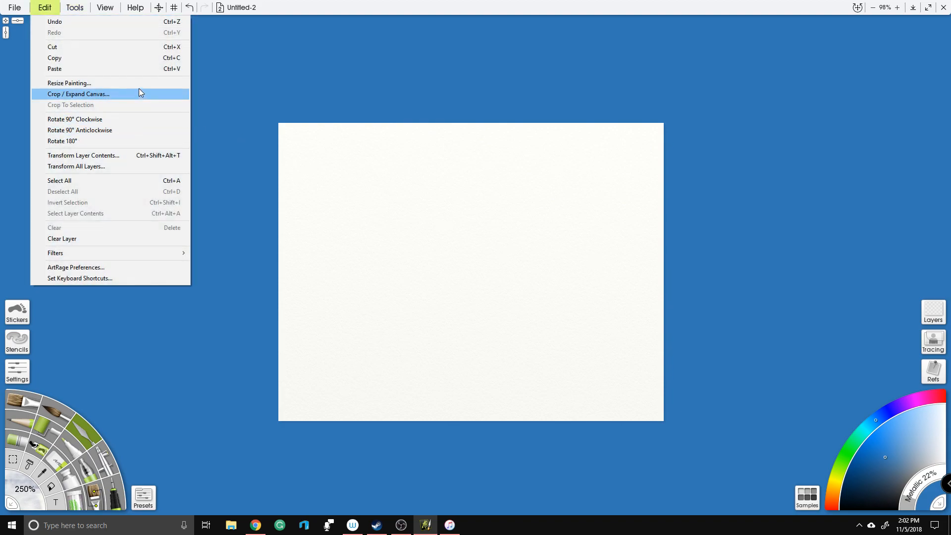
Step: Resize the painting by print size, setting the resolution to 450 pixels per inch at 11 by 8.5 inches
{"action": "left_click", "coordinate": [145, 83]}
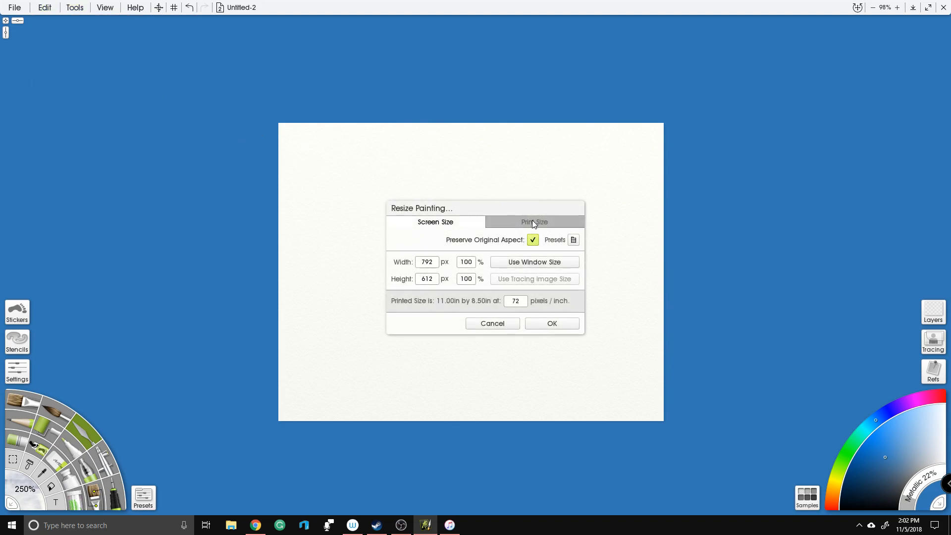
{"action": "left_click", "coordinate": [533, 220]}
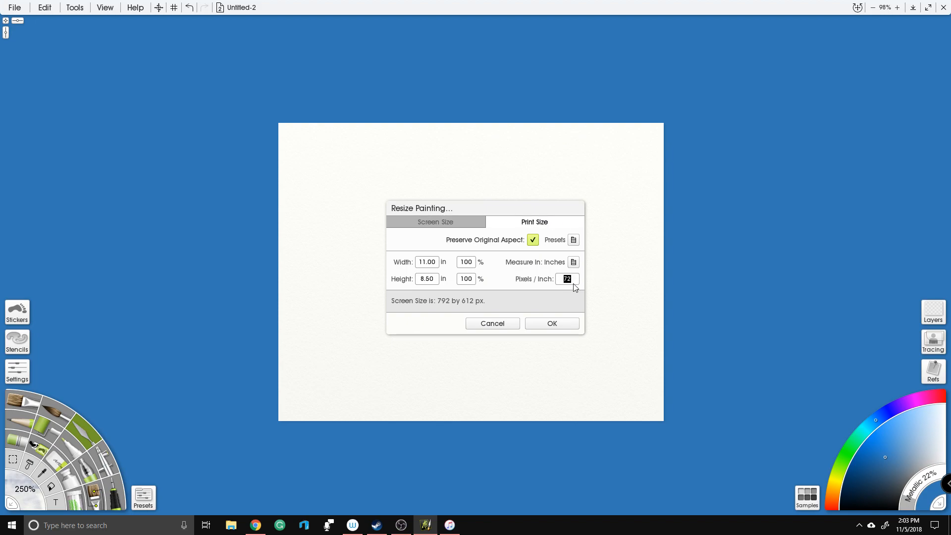
{"action": "left_click", "coordinate": [552, 323]}
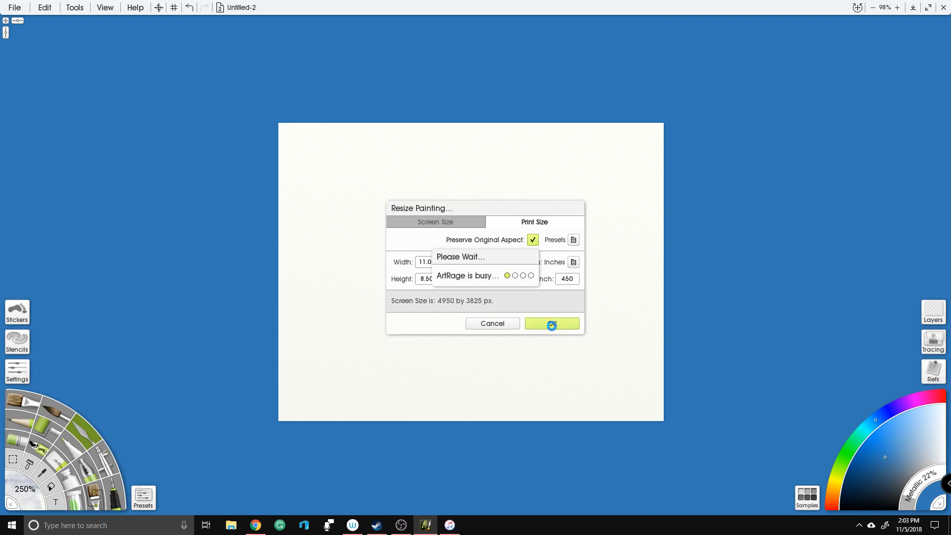
{"action": "scroll", "coordinate": [544, 301], "scroll_direction": "down", "scroll_amount": 2}
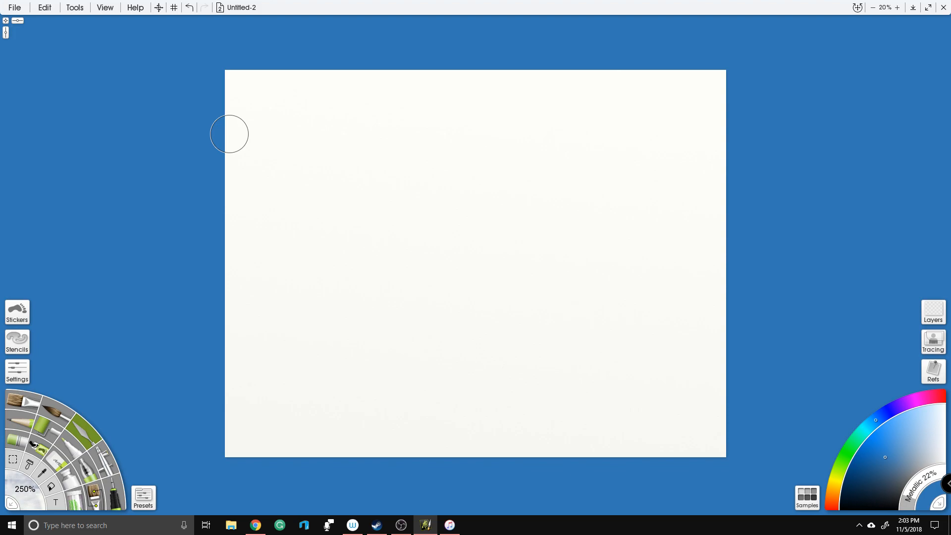
Step: Open the canvas settings and check the pattern options before returning to the grain options
{"action": "right_click", "coordinate": [507, 223]}
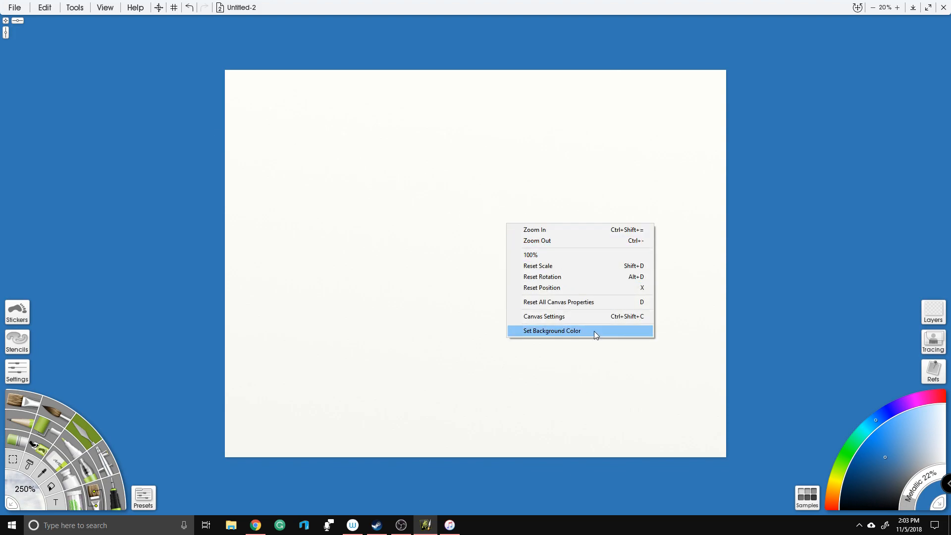
{"action": "left_click", "coordinate": [604, 318]}
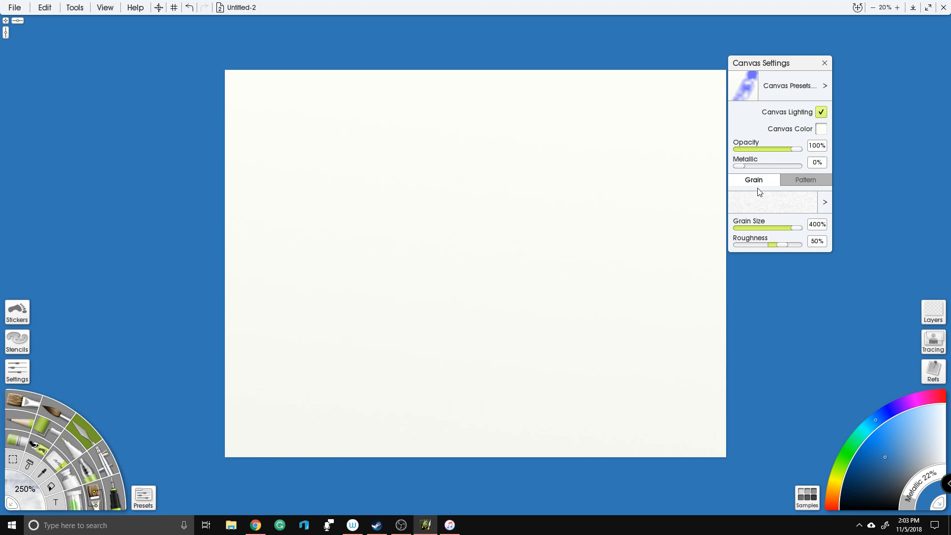
{"action": "left_click", "coordinate": [805, 182]}
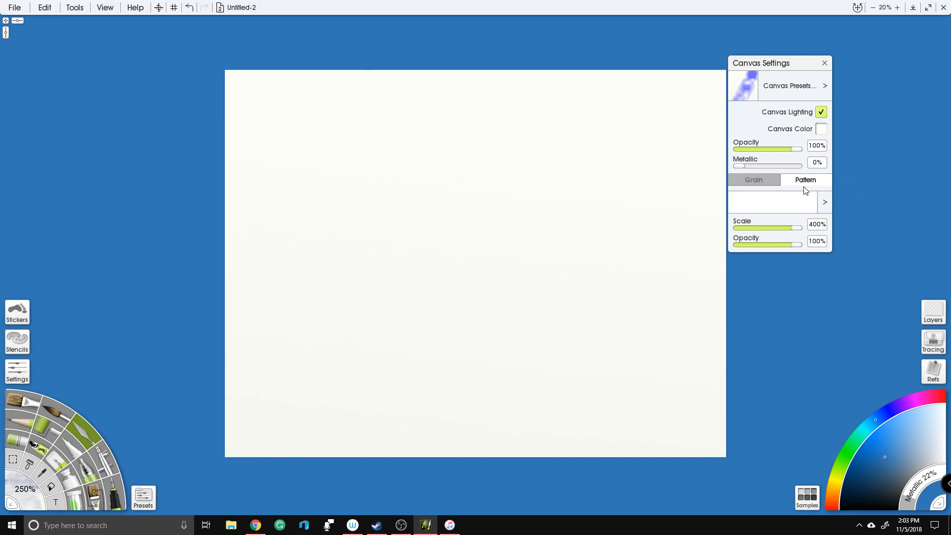
{"action": "left_click", "coordinate": [763, 181]}
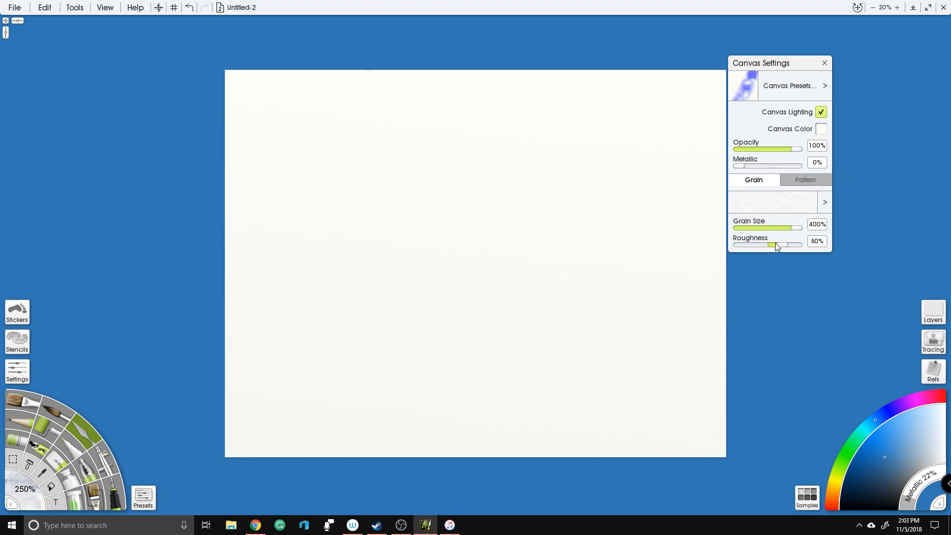
Step: Set the canvas's metallic value to 77% and inspect the surface texture up close
{"action": "left_click", "coordinate": [751, 167]}
{"action": "left_click_drag", "start_coordinate": [763, 171], "coordinate": [789, 166]}
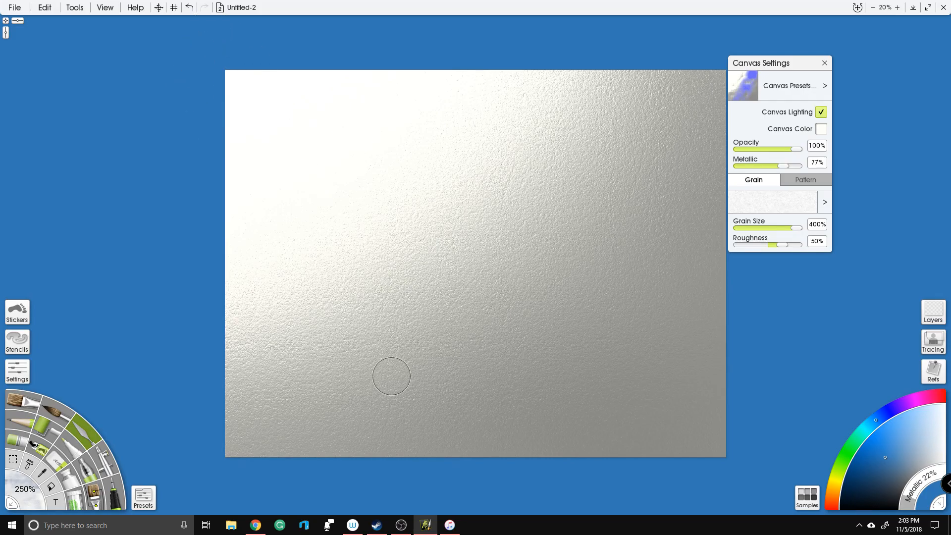
{"action": "scroll", "coordinate": [542, 231], "scroll_direction": "up", "scroll_amount": 3}
{"action": "scroll", "coordinate": [532, 255], "scroll_direction": "up", "scroll_amount": 3}
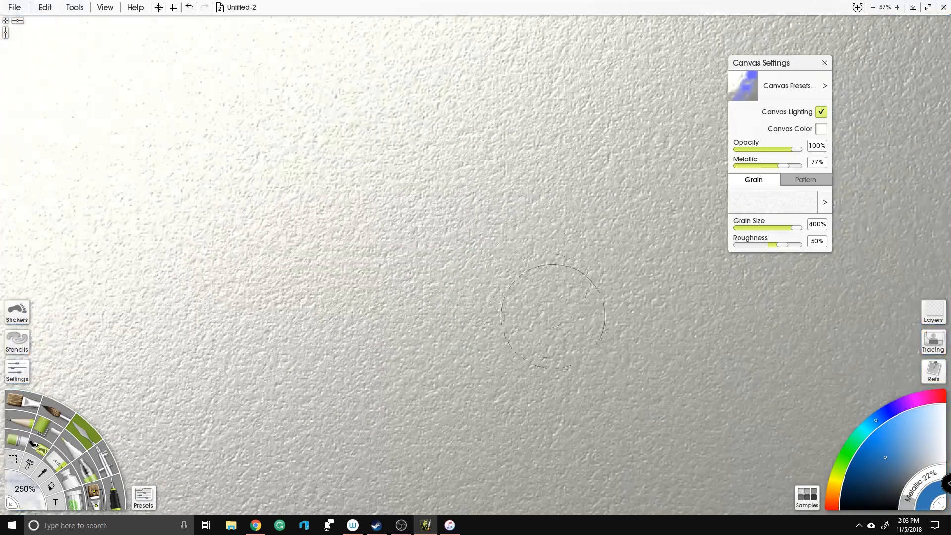
{"action": "scroll", "coordinate": [565, 316], "scroll_direction": "down", "scroll_amount": 5}
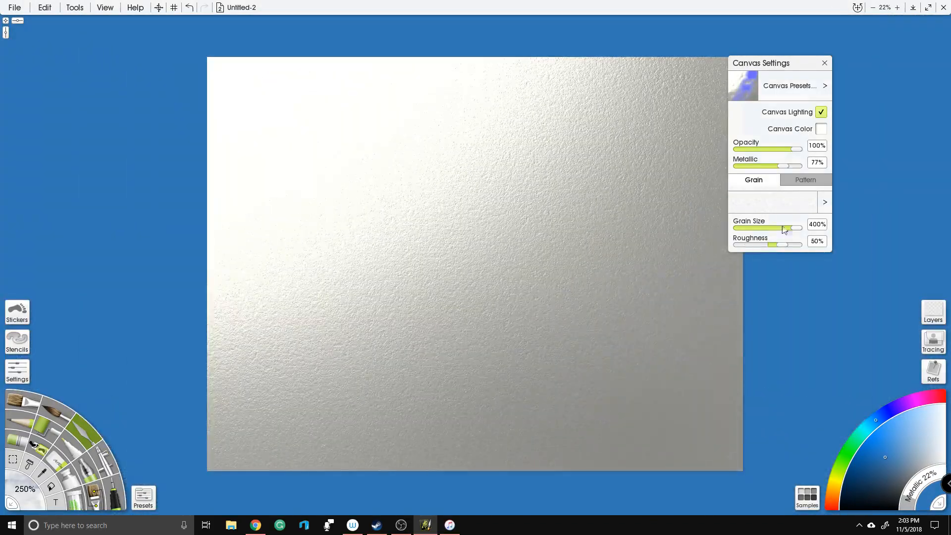
Step: Apply the LumpyPaper grain from the Papers group to the canvas
{"action": "left_click", "coordinate": [825, 202]}
{"action": "left_click", "coordinate": [862, 212]}
{"action": "scroll", "coordinate": [532, 273], "scroll_direction": "down", "scroll_amount": 1}
{"action": "left_click", "coordinate": [439, 266]}
{"action": "double_click", "coordinate": [547, 288]}
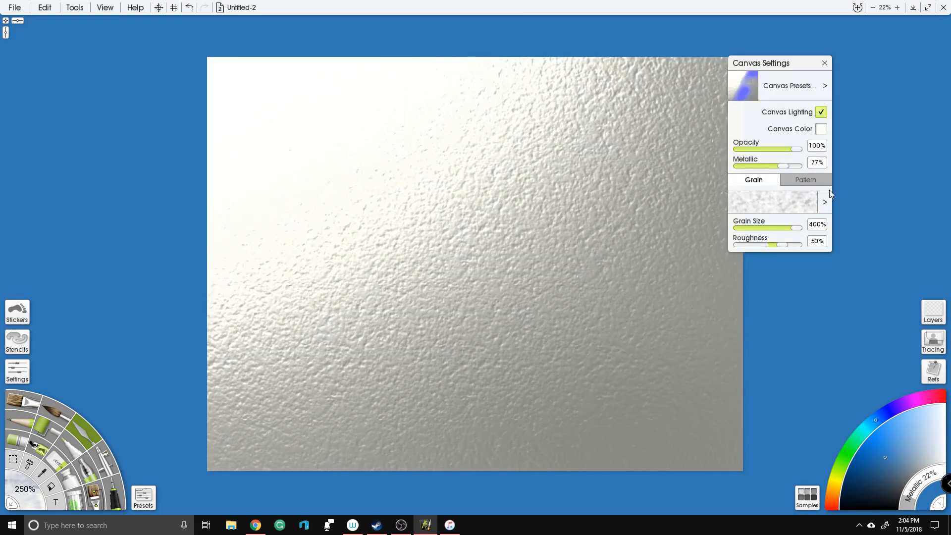
Step: Set the grain size to 219% and roughness to 36%, and apply the Fine Paper grain from the Papers group
{"action": "mouse_move", "coordinate": [796, 228]}
{"action": "left_mouse_down"}
{"action": "mouse_move", "coordinate": [751, 230]}
{"action": "mouse_move", "coordinate": [797, 247]}
{"action": "mouse_move", "coordinate": [716, 239]}
{"action": "mouse_move", "coordinate": [785, 245]}
{"action": "left_mouse_up"}
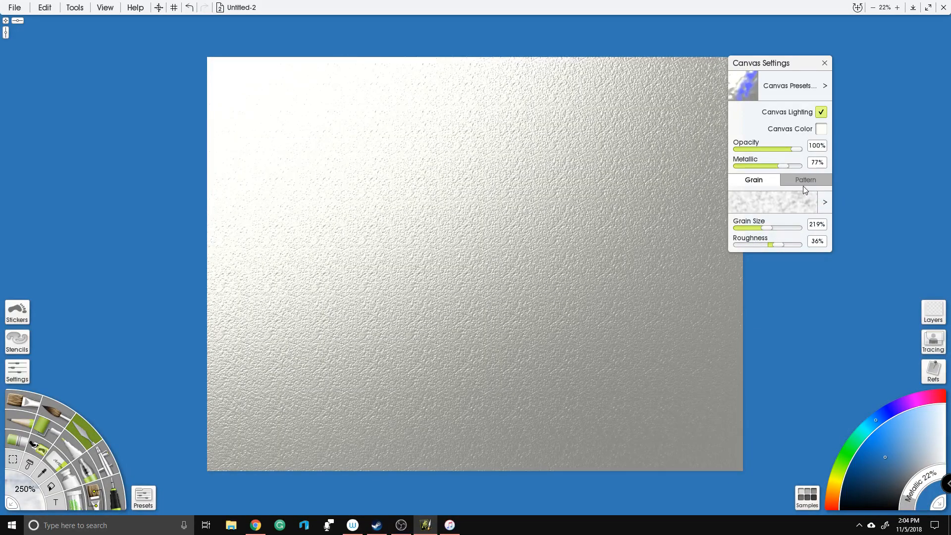
{"action": "left_click", "coordinate": [826, 203]}
{"action": "left_click", "coordinate": [880, 217]}
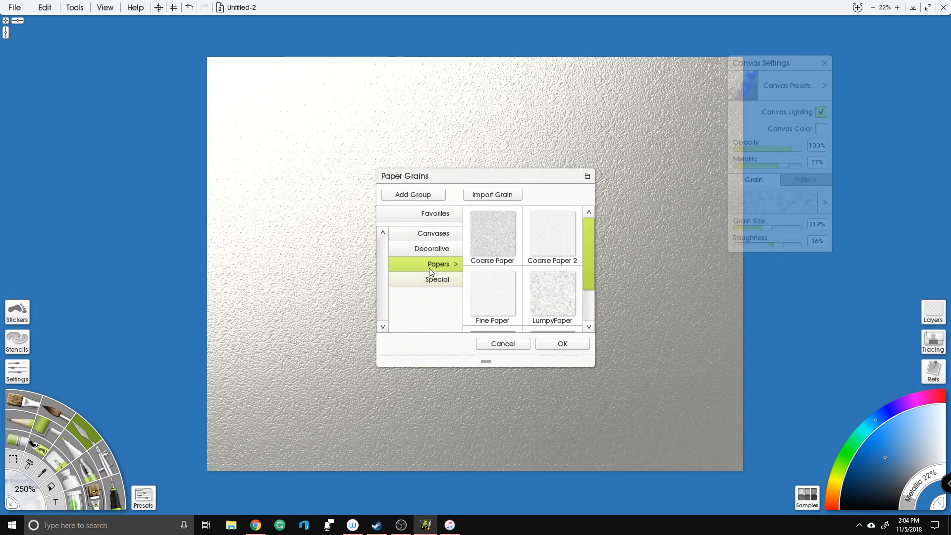
{"action": "left_click", "coordinate": [494, 293]}
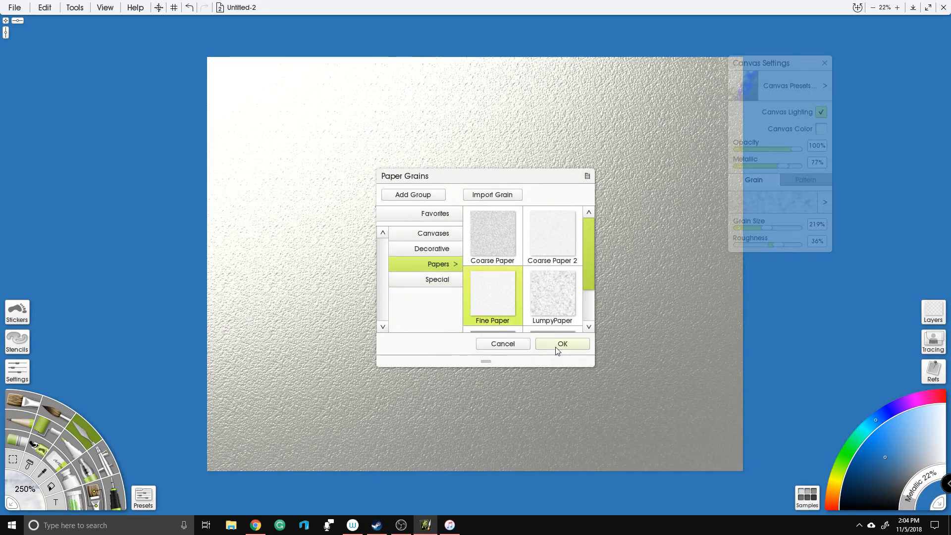
{"action": "left_click", "coordinate": [555, 346]}
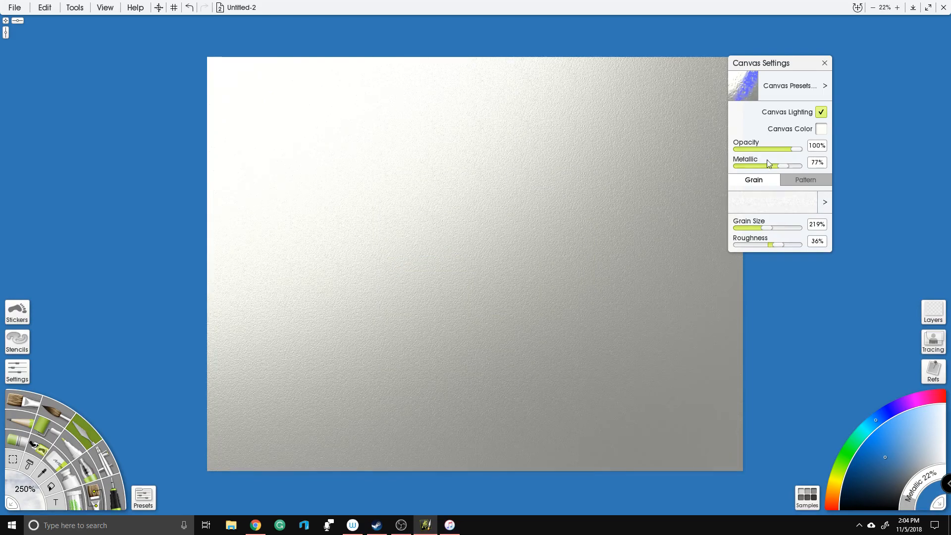
Step: Set both the metallic value and the opacity of the canvas to 0%
{"action": "left_click_drag", "start_coordinate": [784, 167], "coordinate": [734, 174]}
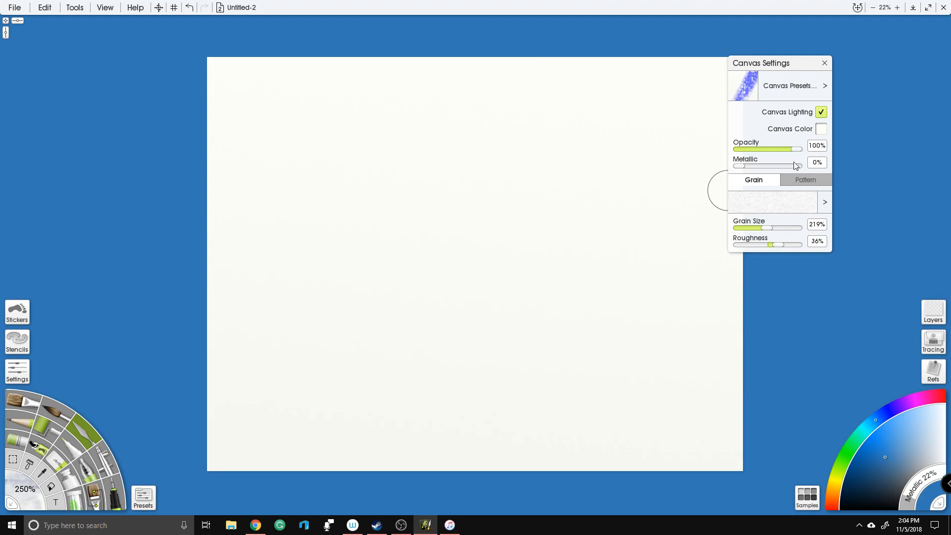
{"action": "left_click_drag", "start_coordinate": [797, 151], "coordinate": [738, 151]}
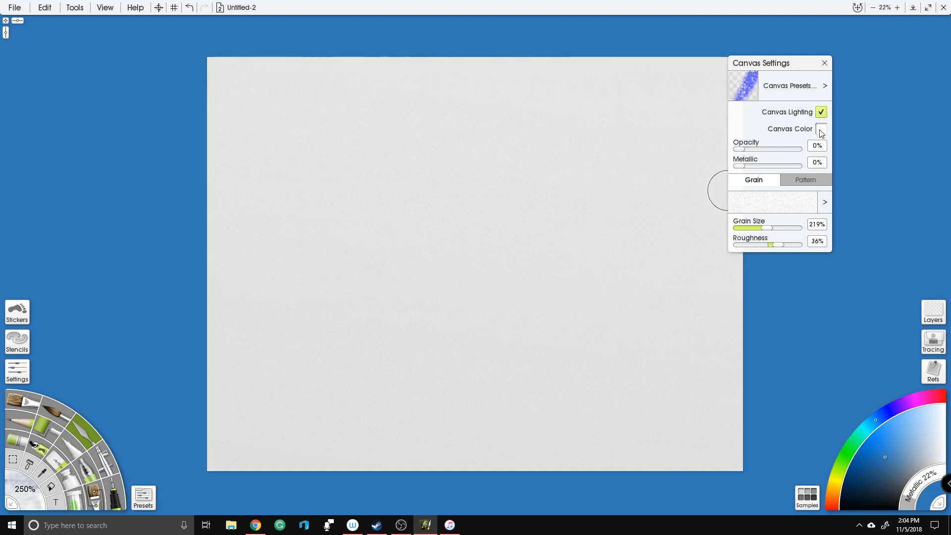
Step: Change the canvas color to dark green and close the canvas settings
{"action": "left_click", "coordinate": [821, 129]}
{"action": "left_click", "coordinate": [415, 313]}
{"action": "left_click_drag", "start_coordinate": [414, 277], "coordinate": [416, 275]}
{"action": "left_click", "coordinate": [553, 335]}
{"action": "left_click_drag", "start_coordinate": [790, 64], "coordinate": [867, 66]}
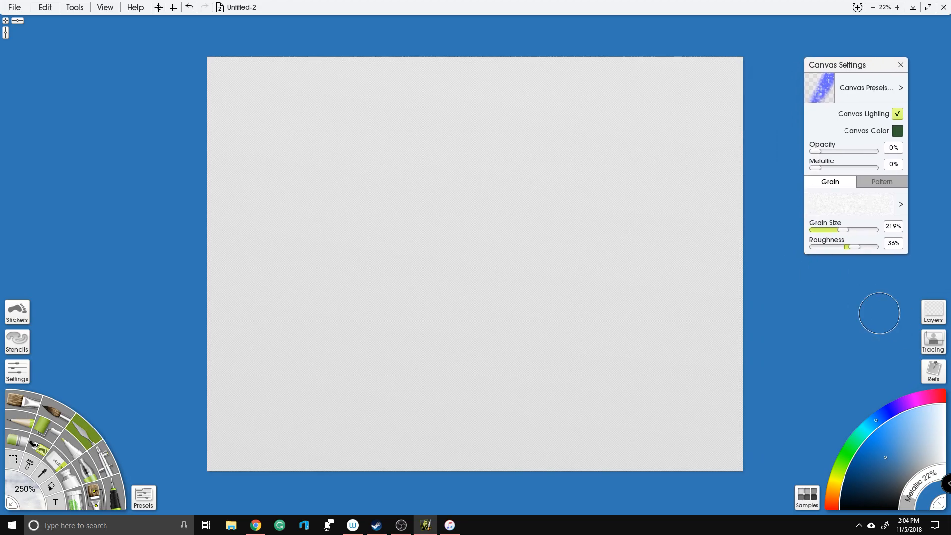
{"action": "left_click", "coordinate": [901, 65]}
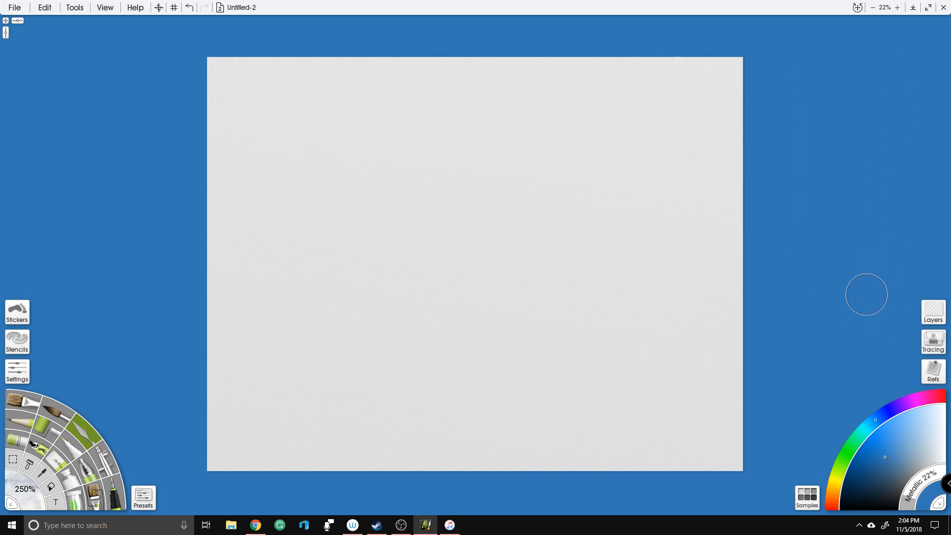
{"action": "left_click", "coordinate": [2, 6]}
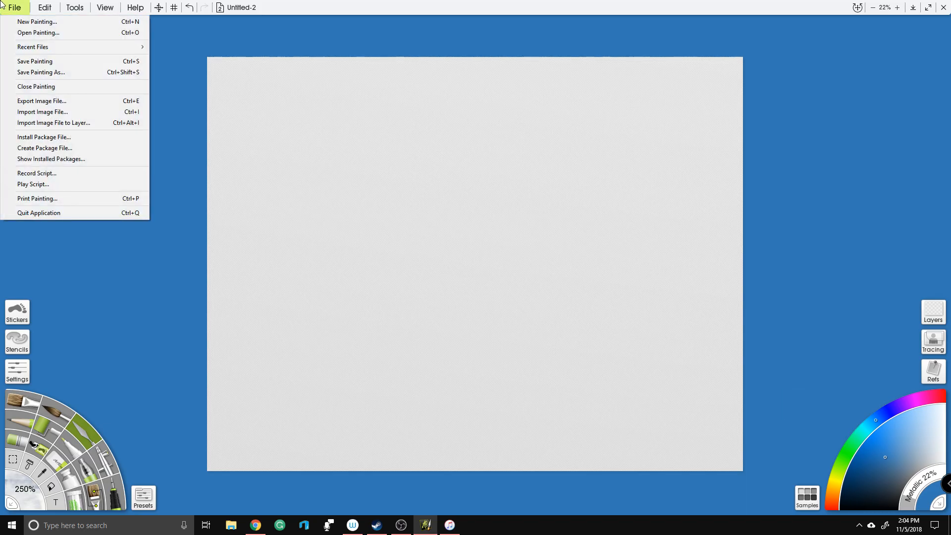
{"action": "left_click", "coordinate": [55, 6]}
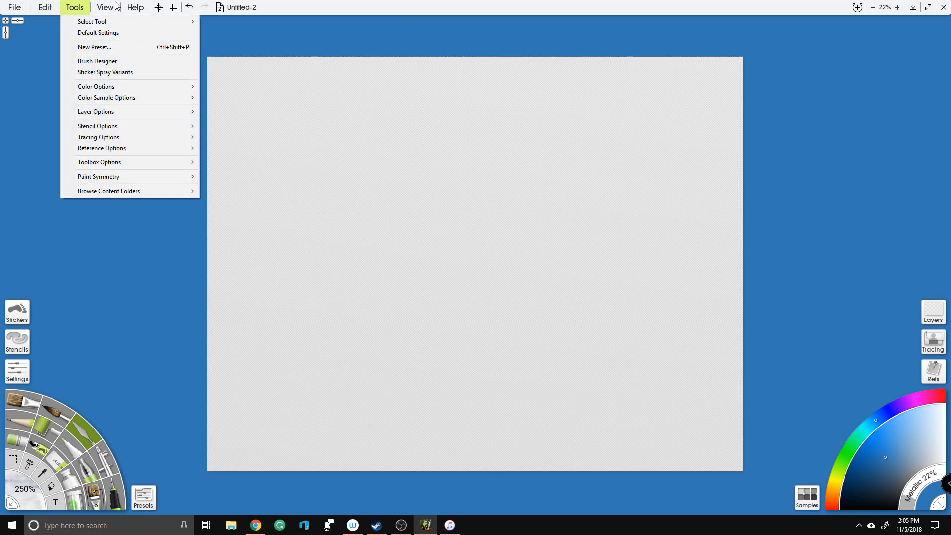
Step: Switch the interface to Docking Mode
{"action": "mouse_move", "coordinate": [136, 92]}
{"action": "mouse_move", "coordinate": [103, 3]}
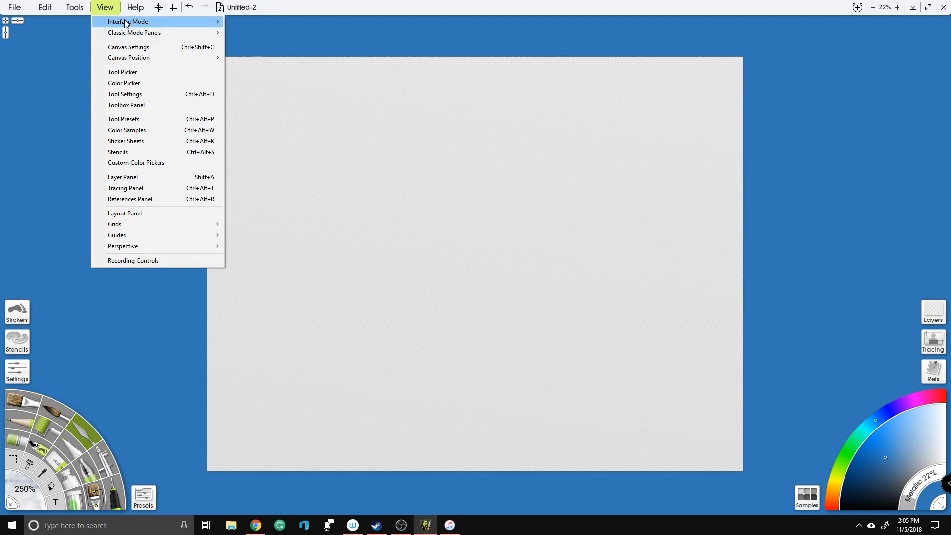
{"action": "mouse_move", "coordinate": [126, 23]}
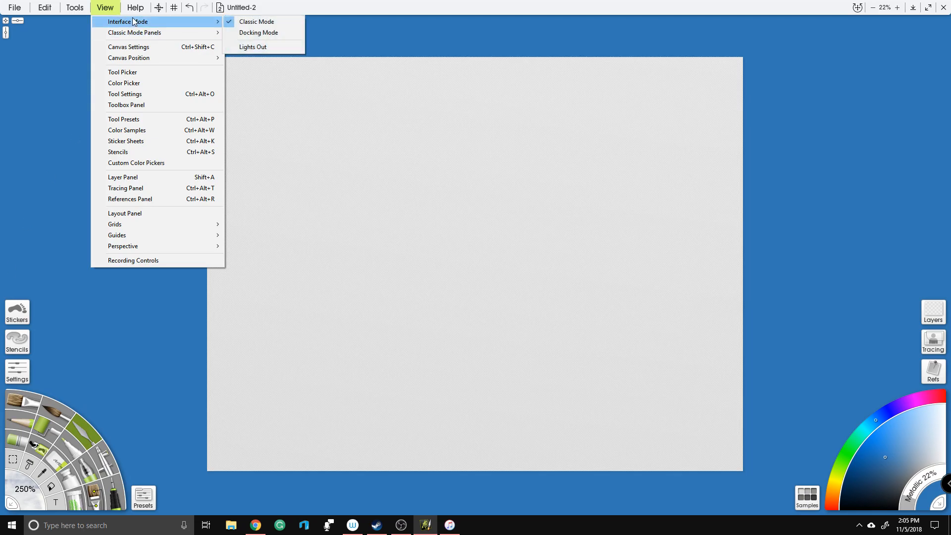
{"action": "left_click", "coordinate": [244, 34]}
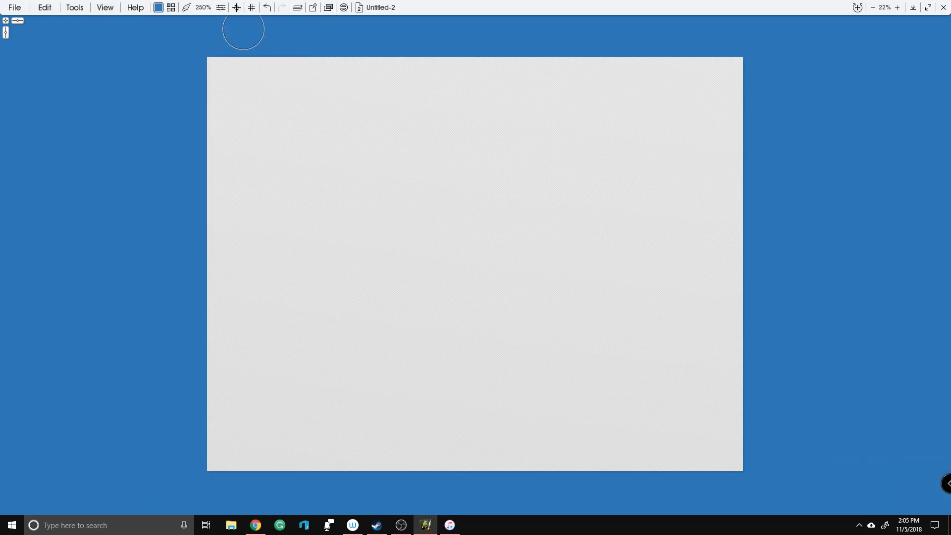
{"action": "scroll", "coordinate": [509, 222], "scroll_direction": "up", "scroll_amount": 3}
{"action": "scroll", "coordinate": [541, 226], "scroll_direction": "down", "scroll_amount": 4}
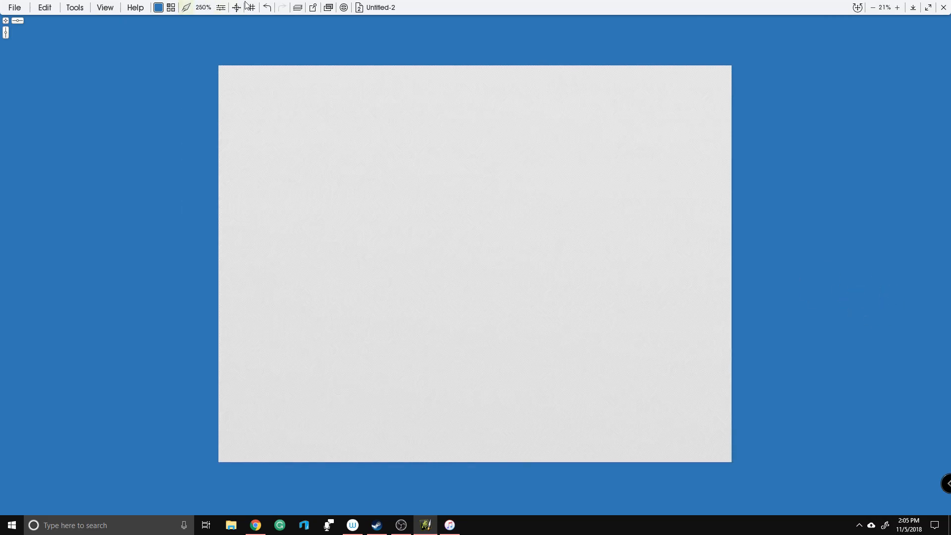
Step: Briefly show and hide the layer panel, and check the tool picker
{"action": "left_click", "coordinate": [299, 8]}
{"action": "left_click", "coordinate": [298, 8]}
{"action": "left_click", "coordinate": [186, 8]}
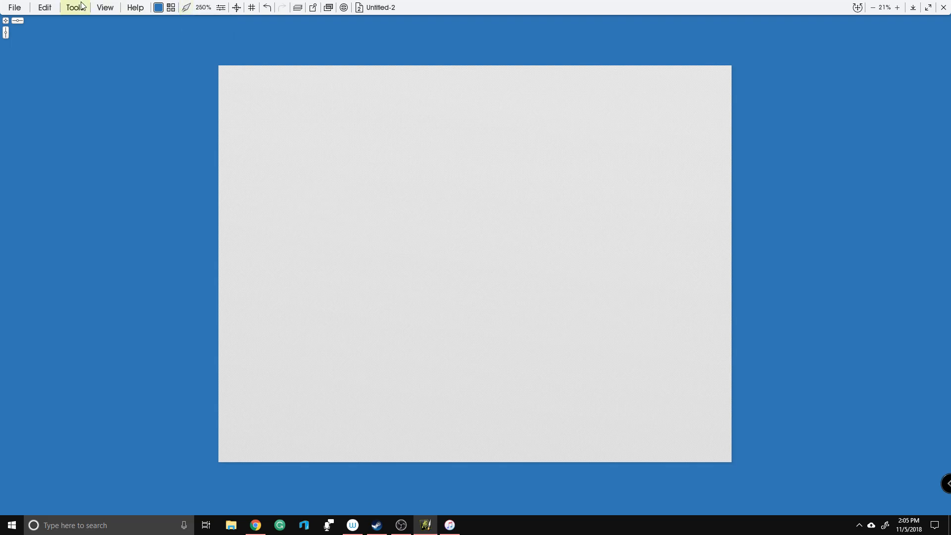
Step: Switch the interface back to Classic Mode
{"action": "left_click", "coordinate": [103, 6]}
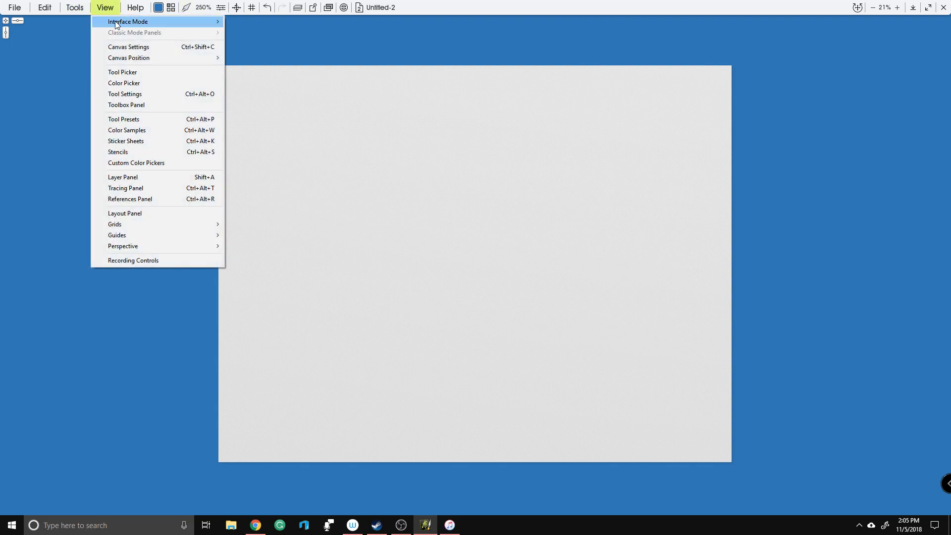
{"action": "mouse_move", "coordinate": [115, 21]}
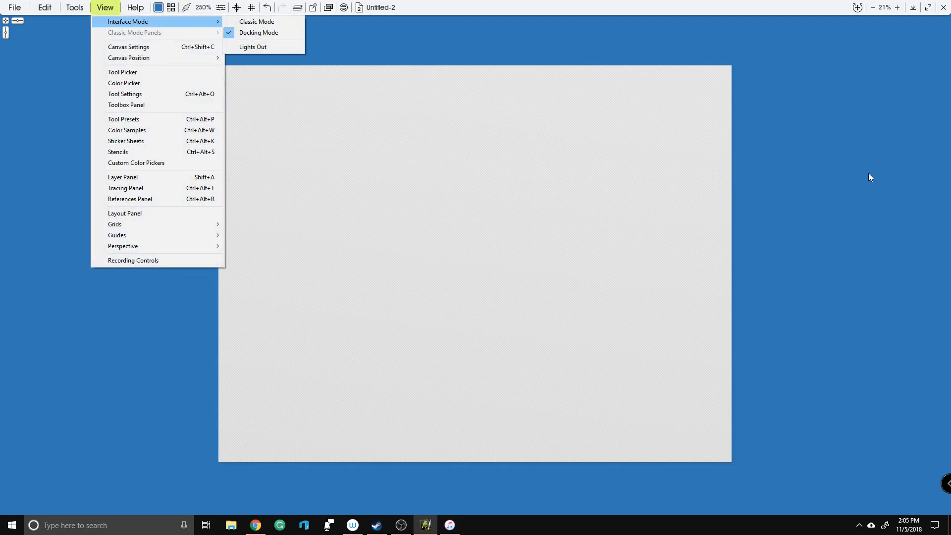
{"action": "left_click", "coordinate": [872, 177]}
{"action": "left_click", "coordinate": [117, 6]}
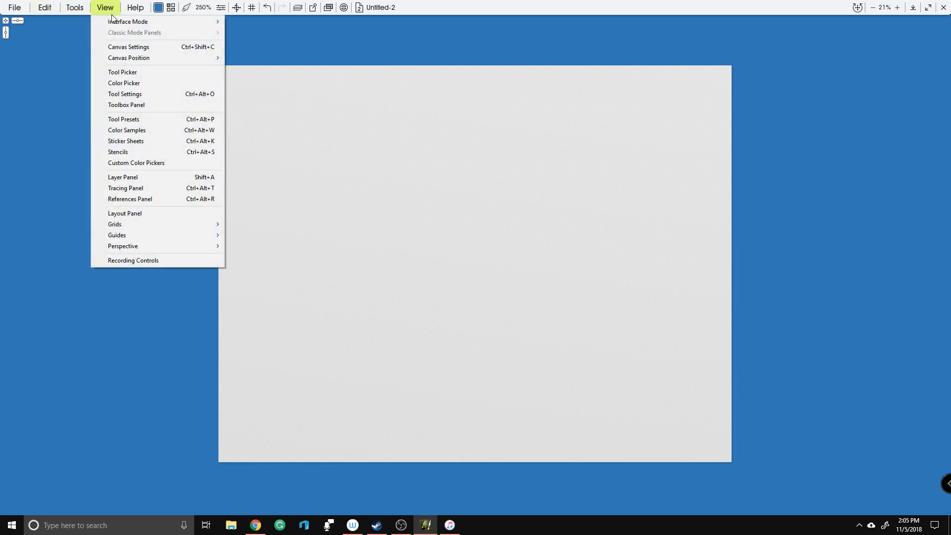
{"action": "mouse_move", "coordinate": [114, 21]}
{"action": "left_click", "coordinate": [267, 24]}
Step: Turn on the Lights Out interface option
{"action": "left_click", "coordinate": [105, 7]}
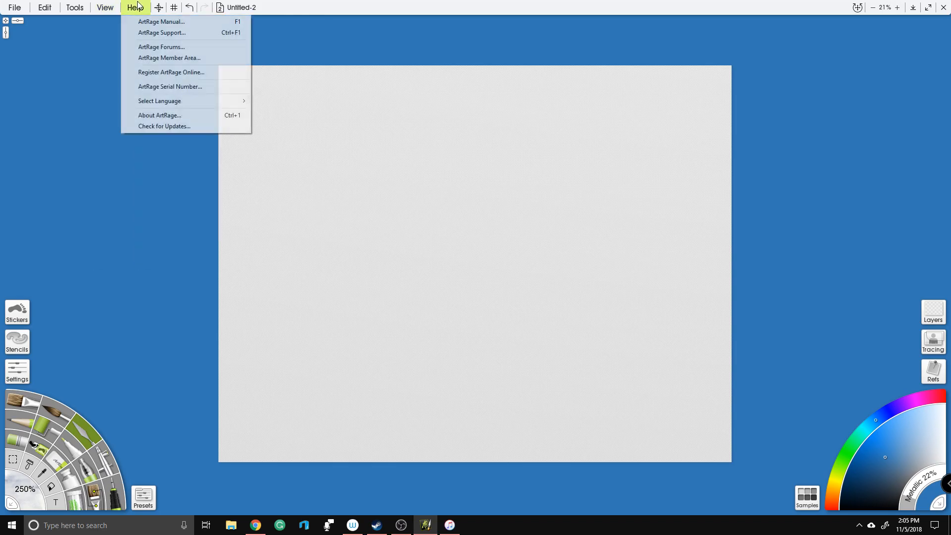
{"action": "mouse_move", "coordinate": [149, 21]}
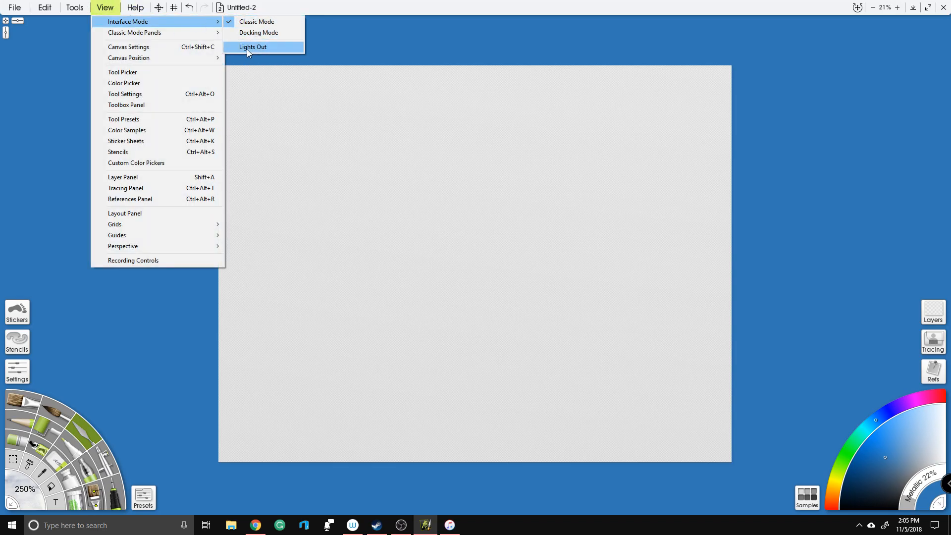
{"action": "left_click", "coordinate": [247, 49]}
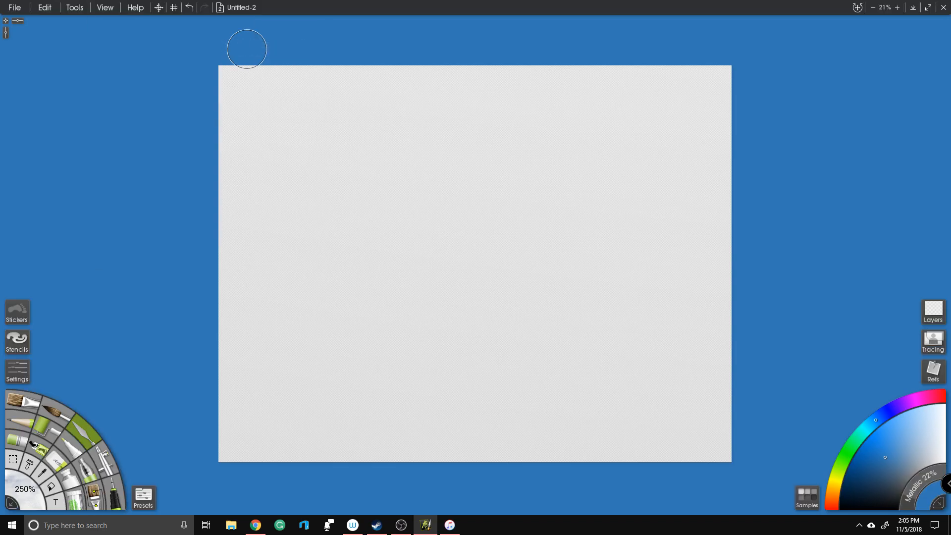
Step: Turn off Lights Out to restore the light interface
{"action": "left_click", "coordinate": [101, 5]}
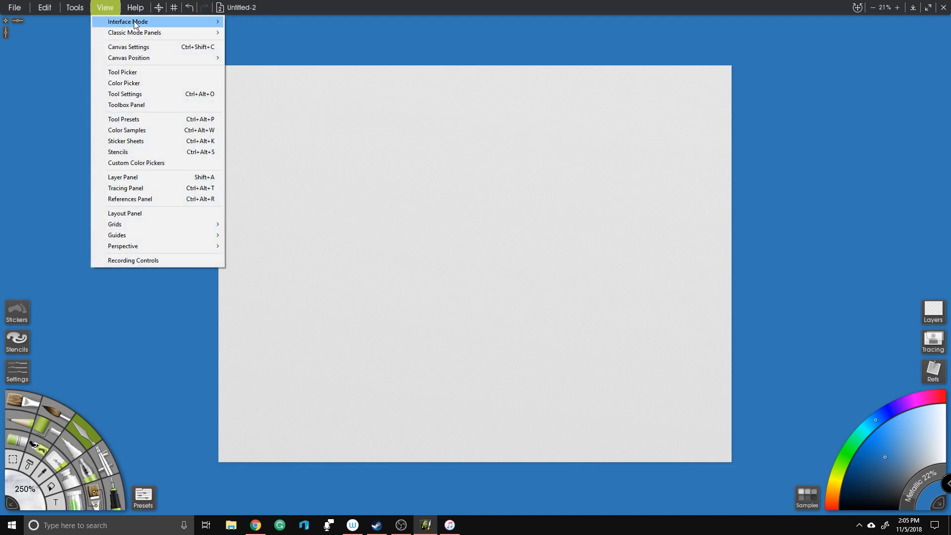
{"action": "mouse_move", "coordinate": [137, 22]}
{"action": "left_click", "coordinate": [259, 46]}
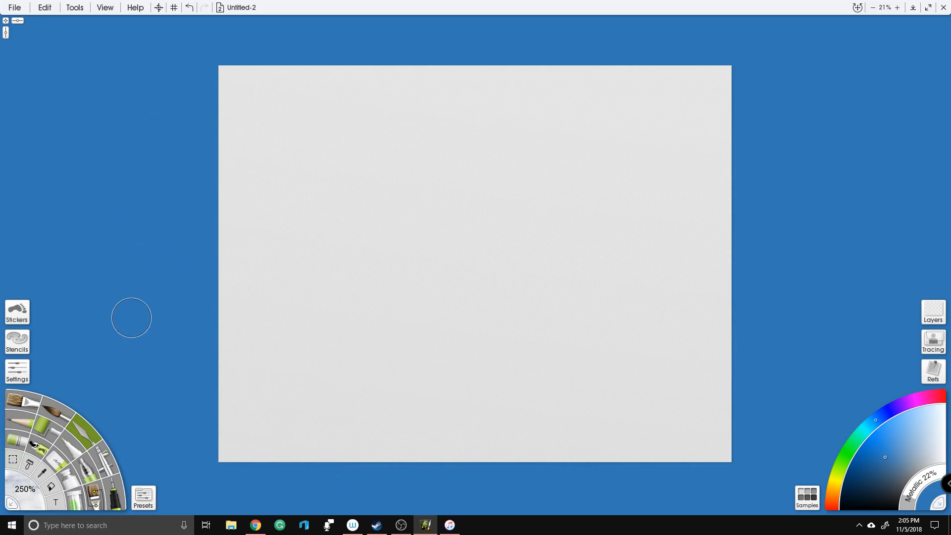
Step: Look at the sticker sheets and browse the stencil collection's groups, including Fun and Grids, closing both panels again
{"action": "left_click", "coordinate": [17, 312]}
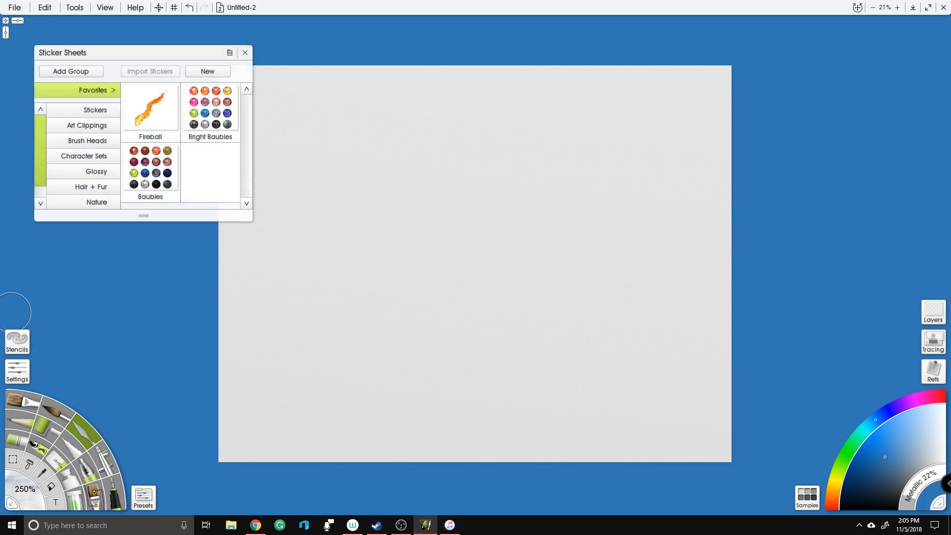
{"action": "left_click", "coordinate": [245, 53]}
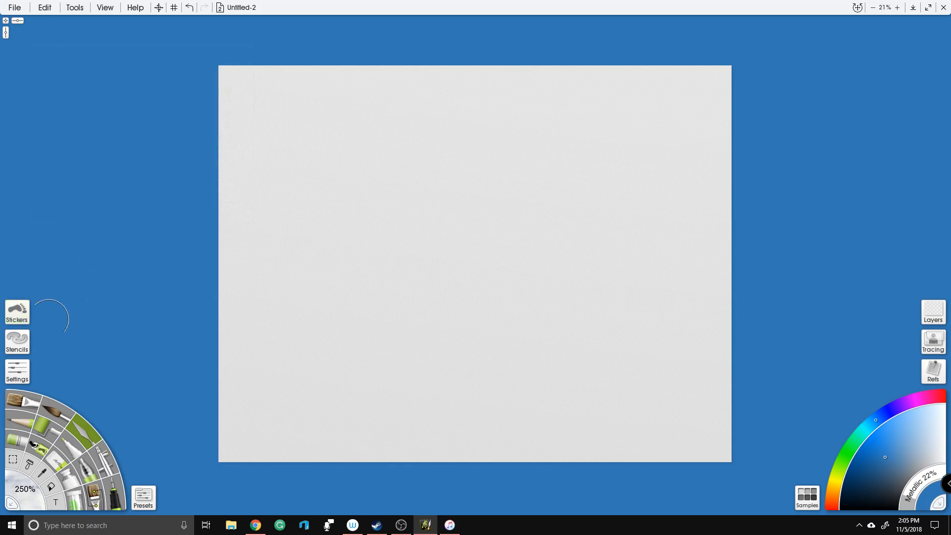
{"action": "left_click", "coordinate": [20, 342]}
{"action": "scroll", "coordinate": [285, 265], "scroll_direction": "down", "scroll_amount": 1}
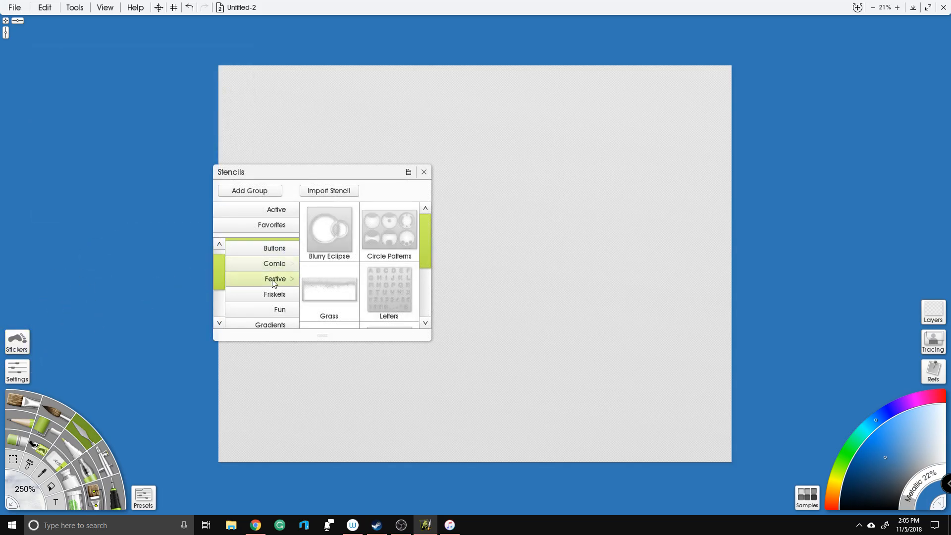
{"action": "left_click", "coordinate": [280, 310]}
{"action": "scroll", "coordinate": [329, 269], "scroll_direction": "down", "scroll_amount": 3}
{"action": "scroll", "coordinate": [293, 304], "scroll_direction": "down", "scroll_amount": 4}
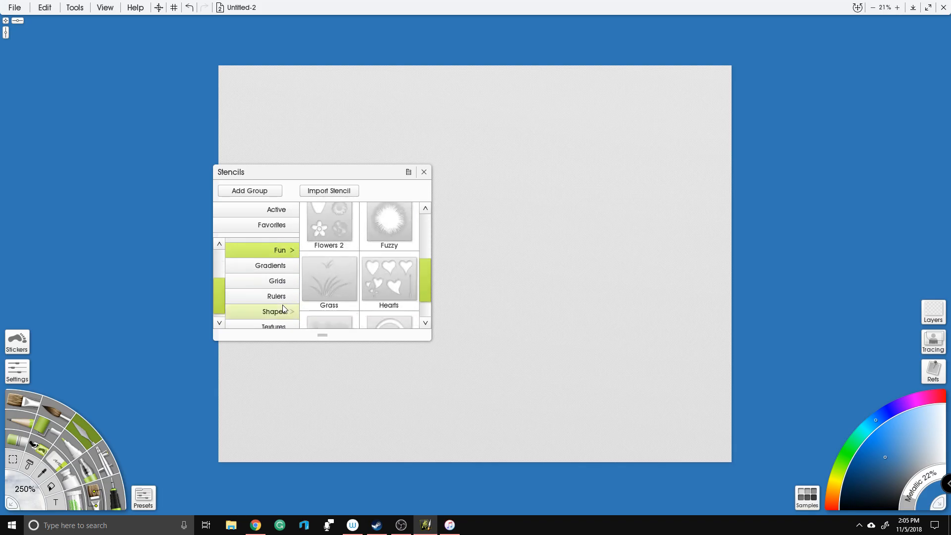
{"action": "left_click", "coordinate": [284, 308]}
{"action": "left_click", "coordinate": [277, 296]}
{"action": "left_click", "coordinate": [277, 281]}
{"action": "scroll", "coordinate": [290, 261], "scroll_direction": "down", "scroll_amount": 1}
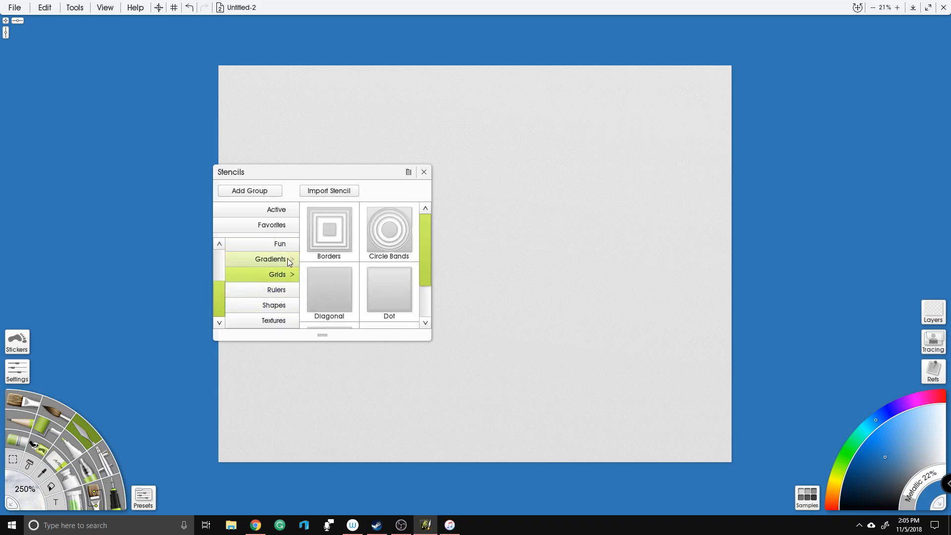
{"action": "left_click", "coordinate": [424, 171]}
Step: Look over the palette knife's settings and its list of presets, closing every opened panel again
{"action": "left_click", "coordinate": [22, 368]}
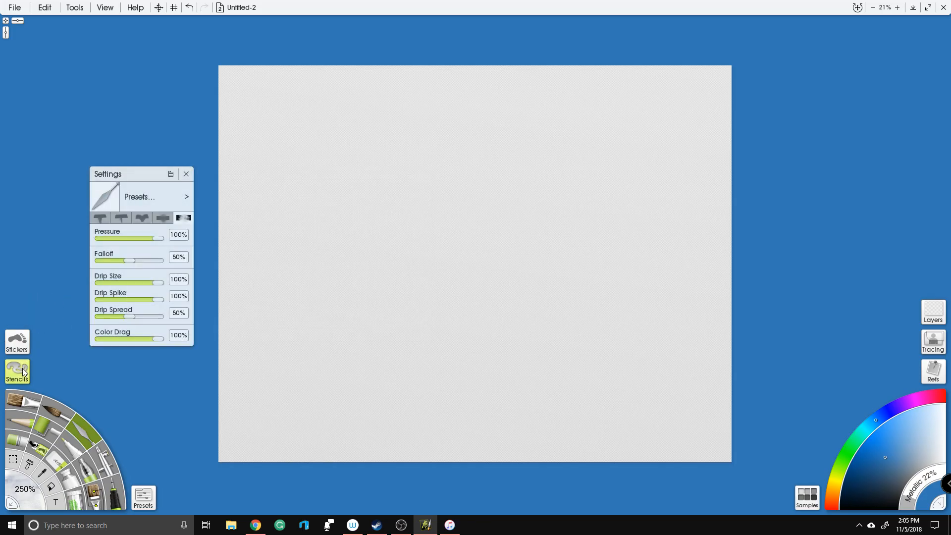
{"action": "left_click", "coordinate": [22, 368]}
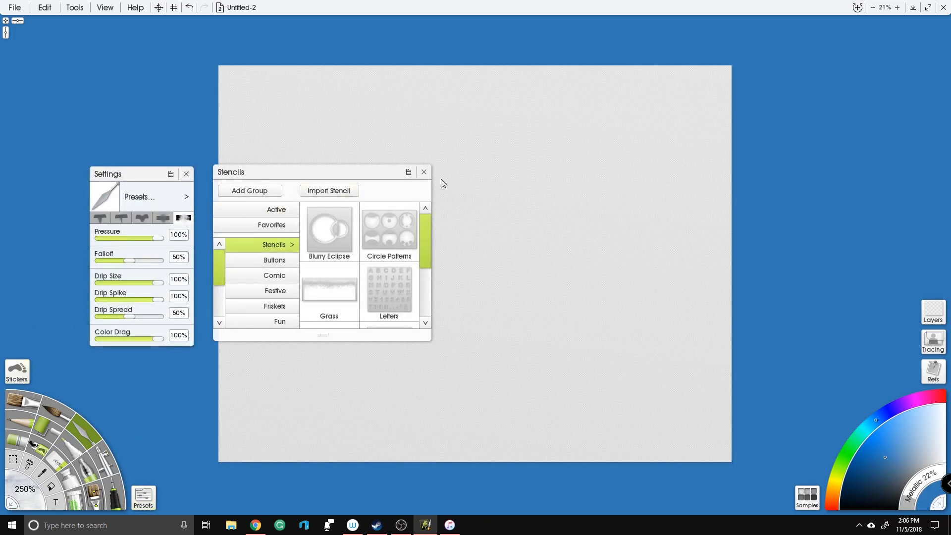
{"action": "left_click", "coordinate": [424, 172]}
{"action": "left_click", "coordinate": [187, 174]}
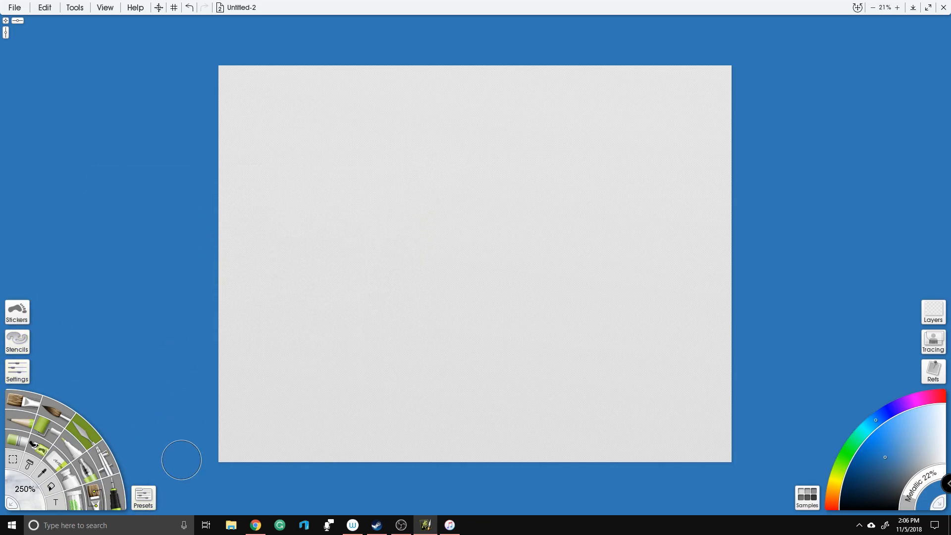
{"action": "left_click", "coordinate": [144, 498]}
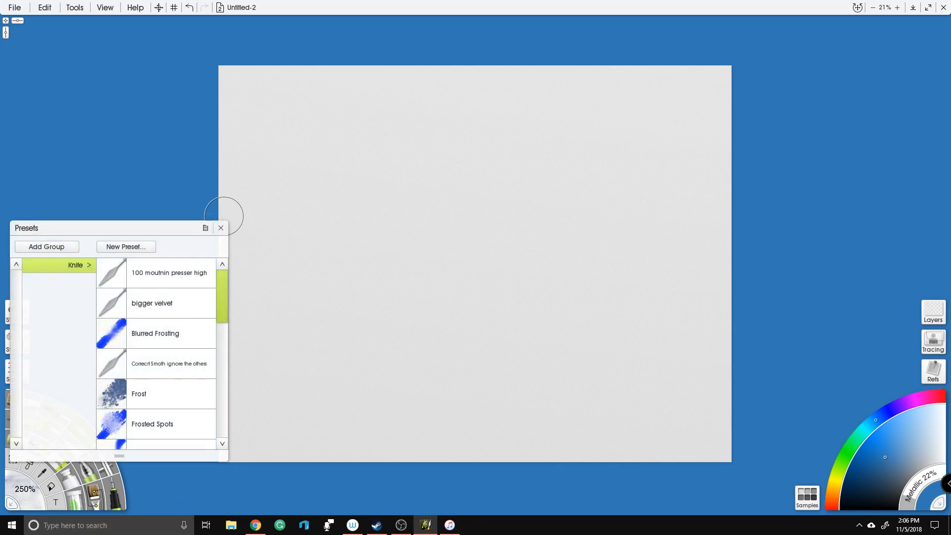
{"action": "scroll", "coordinate": [181, 355], "scroll_direction": "down", "scroll_amount": 5}
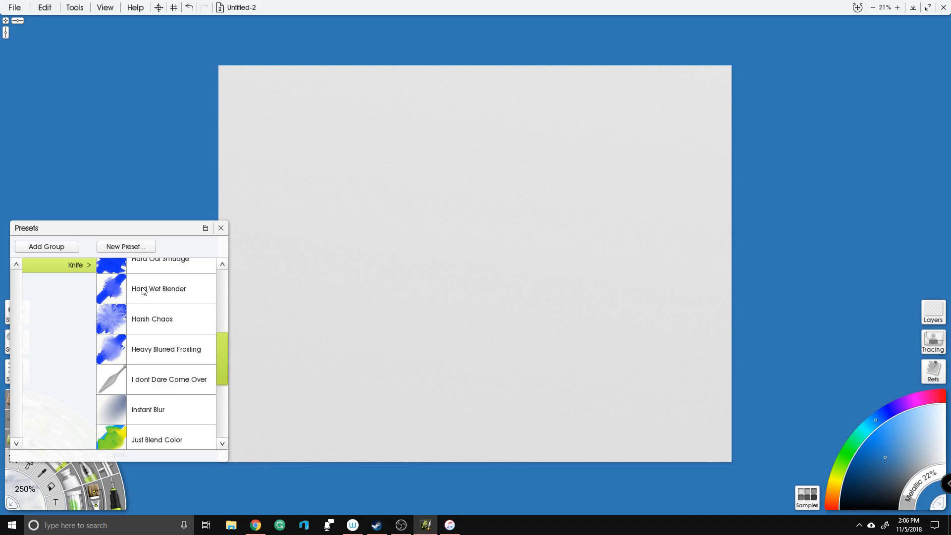
{"action": "left_click", "coordinate": [221, 229]}
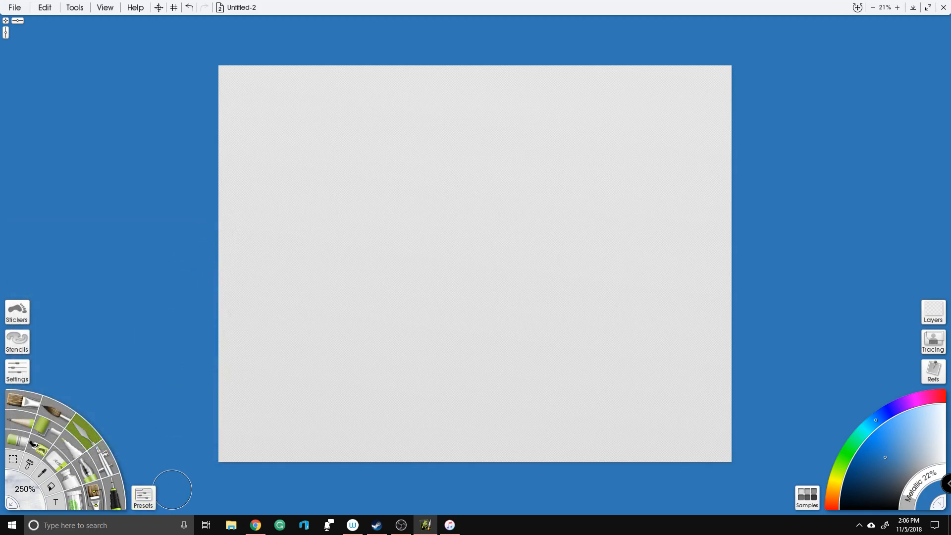
Step: Show the Layers panel briefly and hide it again
{"action": "left_click", "coordinate": [935, 309]}
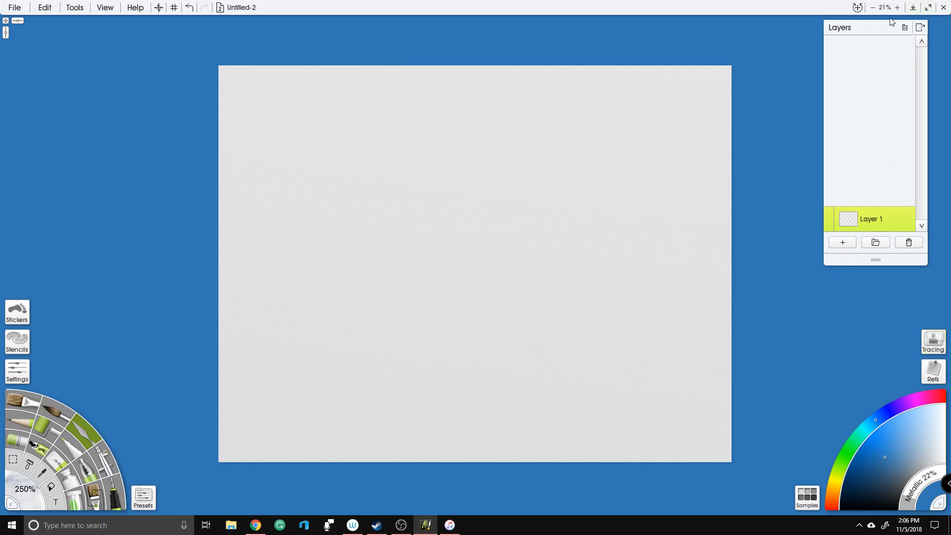
{"action": "left_click", "coordinate": [920, 28]}
{"action": "left_click_drag", "start_coordinate": [908, 31], "coordinate": [868, 34]}
{"action": "left_click", "coordinate": [925, 30]}
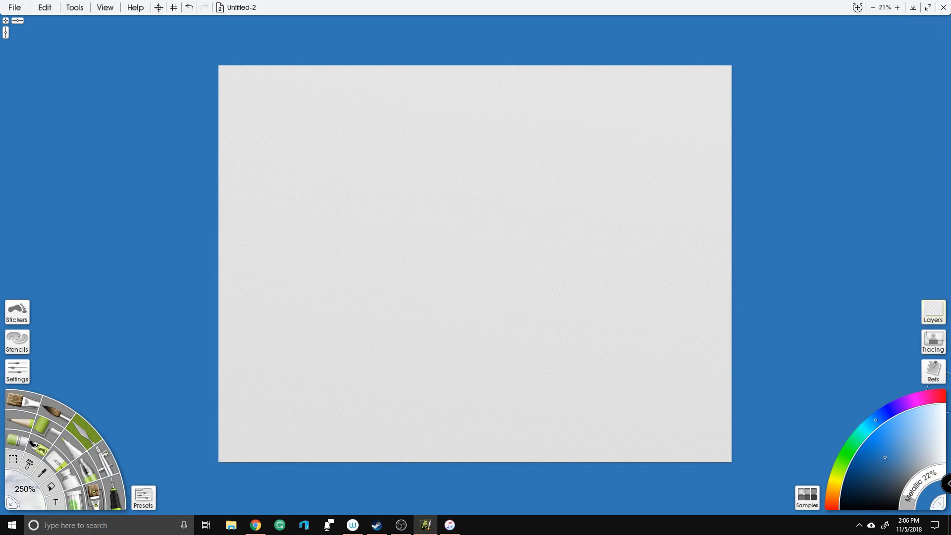
Step: Browse the Streaming Media folder for a tracing image without loading one, and briefly show the Refs panel
{"action": "left_click", "coordinate": [931, 352]}
{"action": "scroll", "coordinate": [495, 223], "scroll_direction": "down", "scroll_amount": 5}
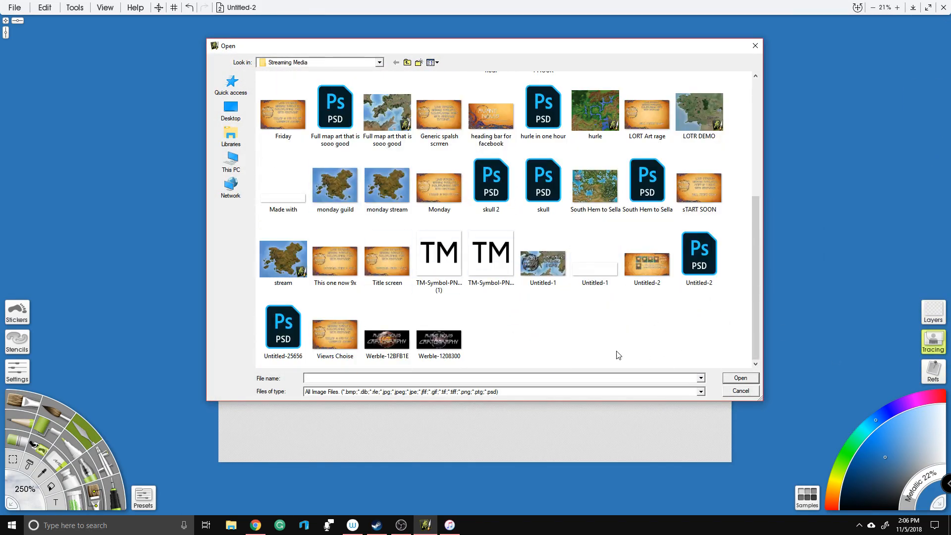
{"action": "scroll", "coordinate": [525, 318], "scroll_direction": "up", "scroll_amount": 5}
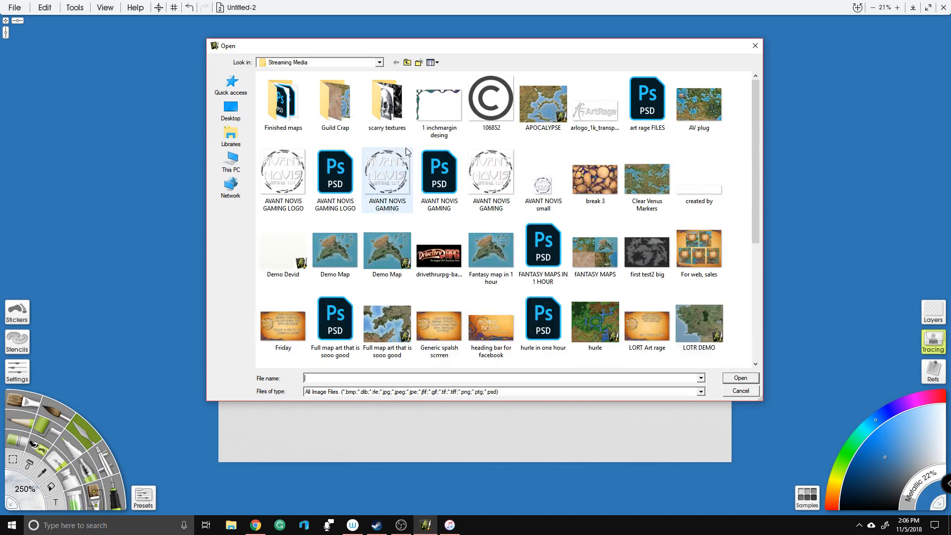
{"action": "left_click", "coordinate": [755, 46]}
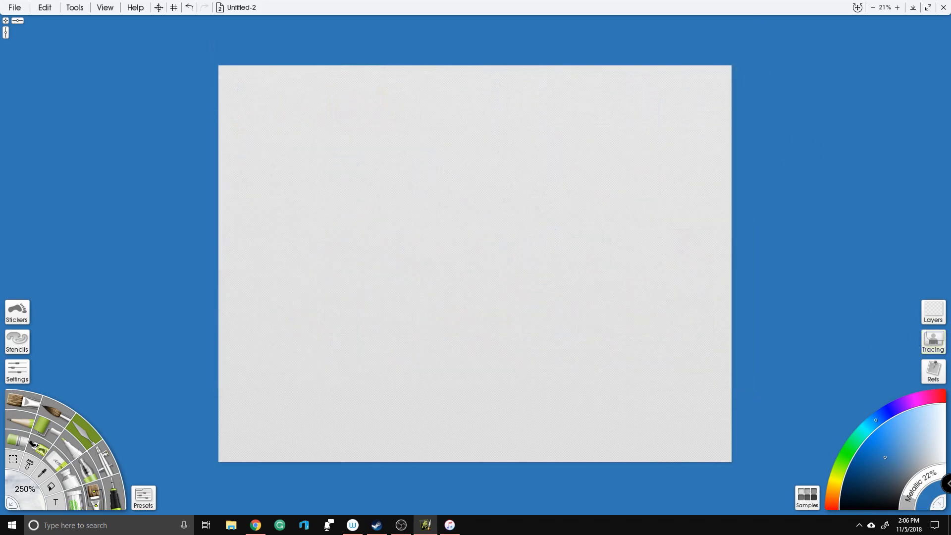
{"action": "left_click", "coordinate": [934, 371]}
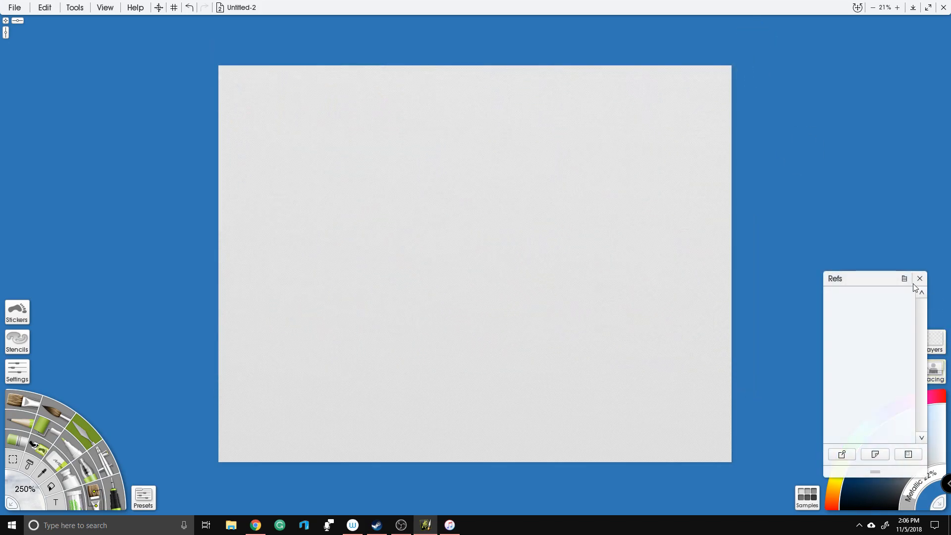
{"action": "left_click", "coordinate": [920, 279]}
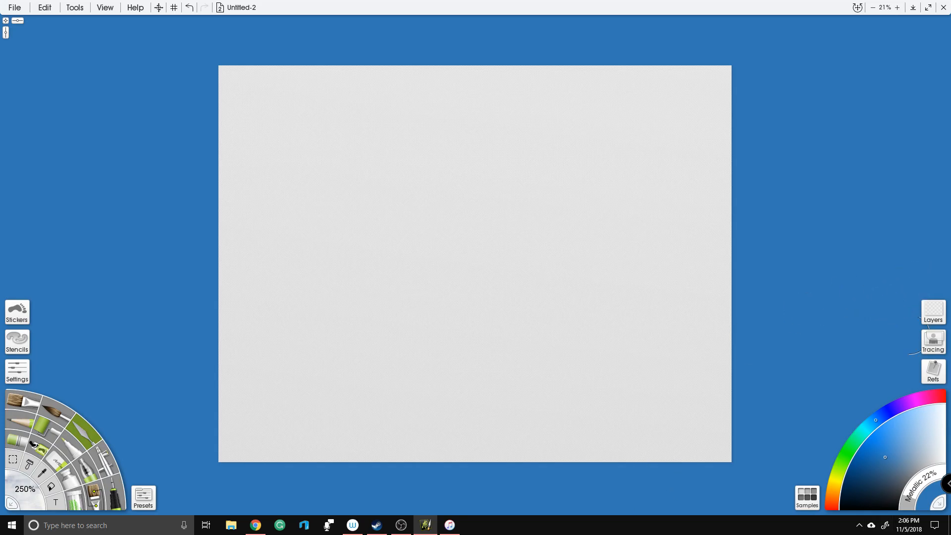
Step: Pick a medium purple as the paint color and add it to the color samples
{"action": "mouse_move", "coordinate": [875, 463]}
{"action": "left_mouse_down"}
{"action": "mouse_move", "coordinate": [932, 421]}
{"action": "mouse_move", "coordinate": [867, 486]}
{"action": "mouse_move", "coordinate": [878, 415]}
{"action": "mouse_move", "coordinate": [862, 455]}
{"action": "mouse_move", "coordinate": [891, 449]}
{"action": "mouse_move", "coordinate": [884, 436]}
{"action": "mouse_move", "coordinate": [853, 447]}
{"action": "mouse_move", "coordinate": [912, 420]}
{"action": "mouse_move", "coordinate": [846, 476]}
{"action": "mouse_move", "coordinate": [895, 408]}
{"action": "left_mouse_up"}
{"action": "right_click", "coordinate": [880, 445]}
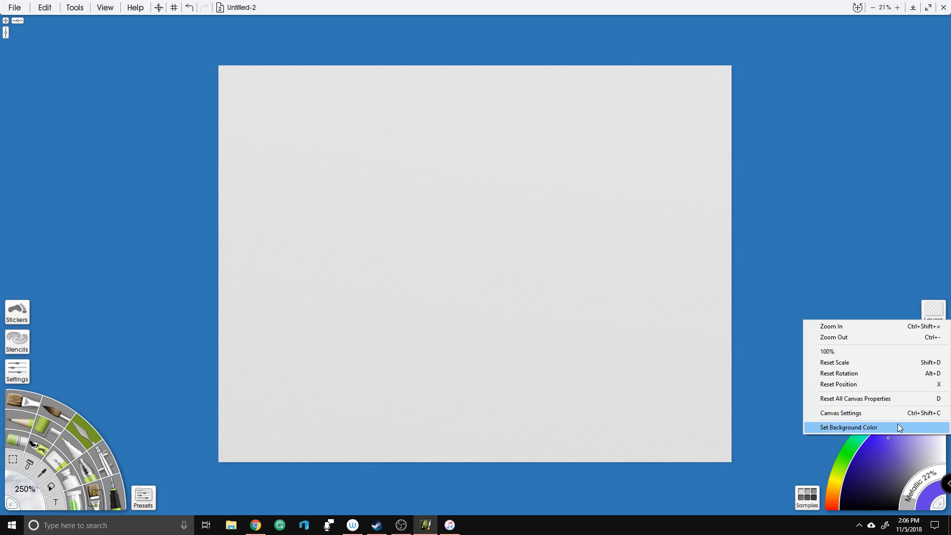
{"action": "mouse_move", "coordinate": [913, 442]}
{"action": "left_mouse_down"}
{"action": "mouse_move", "coordinate": [857, 450]}
{"action": "mouse_move", "coordinate": [894, 449]}
{"action": "mouse_move", "coordinate": [873, 442]}
{"action": "mouse_move", "coordinate": [898, 455]}
{"action": "left_mouse_up"}
{"action": "left_click", "coordinate": [807, 497]}
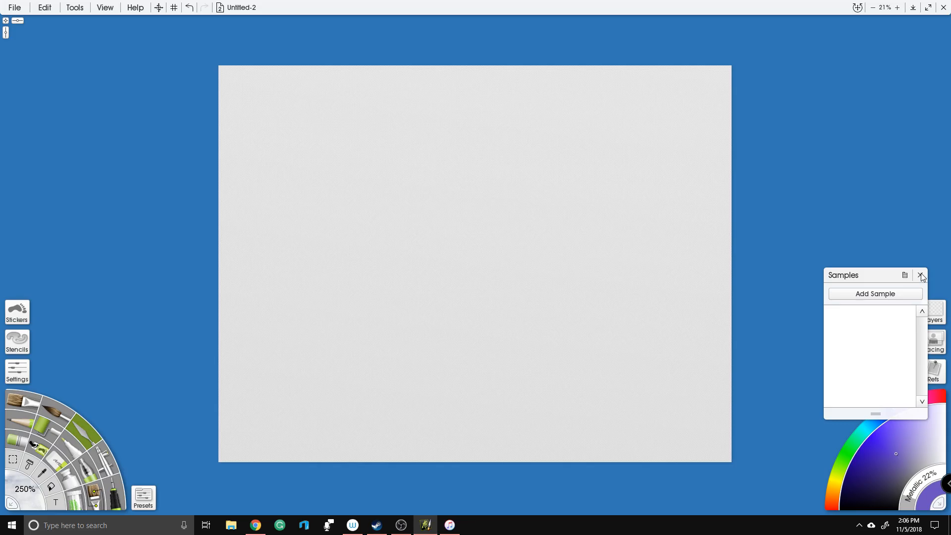
{"action": "left_click", "coordinate": [894, 294]}
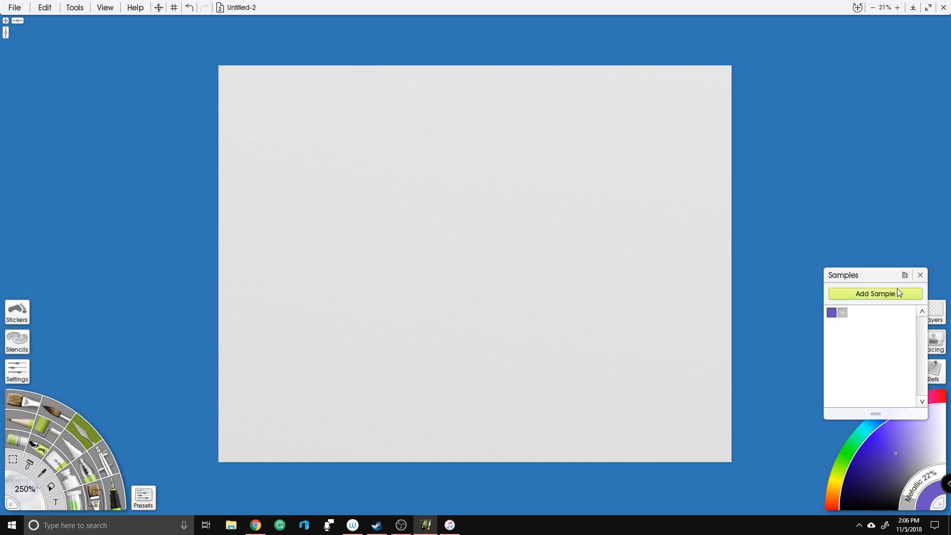
Step: Pick a dark red as the paint color and add it as a second color sample
{"action": "left_click", "coordinate": [875, 463]}
{"action": "left_click", "coordinate": [832, 508]}
{"action": "left_click", "coordinate": [852, 292]}
Step: Remove the red and purple color samples and close the Samples panel
{"action": "right_click", "coordinate": [845, 313]}
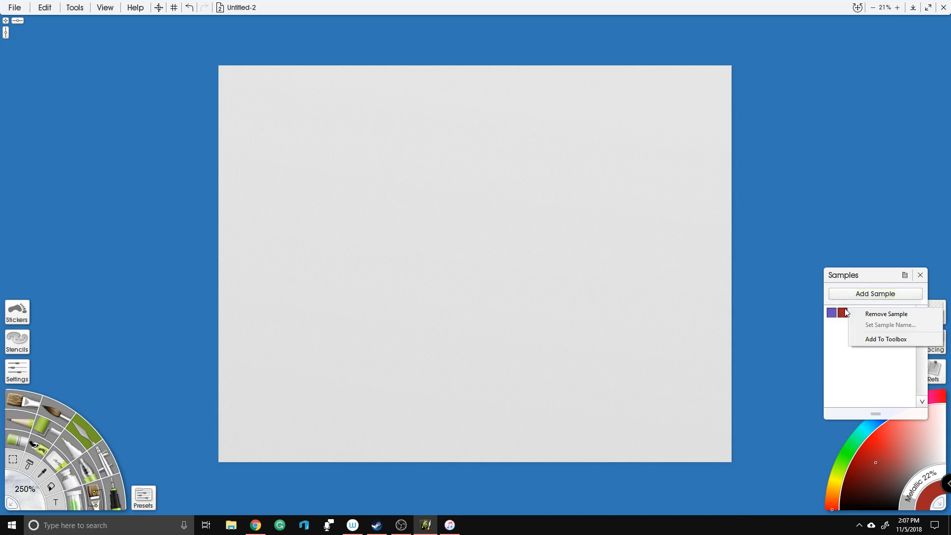
{"action": "left_click", "coordinate": [919, 314]}
{"action": "right_click", "coordinate": [833, 313]}
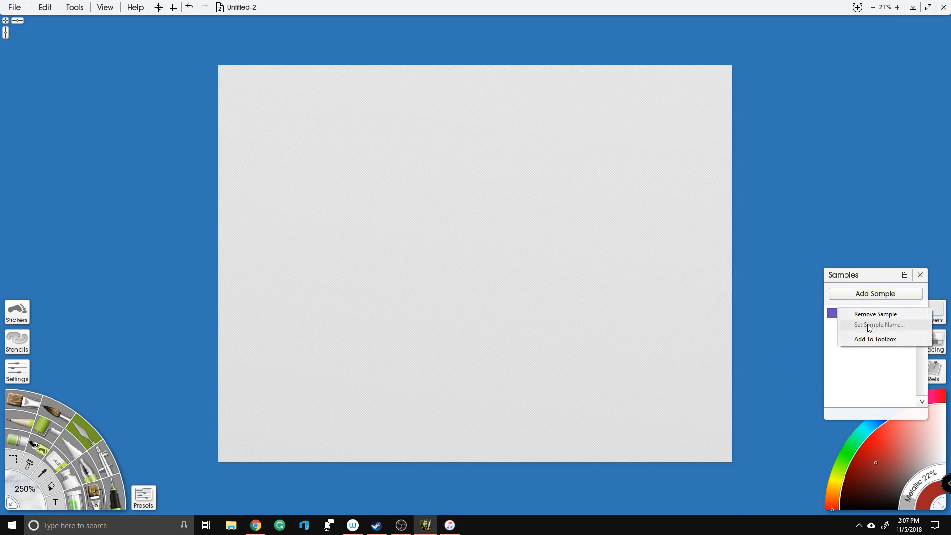
{"action": "left_click", "coordinate": [876, 314]}
{"action": "left_click", "coordinate": [920, 275]}
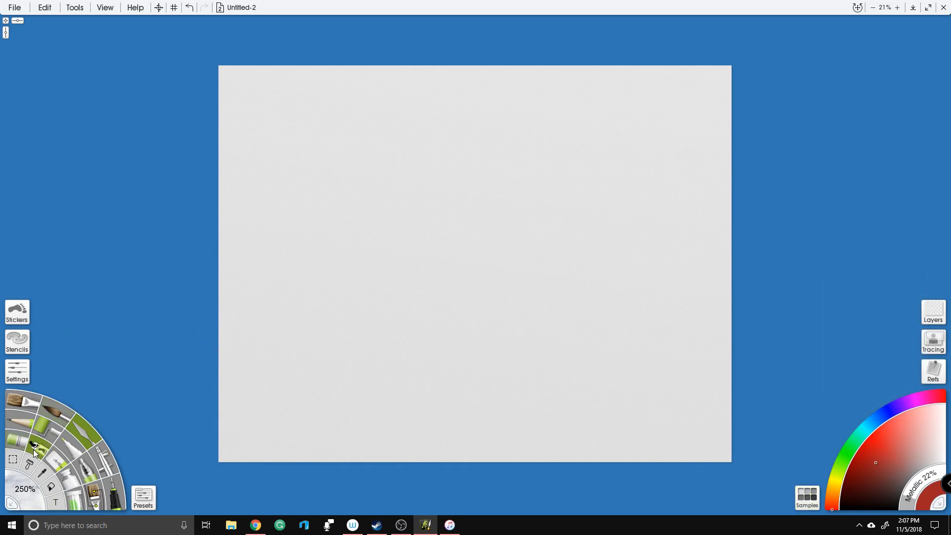
Step: Try selecting various painting tools in the tool picker, finishing on the one between the eraser and the paint tube
{"action": "left_click", "coordinate": [55, 408]}
{"action": "left_click", "coordinate": [91, 441]}
{"action": "left_click", "coordinate": [100, 463]}
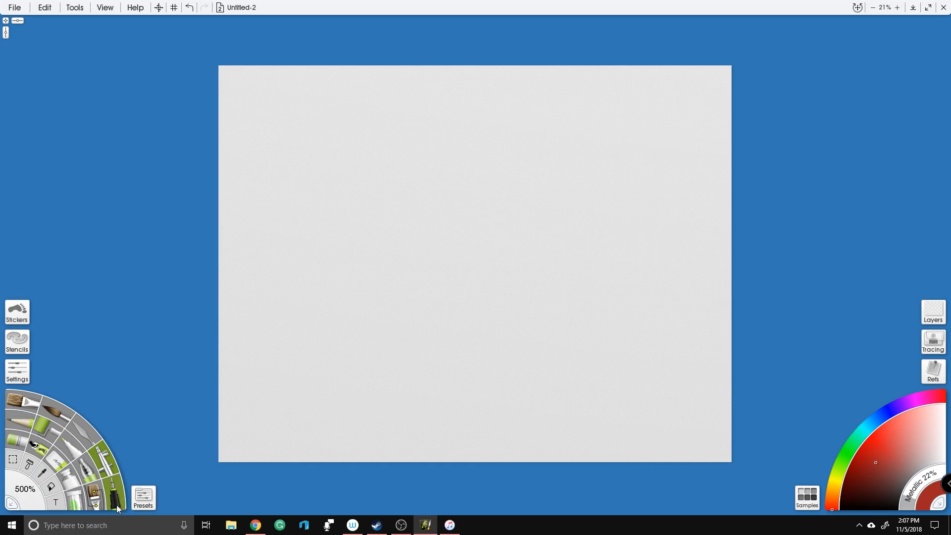
{"action": "left_click", "coordinate": [39, 423]}
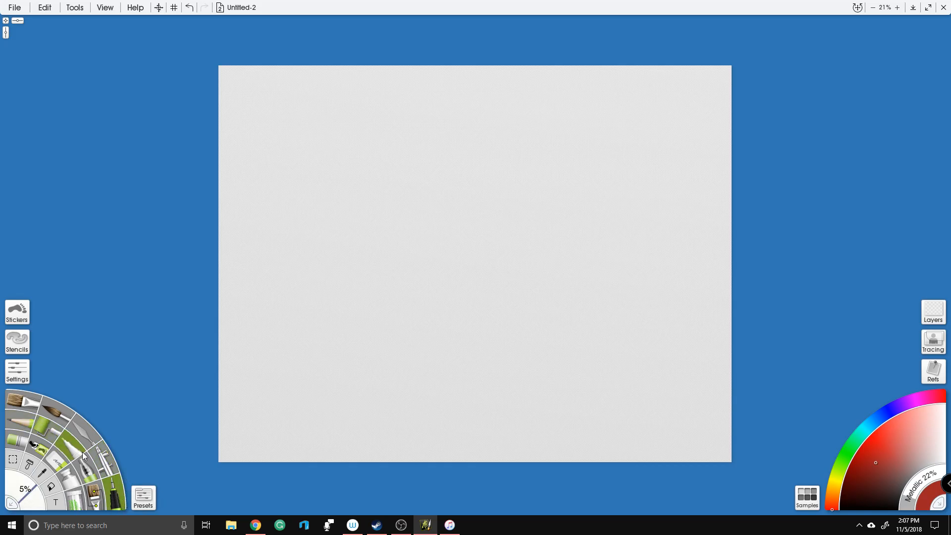
{"action": "left_click", "coordinate": [94, 501]}
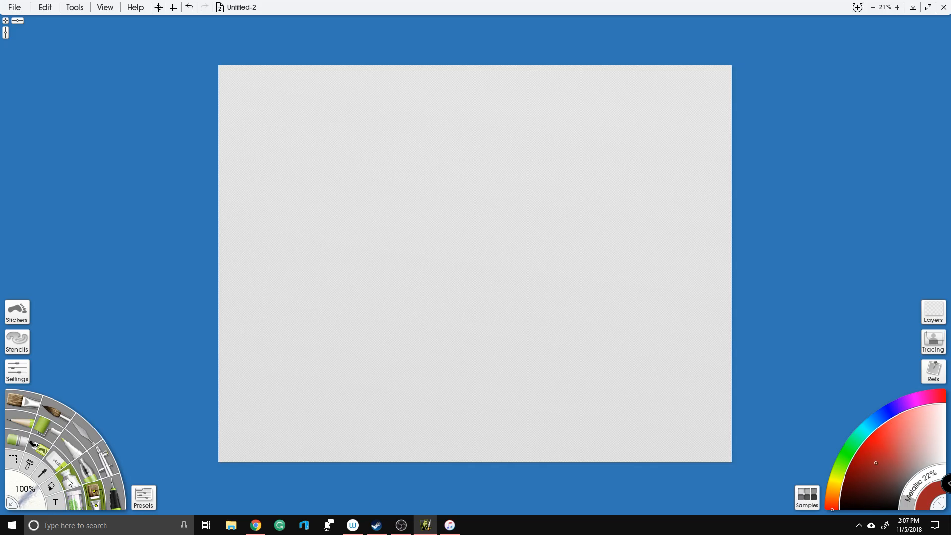
{"action": "left_click", "coordinate": [36, 446]}
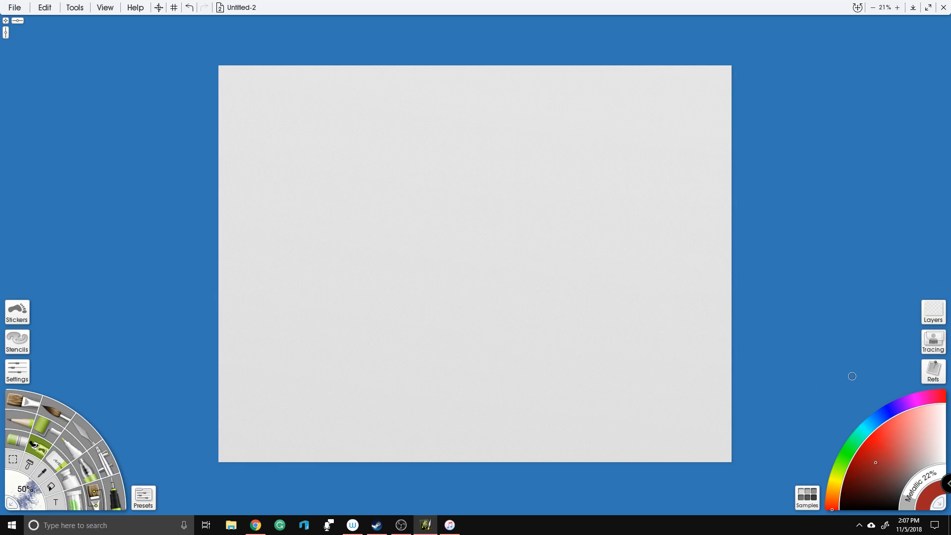
Step: Place the Samples panel over the middle of the canvas and open the collection for adding color samples
{"action": "left_click", "coordinate": [807, 497]}
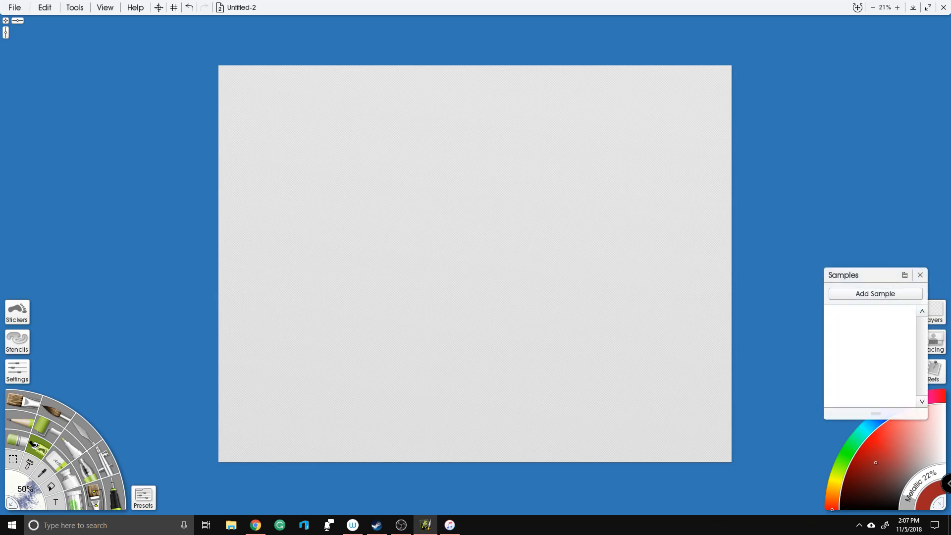
{"action": "left_click_drag", "start_coordinate": [858, 274], "coordinate": [447, 192]}
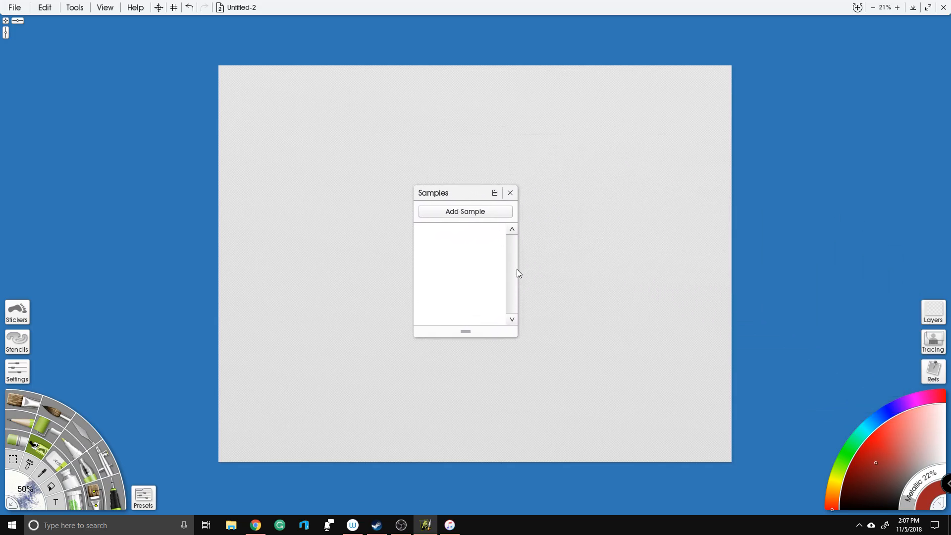
{"action": "left_click", "coordinate": [494, 194]}
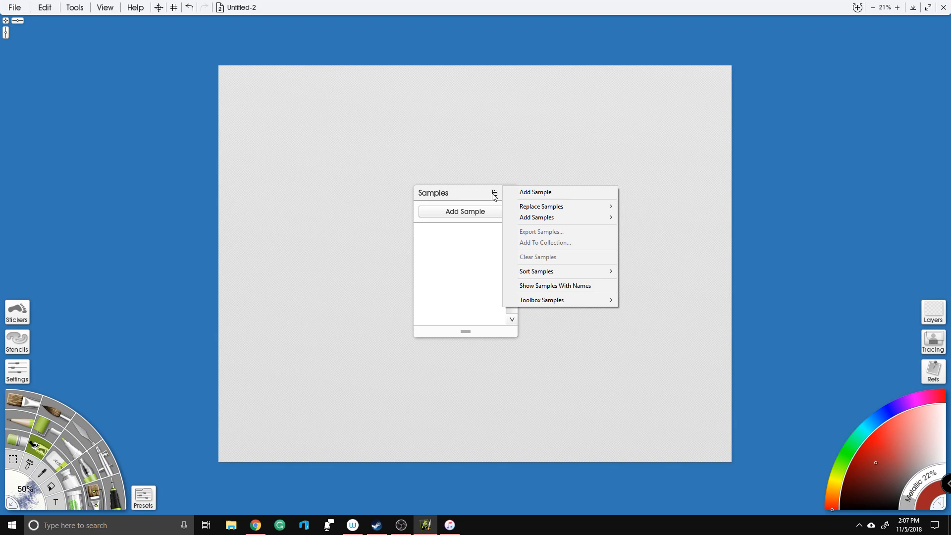
{"action": "mouse_move", "coordinate": [577, 217]}
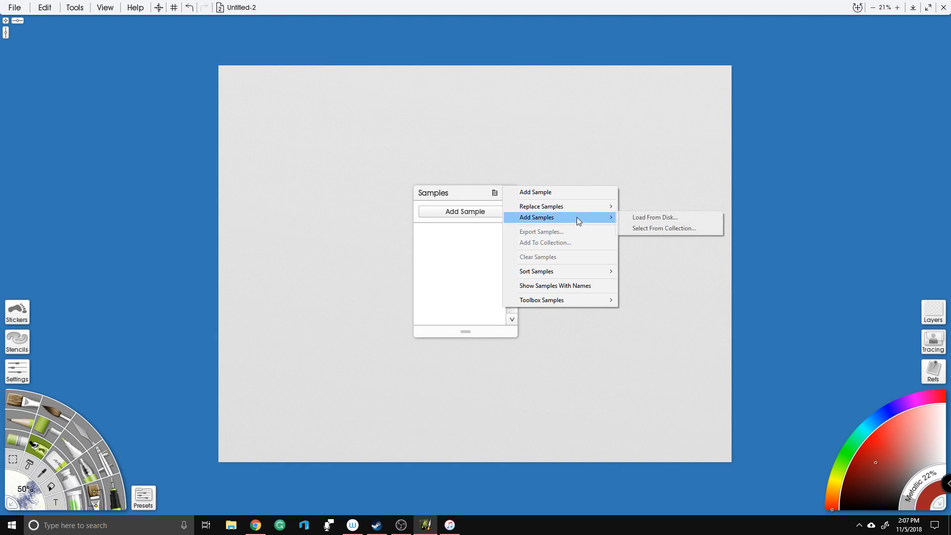
{"action": "left_click", "coordinate": [662, 229]}
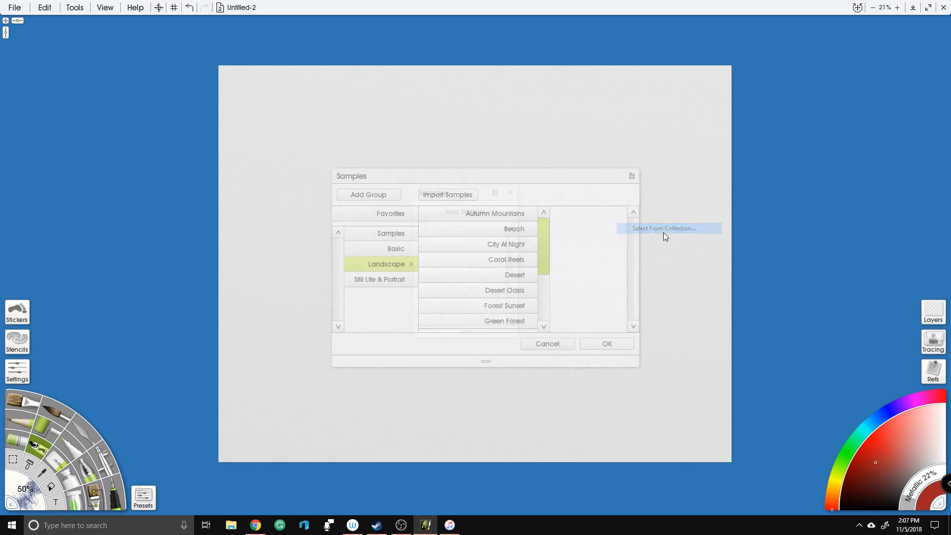
Step: Browse the Samples, Basic, Landscape and Still Life & Portrait groups and preview the Landscape palettes from Beach to Green Forest
{"action": "left_click", "coordinate": [392, 235]}
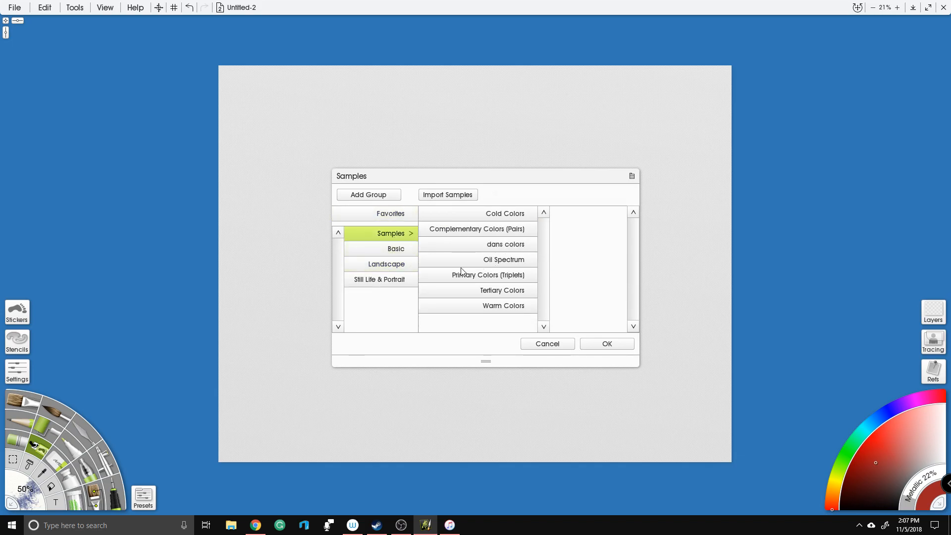
{"action": "left_click", "coordinate": [390, 249]}
{"action": "left_click", "coordinate": [389, 264]}
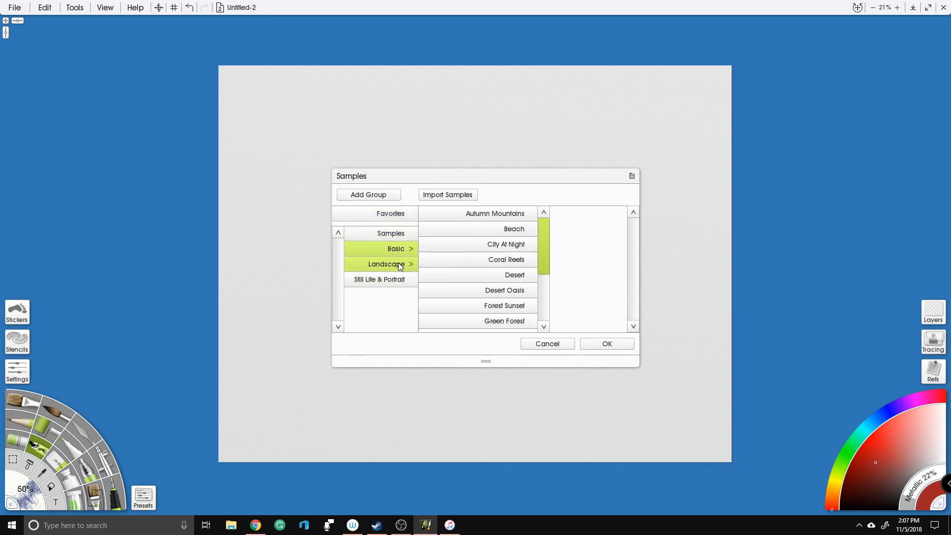
{"action": "left_click", "coordinate": [391, 286]}
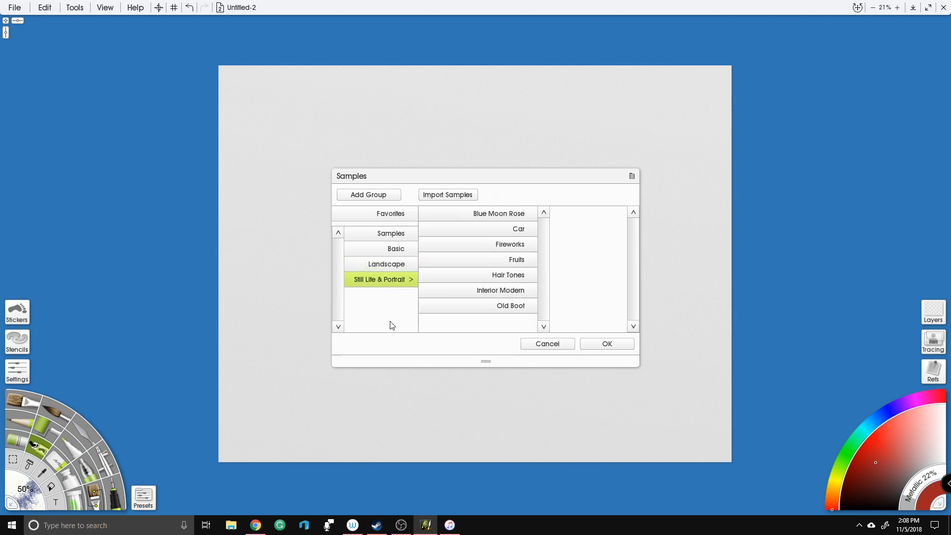
{"action": "left_click", "coordinate": [392, 265]}
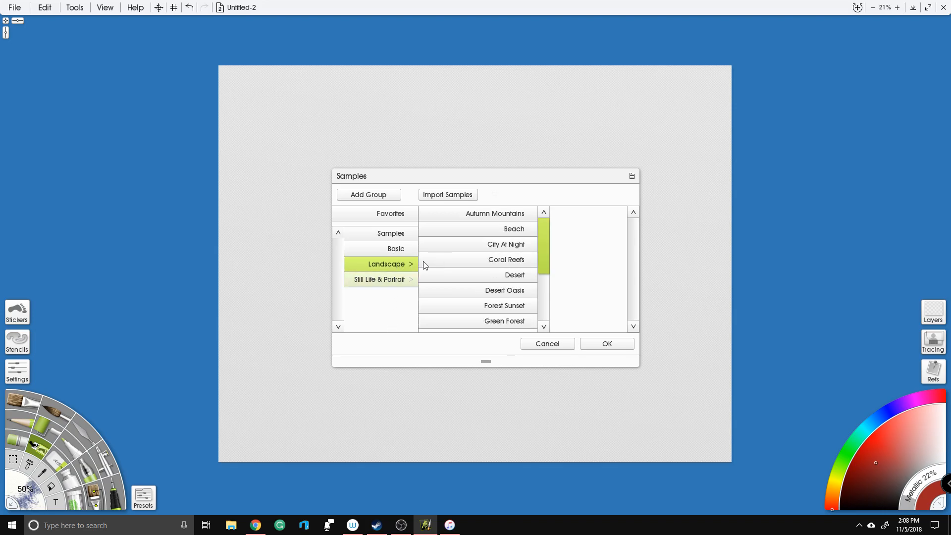
{"action": "left_click", "coordinate": [509, 236]}
{"action": "left_click", "coordinate": [510, 246]}
{"action": "left_click", "coordinate": [511, 260]}
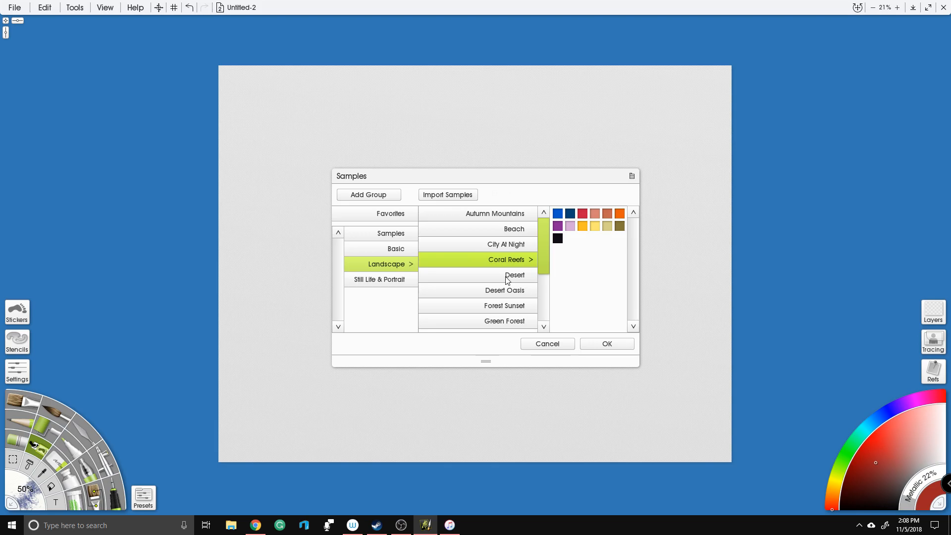
{"action": "left_click", "coordinate": [511, 275]}
{"action": "left_click", "coordinate": [509, 291]}
{"action": "left_click", "coordinate": [501, 311]}
{"action": "left_click", "coordinate": [499, 328]}
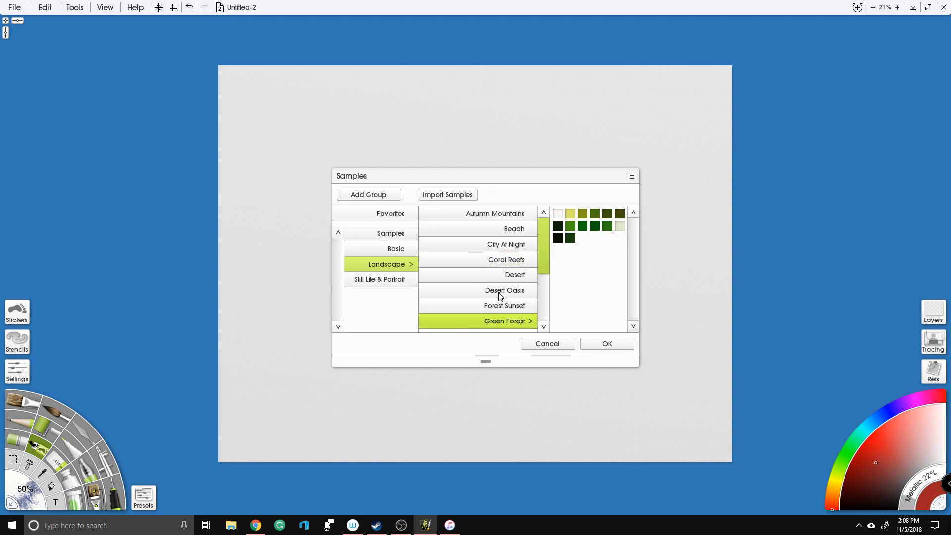
{"action": "left_click", "coordinate": [506, 232]}
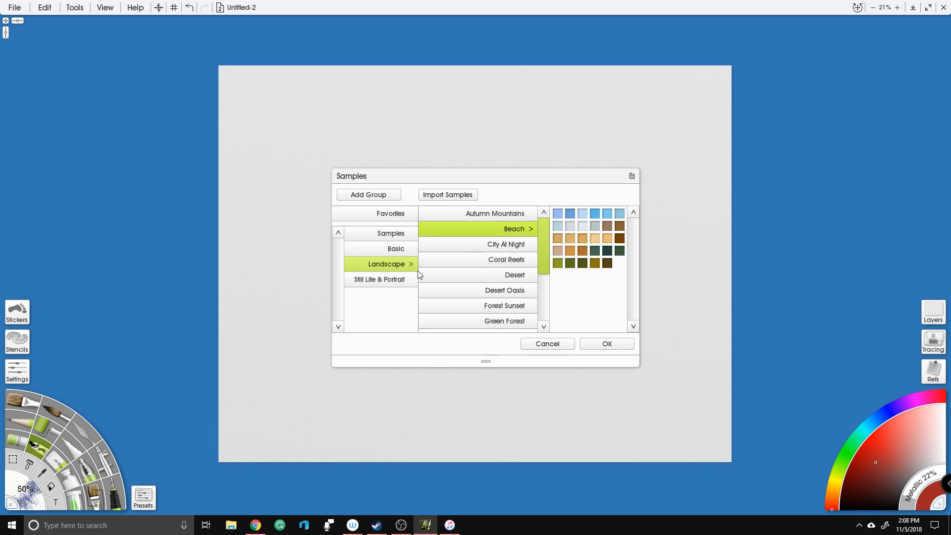
Step: Add the Fireworks palette from the Still Life & Portrait group to the color samples and clear all samples again
{"action": "left_click", "coordinate": [387, 280]}
{"action": "left_click", "coordinate": [518, 258]}
{"action": "left_click", "coordinate": [511, 276]}
{"action": "left_click", "coordinate": [510, 288]}
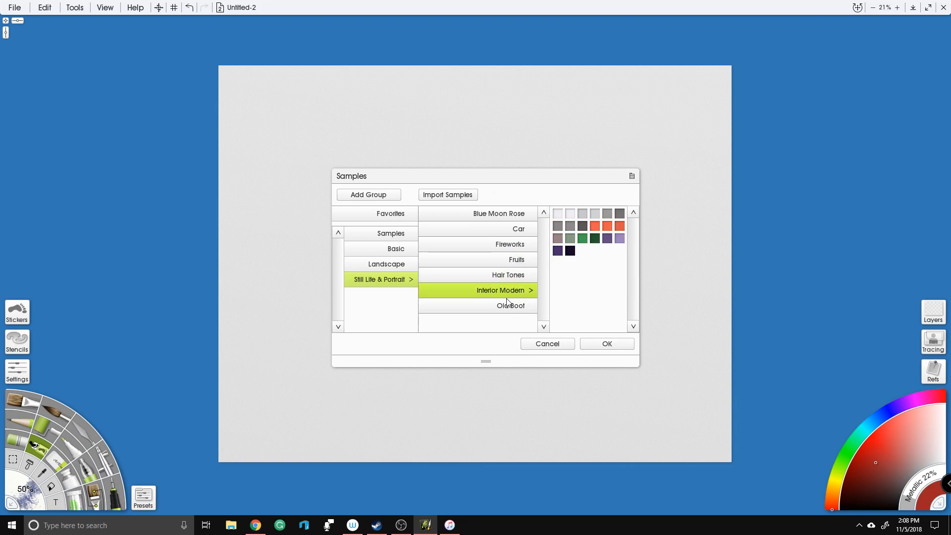
{"action": "left_click", "coordinate": [505, 306]}
{"action": "double_click", "coordinate": [515, 245]}
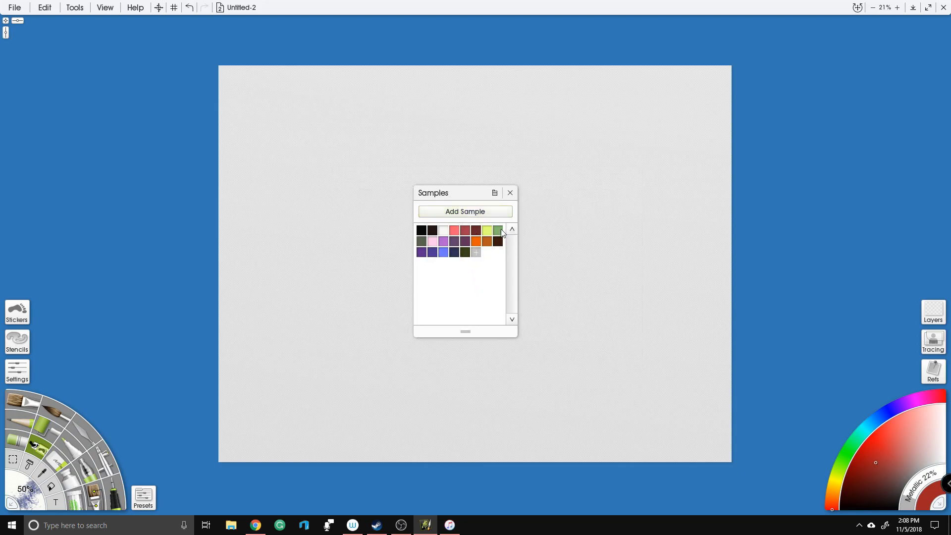
{"action": "left_click", "coordinate": [495, 193]}
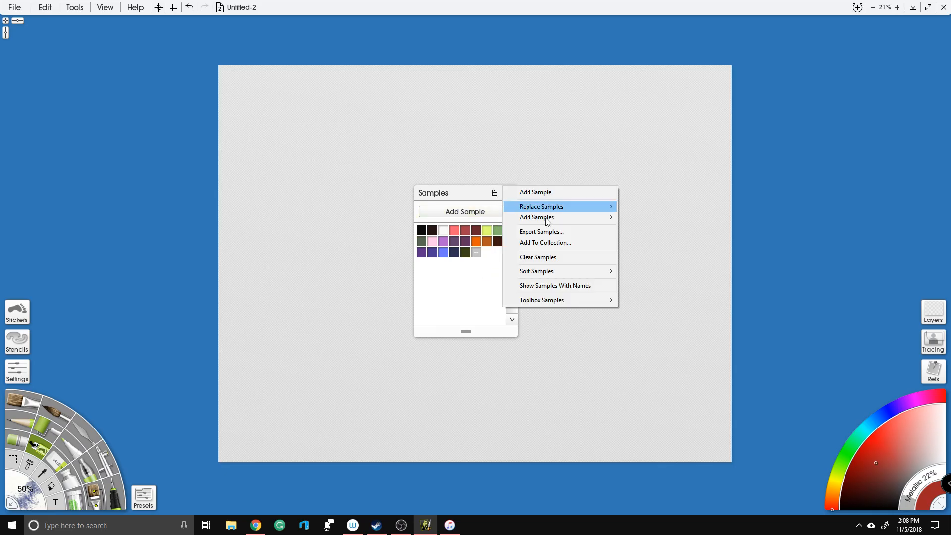
{"action": "left_click", "coordinate": [560, 257]}
Step: Add the Desert Oasis palette from the collection's Landscape group to the empty color samples
{"action": "left_click", "coordinate": [495, 193]}
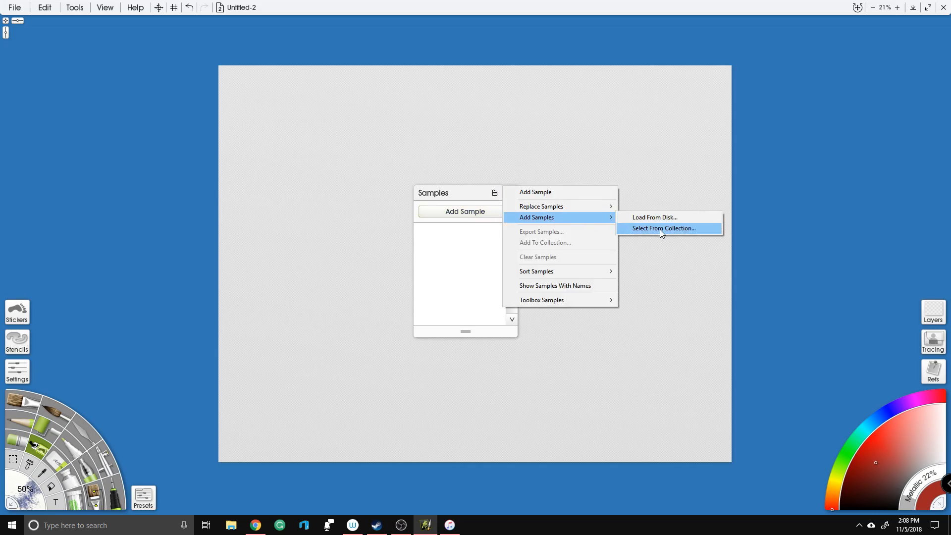
{"action": "left_click", "coordinate": [661, 230]}
{"action": "left_click", "coordinate": [403, 249]}
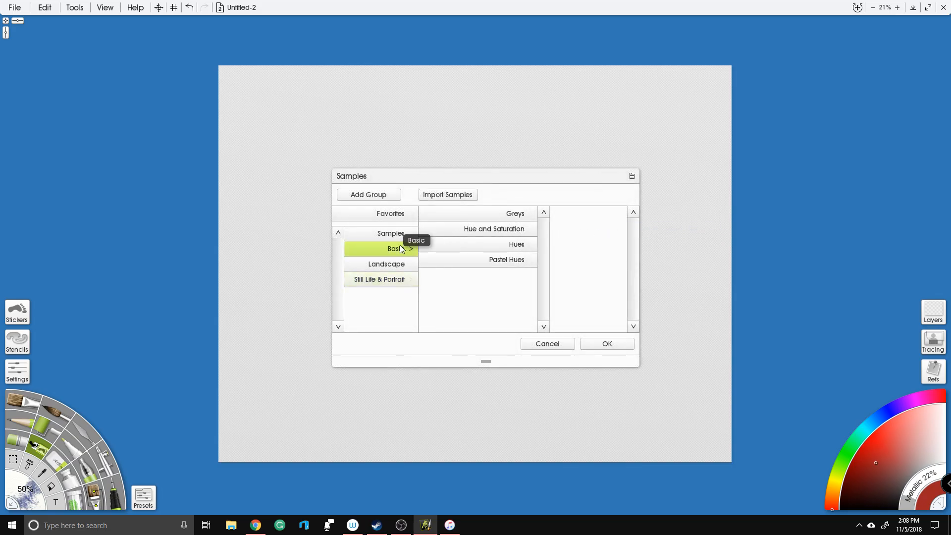
{"action": "left_click", "coordinate": [377, 263]}
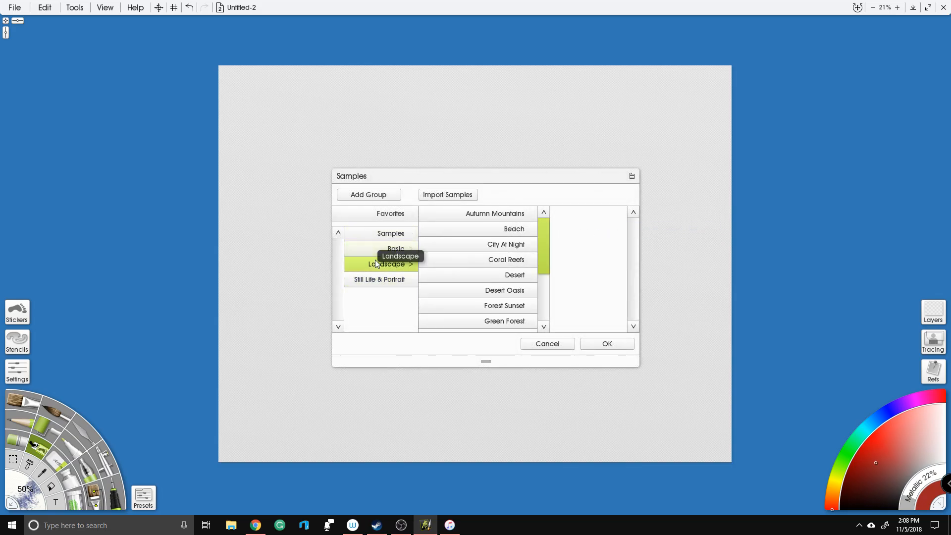
{"action": "left_click", "coordinate": [496, 227]}
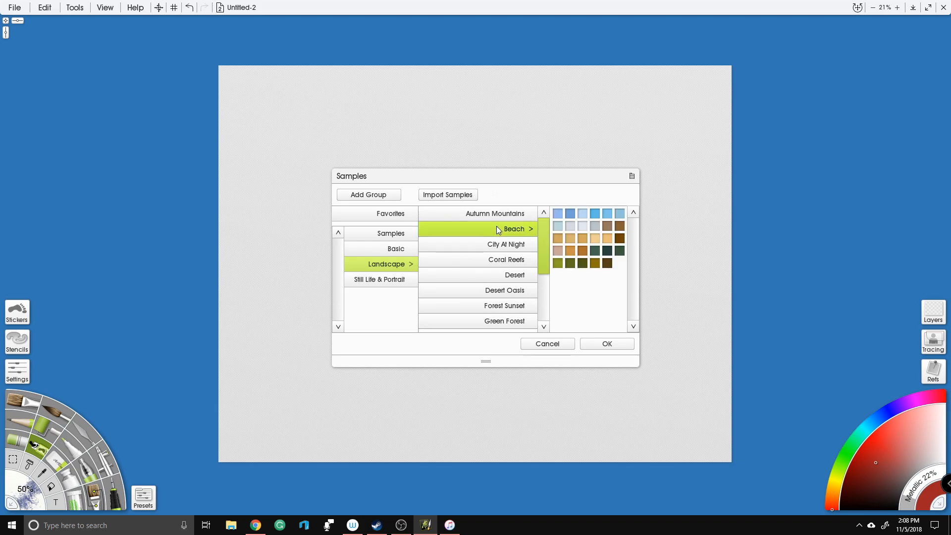
{"action": "left_click", "coordinate": [508, 294]}
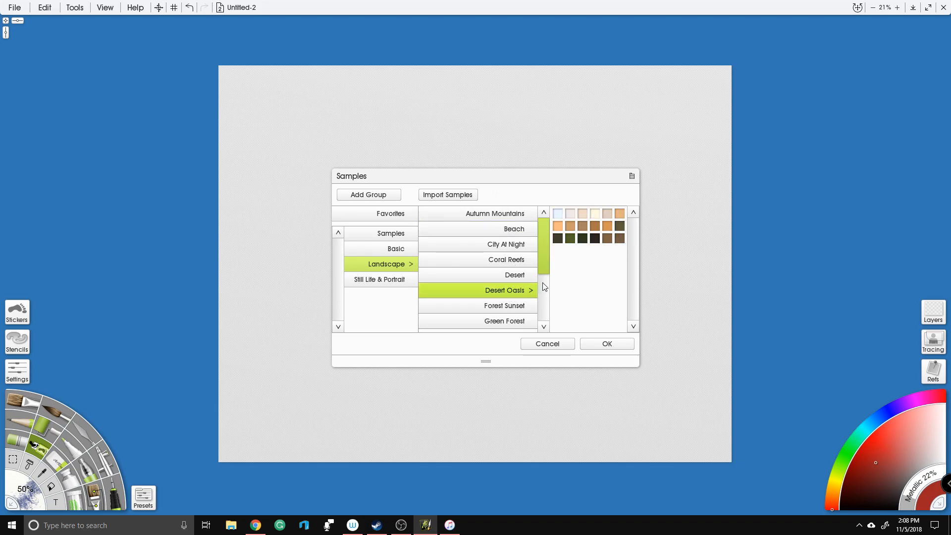
{"action": "left_click", "coordinate": [607, 343]}
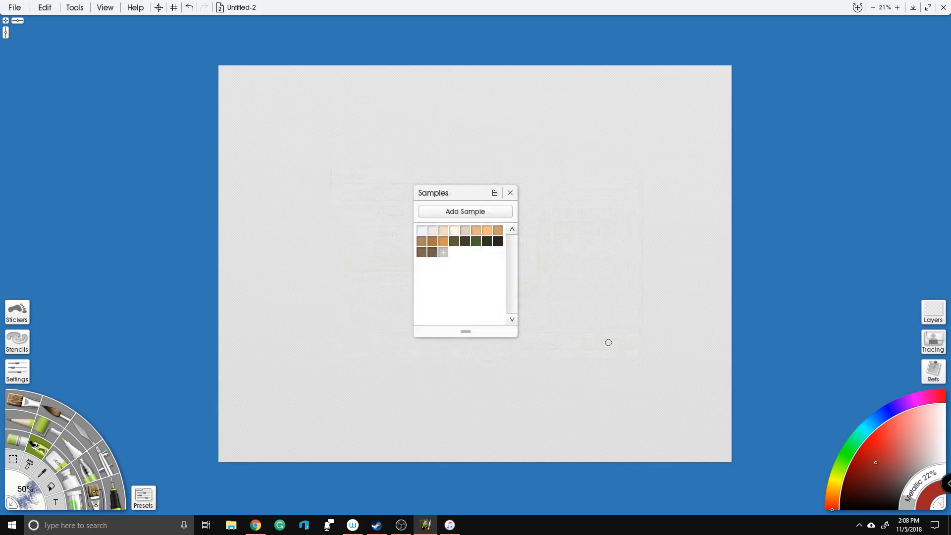
Step: Add the Landscape group's Beach palette to the samples and move the Samples panel off the canvas, above the Layers pod
{"action": "left_click", "coordinate": [495, 194]}
{"action": "mouse_move", "coordinate": [527, 219]}
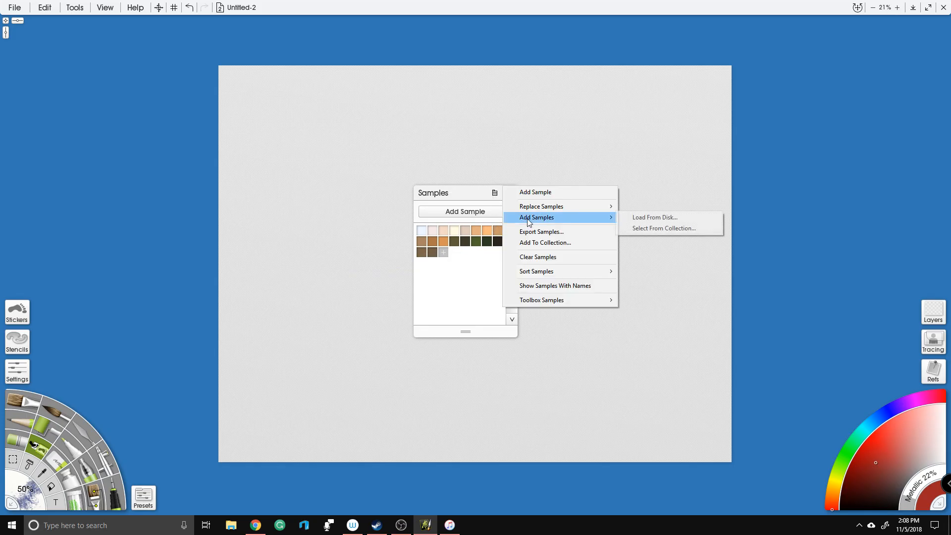
{"action": "left_click", "coordinate": [642, 229]}
{"action": "left_click", "coordinate": [511, 231]}
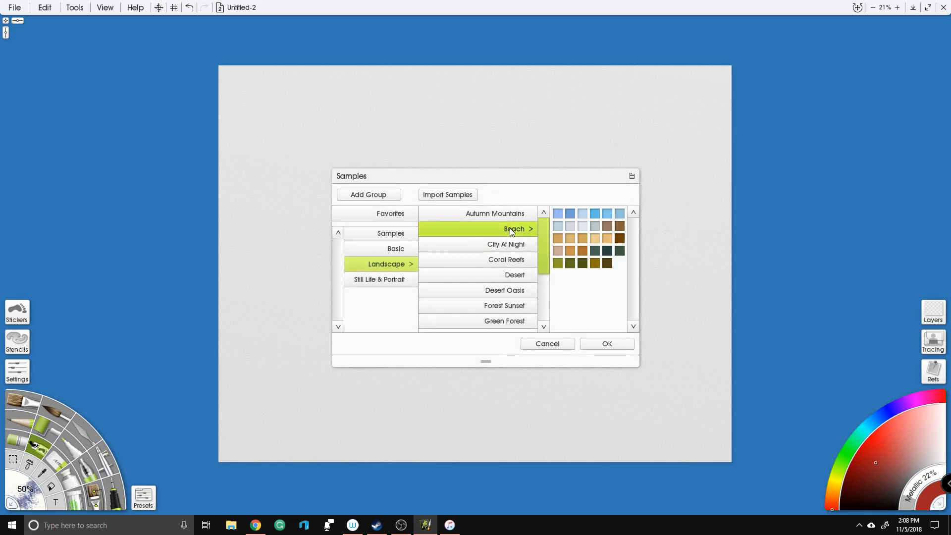
{"action": "left_click", "coordinate": [605, 342]}
{"action": "left_click_drag", "start_coordinate": [466, 200], "coordinate": [886, 134]}
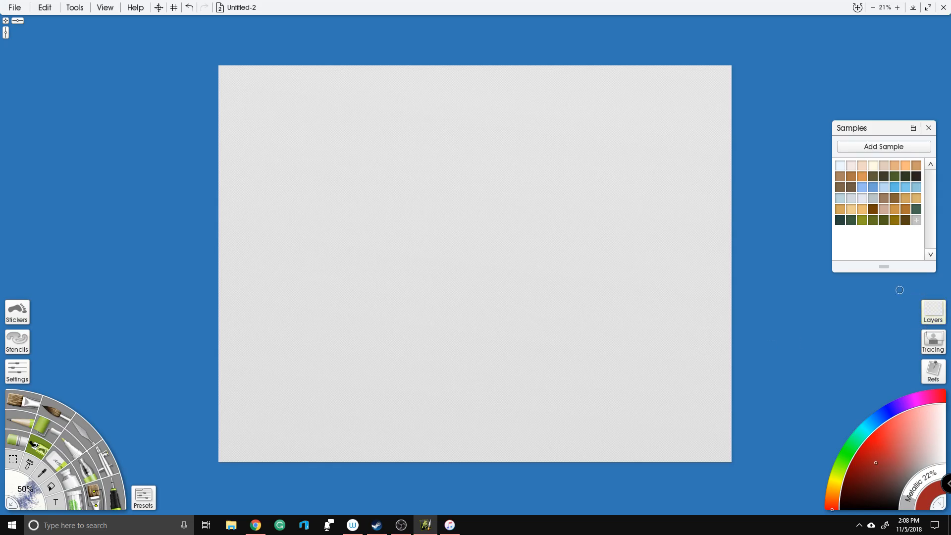
Step: Choose the light blue sample as the paint color and rename Layer 1 as Ocen
{"action": "left_click", "coordinate": [915, 188]}
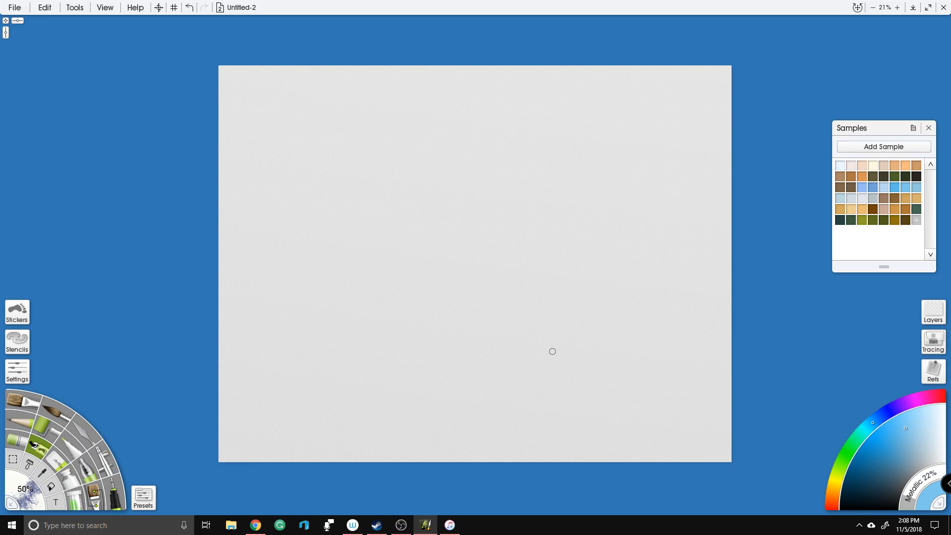
{"action": "left_click", "coordinate": [933, 313]}
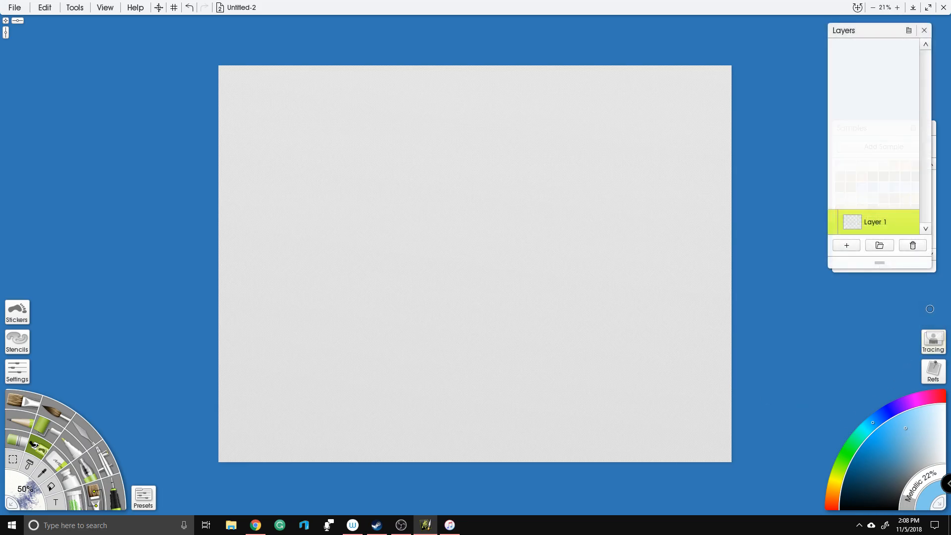
{"action": "double_click", "coordinate": [876, 223]}
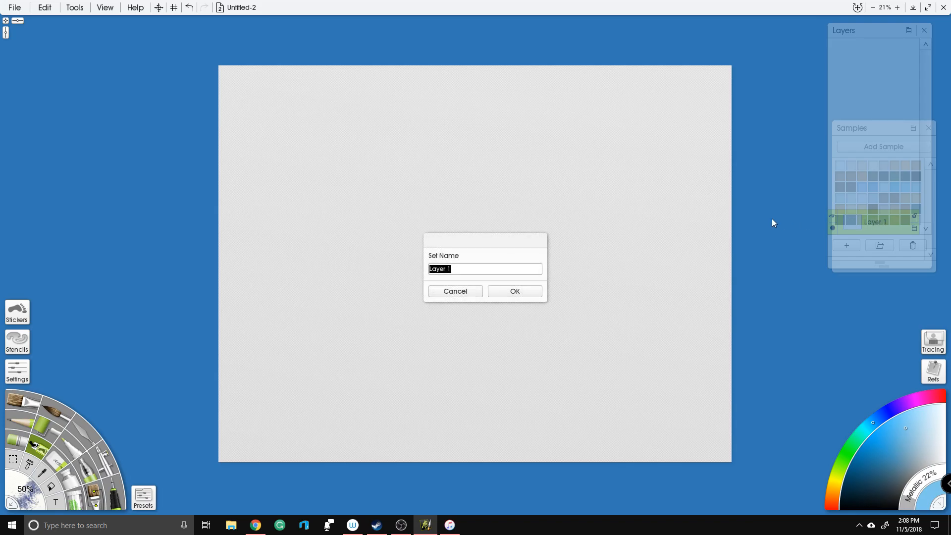
{"action": "type", "text": "Ocen"}
{"action": "key", "text": "Return"}
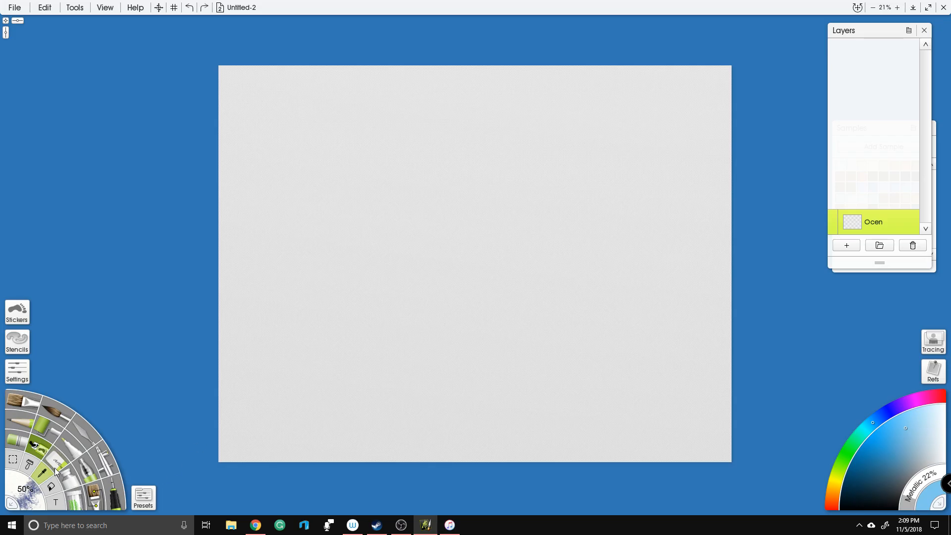
Step: Flood fill the Ocen layer with the light blue, and refill it with the Metallic amount set to 0%
{"action": "left_click", "coordinate": [51, 487]}
{"action": "left_click", "coordinate": [533, 225]}
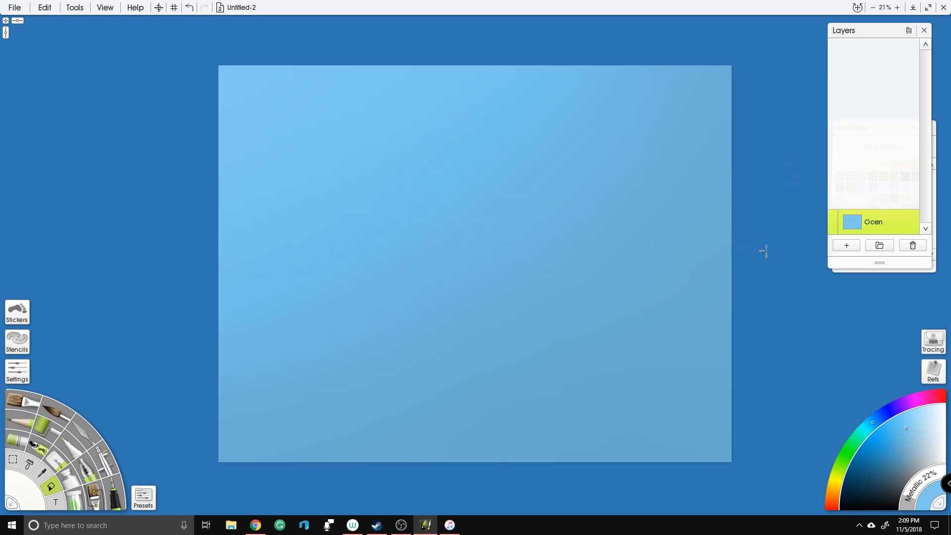
{"action": "left_click_drag", "start_coordinate": [917, 500], "coordinate": [913, 508]}
{"action": "left_click", "coordinate": [726, 426]}
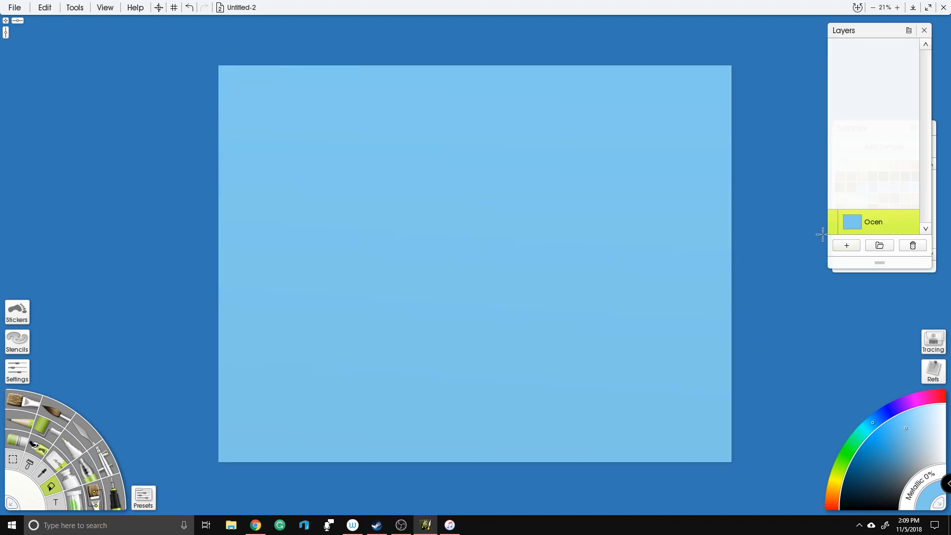
Step: Add a new layer above Ocen and shift the Layers panel closer to the canvas
{"action": "left_click", "coordinate": [845, 248]}
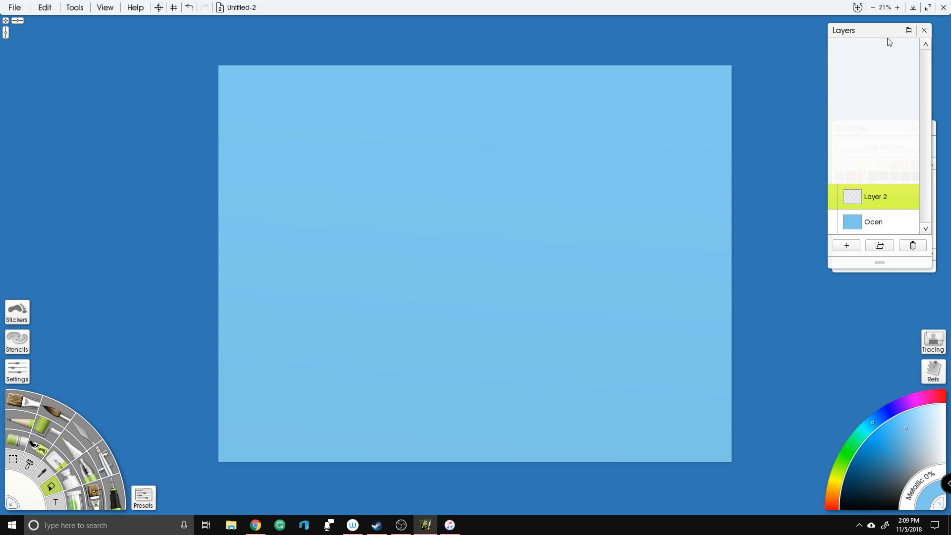
{"action": "left_click_drag", "start_coordinate": [890, 36], "coordinate": [868, 71]}
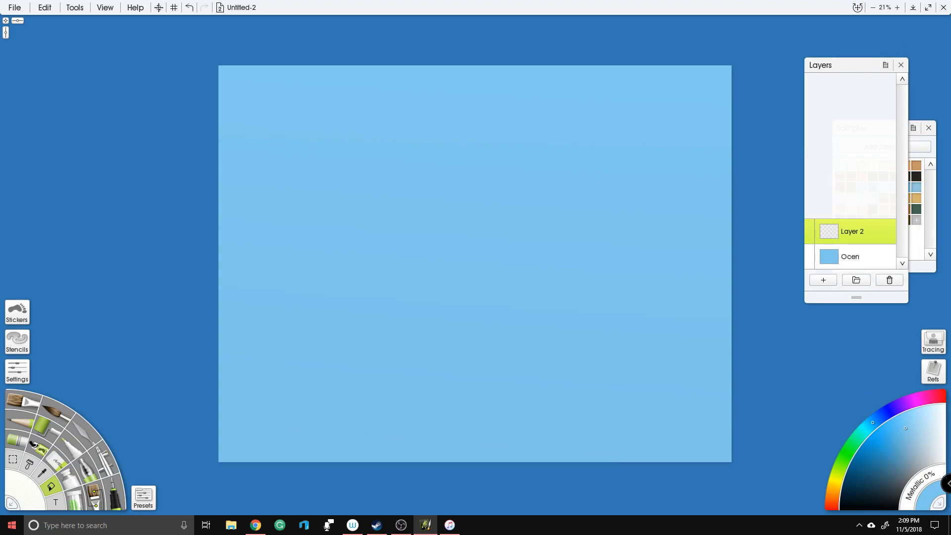
Step: Select the Ink Pen and open its presets, placing the Presets panel over the canvas's upper-left corner
{"action": "left_click", "coordinate": [111, 491]}
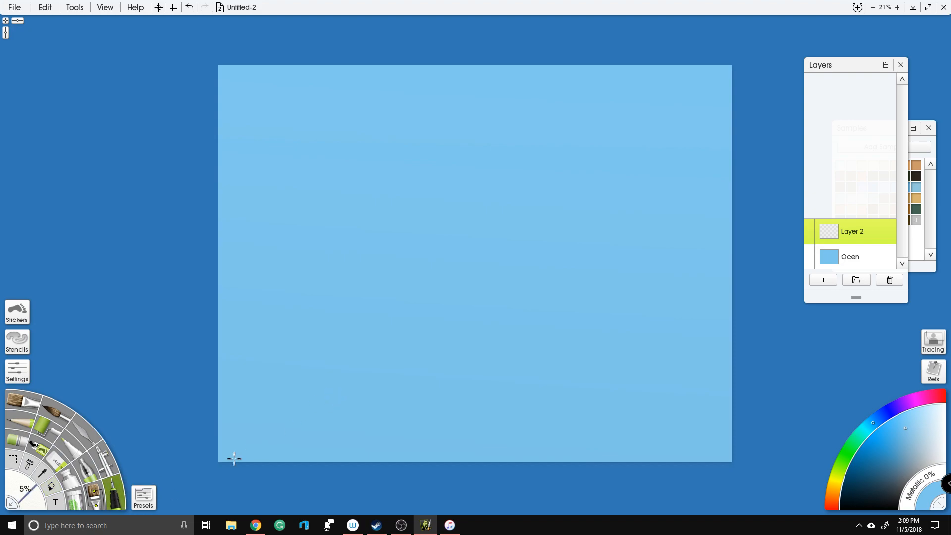
{"action": "left_click", "coordinate": [142, 493]}
{"action": "left_click_drag", "start_coordinate": [123, 230], "coordinate": [148, 61]}
{"action": "left_click_drag", "start_coordinate": [206, 68], "coordinate": [206, 67]}
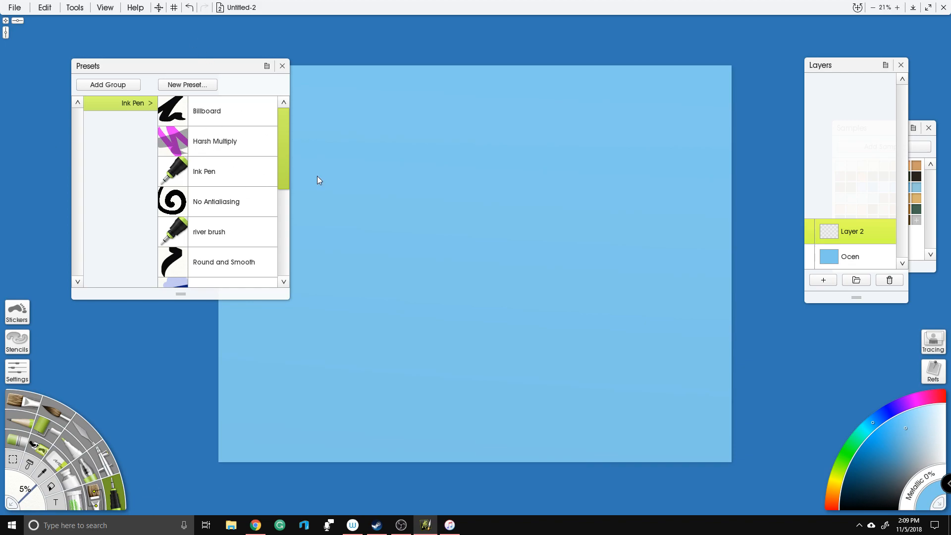
{"action": "left_click_drag", "start_coordinate": [284, 132], "coordinate": [294, 105]}
Step: Draw test strokes in a darker blue on Layer 2 with the Billboard and Harsh Multiply presets
{"action": "left_click", "coordinate": [271, 118]}
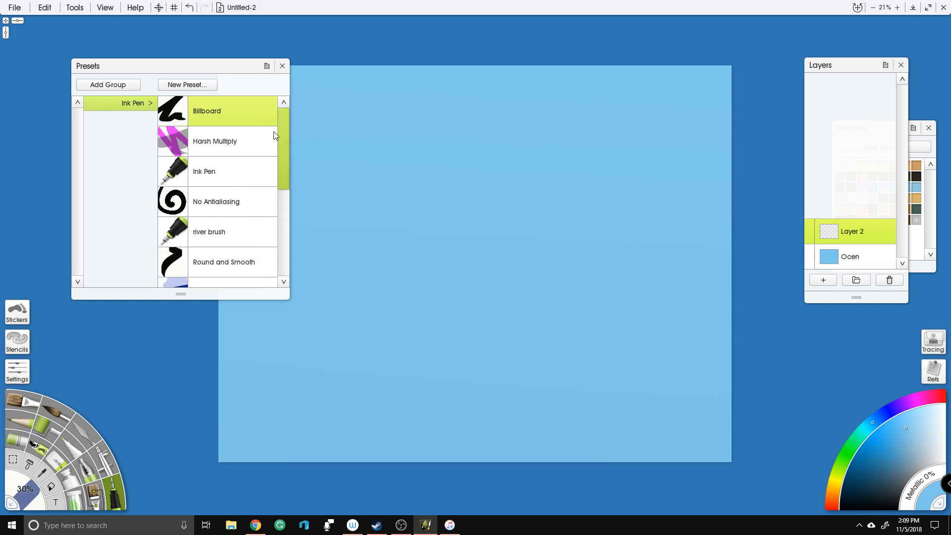
{"action": "left_click", "coordinate": [853, 456]}
{"action": "mouse_move", "coordinate": [455, 306]}
{"action": "left_mouse_down"}
{"action": "mouse_move", "coordinate": [450, 373]}
{"action": "mouse_move", "coordinate": [551, 428]}
{"action": "left_mouse_up"}
{"action": "left_click", "coordinate": [243, 142]}
{"action": "mouse_move", "coordinate": [352, 202]}
{"action": "left_mouse_down"}
{"action": "mouse_move", "coordinate": [510, 153]}
{"action": "mouse_move", "coordinate": [552, 453]}
{"action": "left_mouse_up"}
{"action": "left_click_drag", "start_coordinate": [490, 285], "coordinate": [409, 397]}
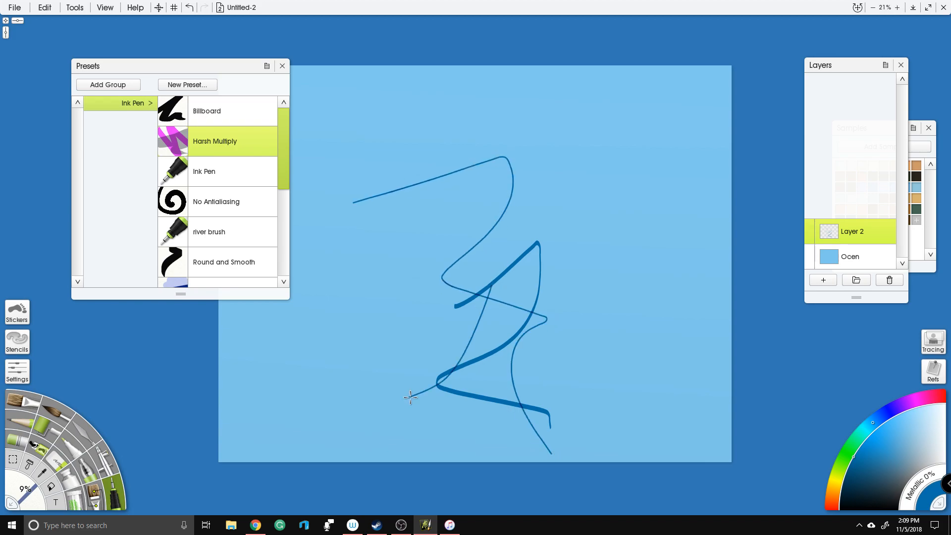
Step: Draw several thin diagonal test strokes across the canvas with the Ink Pen preset
{"action": "left_click", "coordinate": [196, 172]}
{"action": "left_click_drag", "start_coordinate": [366, 239], "coordinate": [688, 171]}
{"action": "left_click_drag", "start_coordinate": [464, 346], "coordinate": [732, 231]}
{"action": "left_click_drag", "start_coordinate": [529, 346], "coordinate": [518, 184]}
{"action": "left_click_drag", "start_coordinate": [612, 176], "coordinate": [392, 375]}
{"action": "left_click_drag", "start_coordinate": [360, 308], "coordinate": [623, 140]}
{"action": "left_click_drag", "start_coordinate": [395, 336], "coordinate": [664, 156]}
{"action": "left_click_drag", "start_coordinate": [583, 353], "coordinate": [719, 161]}
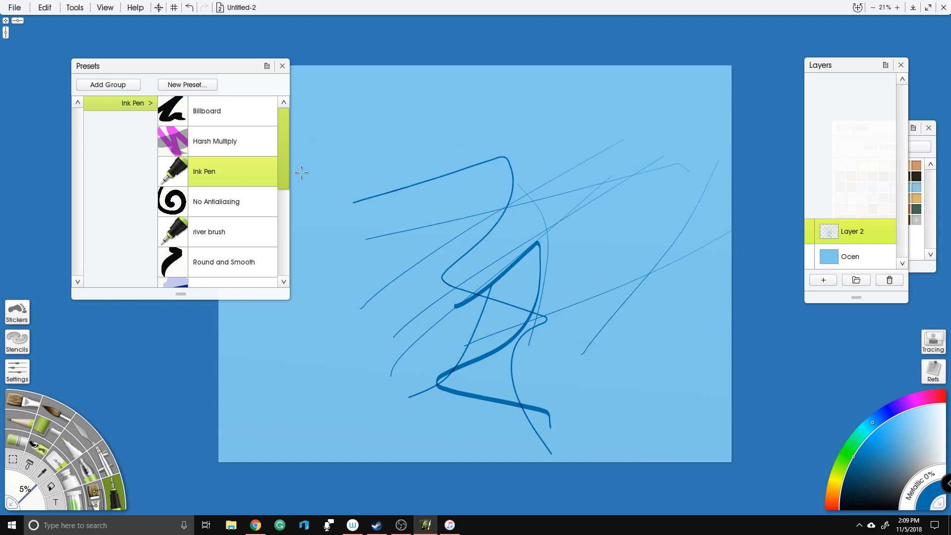
Step: Draw test strokes with the No Antialiasing and river brush presets over the existing lines
{"action": "left_click", "coordinate": [190, 205]}
{"action": "mouse_move", "coordinate": [337, 403]}
{"action": "left_mouse_down"}
{"action": "mouse_move", "coordinate": [385, 377]}
{"action": "mouse_move", "coordinate": [440, 436]}
{"action": "left_mouse_up"}
{"action": "mouse_move", "coordinate": [318, 335]}
{"action": "left_mouse_down"}
{"action": "mouse_move", "coordinate": [451, 269]}
{"action": "mouse_move", "coordinate": [491, 218]}
{"action": "left_mouse_up"}
{"action": "mouse_move", "coordinate": [417, 188]}
{"action": "left_mouse_down"}
{"action": "mouse_move", "coordinate": [510, 275]}
{"action": "mouse_move", "coordinate": [513, 353]}
{"action": "left_mouse_up"}
{"action": "left_click", "coordinate": [243, 231]}
{"action": "left_click_drag", "start_coordinate": [353, 297], "coordinate": [731, 220]}
{"action": "left_click_drag", "start_coordinate": [375, 357], "coordinate": [570, 238]}
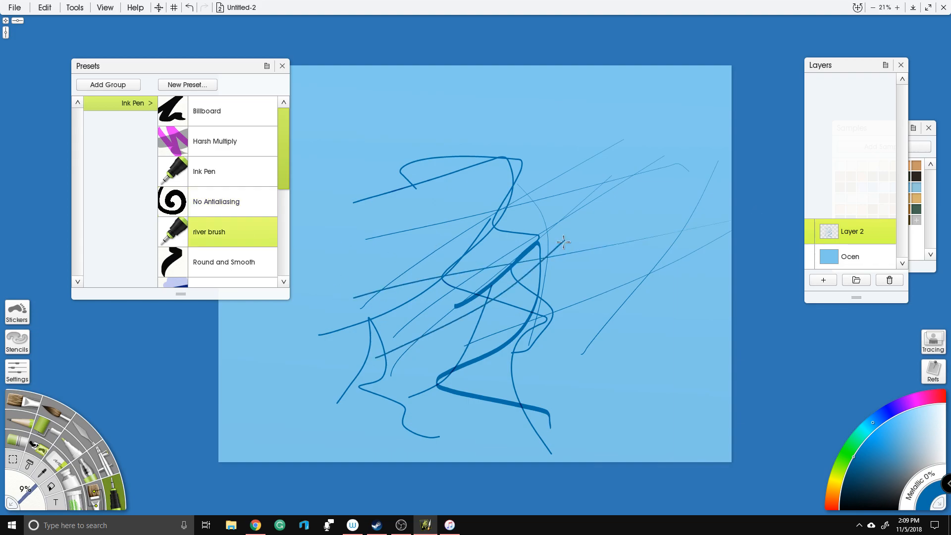
Step: Draw diagonal test strokes with another preset below river brush and with Smoothed Inking, and look through the remaining Ink Pen presets
{"action": "scroll", "coordinate": [207, 213], "scroll_direction": "down", "scroll_amount": 1}
{"action": "left_click", "coordinate": [258, 243]}
{"action": "left_click_drag", "start_coordinate": [342, 277], "coordinate": [522, 155]}
{"action": "left_click_drag", "start_coordinate": [401, 284], "coordinate": [516, 219]}
{"action": "scroll", "coordinate": [221, 240], "scroll_direction": "down", "scroll_amount": 3}
{"action": "left_click", "coordinate": [221, 240]}
{"action": "left_click_drag", "start_coordinate": [297, 342], "coordinate": [383, 268]}
{"action": "scroll", "coordinate": [221, 248], "scroll_direction": "down", "scroll_amount": 4}
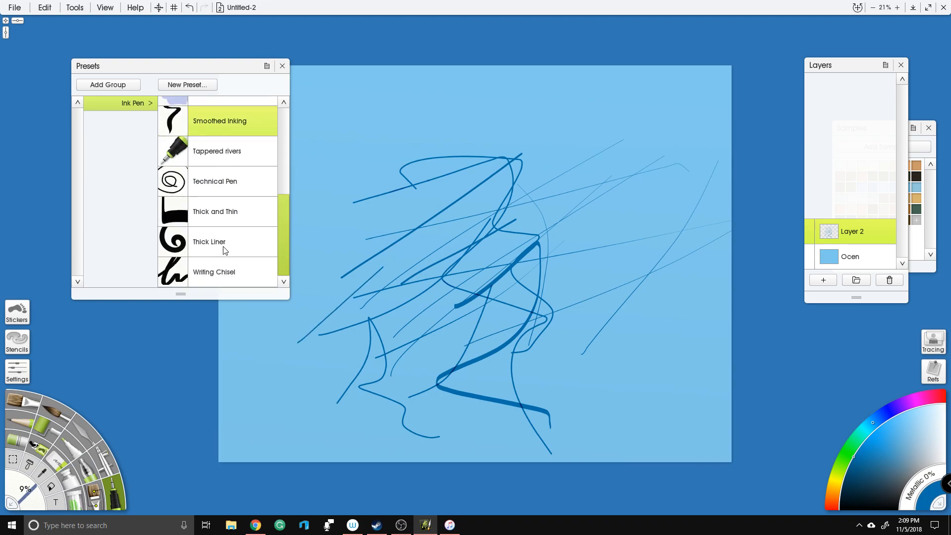
{"action": "scroll", "coordinate": [224, 250], "scroll_direction": "up", "scroll_amount": 6}
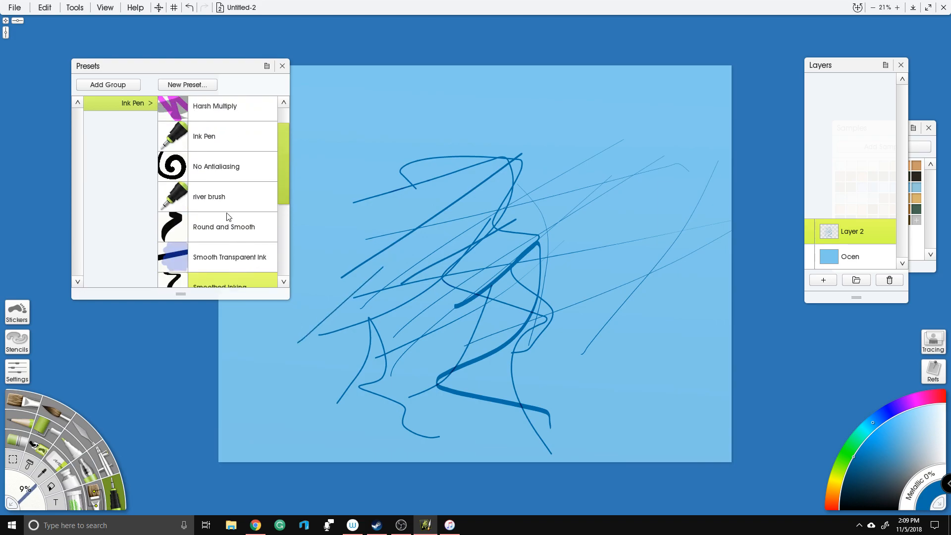
Step: Select the No Antialiasing preset for the Ink Pen and clear all the test strokes from Layer 2
{"action": "scroll", "coordinate": [223, 208], "scroll_direction": "down", "scroll_amount": 2}
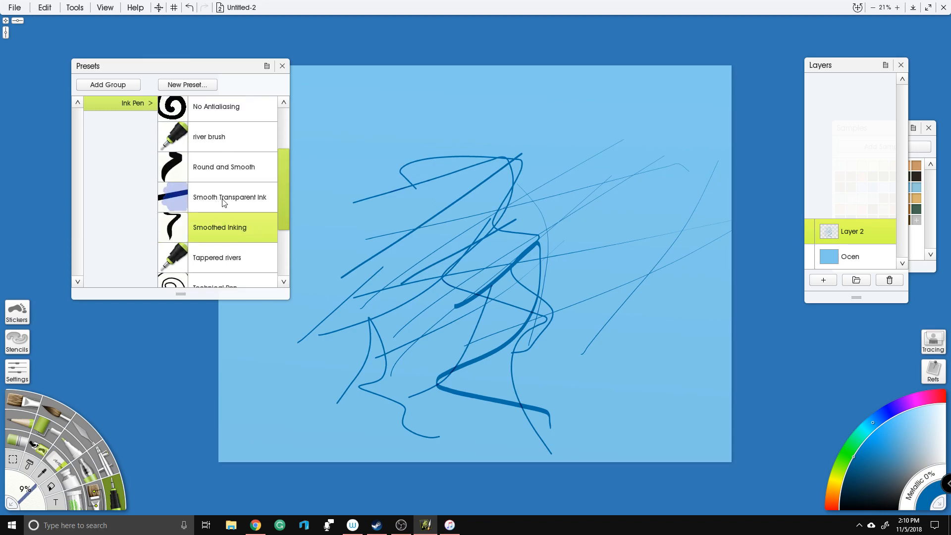
{"action": "scroll", "coordinate": [224, 201], "scroll_direction": "up", "scroll_amount": 1}
{"action": "left_click", "coordinate": [248, 131]}
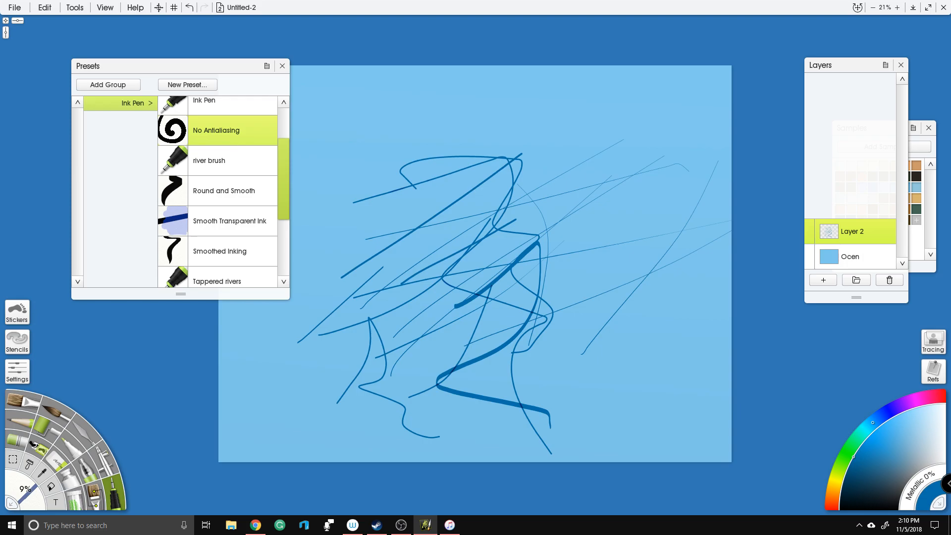
{"action": "right_click", "coordinate": [875, 233]}
{"action": "left_click", "coordinate": [879, 230]}
{"action": "left_click", "coordinate": [890, 238]}
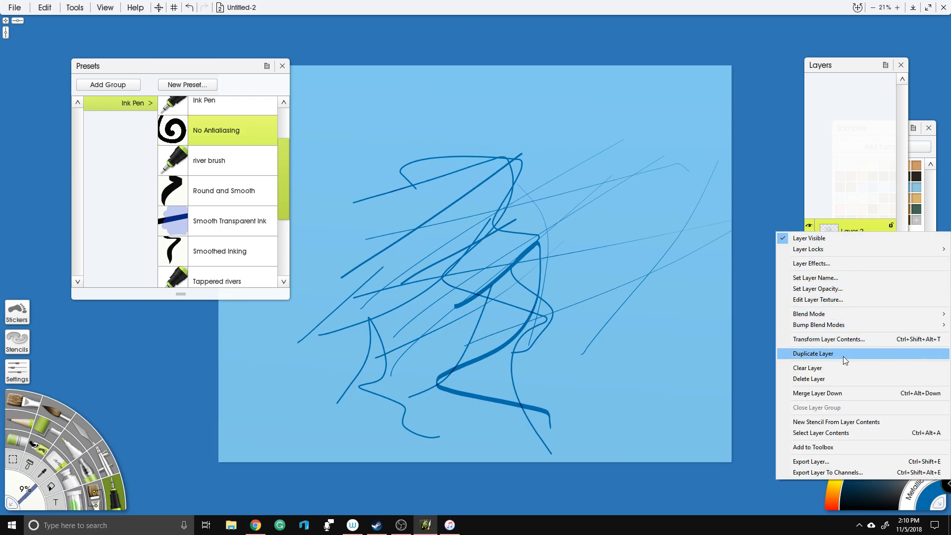
{"action": "left_click", "coordinate": [833, 367]}
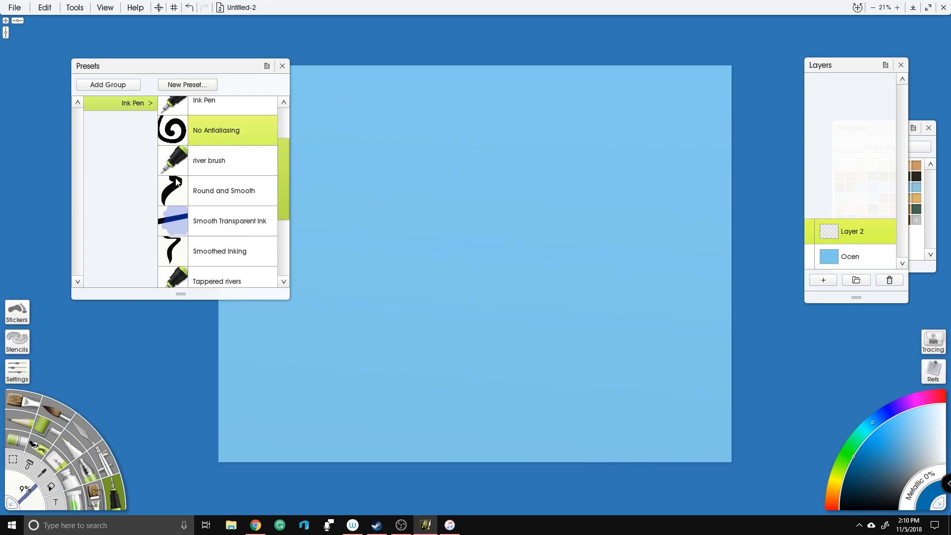
Step: Set the Ink Pen's smoothing to 6% and move the Presets panel off the canvas
{"action": "left_click", "coordinate": [23, 372]}
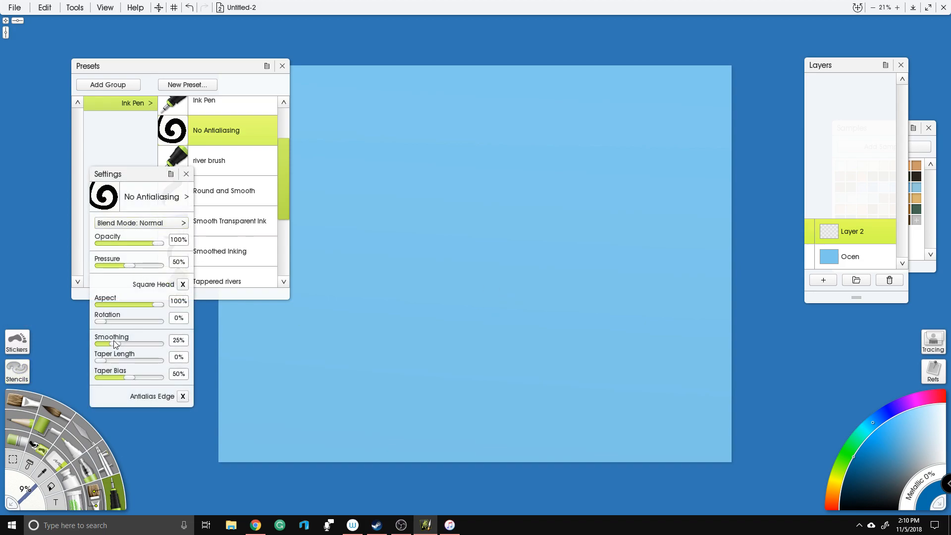
{"action": "left_click_drag", "start_coordinate": [114, 344], "coordinate": [105, 346]}
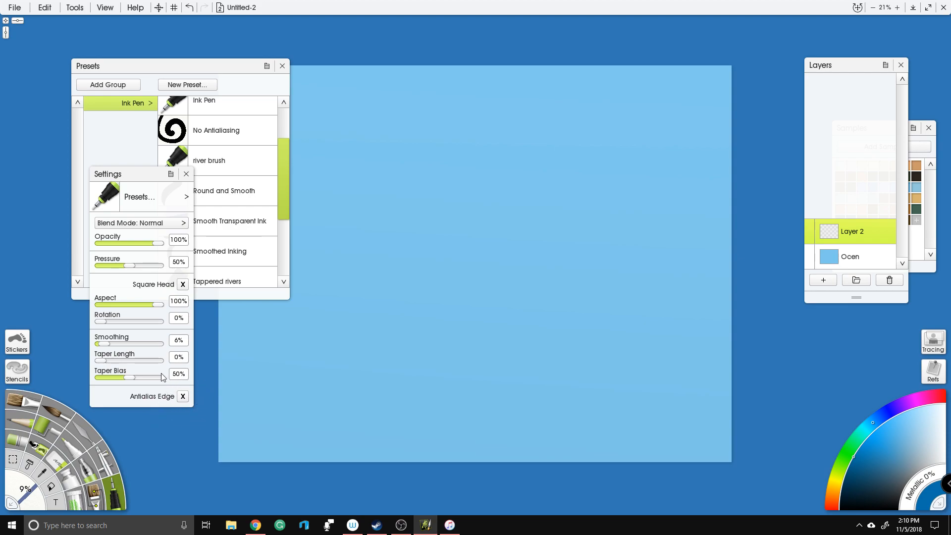
{"action": "left_click_drag", "start_coordinate": [211, 71], "coordinate": [112, 67]}
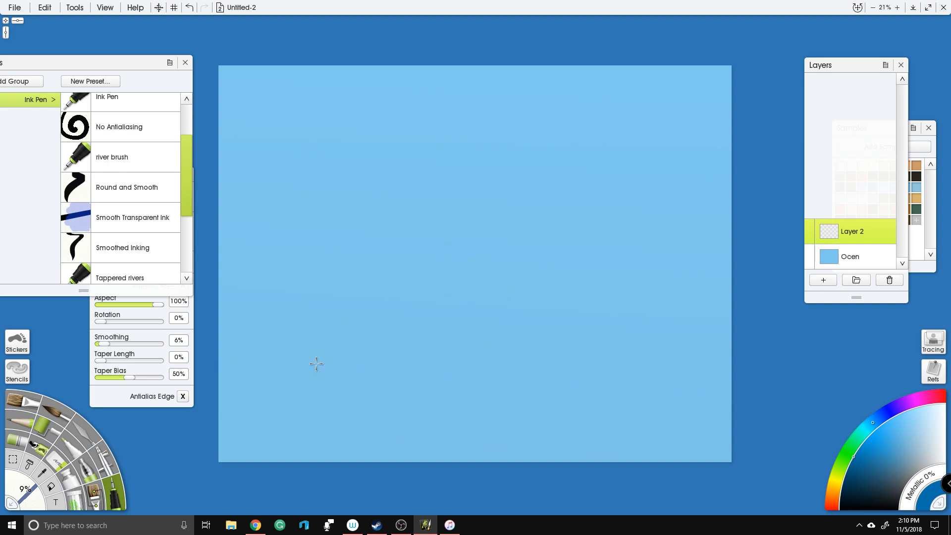
Step: Pick a very dark green as the Ink Pen color
{"action": "scroll", "coordinate": [377, 316], "scroll_direction": "up", "scroll_amount": 3}
{"action": "scroll", "coordinate": [531, 276], "scroll_direction": "down", "scroll_amount": 3}
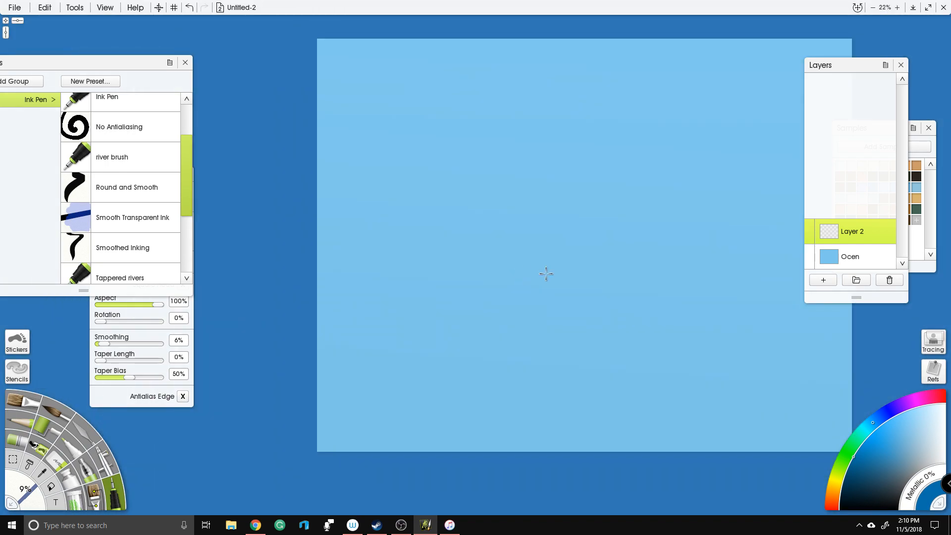
{"action": "scroll", "coordinate": [548, 275], "scroll_direction": "right", "scroll_amount": 2}
{"action": "mouse_move", "coordinate": [871, 463]}
{"action": "left_mouse_down"}
{"action": "mouse_move", "coordinate": [864, 486]}
{"action": "mouse_move", "coordinate": [846, 489]}
{"action": "left_mouse_up"}
{"action": "left_click", "coordinate": [843, 458]}
{"action": "scroll", "coordinate": [385, 259], "scroll_direction": "up", "scroll_amount": 2}
{"action": "scroll", "coordinate": [391, 257], "scroll_direction": "down", "scroll_amount": 2}
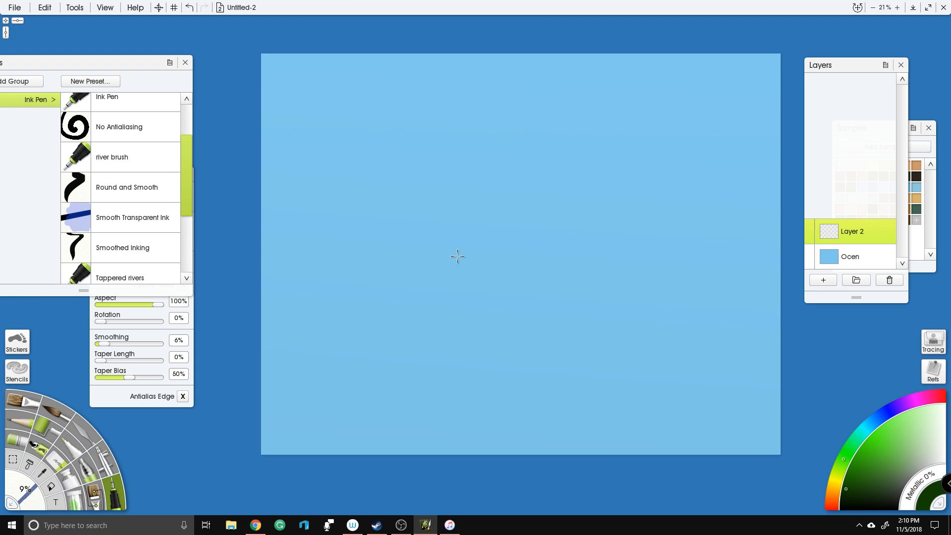
Step: Switch to the Knife tool and back to the Ink Pen, and move the tool settings panel away from the canvas
{"action": "key", "text": "k"}
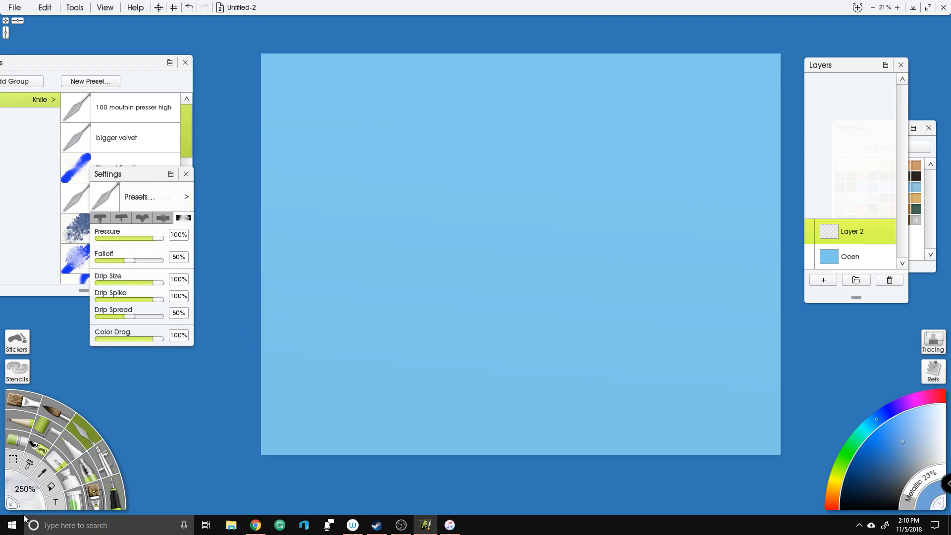
{"action": "left_click", "coordinate": [118, 491]}
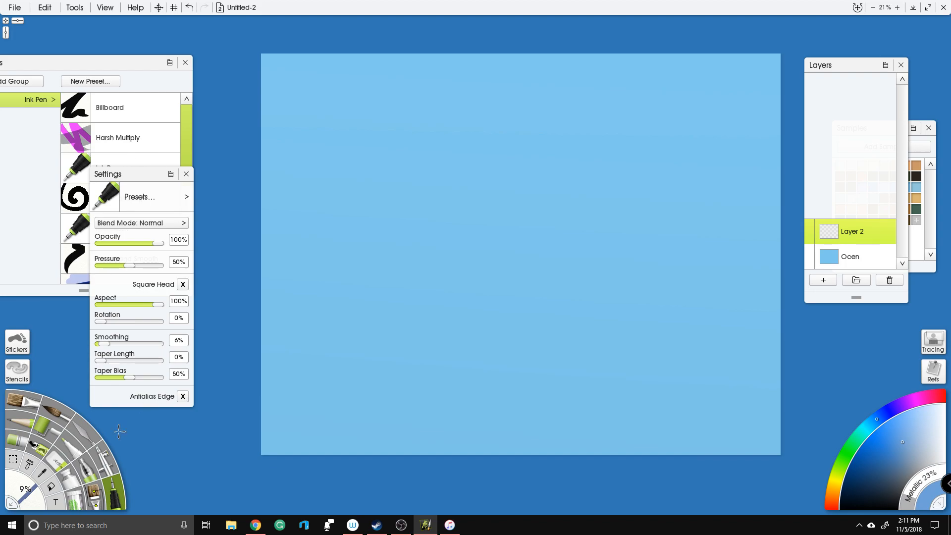
{"action": "left_click_drag", "start_coordinate": [132, 175], "coordinate": [70, 133]}
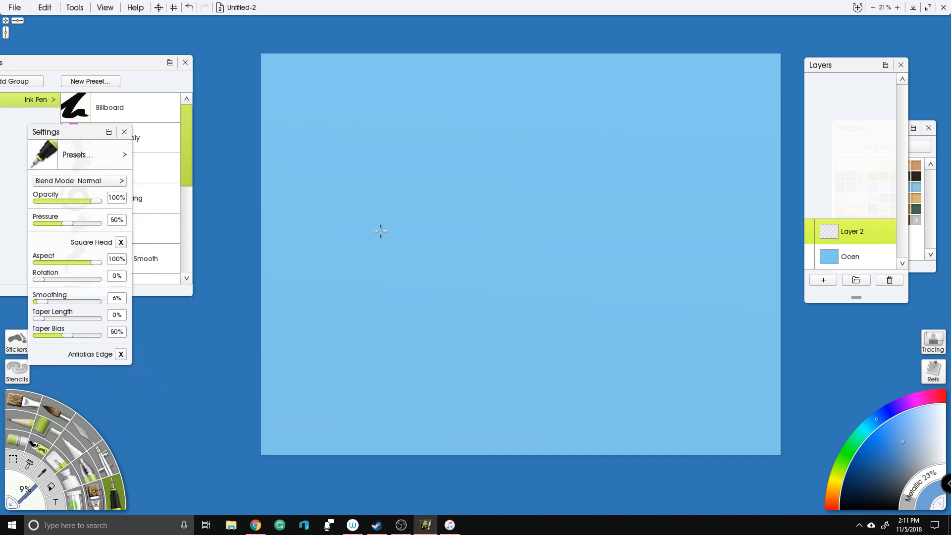
{"action": "scroll", "coordinate": [380, 231], "scroll_direction": "up", "scroll_amount": 2}
{"action": "scroll", "coordinate": [435, 230], "scroll_direction": "down", "scroll_amount": 1}
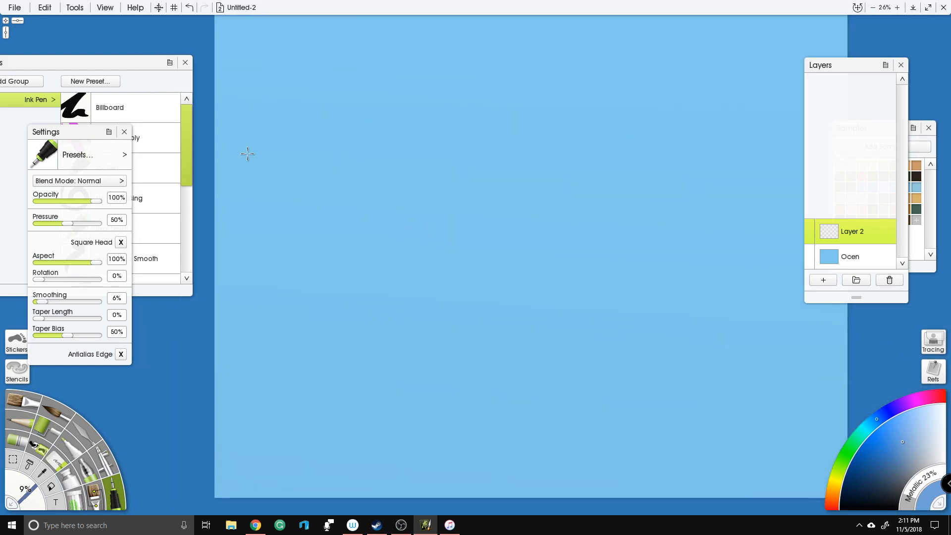
{"action": "left_click", "coordinate": [114, 159]}
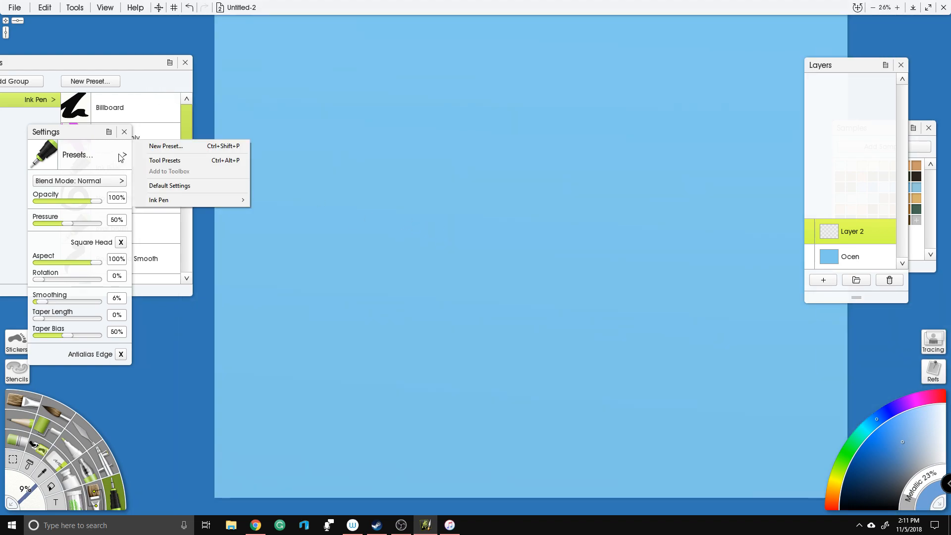
{"action": "left_click", "coordinate": [200, 146]}
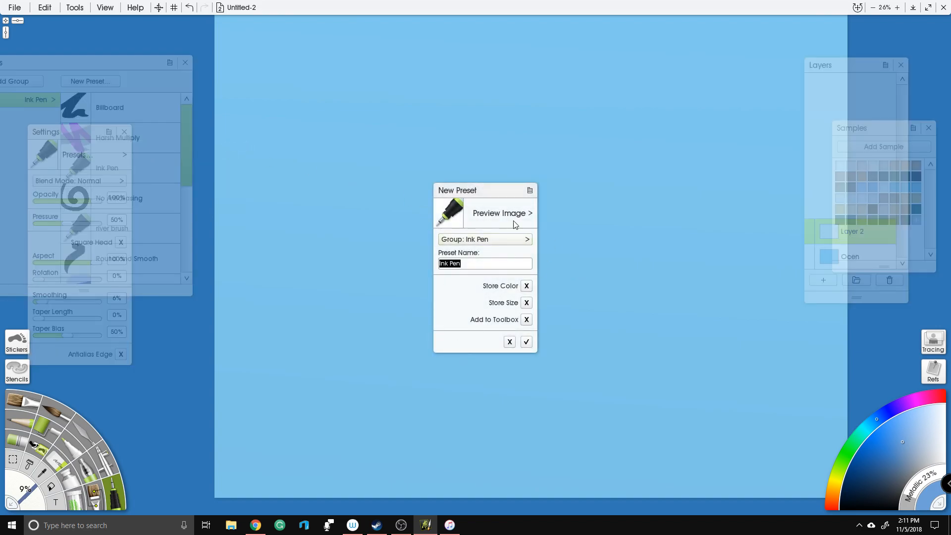
{"action": "left_click", "coordinate": [510, 341]}
Step: Close the Presets and Layers panels and move the Settings and Samples panels out to the edges of the workspace
{"action": "left_click_drag", "start_coordinate": [348, 121], "coordinate": [371, 122]}
{"action": "scroll", "coordinate": [344, 122], "scroll_direction": "up", "scroll_amount": 2}
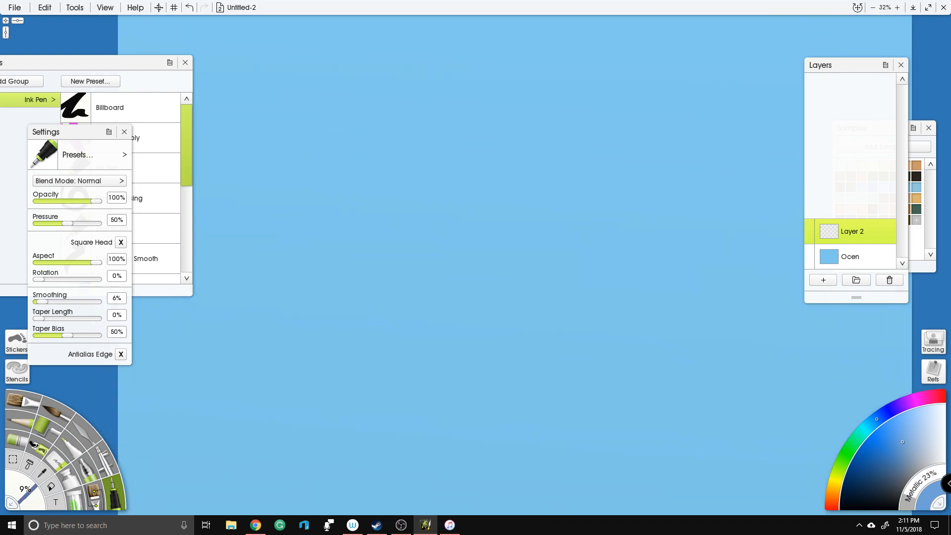
{"action": "scroll", "coordinate": [153, 163], "scroll_direction": "down", "scroll_amount": 5}
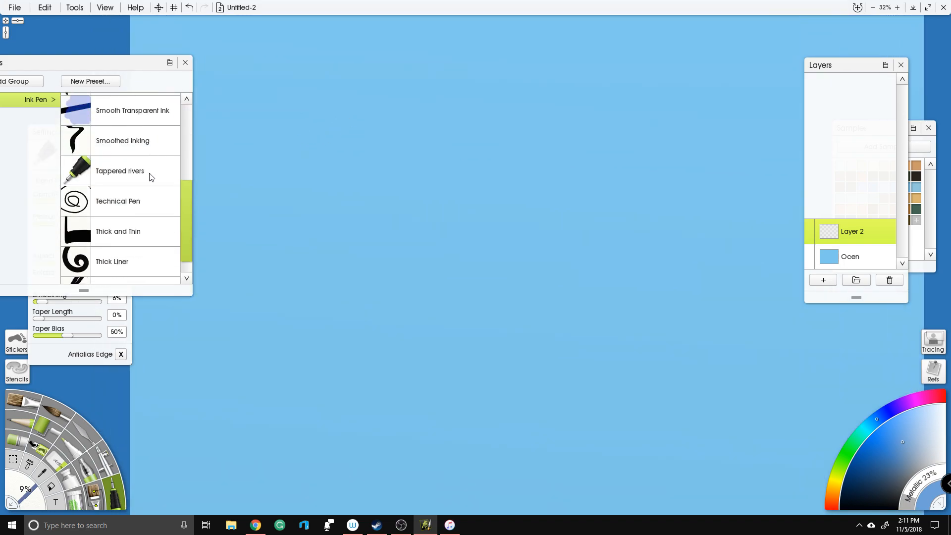
{"action": "scroll", "coordinate": [157, 194], "scroll_direction": "up", "scroll_amount": 5}
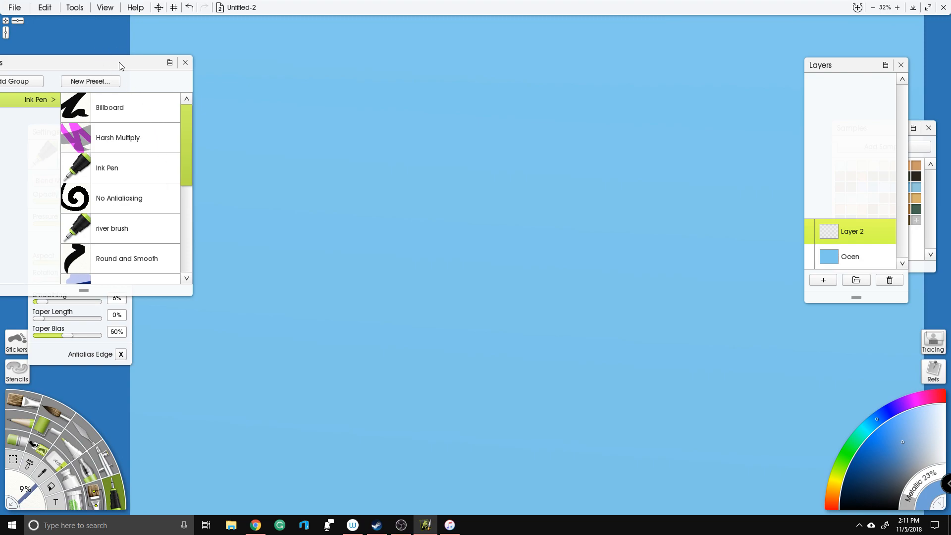
{"action": "left_click", "coordinate": [184, 65]}
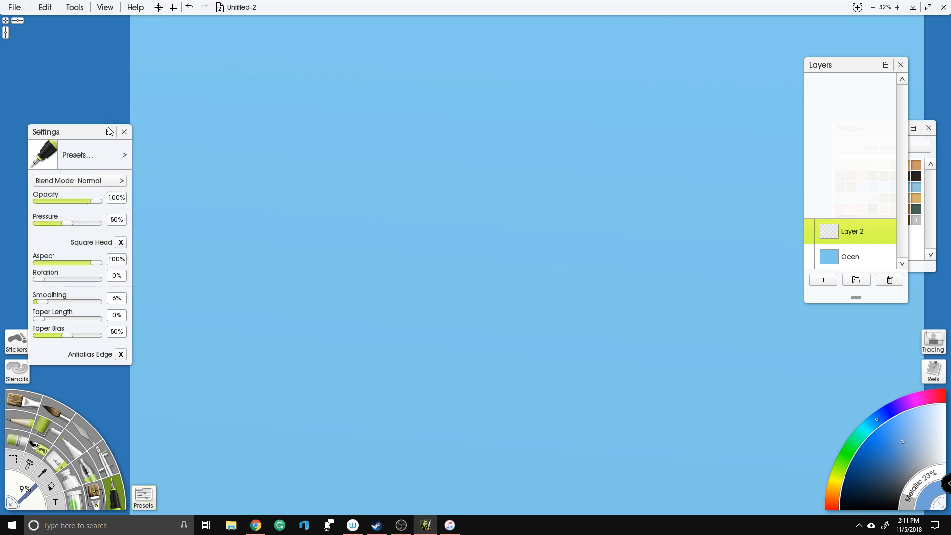
{"action": "left_click_drag", "start_coordinate": [85, 132], "coordinate": [64, 72]}
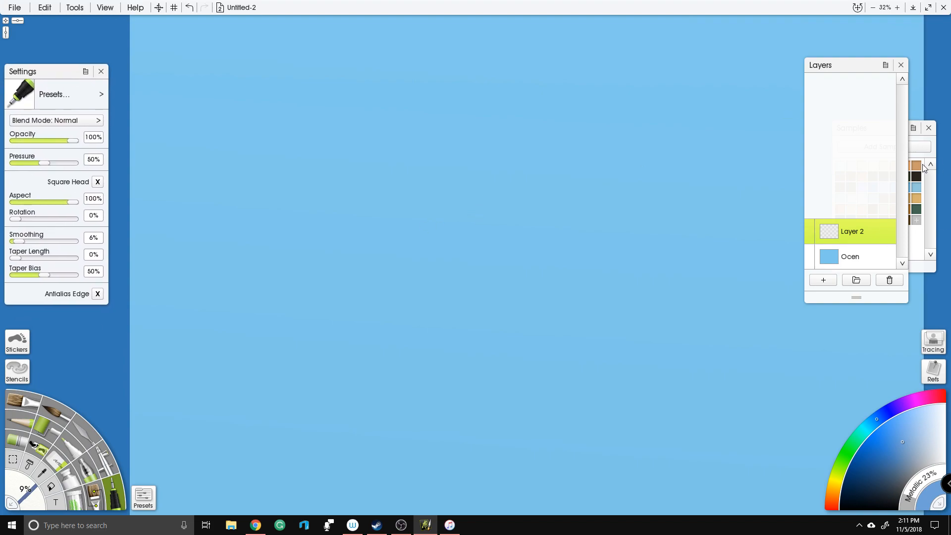
{"action": "left_click", "coordinate": [900, 65]}
{"action": "left_click_drag", "start_coordinate": [897, 133], "coordinate": [909, 115]}
Step: Draw a short test stroke on the canvas with the Ink Pen and undo it
{"action": "scroll", "coordinate": [471, 195], "scroll_direction": "up", "scroll_amount": 1}
{"action": "scroll", "coordinate": [471, 195], "scroll_direction": "down", "scroll_amount": 2}
{"action": "mouse_move", "coordinate": [468, 199]}
{"action": "left_mouse_down"}
{"action": "mouse_move", "coordinate": [441, 223]}
{"action": "mouse_move", "coordinate": [464, 183]}
{"action": "mouse_move", "coordinate": [479, 185]}
{"action": "mouse_move", "coordinate": [464, 182]}
{"action": "left_mouse_up"}
{"action": "scroll", "coordinate": [451, 218], "scroll_direction": "down", "scroll_amount": 1}
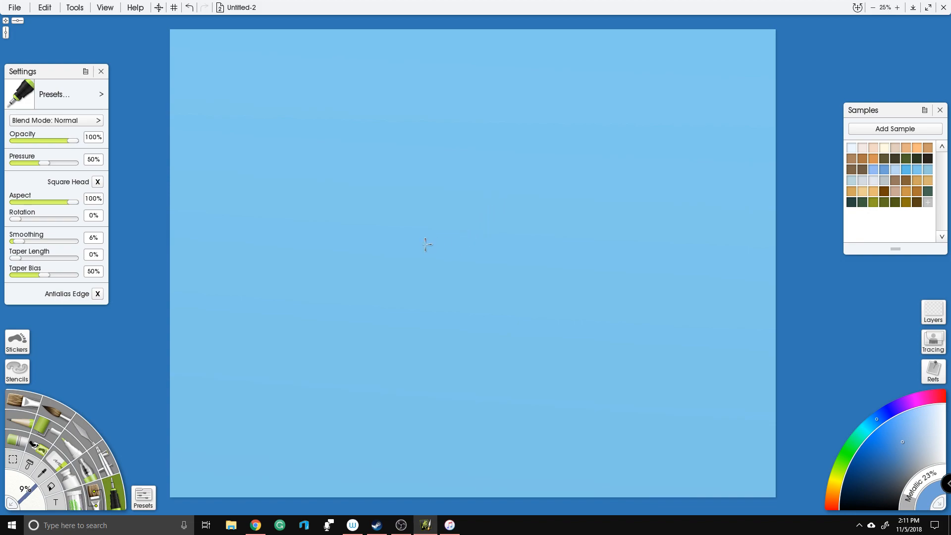
{"action": "scroll", "coordinate": [298, 241], "scroll_direction": "up", "scroll_amount": 1}
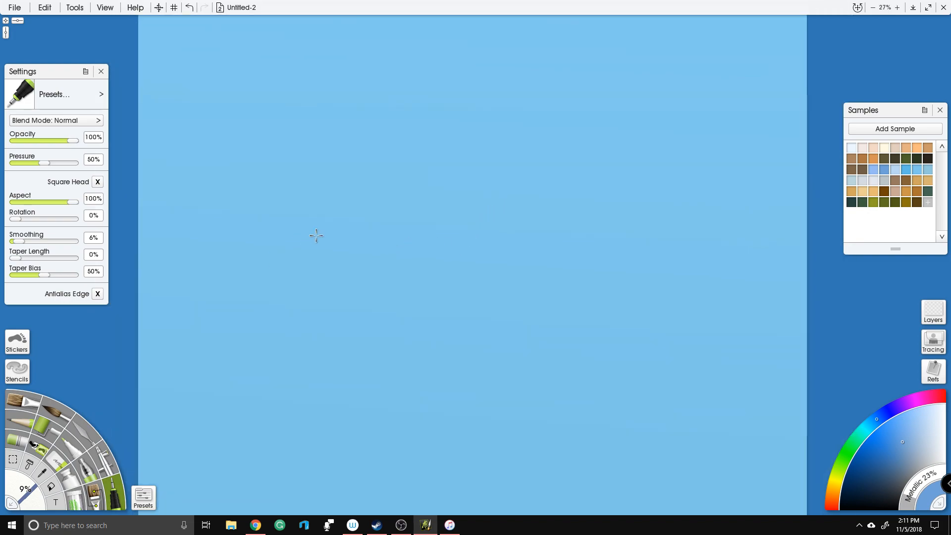
{"action": "left_click_drag", "start_coordinate": [326, 226], "coordinate": [352, 249]}
{"action": "scroll", "coordinate": [379, 226], "scroll_direction": "down", "scroll_amount": 1}
{"action": "scroll", "coordinate": [352, 248], "scroll_direction": "up", "scroll_amount": 1}
{"action": "scroll", "coordinate": [354, 238], "scroll_direction": "down", "scroll_amount": 1}
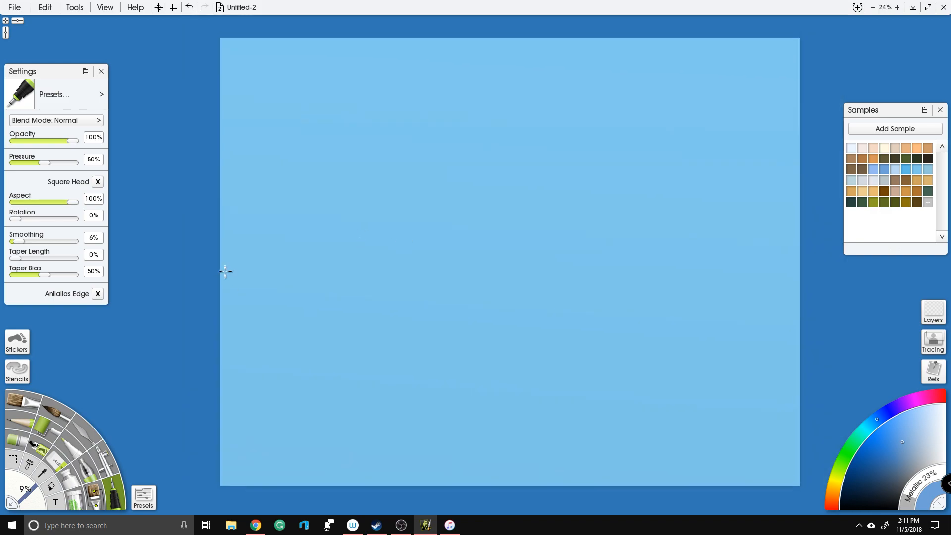
{"action": "left_click_drag", "start_coordinate": [321, 338], "coordinate": [336, 327]}
{"action": "key", "text": "ctrl+z"}
Step: Draw the closed, jagged coastline of a large continent in very dark green with the Ink Pen pressure set to 100%
{"action": "left_click_drag", "start_coordinate": [50, 164], "coordinate": [78, 163]}
{"action": "mouse_move", "coordinate": [854, 451]}
{"action": "left_mouse_down"}
{"action": "mouse_move", "coordinate": [835, 501]}
{"action": "mouse_move", "coordinate": [824, 492]}
{"action": "left_mouse_up"}
{"action": "mouse_move", "coordinate": [309, 294]}
{"action": "left_mouse_down"}
{"action": "mouse_move", "coordinate": [357, 323]}
{"action": "mouse_move", "coordinate": [384, 305]}
{"action": "mouse_move", "coordinate": [400, 267]}
{"action": "mouse_move", "coordinate": [436, 262]}
{"action": "mouse_move", "coordinate": [457, 287]}
{"action": "mouse_move", "coordinate": [449, 319]}
{"action": "mouse_move", "coordinate": [483, 337]}
{"action": "mouse_move", "coordinate": [483, 368]}
{"action": "mouse_move", "coordinate": [503, 391]}
{"action": "mouse_move", "coordinate": [493, 384]}
{"action": "mouse_move", "coordinate": [513, 387]}
{"action": "mouse_move", "coordinate": [548, 362]}
{"action": "mouse_move", "coordinate": [560, 369]}
{"action": "mouse_move", "coordinate": [602, 352]}
{"action": "mouse_move", "coordinate": [611, 344]}
{"action": "mouse_move", "coordinate": [600, 334]}
{"action": "mouse_move", "coordinate": [613, 320]}
{"action": "mouse_move", "coordinate": [653, 311]}
{"action": "mouse_move", "coordinate": [676, 255]}
{"action": "mouse_move", "coordinate": [660, 244]}
{"action": "mouse_move", "coordinate": [654, 184]}
{"action": "mouse_move", "coordinate": [642, 177]}
{"action": "mouse_move", "coordinate": [642, 139]}
{"action": "mouse_move", "coordinate": [655, 116]}
{"action": "mouse_move", "coordinate": [637, 103]}
{"action": "mouse_move", "coordinate": [586, 86]}
{"action": "mouse_move", "coordinate": [476, 89]}
{"action": "mouse_move", "coordinate": [349, 70]}
{"action": "left_mouse_up"}
{"action": "left_click_drag", "start_coordinate": [340, 75], "coordinate": [371, 120]}
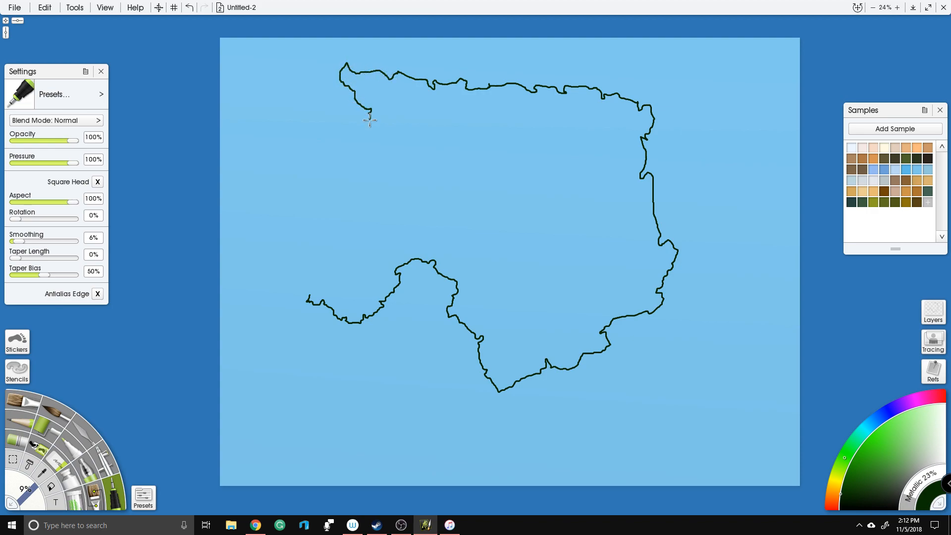
{"action": "mouse_move", "coordinate": [367, 153]}
{"action": "left_mouse_down"}
{"action": "mouse_move", "coordinate": [318, 196]}
{"action": "mouse_move", "coordinate": [315, 217]}
{"action": "mouse_move", "coordinate": [270, 253]}
{"action": "mouse_move", "coordinate": [308, 277]}
{"action": "mouse_move", "coordinate": [308, 299]}
{"action": "left_mouse_up"}
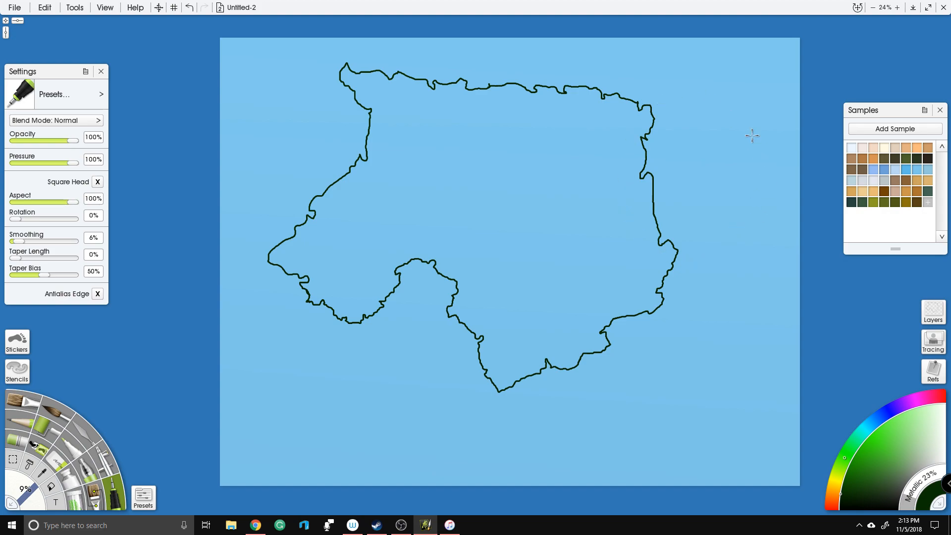
Step: Draw the coastline of a second landmass with a small peninsula, joining the continent's eastern side and running off the canvas's upper edge
{"action": "mouse_move", "coordinate": [659, 276]}
{"action": "left_mouse_down"}
{"action": "mouse_move", "coordinate": [672, 281]}
{"action": "mouse_move", "coordinate": [758, 257]}
{"action": "mouse_move", "coordinate": [744, 223]}
{"action": "mouse_move", "coordinate": [752, 186]}
{"action": "mouse_move", "coordinate": [734, 166]}
{"action": "mouse_move", "coordinate": [756, 138]}
{"action": "mouse_move", "coordinate": [734, 94]}
{"action": "mouse_move", "coordinate": [744, 82]}
{"action": "left_mouse_up"}
{"action": "mouse_move", "coordinate": [754, 172]}
{"action": "left_mouse_down"}
{"action": "mouse_move", "coordinate": [771, 167]}
{"action": "mouse_move", "coordinate": [776, 196]}
{"action": "mouse_move", "coordinate": [743, 223]}
{"action": "left_mouse_up"}
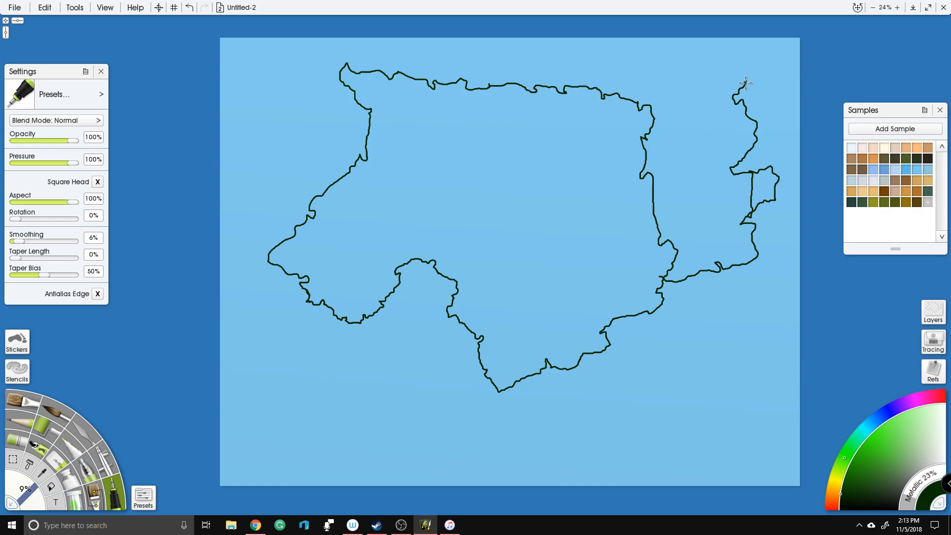
{"action": "mouse_move", "coordinate": [746, 82]}
{"action": "left_mouse_down"}
{"action": "mouse_move", "coordinate": [743, 56]}
{"action": "mouse_move", "coordinate": [722, 30]}
{"action": "mouse_move", "coordinate": [666, 43]}
{"action": "mouse_move", "coordinate": [617, 79]}
{"action": "mouse_move", "coordinate": [575, 91]}
{"action": "left_mouse_up"}
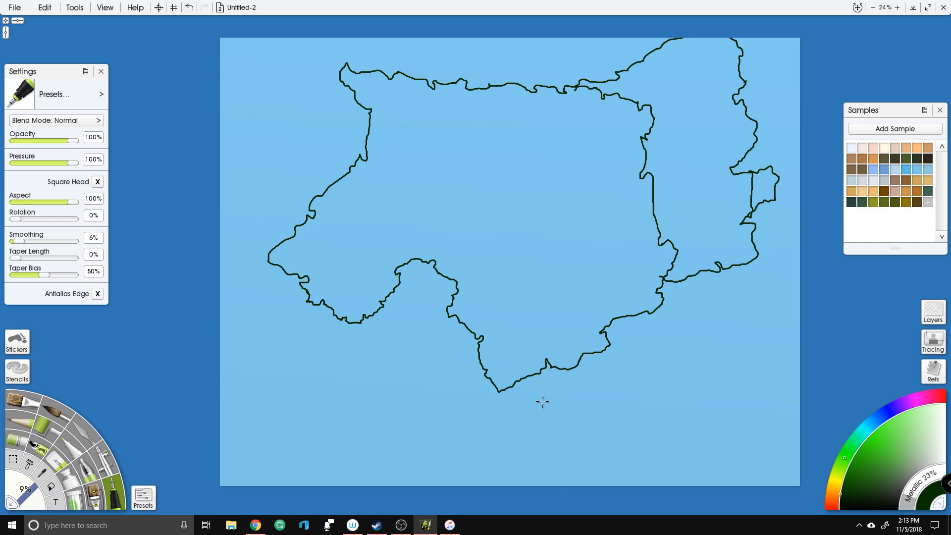
Step: Outline islands and islets off the continent's southern tip, plus a narrow island and tiny islets in the southwestern bay
{"action": "mouse_move", "coordinate": [503, 396]}
{"action": "left_mouse_down"}
{"action": "mouse_move", "coordinate": [541, 430]}
{"action": "mouse_move", "coordinate": [565, 405]}
{"action": "mouse_move", "coordinate": [554, 383]}
{"action": "mouse_move", "coordinate": [502, 395]}
{"action": "left_mouse_up"}
{"action": "mouse_move", "coordinate": [564, 427]}
{"action": "left_mouse_down"}
{"action": "mouse_move", "coordinate": [557, 437]}
{"action": "mouse_move", "coordinate": [562, 430]}
{"action": "left_mouse_up"}
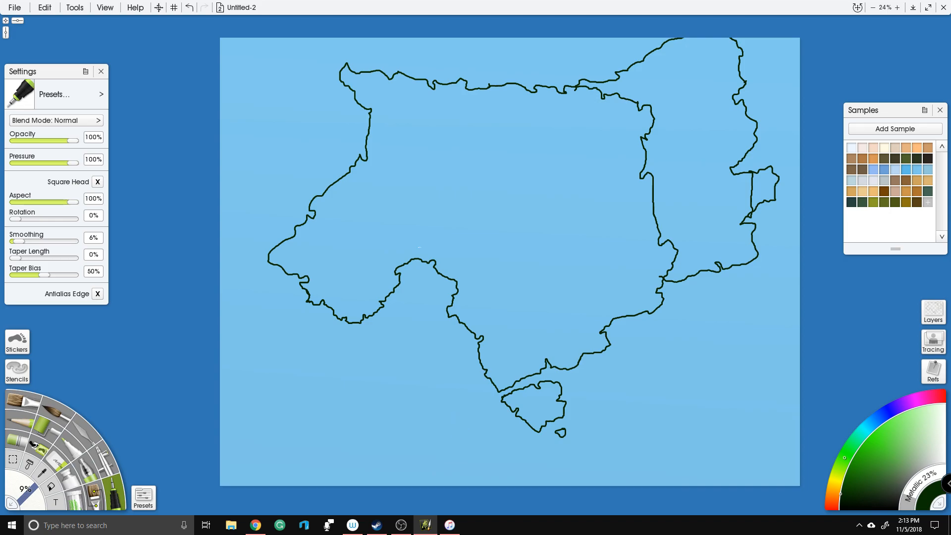
{"action": "mouse_move", "coordinate": [356, 329]}
{"action": "left_mouse_down"}
{"action": "mouse_move", "coordinate": [348, 331]}
{"action": "mouse_move", "coordinate": [351, 355]}
{"action": "mouse_move", "coordinate": [389, 319]}
{"action": "mouse_move", "coordinate": [350, 330]}
{"action": "mouse_move", "coordinate": [394, 319]}
{"action": "mouse_move", "coordinate": [393, 308]}
{"action": "mouse_move", "coordinate": [405, 304]}
{"action": "left_mouse_up"}
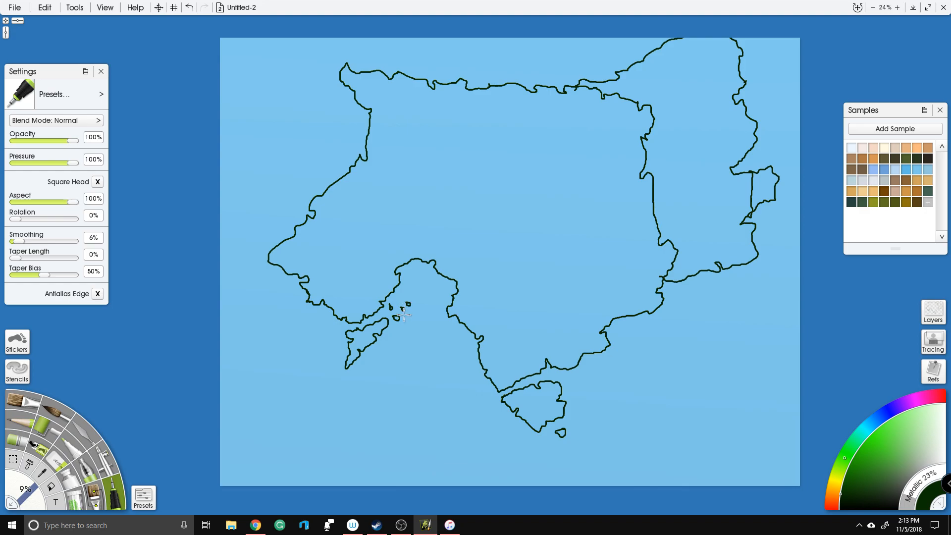
{"action": "key", "text": "alt+Tab"}
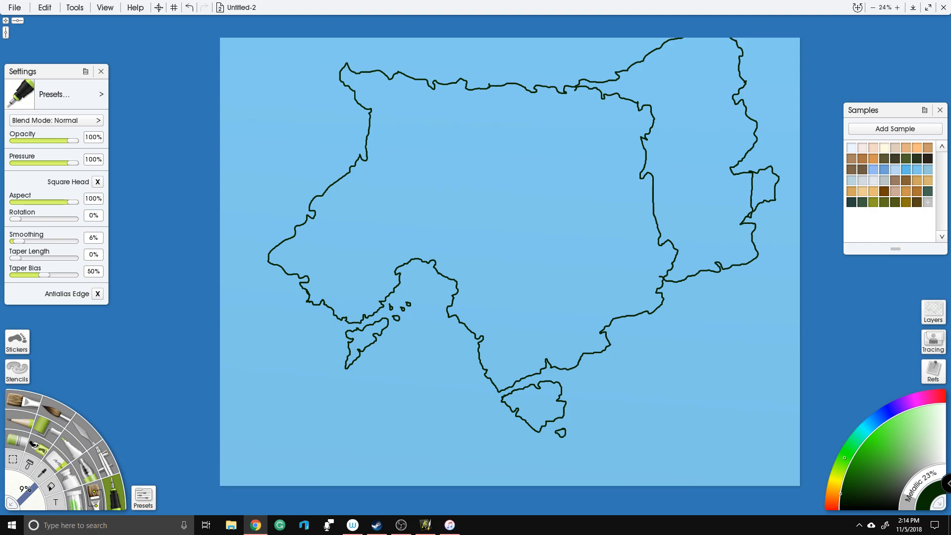
{"action": "left_click", "coordinate": [568, 457]}
{"action": "mouse_move", "coordinate": [563, 450]}
{"action": "left_mouse_down"}
{"action": "mouse_move", "coordinate": [551, 465]}
{"action": "mouse_move", "coordinate": [572, 460]}
{"action": "mouse_move", "coordinate": [567, 439]}
{"action": "left_mouse_up"}
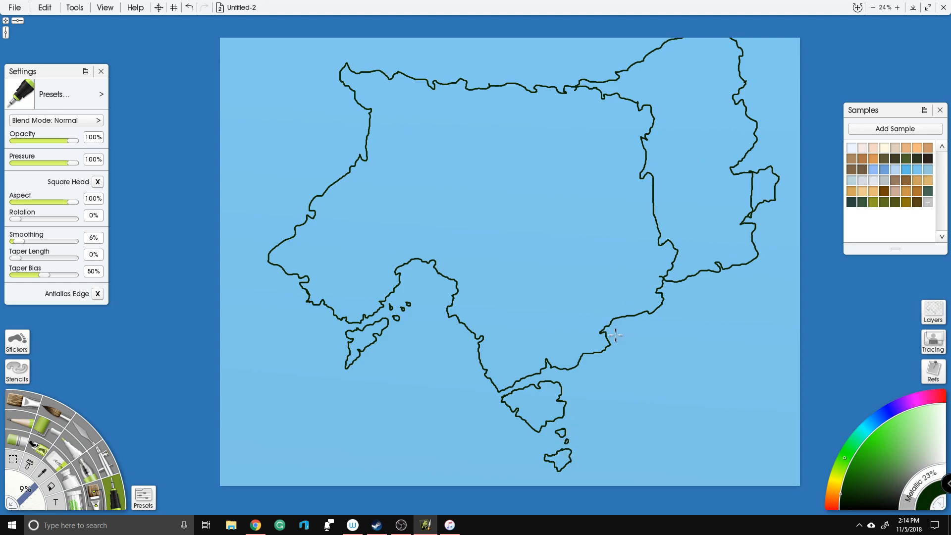
Step: Outline small islets along the continent's southeastern coast, beside the southern island and off the eastern landmass
{"action": "mouse_move", "coordinate": [617, 337]}
{"action": "left_mouse_down"}
{"action": "mouse_move", "coordinate": [627, 342]}
{"action": "mouse_move", "coordinate": [621, 329]}
{"action": "mouse_move", "coordinate": [630, 327]}
{"action": "left_mouse_up"}
{"action": "left_click_drag", "start_coordinate": [575, 405], "coordinate": [564, 396]}
{"action": "mouse_move", "coordinate": [759, 266]}
{"action": "left_mouse_down"}
{"action": "mouse_move", "coordinate": [766, 274]}
{"action": "mouse_move", "coordinate": [757, 267]}
{"action": "left_mouse_up"}
Step: Draw the jagged coastline of another landmass across the map's southeastern corner, running off the canvas edges
{"action": "left_click_drag", "start_coordinate": [623, 429], "coordinate": [576, 366]}
{"action": "mouse_move", "coordinate": [609, 337]}
{"action": "left_mouse_down"}
{"action": "mouse_move", "coordinate": [634, 331]}
{"action": "mouse_move", "coordinate": [658, 285]}
{"action": "mouse_move", "coordinate": [671, 295]}
{"action": "mouse_move", "coordinate": [692, 283]}
{"action": "mouse_move", "coordinate": [764, 287]}
{"action": "left_mouse_up"}
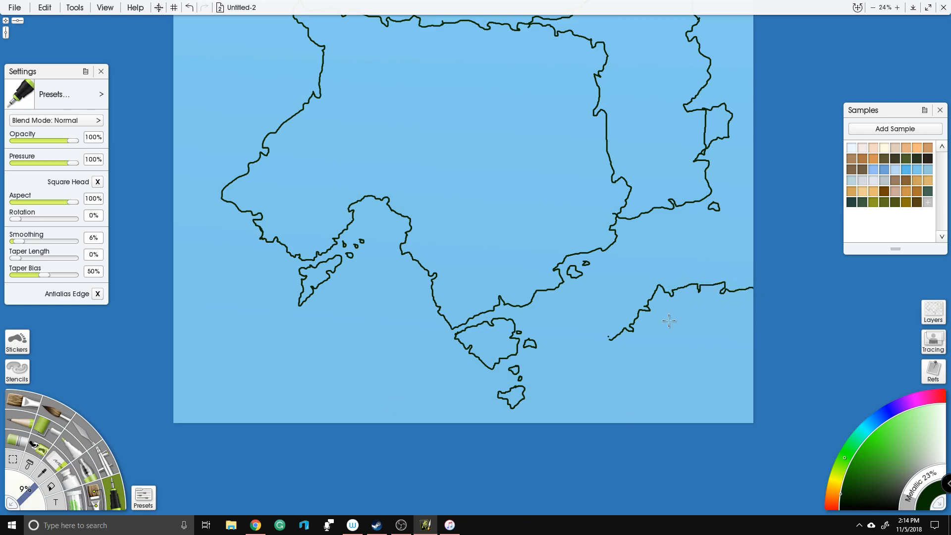
{"action": "mouse_move", "coordinate": [604, 341]}
{"action": "left_mouse_down"}
{"action": "mouse_move", "coordinate": [611, 333]}
{"action": "mouse_move", "coordinate": [582, 378]}
{"action": "mouse_move", "coordinate": [585, 387]}
{"action": "mouse_move", "coordinate": [627, 384]}
{"action": "mouse_move", "coordinate": [628, 394]}
{"action": "mouse_move", "coordinate": [655, 403]}
{"action": "mouse_move", "coordinate": [644, 432]}
{"action": "left_mouse_up"}
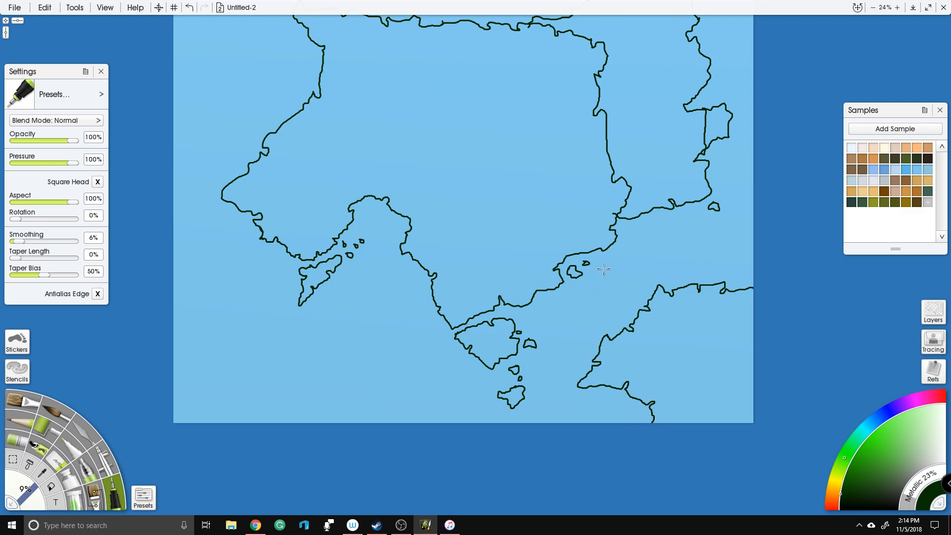
Step: Outline a triangular island with nearby islets in the strait southeast of the continent, and an islet off the eastern peninsula
{"action": "mouse_move", "coordinate": [620, 247]}
{"action": "left_mouse_down"}
{"action": "mouse_move", "coordinate": [608, 255]}
{"action": "mouse_move", "coordinate": [614, 266]}
{"action": "mouse_move", "coordinate": [644, 281]}
{"action": "mouse_move", "coordinate": [637, 229]}
{"action": "mouse_move", "coordinate": [619, 248]}
{"action": "left_mouse_up"}
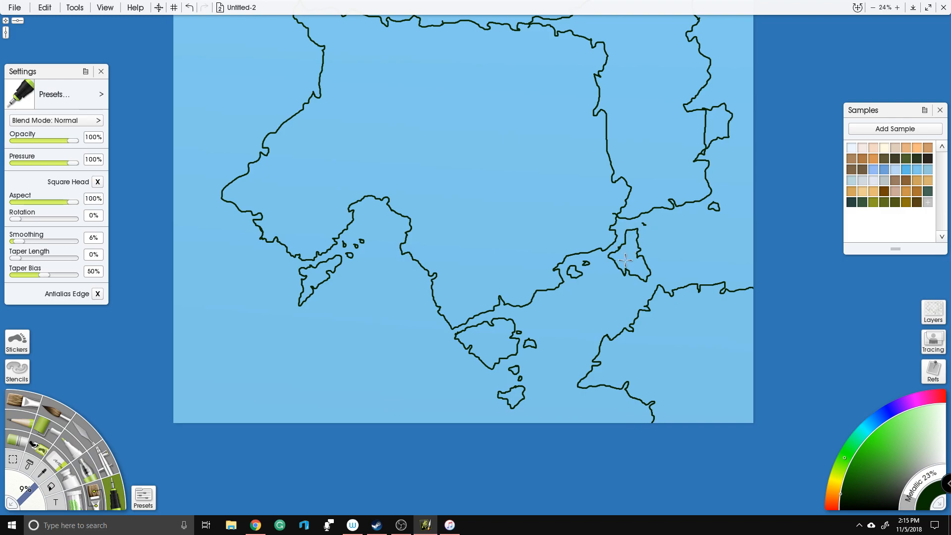
{"action": "left_click_drag", "start_coordinate": [644, 221], "coordinate": [642, 222]}
{"action": "left_click_drag", "start_coordinate": [736, 122], "coordinate": [738, 122]}
{"action": "left_click_drag", "start_coordinate": [718, 44], "coordinate": [744, 167]}
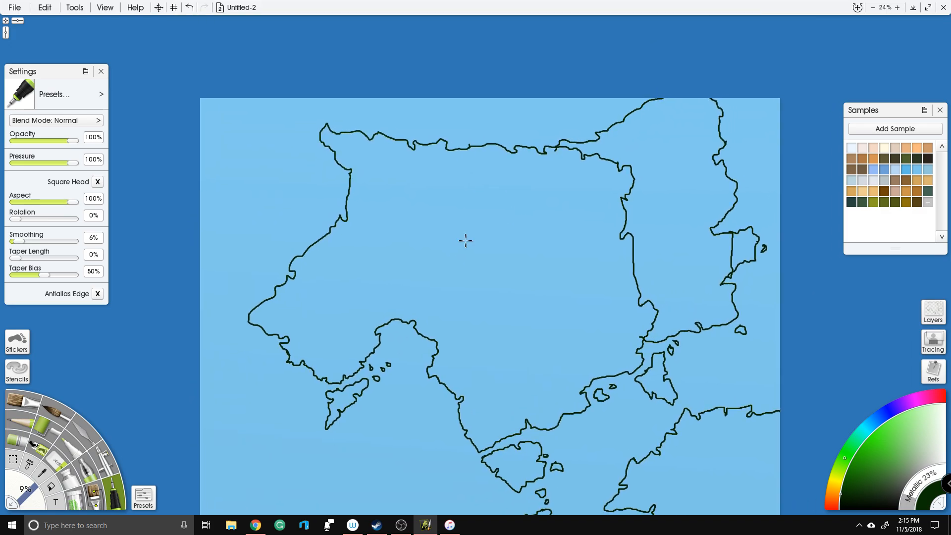
Step: Outline small islets off the continent's western tip, along its west coast and south of the narrow southwestern island
{"action": "mouse_move", "coordinate": [733, 93]}
{"action": "left_mouse_down"}
{"action": "mouse_move", "coordinate": [730, 110]}
{"action": "mouse_move", "coordinate": [745, 116]}
{"action": "mouse_move", "coordinate": [767, 45]}
{"action": "mouse_move", "coordinate": [820, 33]}
{"action": "left_mouse_up"}
{"action": "mouse_move", "coordinate": [332, 247]}
{"action": "left_mouse_down"}
{"action": "mouse_move", "coordinate": [347, 260]}
{"action": "mouse_move", "coordinate": [323, 271]}
{"action": "mouse_move", "coordinate": [323, 282]}
{"action": "mouse_move", "coordinate": [336, 286]}
{"action": "mouse_move", "coordinate": [347, 260]}
{"action": "left_mouse_up"}
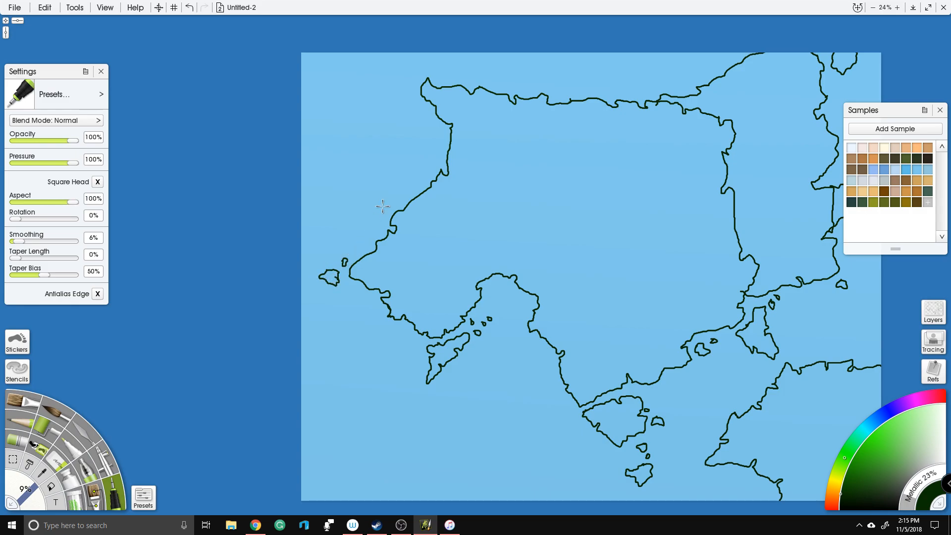
{"action": "left_click_drag", "start_coordinate": [388, 209], "coordinate": [374, 202]}
{"action": "scroll", "coordinate": [413, 249], "scroll_direction": "down", "scroll_amount": 3}
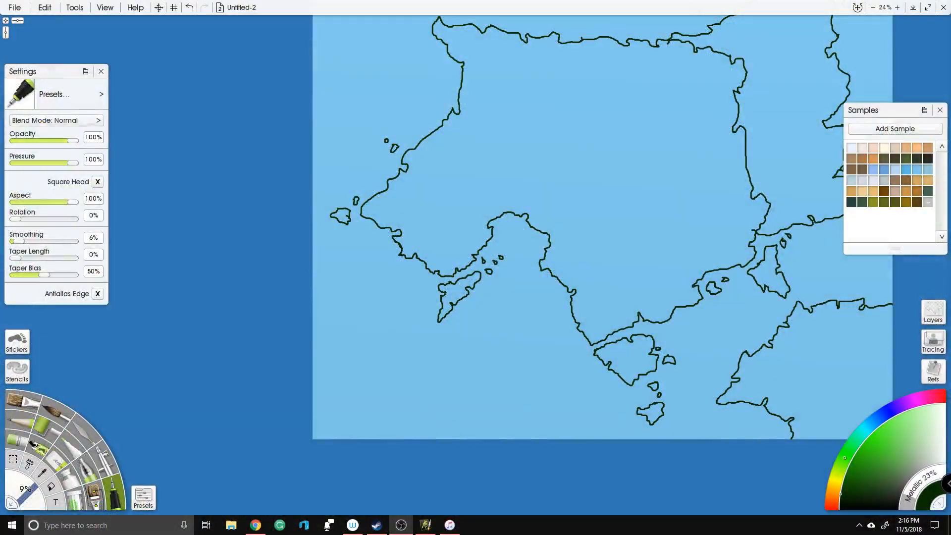
{"action": "left_click", "coordinate": [438, 335]}
{"action": "left_click", "coordinate": [446, 327]}
{"action": "left_click_drag", "start_coordinate": [503, 233], "coordinate": [454, 282]}
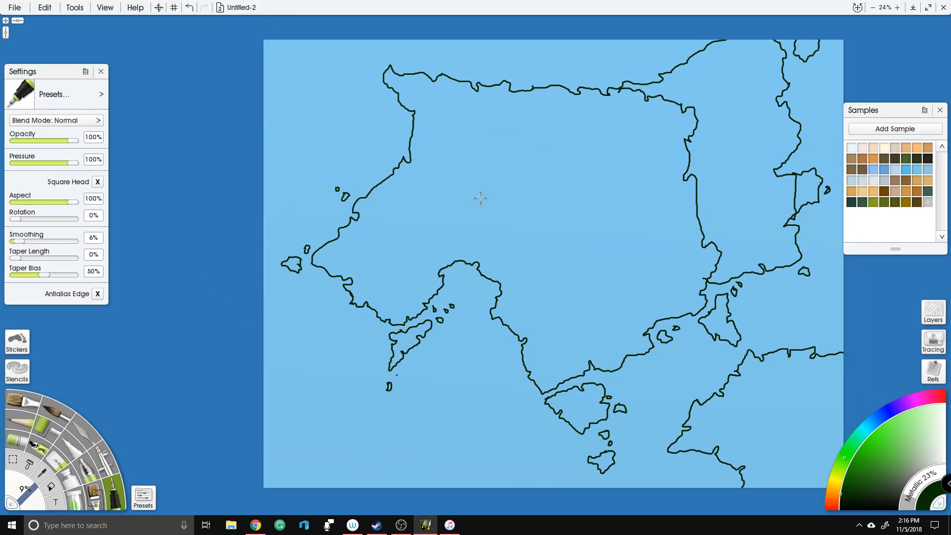
Step: Outline islets off the northeastern coast, plus a small island and islet beside the continent's northwestern tip
{"action": "left_click_drag", "start_coordinate": [813, 124], "coordinate": [816, 130]}
{"action": "left_click_drag", "start_coordinate": [370, 248], "coordinate": [414, 277]}
{"action": "mouse_move", "coordinate": [407, 111]}
{"action": "left_mouse_down"}
{"action": "mouse_move", "coordinate": [408, 97]}
{"action": "mouse_move", "coordinate": [396, 100]}
{"action": "mouse_move", "coordinate": [419, 104]}
{"action": "left_mouse_up"}
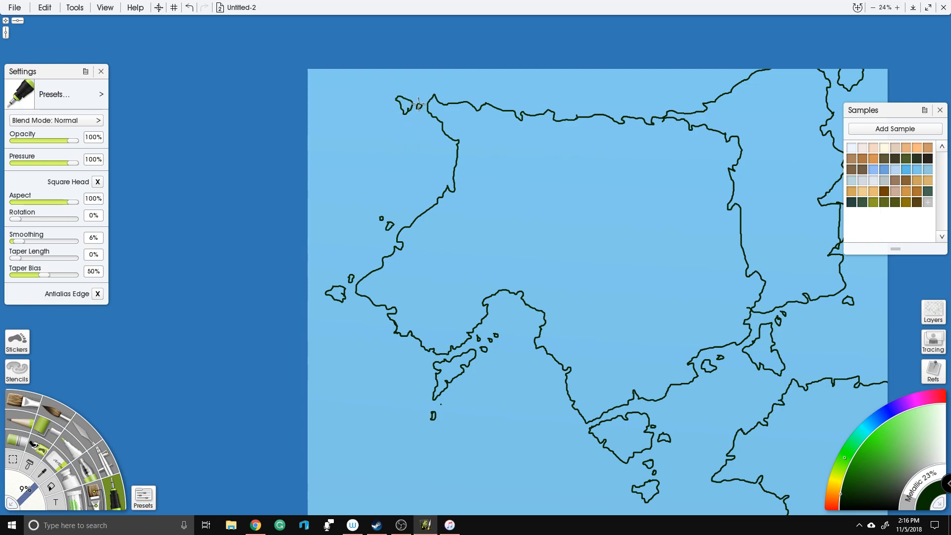
{"action": "key", "text": "minus"}
{"action": "left_click_drag", "start_coordinate": [342, 319], "coordinate": [317, 306]}
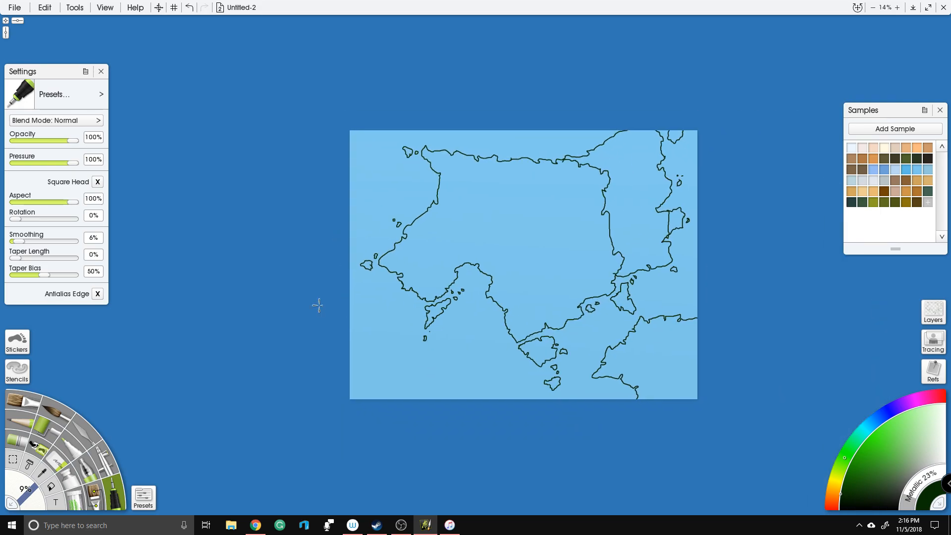
{"action": "key", "text": "plus"}
{"action": "left_click_drag", "start_coordinate": [536, 266], "coordinate": [542, 259]}
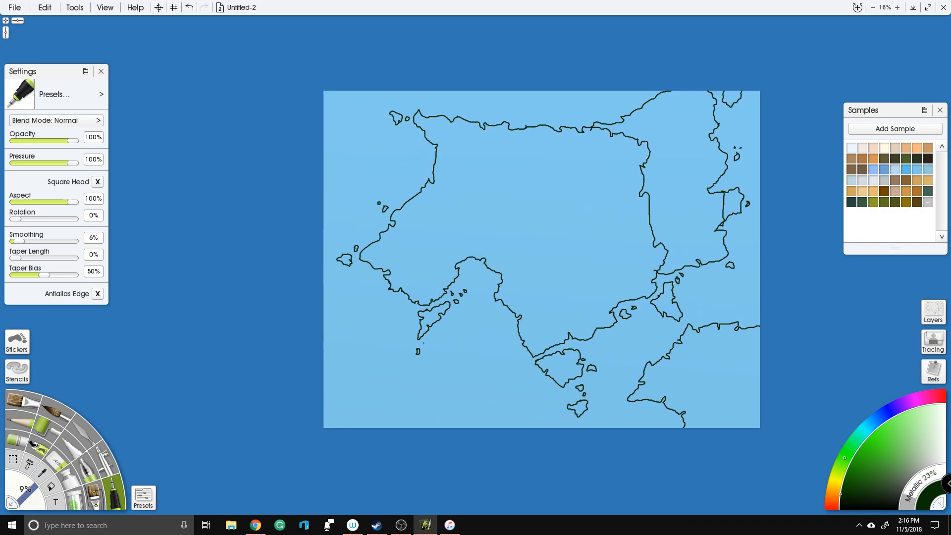
Step: Switch to the Fill tool and load the Gap Protected Fill preset
{"action": "left_click", "coordinate": [51, 489]}
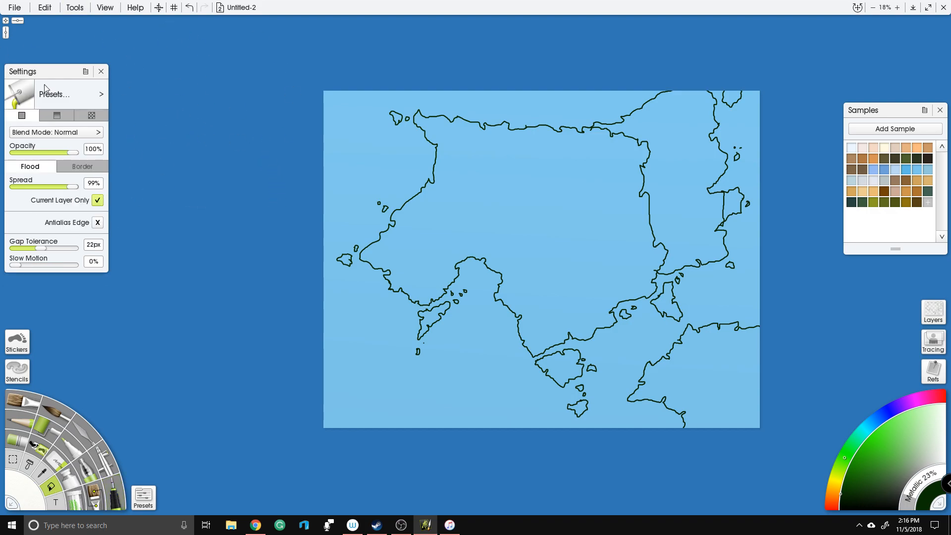
{"action": "left_click_drag", "start_coordinate": [55, 77], "coordinate": [140, 73]}
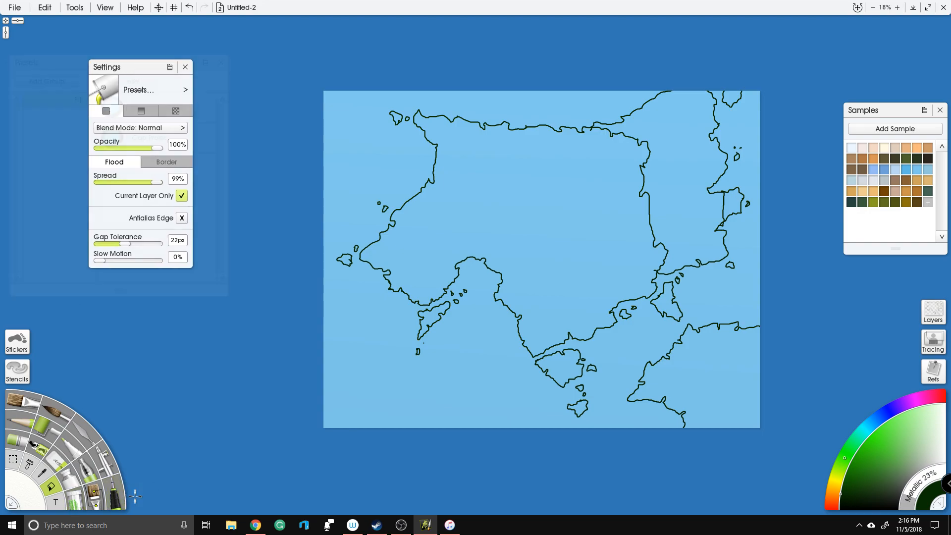
{"action": "left_click", "coordinate": [144, 497]}
{"action": "left_click", "coordinate": [188, 109]}
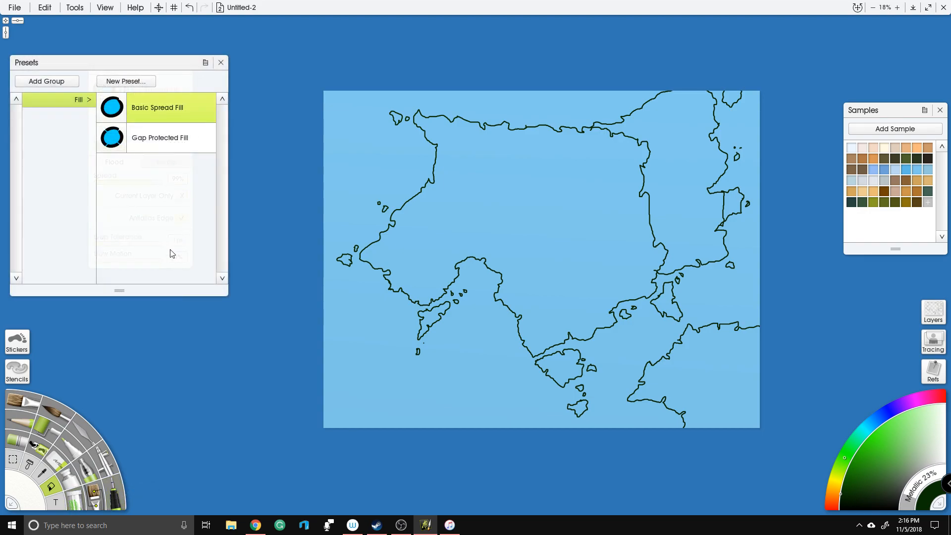
{"action": "left_click", "coordinate": [182, 146]}
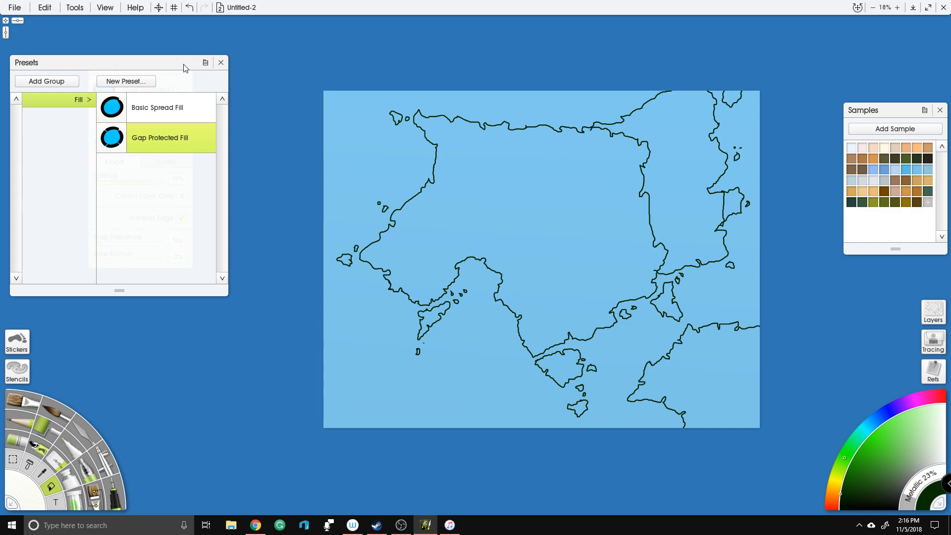
{"action": "left_click_drag", "start_coordinate": [183, 68], "coordinate": [211, 102]}
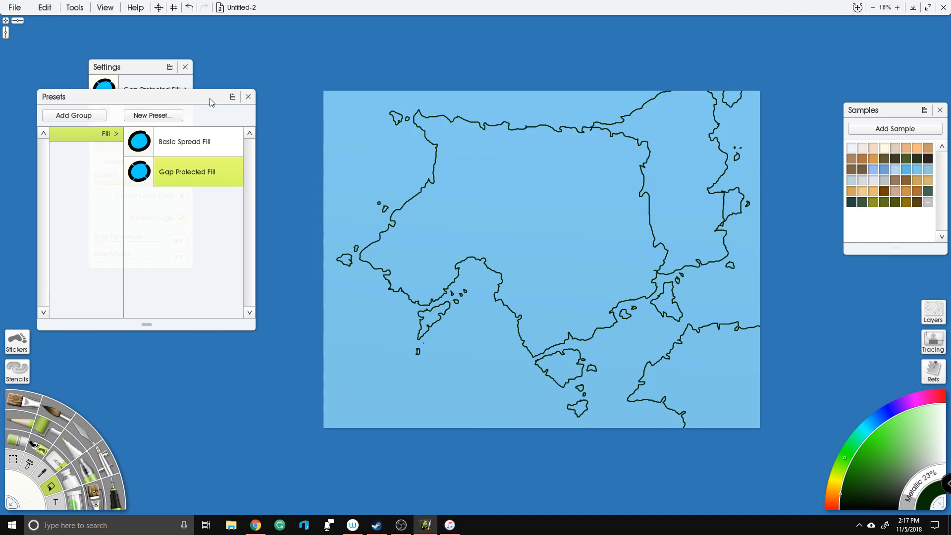
{"action": "left_click", "coordinate": [247, 96]}
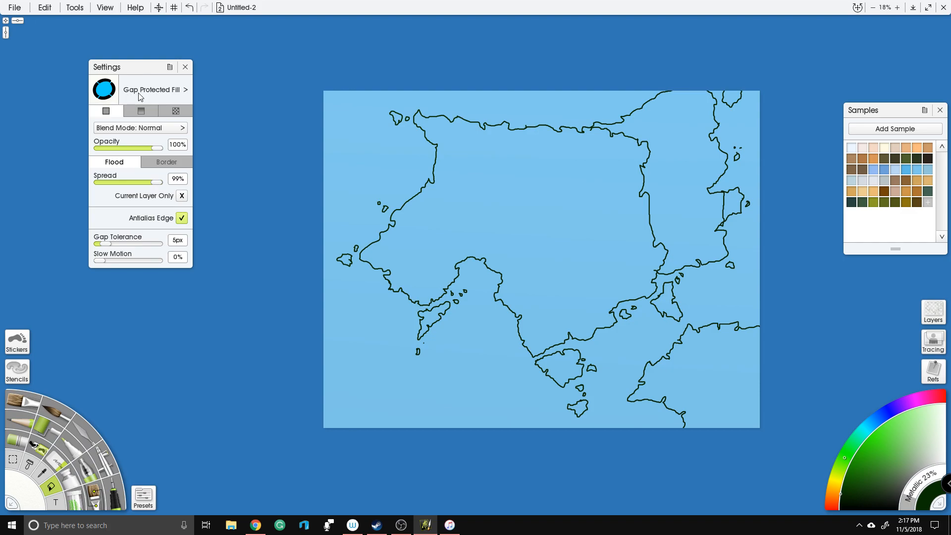
Step: Set the fill's spread to 10% and its gap tolerance to 10 px
{"action": "left_click_drag", "start_coordinate": [121, 181], "coordinate": [107, 183]}
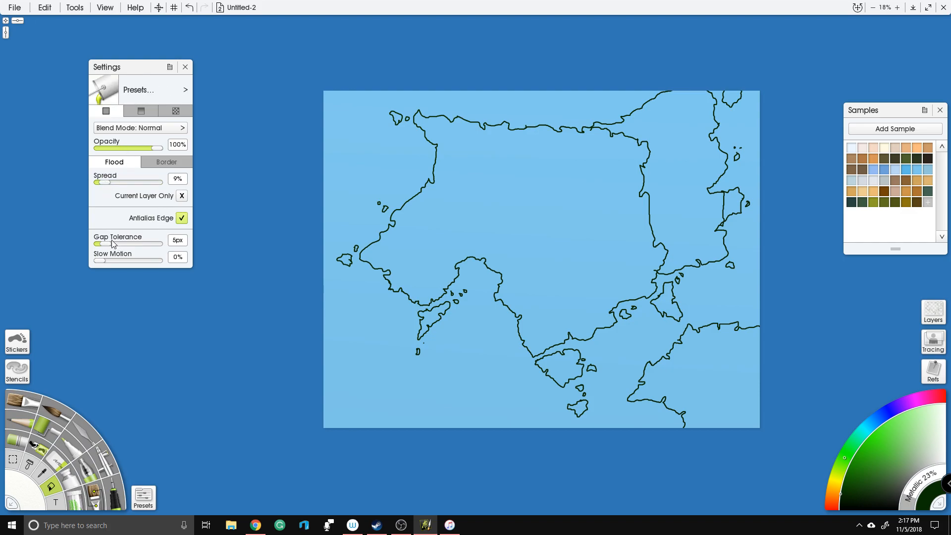
{"action": "left_click_drag", "start_coordinate": [112, 241], "coordinate": [112, 241]}
{"action": "left_click_drag", "start_coordinate": [105, 183], "coordinate": [181, 184]}
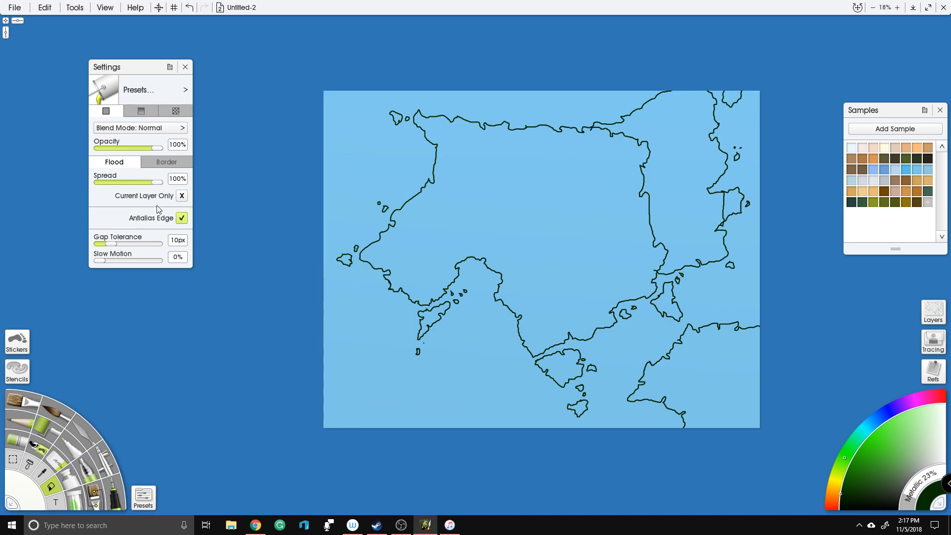
{"action": "left_click_drag", "start_coordinate": [155, 184], "coordinate": [107, 187]}
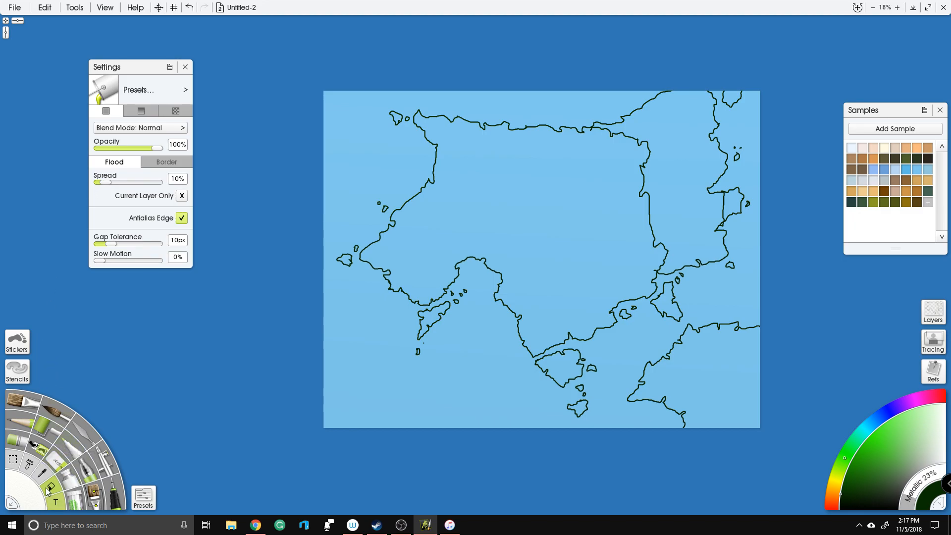
Step: Fill the continent, eastern landmass, its peninsula, the northeastern edge land and the southeastern landmass with dark green
{"action": "left_click", "coordinate": [570, 232]}
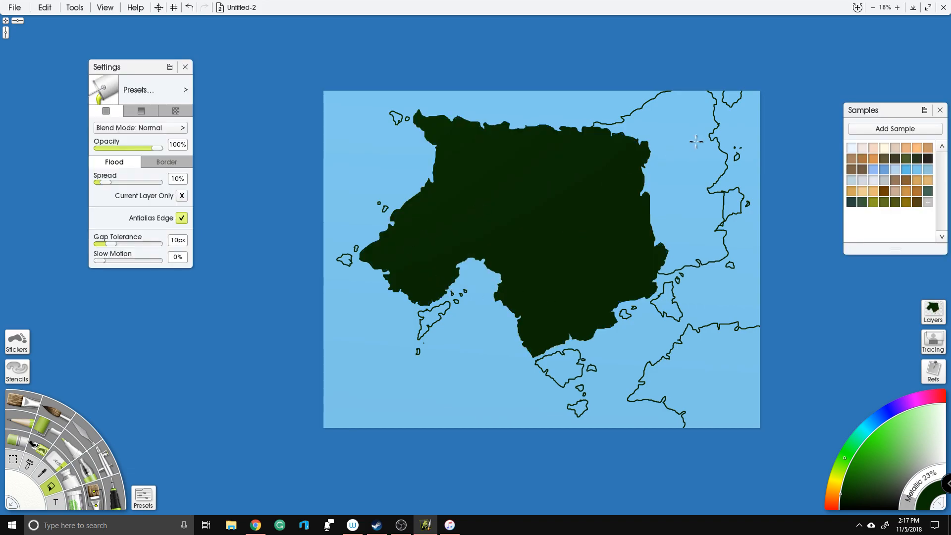
{"action": "left_click", "coordinate": [683, 185]}
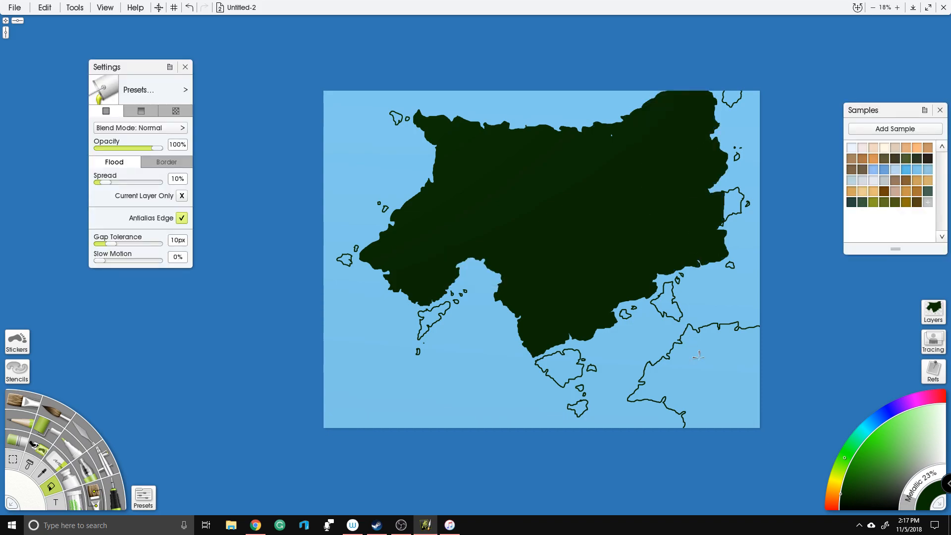
{"action": "left_click", "coordinate": [727, 190]}
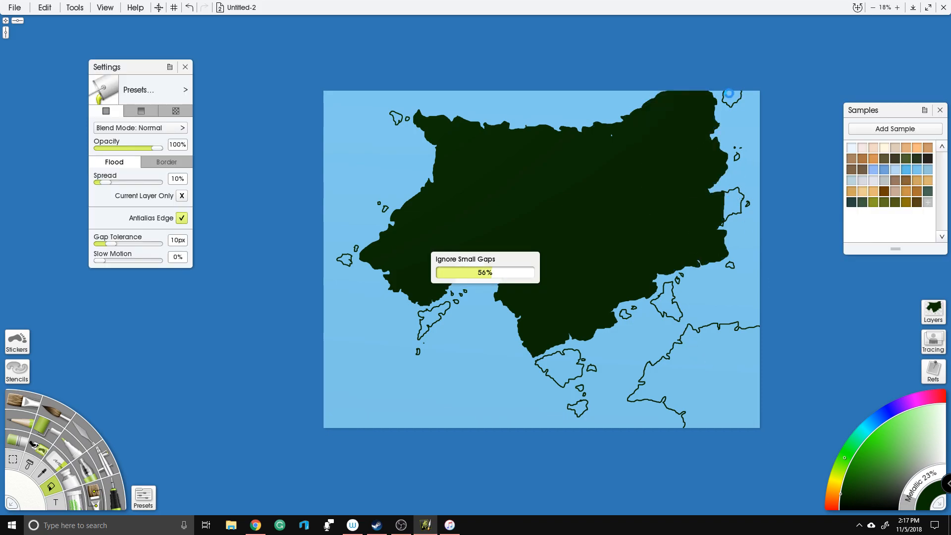
{"action": "left_click", "coordinate": [730, 94]}
{"action": "left_click", "coordinate": [685, 329]}
Step: Fill the large island off the continent's southern tip and its neighbouring islets with dark green
{"action": "left_click", "coordinate": [567, 362]}
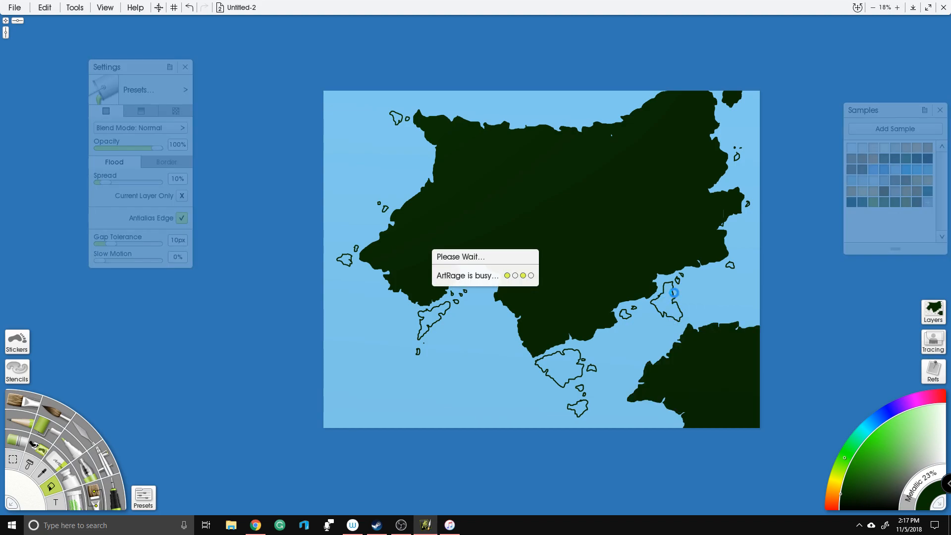
{"action": "left_click", "coordinate": [580, 407]}
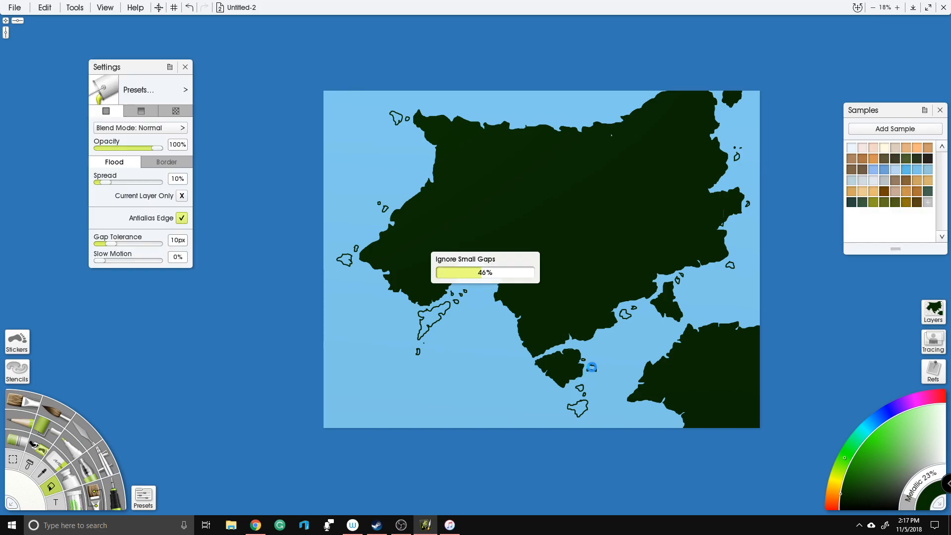
{"action": "left_click", "coordinate": [593, 368]}
{"action": "left_click", "coordinate": [579, 388]}
Step: Fill the islets off the western tip, the northwestern island and the southwestern islet with dark green
{"action": "left_click", "coordinate": [345, 259]}
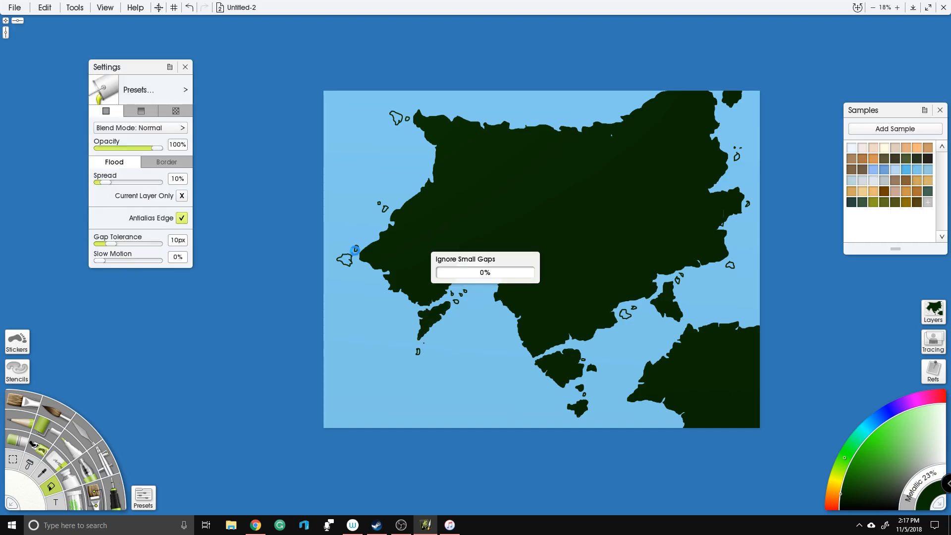
{"action": "left_click", "coordinate": [356, 248]}
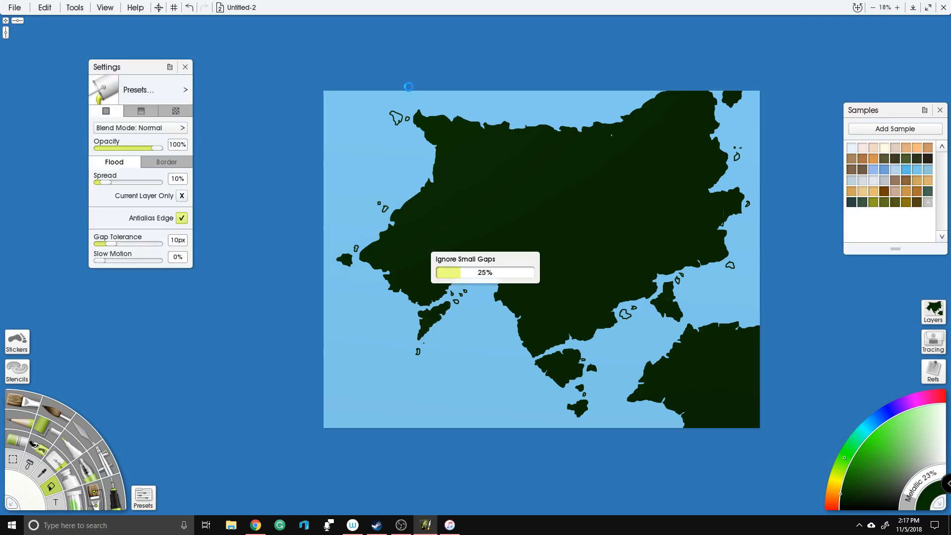
{"action": "left_click", "coordinate": [395, 117]}
{"action": "left_click", "coordinate": [418, 351]}
Step: Fill the small islands along the eastern coast and in the southeastern strait with dark green
{"action": "left_click", "coordinate": [731, 264]}
{"action": "left_click", "coordinate": [731, 266]}
{"action": "left_click", "coordinate": [677, 282]}
{"action": "left_click", "coordinate": [737, 157]}
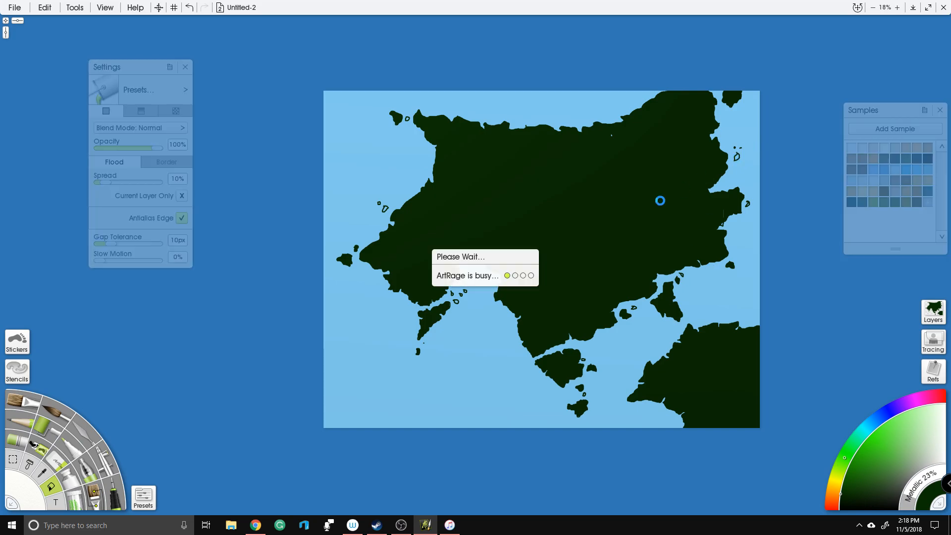
{"action": "left_click", "coordinate": [633, 308]}
{"action": "left_click", "coordinate": [458, 302]}
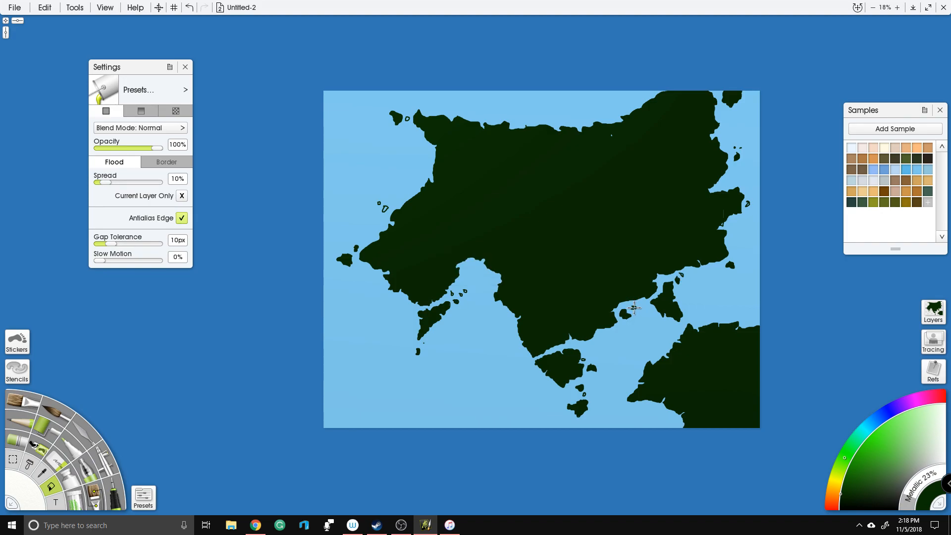
Step: Fill the remaining islets off the west coast and in the southwestern bay with dark green
{"action": "left_click", "coordinate": [681, 276]}
{"action": "left_click", "coordinate": [448, 292]}
{"action": "left_click", "coordinate": [384, 209]}
{"action": "left_click", "coordinate": [378, 203]}
{"action": "scroll", "coordinate": [447, 319], "scroll_direction": "up", "scroll_amount": 5}
{"action": "left_click", "coordinate": [442, 358]}
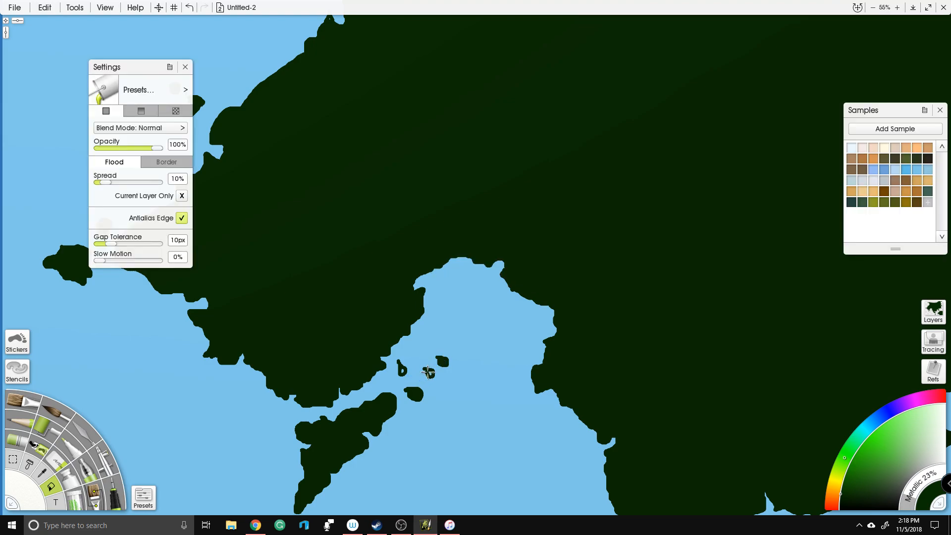
{"action": "left_click", "coordinate": [430, 373]}
{"action": "left_click", "coordinate": [402, 371]}
{"action": "left_click", "coordinate": [402, 371]}
Step: Fill the tiny islet beside the southern island and the one in the southeastern strait with dark green
{"action": "scroll", "coordinate": [285, 177], "scroll_direction": "down", "scroll_amount": 1}
{"action": "scroll", "coordinate": [285, 177], "scroll_direction": "down", "scroll_amount": 8}
{"action": "left_click_drag", "start_coordinate": [619, 401], "coordinate": [548, 367]}
{"action": "scroll", "coordinate": [548, 367], "scroll_direction": "up", "scroll_amount": 7}
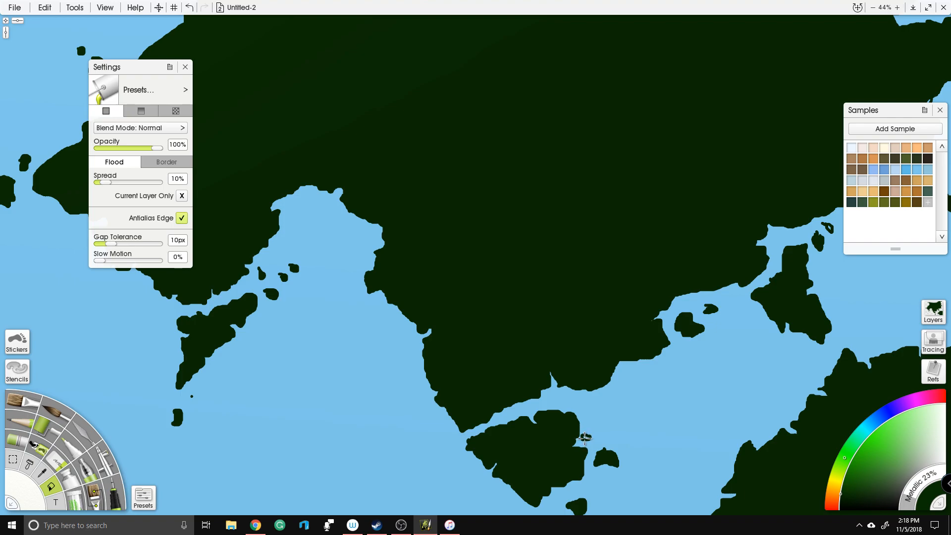
{"action": "left_click", "coordinate": [586, 437]}
{"action": "left_click", "coordinate": [830, 227]}
Step: Fill the small enclosed gap on the southern shore of the eastern peninsula with dark green
{"action": "scroll", "coordinate": [602, 327], "scroll_direction": "down", "scroll_amount": 5}
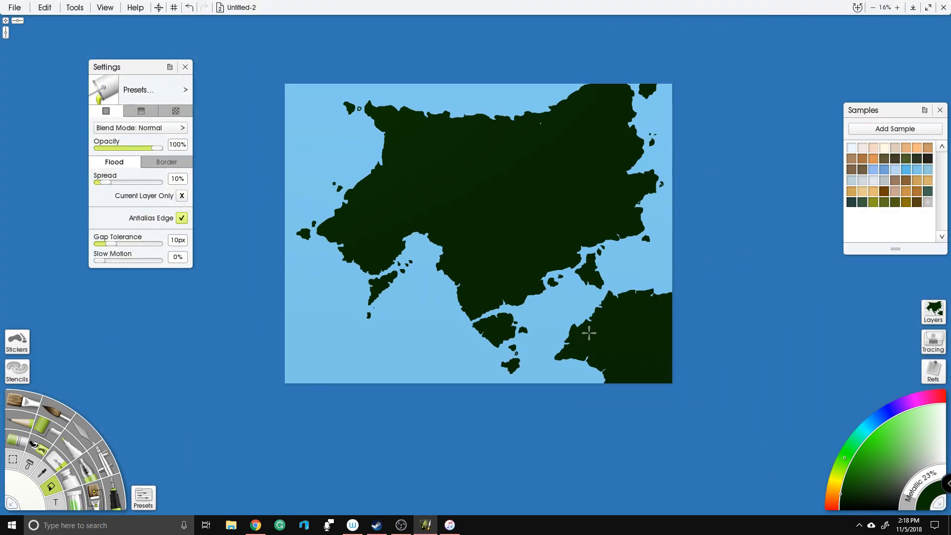
{"action": "scroll", "coordinate": [584, 161], "scroll_direction": "up", "scroll_amount": 7}
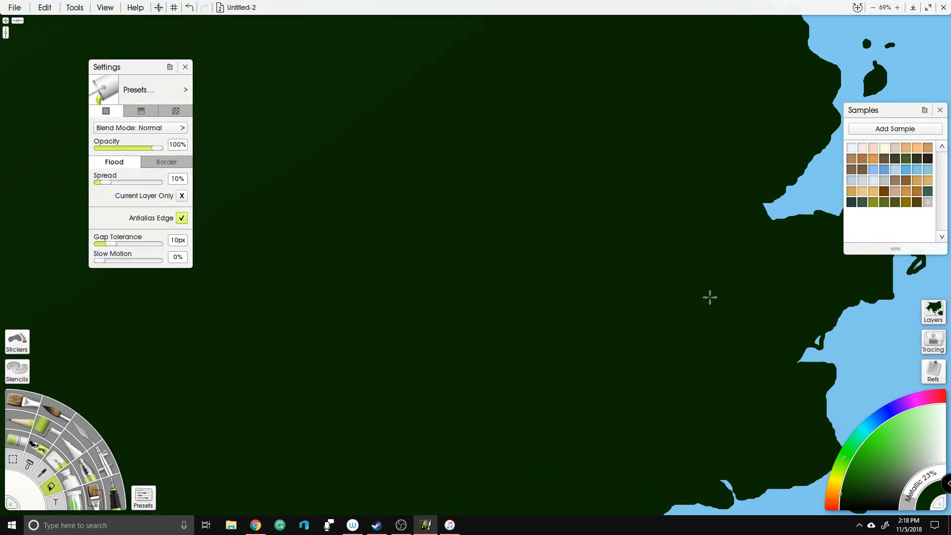
{"action": "left_click", "coordinate": [815, 340]}
{"action": "left_click", "coordinate": [816, 339]}
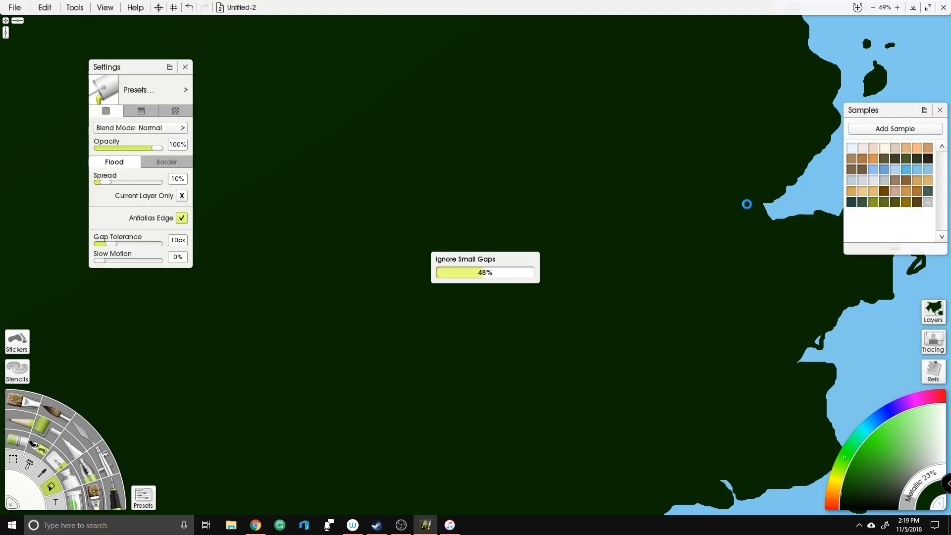
{"action": "left_click_drag", "start_coordinate": [750, 229], "coordinate": [570, 242]}
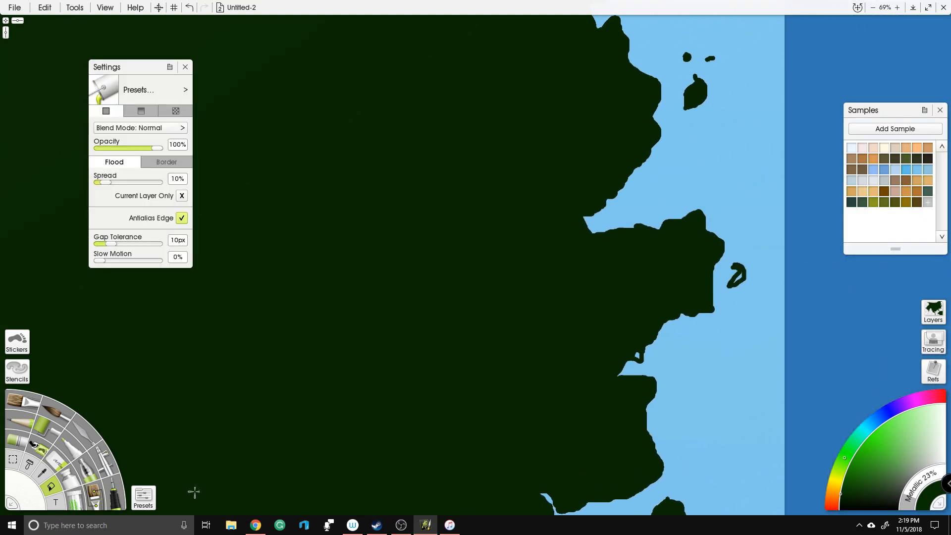
Step: Switch to the Ink Pen, touch up the islet off the eastern peninsula and roughen the nearby straight coastline
{"action": "left_click", "coordinate": [112, 486]}
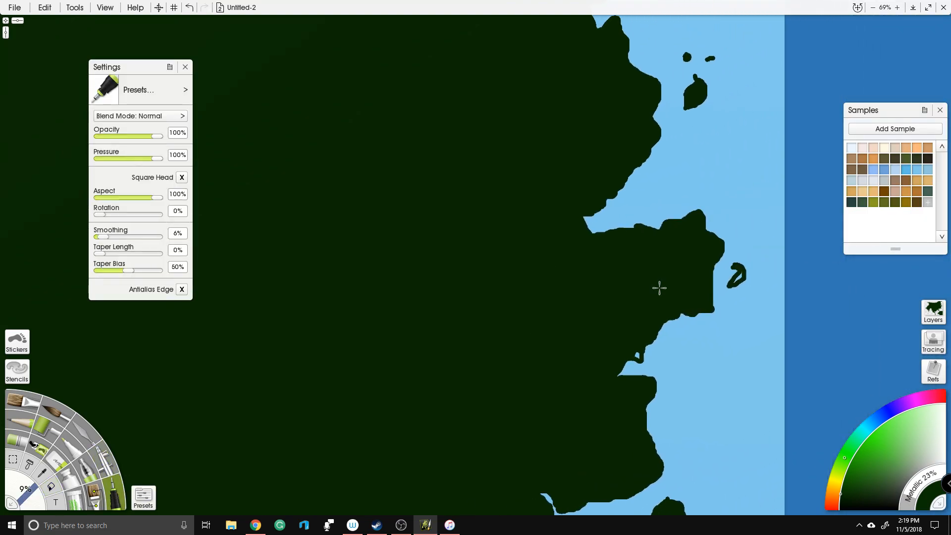
{"action": "left_click_drag", "start_coordinate": [736, 278], "coordinate": [739, 267]}
{"action": "left_click_drag", "start_coordinate": [712, 275], "coordinate": [713, 290]}
{"action": "mouse_move", "coordinate": [647, 411]}
{"action": "left_mouse_down"}
{"action": "mouse_move", "coordinate": [648, 427]}
{"action": "mouse_move", "coordinate": [648, 417]}
{"action": "left_mouse_up"}
{"action": "scroll", "coordinate": [690, 450], "scroll_direction": "up", "scroll_amount": 1}
{"action": "scroll", "coordinate": [690, 451], "scroll_direction": "down", "scroll_amount": 4}
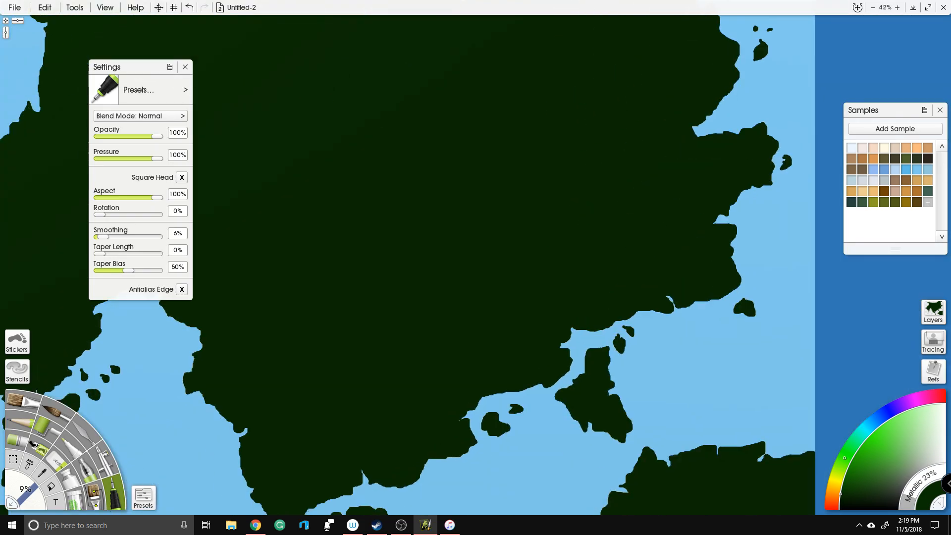
Step: Paint the small islet beside the continent's northwestern tip solid with the Ink Pen, undoing the stray stroke
{"action": "scroll", "coordinate": [353, 456], "scroll_direction": "up", "scroll_amount": 5}
{"action": "left_click_drag", "start_coordinate": [353, 456], "coordinate": [782, 344]}
{"action": "left_click_drag", "start_coordinate": [445, 248], "coordinate": [720, 387]}
{"action": "left_click_drag", "start_coordinate": [573, 175], "coordinate": [647, 508]}
{"action": "left_click_drag", "start_coordinate": [446, 248], "coordinate": [395, 358]}
{"action": "mouse_move", "coordinate": [433, 231]}
{"action": "left_mouse_down"}
{"action": "mouse_move", "coordinate": [389, 397]}
{"action": "mouse_move", "coordinate": [404, 408]}
{"action": "left_mouse_up"}
{"action": "left_click_drag", "start_coordinate": [200, 24], "coordinate": [206, 37]}
{"action": "key", "text": "ctrl+z"}
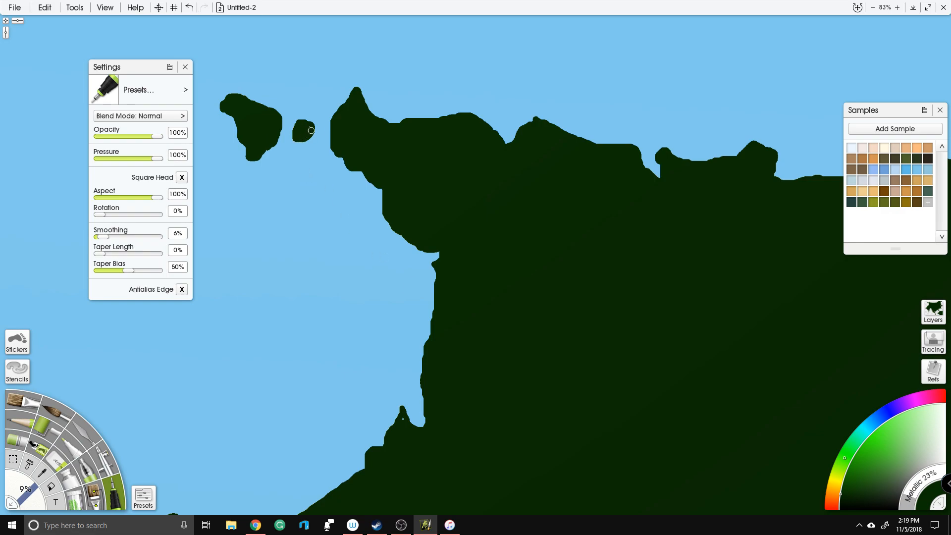
Step: Paint a headland and islet on the continent's southern coast, an islet in the channel, and extend the southern island's north shore
{"action": "left_click_drag", "start_coordinate": [612, 263], "coordinate": [244, 30]}
{"action": "left_click_drag", "start_coordinate": [438, 406], "coordinate": [542, 82]}
{"action": "left_click_drag", "start_coordinate": [467, 282], "coordinate": [481, 80]}
{"action": "left_click_drag", "start_coordinate": [515, 279], "coordinate": [518, 171]}
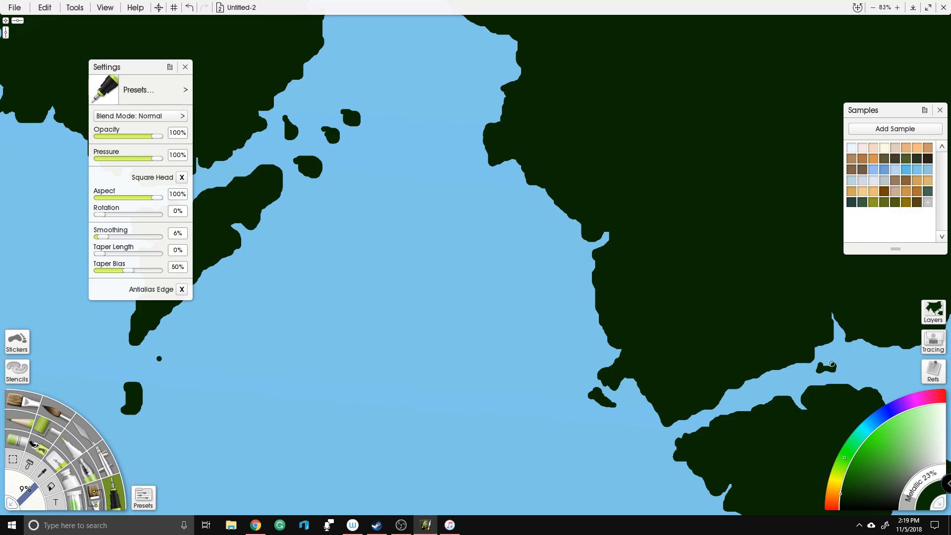
{"action": "left_click_drag", "start_coordinate": [835, 385], "coordinate": [826, 384]}
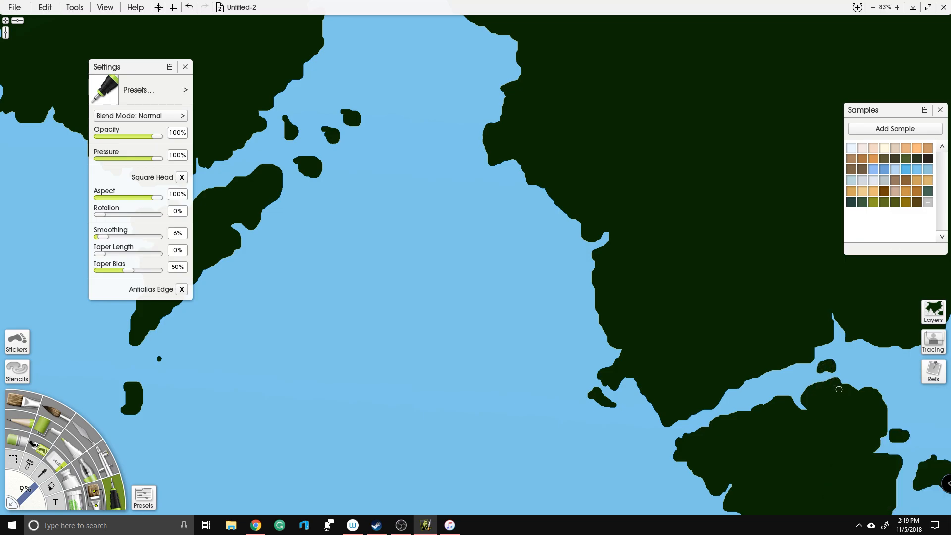
Step: Lock the transparency of Layer 2 so painting stays within the land shapes, and close the layer list
{"action": "scroll", "coordinate": [835, 388], "scroll_direction": "down", "scroll_amount": 5}
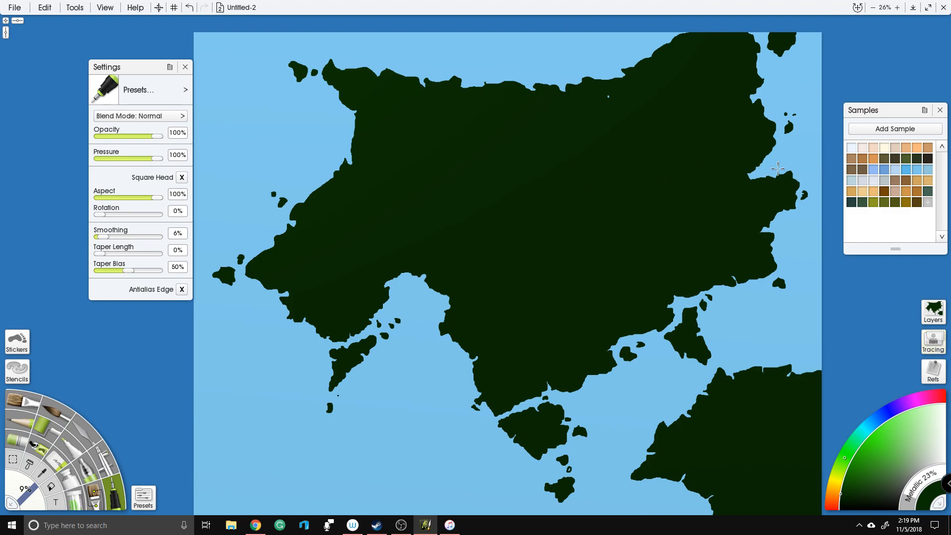
{"action": "left_click", "coordinate": [941, 315]}
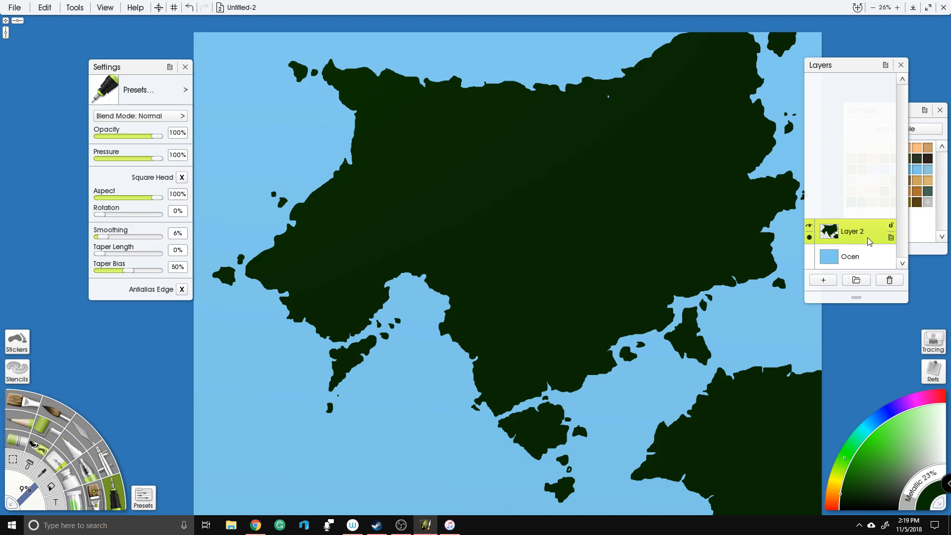
{"action": "left_click", "coordinate": [891, 224]}
{"action": "left_click", "coordinate": [887, 240]}
{"action": "left_click_drag", "start_coordinate": [853, 69], "coordinate": [885, 77]}
{"action": "left_click", "coordinate": [933, 72]}
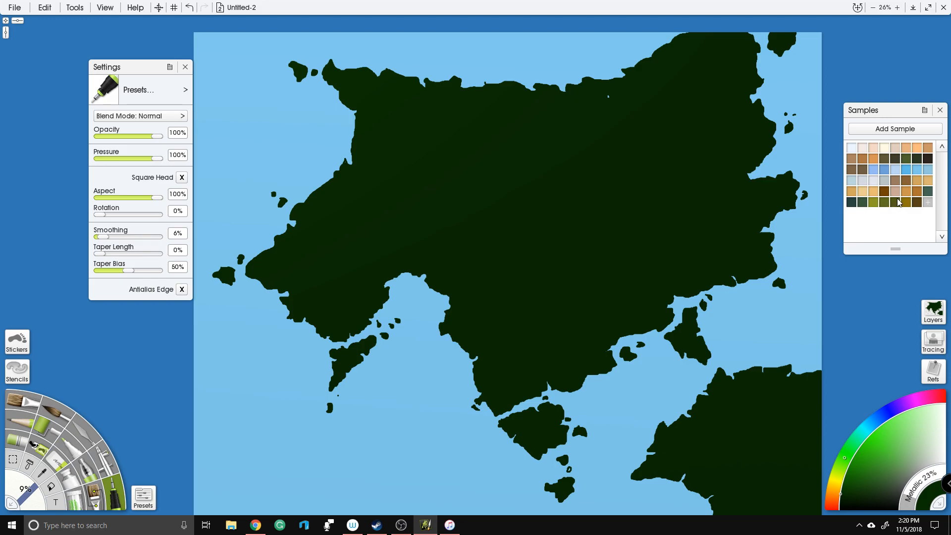
Step: Choose the olive green sample as paint colour, shift it to a duller, yellower tone and set Metallic to 15%
{"action": "left_click", "coordinate": [885, 202]}
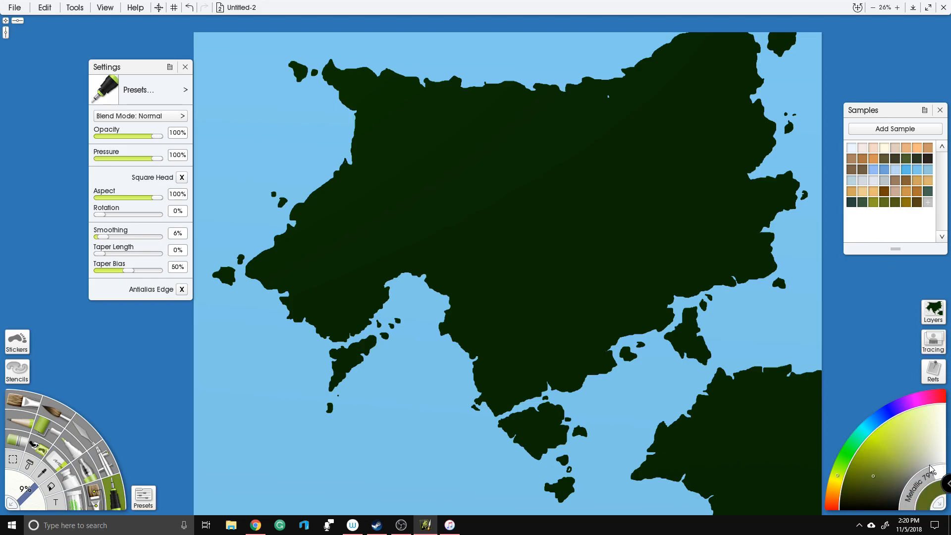
{"action": "mouse_move", "coordinate": [897, 492]}
{"action": "left_mouse_down"}
{"action": "mouse_move", "coordinate": [910, 489]}
{"action": "mouse_move", "coordinate": [896, 484]}
{"action": "left_mouse_up"}
{"action": "left_click", "coordinate": [838, 478]}
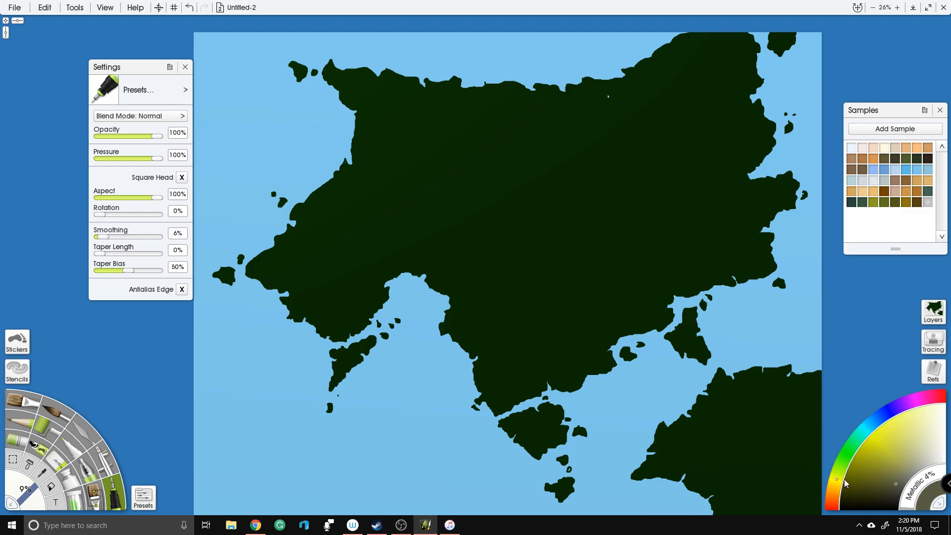
{"action": "left_click", "coordinate": [897, 476]}
{"action": "left_click", "coordinate": [913, 504]}
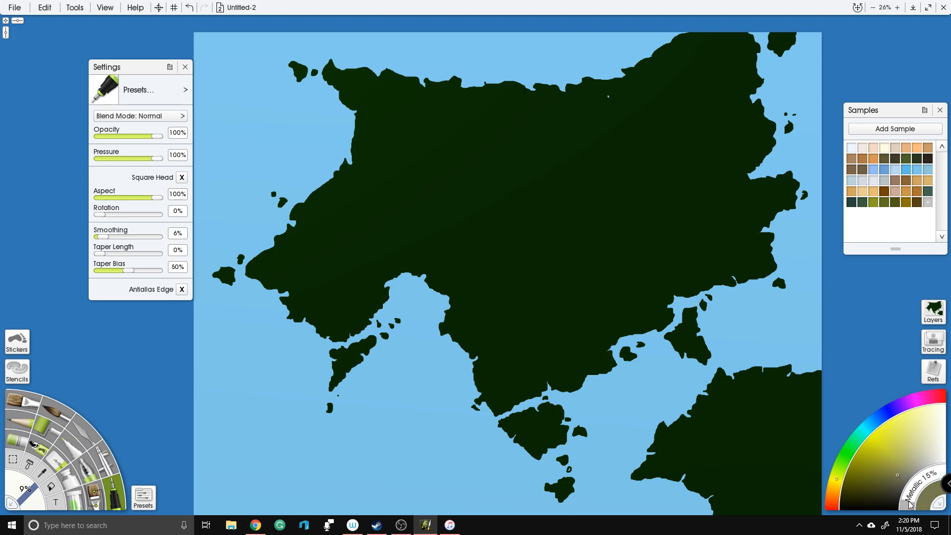
Step: Switch to the Paint Tube and set its tool size to 500%
{"action": "left_click", "coordinate": [75, 481]}
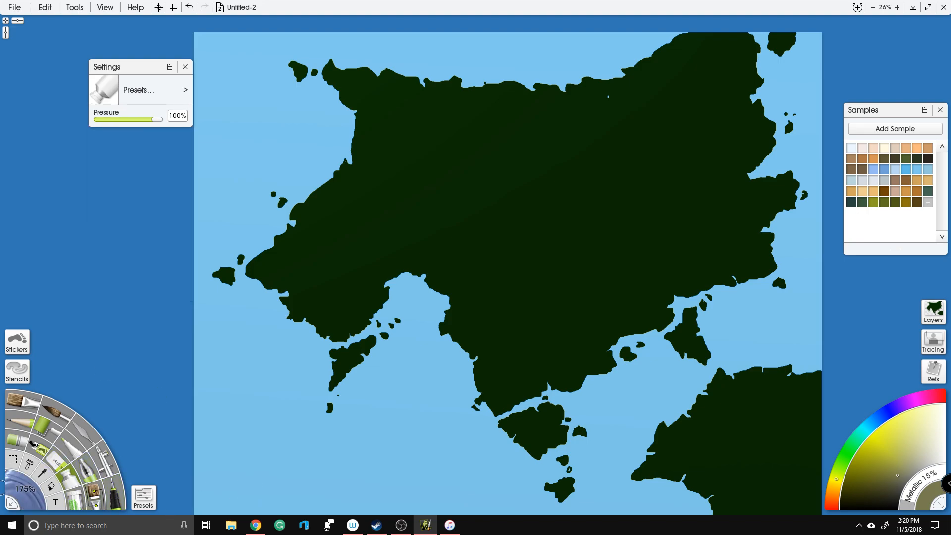
{"action": "left_click", "coordinate": [28, 502]}
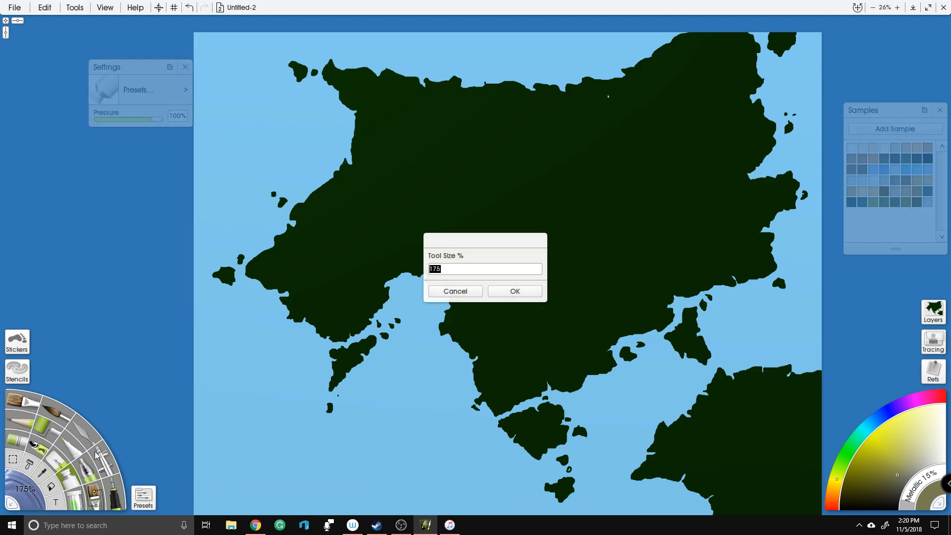
{"action": "type", "text": "500"}
{"action": "key", "text": "Return"}
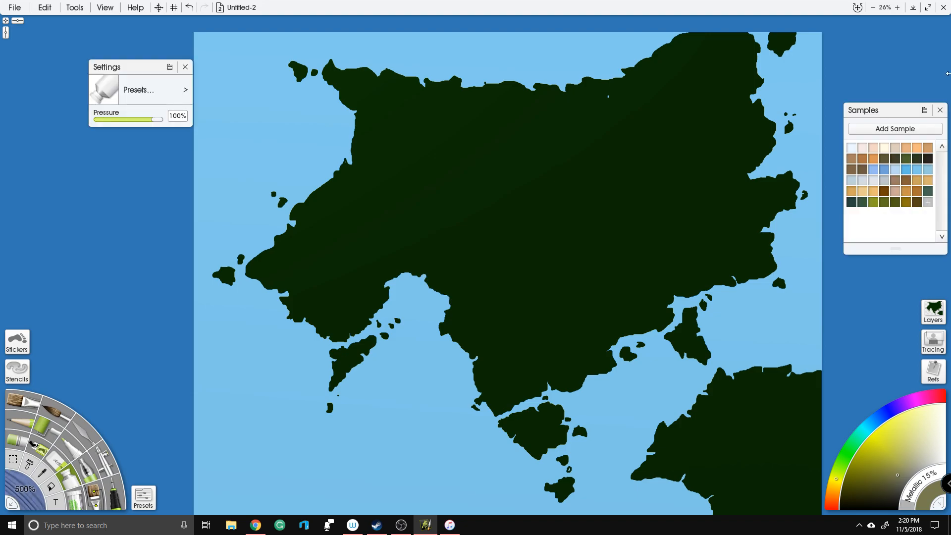
Step: Try out thick olive dabs and sweeping strokes across the main continent's interior
{"action": "scroll", "coordinate": [503, 257], "scroll_direction": "up", "scroll_amount": 2}
{"action": "left_click_drag", "start_coordinate": [503, 258], "coordinate": [553, 266]}
{"action": "scroll", "coordinate": [552, 267], "scroll_direction": "down", "scroll_amount": 2}
{"action": "scroll", "coordinate": [552, 267], "scroll_direction": "down", "scroll_amount": 3}
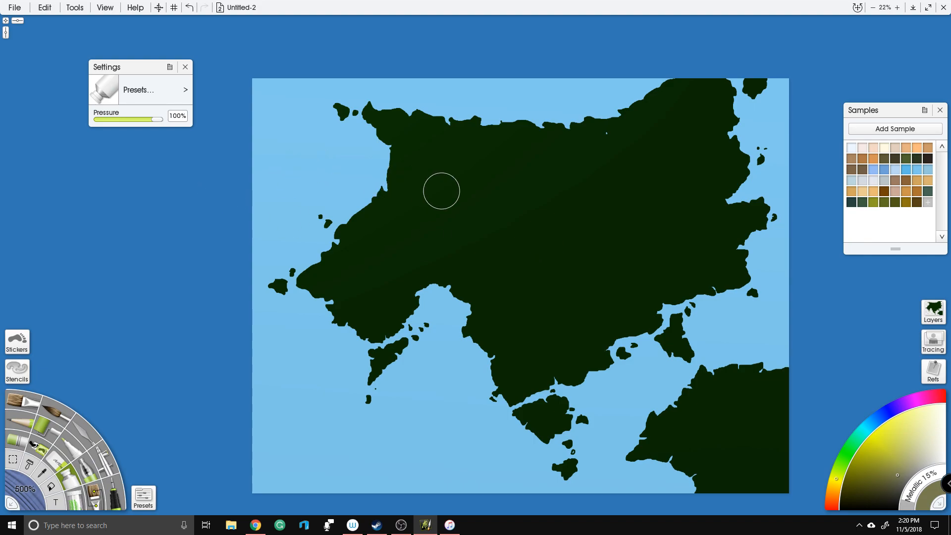
{"action": "scroll", "coordinate": [501, 181], "scroll_direction": "up", "scroll_amount": 5}
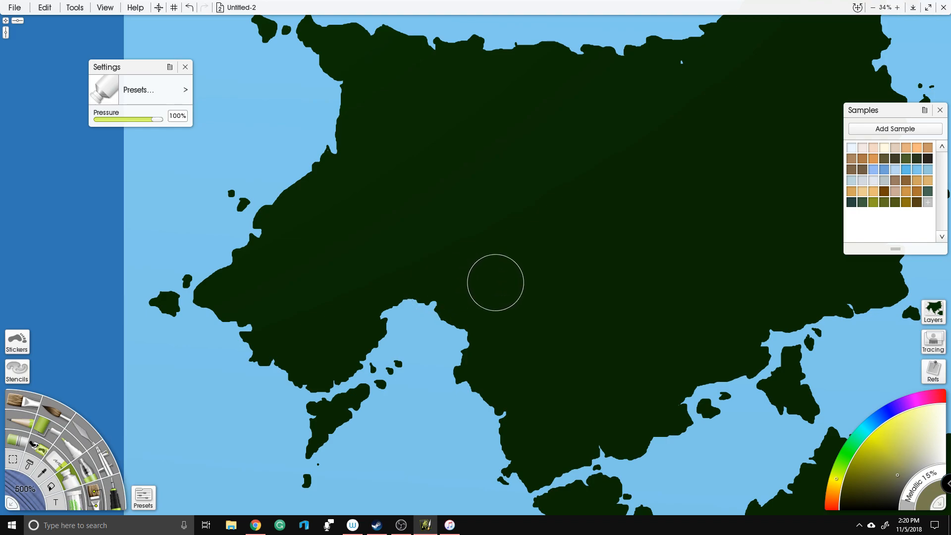
{"action": "left_click_drag", "start_coordinate": [325, 208], "coordinate": [354, 213]}
{"action": "left_click", "coordinate": [411, 213]}
{"action": "left_click", "coordinate": [445, 201]}
{"action": "left_click", "coordinate": [461, 190]}
{"action": "left_click", "coordinate": [550, 203]}
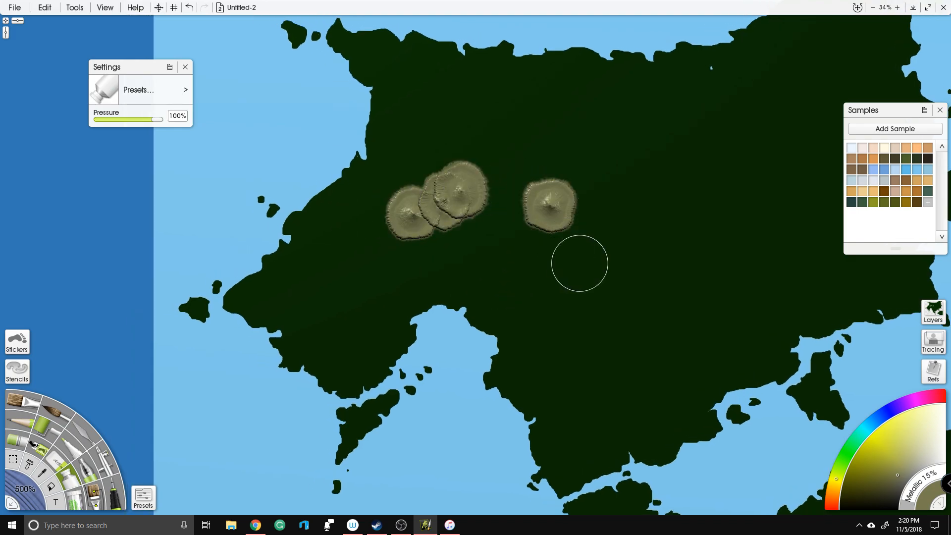
{"action": "left_click", "coordinate": [578, 263]}
{"action": "left_click", "coordinate": [604, 307]}
{"action": "left_click", "coordinate": [617, 305]}
{"action": "left_click", "coordinate": [655, 298]}
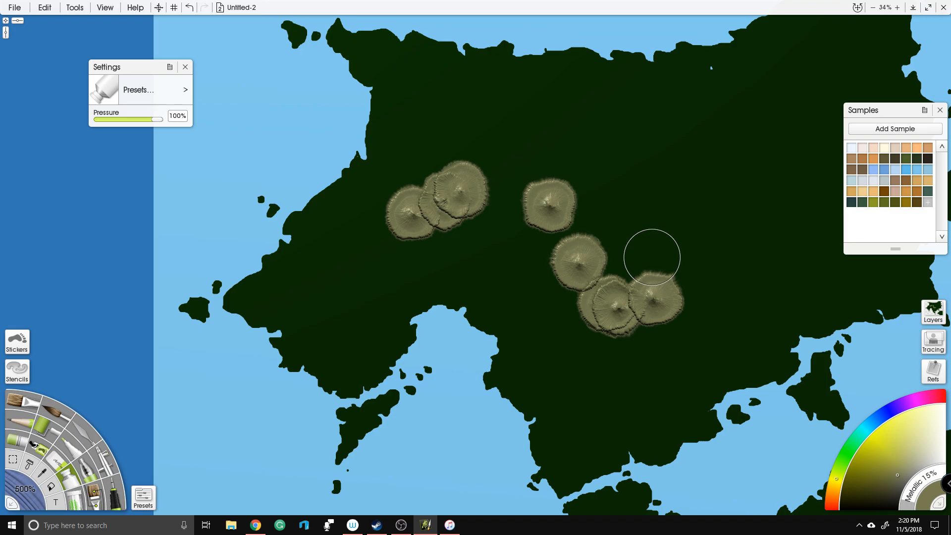
{"action": "mouse_move", "coordinate": [491, 246]}
{"action": "left_mouse_down"}
{"action": "mouse_move", "coordinate": [530, 219]}
{"action": "mouse_move", "coordinate": [572, 288]}
{"action": "mouse_move", "coordinate": [675, 314]}
{"action": "left_mouse_up"}
{"action": "mouse_move", "coordinate": [396, 204]}
{"action": "left_mouse_down"}
{"action": "mouse_move", "coordinate": [416, 214]}
{"action": "mouse_move", "coordinate": [556, 180]}
{"action": "mouse_move", "coordinate": [644, 204]}
{"action": "left_mouse_up"}
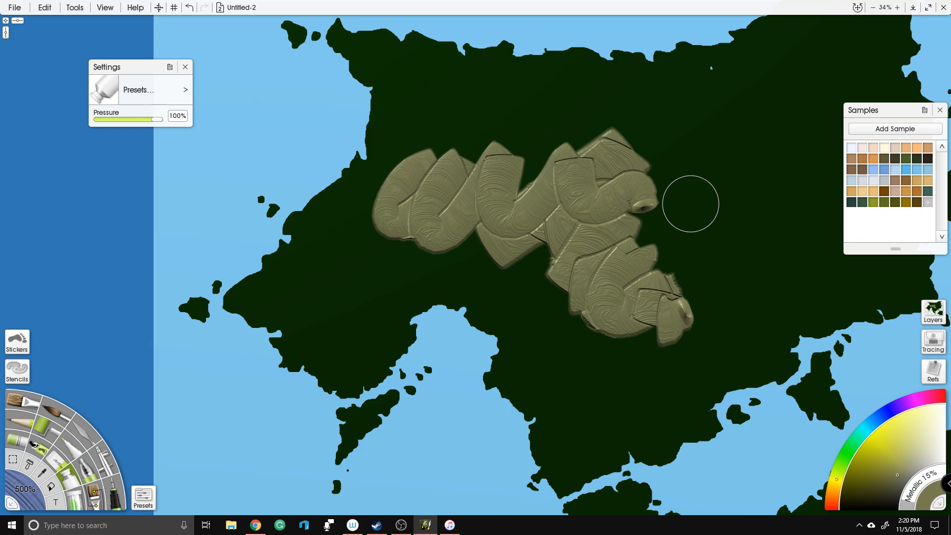
Step: Undo all the olive test dabs and strokes on the continent
{"action": "key", "text": "ctrl+z"}
{"action": "key", "text": "ctrl+z"}
{"action": "key", "text": "ctrl+z"}
{"action": "key", "text": "ctrl+z"}
{"action": "key", "text": "ctrl+z"}
{"action": "key", "text": "ctrl+z"}
{"action": "key", "text": "ctrl+z"}
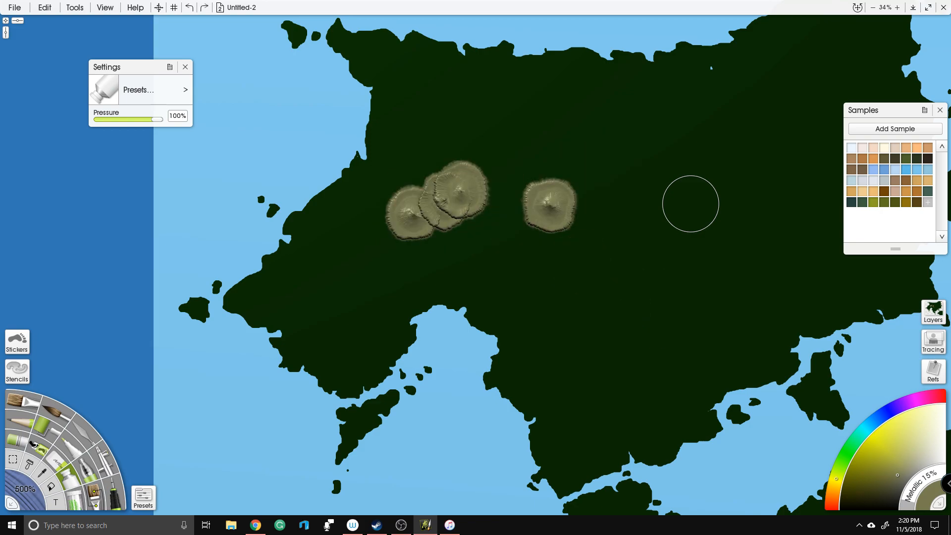
{"action": "key", "text": "ctrl+z"}
{"action": "key", "text": "ctrl+z"}
{"action": "key", "text": "ctrl+z"}
{"action": "key", "text": "ctrl+z"}
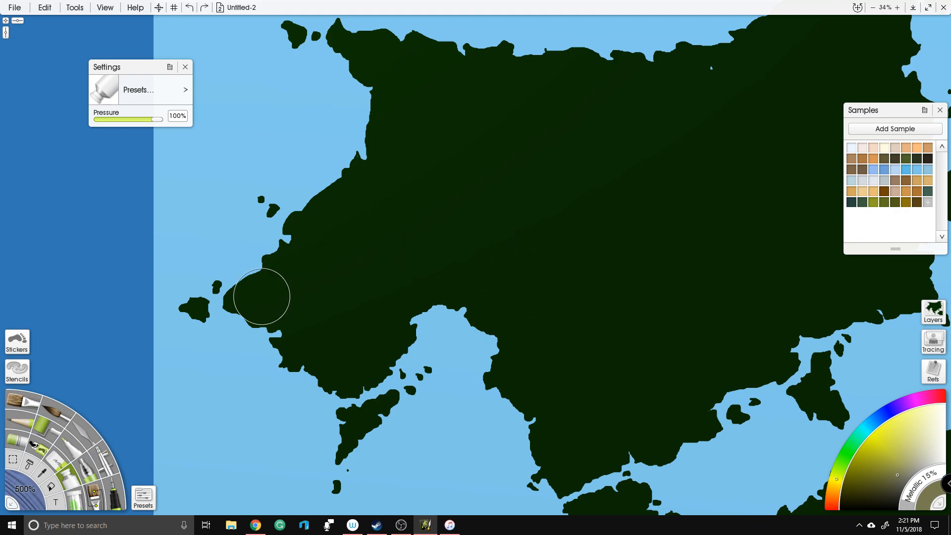
Step: Paint a wide olive band along the main continent's coasts, covering the adjacent northern and western islets
{"action": "mouse_move", "coordinate": [293, 214]}
{"action": "left_mouse_down"}
{"action": "mouse_move", "coordinate": [258, 267]}
{"action": "mouse_move", "coordinate": [264, 310]}
{"action": "mouse_move", "coordinate": [339, 391]}
{"action": "mouse_move", "coordinate": [412, 303]}
{"action": "mouse_move", "coordinate": [477, 321]}
{"action": "mouse_move", "coordinate": [524, 385]}
{"action": "mouse_move", "coordinate": [548, 458]}
{"action": "mouse_move", "coordinate": [716, 430]}
{"action": "mouse_move", "coordinate": [787, 358]}
{"action": "mouse_move", "coordinate": [901, 315]}
{"action": "mouse_move", "coordinate": [928, 271]}
{"action": "mouse_move", "coordinate": [926, 176]}
{"action": "mouse_move", "coordinate": [906, 126]}
{"action": "mouse_move", "coordinate": [901, 20]}
{"action": "left_mouse_up"}
{"action": "left_click_drag", "start_coordinate": [617, 247], "coordinate": [433, 315]}
{"action": "left_click_drag", "start_coordinate": [762, 216], "coordinate": [768, 281]}
{"action": "mouse_move", "coordinate": [768, 97]}
{"action": "left_mouse_down"}
{"action": "mouse_move", "coordinate": [624, 80]}
{"action": "mouse_move", "coordinate": [525, 128]}
{"action": "mouse_move", "coordinate": [178, 126]}
{"action": "mouse_move", "coordinate": [177, 225]}
{"action": "mouse_move", "coordinate": [98, 251]}
{"action": "mouse_move", "coordinate": [97, 147]}
{"action": "mouse_move", "coordinate": [149, 82]}
{"action": "left_mouse_up"}
{"action": "mouse_move", "coordinate": [233, 290]}
{"action": "left_mouse_down"}
{"action": "mouse_move", "coordinate": [295, 265]}
{"action": "mouse_move", "coordinate": [481, 128]}
{"action": "left_mouse_up"}
{"action": "left_click", "coordinate": [354, 183]}
{"action": "mouse_move", "coordinate": [256, 214]}
{"action": "left_mouse_down"}
{"action": "mouse_move", "coordinate": [331, 251]}
{"action": "mouse_move", "coordinate": [444, 340]}
{"action": "mouse_move", "coordinate": [427, 288]}
{"action": "left_mouse_up"}
{"action": "scroll", "coordinate": [553, 297], "scroll_direction": "down", "scroll_amount": 1}
{"action": "scroll", "coordinate": [553, 297], "scroll_direction": "down", "scroll_amount": 3}
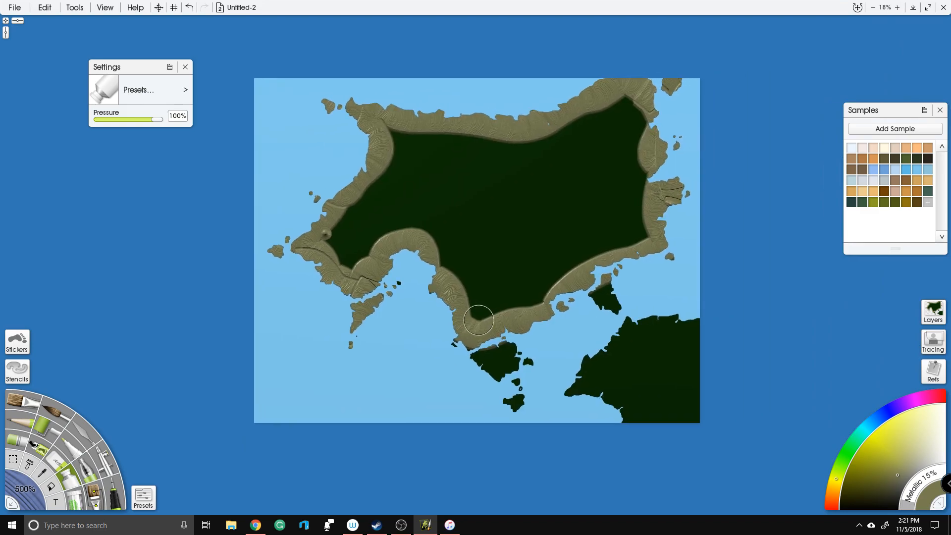
Step: Cover the southeastern landmass, the southern islands and the remaining dark green patches along the coasts with olive paint
{"action": "mouse_move", "coordinate": [502, 311]}
{"action": "left_mouse_down"}
{"action": "mouse_move", "coordinate": [483, 349]}
{"action": "mouse_move", "coordinate": [514, 374]}
{"action": "mouse_move", "coordinate": [534, 350]}
{"action": "mouse_move", "coordinate": [687, 316]}
{"action": "mouse_move", "coordinate": [620, 333]}
{"action": "mouse_move", "coordinate": [611, 416]}
{"action": "mouse_move", "coordinate": [654, 441]}
{"action": "mouse_move", "coordinate": [608, 403]}
{"action": "mouse_move", "coordinate": [650, 349]}
{"action": "mouse_move", "coordinate": [736, 321]}
{"action": "mouse_move", "coordinate": [663, 325]}
{"action": "mouse_move", "coordinate": [608, 281]}
{"action": "mouse_move", "coordinate": [642, 264]}
{"action": "left_mouse_up"}
{"action": "mouse_move", "coordinate": [665, 397]}
{"action": "left_mouse_down"}
{"action": "mouse_move", "coordinate": [700, 378]}
{"action": "mouse_move", "coordinate": [662, 445]}
{"action": "left_mouse_up"}
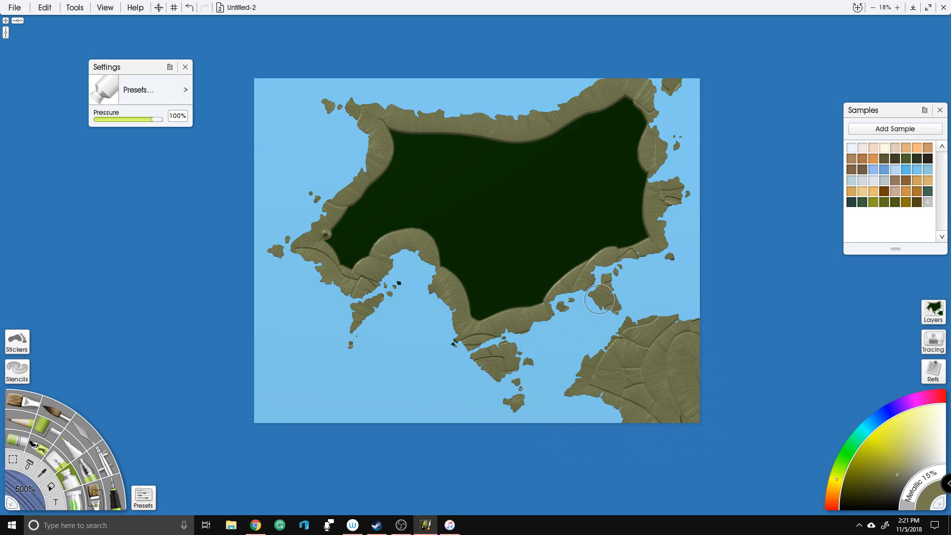
{"action": "left_click_drag", "start_coordinate": [404, 262], "coordinate": [372, 282]}
{"action": "left_click_drag", "start_coordinate": [283, 227], "coordinate": [318, 234]}
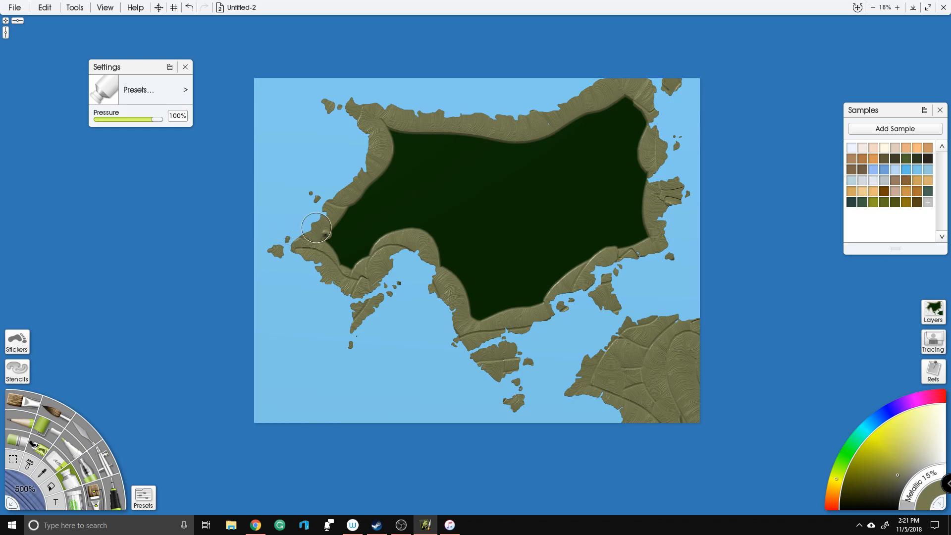
Step: Cover the main continent's whole dark green interior with olive paint
{"action": "mouse_move", "coordinate": [456, 279]}
{"action": "left_mouse_down"}
{"action": "mouse_move", "coordinate": [424, 227]}
{"action": "mouse_move", "coordinate": [447, 240]}
{"action": "mouse_move", "coordinate": [473, 207]}
{"action": "mouse_move", "coordinate": [487, 227]}
{"action": "mouse_move", "coordinate": [459, 251]}
{"action": "mouse_move", "coordinate": [467, 305]}
{"action": "mouse_move", "coordinate": [498, 298]}
{"action": "mouse_move", "coordinate": [509, 269]}
{"action": "mouse_move", "coordinate": [513, 300]}
{"action": "mouse_move", "coordinate": [575, 247]}
{"action": "mouse_move", "coordinate": [580, 259]}
{"action": "mouse_move", "coordinate": [533, 300]}
{"action": "mouse_move", "coordinate": [583, 244]}
{"action": "mouse_move", "coordinate": [546, 192]}
{"action": "mouse_move", "coordinate": [571, 205]}
{"action": "mouse_move", "coordinate": [591, 243]}
{"action": "mouse_move", "coordinate": [641, 231]}
{"action": "mouse_move", "coordinate": [634, 136]}
{"action": "mouse_move", "coordinate": [613, 113]}
{"action": "mouse_move", "coordinate": [589, 164]}
{"action": "mouse_move", "coordinate": [567, 128]}
{"action": "mouse_move", "coordinate": [608, 97]}
{"action": "mouse_move", "coordinate": [641, 120]}
{"action": "mouse_move", "coordinate": [613, 132]}
{"action": "mouse_move", "coordinate": [606, 158]}
{"action": "mouse_move", "coordinate": [491, 127]}
{"action": "mouse_move", "coordinate": [497, 174]}
{"action": "mouse_move", "coordinate": [445, 139]}
{"action": "mouse_move", "coordinate": [395, 135]}
{"action": "mouse_move", "coordinate": [390, 174]}
{"action": "mouse_move", "coordinate": [342, 254]}
{"action": "mouse_move", "coordinate": [358, 257]}
{"action": "mouse_move", "coordinate": [376, 229]}
{"action": "mouse_move", "coordinate": [428, 216]}
{"action": "mouse_move", "coordinate": [433, 189]}
{"action": "mouse_move", "coordinate": [437, 221]}
{"action": "mouse_move", "coordinate": [407, 227]}
{"action": "mouse_move", "coordinate": [397, 195]}
{"action": "mouse_move", "coordinate": [421, 158]}
{"action": "mouse_move", "coordinate": [462, 189]}
{"action": "mouse_move", "coordinate": [502, 183]}
{"action": "mouse_move", "coordinate": [517, 164]}
{"action": "mouse_move", "coordinate": [597, 178]}
{"action": "mouse_move", "coordinate": [621, 203]}
{"action": "mouse_move", "coordinate": [582, 179]}
{"action": "mouse_move", "coordinate": [512, 162]}
{"action": "mouse_move", "coordinate": [522, 190]}
{"action": "mouse_move", "coordinate": [450, 218]}
{"action": "mouse_move", "coordinate": [505, 232]}
{"action": "mouse_move", "coordinate": [480, 266]}
{"action": "mouse_move", "coordinate": [524, 249]}
{"action": "mouse_move", "coordinate": [546, 253]}
{"action": "mouse_move", "coordinate": [537, 214]}
{"action": "mouse_move", "coordinate": [520, 213]}
{"action": "mouse_move", "coordinate": [557, 224]}
{"action": "left_mouse_up"}
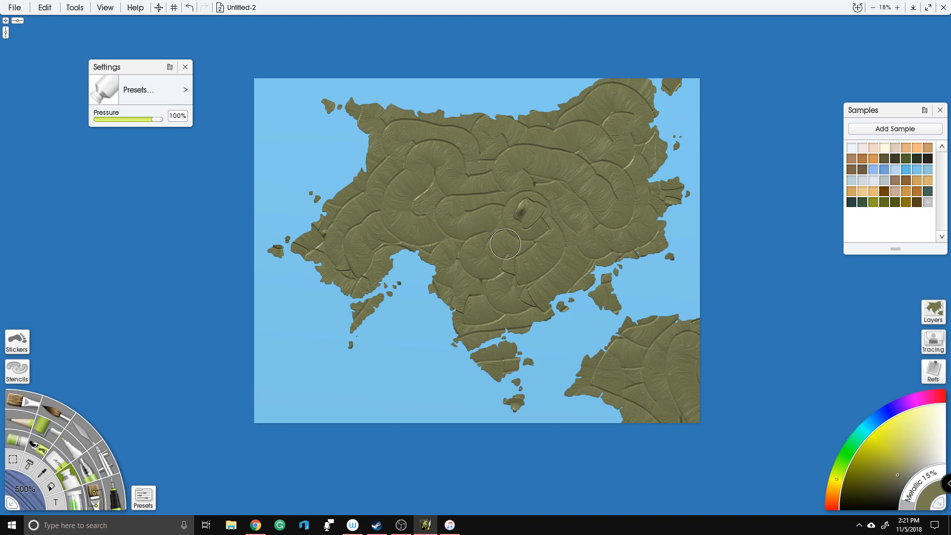
{"action": "scroll", "coordinate": [565, 236], "scroll_direction": "up", "scroll_amount": 3}
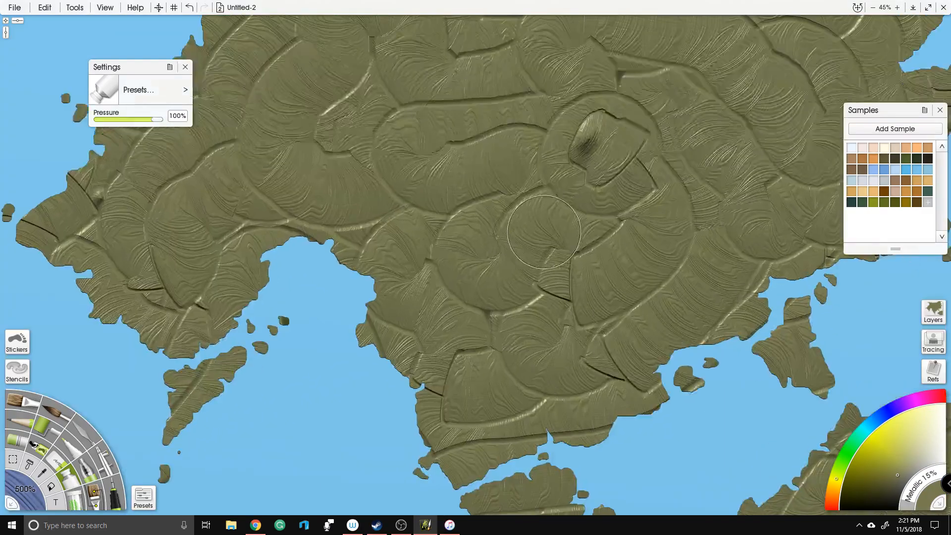
{"action": "scroll", "coordinate": [535, 208], "scroll_direction": "down", "scroll_amount": 2}
{"action": "scroll", "coordinate": [532, 205], "scroll_direction": "up", "scroll_amount": 2}
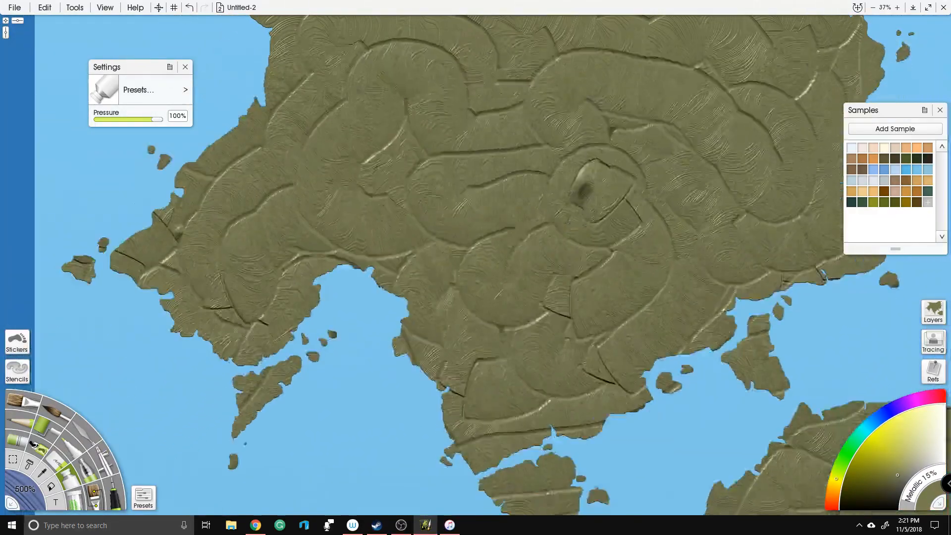
{"action": "scroll", "coordinate": [477, 260], "scroll_direction": "down", "scroll_amount": 2}
{"action": "left_click_drag", "start_coordinate": [623, 170], "coordinate": [661, 179]}
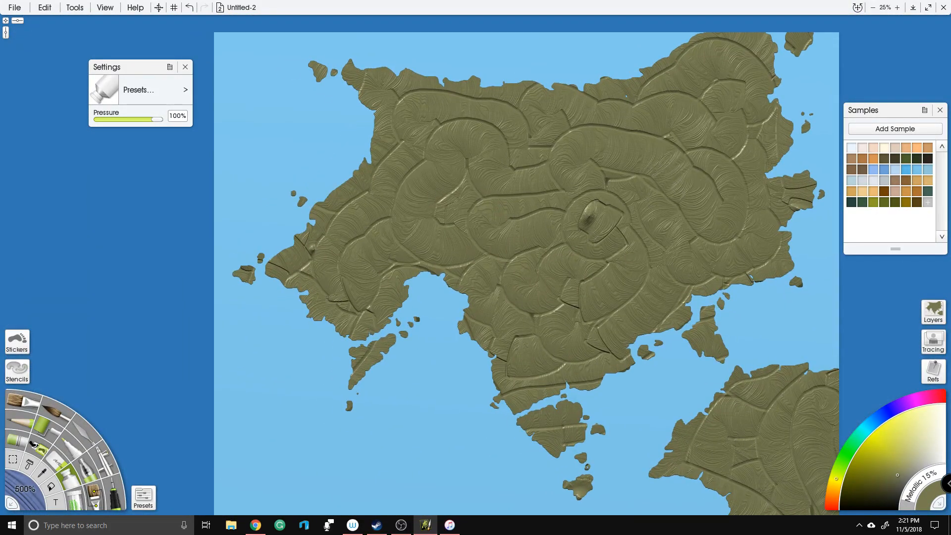
Step: Switch to the Palette Knife and load its Hard Wet Blender preset
{"action": "left_click", "coordinate": [90, 428]}
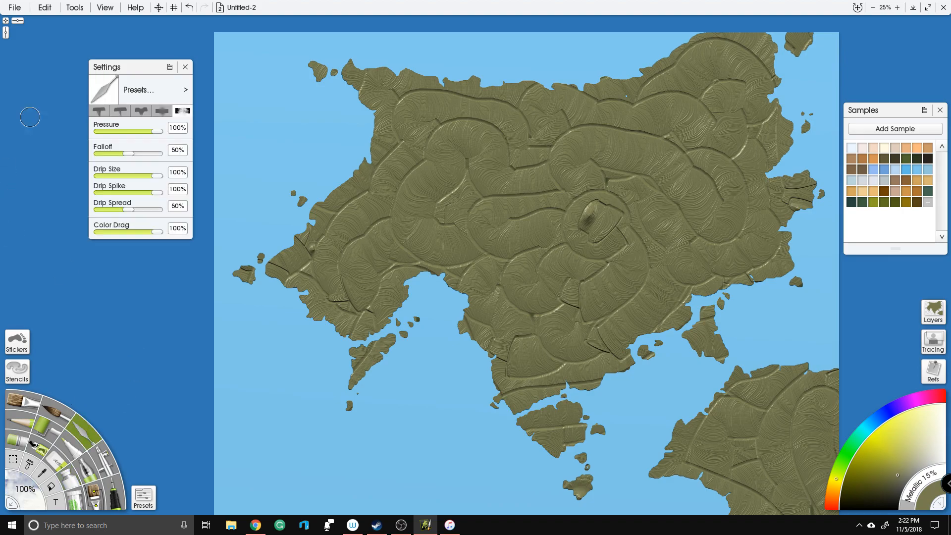
{"action": "left_click", "coordinate": [143, 497]}
{"action": "scroll", "coordinate": [219, 263], "scroll_direction": "down", "scroll_amount": 8}
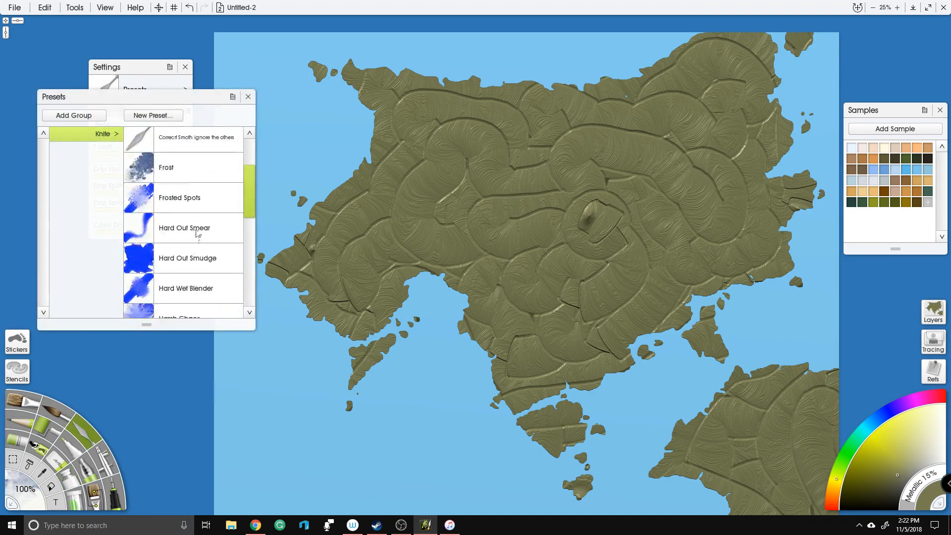
{"action": "left_click", "coordinate": [201, 211]}
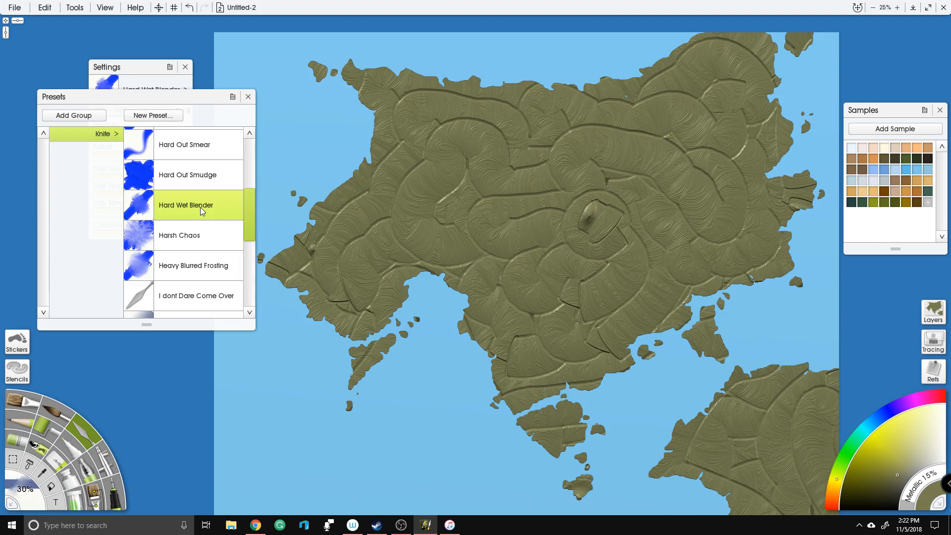
{"action": "left_click_drag", "start_coordinate": [124, 96], "coordinate": [77, 108]}
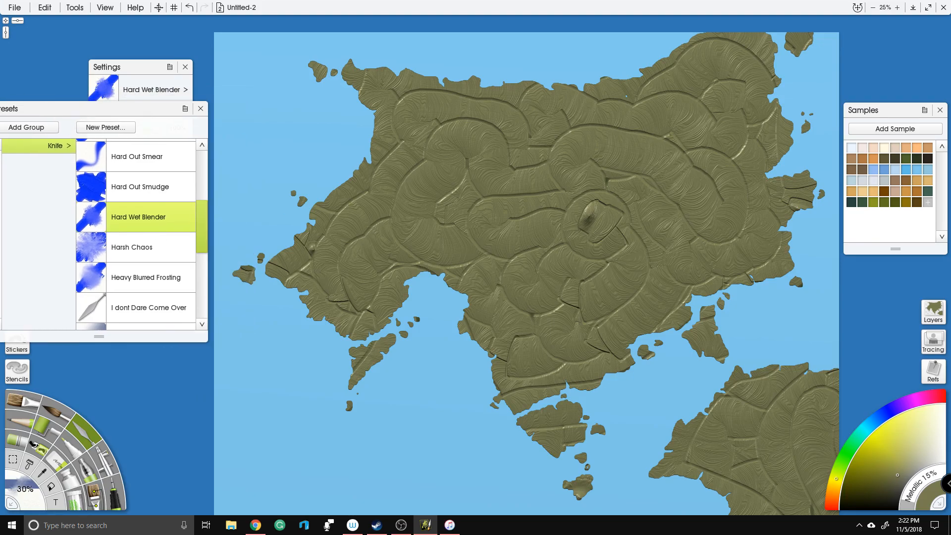
Step: Set the blender's tool size to 250%, close the preset list and move the tool settings off the canvas
{"action": "left_click", "coordinate": [31, 495]}
{"action": "type", "text": "250"}
{"action": "key", "text": "Return"}
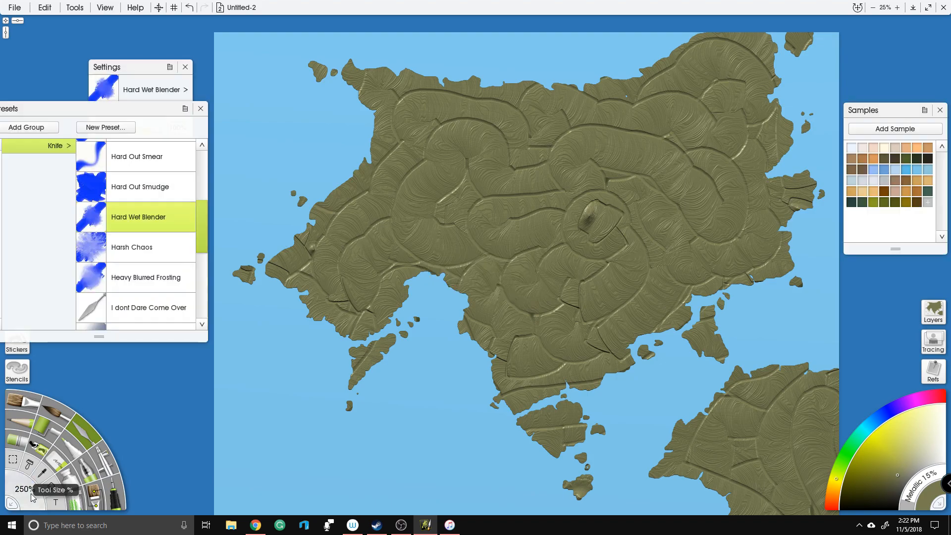
{"action": "left_click", "coordinate": [201, 109]}
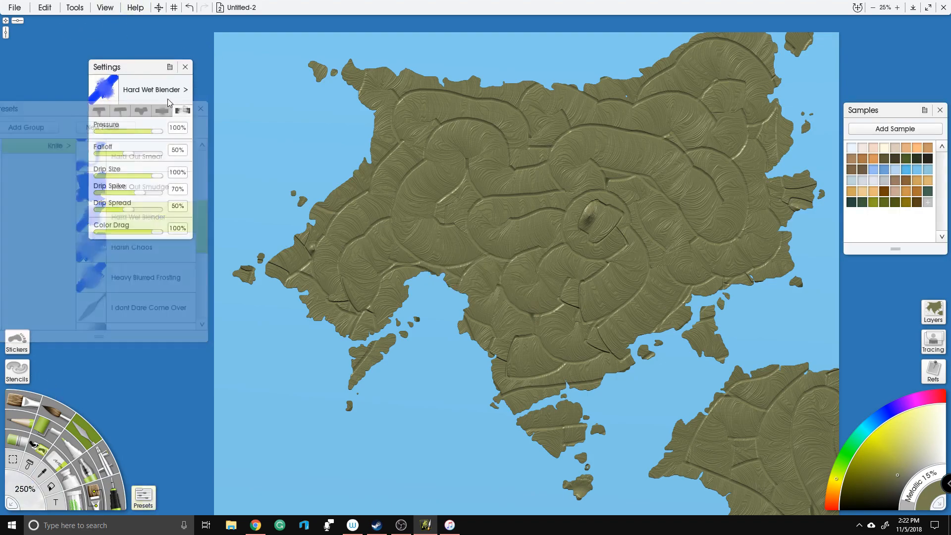
{"action": "left_click_drag", "start_coordinate": [153, 69], "coordinate": [114, 71]}
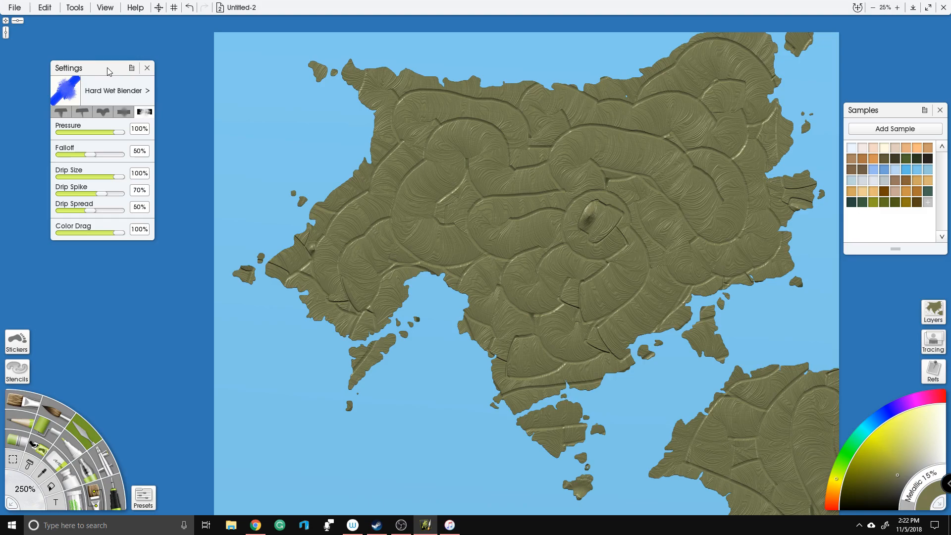
Step: Blend the paint ridges smooth from the continent's centre across its northwestern and western coasts and nearby islets
{"action": "left_click_drag", "start_coordinate": [194, 137], "coordinate": [182, 136]}
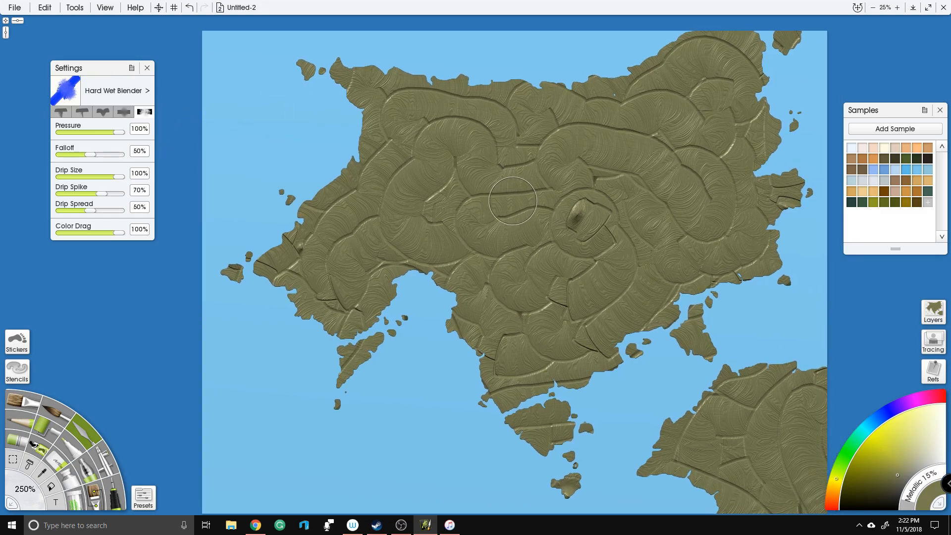
{"action": "left_click_drag", "start_coordinate": [592, 214], "coordinate": [585, 200]}
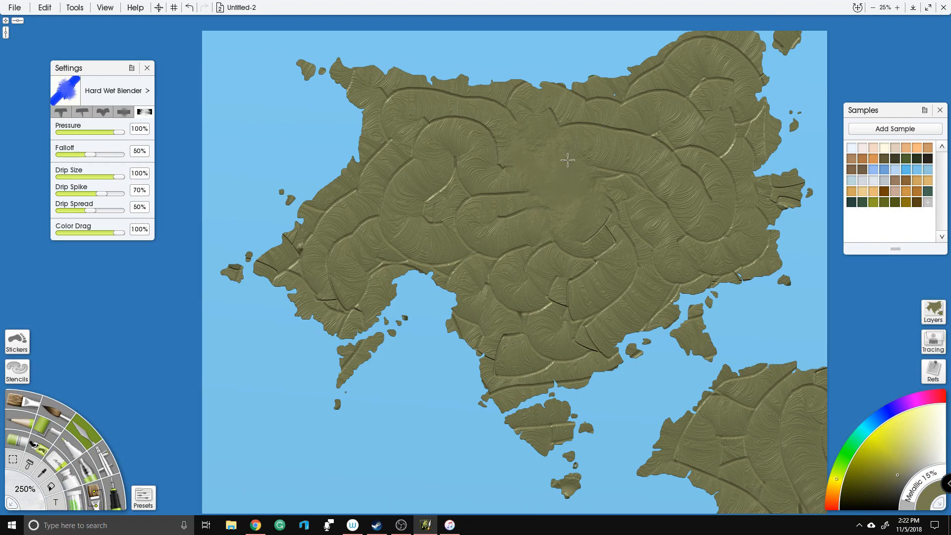
{"action": "mouse_move", "coordinate": [542, 81]}
{"action": "left_mouse_down"}
{"action": "mouse_move", "coordinate": [372, 82]}
{"action": "mouse_move", "coordinate": [313, 109]}
{"action": "mouse_move", "coordinate": [396, 159]}
{"action": "mouse_move", "coordinate": [490, 151]}
{"action": "mouse_move", "coordinate": [396, 204]}
{"action": "mouse_move", "coordinate": [347, 196]}
{"action": "mouse_move", "coordinate": [230, 274]}
{"action": "left_mouse_up"}
{"action": "mouse_move", "coordinate": [307, 300]}
{"action": "left_mouse_down"}
{"action": "mouse_move", "coordinate": [354, 366]}
{"action": "mouse_move", "coordinate": [377, 242]}
{"action": "left_mouse_up"}
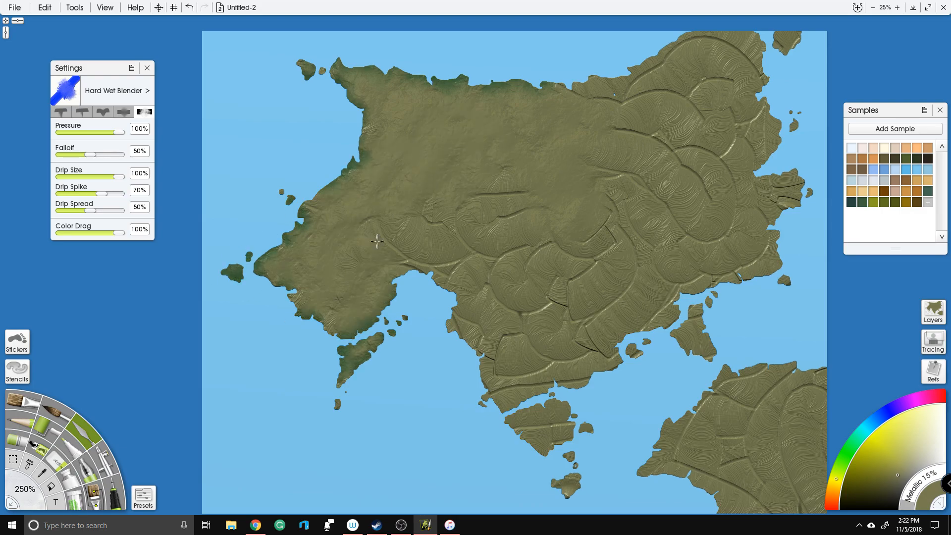
Step: Blend the paint smooth across the continent's central, northern and northeastern interior
{"action": "left_click_drag", "start_coordinate": [416, 214], "coordinate": [464, 226]}
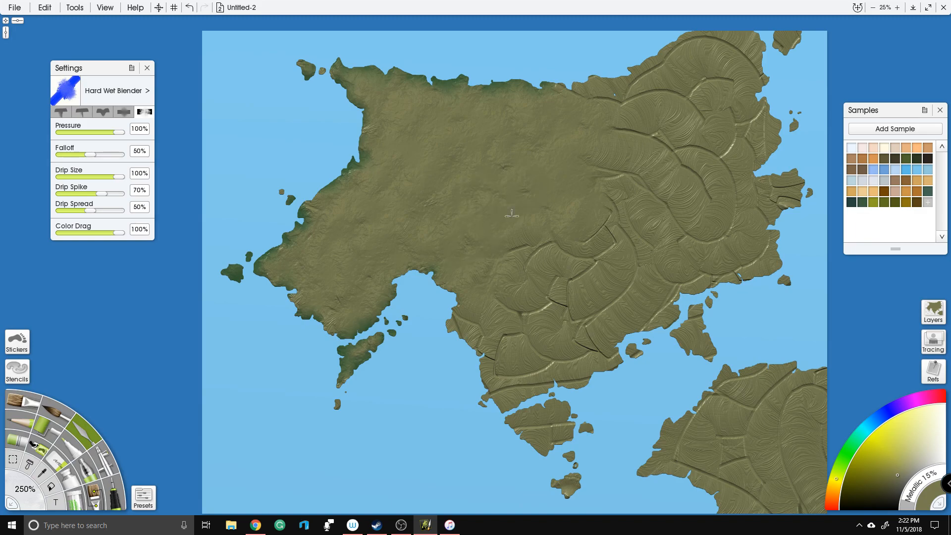
{"action": "mouse_move", "coordinate": [599, 233]}
{"action": "left_mouse_down"}
{"action": "mouse_move", "coordinate": [625, 178]}
{"action": "mouse_move", "coordinate": [615, 128]}
{"action": "mouse_move", "coordinate": [692, 49]}
{"action": "mouse_move", "coordinate": [726, 74]}
{"action": "mouse_move", "coordinate": [745, 129]}
{"action": "mouse_move", "coordinate": [693, 136]}
{"action": "mouse_move", "coordinate": [566, 212]}
{"action": "left_mouse_up"}
{"action": "mouse_move", "coordinate": [673, 188]}
{"action": "left_mouse_down"}
{"action": "mouse_move", "coordinate": [773, 218]}
{"action": "mouse_move", "coordinate": [718, 143]}
{"action": "left_mouse_up"}
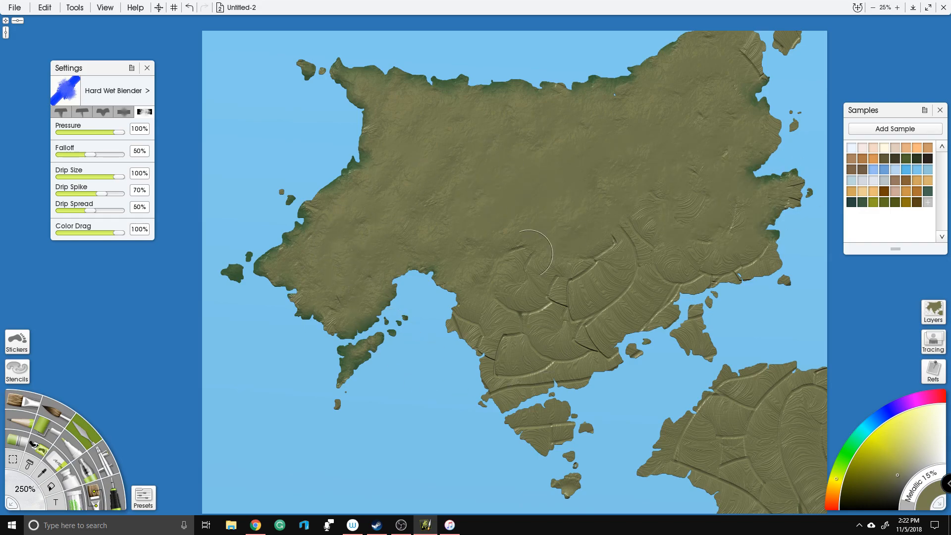
Step: Blend the paint ridges smooth across the continent's southern peninsula, its eastern coast and the southeastern landmass
{"action": "mouse_move", "coordinate": [493, 321]}
{"action": "left_mouse_down"}
{"action": "mouse_move", "coordinate": [517, 403]}
{"action": "mouse_move", "coordinate": [573, 484]}
{"action": "mouse_move", "coordinate": [595, 349]}
{"action": "mouse_move", "coordinate": [538, 297]}
{"action": "left_mouse_up"}
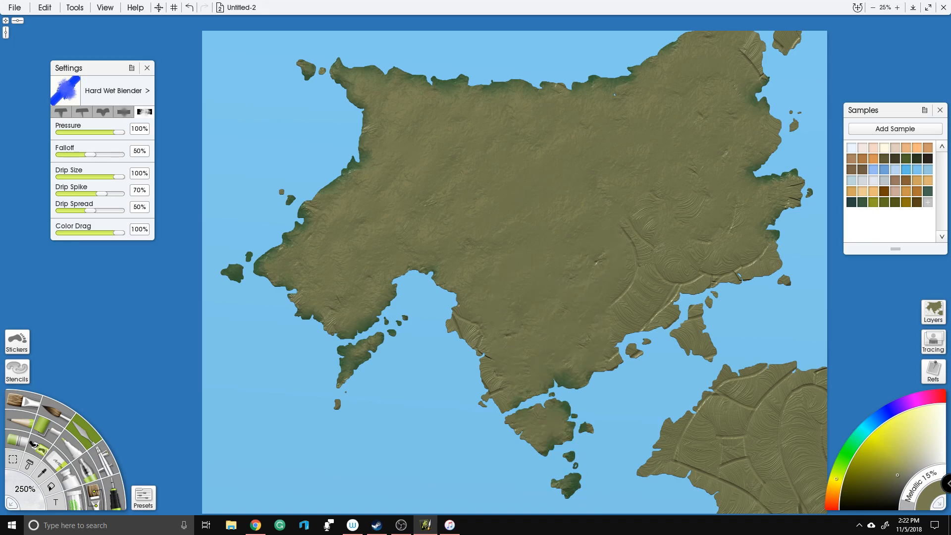
{"action": "mouse_move", "coordinate": [627, 332]}
{"action": "left_mouse_down"}
{"action": "mouse_move", "coordinate": [691, 282]}
{"action": "mouse_move", "coordinate": [711, 354]}
{"action": "mouse_move", "coordinate": [755, 244]}
{"action": "mouse_move", "coordinate": [763, 74]}
{"action": "mouse_move", "coordinate": [789, 46]}
{"action": "left_mouse_up"}
{"action": "mouse_move", "coordinate": [659, 292]}
{"action": "left_mouse_down"}
{"action": "mouse_move", "coordinate": [617, 323]}
{"action": "mouse_move", "coordinate": [681, 344]}
{"action": "mouse_move", "coordinate": [811, 525]}
{"action": "mouse_move", "coordinate": [822, 476]}
{"action": "mouse_move", "coordinate": [802, 440]}
{"action": "mouse_move", "coordinate": [730, 412]}
{"action": "mouse_move", "coordinate": [753, 433]}
{"action": "mouse_move", "coordinate": [775, 507]}
{"action": "mouse_move", "coordinate": [733, 464]}
{"action": "left_mouse_up"}
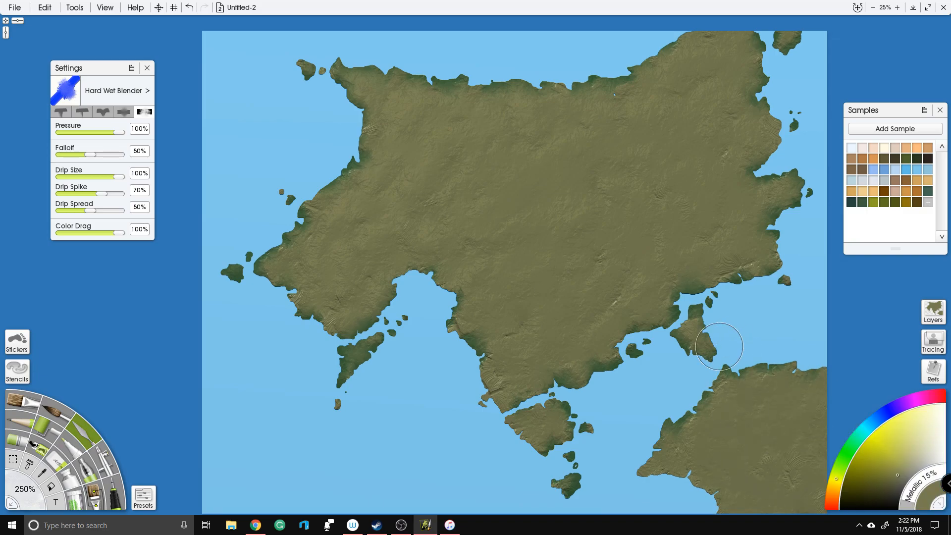
Step: Continue blending the southeastern landmass's paint until its interior and coasts are smooth
{"action": "left_click_drag", "start_coordinate": [724, 345], "coordinate": [556, 218]}
{"action": "left_click_drag", "start_coordinate": [604, 343], "coordinate": [599, 346]}
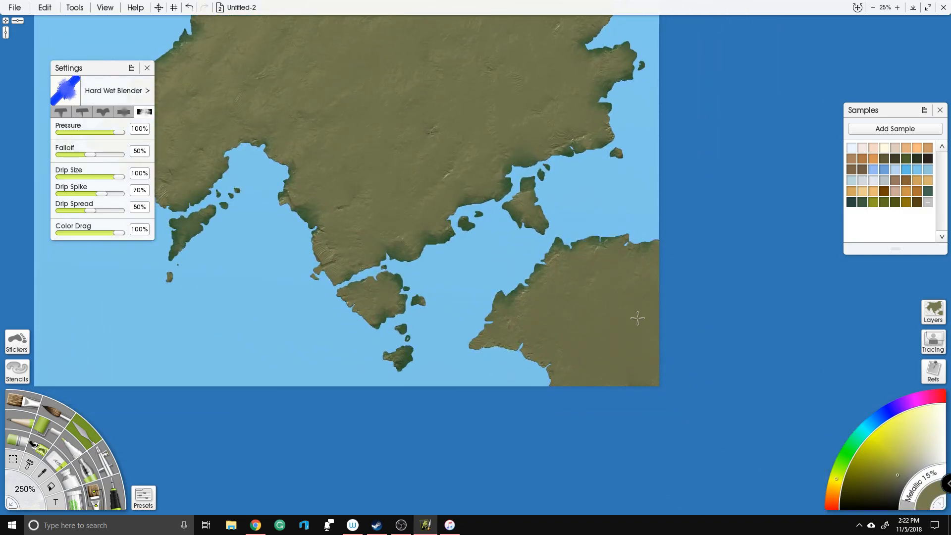
{"action": "mouse_move", "coordinate": [594, 302]}
{"action": "left_mouse_down"}
{"action": "mouse_move", "coordinate": [534, 317]}
{"action": "mouse_move", "coordinate": [582, 285]}
{"action": "mouse_move", "coordinate": [614, 281]}
{"action": "mouse_move", "coordinate": [641, 292]}
{"action": "left_mouse_up"}
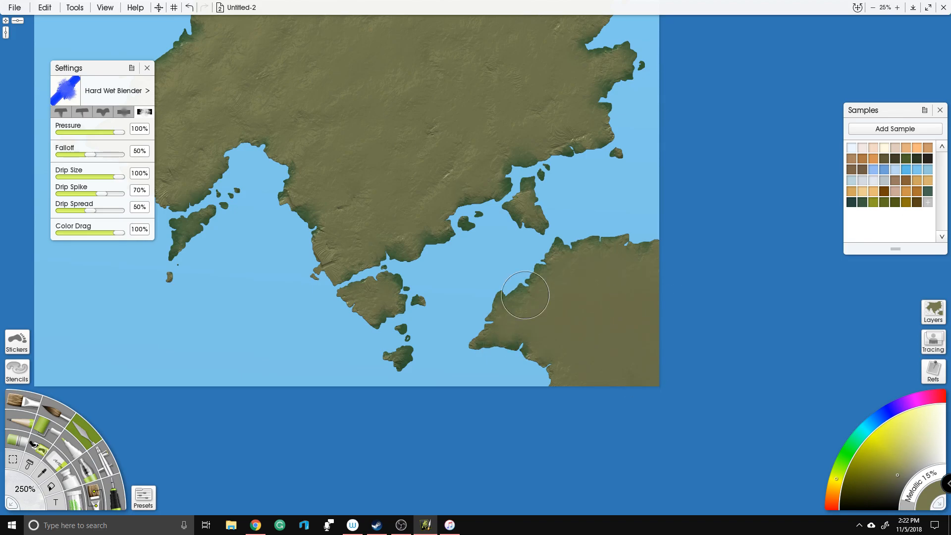
{"action": "scroll", "coordinate": [587, 202], "scroll_direction": "up", "scroll_amount": 2}
{"action": "mouse_move", "coordinate": [618, 294]}
{"action": "left_mouse_down"}
{"action": "mouse_move", "coordinate": [490, 197]}
{"action": "mouse_move", "coordinate": [593, 236]}
{"action": "left_mouse_up"}
{"action": "scroll", "coordinate": [598, 209], "scroll_direction": "down", "scroll_amount": 2}
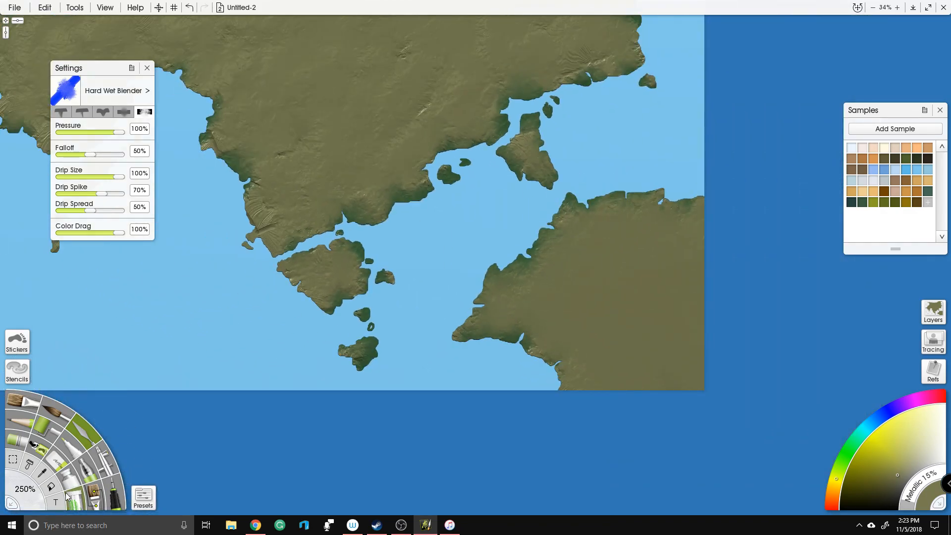
Step: Switch to the Paint Tube and cover the southeastern landmass with a fresh layer of thick olive paint
{"action": "left_click", "coordinate": [76, 480]}
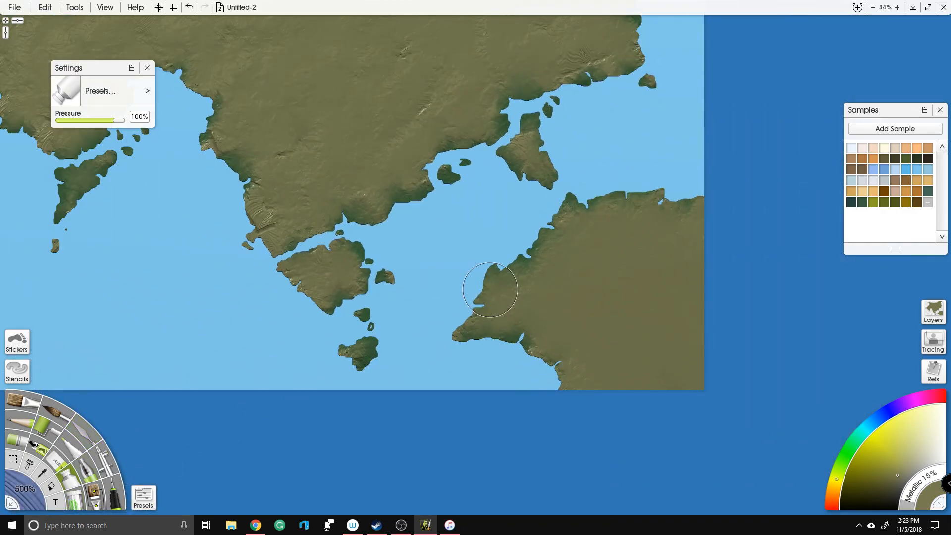
{"action": "mouse_move", "coordinate": [491, 287]}
{"action": "left_mouse_down"}
{"action": "mouse_move", "coordinate": [544, 240]}
{"action": "mouse_move", "coordinate": [633, 210]}
{"action": "mouse_move", "coordinate": [747, 198]}
{"action": "mouse_move", "coordinate": [568, 228]}
{"action": "mouse_move", "coordinate": [484, 321]}
{"action": "mouse_move", "coordinate": [563, 322]}
{"action": "mouse_move", "coordinate": [664, 283]}
{"action": "mouse_move", "coordinate": [710, 305]}
{"action": "mouse_move", "coordinate": [685, 357]}
{"action": "mouse_move", "coordinate": [694, 275]}
{"action": "mouse_move", "coordinate": [592, 357]}
{"action": "mouse_move", "coordinate": [561, 358]}
{"action": "mouse_move", "coordinate": [631, 322]}
{"action": "mouse_move", "coordinate": [768, 335]}
{"action": "left_mouse_up"}
{"action": "mouse_move", "coordinate": [676, 242]}
{"action": "left_mouse_down"}
{"action": "mouse_move", "coordinate": [619, 252]}
{"action": "mouse_move", "coordinate": [570, 277]}
{"action": "mouse_move", "coordinate": [524, 325]}
{"action": "mouse_move", "coordinate": [526, 336]}
{"action": "mouse_move", "coordinate": [587, 296]}
{"action": "mouse_move", "coordinate": [664, 270]}
{"action": "mouse_move", "coordinate": [709, 284]}
{"action": "mouse_move", "coordinate": [566, 296]}
{"action": "mouse_move", "coordinate": [495, 354]}
{"action": "mouse_move", "coordinate": [535, 349]}
{"action": "mouse_move", "coordinate": [690, 378]}
{"action": "left_mouse_up"}
{"action": "mouse_move", "coordinate": [686, 268]}
{"action": "left_mouse_down"}
{"action": "mouse_move", "coordinate": [533, 336]}
{"action": "mouse_move", "coordinate": [781, 352]}
{"action": "mouse_move", "coordinate": [727, 241]}
{"action": "mouse_move", "coordinate": [628, 311]}
{"action": "mouse_move", "coordinate": [752, 268]}
{"action": "mouse_move", "coordinate": [548, 313]}
{"action": "mouse_move", "coordinate": [670, 305]}
{"action": "left_mouse_up"}
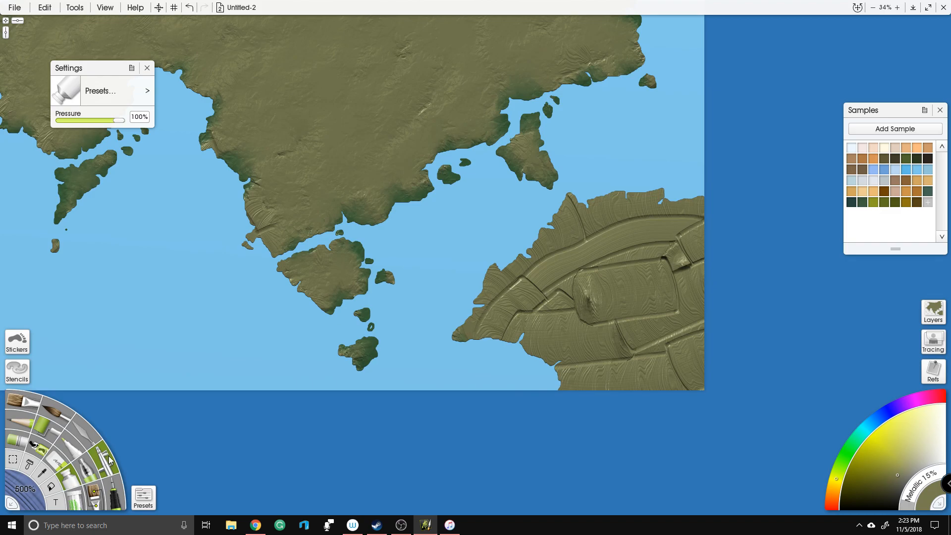
Step: Return to the Hard Wet Blender and blend the fresh paint on the southeastern landmass and the continent's southern peninsula into terrain
{"action": "left_click", "coordinate": [85, 430]}
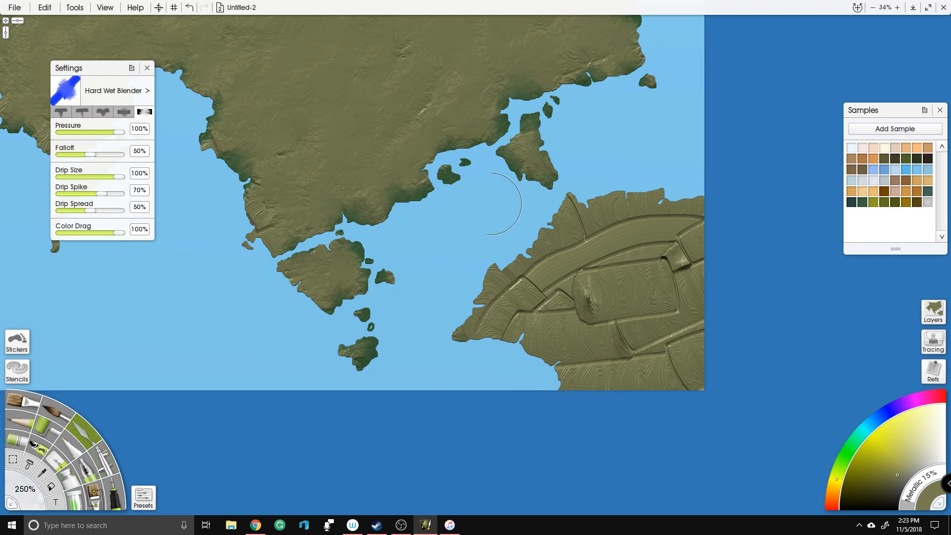
{"action": "mouse_move", "coordinate": [587, 264]}
{"action": "left_mouse_down"}
{"action": "mouse_move", "coordinate": [595, 258]}
{"action": "mouse_move", "coordinate": [579, 297]}
{"action": "mouse_move", "coordinate": [560, 317]}
{"action": "mouse_move", "coordinate": [536, 316]}
{"action": "mouse_move", "coordinate": [592, 333]}
{"action": "mouse_move", "coordinate": [644, 327]}
{"action": "mouse_move", "coordinate": [609, 342]}
{"action": "mouse_move", "coordinate": [685, 285]}
{"action": "mouse_move", "coordinate": [664, 213]}
{"action": "mouse_move", "coordinate": [674, 248]}
{"action": "mouse_move", "coordinate": [638, 223]}
{"action": "mouse_move", "coordinate": [462, 323]}
{"action": "mouse_move", "coordinate": [525, 344]}
{"action": "mouse_move", "coordinate": [565, 382]}
{"action": "mouse_move", "coordinate": [297, 267]}
{"action": "mouse_move", "coordinate": [243, 217]}
{"action": "mouse_move", "coordinate": [268, 233]}
{"action": "left_mouse_up"}
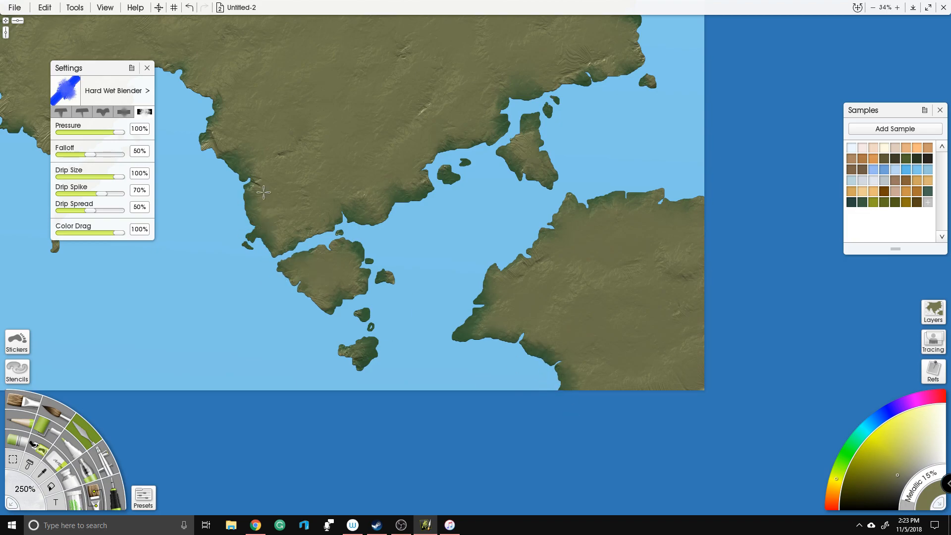
{"action": "scroll", "coordinate": [441, 159], "scroll_direction": "down", "scroll_amount": 3}
{"action": "left_click_drag", "start_coordinate": [522, 243], "coordinate": [526, 261]}
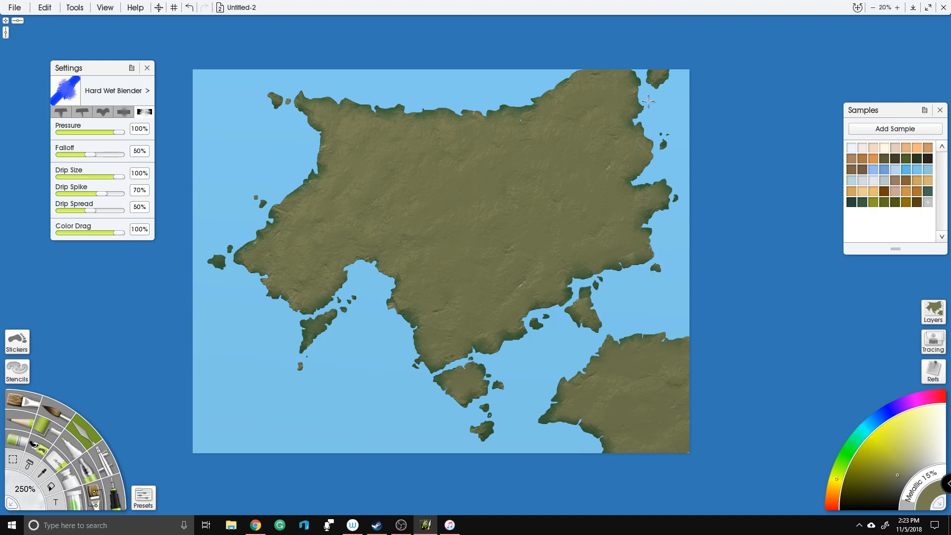
Step: Touch up the blending along the continent's southwestern coast, the western side of its southern peninsula and the eastern islets
{"action": "scroll", "coordinate": [684, 53], "scroll_direction": "up", "scroll_amount": 2}
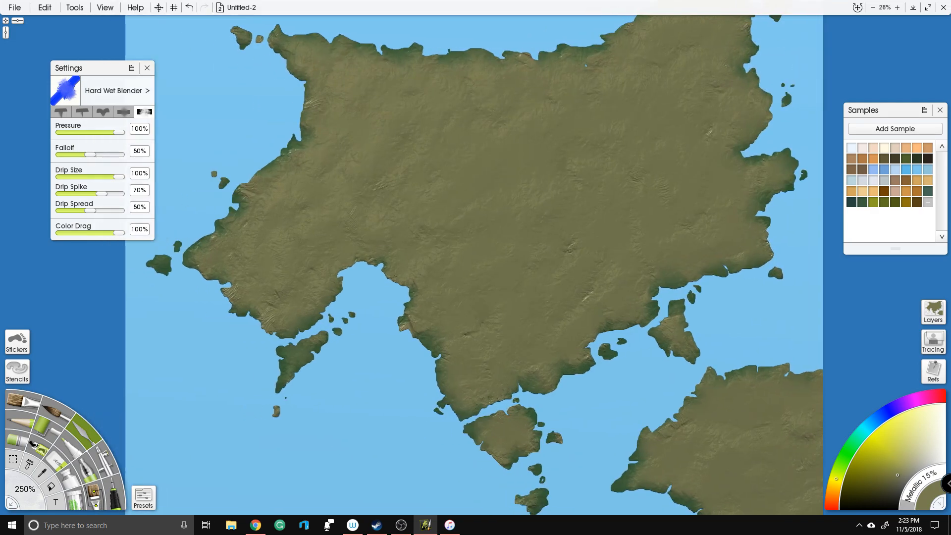
{"action": "left_click_drag", "start_coordinate": [403, 321], "coordinate": [411, 330]}
{"action": "mouse_move", "coordinate": [290, 337]}
{"action": "left_mouse_down"}
{"action": "mouse_move", "coordinate": [254, 341]}
{"action": "mouse_move", "coordinate": [228, 321]}
{"action": "left_mouse_up"}
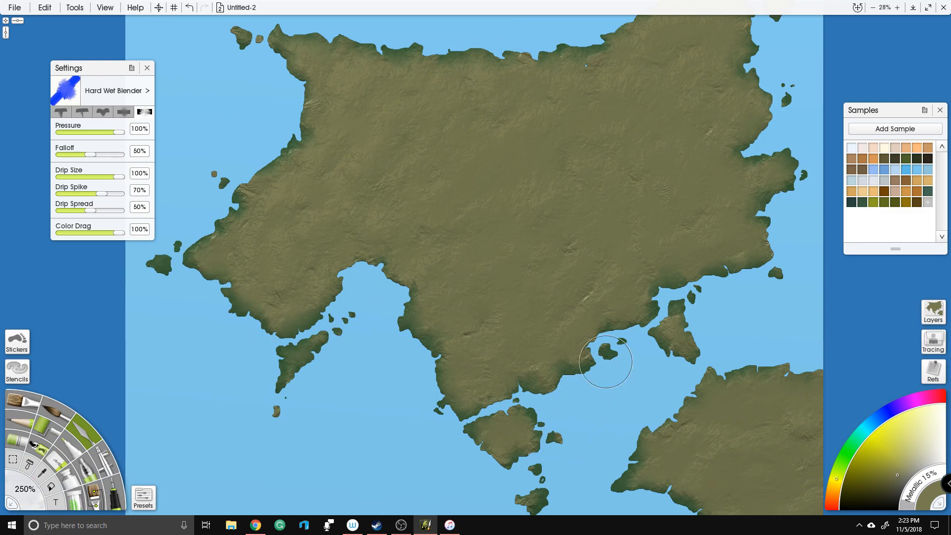
{"action": "left_click_drag", "start_coordinate": [775, 292], "coordinate": [764, 272]}
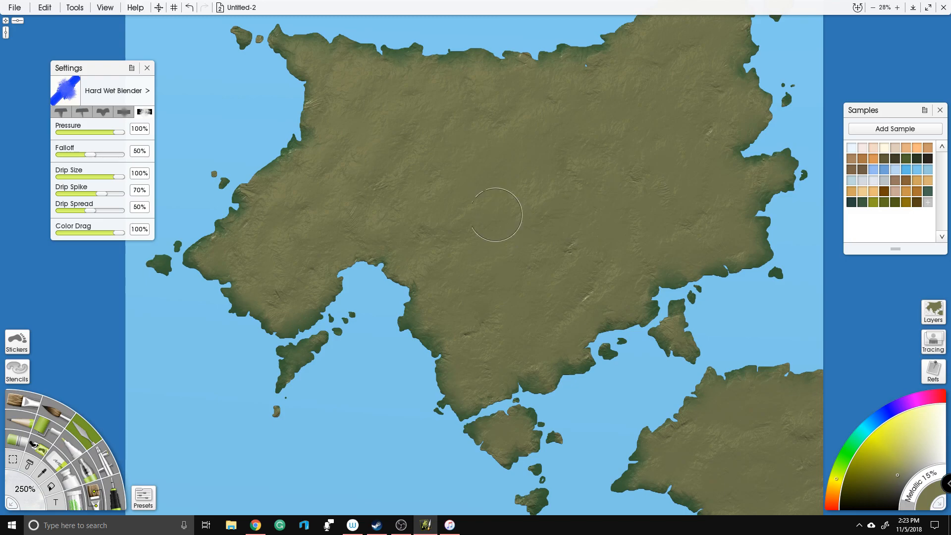
{"action": "scroll", "coordinate": [507, 220], "scroll_direction": "down", "scroll_amount": 2}
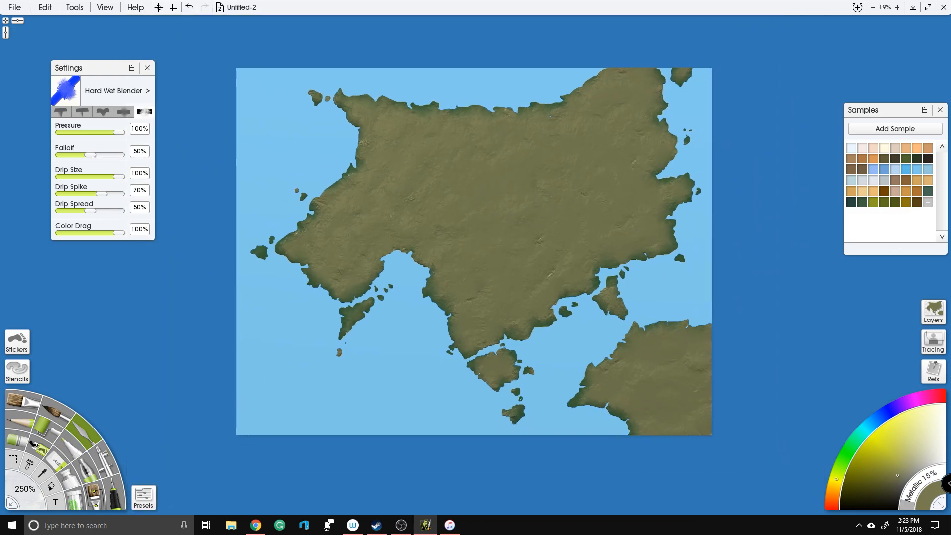
{"action": "scroll", "coordinate": [494, 196], "scroll_direction": "up", "scroll_amount": 1}
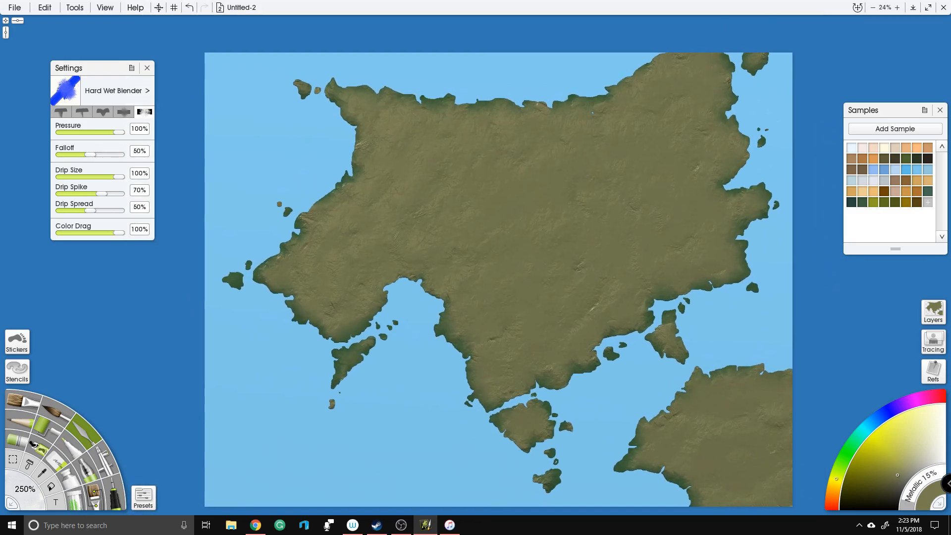
Step: Switch to the Paint Tube, try a 50% tool size and set it to 100%
{"action": "left_click", "coordinate": [73, 486]}
{"action": "left_click", "coordinate": [34, 498]}
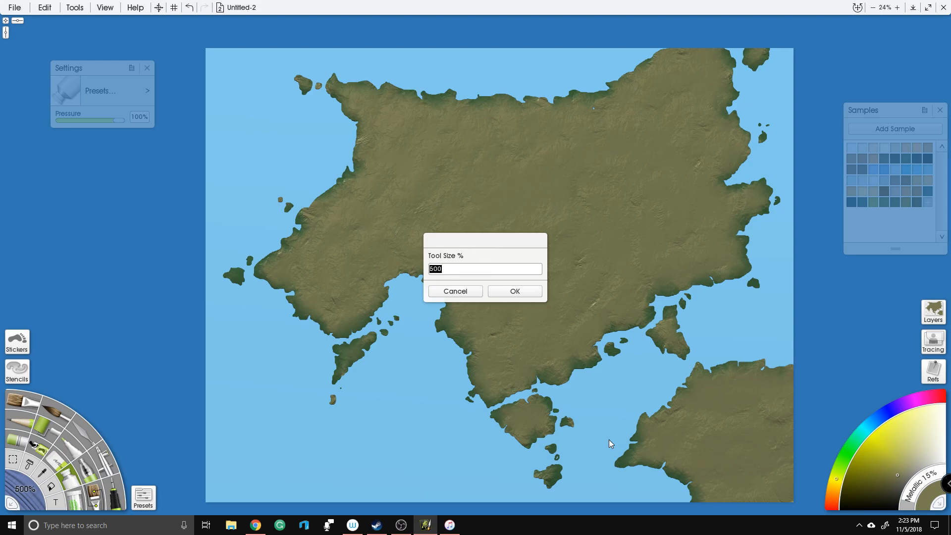
{"action": "type", "text": "50"}
{"action": "key", "text": "Return"}
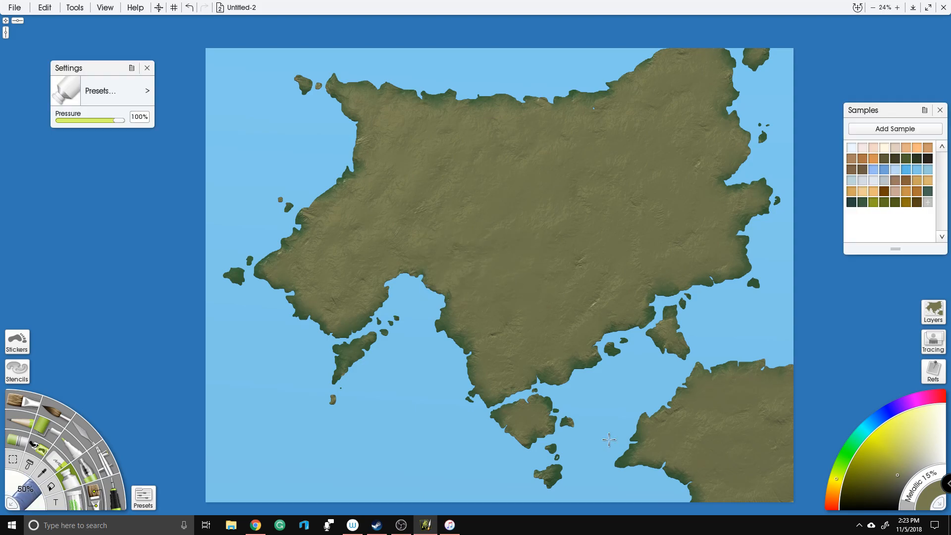
{"action": "scroll", "coordinate": [503, 241], "scroll_direction": "up", "scroll_amount": 3}
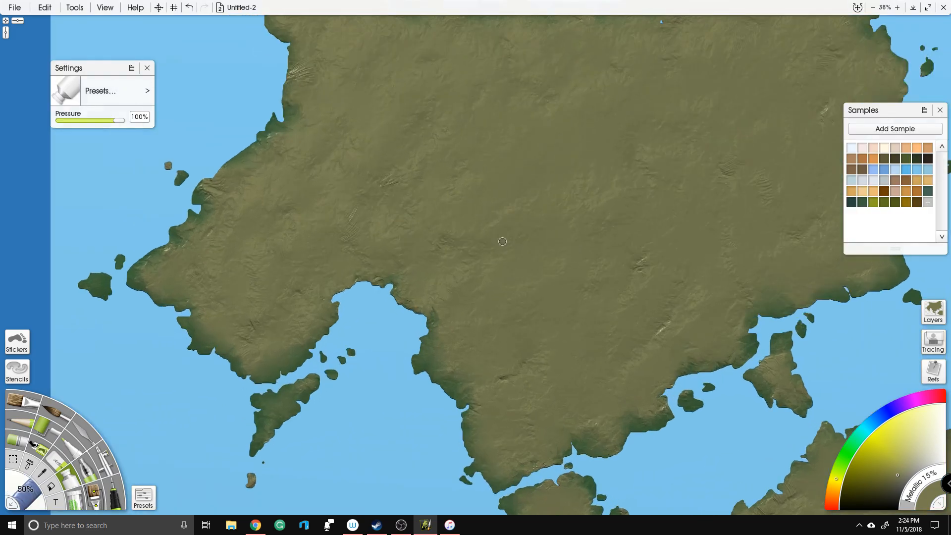
{"action": "left_click", "coordinate": [19, 497]}
{"action": "type", "text": "100"}
{"action": "key", "text": "Return"}
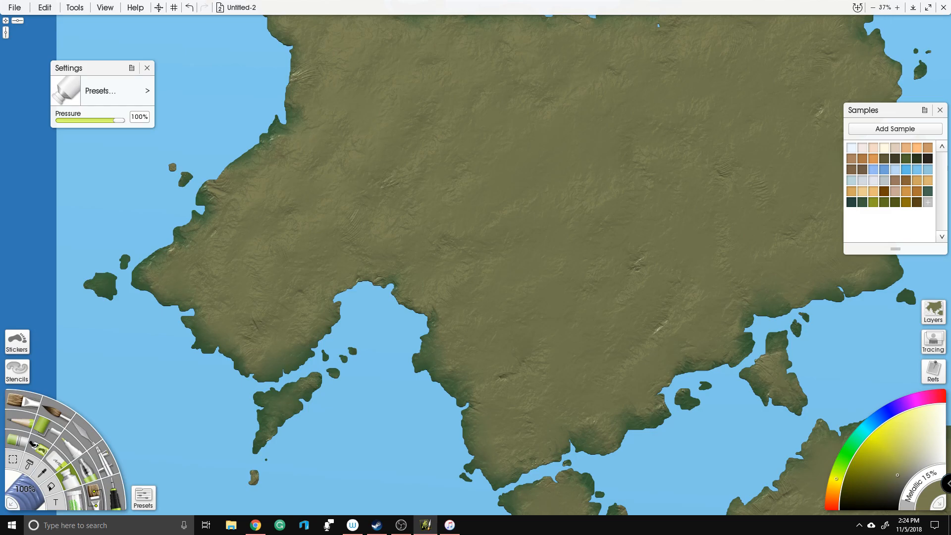
{"action": "scroll", "coordinate": [582, 280], "scroll_direction": "down", "scroll_amount": 4}
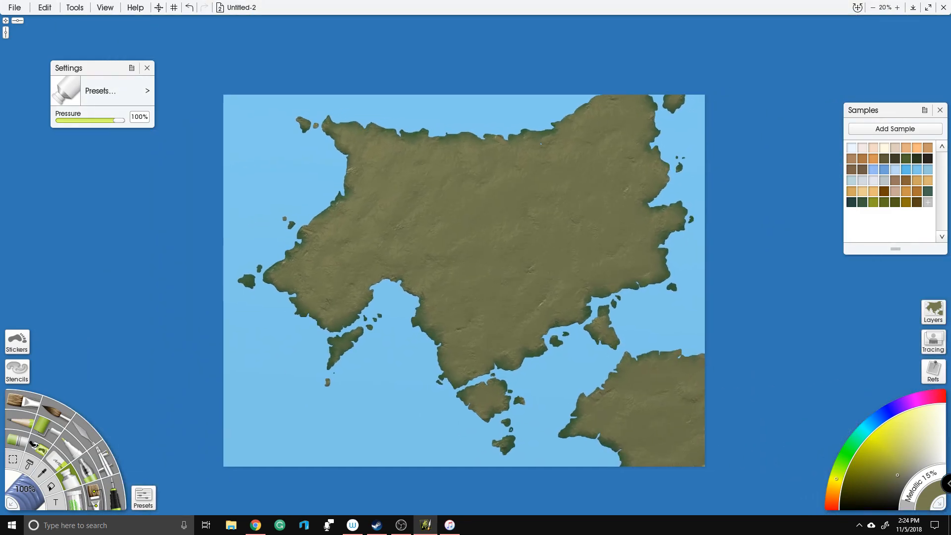
Step: Add a new layer above the land, choose a dark red colour and switch to the Ink Pen
{"action": "left_click", "coordinate": [943, 312]}
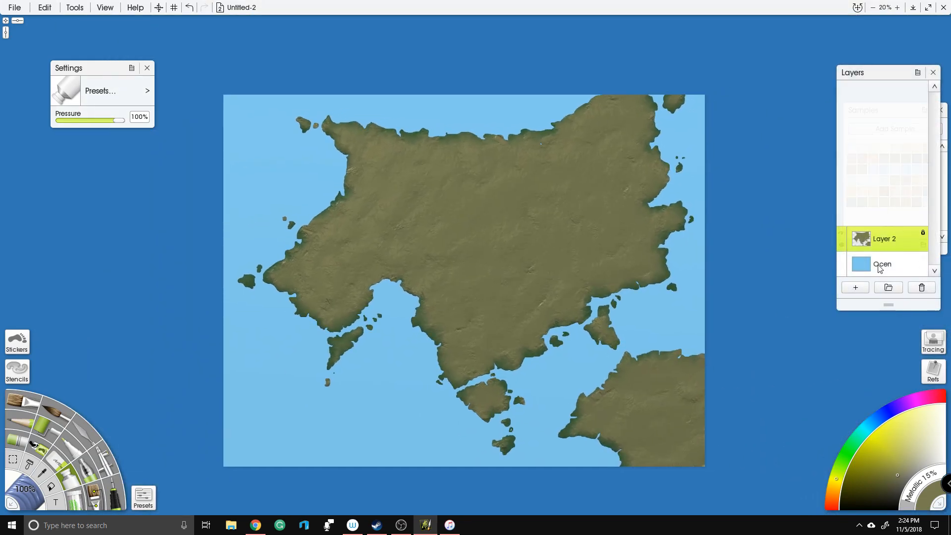
{"action": "left_click", "coordinate": [857, 287]}
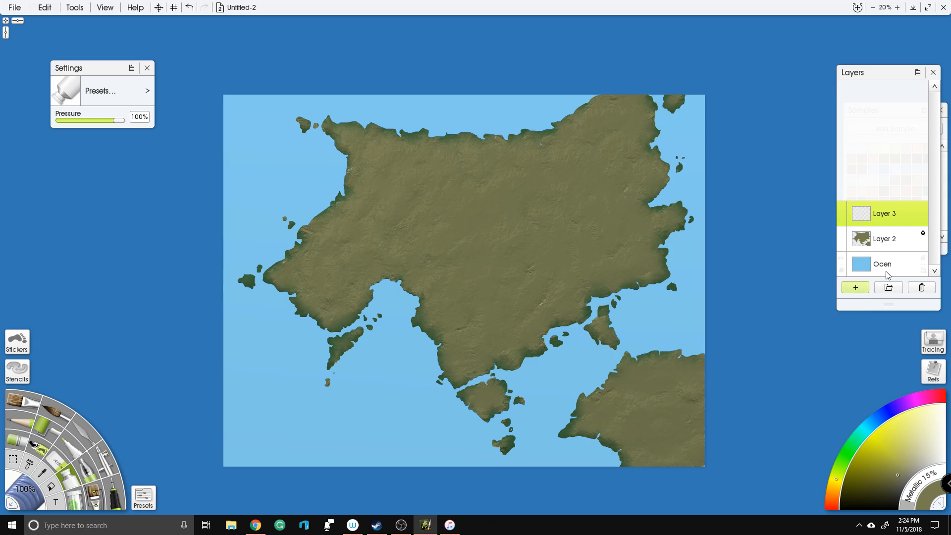
{"action": "left_click", "coordinate": [941, 397]}
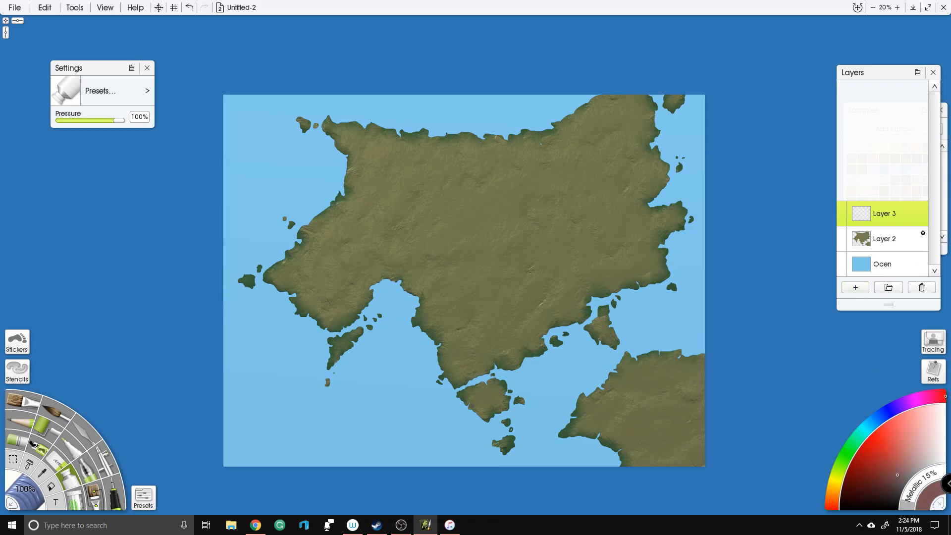
{"action": "left_click", "coordinate": [113, 496]}
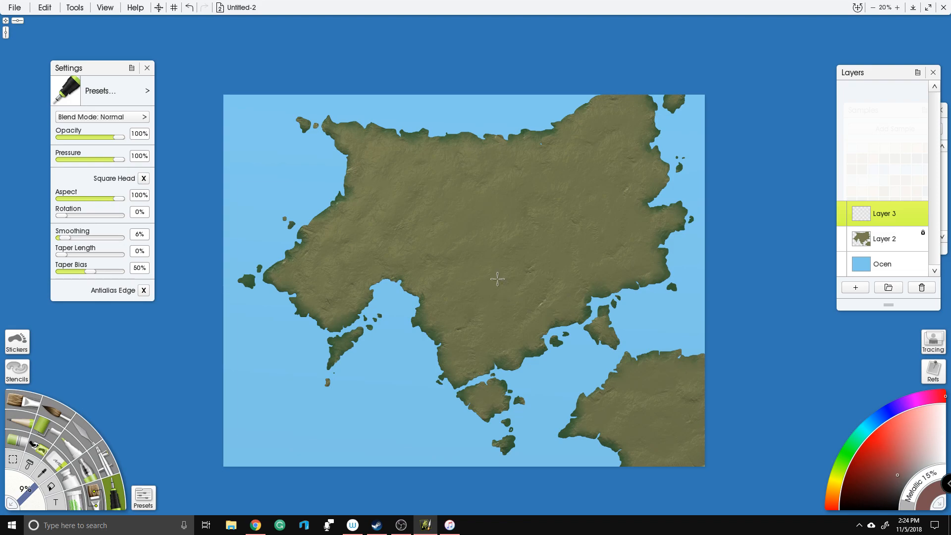
{"action": "left_click_drag", "start_coordinate": [471, 303], "coordinate": [474, 266]}
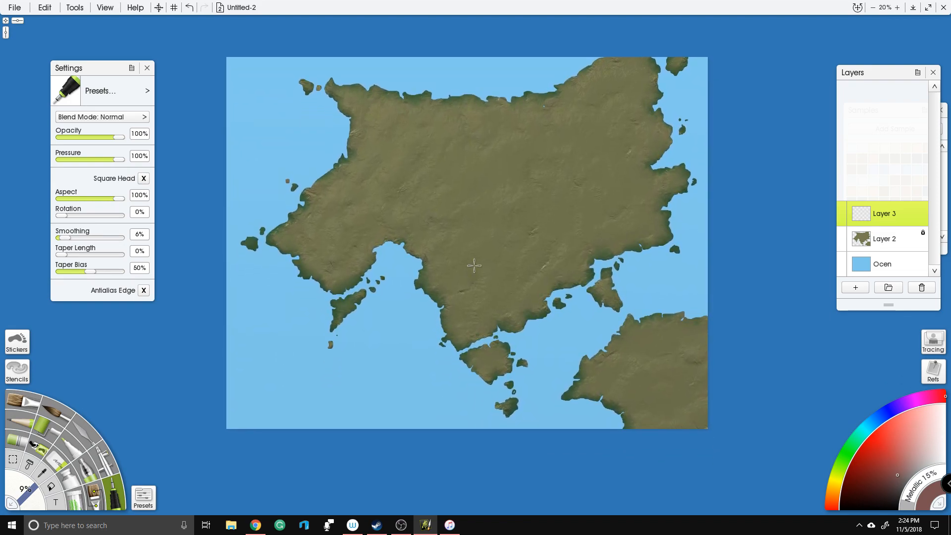
{"action": "right_click", "coordinate": [473, 263]}
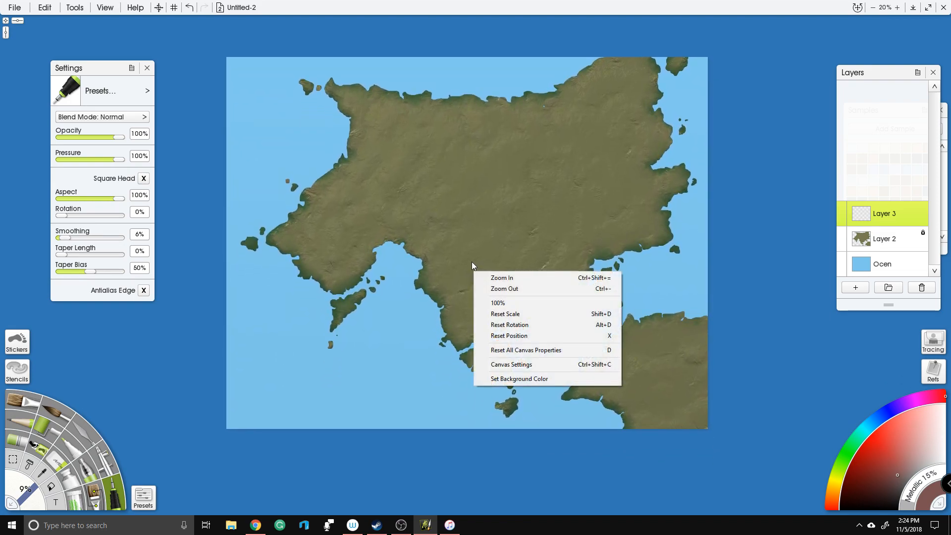
{"action": "left_click", "coordinate": [506, 165]}
Step: Handwrite "Hot" in the north and "Cold" in the south, and draw three horizontal lines across the map
{"action": "left_click_drag", "start_coordinate": [468, 87], "coordinate": [480, 125]}
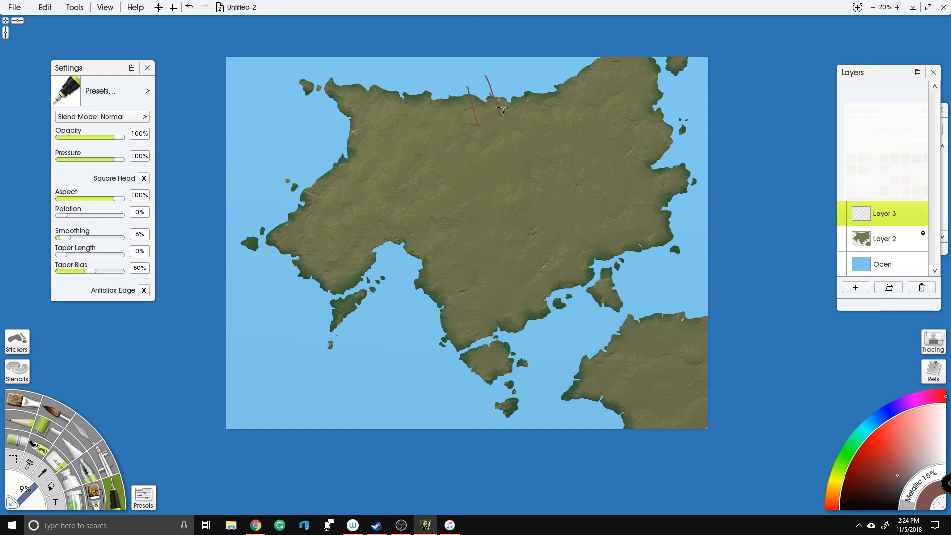
{"action": "left_click_drag", "start_coordinate": [504, 405], "coordinate": [579, 395]}
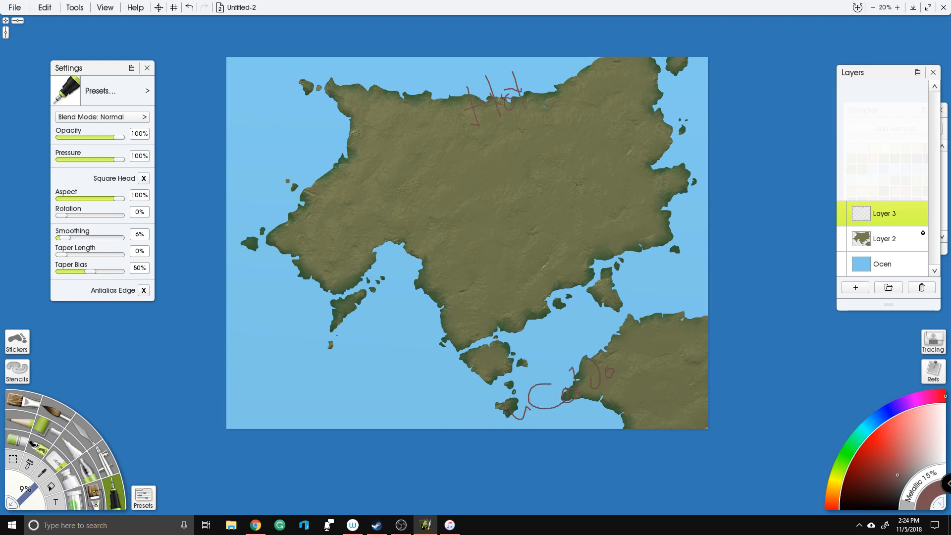
{"action": "left_click_drag", "start_coordinate": [211, 110], "coordinate": [712, 101]}
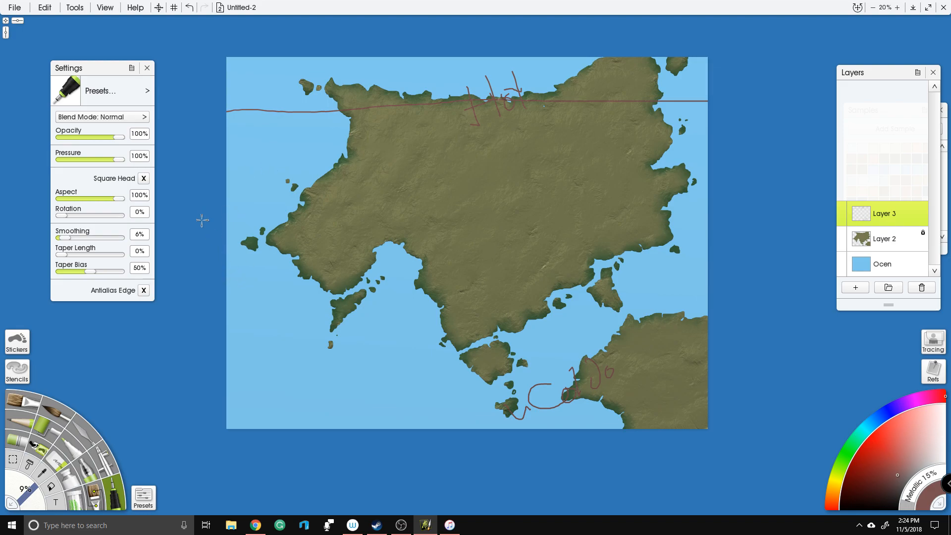
{"action": "left_click_drag", "start_coordinate": [230, 251], "coordinate": [794, 240]}
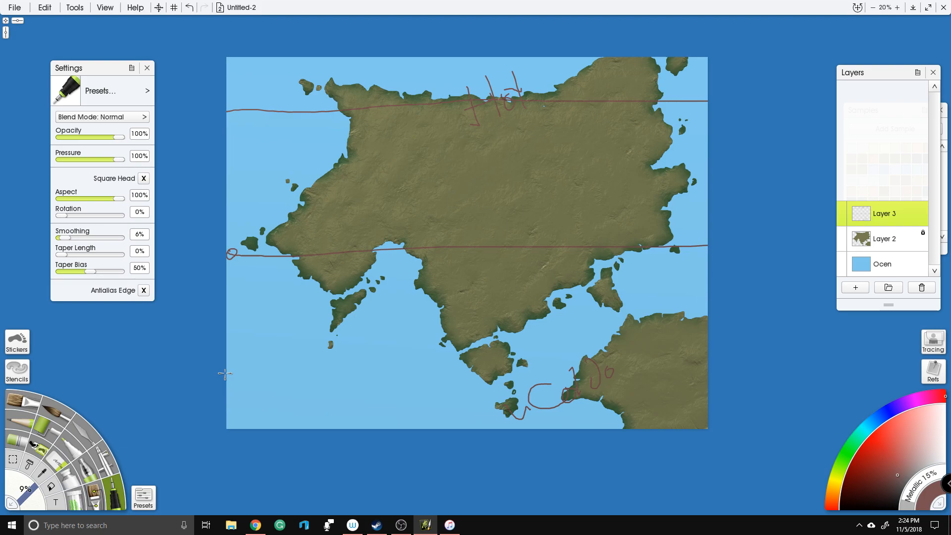
{"action": "left_click_drag", "start_coordinate": [230, 382], "coordinate": [801, 388]}
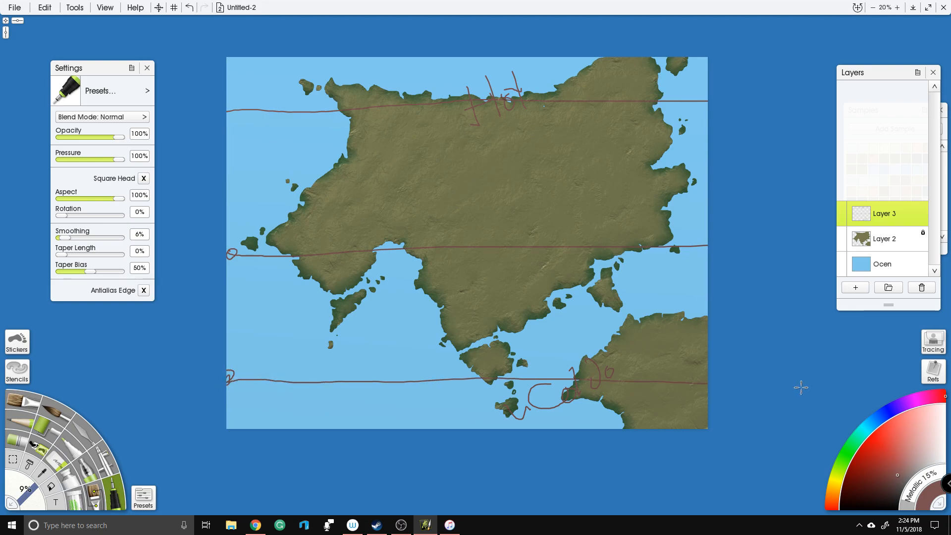
Step: Draw three curved circulation arrows with inner spirals across the band between the northern and middle lines
{"action": "left_click_drag", "start_coordinate": [292, 130], "coordinate": [288, 198]}
{"action": "left_click_drag", "start_coordinate": [375, 163], "coordinate": [382, 171]}
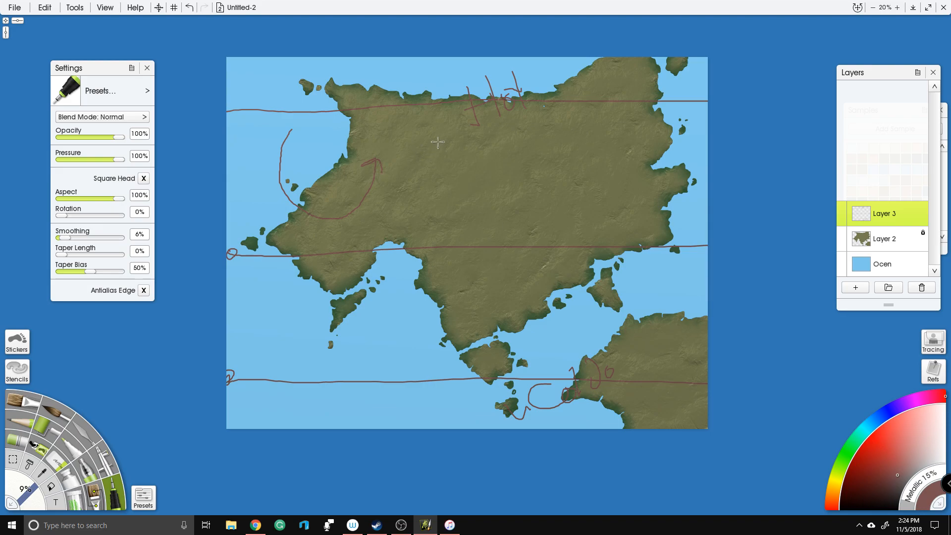
{"action": "mouse_move", "coordinate": [432, 190]}
{"action": "left_mouse_down"}
{"action": "mouse_move", "coordinate": [502, 208]}
{"action": "mouse_move", "coordinate": [520, 146]}
{"action": "left_mouse_up"}
{"action": "mouse_move", "coordinate": [599, 140]}
{"action": "left_mouse_down"}
{"action": "mouse_move", "coordinate": [632, 225]}
{"action": "mouse_move", "coordinate": [695, 173]}
{"action": "mouse_move", "coordinate": [647, 119]}
{"action": "mouse_move", "coordinate": [618, 163]}
{"action": "mouse_move", "coordinate": [651, 172]}
{"action": "left_mouse_up"}
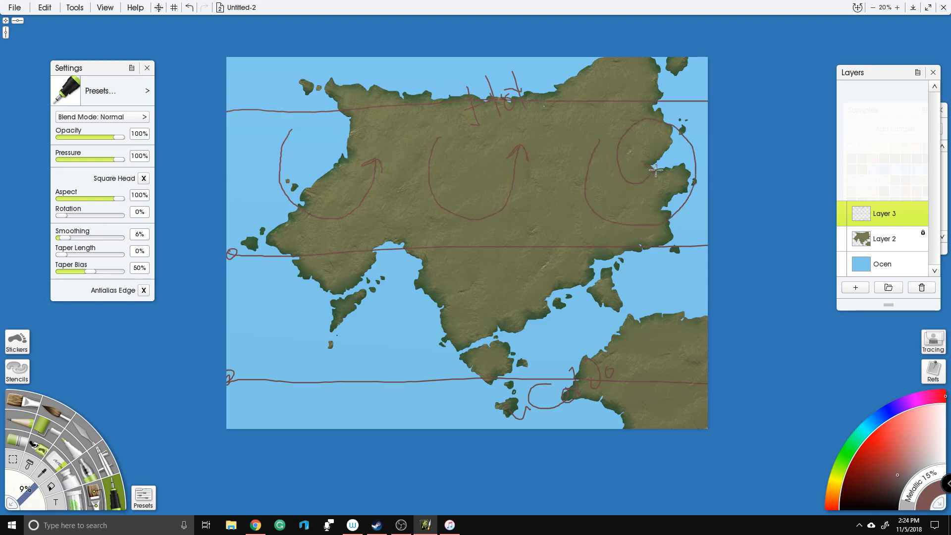
{"action": "mouse_move", "coordinate": [521, 135]}
{"action": "left_mouse_down"}
{"action": "mouse_move", "coordinate": [477, 130]}
{"action": "mouse_move", "coordinate": [492, 164]}
{"action": "left_mouse_up"}
{"action": "left_click_drag", "start_coordinate": [337, 145], "coordinate": [341, 161]}
Step: Draw three curling circulation swirls across the band between the middle and southern lines
{"action": "mouse_move", "coordinate": [681, 331]}
{"action": "left_mouse_down"}
{"action": "mouse_move", "coordinate": [622, 286]}
{"action": "mouse_move", "coordinate": [656, 346]}
{"action": "mouse_move", "coordinate": [645, 328]}
{"action": "left_mouse_up"}
{"action": "mouse_move", "coordinate": [532, 349]}
{"action": "left_mouse_down"}
{"action": "mouse_move", "coordinate": [479, 281]}
{"action": "mouse_move", "coordinate": [456, 351]}
{"action": "mouse_move", "coordinate": [491, 315]}
{"action": "left_mouse_up"}
{"action": "mouse_move", "coordinate": [382, 358]}
{"action": "left_mouse_down"}
{"action": "mouse_move", "coordinate": [378, 322]}
{"action": "mouse_move", "coordinate": [283, 310]}
{"action": "mouse_move", "coordinate": [326, 372]}
{"action": "mouse_move", "coordinate": [345, 328]}
{"action": "left_mouse_up"}
Step: Handwrite "Jet" on the horizontal lines and hide the annotation layer
{"action": "mouse_move", "coordinate": [468, 234]}
{"action": "left_mouse_down"}
{"action": "mouse_move", "coordinate": [487, 255]}
{"action": "mouse_move", "coordinate": [510, 240]}
{"action": "left_mouse_up"}
{"action": "mouse_move", "coordinate": [459, 373]}
{"action": "left_mouse_down"}
{"action": "mouse_move", "coordinate": [446, 396]}
{"action": "mouse_move", "coordinate": [496, 374]}
{"action": "left_mouse_up"}
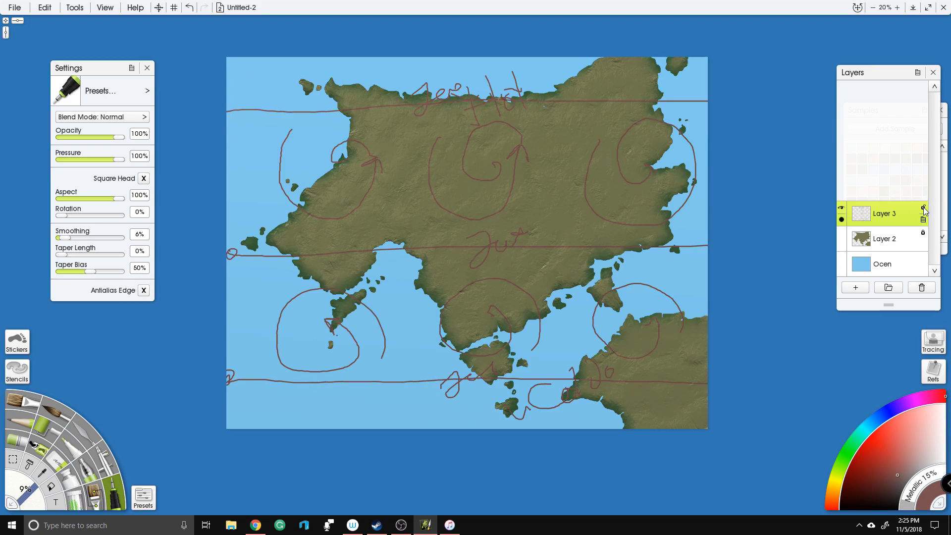
{"action": "left_click", "coordinate": [842, 208]}
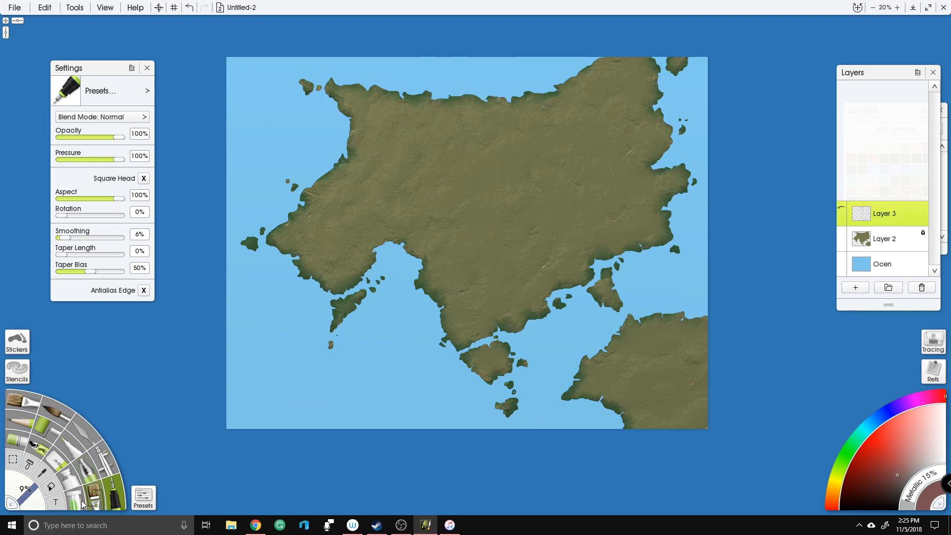
Step: Choose the Paint Tube and set its size to 250%
{"action": "left_click", "coordinate": [82, 478]}
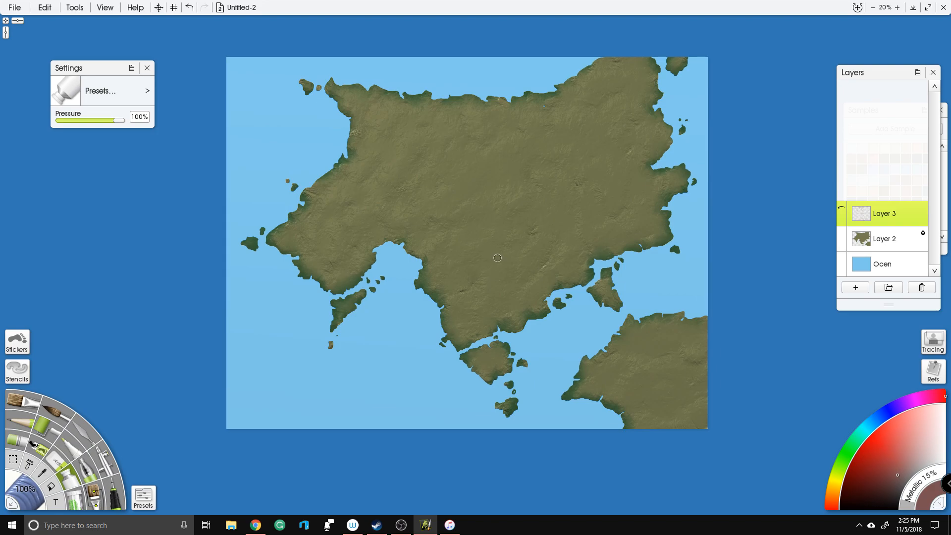
{"action": "left_click", "coordinate": [15, 485]}
{"action": "type", "text": "250"}
{"action": "key", "text": "Return"}
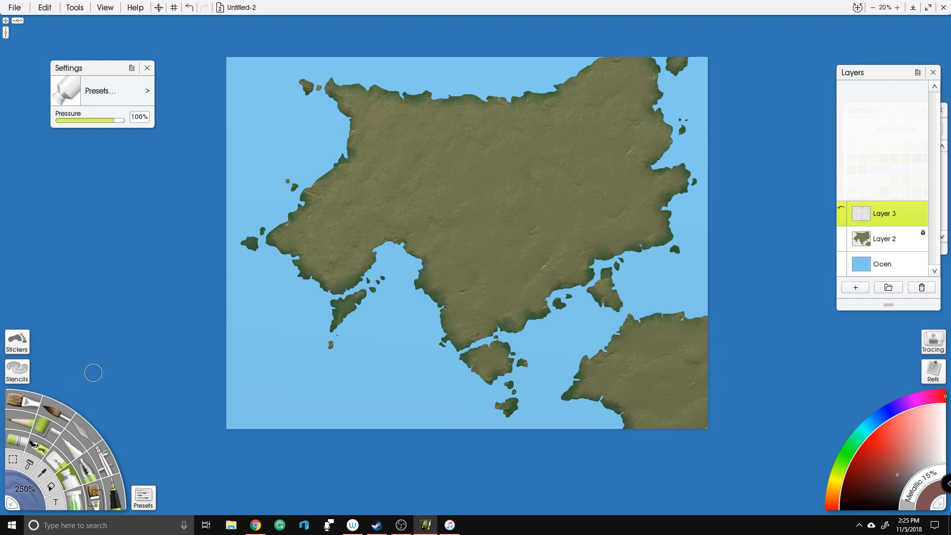
Step: Sample the olive colour from the central land, add it to the saved samples, and close the layer list
{"action": "left_click", "coordinate": [42, 473]}
{"action": "left_click", "coordinate": [480, 253]}
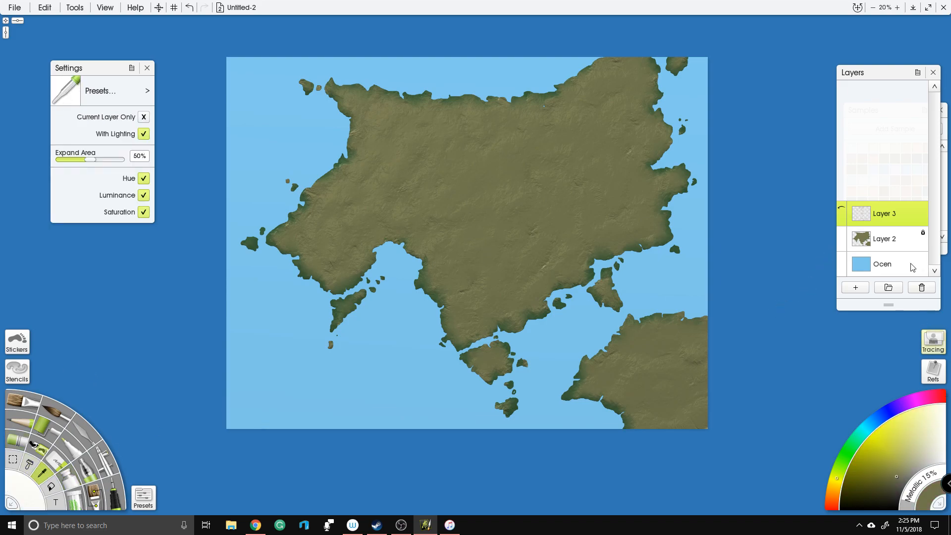
{"action": "left_click_drag", "start_coordinate": [906, 74], "coordinate": [823, 63]}
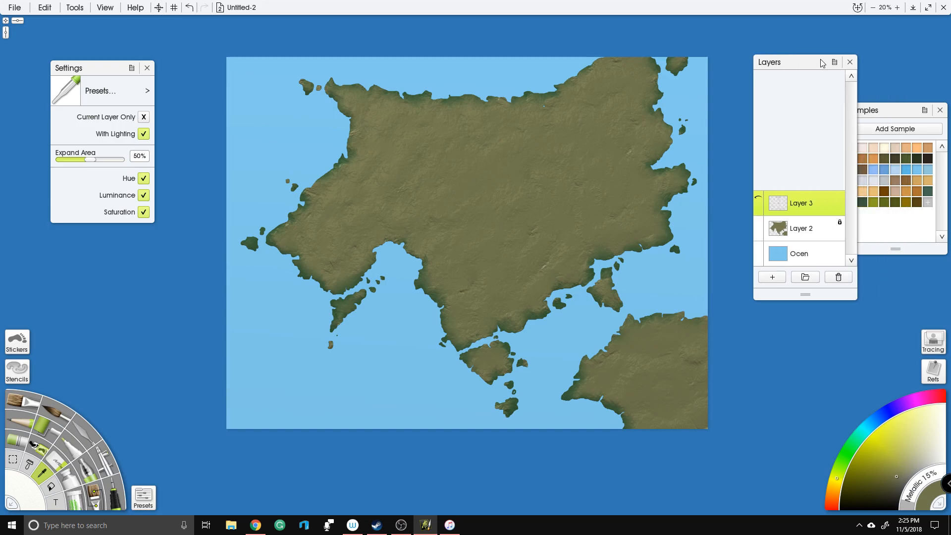
{"action": "left_click", "coordinate": [885, 128]}
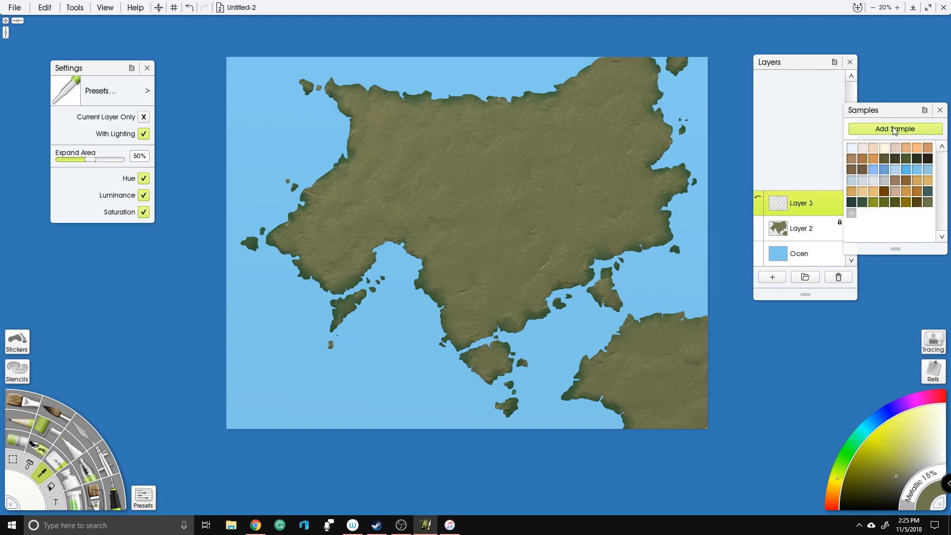
{"action": "left_click", "coordinate": [851, 62]}
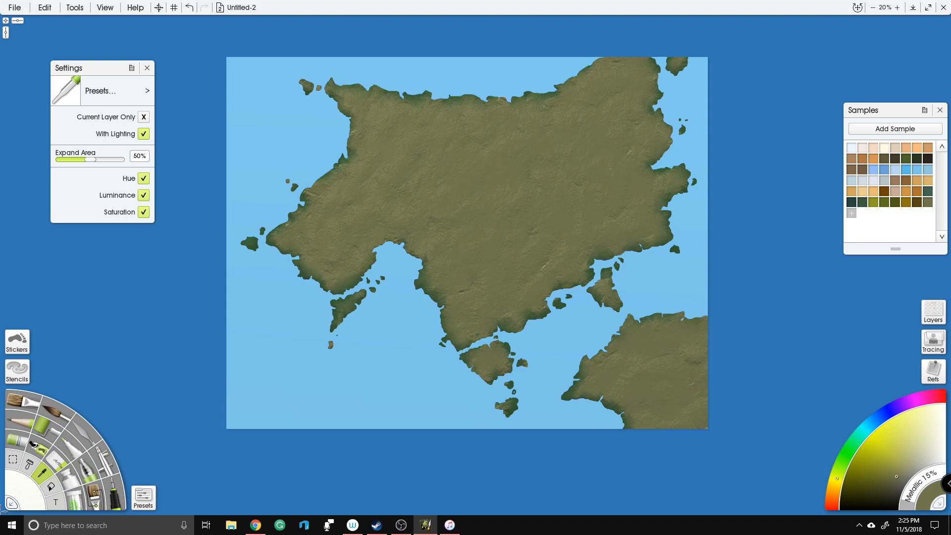
Step: Return to the Paint Tube, reopen the layer list and make Layer 2 the active layer
{"action": "left_click", "coordinate": [68, 485]}
{"action": "scroll", "coordinate": [599, 212], "scroll_direction": "up", "scroll_amount": 2}
{"action": "scroll", "coordinate": [484, 258], "scroll_direction": "down", "scroll_amount": 2}
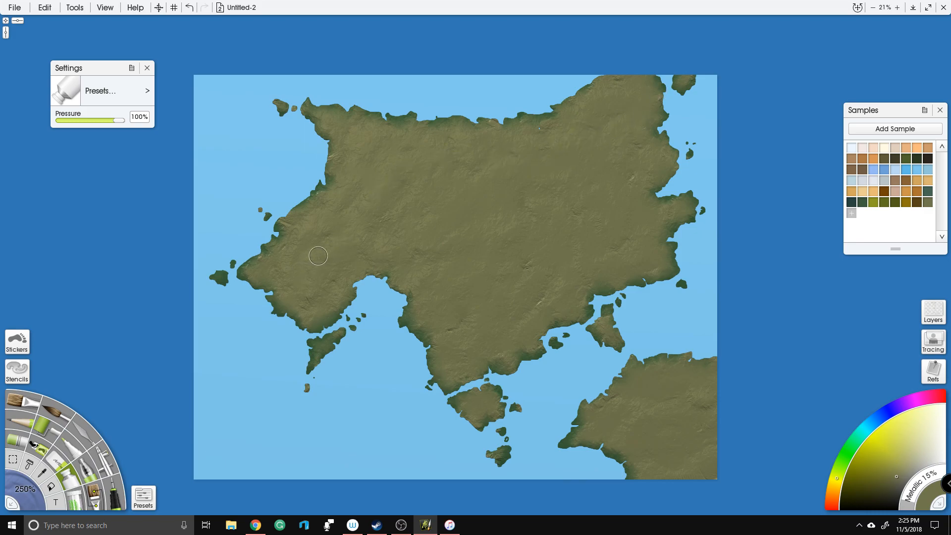
{"action": "left_click", "coordinate": [313, 275]}
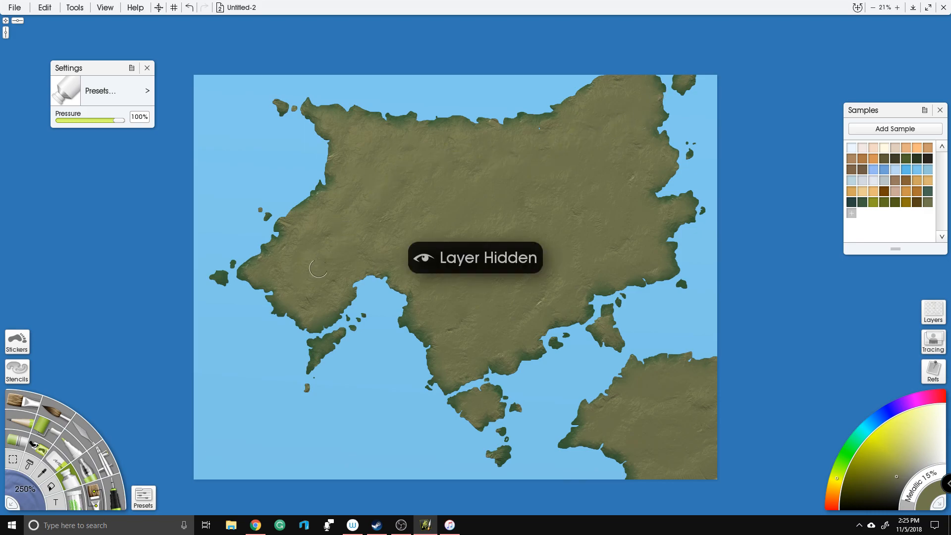
{"action": "left_click", "coordinate": [934, 312]}
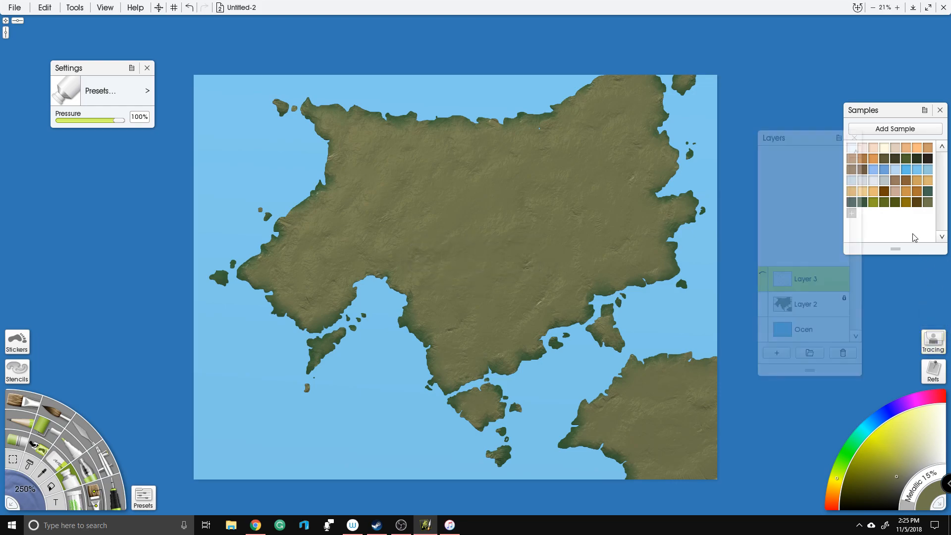
{"action": "left_click", "coordinate": [806, 304]}
Step: Lay a chain of olive paint dabs from the western peninsula northeast across the mainland's northwest as a mountain range
{"action": "left_click", "coordinate": [297, 271]}
{"action": "left_click", "coordinate": [311, 262]}
{"action": "left_click", "coordinate": [313, 240]}
{"action": "mouse_move", "coordinate": [317, 250]}
{"action": "left_mouse_down"}
{"action": "mouse_move", "coordinate": [336, 241]}
{"action": "mouse_move", "coordinate": [376, 190]}
{"action": "left_mouse_up"}
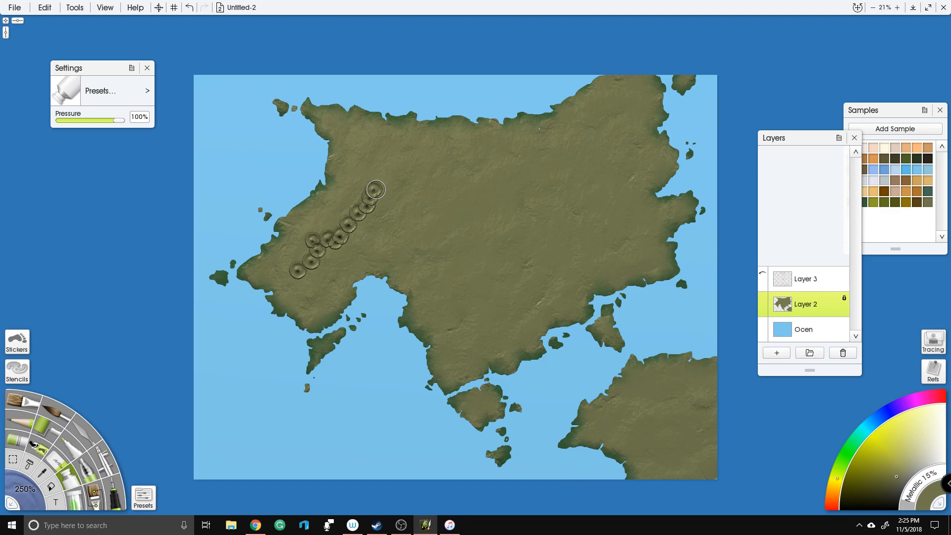
{"action": "mouse_move", "coordinate": [376, 189]}
{"action": "left_mouse_down"}
{"action": "mouse_move", "coordinate": [373, 175]}
{"action": "mouse_move", "coordinate": [381, 181]}
{"action": "mouse_move", "coordinate": [411, 165]}
{"action": "mouse_move", "coordinate": [450, 170]}
{"action": "left_mouse_up"}
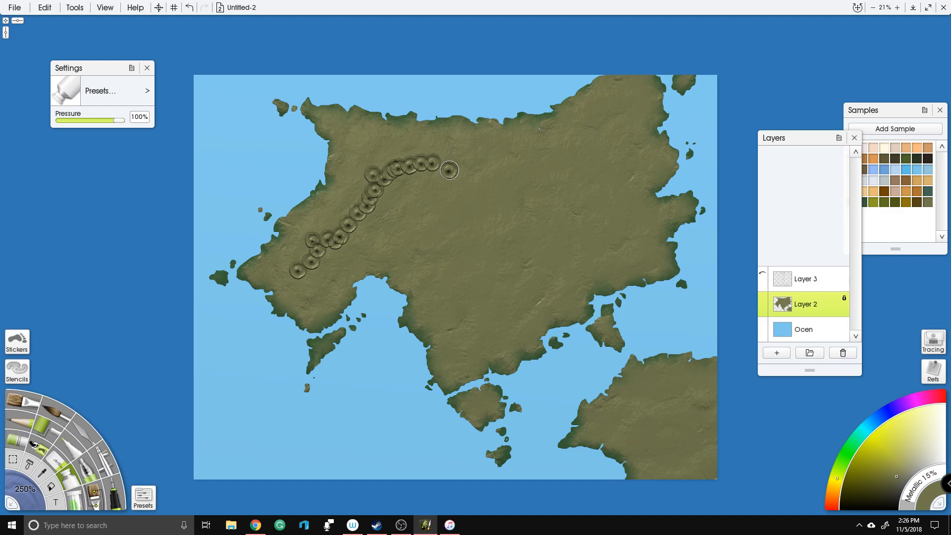
Step: Lay a second chain of paint dabs toward the northeastern coast, and add spurs to the northwestern range and the second range
{"action": "left_click", "coordinate": [444, 160]}
{"action": "left_click", "coordinate": [494, 156]}
{"action": "left_click", "coordinate": [516, 161]}
{"action": "mouse_move", "coordinate": [507, 158]}
{"action": "left_mouse_down"}
{"action": "mouse_move", "coordinate": [559, 153]}
{"action": "mouse_move", "coordinate": [599, 106]}
{"action": "mouse_move", "coordinate": [657, 98]}
{"action": "mouse_move", "coordinate": [620, 97]}
{"action": "left_mouse_up"}
{"action": "left_click", "coordinate": [657, 98]}
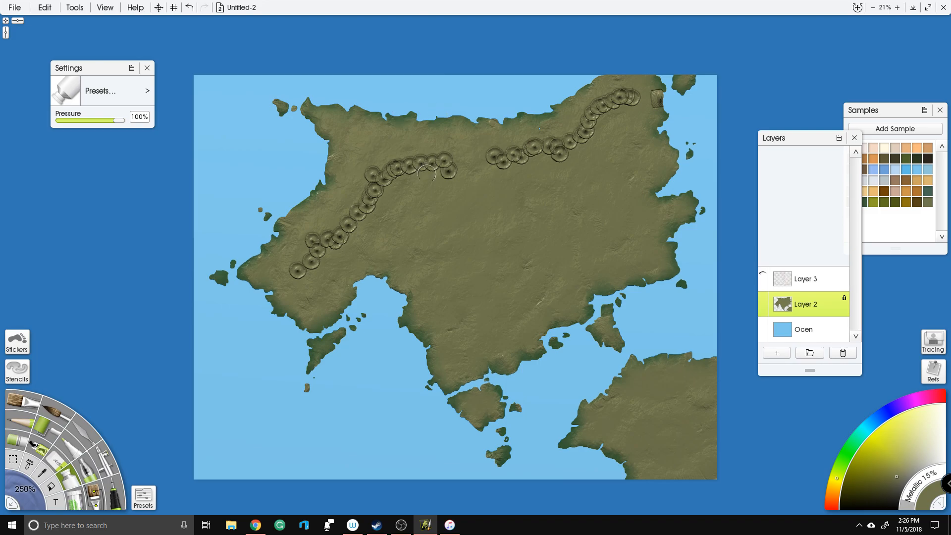
{"action": "mouse_move", "coordinate": [348, 132]}
{"action": "left_mouse_down"}
{"action": "mouse_move", "coordinate": [368, 143]}
{"action": "mouse_move", "coordinate": [370, 170]}
{"action": "left_mouse_up"}
{"action": "mouse_move", "coordinate": [448, 214]}
{"action": "left_mouse_down"}
{"action": "mouse_move", "coordinate": [474, 202]}
{"action": "mouse_move", "coordinate": [493, 166]}
{"action": "mouse_move", "coordinate": [512, 173]}
{"action": "left_mouse_up"}
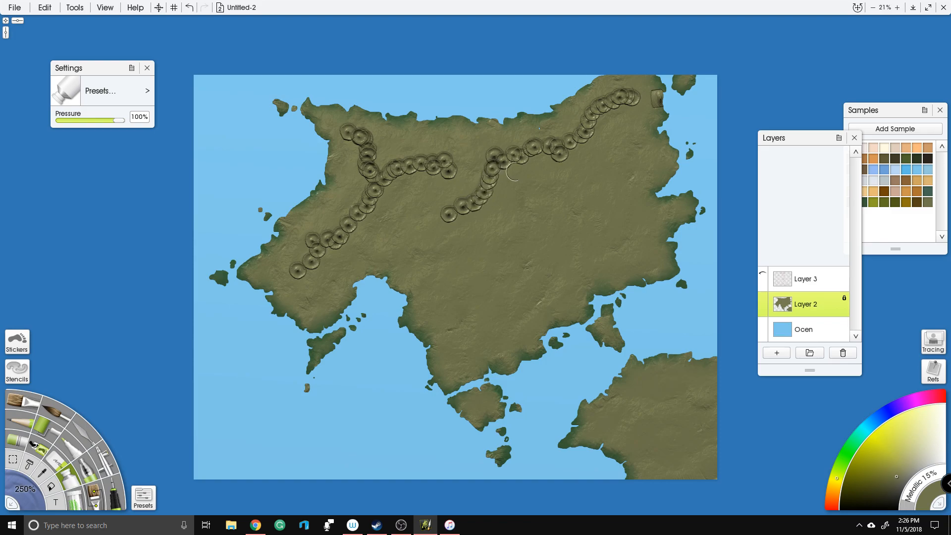
Step: Try a short dab ridge in the mainland's east-centre and small spurs off the northeastern range
{"action": "left_click_drag", "start_coordinate": [553, 254], "coordinate": [578, 224]}
{"action": "left_click", "coordinate": [592, 213]}
{"action": "mouse_move", "coordinate": [595, 136]}
{"action": "left_mouse_down"}
{"action": "mouse_move", "coordinate": [589, 165]}
{"action": "mouse_move", "coordinate": [597, 113]}
{"action": "mouse_move", "coordinate": [577, 135]}
{"action": "mouse_move", "coordinate": [597, 132]}
{"action": "mouse_move", "coordinate": [624, 155]}
{"action": "mouse_move", "coordinate": [596, 125]}
{"action": "left_mouse_up"}
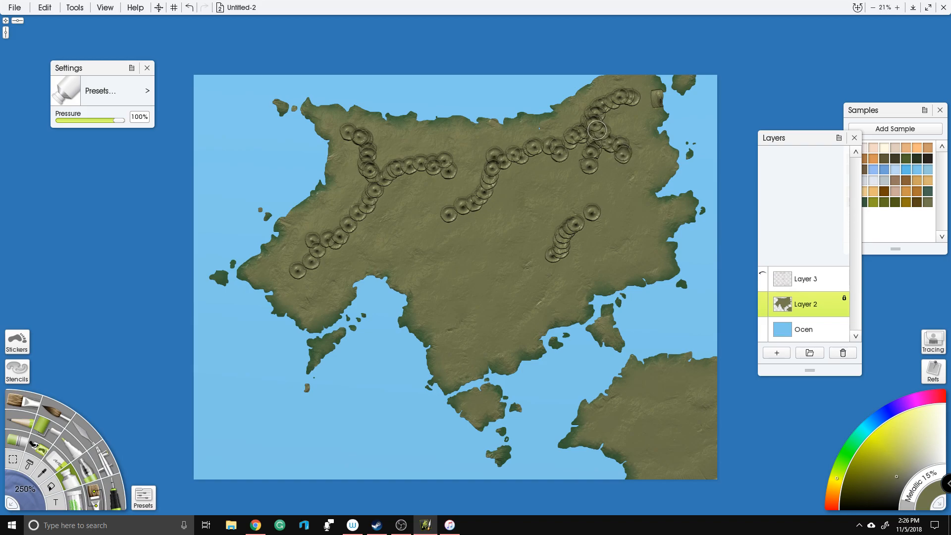
Step: Try more dabs on the northeastern range and two diagonal dab ridges across the mainland's south
{"action": "left_click_drag", "start_coordinate": [557, 159], "coordinate": [559, 135]}
{"action": "mouse_move", "coordinate": [426, 317]}
{"action": "left_mouse_down"}
{"action": "mouse_move", "coordinate": [448, 281]}
{"action": "mouse_move", "coordinate": [465, 281]}
{"action": "left_mouse_up"}
{"action": "left_click_drag", "start_coordinate": [466, 346], "coordinate": [452, 371]}
{"action": "left_click", "coordinate": [453, 371]}
{"action": "left_click", "coordinate": [465, 361]}
{"action": "left_click", "coordinate": [475, 346]}
{"action": "left_click", "coordinate": [483, 341]}
{"action": "left_click", "coordinate": [505, 326]}
{"action": "left_click", "coordinate": [477, 340]}
{"action": "left_click", "coordinate": [472, 347]}
{"action": "left_click_drag", "start_coordinate": [495, 337], "coordinate": [509, 321]}
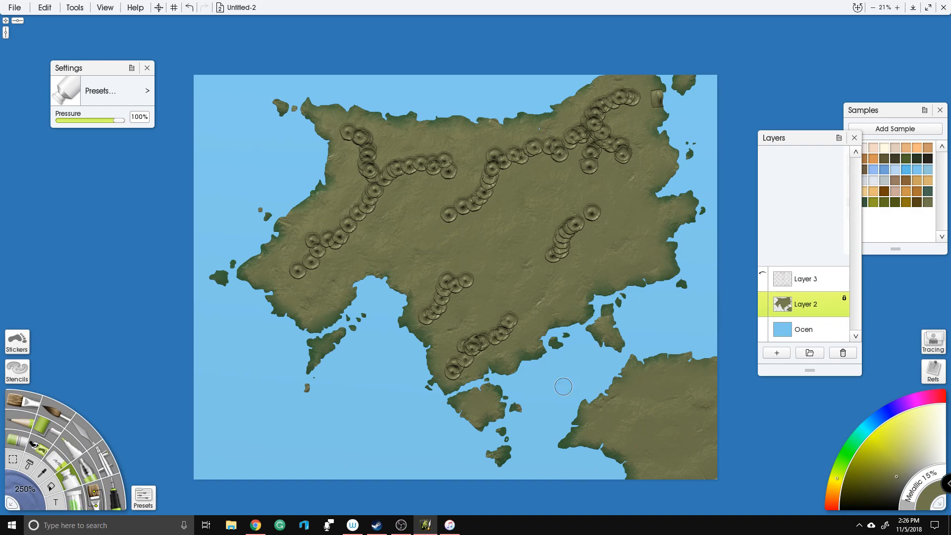
Step: Undo the southern dab ridges and the latest dabs on the northeastern range
{"action": "key", "text": "ctrl+z"}
{"action": "key", "text": "ctrl+z"}
{"action": "key", "text": "ctrl+z"}
{"action": "key", "text": "ctrl+z"}
{"action": "key", "text": "ctrl+z"}
{"action": "key", "text": "ctrl+z"}
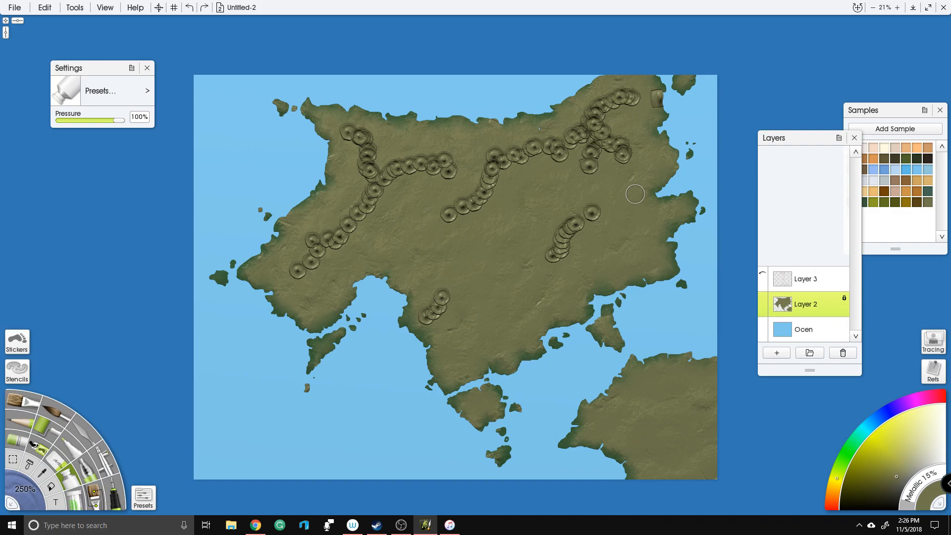
{"action": "key", "text": "ctrl+z"}
{"action": "key", "text": "ctrl+z"}
{"action": "key", "text": "ctrl+z"}
{"action": "key", "text": "ctrl+z"}
{"action": "key", "text": "ctrl+z"}
{"action": "key", "text": "ctrl+z"}
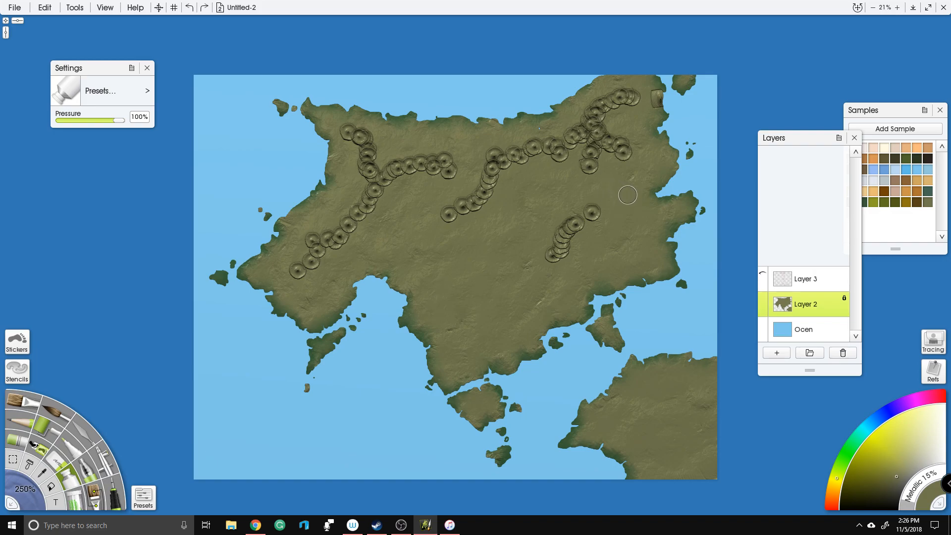
Step: Lay paint dabs for an eastern spur off the northeastern range, the southeastern landmass, the southern islands and the mainland's southern tip
{"action": "mouse_move", "coordinate": [586, 152]}
{"action": "left_mouse_down"}
{"action": "mouse_move", "coordinate": [573, 154]}
{"action": "mouse_move", "coordinate": [623, 185]}
{"action": "mouse_move", "coordinate": [575, 160]}
{"action": "left_mouse_up"}
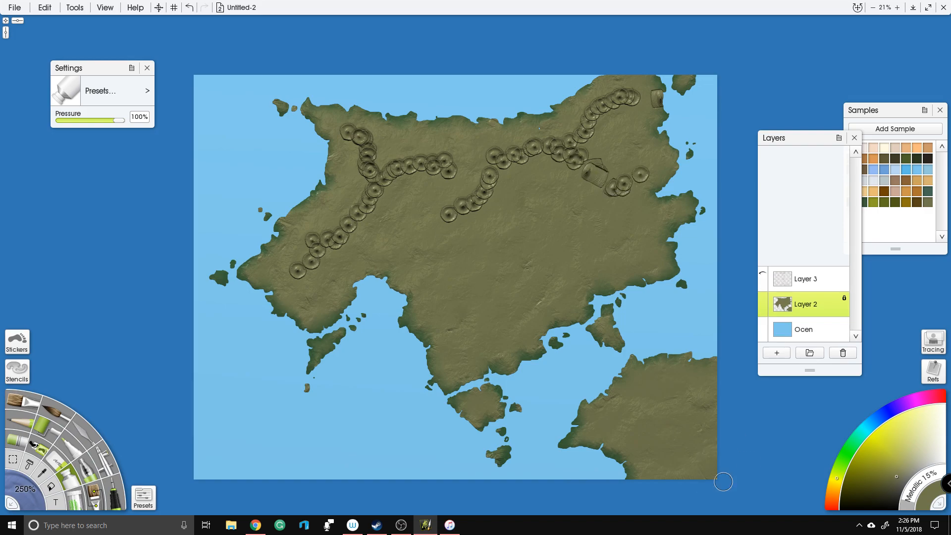
{"action": "mouse_move", "coordinate": [715, 450]}
{"action": "left_mouse_down"}
{"action": "mouse_move", "coordinate": [680, 460]}
{"action": "mouse_move", "coordinate": [706, 418]}
{"action": "mouse_move", "coordinate": [645, 481]}
{"action": "mouse_move", "coordinate": [699, 435]}
{"action": "mouse_move", "coordinate": [672, 458]}
{"action": "left_mouse_up"}
{"action": "left_click_drag", "start_coordinate": [474, 404], "coordinate": [485, 408]}
{"action": "left_click_drag", "start_coordinate": [605, 323], "coordinate": [613, 336]}
{"action": "left_click", "coordinate": [504, 453]}
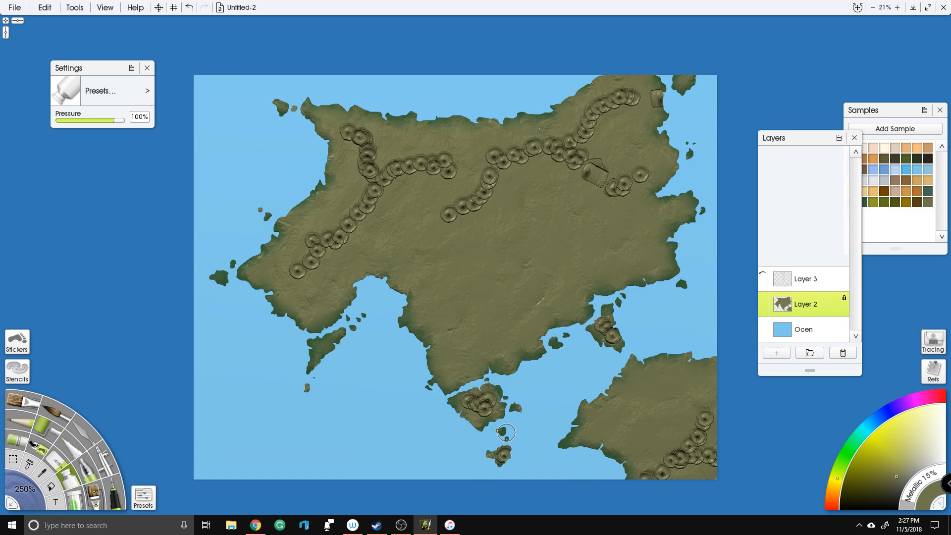
{"action": "left_click_drag", "start_coordinate": [442, 343], "coordinate": [459, 354]}
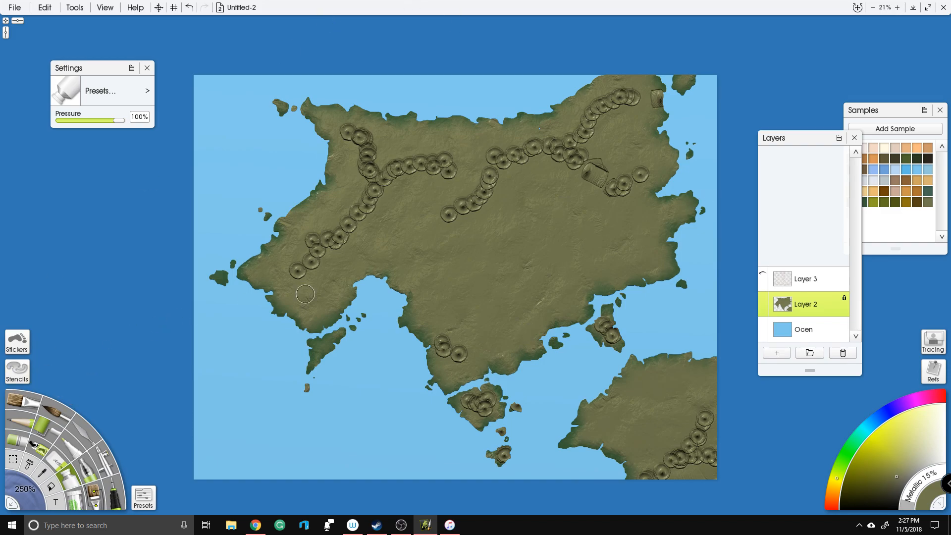
Step: Blend the western and northern dab ridges into the land with the Palette Knife at 38% pressure
{"action": "left_click", "coordinate": [94, 440]}
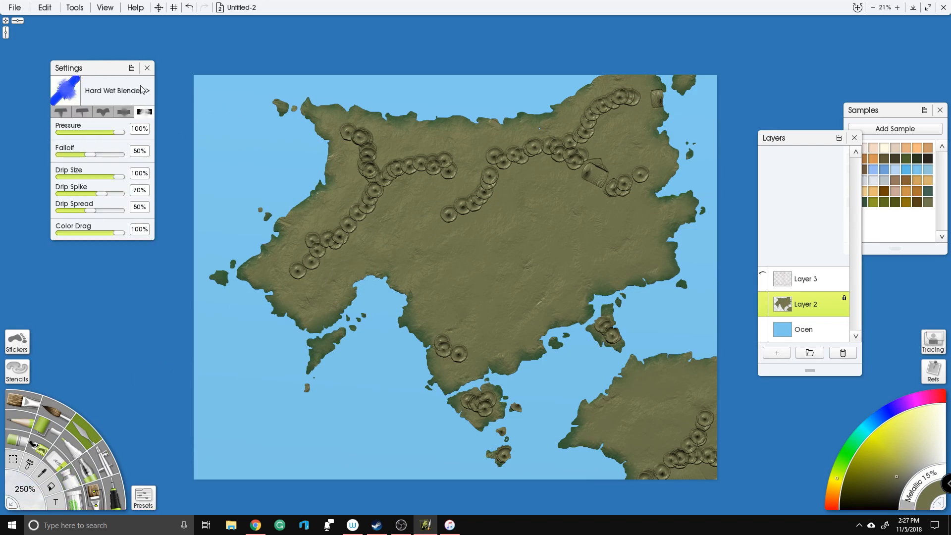
{"action": "left_click", "coordinate": [84, 133]}
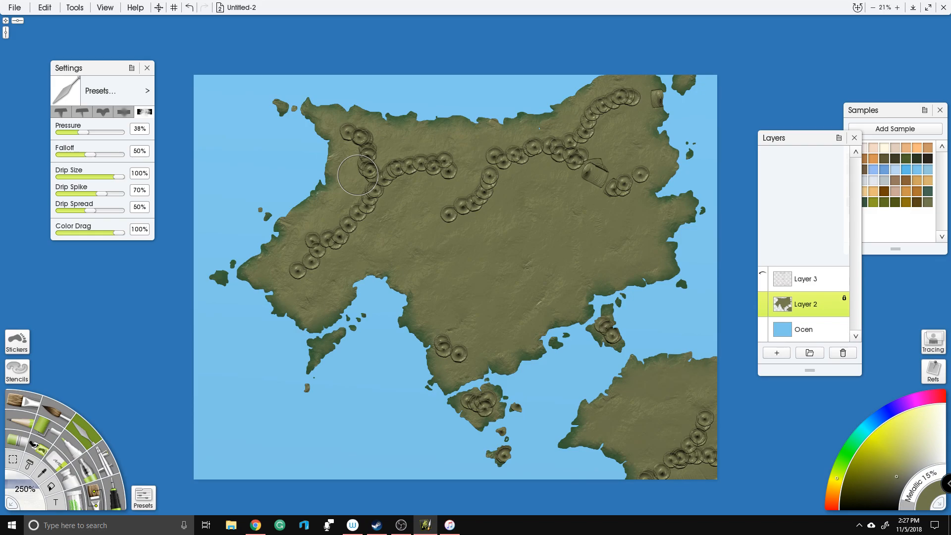
{"action": "mouse_move", "coordinate": [305, 268]}
{"action": "left_mouse_down"}
{"action": "mouse_move", "coordinate": [313, 240]}
{"action": "mouse_move", "coordinate": [339, 241]}
{"action": "mouse_move", "coordinate": [353, 224]}
{"action": "mouse_move", "coordinate": [348, 211]}
{"action": "mouse_move", "coordinate": [372, 207]}
{"action": "mouse_move", "coordinate": [378, 189]}
{"action": "mouse_move", "coordinate": [358, 136]}
{"action": "mouse_move", "coordinate": [374, 153]}
{"action": "mouse_move", "coordinate": [365, 194]}
{"action": "left_mouse_up"}
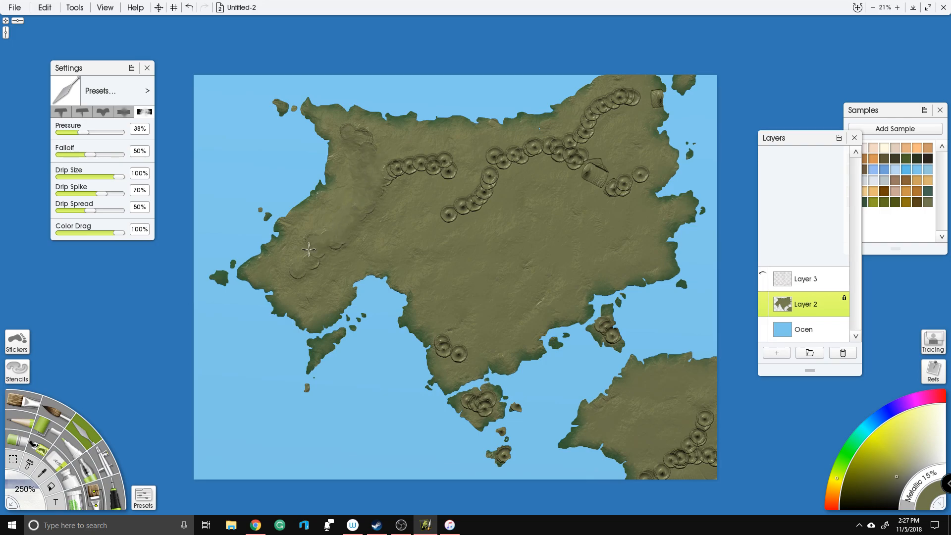
{"action": "mouse_move", "coordinate": [385, 189]}
{"action": "left_mouse_down"}
{"action": "mouse_move", "coordinate": [394, 160]}
{"action": "mouse_move", "coordinate": [359, 126]}
{"action": "mouse_move", "coordinate": [387, 142]}
{"action": "mouse_move", "coordinate": [393, 170]}
{"action": "mouse_move", "coordinate": [409, 172]}
{"action": "mouse_move", "coordinate": [402, 176]}
{"action": "mouse_move", "coordinate": [446, 153]}
{"action": "left_mouse_up"}
{"action": "mouse_move", "coordinate": [454, 196]}
{"action": "left_mouse_down"}
{"action": "mouse_move", "coordinate": [447, 216]}
{"action": "mouse_move", "coordinate": [459, 218]}
{"action": "mouse_move", "coordinate": [492, 193]}
{"action": "mouse_move", "coordinate": [481, 167]}
{"action": "mouse_move", "coordinate": [460, 193]}
{"action": "mouse_move", "coordinate": [514, 150]}
{"action": "mouse_move", "coordinate": [522, 169]}
{"action": "mouse_move", "coordinate": [551, 152]}
{"action": "mouse_move", "coordinate": [553, 133]}
{"action": "mouse_move", "coordinate": [511, 148]}
{"action": "mouse_move", "coordinate": [602, 164]}
{"action": "mouse_move", "coordinate": [599, 187]}
{"action": "mouse_move", "coordinate": [624, 191]}
{"action": "mouse_move", "coordinate": [650, 171]}
{"action": "left_mouse_up"}
{"action": "mouse_move", "coordinate": [577, 162]}
{"action": "left_mouse_down"}
{"action": "mouse_move", "coordinate": [596, 100]}
{"action": "mouse_move", "coordinate": [640, 94]}
{"action": "mouse_move", "coordinate": [575, 141]}
{"action": "left_mouse_up"}
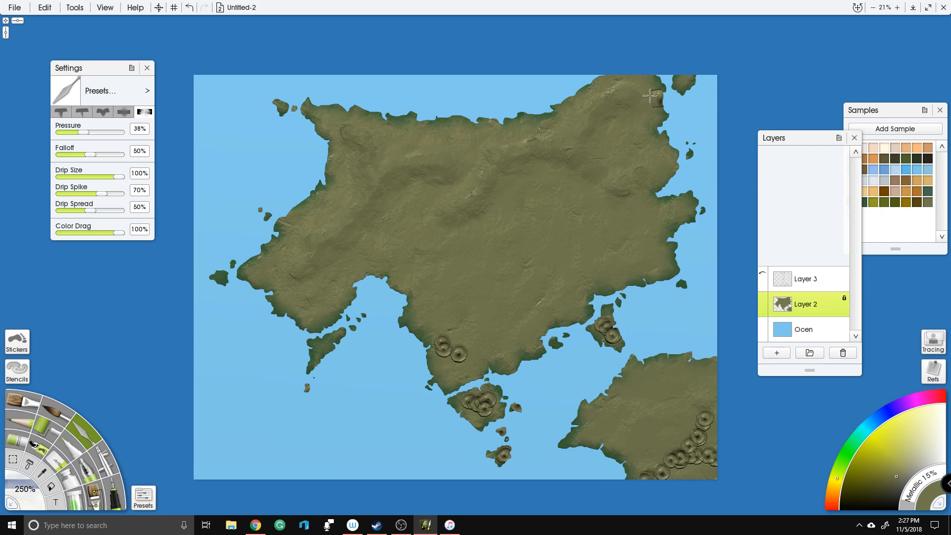
Step: Blend the dabs on the mainland's southern tip, the two larger nearby islands and the southeastern landmass into raised terrain
{"action": "mouse_move", "coordinate": [491, 404]}
{"action": "left_mouse_down"}
{"action": "mouse_move", "coordinate": [466, 403]}
{"action": "mouse_move", "coordinate": [444, 354]}
{"action": "mouse_move", "coordinate": [456, 364]}
{"action": "left_mouse_up"}
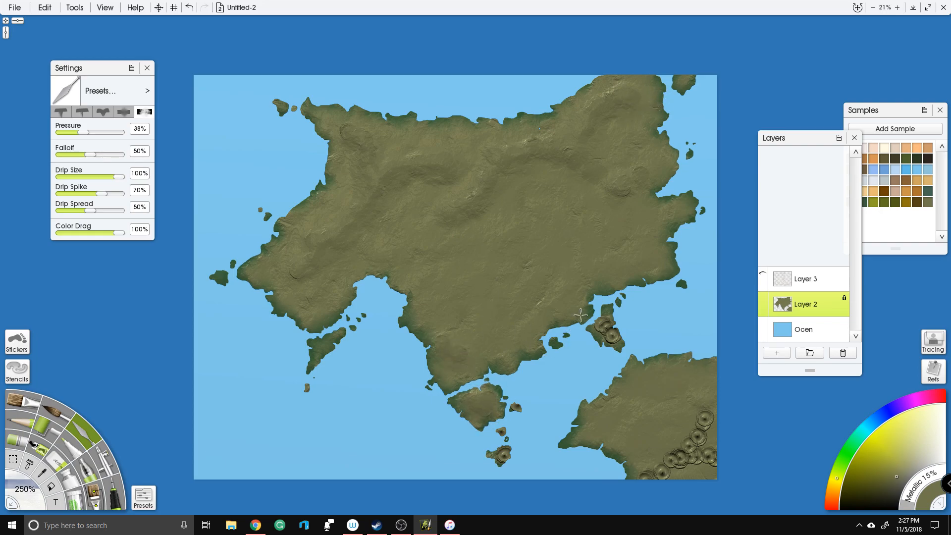
{"action": "mouse_move", "coordinate": [581, 315]}
{"action": "left_mouse_down"}
{"action": "mouse_move", "coordinate": [608, 331]}
{"action": "mouse_move", "coordinate": [612, 366]}
{"action": "mouse_move", "coordinate": [673, 456]}
{"action": "mouse_move", "coordinate": [735, 445]}
{"action": "left_mouse_up"}
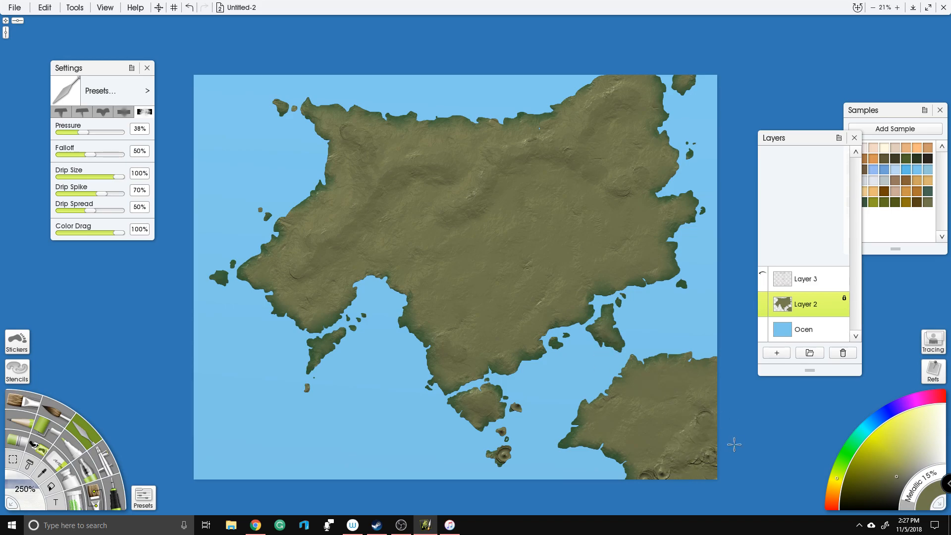
{"action": "left_click_drag", "start_coordinate": [675, 483], "coordinate": [641, 471]}
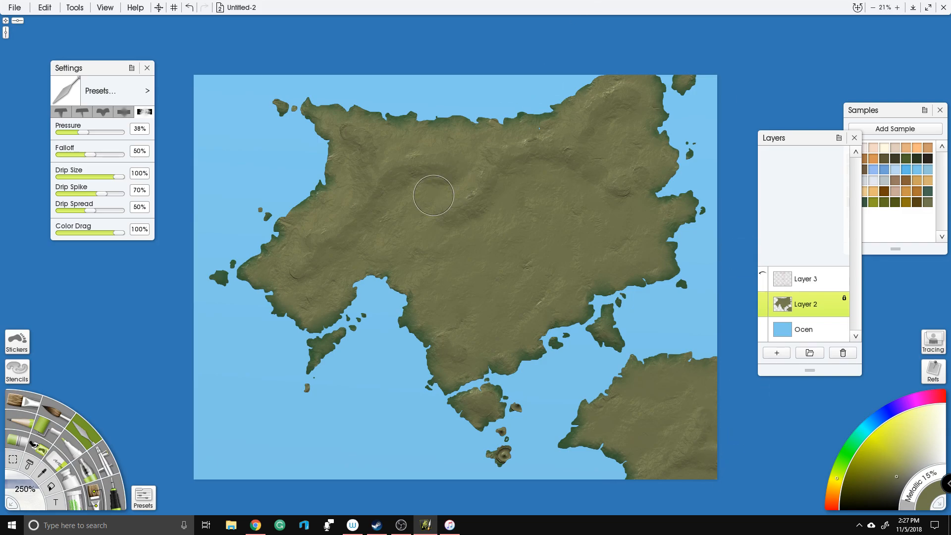
{"action": "scroll", "coordinate": [446, 183], "scroll_direction": "up", "scroll_amount": 2}
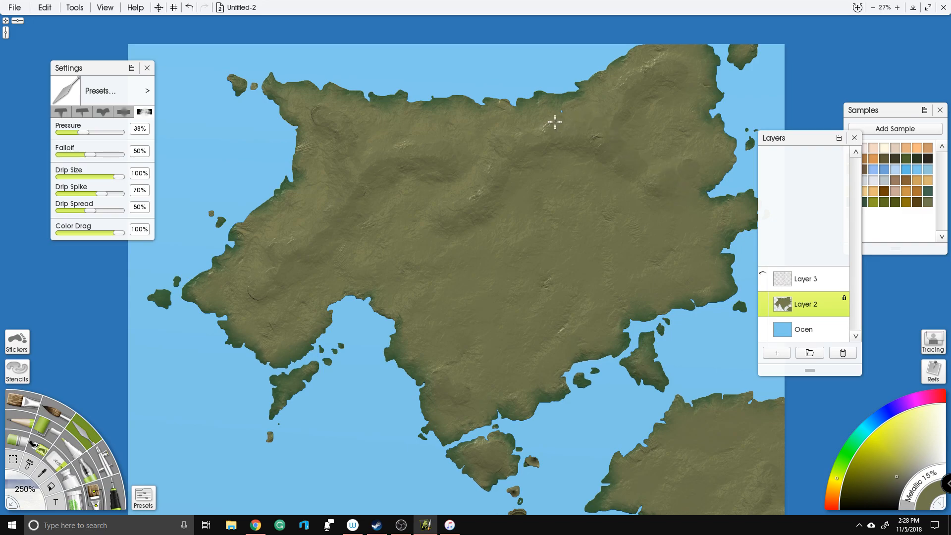
{"action": "scroll", "coordinate": [611, 165], "scroll_direction": "down", "scroll_amount": 2}
{"action": "mouse_move", "coordinate": [611, 165]}
{"action": "left_mouse_down"}
{"action": "mouse_move", "coordinate": [634, 132]}
{"action": "mouse_move", "coordinate": [642, 137]}
{"action": "left_mouse_up"}
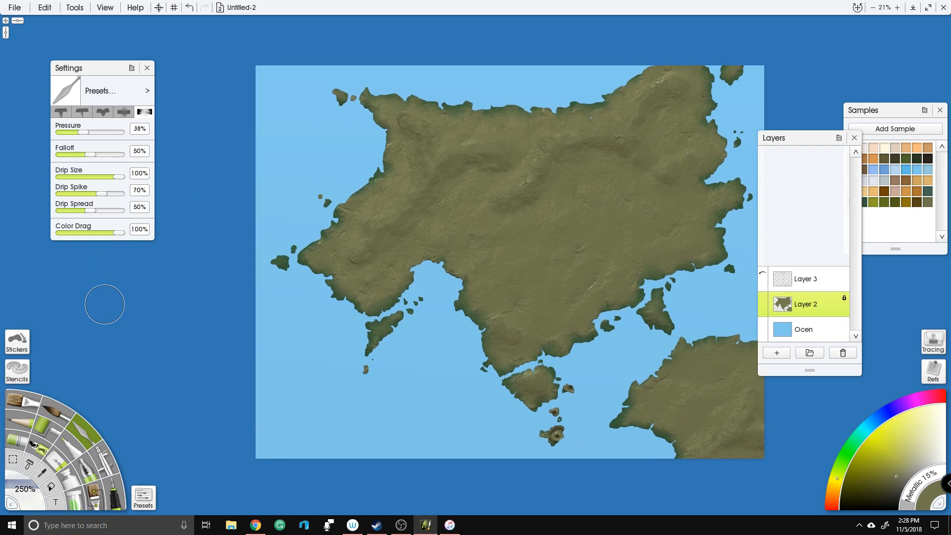
Step: Switch to the Glitter Tube and set its size to 25%
{"action": "left_click", "coordinate": [83, 501]}
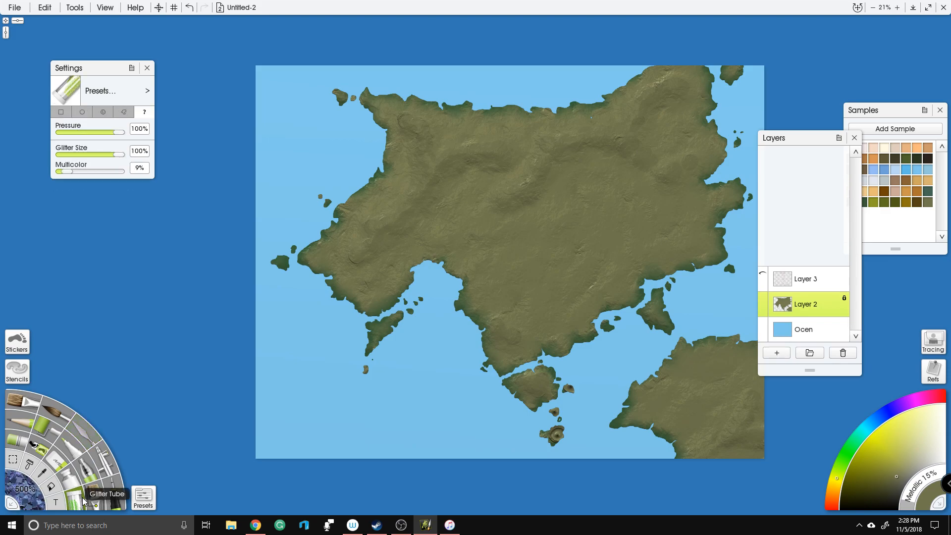
{"action": "left_click", "coordinate": [29, 506]}
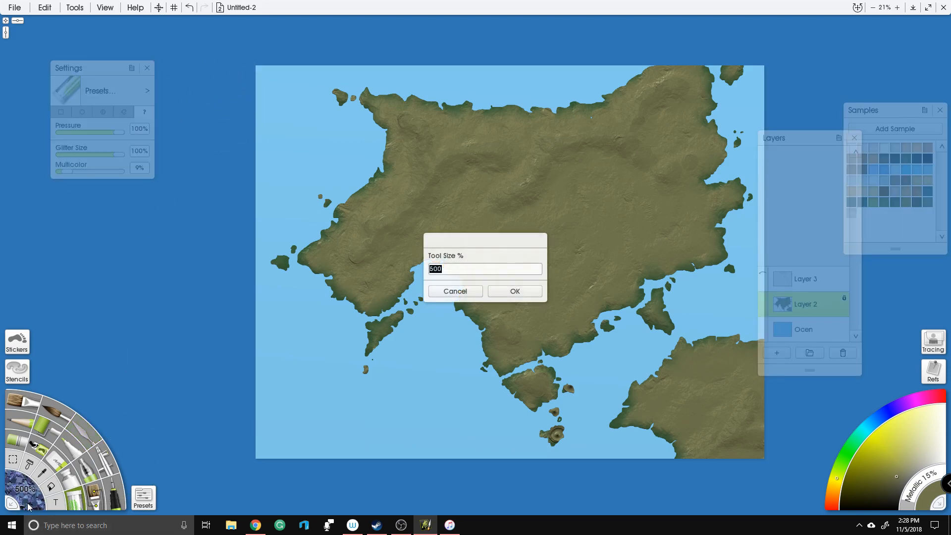
{"action": "type", "text": "25"}
{"action": "key", "text": "Return"}
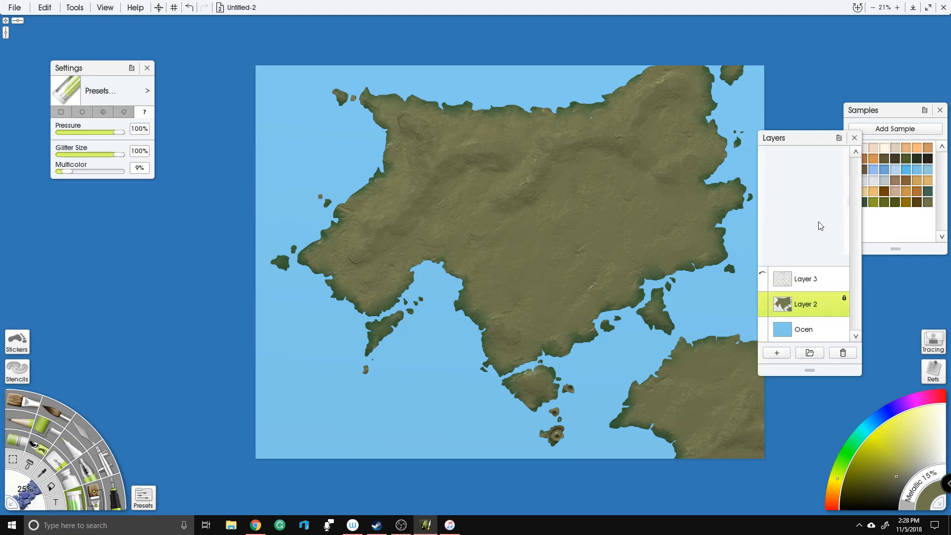
{"action": "left_click_drag", "start_coordinate": [821, 145], "coordinate": [818, 147]}
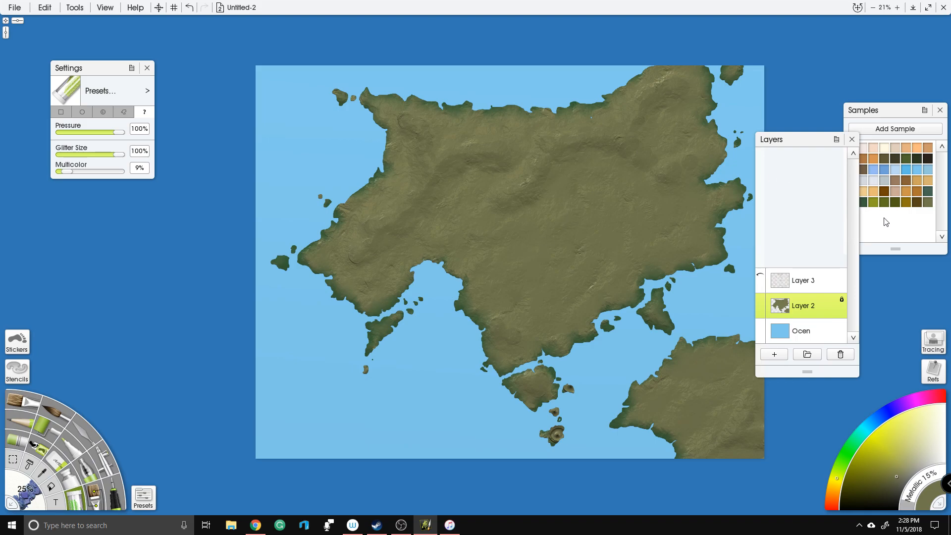
Step: Load the Sparse Squares preset for the Glitter Tube
{"action": "left_click", "coordinate": [149, 502]}
{"action": "scroll", "coordinate": [122, 204], "scroll_direction": "down", "scroll_amount": 2}
{"action": "left_click", "coordinate": [176, 324]}
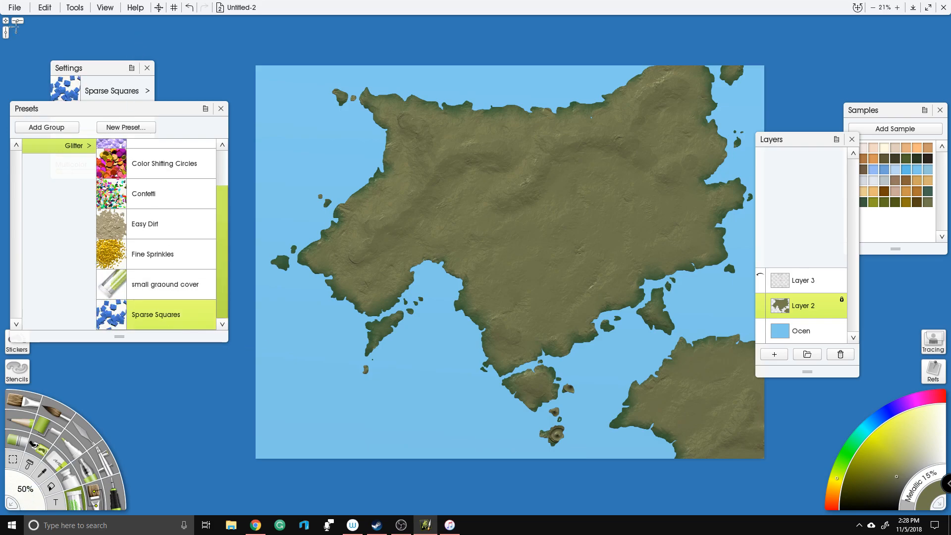
{"action": "mouse_move", "coordinate": [112, 78]}
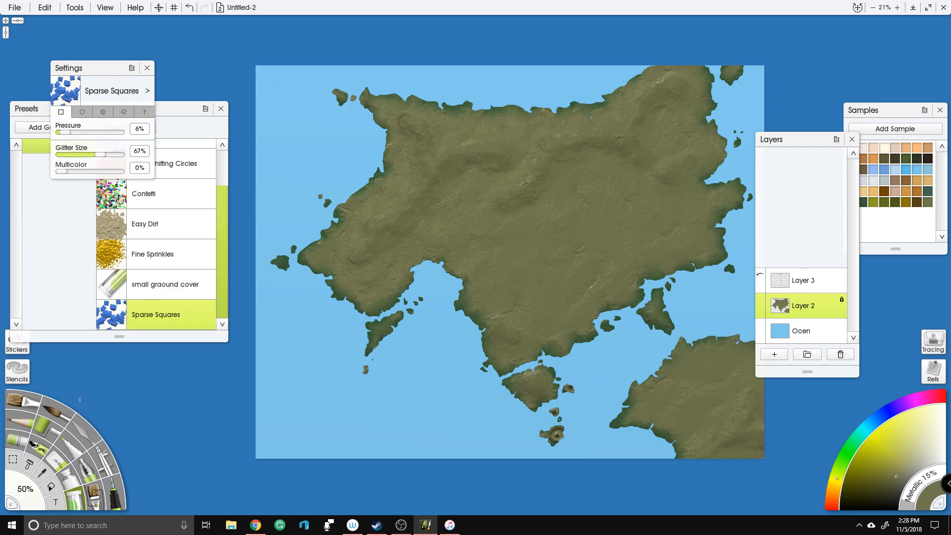
Step: Set the Glitter Tube's size to 250% and its pressure and glitter size to 100%
{"action": "left_click", "coordinate": [35, 499]}
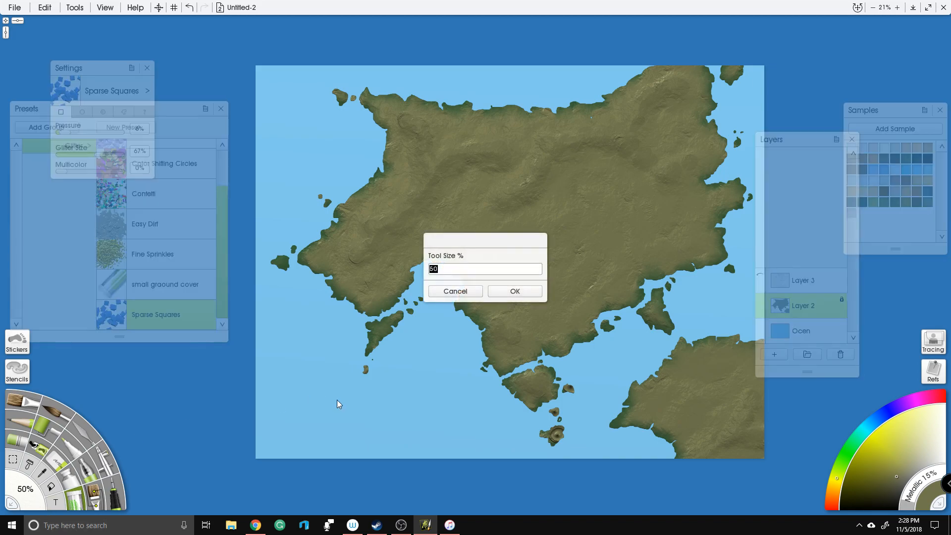
{"action": "type", "text": "250"}
{"action": "key", "text": "Return"}
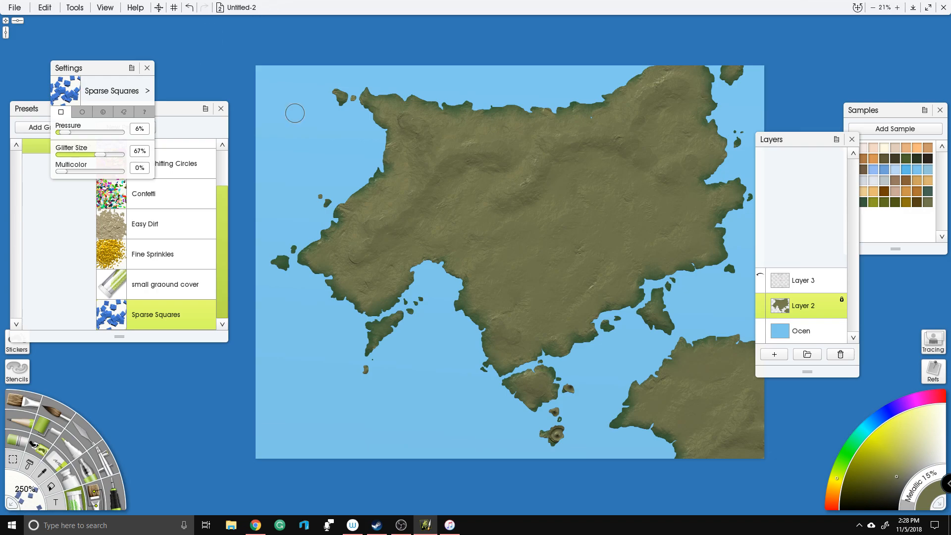
{"action": "mouse_move", "coordinate": [77, 132]}
{"action": "left_mouse_down"}
{"action": "mouse_move", "coordinate": [128, 134]}
{"action": "mouse_move", "coordinate": [145, 163]}
{"action": "left_mouse_up"}
Step: Try covering the central mainland with broad strokes of coarse glitter, and undo the strokes
{"action": "scroll", "coordinate": [438, 284], "scroll_direction": "up", "scroll_amount": 4}
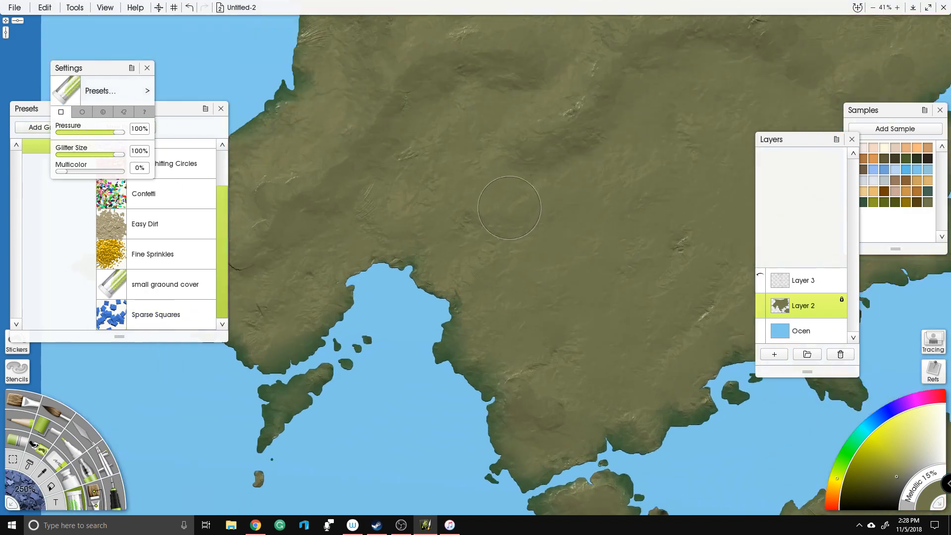
{"action": "mouse_move", "coordinate": [503, 247]}
{"action": "left_mouse_down"}
{"action": "mouse_move", "coordinate": [525, 233]}
{"action": "mouse_move", "coordinate": [478, 255]}
{"action": "mouse_move", "coordinate": [488, 276]}
{"action": "mouse_move", "coordinate": [654, 124]}
{"action": "left_mouse_up"}
{"action": "mouse_move", "coordinate": [614, 235]}
{"action": "left_mouse_down"}
{"action": "mouse_move", "coordinate": [512, 335]}
{"action": "mouse_move", "coordinate": [500, 391]}
{"action": "mouse_move", "coordinate": [594, 308]}
{"action": "mouse_move", "coordinate": [606, 264]}
{"action": "mouse_move", "coordinate": [525, 342]}
{"action": "mouse_move", "coordinate": [654, 228]}
{"action": "mouse_move", "coordinate": [569, 308]}
{"action": "mouse_move", "coordinate": [537, 243]}
{"action": "mouse_move", "coordinate": [434, 268]}
{"action": "mouse_move", "coordinate": [366, 252]}
{"action": "mouse_move", "coordinate": [374, 243]}
{"action": "mouse_move", "coordinate": [487, 250]}
{"action": "left_mouse_up"}
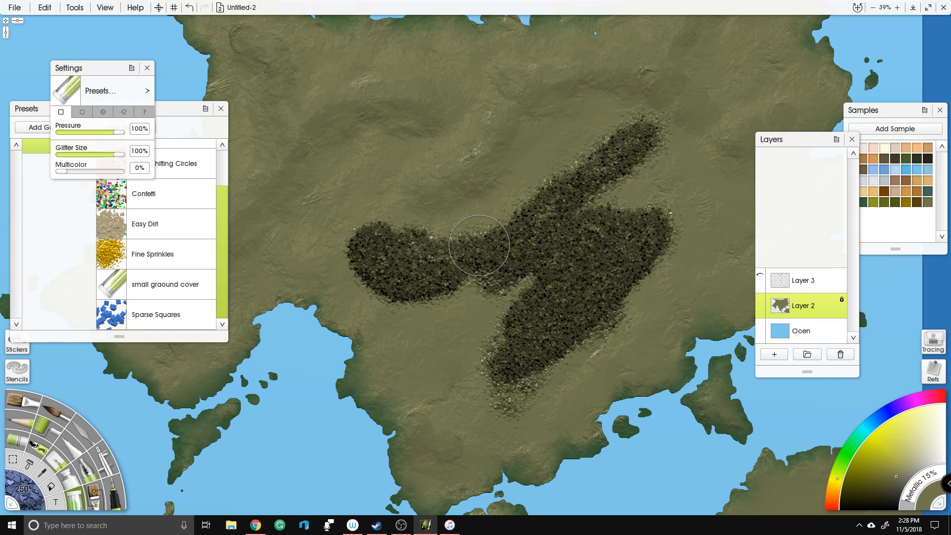
{"action": "scroll", "coordinate": [487, 251], "scroll_direction": "down", "scroll_amount": 3}
{"action": "key", "text": "ctrl+z"}
{"action": "key", "text": "ctrl+z"}
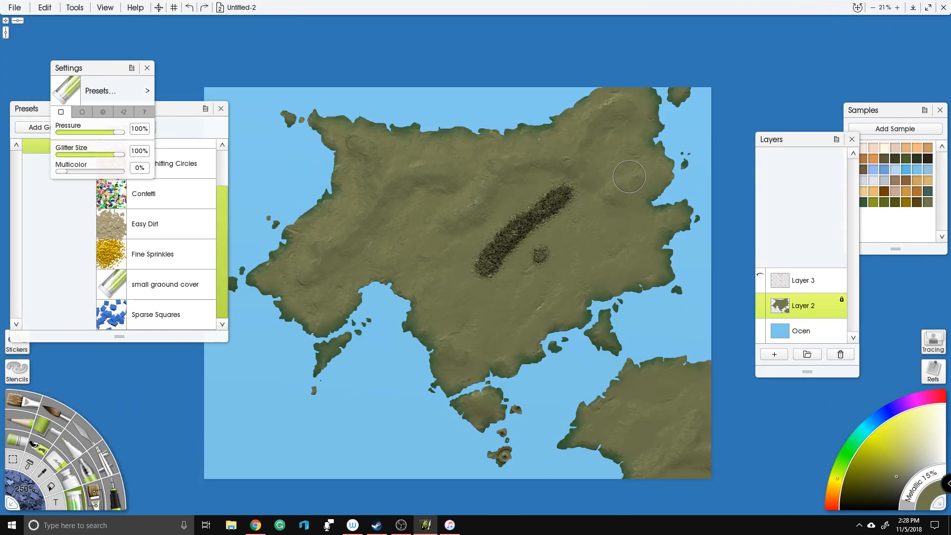
{"action": "key", "text": "ctrl+z"}
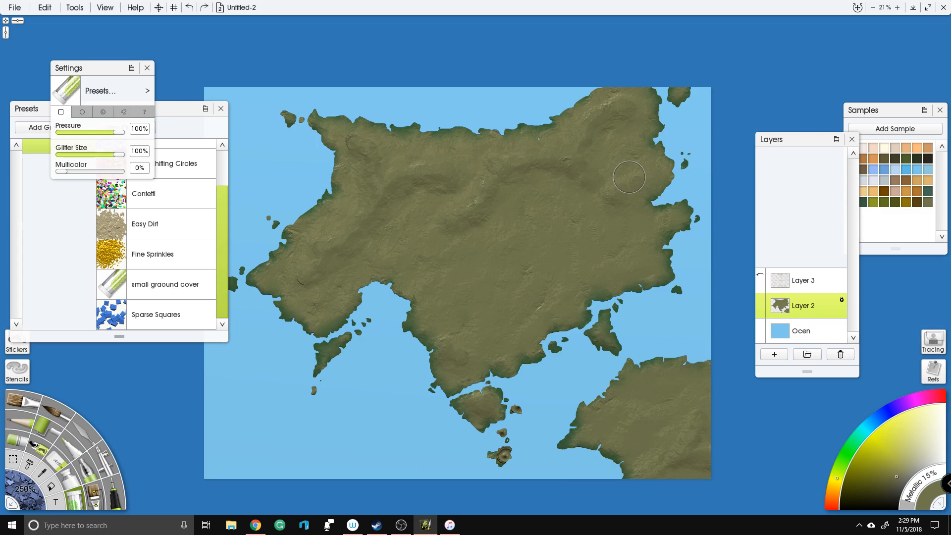
Step: Load the Easy Dirt glitter preset and set the tool size to 250%
{"action": "left_click_drag", "start_coordinate": [464, 203], "coordinate": [559, 195]}
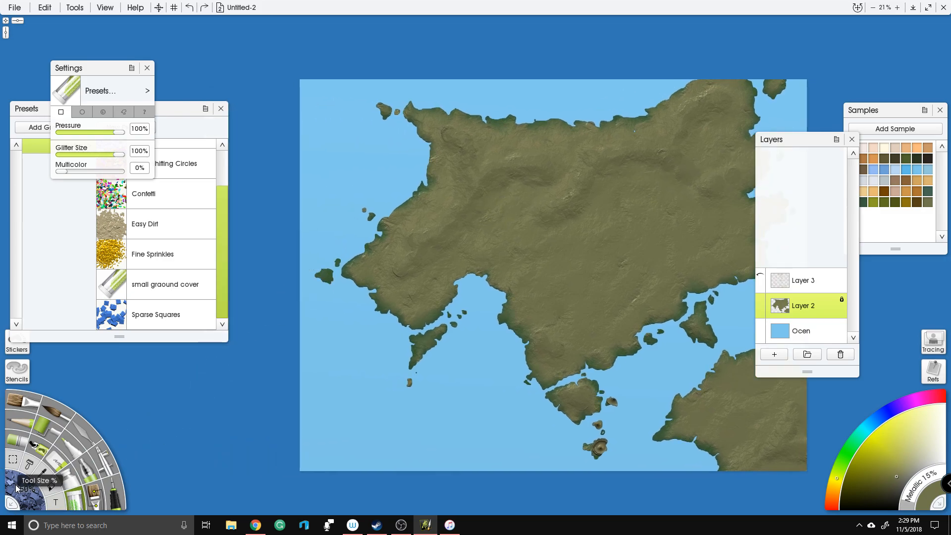
{"action": "left_click_drag", "start_coordinate": [573, 128], "coordinate": [546, 119]}
{"action": "scroll", "coordinate": [634, 175], "scroll_direction": "up", "scroll_amount": 3}
{"action": "mouse_move", "coordinate": [575, 196]}
{"action": "left_mouse_down"}
{"action": "mouse_move", "coordinate": [436, 231]}
{"action": "mouse_move", "coordinate": [560, 218]}
{"action": "left_mouse_up"}
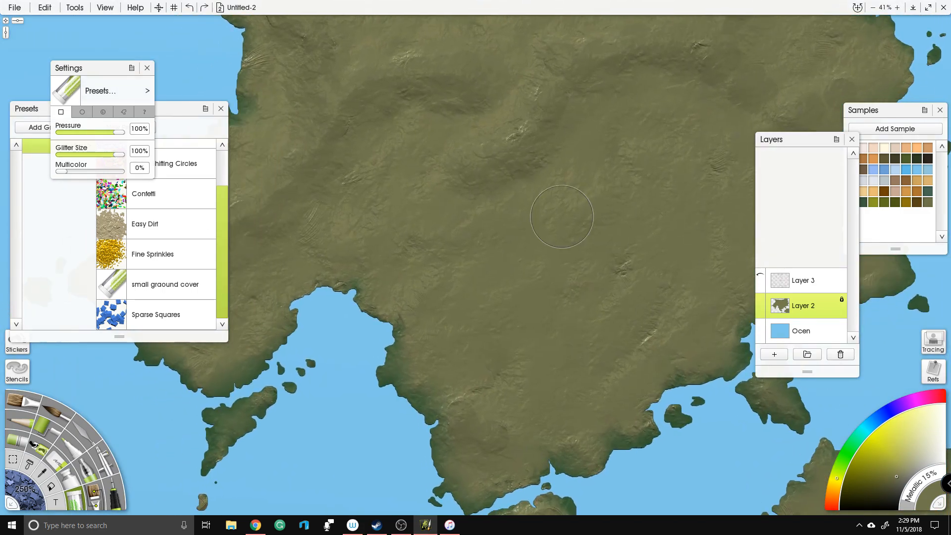
{"action": "left_click", "coordinate": [177, 227]}
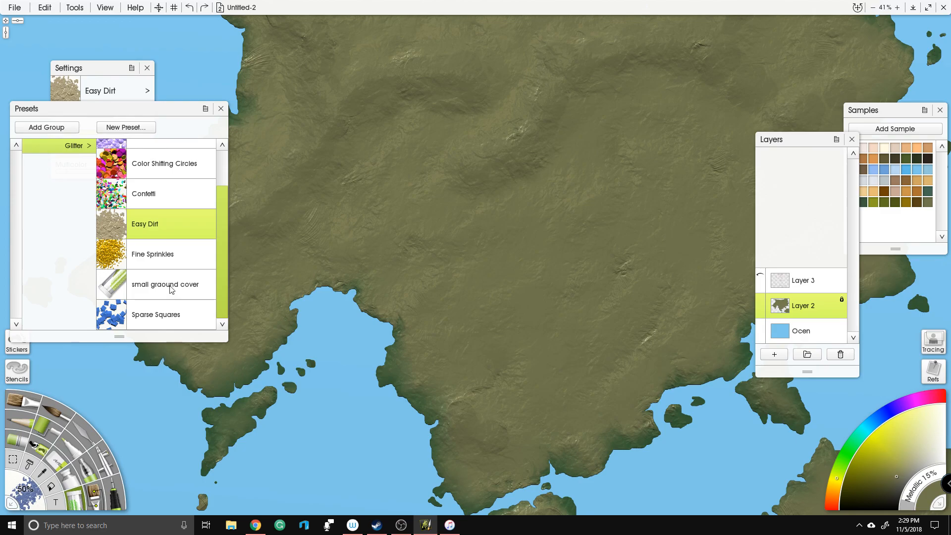
{"action": "left_click", "coordinate": [24, 488]}
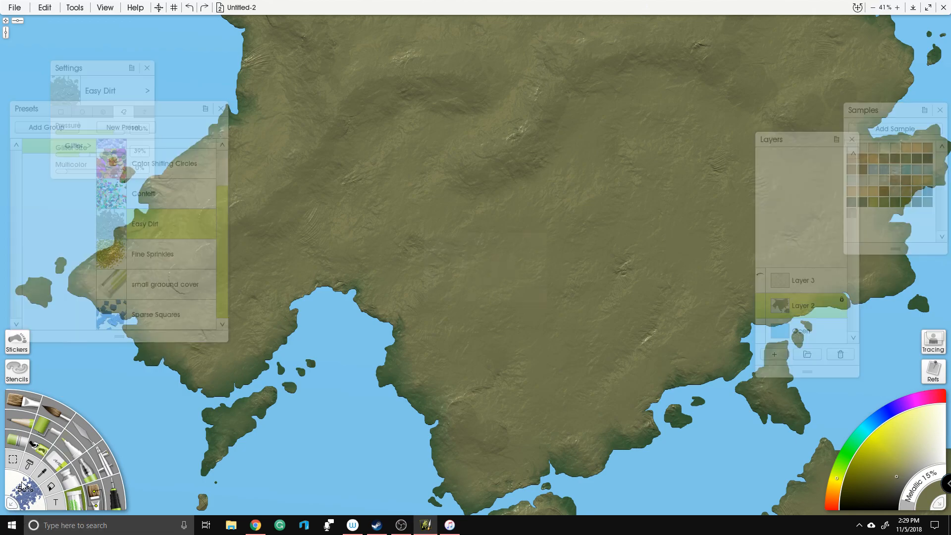
{"action": "type", "text": "250"}
{"action": "key", "text": "Return"}
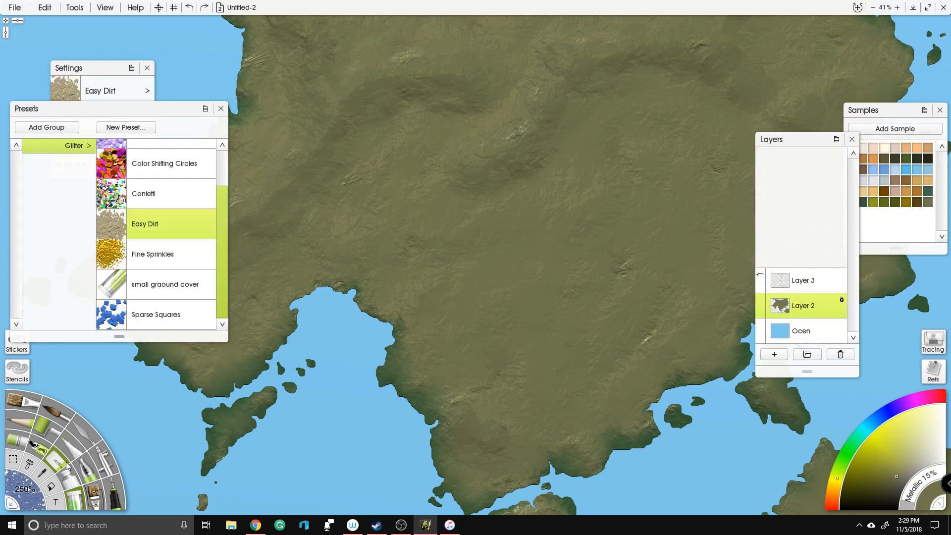
Step: Set the metallic amount to 27% and spread Easy Dirt glitter over the western and southern mainland
{"action": "scroll", "coordinate": [471, 173], "scroll_direction": "down", "scroll_amount": 2}
{"action": "left_click_drag", "start_coordinate": [471, 174], "coordinate": [533, 212]}
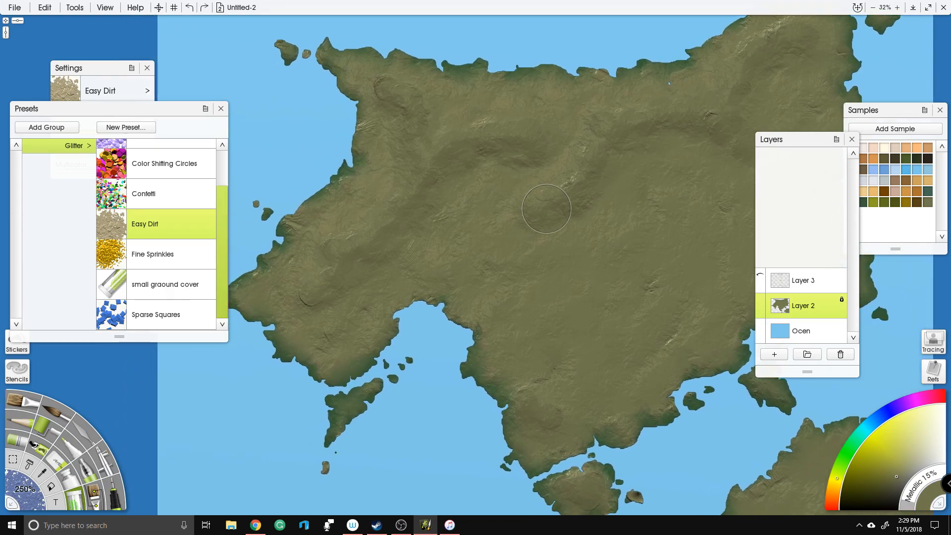
{"action": "mouse_move", "coordinate": [268, 310]}
{"action": "left_mouse_down"}
{"action": "mouse_move", "coordinate": [310, 300]}
{"action": "mouse_move", "coordinate": [271, 317]}
{"action": "left_mouse_up"}
{"action": "left_click", "coordinate": [85, 428]}
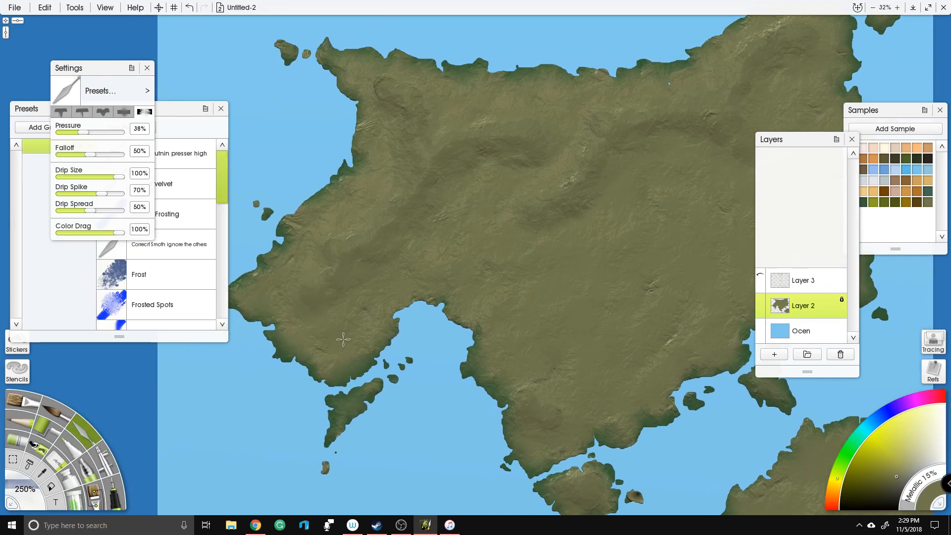
{"action": "left_click", "coordinate": [71, 506]}
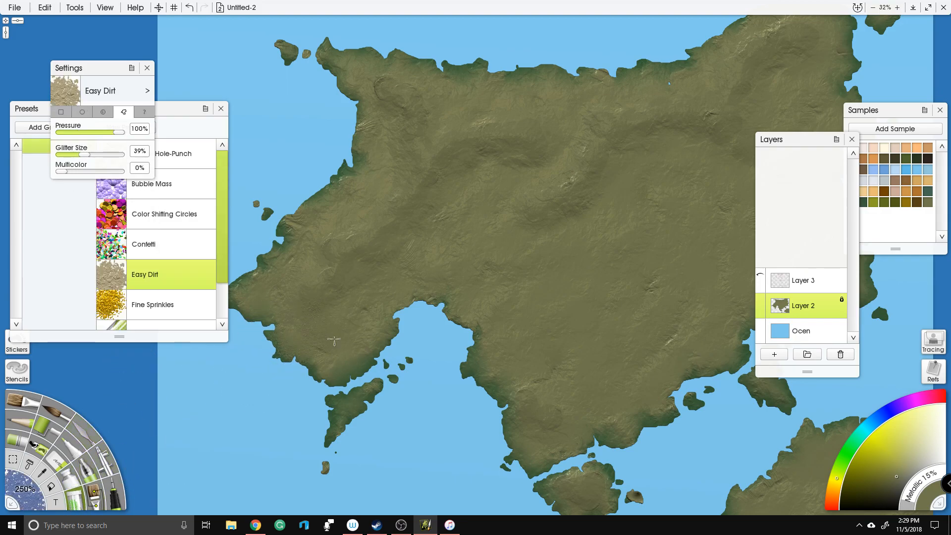
{"action": "left_click_drag", "start_coordinate": [908, 498], "coordinate": [914, 499]}
{"action": "mouse_move", "coordinate": [346, 301]}
{"action": "left_mouse_down"}
{"action": "mouse_move", "coordinate": [474, 287]}
{"action": "mouse_move", "coordinate": [483, 353]}
{"action": "mouse_move", "coordinate": [531, 403]}
{"action": "mouse_move", "coordinate": [524, 415]}
{"action": "mouse_move", "coordinate": [542, 452]}
{"action": "mouse_move", "coordinate": [599, 436]}
{"action": "mouse_move", "coordinate": [663, 371]}
{"action": "mouse_move", "coordinate": [542, 381]}
{"action": "mouse_move", "coordinate": [557, 342]}
{"action": "mouse_move", "coordinate": [554, 290]}
{"action": "mouse_move", "coordinate": [479, 250]}
{"action": "mouse_move", "coordinate": [418, 242]}
{"action": "mouse_move", "coordinate": [548, 158]}
{"action": "mouse_move", "coordinate": [571, 83]}
{"action": "mouse_move", "coordinate": [510, 84]}
{"action": "mouse_move", "coordinate": [443, 102]}
{"action": "mouse_move", "coordinate": [393, 95]}
{"action": "mouse_move", "coordinate": [352, 115]}
{"action": "mouse_move", "coordinate": [385, 188]}
{"action": "mouse_move", "coordinate": [371, 216]}
{"action": "mouse_move", "coordinate": [293, 246]}
{"action": "mouse_move", "coordinate": [305, 335]}
{"action": "left_mouse_up"}
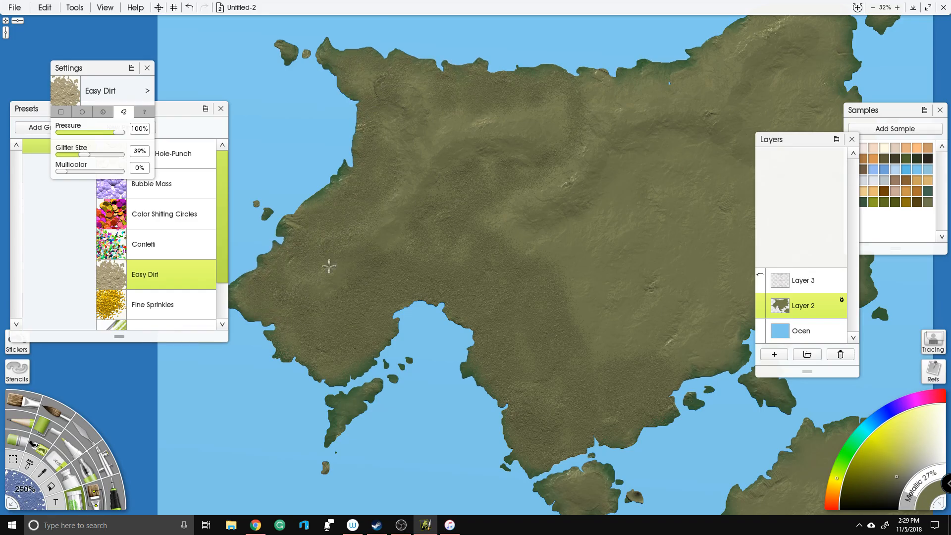
Step: Extend the Easy Dirt texture across the central and eastern mainland
{"action": "scroll", "coordinate": [446, 253], "scroll_direction": "up", "scroll_amount": 5}
{"action": "left_click_drag", "start_coordinate": [650, 421], "coordinate": [346, 114]}
{"action": "scroll", "coordinate": [446, 163], "scroll_direction": "down", "scroll_amount": 5}
{"action": "left_click_drag", "start_coordinate": [446, 163], "coordinate": [450, 206]}
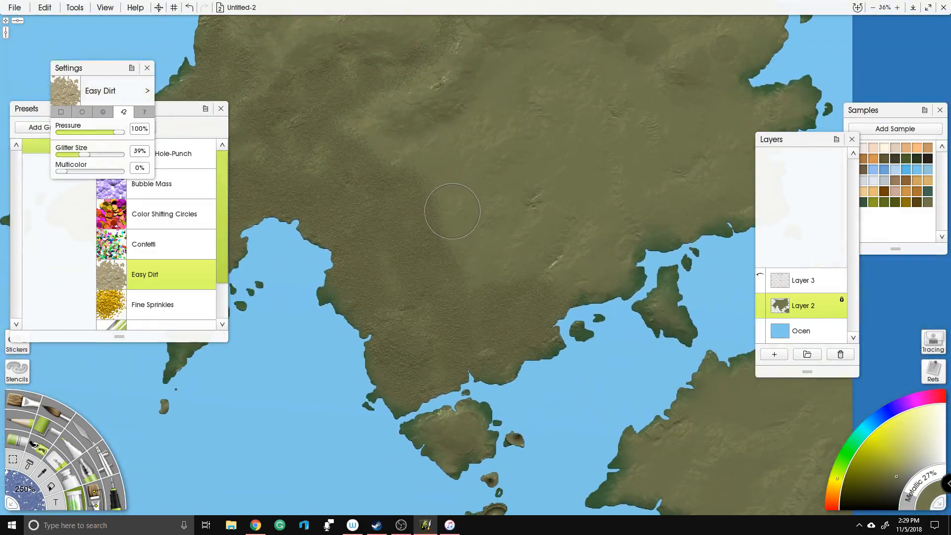
{"action": "mouse_move", "coordinate": [461, 257]}
{"action": "left_mouse_down"}
{"action": "mouse_move", "coordinate": [526, 246]}
{"action": "mouse_move", "coordinate": [598, 198]}
{"action": "mouse_move", "coordinate": [615, 258]}
{"action": "mouse_move", "coordinate": [679, 179]}
{"action": "mouse_move", "coordinate": [778, 183]}
{"action": "mouse_move", "coordinate": [785, 103]}
{"action": "mouse_move", "coordinate": [739, 154]}
{"action": "mouse_move", "coordinate": [661, 163]}
{"action": "mouse_move", "coordinate": [476, 218]}
{"action": "mouse_move", "coordinate": [448, 179]}
{"action": "mouse_move", "coordinate": [336, 136]}
{"action": "mouse_move", "coordinate": [471, 159]}
{"action": "mouse_move", "coordinate": [536, 187]}
{"action": "mouse_move", "coordinate": [652, 124]}
{"action": "mouse_move", "coordinate": [692, 51]}
{"action": "mouse_move", "coordinate": [744, 39]}
{"action": "mouse_move", "coordinate": [588, 87]}
{"action": "mouse_move", "coordinate": [444, 82]}
{"action": "mouse_move", "coordinate": [387, 107]}
{"action": "left_mouse_up"}
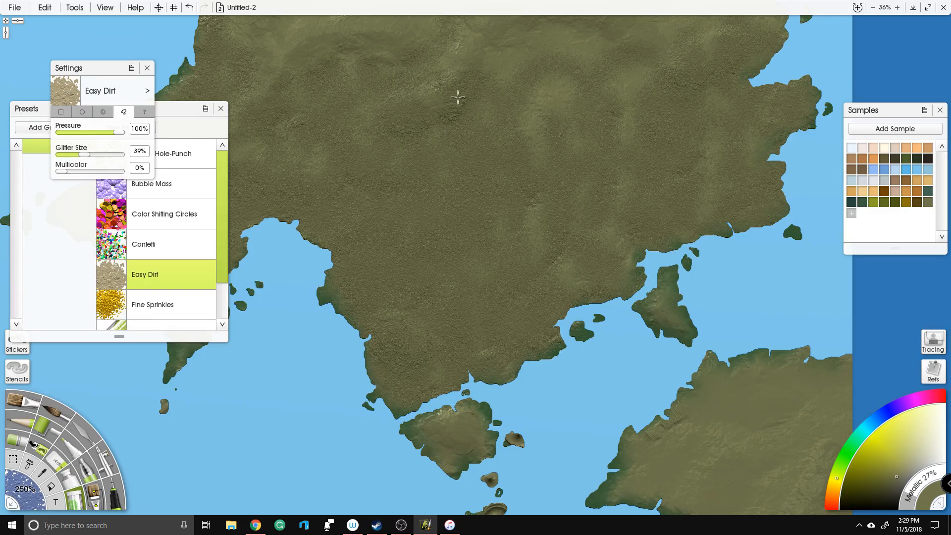
{"action": "left_click_drag", "start_coordinate": [441, 123], "coordinate": [518, 149]}
Step: Cover the southeastern landmass and the islands off the mainland's southern tip with Easy Dirt texture
{"action": "mouse_move", "coordinate": [704, 422]}
{"action": "left_mouse_down"}
{"action": "mouse_move", "coordinate": [669, 461]}
{"action": "mouse_move", "coordinate": [703, 451]}
{"action": "mouse_move", "coordinate": [763, 455]}
{"action": "left_mouse_up"}
{"action": "left_click_drag", "start_coordinate": [617, 380], "coordinate": [606, 277]}
{"action": "left_click_drag", "start_coordinate": [458, 310], "coordinate": [422, 347]}
{"action": "mouse_move", "coordinate": [474, 409]}
{"action": "left_mouse_down"}
{"action": "mouse_move", "coordinate": [469, 436]}
{"action": "mouse_move", "coordinate": [491, 410]}
{"action": "mouse_move", "coordinate": [451, 428]}
{"action": "mouse_move", "coordinate": [489, 413]}
{"action": "mouse_move", "coordinate": [485, 364]}
{"action": "mouse_move", "coordinate": [478, 374]}
{"action": "mouse_move", "coordinate": [497, 344]}
{"action": "mouse_move", "coordinate": [494, 374]}
{"action": "mouse_move", "coordinate": [496, 352]}
{"action": "left_mouse_up"}
{"action": "mouse_move", "coordinate": [542, 375]}
{"action": "left_mouse_down"}
{"action": "mouse_move", "coordinate": [649, 357]}
{"action": "mouse_move", "coordinate": [785, 400]}
{"action": "mouse_move", "coordinate": [824, 470]}
{"action": "mouse_move", "coordinate": [801, 289]}
{"action": "mouse_move", "coordinate": [765, 312]}
{"action": "left_mouse_up"}
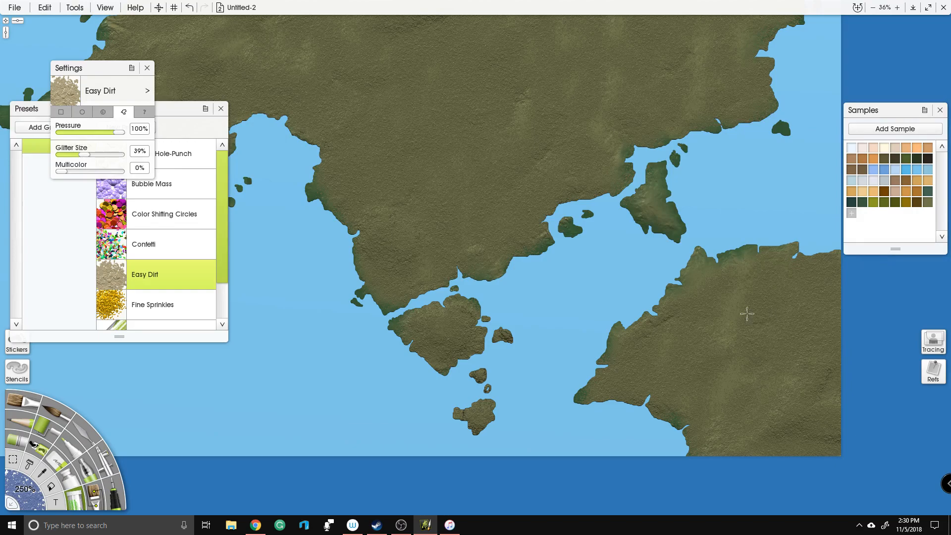
{"action": "left_click_drag", "start_coordinate": [744, 424], "coordinate": [699, 453]}
Step: Spread Easy Dirt texture over the mainland's northeastern highlands and northern interior
{"action": "scroll", "coordinate": [645, 175], "scroll_direction": "down", "scroll_amount": 3}
{"action": "left_click_drag", "start_coordinate": [658, 85], "coordinate": [641, 266]}
{"action": "scroll", "coordinate": [643, 7], "scroll_direction": "up", "scroll_amount": 2}
{"action": "left_click_drag", "start_coordinate": [615, 48], "coordinate": [609, 67]}
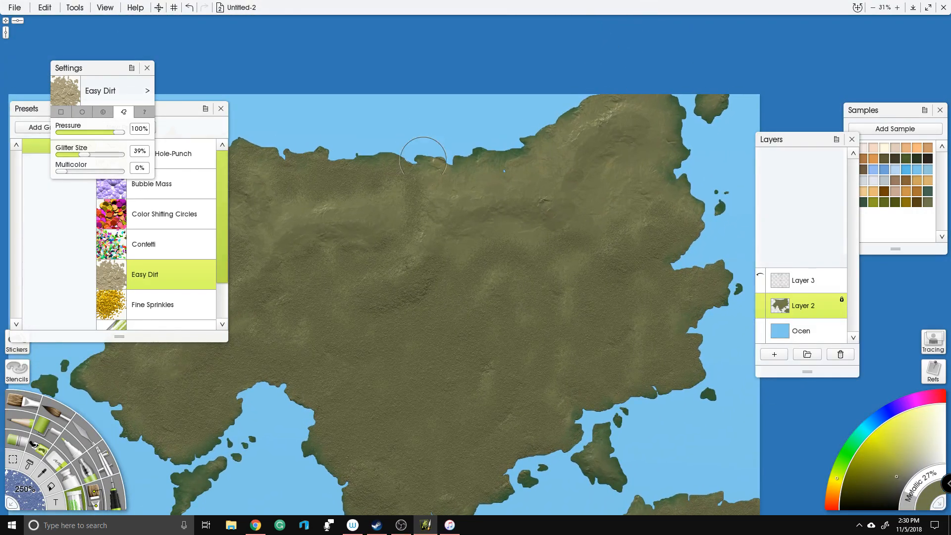
{"action": "mouse_move", "coordinate": [594, 141]}
{"action": "left_mouse_down"}
{"action": "mouse_move", "coordinate": [650, 120]}
{"action": "mouse_move", "coordinate": [570, 201]}
{"action": "mouse_move", "coordinate": [593, 219]}
{"action": "mouse_move", "coordinate": [623, 205]}
{"action": "mouse_move", "coordinate": [656, 212]}
{"action": "left_mouse_up"}
{"action": "mouse_move", "coordinate": [508, 215]}
{"action": "left_mouse_down"}
{"action": "mouse_move", "coordinate": [485, 185]}
{"action": "mouse_move", "coordinate": [450, 219]}
{"action": "left_mouse_up"}
{"action": "left_click_drag", "start_coordinate": [532, 240], "coordinate": [550, 284]}
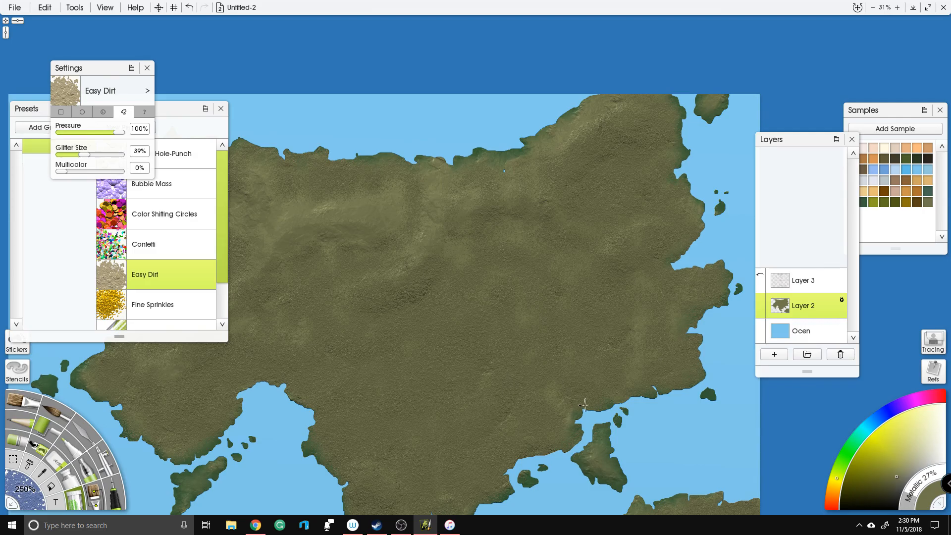
Step: Texture the northwestern and western mainland and its nearby islands with Easy Dirt glitter
{"action": "left_click_drag", "start_coordinate": [545, 258], "coordinate": [395, 200]}
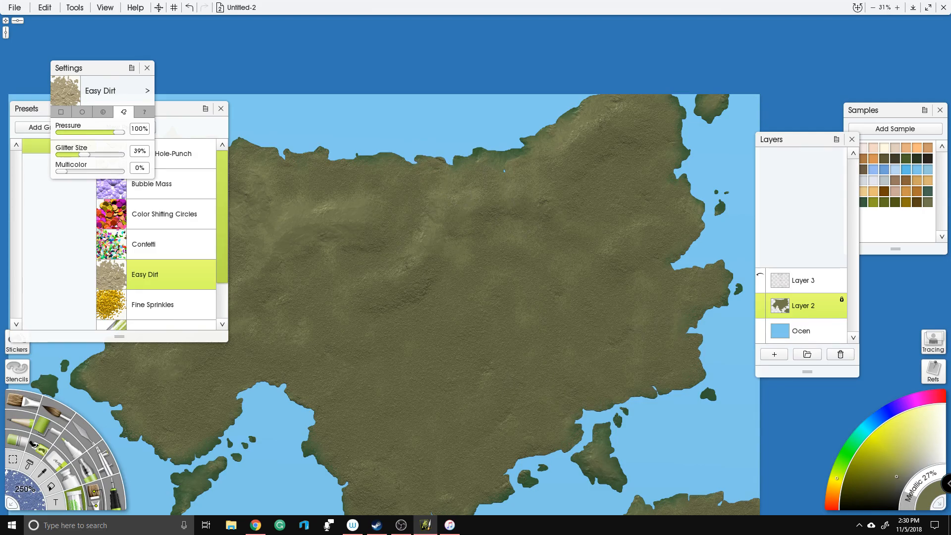
{"action": "mouse_move", "coordinate": [337, 204]}
{"action": "left_mouse_down"}
{"action": "mouse_move", "coordinate": [328, 230]}
{"action": "mouse_move", "coordinate": [292, 237]}
{"action": "mouse_move", "coordinate": [253, 298]}
{"action": "left_mouse_up"}
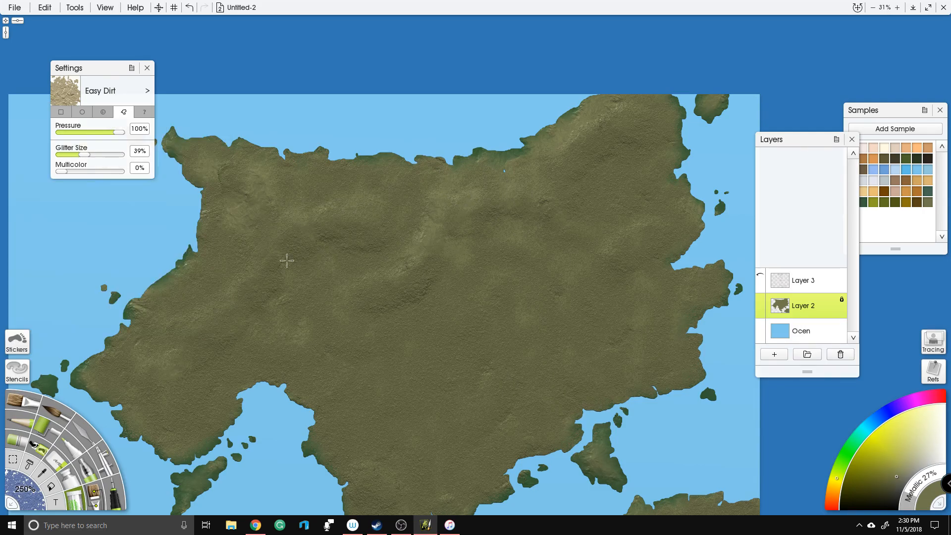
{"action": "left_click_drag", "start_coordinate": [421, 253], "coordinate": [451, 181]}
{"action": "mouse_move", "coordinate": [578, 145]}
{"action": "left_mouse_down"}
{"action": "mouse_move", "coordinate": [703, 102]}
{"action": "mouse_move", "coordinate": [696, 114]}
{"action": "left_mouse_up"}
{"action": "left_click_drag", "start_coordinate": [327, 280], "coordinate": [587, 156]}
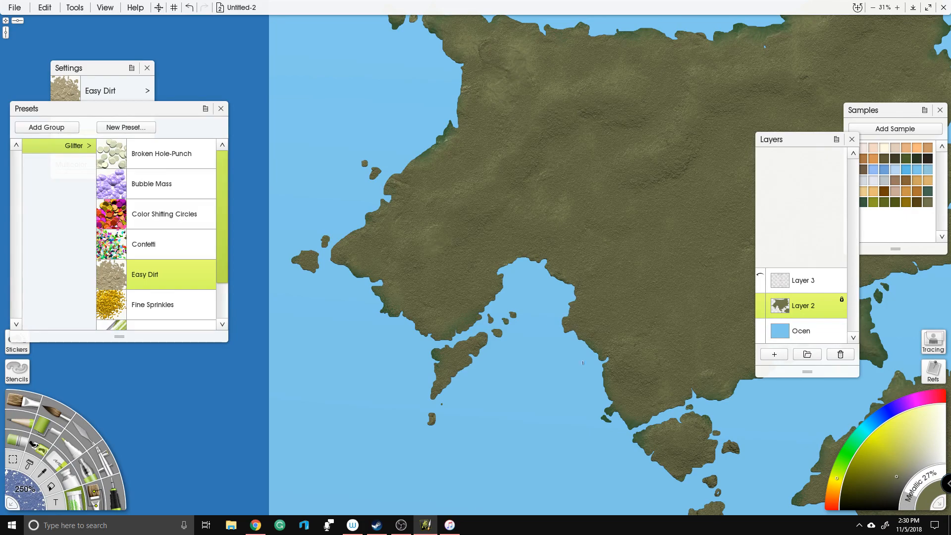
{"action": "left_click_drag", "start_coordinate": [597, 214], "coordinate": [558, 278]}
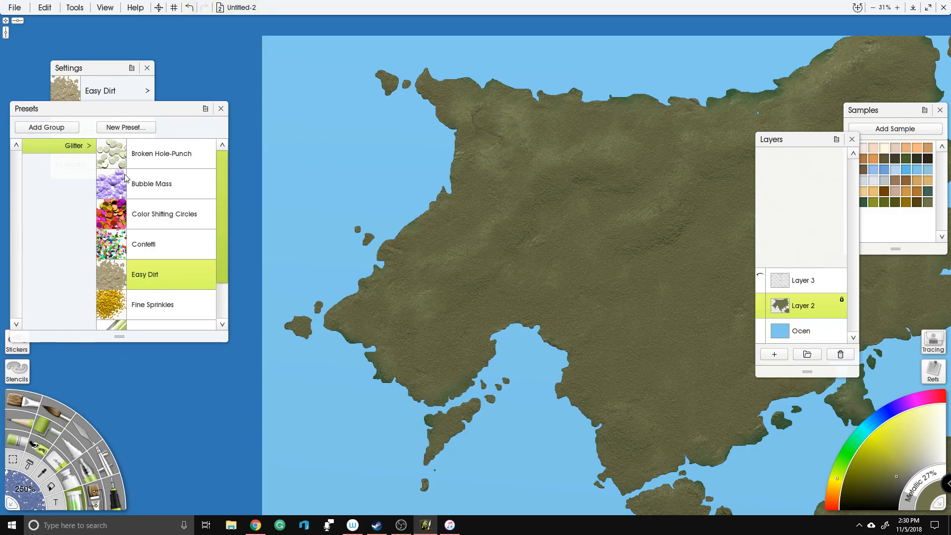
Step: Load the Sparse Squares preset, raise pressure and glitter size to 100%, and set the tool size to 25%
{"action": "scroll", "coordinate": [111, 226], "scroll_direction": "down", "scroll_amount": 1}
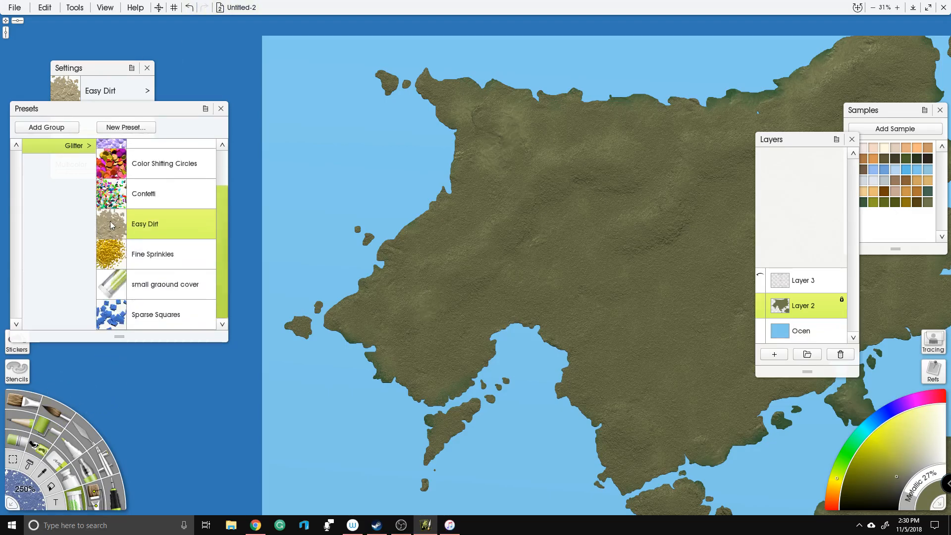
{"action": "left_click", "coordinate": [163, 322]}
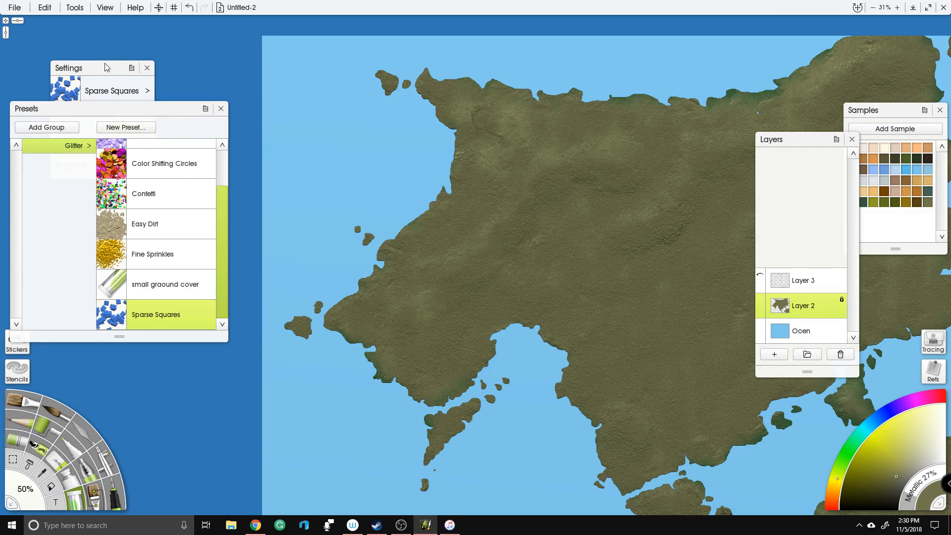
{"action": "mouse_move", "coordinate": [62, 132]}
{"action": "left_mouse_down"}
{"action": "mouse_move", "coordinate": [146, 139]}
{"action": "mouse_move", "coordinate": [133, 156]}
{"action": "left_mouse_up"}
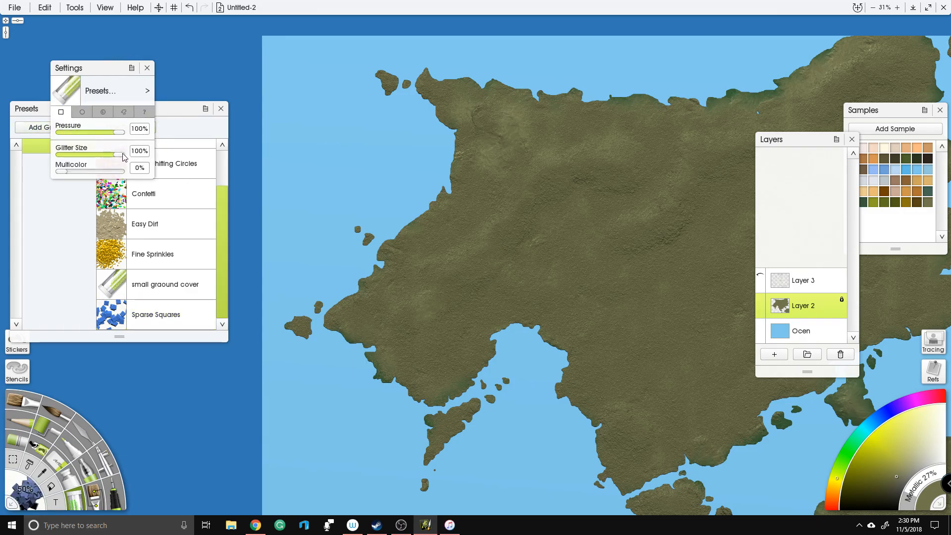
{"action": "left_click", "coordinate": [26, 490]}
{"action": "type", "text": "2"}
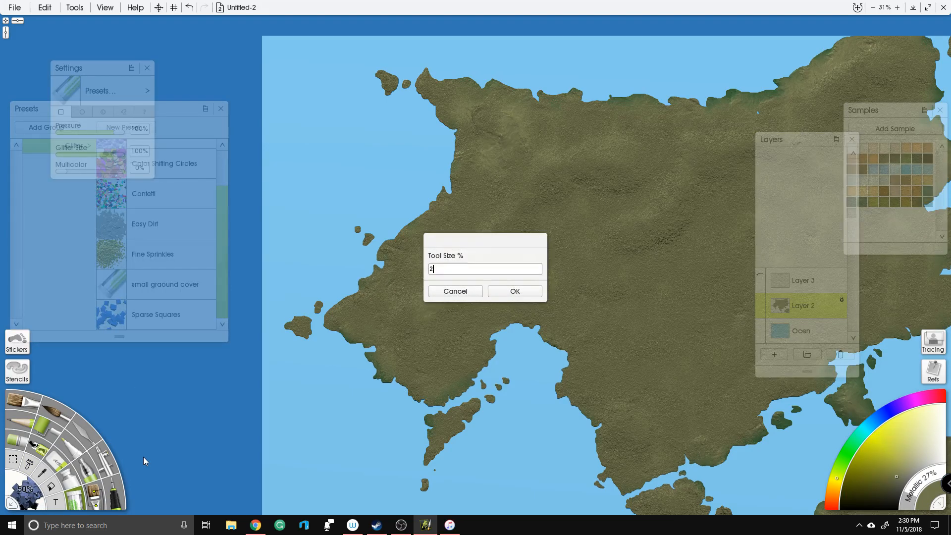
{"action": "type", "text": "5"}
{"action": "key", "text": "Return"}
Step: Try short strokes of coarse glitter along the central mountain ridge, and undo them
{"action": "scroll", "coordinate": [427, 192], "scroll_direction": "down", "scroll_amount": 2}
{"action": "scroll", "coordinate": [510, 196], "scroll_direction": "up", "scroll_amount": 8}
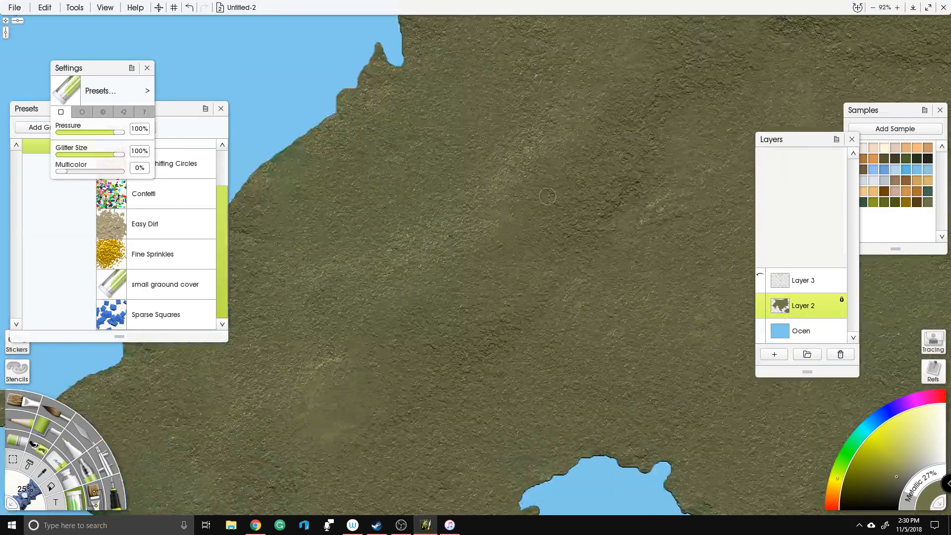
{"action": "left_click_drag", "start_coordinate": [545, 180], "coordinate": [525, 254]}
{"action": "left_click_drag", "start_coordinate": [525, 220], "coordinate": [506, 264]}
{"action": "scroll", "coordinate": [505, 264], "scroll_direction": "up", "scroll_amount": 3}
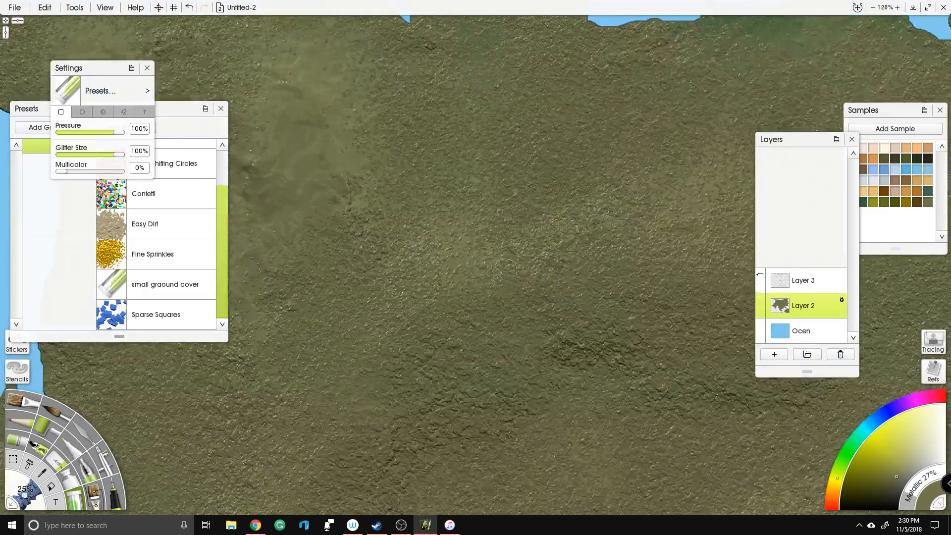
{"action": "scroll", "coordinate": [505, 266], "scroll_direction": "down", "scroll_amount": 6}
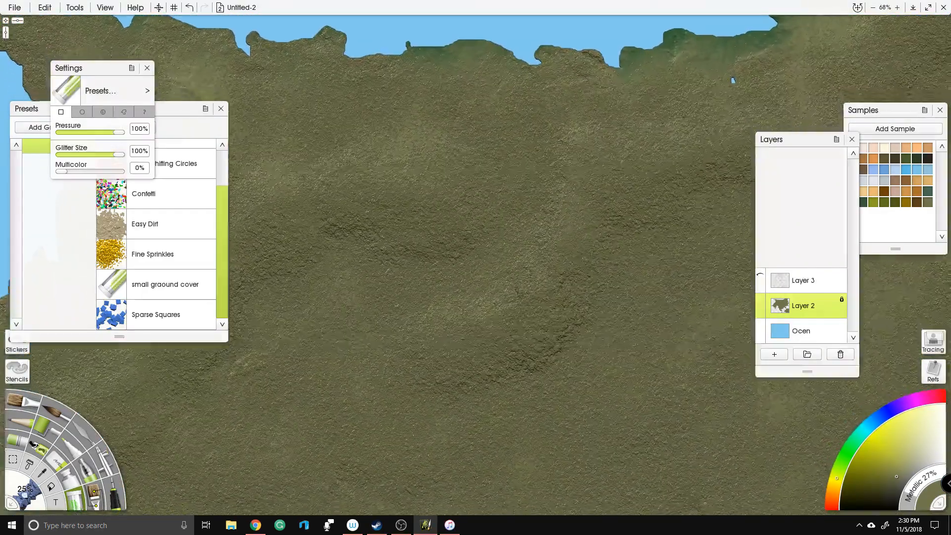
{"action": "left_click_drag", "start_coordinate": [505, 266], "coordinate": [547, 198]}
{"action": "scroll", "coordinate": [547, 197], "scroll_direction": "up", "scroll_amount": 1}
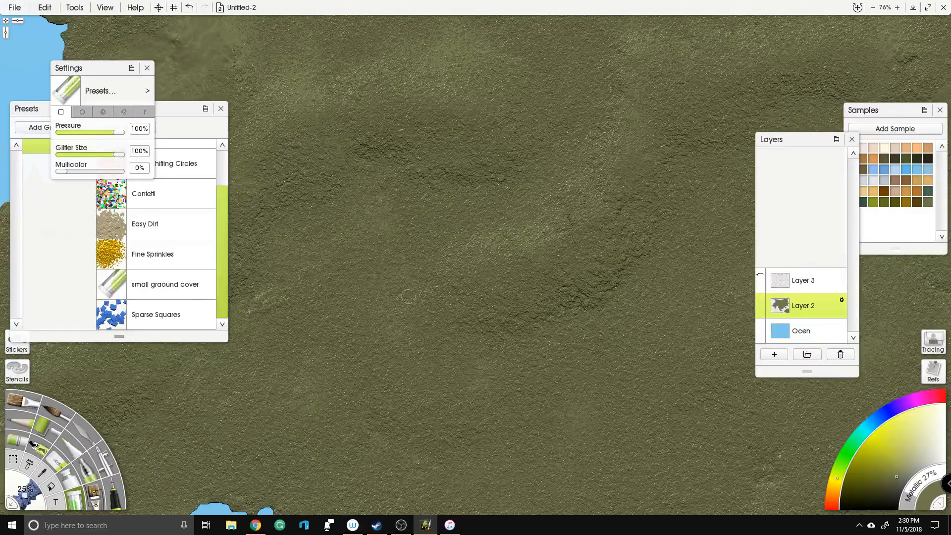
{"action": "left_click_drag", "start_coordinate": [471, 299], "coordinate": [489, 289]}
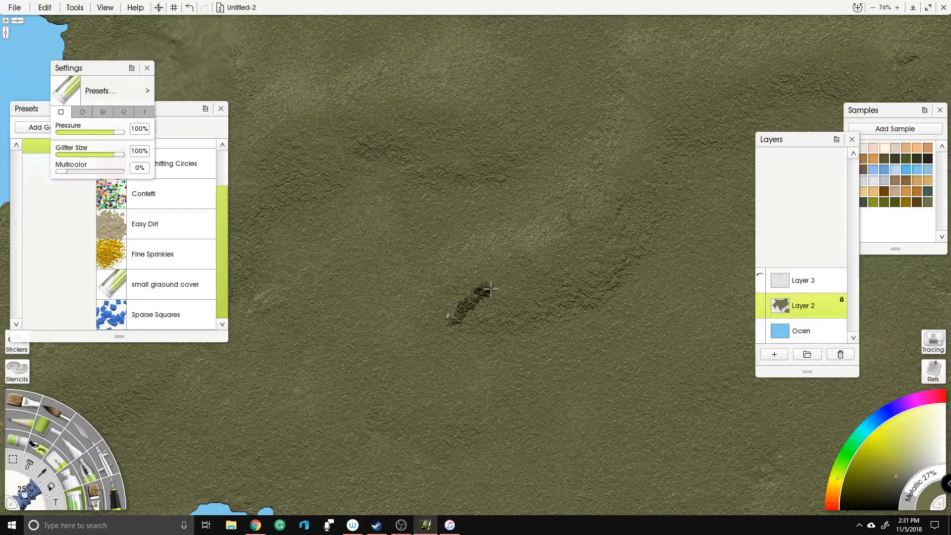
{"action": "mouse_move", "coordinate": [552, 258]}
{"action": "left_mouse_down"}
{"action": "mouse_move", "coordinate": [534, 290]}
{"action": "mouse_move", "coordinate": [560, 322]}
{"action": "mouse_move", "coordinate": [593, 320]}
{"action": "left_mouse_up"}
{"action": "mouse_move", "coordinate": [577, 257]}
{"action": "left_mouse_down"}
{"action": "mouse_move", "coordinate": [622, 168]}
{"action": "mouse_move", "coordinate": [610, 186]}
{"action": "mouse_move", "coordinate": [625, 202]}
{"action": "mouse_move", "coordinate": [671, 214]}
{"action": "mouse_move", "coordinate": [637, 208]}
{"action": "left_mouse_up"}
{"action": "key", "text": "ctrl+z"}
{"action": "key", "text": "ctrl+z"}
{"action": "key", "text": "ctrl+z"}
{"action": "key", "text": "ctrl+z"}
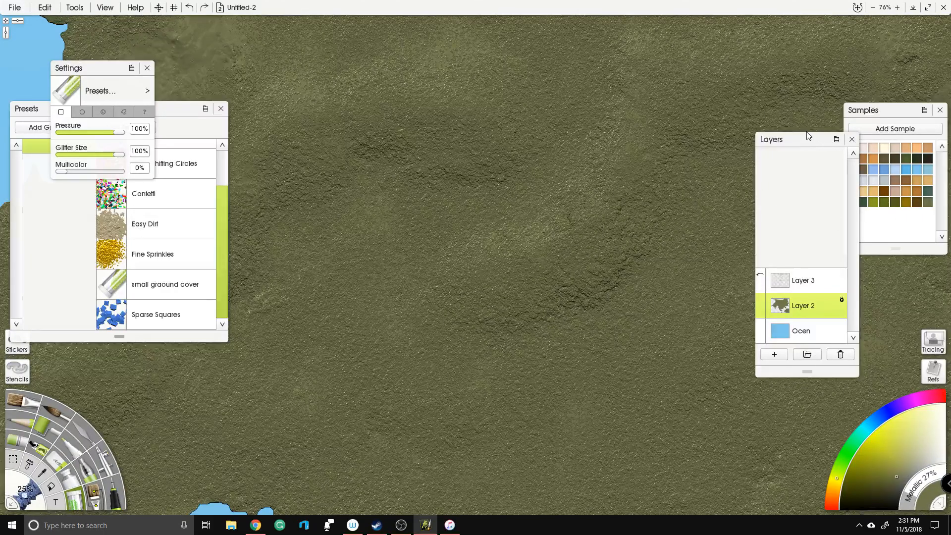
Step: Move the layer list clear of the color samples
{"action": "left_click_drag", "start_coordinate": [809, 143], "coordinate": [778, 128]}
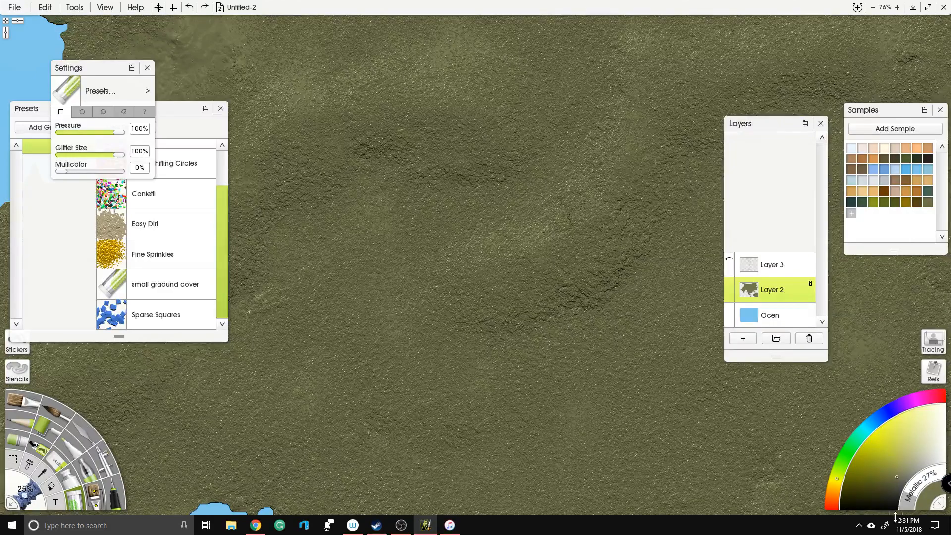
Step: Pick a neutral grey metallic paint color and save it to the color samples
{"action": "left_click", "coordinate": [907, 480]}
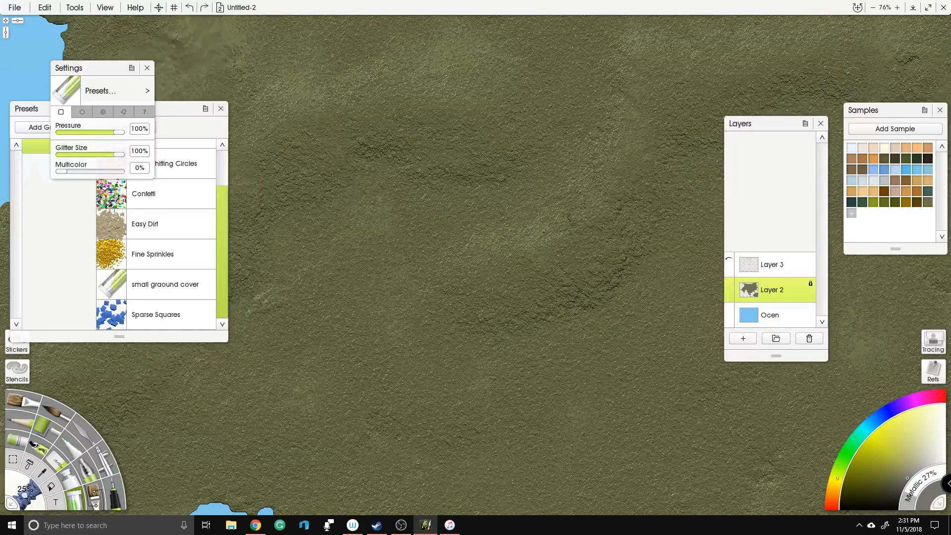
{"action": "left_click", "coordinate": [905, 129]}
Step: Try a branching mountain ridge of dark grey coarse glitter across the central mainland, with spurs on both sides
{"action": "mouse_move", "coordinate": [464, 273]}
{"action": "left_mouse_down"}
{"action": "mouse_move", "coordinate": [515, 277]}
{"action": "mouse_move", "coordinate": [564, 246]}
{"action": "mouse_move", "coordinate": [605, 201]}
{"action": "mouse_move", "coordinate": [600, 143]}
{"action": "mouse_move", "coordinate": [617, 123]}
{"action": "left_mouse_up"}
{"action": "left_click_drag", "start_coordinate": [600, 225], "coordinate": [686, 205]}
{"action": "left_click_drag", "start_coordinate": [580, 250], "coordinate": [612, 317]}
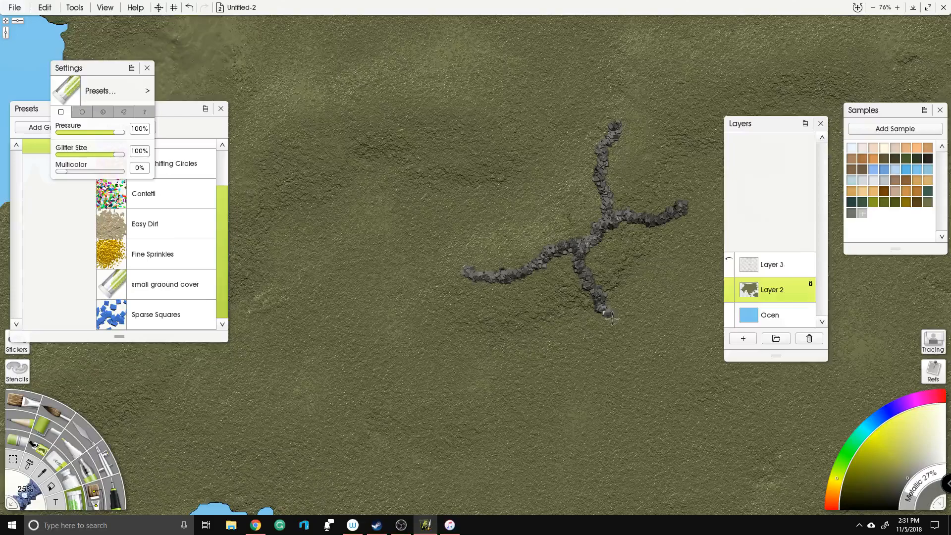
{"action": "mouse_move", "coordinate": [530, 268]}
{"action": "left_mouse_down"}
{"action": "mouse_move", "coordinate": [509, 324]}
{"action": "mouse_move", "coordinate": [537, 311]}
{"action": "left_mouse_up"}
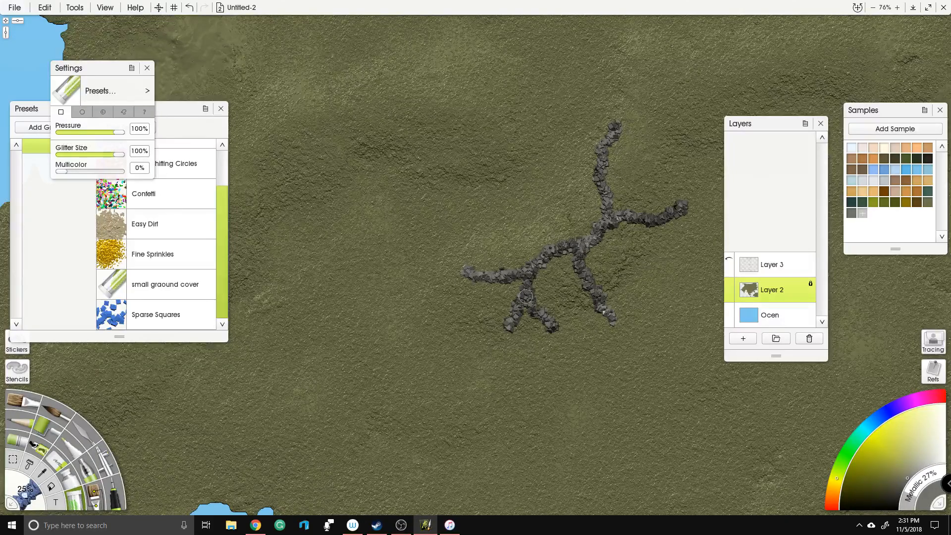
{"action": "left_click_drag", "start_coordinate": [484, 296], "coordinate": [473, 332]}
{"action": "mouse_move", "coordinate": [468, 274]}
{"action": "left_mouse_down"}
{"action": "mouse_move", "coordinate": [416, 273]}
{"action": "mouse_move", "coordinate": [399, 263]}
{"action": "mouse_move", "coordinate": [449, 268]}
{"action": "mouse_move", "coordinate": [413, 233]}
{"action": "mouse_move", "coordinate": [443, 253]}
{"action": "mouse_move", "coordinate": [449, 212]}
{"action": "left_mouse_up"}
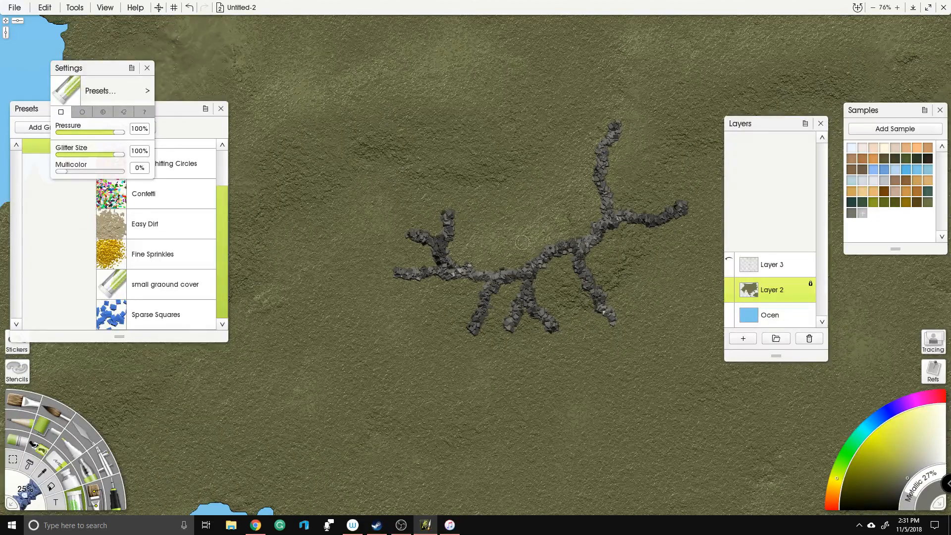
{"action": "mouse_move", "coordinate": [532, 251]}
{"action": "left_mouse_down"}
{"action": "mouse_move", "coordinate": [501, 244]}
{"action": "mouse_move", "coordinate": [518, 234]}
{"action": "mouse_move", "coordinate": [504, 211]}
{"action": "mouse_move", "coordinate": [518, 233]}
{"action": "mouse_move", "coordinate": [529, 210]}
{"action": "left_mouse_up"}
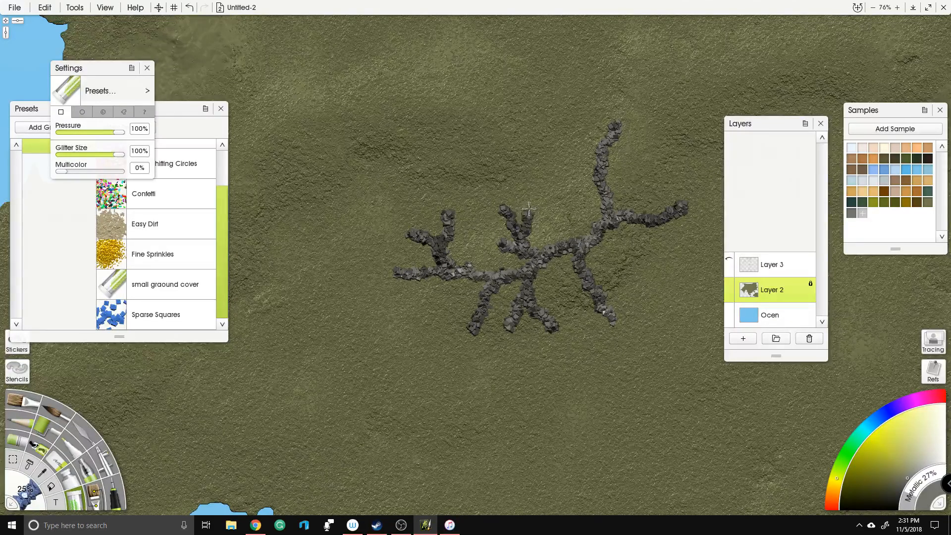
Step: Switch to the palette knife with the Instant Blur preset at 11% pressure, 12% softness and 150% size
{"action": "left_click", "coordinate": [77, 431]}
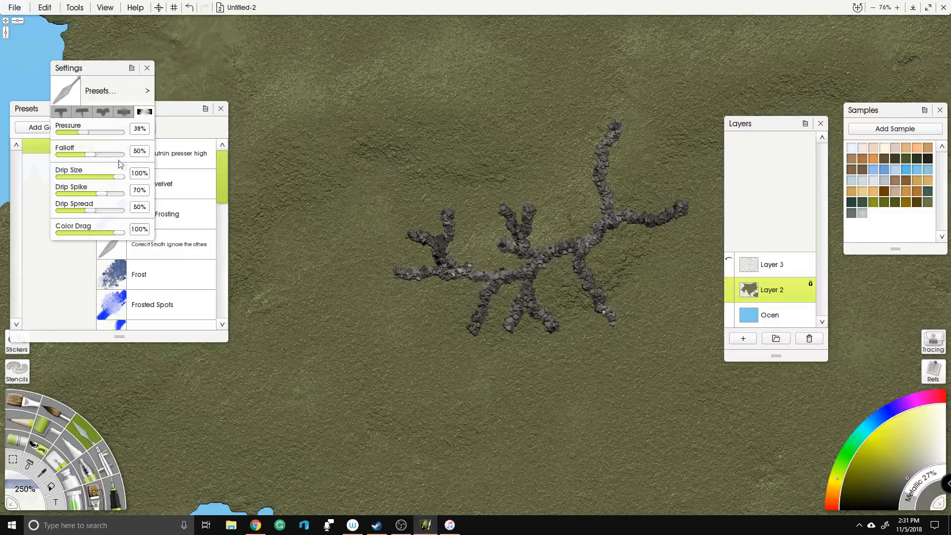
{"action": "left_click_drag", "start_coordinate": [218, 170], "coordinate": [224, 242]}
{"action": "left_click", "coordinate": [188, 257]}
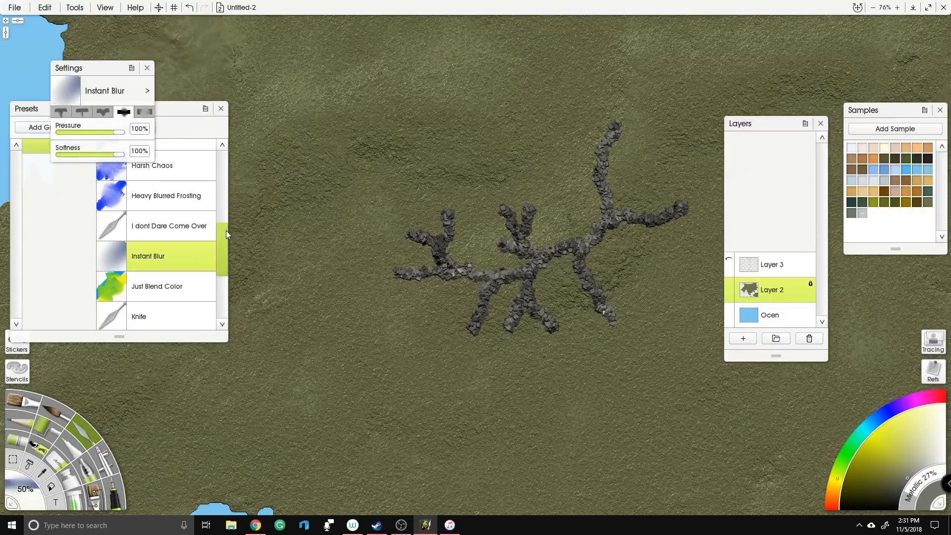
{"action": "left_click", "coordinate": [72, 133]}
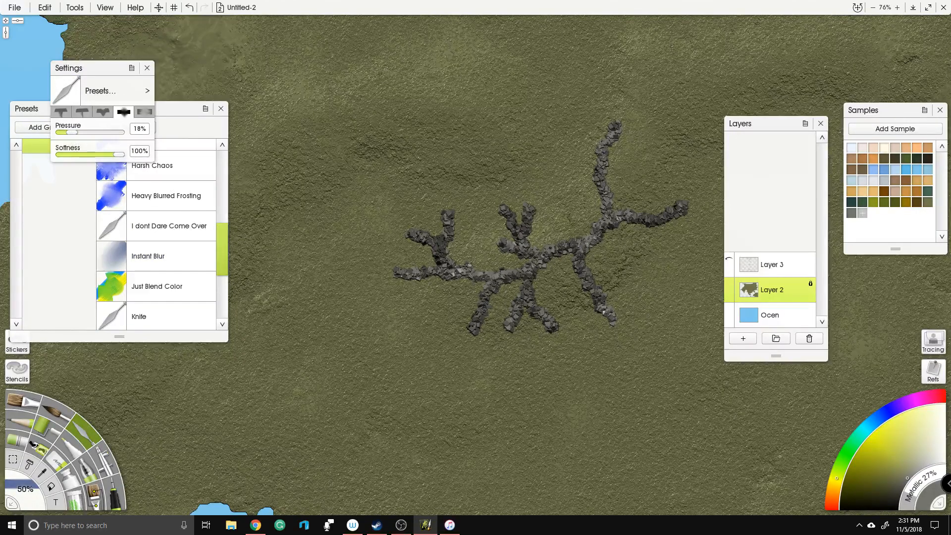
{"action": "left_click", "coordinate": [74, 155]}
{"action": "left_click_drag", "start_coordinate": [72, 155], "coordinate": [71, 155]}
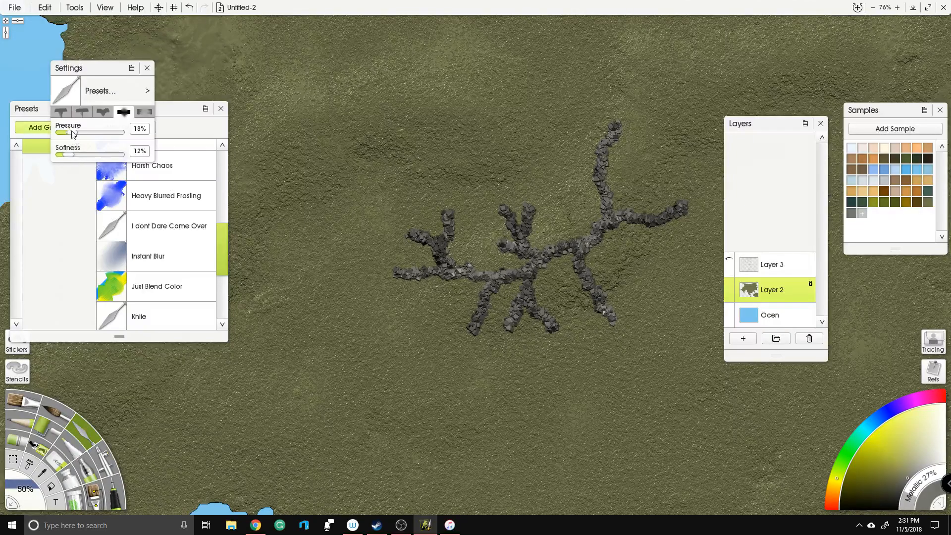
{"action": "left_click", "coordinate": [20, 489]}
{"action": "type", "text": "150"}
{"action": "key", "text": "Return"}
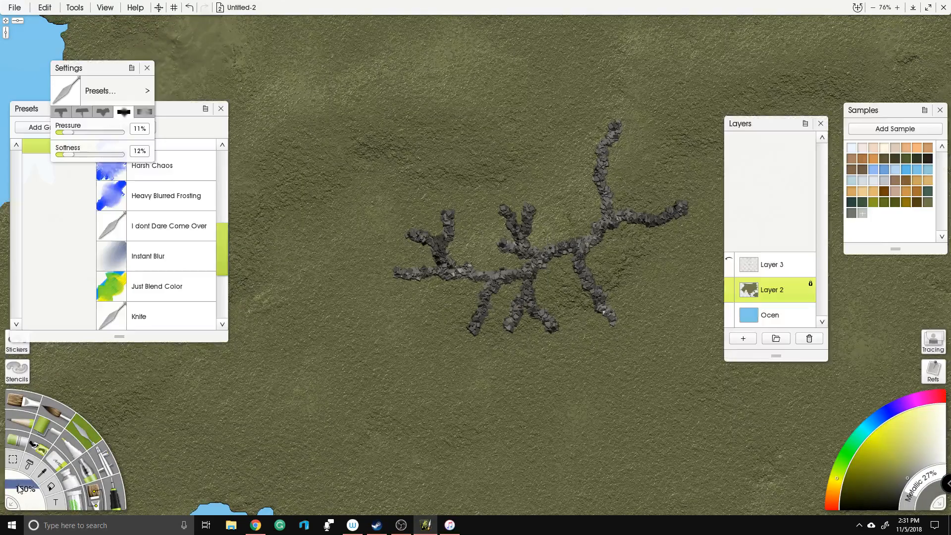
Step: Try smoothing the grey glitter ridge and its branches with the low-pressure blur knife
{"action": "left_click_drag", "start_coordinate": [529, 272], "coordinate": [505, 278]}
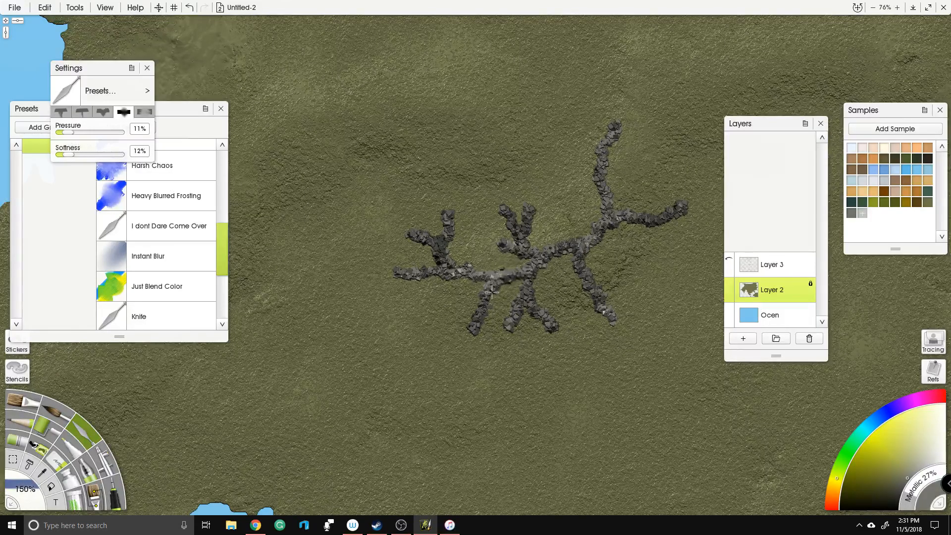
{"action": "mouse_move", "coordinate": [479, 314]}
{"action": "left_mouse_down"}
{"action": "mouse_move", "coordinate": [463, 312]}
{"action": "mouse_move", "coordinate": [437, 270]}
{"action": "mouse_move", "coordinate": [416, 260]}
{"action": "mouse_move", "coordinate": [428, 227]}
{"action": "left_mouse_up"}
{"action": "left_click_drag", "start_coordinate": [475, 268], "coordinate": [549, 323]}
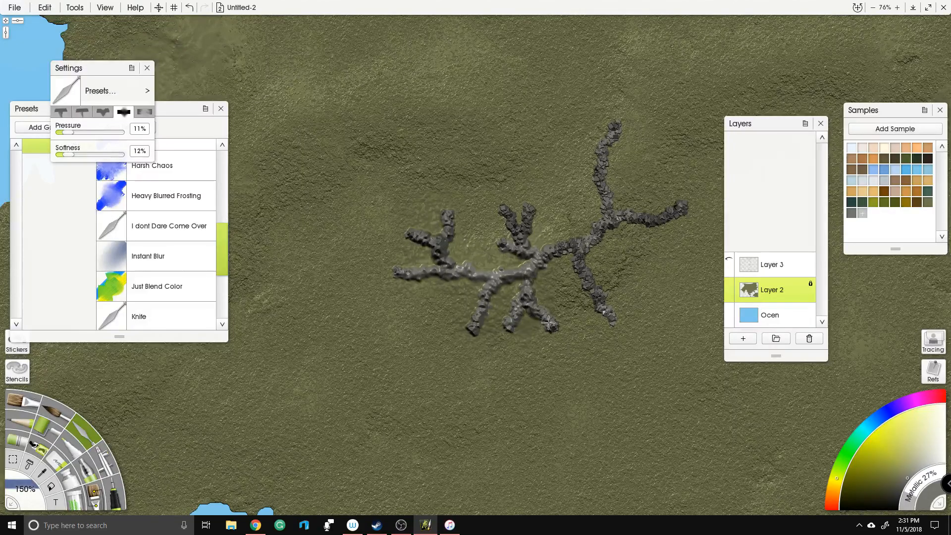
{"action": "mouse_move", "coordinate": [550, 253]}
{"action": "left_mouse_down"}
{"action": "mouse_move", "coordinate": [592, 290]}
{"action": "mouse_move", "coordinate": [580, 238]}
{"action": "mouse_move", "coordinate": [602, 184]}
{"action": "mouse_move", "coordinate": [633, 213]}
{"action": "mouse_move", "coordinate": [649, 214]}
{"action": "left_mouse_up"}
{"action": "left_click_drag", "start_coordinate": [530, 246], "coordinate": [524, 244]}
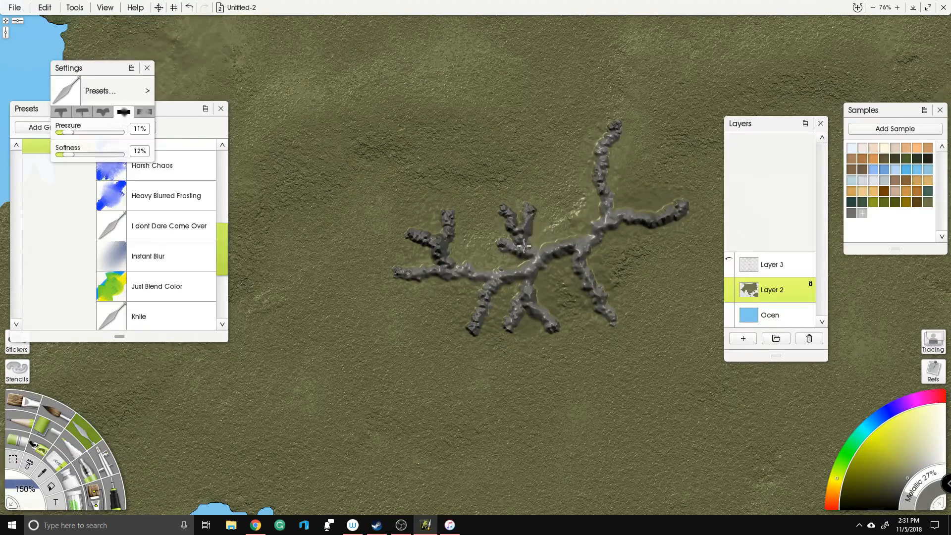
{"action": "left_click_drag", "start_coordinate": [437, 246], "coordinate": [439, 230]}
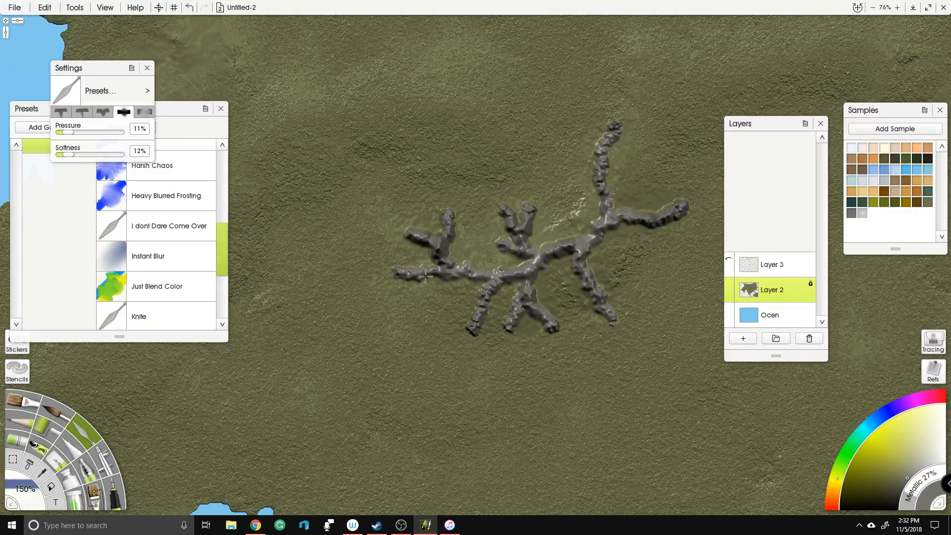
{"action": "left_click_drag", "start_coordinate": [559, 244], "coordinate": [594, 238]}
{"action": "left_click_drag", "start_coordinate": [552, 262], "coordinate": [917, 87]}
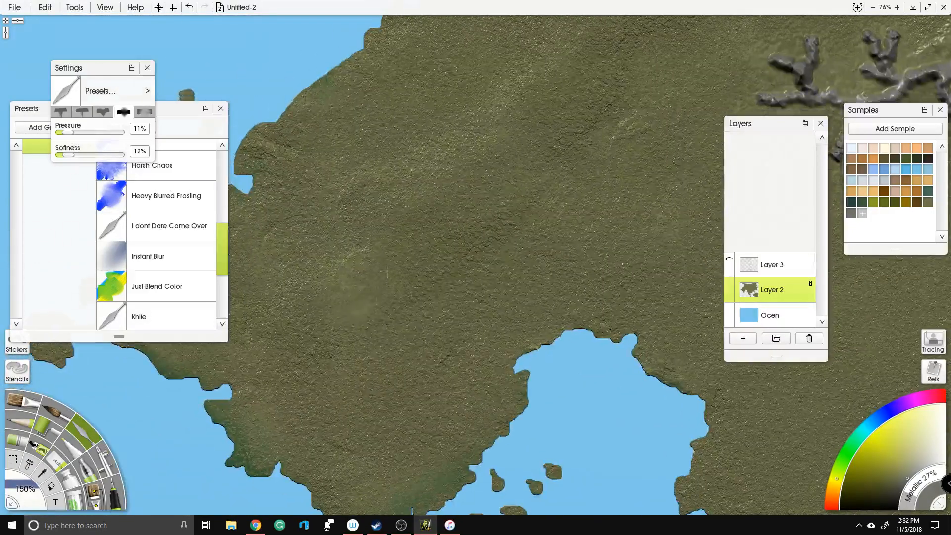
{"action": "left_click_drag", "start_coordinate": [673, 159], "coordinate": [318, 384]}
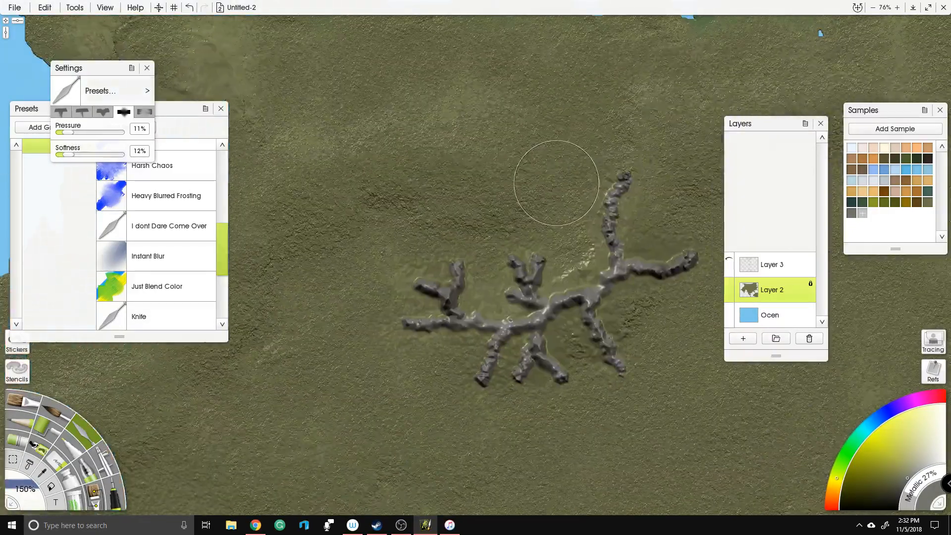
{"action": "scroll", "coordinate": [531, 266], "scroll_direction": "down", "scroll_amount": 5}
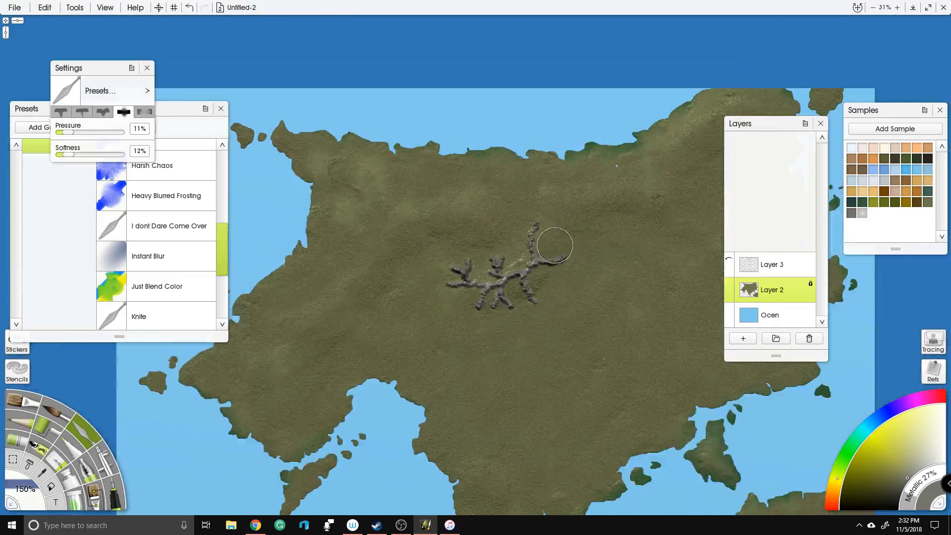
{"action": "left_click_drag", "start_coordinate": [562, 248], "coordinate": [574, 247]}
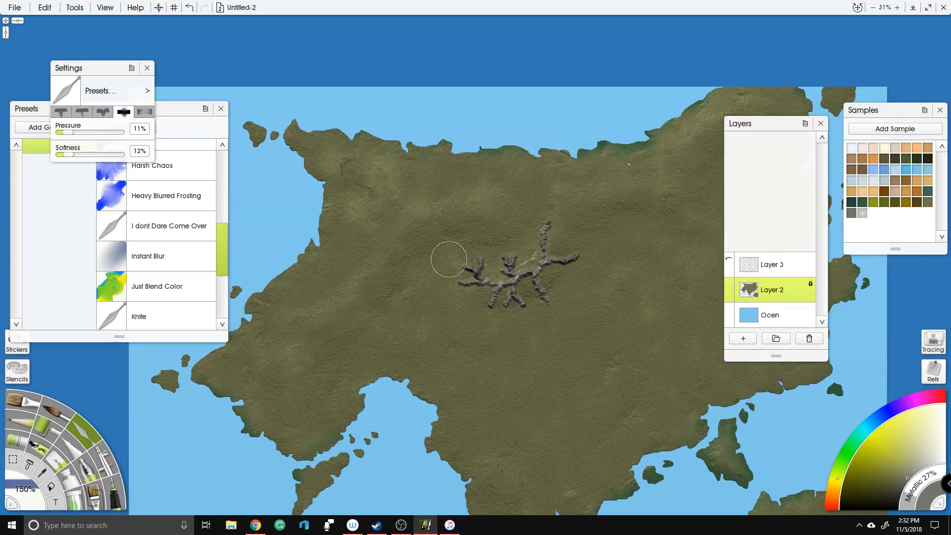
Step: Load the Harsh Chaos palette knife preset and set the tool size to 250%
{"action": "left_click", "coordinate": [196, 177]}
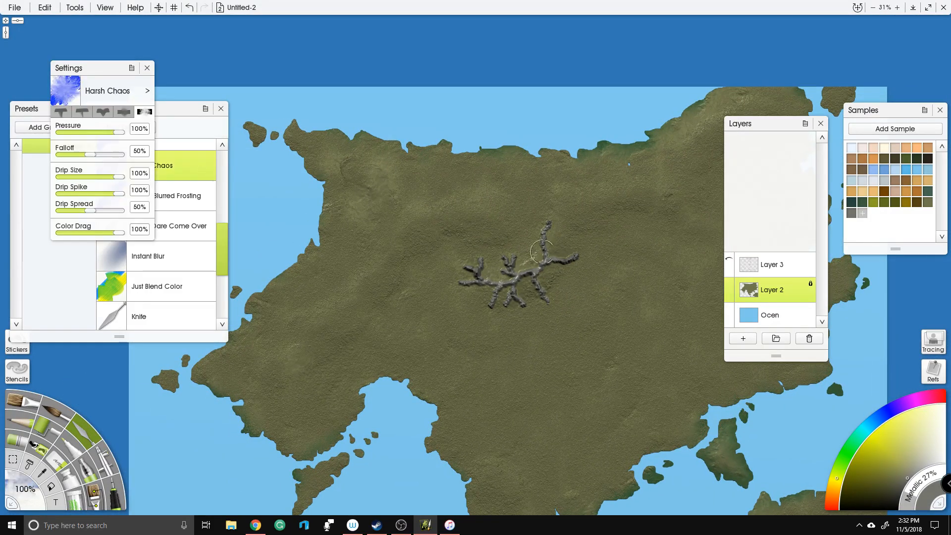
{"action": "scroll", "coordinate": [492, 237], "scroll_direction": "up", "scroll_amount": 5}
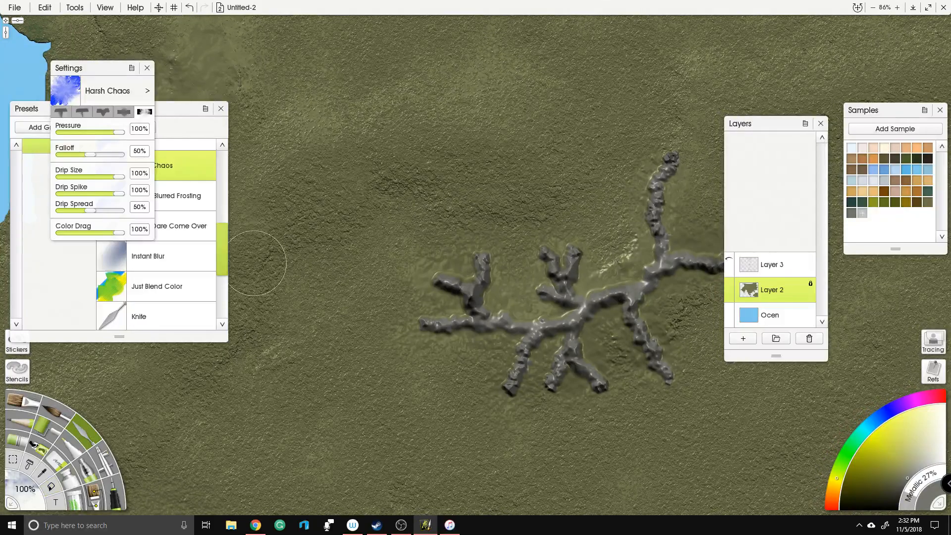
{"action": "left_click", "coordinate": [36, 498]}
{"action": "key", "text": "Return"}
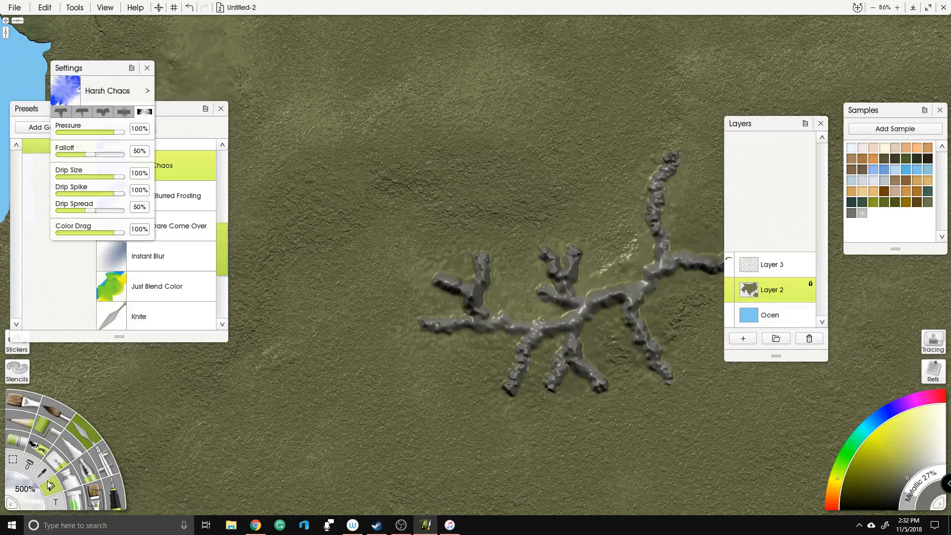
{"action": "left_click", "coordinate": [30, 487]}
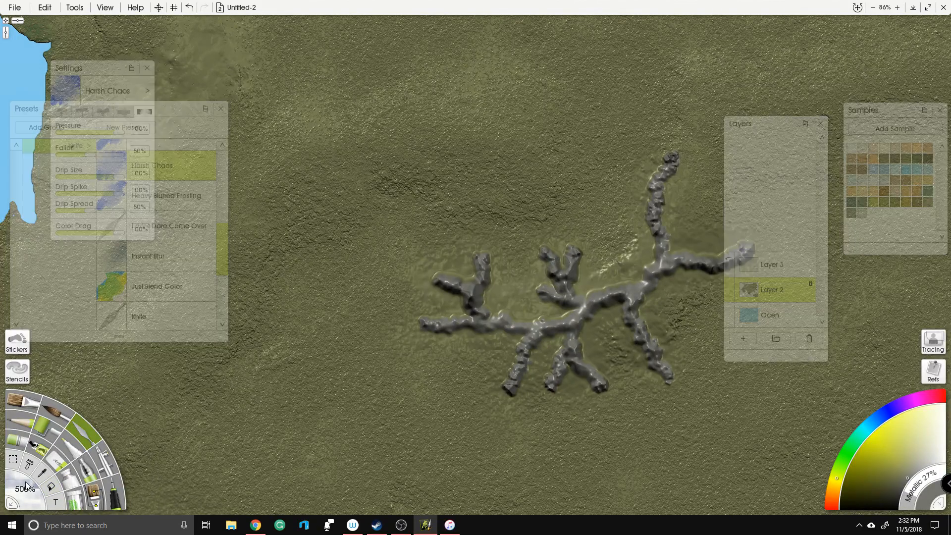
{"action": "type", "text": "250"}
{"action": "key", "text": "Return"}
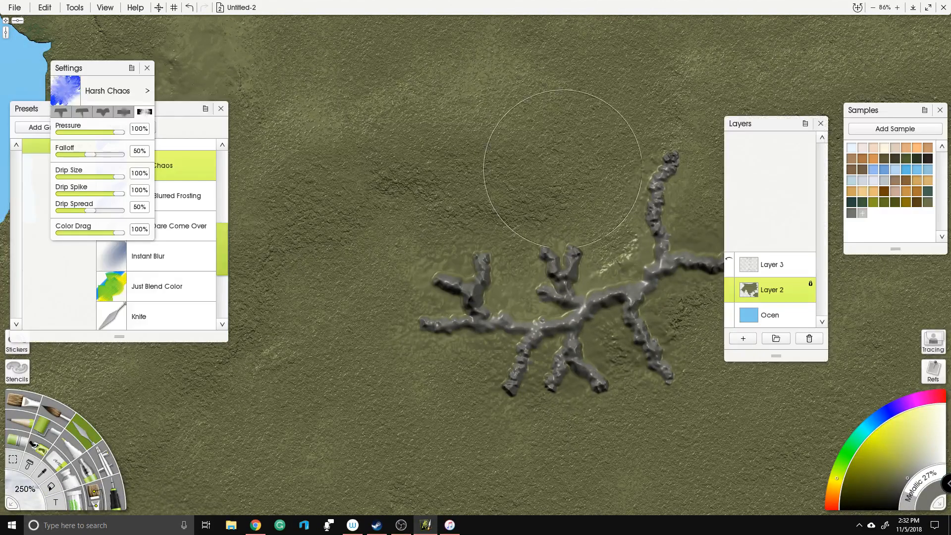
Step: Try roughening the central ridge and its branches into jagged mountains with the Harsh Chaos knife
{"action": "mouse_move", "coordinate": [617, 268]}
{"action": "left_mouse_down"}
{"action": "mouse_move", "coordinate": [654, 178]}
{"action": "mouse_move", "coordinate": [563, 202]}
{"action": "mouse_move", "coordinate": [495, 247]}
{"action": "mouse_move", "coordinate": [511, 287]}
{"action": "mouse_move", "coordinate": [400, 297]}
{"action": "mouse_move", "coordinate": [446, 361]}
{"action": "mouse_move", "coordinate": [489, 347]}
{"action": "mouse_move", "coordinate": [515, 396]}
{"action": "mouse_move", "coordinate": [523, 377]}
{"action": "mouse_move", "coordinate": [620, 320]}
{"action": "mouse_move", "coordinate": [612, 348]}
{"action": "mouse_move", "coordinate": [631, 412]}
{"action": "mouse_move", "coordinate": [688, 396]}
{"action": "mouse_move", "coordinate": [669, 317]}
{"action": "mouse_move", "coordinate": [593, 275]}
{"action": "mouse_move", "coordinate": [605, 317]}
{"action": "left_mouse_up"}
{"action": "mouse_move", "coordinate": [606, 189]}
{"action": "left_mouse_down"}
{"action": "mouse_move", "coordinate": [393, 243]}
{"action": "mouse_move", "coordinate": [381, 235]}
{"action": "left_mouse_up"}
{"action": "left_click_drag", "start_coordinate": [491, 268], "coordinate": [508, 283]}
{"action": "scroll", "coordinate": [536, 271], "scroll_direction": "down", "scroll_amount": 8}
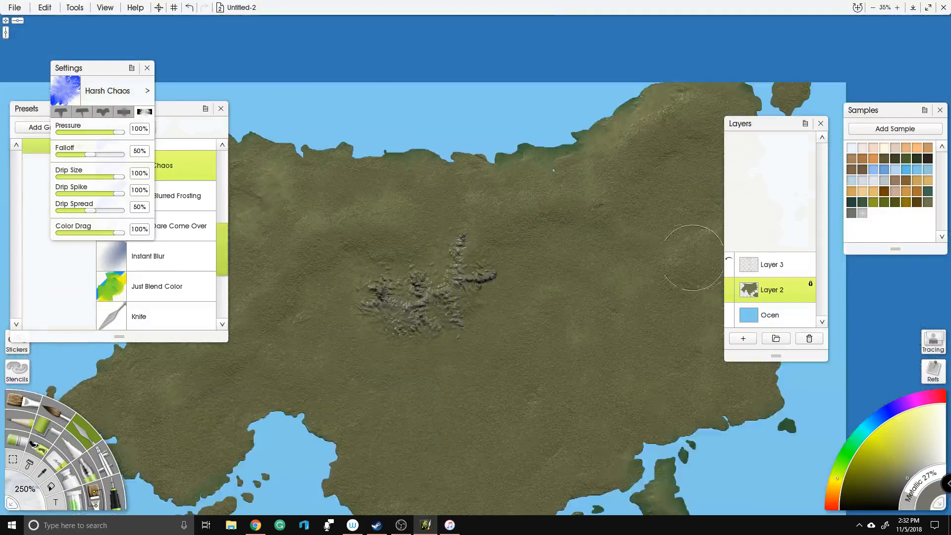
{"action": "scroll", "coordinate": [583, 212], "scroll_direction": "up", "scroll_amount": 6}
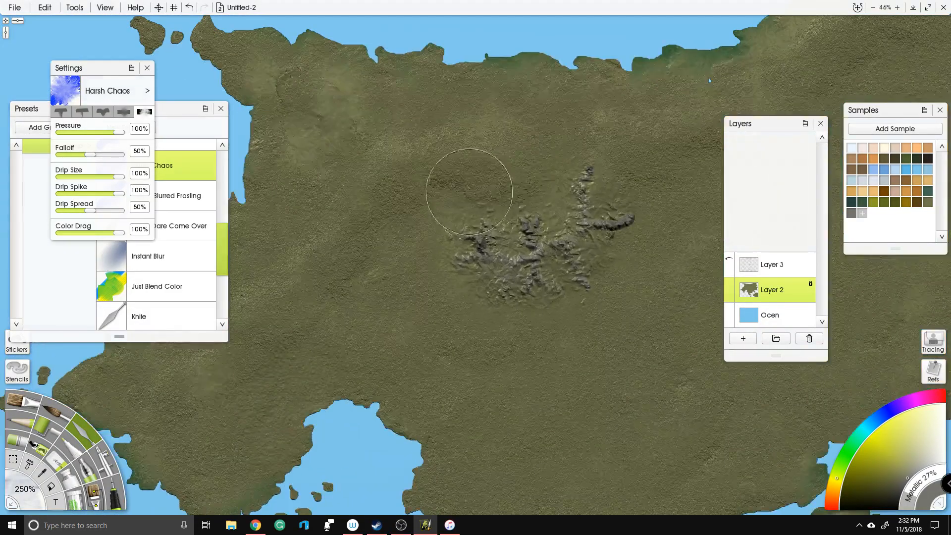
{"action": "mouse_move", "coordinate": [474, 161]}
{"action": "left_mouse_down"}
{"action": "mouse_move", "coordinate": [476, 174]}
{"action": "mouse_move", "coordinate": [494, 164]}
{"action": "mouse_move", "coordinate": [429, 165]}
{"action": "left_mouse_up"}
Step: Undo all the knife and glitter strokes of the trial ridge on the central mainland
{"action": "key", "text": "ctrl+z"}
{"action": "key", "text": "ctrl+z"}
{"action": "key", "text": "ctrl+z"}
{"action": "key", "text": "ctrl+z"}
{"action": "key", "text": "ctrl+z"}
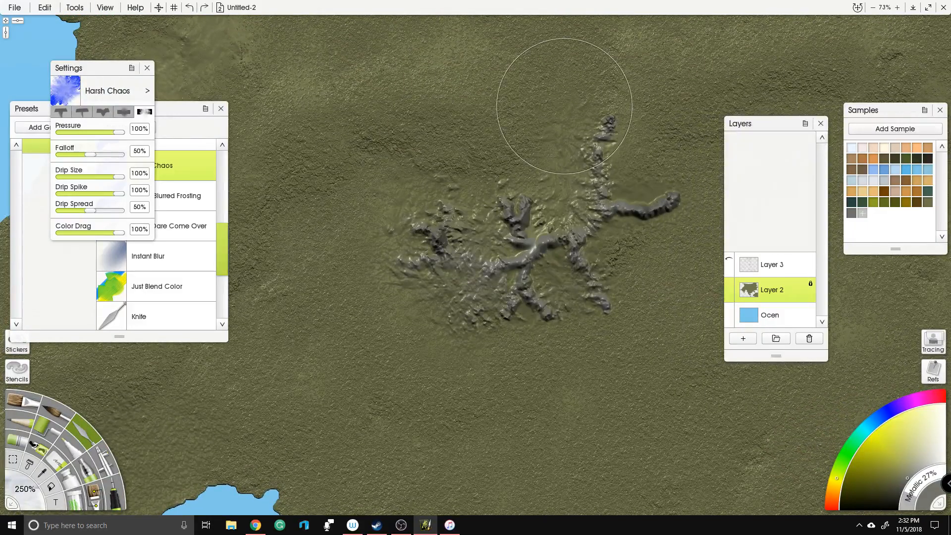
{"action": "key", "text": "ctrl+z"}
{"action": "key", "text": "ctrl+z"}
{"action": "key", "text": "ctrl+z"}
{"action": "key", "text": "ctrl+z"}
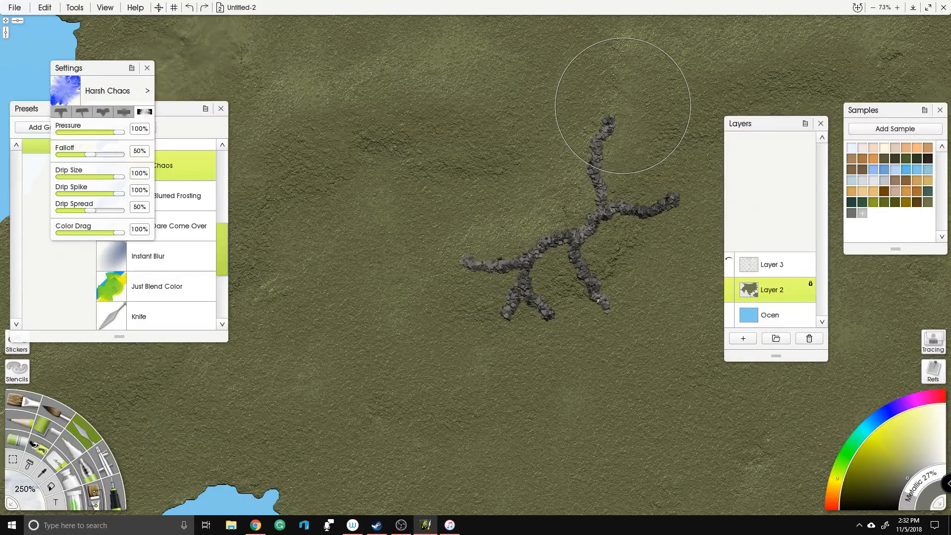
{"action": "scroll", "coordinate": [556, 139], "scroll_direction": "down", "scroll_amount": 4}
{"action": "left_click_drag", "start_coordinate": [557, 139], "coordinate": [535, 113]}
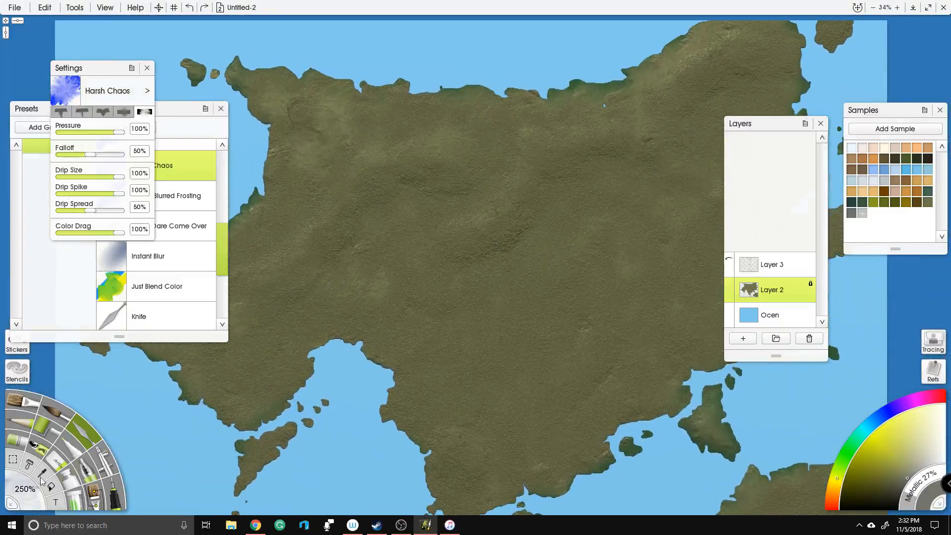
Step: Switch to the Glitter tool and draw a dark grey branching mountain ridge through the western mainland, from southwest to northwest
{"action": "left_click", "coordinate": [83, 509]}
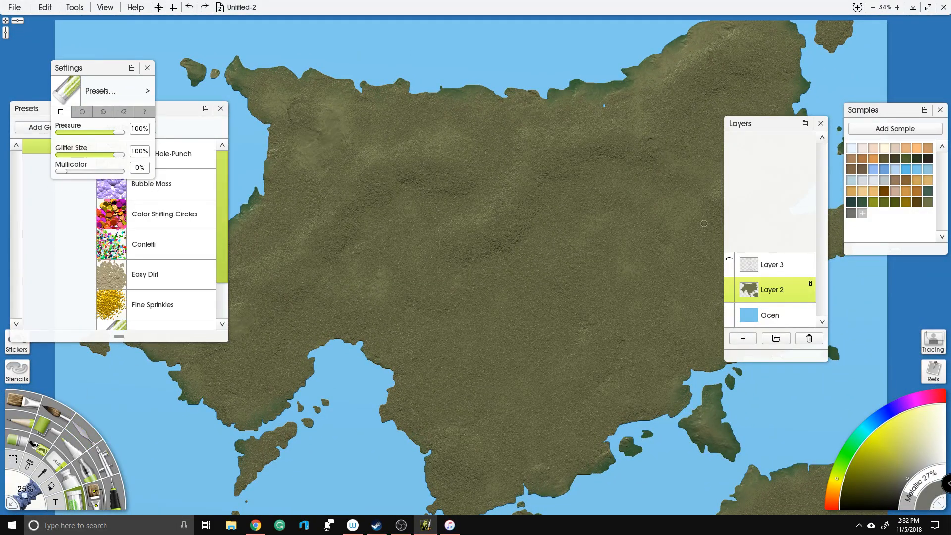
{"action": "scroll", "coordinate": [704, 223], "scroll_direction": "down", "scroll_amount": 2}
{"action": "scroll", "coordinate": [525, 160], "scroll_direction": "up", "scroll_amount": 4}
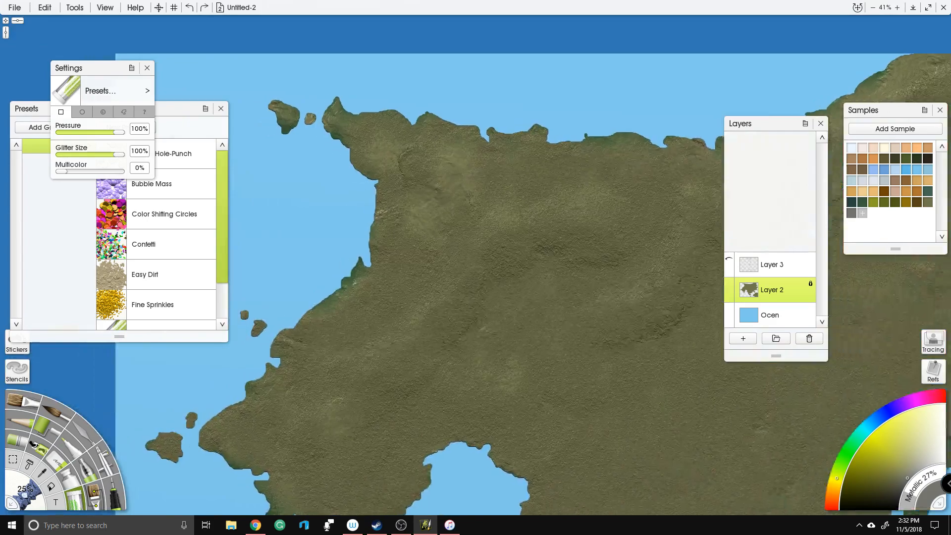
{"action": "left_click_drag", "start_coordinate": [301, 230], "coordinate": [455, 192]}
{"action": "left_click_drag", "start_coordinate": [571, 243], "coordinate": [403, 258]}
{"action": "scroll", "coordinate": [705, 242], "scroll_direction": "down", "scroll_amount": 3}
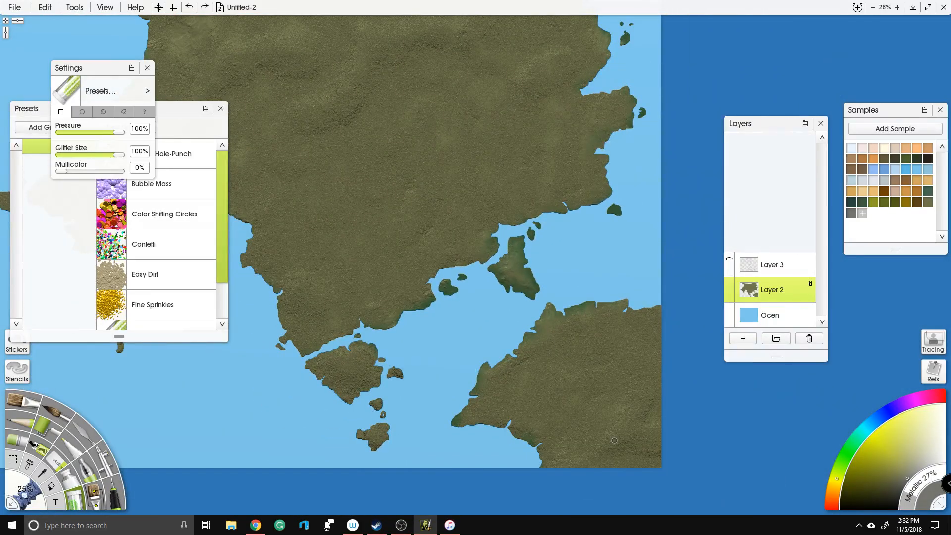
{"action": "left_click_drag", "start_coordinate": [482, 225], "coordinate": [520, 211]}
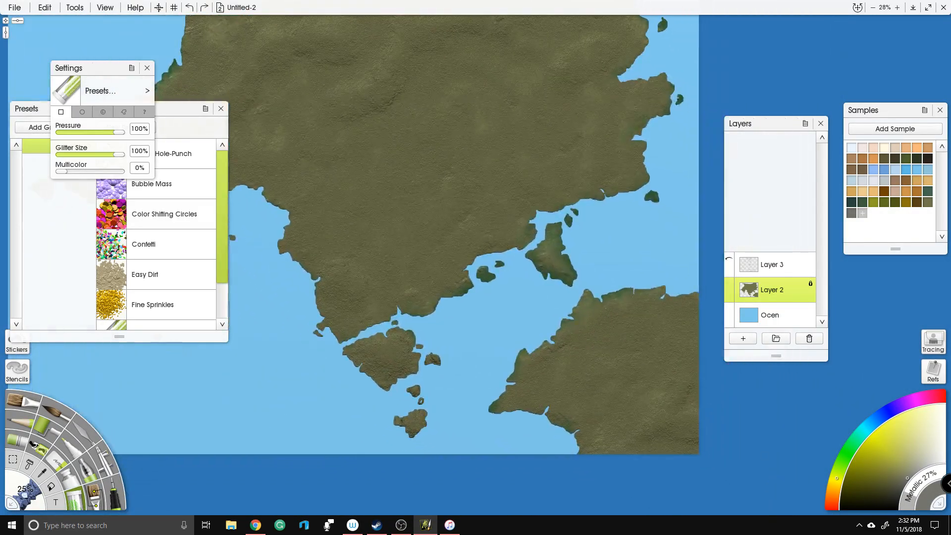
{"action": "left_click_drag", "start_coordinate": [400, 111], "coordinate": [612, 338]}
{"action": "scroll", "coordinate": [477, 269], "scroll_direction": "up", "scroll_amount": 3}
{"action": "left_click_drag", "start_coordinate": [392, 350], "coordinate": [437, 238]}
{"action": "scroll", "coordinate": [518, 286], "scroll_direction": "down", "scroll_amount": 3}
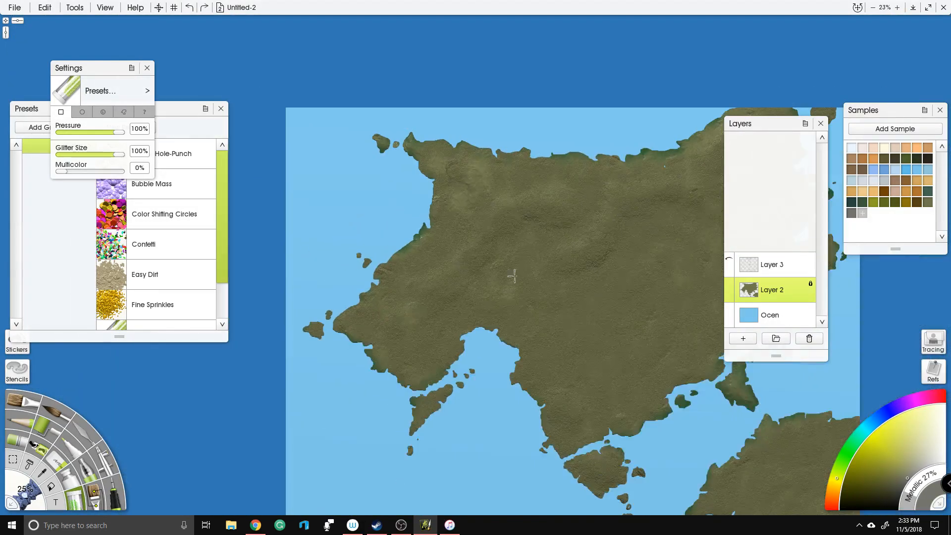
{"action": "scroll", "coordinate": [518, 268], "scroll_direction": "up", "scroll_amount": 3}
{"action": "left_click_drag", "start_coordinate": [481, 283], "coordinate": [511, 272]}
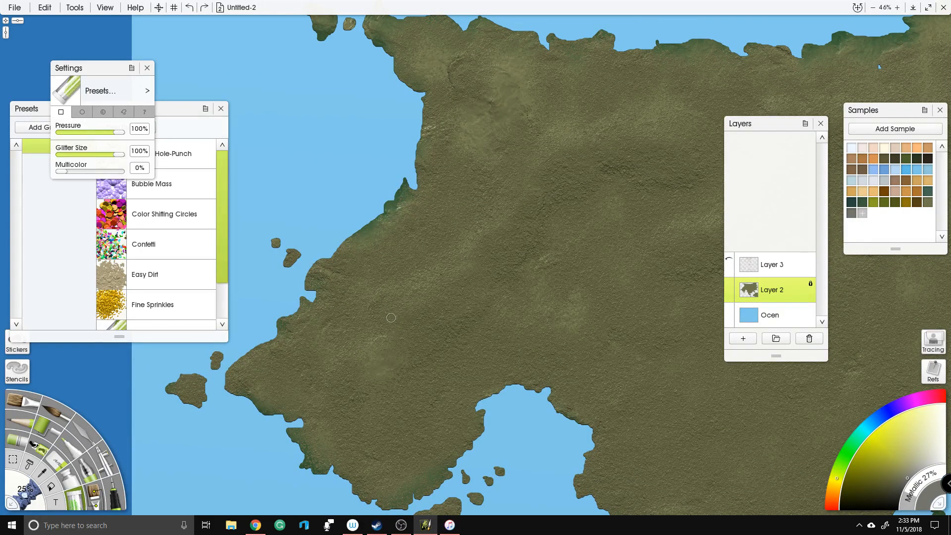
{"action": "left_click_drag", "start_coordinate": [398, 318], "coordinate": [404, 310]}
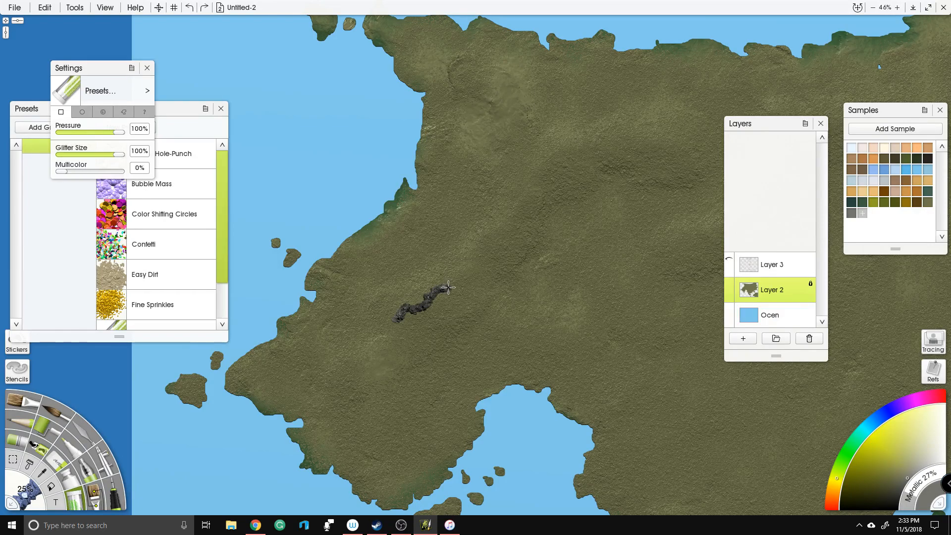
{"action": "mouse_move", "coordinate": [455, 274]}
{"action": "left_mouse_down"}
{"action": "mouse_move", "coordinate": [454, 245]}
{"action": "mouse_move", "coordinate": [496, 260]}
{"action": "mouse_move", "coordinate": [505, 256]}
{"action": "mouse_move", "coordinate": [488, 241]}
{"action": "mouse_move", "coordinate": [493, 227]}
{"action": "mouse_move", "coordinate": [529, 223]}
{"action": "mouse_move", "coordinate": [506, 224]}
{"action": "mouse_move", "coordinate": [508, 202]}
{"action": "mouse_move", "coordinate": [495, 192]}
{"action": "mouse_move", "coordinate": [509, 209]}
{"action": "mouse_move", "coordinate": [530, 181]}
{"action": "mouse_move", "coordinate": [530, 147]}
{"action": "mouse_move", "coordinate": [534, 163]}
{"action": "mouse_move", "coordinate": [574, 143]}
{"action": "mouse_move", "coordinate": [553, 149]}
{"action": "mouse_move", "coordinate": [582, 170]}
{"action": "mouse_move", "coordinate": [529, 146]}
{"action": "mouse_move", "coordinate": [530, 128]}
{"action": "mouse_move", "coordinate": [498, 119]}
{"action": "left_mouse_up"}
{"action": "mouse_move", "coordinate": [469, 66]}
{"action": "left_mouse_down"}
{"action": "mouse_move", "coordinate": [504, 86]}
{"action": "mouse_move", "coordinate": [514, 117]}
{"action": "mouse_move", "coordinate": [512, 70]}
{"action": "left_mouse_up"}
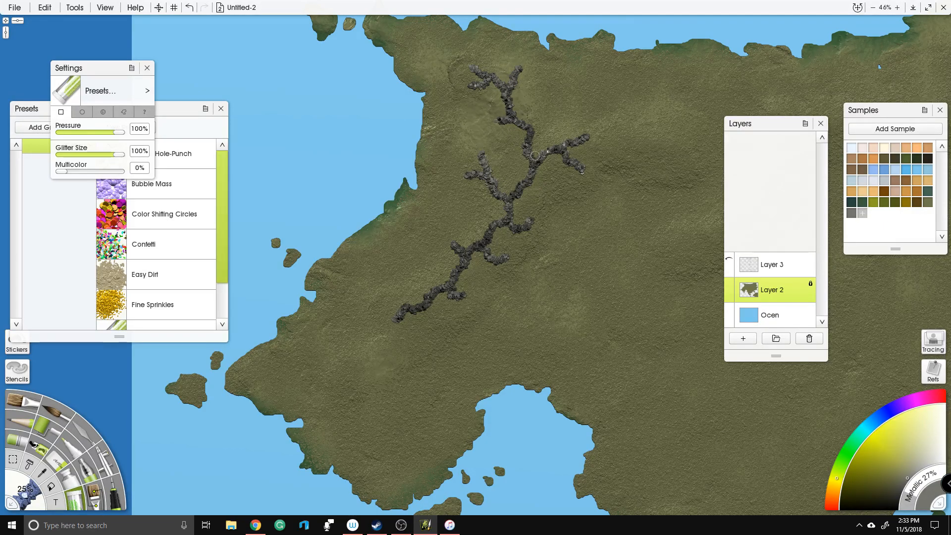
Step: Extend the western ridge's northern arm eastward with a long glitter stroke that forks into smaller branches
{"action": "mouse_move", "coordinate": [587, 140]}
{"action": "left_mouse_down"}
{"action": "mouse_move", "coordinate": [628, 147]}
{"action": "mouse_move", "coordinate": [657, 130]}
{"action": "mouse_move", "coordinate": [654, 149]}
{"action": "mouse_move", "coordinate": [676, 167]}
{"action": "mouse_move", "coordinate": [695, 143]}
{"action": "left_mouse_up"}
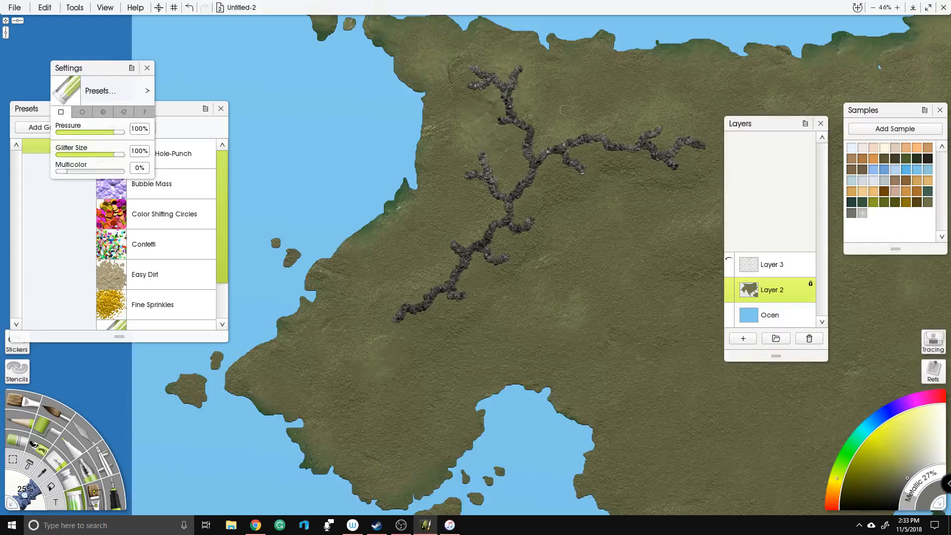
{"action": "left_click_drag", "start_coordinate": [564, 109], "coordinate": [468, 174]}
{"action": "mouse_move", "coordinate": [560, 192]}
{"action": "left_mouse_down"}
{"action": "mouse_move", "coordinate": [569, 155]}
{"action": "mouse_move", "coordinate": [577, 177]}
{"action": "mouse_move", "coordinate": [595, 167]}
{"action": "left_mouse_up"}
{"action": "left_click_drag", "start_coordinate": [604, 214], "coordinate": [623, 217]}
Step: Draw a smaller branching glitter ridge on the southwestern mainland and lengthen the main ridge's southwest end
{"action": "mouse_move", "coordinate": [404, 250]}
{"action": "left_mouse_down"}
{"action": "mouse_move", "coordinate": [486, 171]}
{"action": "mouse_move", "coordinate": [476, 166]}
{"action": "left_mouse_up"}
{"action": "mouse_move", "coordinate": [399, 310]}
{"action": "left_mouse_down"}
{"action": "mouse_move", "coordinate": [345, 343]}
{"action": "mouse_move", "coordinate": [327, 365]}
{"action": "mouse_move", "coordinate": [333, 376]}
{"action": "mouse_move", "coordinate": [297, 371]}
{"action": "mouse_move", "coordinate": [280, 379]}
{"action": "left_mouse_up"}
{"action": "mouse_move", "coordinate": [356, 342]}
{"action": "left_mouse_down"}
{"action": "mouse_move", "coordinate": [376, 359]}
{"action": "mouse_move", "coordinate": [403, 342]}
{"action": "left_mouse_up"}
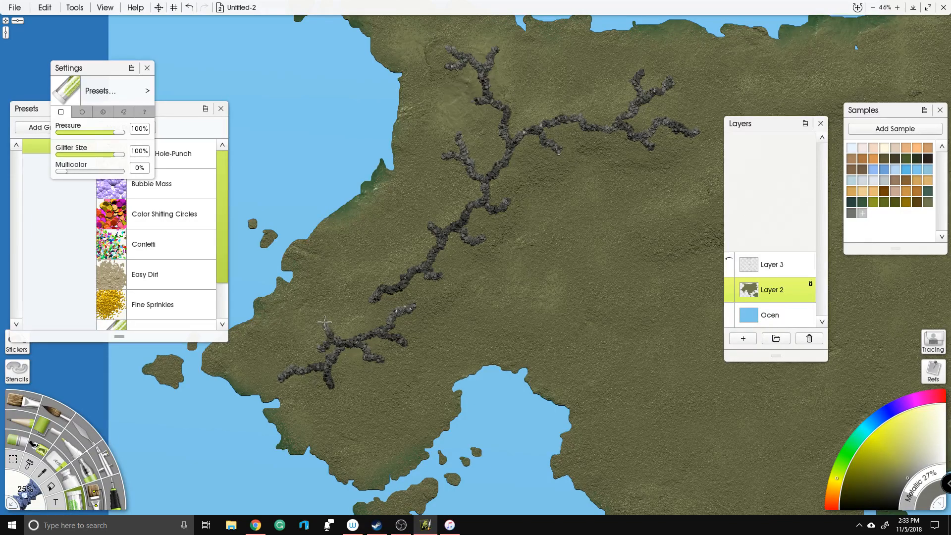
{"action": "mouse_move", "coordinate": [335, 322]}
{"action": "left_mouse_down"}
{"action": "mouse_move", "coordinate": [365, 287]}
{"action": "mouse_move", "coordinate": [340, 290]}
{"action": "left_mouse_up"}
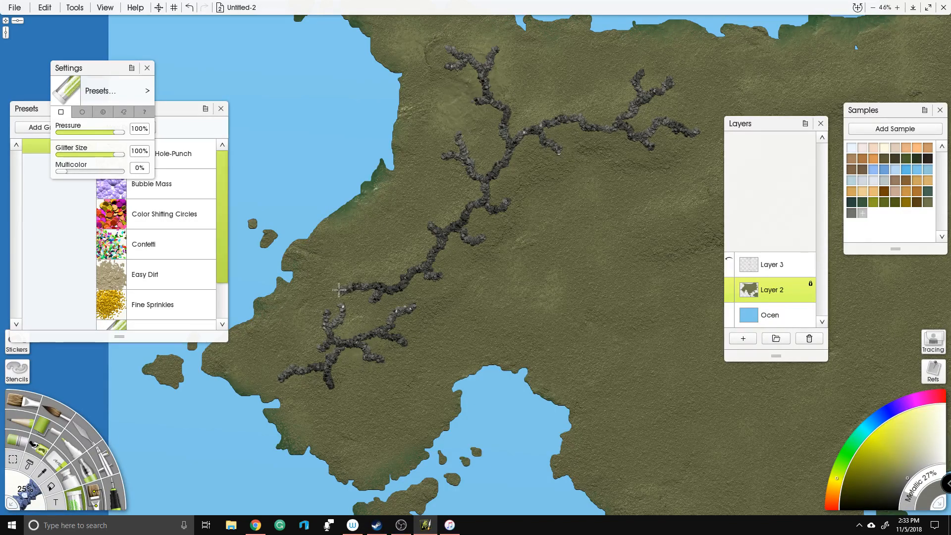
Step: Add forked glitter spurs to the western range's eastern arm and its northwest-facing flank
{"action": "left_click_drag", "start_coordinate": [496, 248], "coordinate": [326, 316]}
{"action": "left_click_drag", "start_coordinate": [468, 141], "coordinate": [479, 127]}
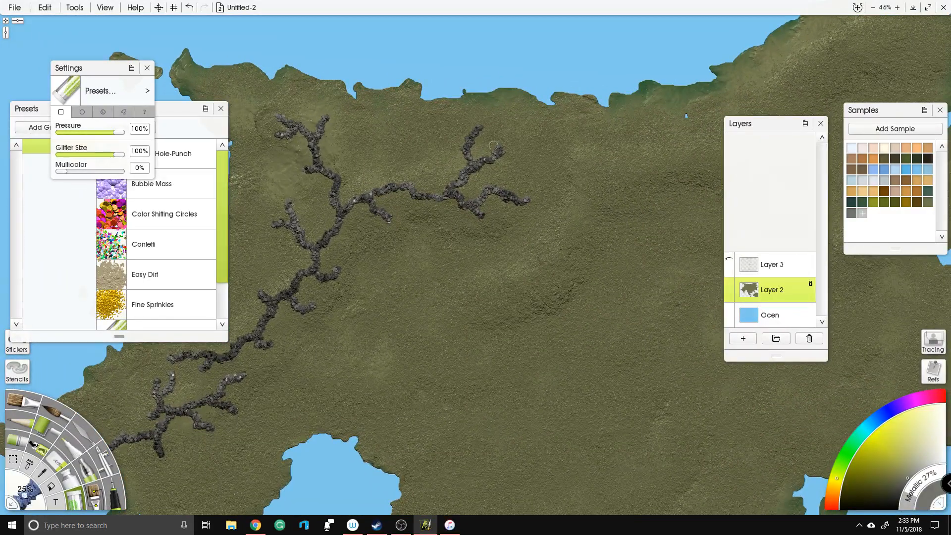
{"action": "mouse_move", "coordinate": [376, 192]}
{"action": "left_mouse_down"}
{"action": "mouse_move", "coordinate": [393, 159]}
{"action": "mouse_move", "coordinate": [402, 169]}
{"action": "mouse_move", "coordinate": [412, 141]}
{"action": "mouse_move", "coordinate": [410, 159]}
{"action": "mouse_move", "coordinate": [427, 139]}
{"action": "left_mouse_up"}
{"action": "mouse_move", "coordinate": [250, 292]}
{"action": "left_mouse_down"}
{"action": "mouse_move", "coordinate": [351, 258]}
{"action": "mouse_move", "coordinate": [387, 264]}
{"action": "left_mouse_up"}
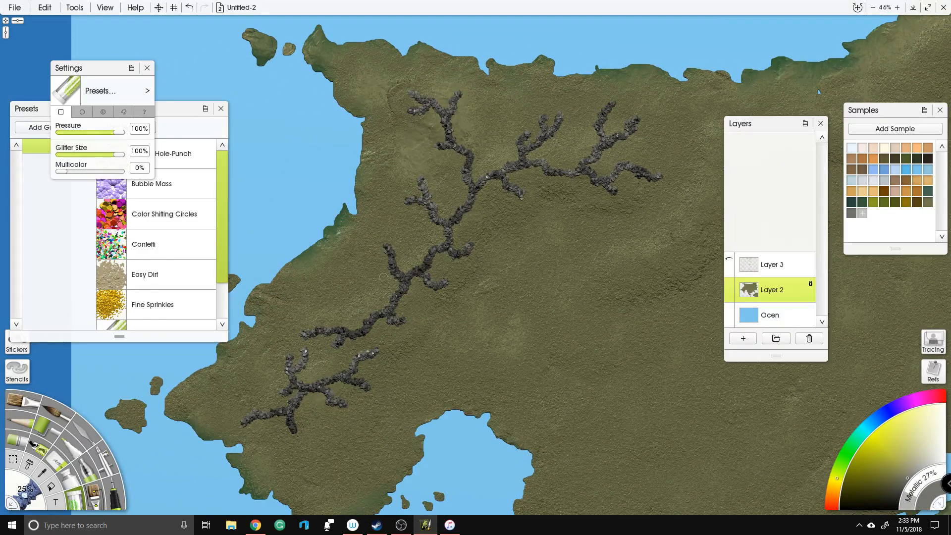
{"action": "mouse_move", "coordinate": [363, 309]}
{"action": "left_mouse_down"}
{"action": "mouse_move", "coordinate": [379, 298]}
{"action": "mouse_move", "coordinate": [376, 286]}
{"action": "mouse_move", "coordinate": [352, 276]}
{"action": "mouse_move", "coordinate": [366, 253]}
{"action": "left_mouse_up"}
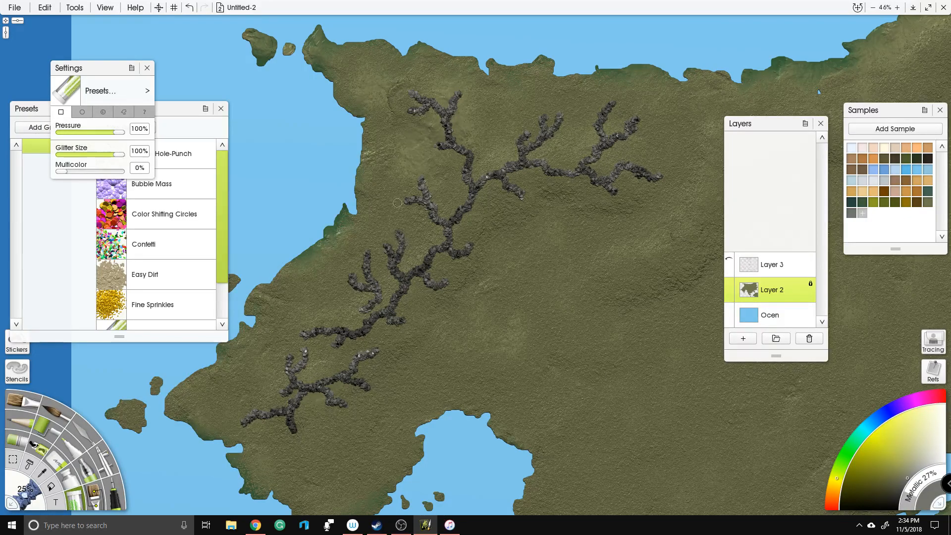
Step: Draw a second glitter ridge with side branches from the central mainland north and across to the northeastern corner
{"action": "left_click_drag", "start_coordinate": [496, 216], "coordinate": [357, 212]}
{"action": "mouse_move", "coordinate": [524, 290]}
{"action": "left_mouse_down"}
{"action": "mouse_move", "coordinate": [575, 278]}
{"action": "mouse_move", "coordinate": [598, 235]}
{"action": "mouse_move", "coordinate": [604, 249]}
{"action": "mouse_move", "coordinate": [640, 242]}
{"action": "mouse_move", "coordinate": [625, 239]}
{"action": "mouse_move", "coordinate": [628, 212]}
{"action": "mouse_move", "coordinate": [658, 198]}
{"action": "mouse_move", "coordinate": [639, 196]}
{"action": "mouse_move", "coordinate": [642, 171]}
{"action": "mouse_move", "coordinate": [622, 144]}
{"action": "mouse_move", "coordinate": [639, 160]}
{"action": "mouse_move", "coordinate": [665, 137]}
{"action": "left_mouse_up"}
{"action": "mouse_move", "coordinate": [590, 151]}
{"action": "left_mouse_down"}
{"action": "mouse_move", "coordinate": [451, 157]}
{"action": "mouse_move", "coordinate": [410, 147]}
{"action": "left_mouse_up"}
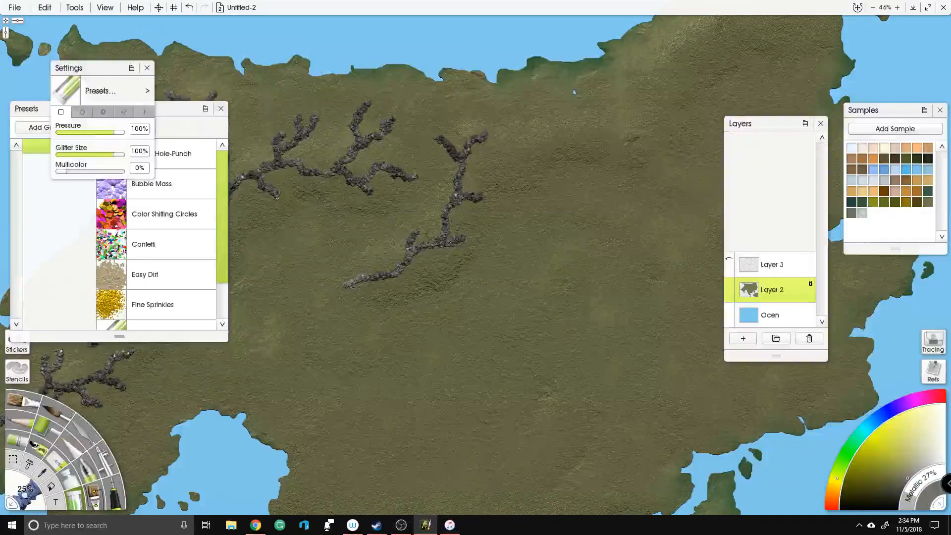
{"action": "mouse_move", "coordinate": [503, 131]}
{"action": "left_mouse_down"}
{"action": "mouse_move", "coordinate": [533, 136]}
{"action": "mouse_move", "coordinate": [518, 161]}
{"action": "mouse_move", "coordinate": [563, 130]}
{"action": "mouse_move", "coordinate": [591, 139]}
{"action": "mouse_move", "coordinate": [604, 128]}
{"action": "mouse_move", "coordinate": [526, 143]}
{"action": "mouse_move", "coordinate": [464, 205]}
{"action": "left_mouse_up"}
{"action": "mouse_move", "coordinate": [507, 173]}
{"action": "left_mouse_down"}
{"action": "mouse_move", "coordinate": [535, 208]}
{"action": "mouse_move", "coordinate": [542, 187]}
{"action": "mouse_move", "coordinate": [560, 192]}
{"action": "mouse_move", "coordinate": [531, 159]}
{"action": "mouse_move", "coordinate": [549, 118]}
{"action": "mouse_move", "coordinate": [543, 135]}
{"action": "mouse_move", "coordinate": [572, 130]}
{"action": "mouse_move", "coordinate": [564, 127]}
{"action": "mouse_move", "coordinate": [580, 102]}
{"action": "mouse_move", "coordinate": [628, 76]}
{"action": "mouse_move", "coordinate": [652, 82]}
{"action": "mouse_move", "coordinate": [674, 53]}
{"action": "mouse_move", "coordinate": [662, 66]}
{"action": "mouse_move", "coordinate": [695, 82]}
{"action": "left_mouse_up"}
{"action": "left_click_drag", "start_coordinate": [555, 119], "coordinate": [484, 65]}
Step: Draw branching glitter ridges near the mainland's east coast and on its southeastern part
{"action": "mouse_move", "coordinate": [534, 255]}
{"action": "left_mouse_down"}
{"action": "mouse_move", "coordinate": [590, 186]}
{"action": "mouse_move", "coordinate": [573, 205]}
{"action": "mouse_move", "coordinate": [545, 210]}
{"action": "mouse_move", "coordinate": [653, 165]}
{"action": "left_mouse_up"}
{"action": "mouse_move", "coordinate": [591, 188]}
{"action": "left_mouse_down"}
{"action": "mouse_move", "coordinate": [635, 130]}
{"action": "mouse_move", "coordinate": [658, 143]}
{"action": "mouse_move", "coordinate": [644, 173]}
{"action": "left_mouse_up"}
{"action": "mouse_move", "coordinate": [556, 286]}
{"action": "left_mouse_down"}
{"action": "mouse_move", "coordinate": [506, 262]}
{"action": "mouse_move", "coordinate": [642, 135]}
{"action": "left_mouse_up"}
{"action": "mouse_move", "coordinate": [472, 261]}
{"action": "left_mouse_down"}
{"action": "mouse_move", "coordinate": [448, 294]}
{"action": "mouse_move", "coordinate": [433, 345]}
{"action": "left_mouse_up"}
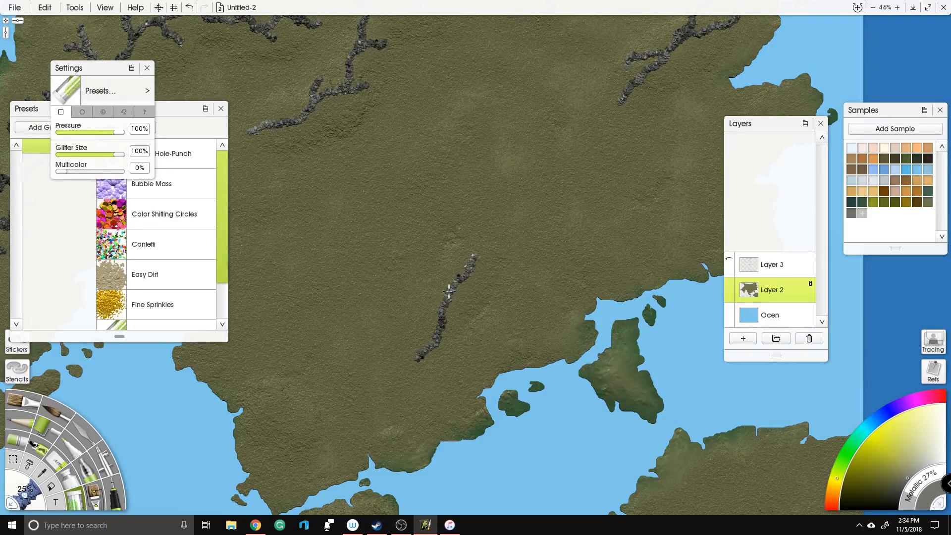
{"action": "left_click_drag", "start_coordinate": [419, 357], "coordinate": [410, 367]}
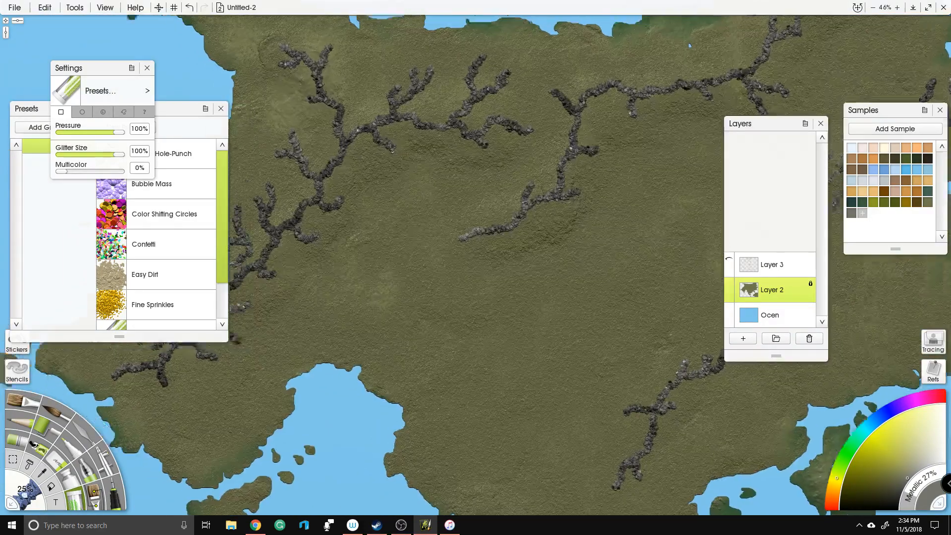
Step: Extend the central ridge's southwest end, add spurs beside it, and carry the western ridge toward the northwest cape
{"action": "left_click_drag", "start_coordinate": [461, 239], "coordinate": [514, 244]}
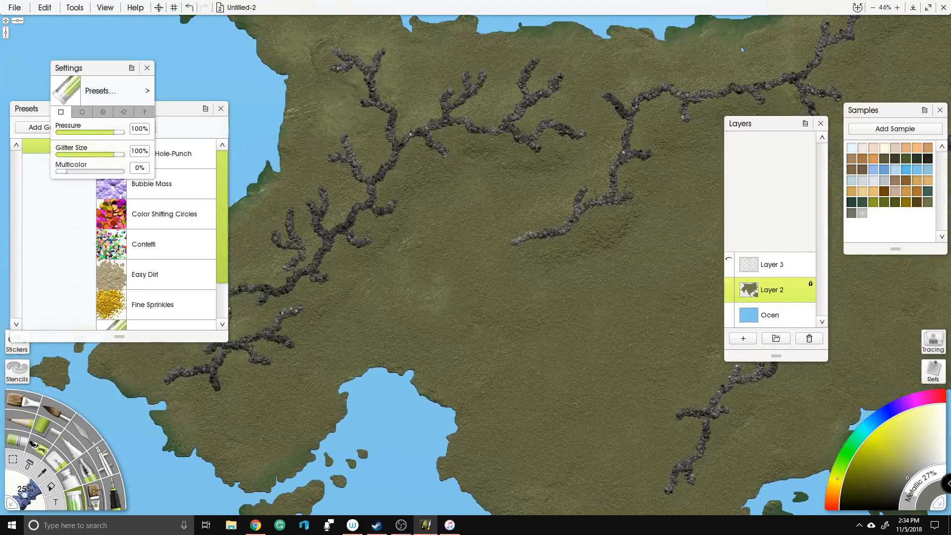
{"action": "mouse_move", "coordinate": [500, 281]}
{"action": "left_mouse_down"}
{"action": "mouse_move", "coordinate": [515, 242]}
{"action": "mouse_move", "coordinate": [496, 263]}
{"action": "left_mouse_up"}
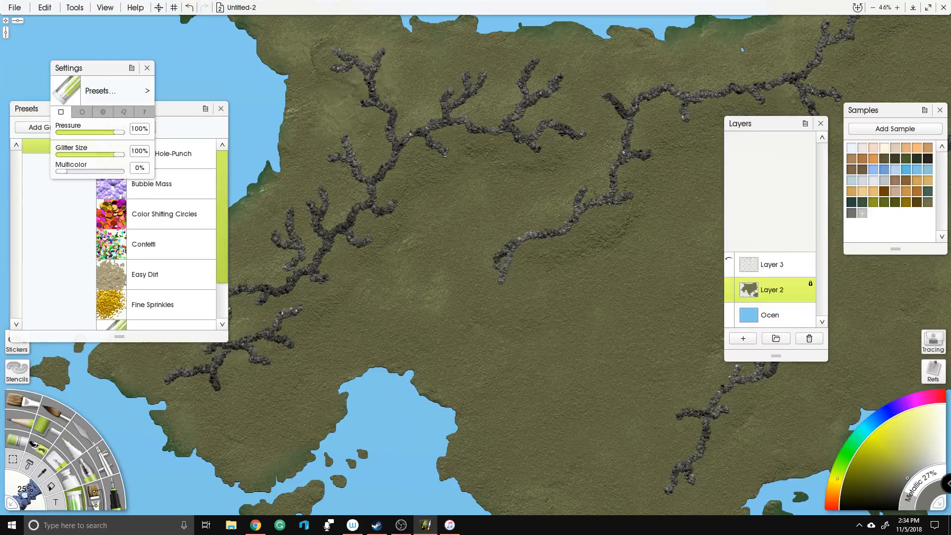
{"action": "mouse_move", "coordinate": [628, 194]}
{"action": "left_mouse_down"}
{"action": "mouse_move", "coordinate": [653, 181]}
{"action": "mouse_move", "coordinate": [640, 213]}
{"action": "left_mouse_up"}
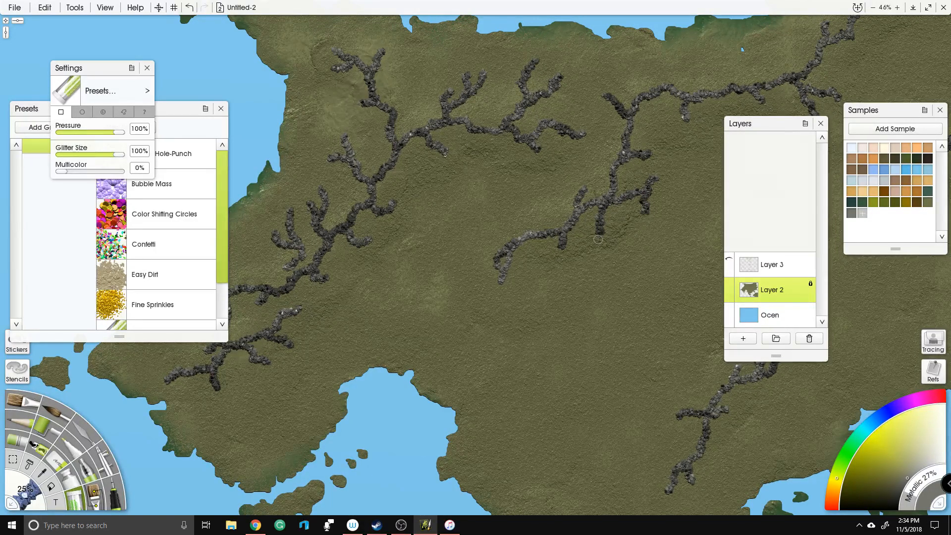
{"action": "left_click_drag", "start_coordinate": [519, 118], "coordinate": [628, 233]}
{"action": "left_click_drag", "start_coordinate": [391, 140], "coordinate": [443, 161]}
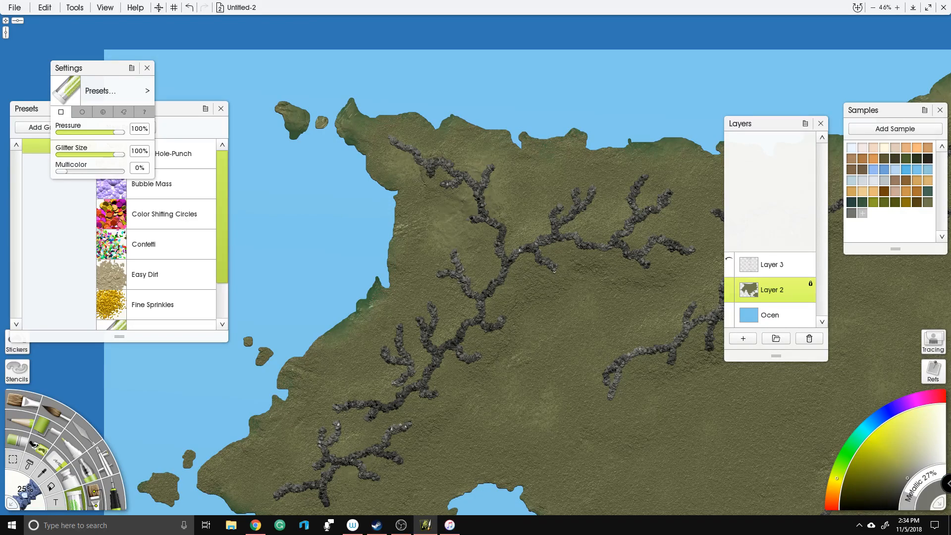
Step: Draw small glitter ridges on the southwestern island and along the mainland's southern coast
{"action": "scroll", "coordinate": [403, 195], "scroll_direction": "down", "scroll_amount": 10}
{"action": "mouse_move", "coordinate": [390, 338]}
{"action": "left_mouse_down"}
{"action": "mouse_move", "coordinate": [382, 305]}
{"action": "mouse_move", "coordinate": [409, 303]}
{"action": "mouse_move", "coordinate": [439, 282]}
{"action": "mouse_move", "coordinate": [431, 292]}
{"action": "left_mouse_up"}
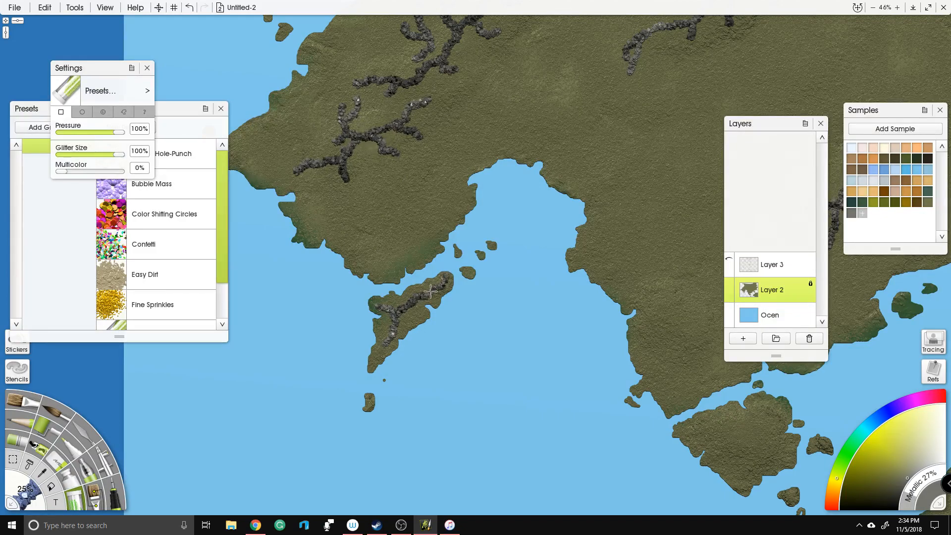
{"action": "left_click_drag", "start_coordinate": [490, 259], "coordinate": [279, 161]}
{"action": "mouse_move", "coordinate": [466, 272]}
{"action": "left_mouse_down"}
{"action": "mouse_move", "coordinate": [594, 235]}
{"action": "mouse_move", "coordinate": [614, 219]}
{"action": "left_mouse_up"}
{"action": "left_click_drag", "start_coordinate": [545, 297], "coordinate": [240, 164]}
{"action": "left_click_drag", "start_coordinate": [457, 263], "coordinate": [325, 218]}
Step: Draw a branching glitter mountain ridge across the southern part of the separate southeastern landmass
{"action": "mouse_move", "coordinate": [488, 309]}
{"action": "left_mouse_down"}
{"action": "mouse_move", "coordinate": [531, 287]}
{"action": "mouse_move", "coordinate": [525, 277]}
{"action": "mouse_move", "coordinate": [551, 251]}
{"action": "left_mouse_up"}
{"action": "mouse_move", "coordinate": [531, 290]}
{"action": "left_mouse_down"}
{"action": "mouse_move", "coordinate": [594, 285]}
{"action": "mouse_move", "coordinate": [567, 295]}
{"action": "mouse_move", "coordinate": [585, 312]}
{"action": "mouse_move", "coordinate": [617, 292]}
{"action": "left_mouse_up"}
{"action": "mouse_move", "coordinate": [552, 255]}
{"action": "left_mouse_down"}
{"action": "mouse_move", "coordinate": [568, 219]}
{"action": "mouse_move", "coordinate": [590, 218]}
{"action": "mouse_move", "coordinate": [576, 196]}
{"action": "mouse_move", "coordinate": [620, 177]}
{"action": "left_mouse_up"}
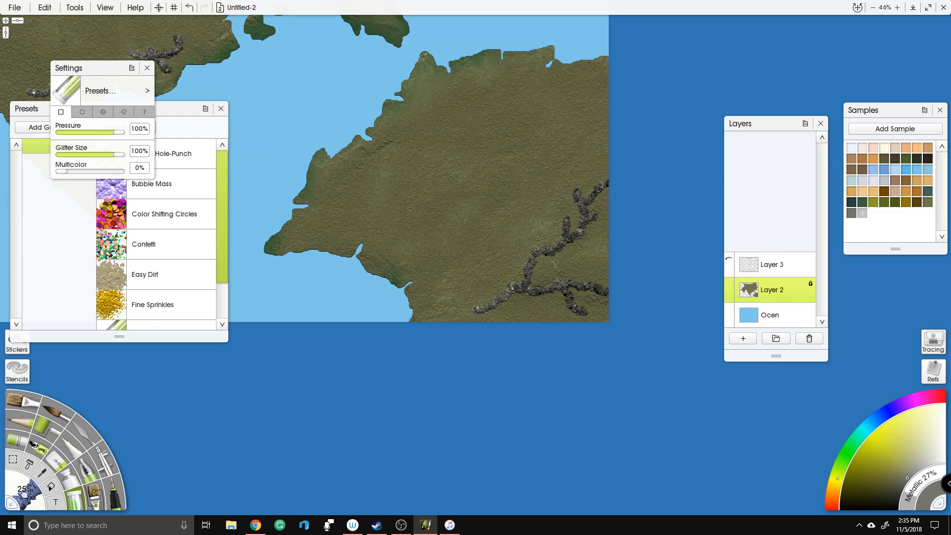
{"action": "mouse_move", "coordinate": [476, 308]}
{"action": "left_mouse_down"}
{"action": "mouse_move", "coordinate": [460, 320]}
{"action": "mouse_move", "coordinate": [439, 305]}
{"action": "mouse_move", "coordinate": [466, 285]}
{"action": "mouse_move", "coordinate": [443, 309]}
{"action": "left_mouse_up"}
{"action": "mouse_move", "coordinate": [474, 274]}
{"action": "left_mouse_down"}
{"action": "mouse_move", "coordinate": [512, 255]}
{"action": "mouse_move", "coordinate": [496, 237]}
{"action": "mouse_move", "coordinate": [512, 241]}
{"action": "left_mouse_up"}
Step: Set the Glitter tool size to 15% and add thin spurs along the main western ridge
{"action": "scroll", "coordinate": [496, 210], "scroll_direction": "down", "scroll_amount": 6}
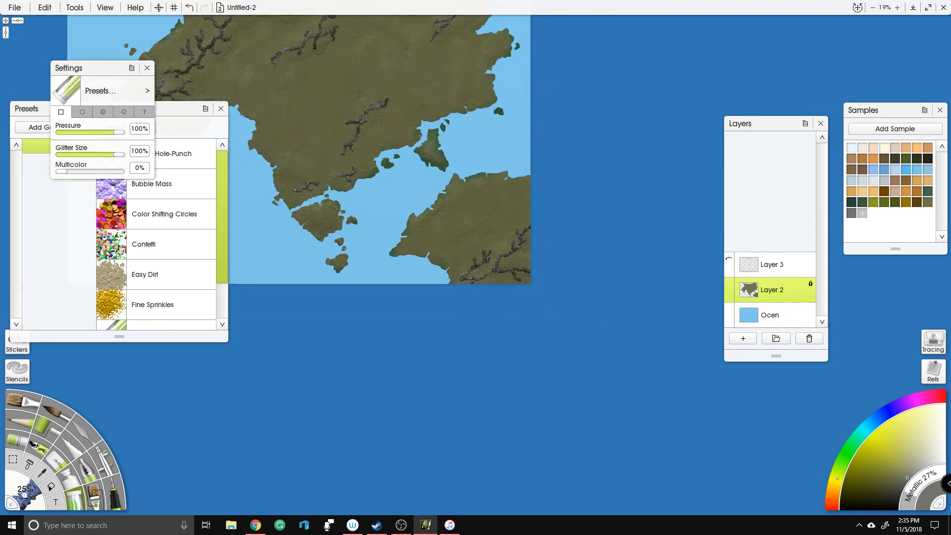
{"action": "scroll", "coordinate": [456, 161], "scroll_direction": "up", "scroll_amount": 3}
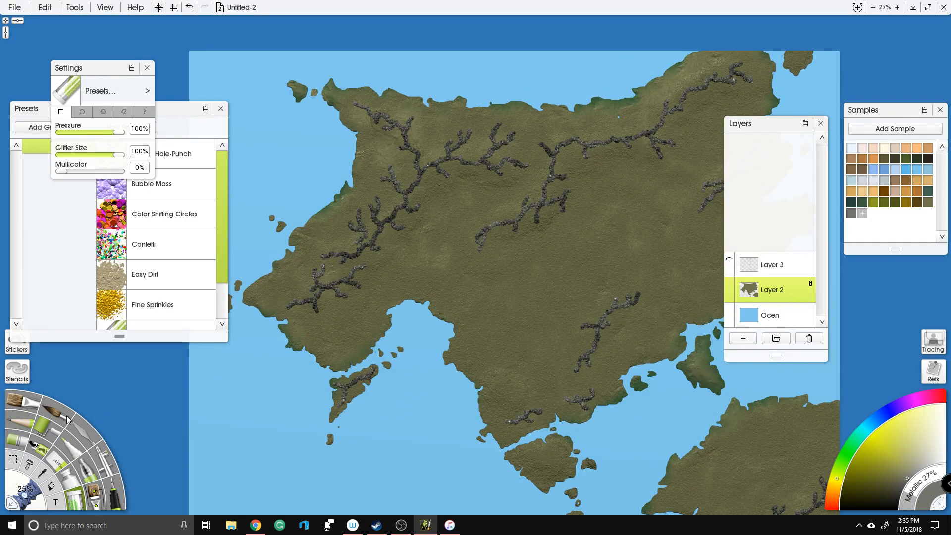
{"action": "left_click", "coordinate": [30, 495]}
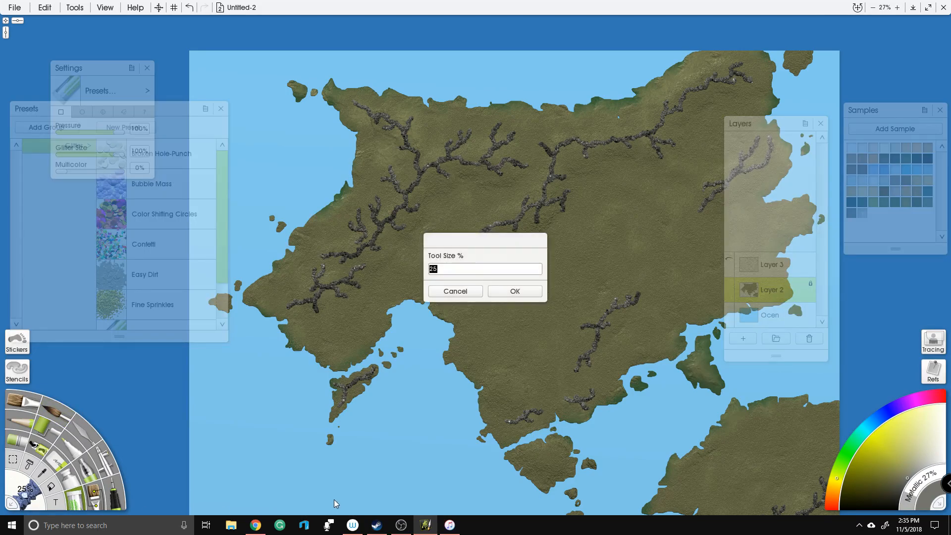
{"action": "type", "text": "15"}
{"action": "key", "text": "Return"}
{"action": "scroll", "coordinate": [605, 199], "scroll_direction": "up", "scroll_amount": 6}
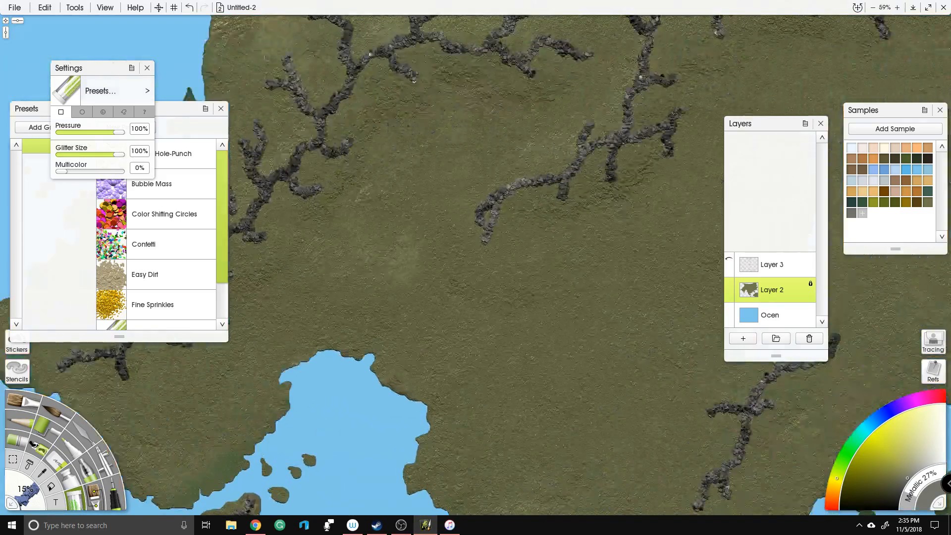
{"action": "scroll", "coordinate": [605, 199], "scroll_direction": "up", "scroll_amount": 5}
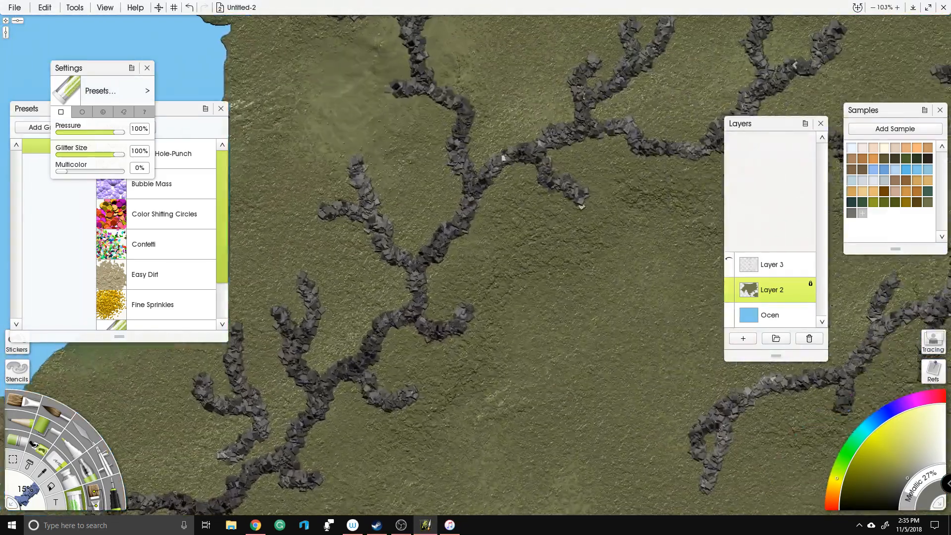
{"action": "left_click_drag", "start_coordinate": [493, 194], "coordinate": [478, 144]}
{"action": "mouse_move", "coordinate": [435, 197]}
{"action": "left_mouse_down"}
{"action": "mouse_move", "coordinate": [491, 211]}
{"action": "mouse_move", "coordinate": [467, 219]}
{"action": "mouse_move", "coordinate": [489, 255]}
{"action": "mouse_move", "coordinate": [478, 285]}
{"action": "mouse_move", "coordinate": [523, 277]}
{"action": "mouse_move", "coordinate": [544, 253]}
{"action": "left_mouse_up"}
{"action": "mouse_move", "coordinate": [559, 158]}
{"action": "left_mouse_down"}
{"action": "mouse_move", "coordinate": [601, 216]}
{"action": "mouse_move", "coordinate": [574, 203]}
{"action": "left_mouse_up"}
{"action": "mouse_move", "coordinate": [497, 161]}
{"action": "left_mouse_down"}
{"action": "mouse_move", "coordinate": [530, 162]}
{"action": "mouse_move", "coordinate": [545, 188]}
{"action": "mouse_move", "coordinate": [536, 213]}
{"action": "mouse_move", "coordinate": [559, 223]}
{"action": "mouse_move", "coordinate": [650, 84]}
{"action": "left_mouse_up"}
{"action": "mouse_move", "coordinate": [468, 175]}
{"action": "left_mouse_down"}
{"action": "mouse_move", "coordinate": [530, 201]}
{"action": "mouse_move", "coordinate": [569, 191]}
{"action": "mouse_move", "coordinate": [540, 230]}
{"action": "mouse_move", "coordinate": [580, 248]}
{"action": "left_mouse_up"}
{"action": "left_click_drag", "start_coordinate": [411, 312], "coordinate": [526, 310]}
{"action": "left_click_drag", "start_coordinate": [455, 313], "coordinate": [496, 348]}
{"action": "mouse_move", "coordinate": [312, 360]}
{"action": "left_mouse_down"}
{"action": "mouse_move", "coordinate": [365, 337]}
{"action": "mouse_move", "coordinate": [380, 359]}
{"action": "mouse_move", "coordinate": [405, 361]}
{"action": "mouse_move", "coordinate": [407, 388]}
{"action": "left_mouse_up"}
Step: Add thin glitter branches to the western ridge's coastal side and around its northwestern arm
{"action": "left_click_drag", "start_coordinate": [407, 208], "coordinate": [461, 391]}
{"action": "mouse_move", "coordinate": [378, 198]}
{"action": "left_mouse_down"}
{"action": "mouse_move", "coordinate": [414, 253]}
{"action": "mouse_move", "coordinate": [404, 196]}
{"action": "mouse_move", "coordinate": [401, 307]}
{"action": "left_mouse_up"}
{"action": "mouse_move", "coordinate": [399, 208]}
{"action": "left_mouse_down"}
{"action": "mouse_move", "coordinate": [446, 228]}
{"action": "mouse_move", "coordinate": [478, 263]}
{"action": "mouse_move", "coordinate": [438, 188]}
{"action": "mouse_move", "coordinate": [462, 176]}
{"action": "mouse_move", "coordinate": [540, 364]}
{"action": "left_mouse_up"}
{"action": "left_click_drag", "start_coordinate": [337, 170], "coordinate": [417, 212]}
{"action": "left_click_drag", "start_coordinate": [552, 250], "coordinate": [553, 220]}
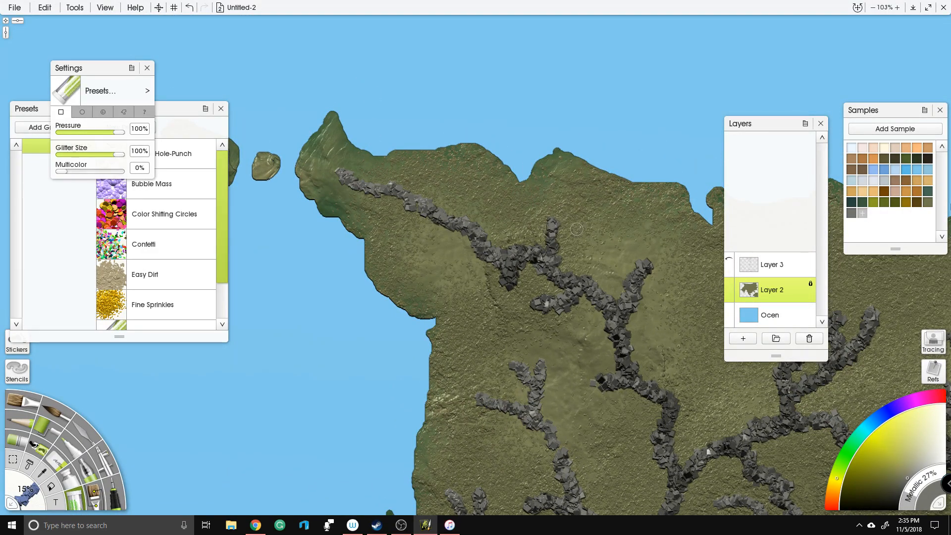
Step: Draw a small branching ridge by the north coast and fork the nearby northern spur with thin glitter strokes
{"action": "left_click_drag", "start_coordinate": [609, 289], "coordinate": [391, 217]}
{"action": "mouse_move", "coordinate": [601, 135]}
{"action": "left_mouse_down"}
{"action": "mouse_move", "coordinate": [594, 157]}
{"action": "mouse_move", "coordinate": [614, 202]}
{"action": "mouse_move", "coordinate": [640, 153]}
{"action": "left_mouse_up"}
{"action": "mouse_move", "coordinate": [510, 151]}
{"action": "left_mouse_down"}
{"action": "mouse_move", "coordinate": [525, 171]}
{"action": "mouse_move", "coordinate": [604, 195]}
{"action": "left_mouse_up"}
{"action": "left_click_drag", "start_coordinate": [593, 276], "coordinate": [344, 269]}
{"action": "mouse_move", "coordinate": [519, 199]}
{"action": "left_mouse_down"}
{"action": "mouse_move", "coordinate": [529, 151]}
{"action": "mouse_move", "coordinate": [571, 152]}
{"action": "left_mouse_up"}
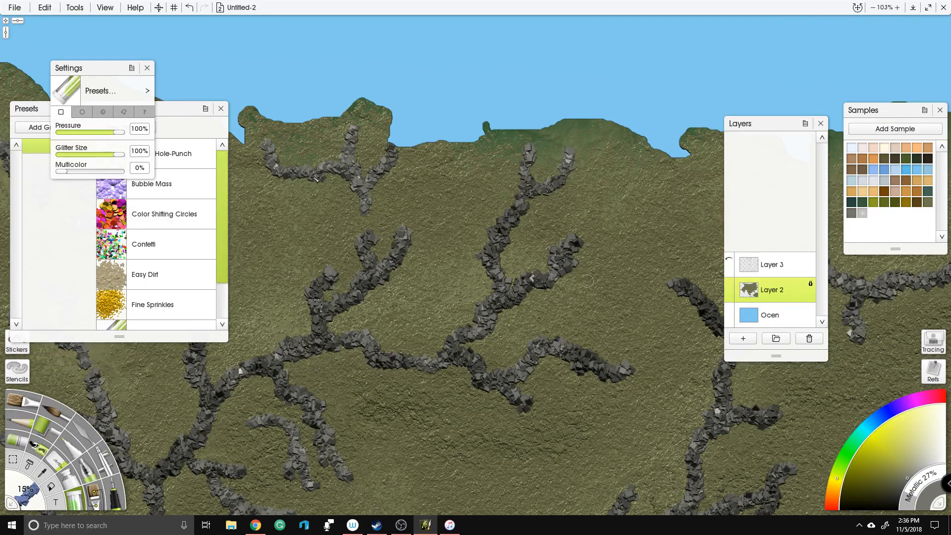
Step: Add thin glitter spurs and small detached ridges around the northern part of the central ridge
{"action": "left_click_drag", "start_coordinate": [588, 281], "coordinate": [486, 251]}
{"action": "mouse_move", "coordinate": [520, 198]}
{"action": "left_mouse_down"}
{"action": "mouse_move", "coordinate": [567, 186]}
{"action": "mouse_move", "coordinate": [610, 142]}
{"action": "left_mouse_up"}
{"action": "mouse_move", "coordinate": [570, 188]}
{"action": "left_mouse_down"}
{"action": "mouse_move", "coordinate": [578, 252]}
{"action": "mouse_move", "coordinate": [630, 181]}
{"action": "mouse_move", "coordinate": [441, 219]}
{"action": "left_mouse_up"}
{"action": "mouse_move", "coordinate": [527, 266]}
{"action": "left_mouse_down"}
{"action": "mouse_move", "coordinate": [546, 212]}
{"action": "mouse_move", "coordinate": [563, 244]}
{"action": "mouse_move", "coordinate": [586, 228]}
{"action": "mouse_move", "coordinate": [595, 200]}
{"action": "left_mouse_up"}
{"action": "mouse_move", "coordinate": [592, 238]}
{"action": "left_mouse_down"}
{"action": "mouse_move", "coordinate": [614, 219]}
{"action": "mouse_move", "coordinate": [621, 169]}
{"action": "left_mouse_up"}
{"action": "mouse_move", "coordinate": [619, 198]}
{"action": "left_mouse_down"}
{"action": "mouse_move", "coordinate": [642, 177]}
{"action": "mouse_move", "coordinate": [503, 148]}
{"action": "left_mouse_up"}
{"action": "left_click_drag", "start_coordinate": [540, 245], "coordinate": [558, 222]}
Step: Add fine glitter branches along the northeastern end of the central ridge
{"action": "left_click_drag", "start_coordinate": [478, 235], "coordinate": [525, 174]}
{"action": "mouse_move", "coordinate": [506, 201]}
{"action": "left_mouse_down"}
{"action": "mouse_move", "coordinate": [516, 183]}
{"action": "mouse_move", "coordinate": [507, 192]}
{"action": "mouse_move", "coordinate": [541, 196]}
{"action": "mouse_move", "coordinate": [588, 174]}
{"action": "mouse_move", "coordinate": [600, 136]}
{"action": "left_mouse_up"}
{"action": "left_click_drag", "start_coordinate": [594, 157], "coordinate": [606, 157]}
{"action": "left_click_drag", "start_coordinate": [572, 120], "coordinate": [573, 19]}
{"action": "mouse_move", "coordinate": [466, 233]}
{"action": "left_mouse_down"}
{"action": "mouse_move", "coordinate": [510, 272]}
{"action": "mouse_move", "coordinate": [525, 232]}
{"action": "mouse_move", "coordinate": [559, 258]}
{"action": "mouse_move", "coordinate": [565, 236]}
{"action": "mouse_move", "coordinate": [619, 259]}
{"action": "mouse_move", "coordinate": [589, 250]}
{"action": "mouse_move", "coordinate": [589, 279]}
{"action": "left_mouse_up"}
Step: Draw short thin glitter ridges near the northeast coast and extra branches on the eastern ridge
{"action": "left_click_drag", "start_coordinate": [722, 204], "coordinate": [453, 397]}
{"action": "mouse_move", "coordinate": [470, 203]}
{"action": "left_mouse_down"}
{"action": "mouse_move", "coordinate": [451, 146]}
{"action": "mouse_move", "coordinate": [499, 141]}
{"action": "mouse_move", "coordinate": [507, 97]}
{"action": "mouse_move", "coordinate": [530, 101]}
{"action": "left_mouse_up"}
{"action": "mouse_move", "coordinate": [671, 59]}
{"action": "left_mouse_down"}
{"action": "mouse_move", "coordinate": [522, 243]}
{"action": "mouse_move", "coordinate": [545, 186]}
{"action": "mouse_move", "coordinate": [569, 201]}
{"action": "left_mouse_up"}
{"action": "left_click_drag", "start_coordinate": [653, 260], "coordinate": [494, 242]}
{"action": "mouse_move", "coordinate": [512, 211]}
{"action": "left_mouse_down"}
{"action": "mouse_move", "coordinate": [591, 221]}
{"action": "mouse_move", "coordinate": [561, 255]}
{"action": "left_mouse_up"}
{"action": "mouse_move", "coordinate": [515, 308]}
{"action": "left_mouse_down"}
{"action": "mouse_move", "coordinate": [577, 350]}
{"action": "mouse_move", "coordinate": [555, 366]}
{"action": "left_mouse_up"}
{"action": "scroll", "coordinate": [548, 348], "scroll_direction": "down", "scroll_amount": 2}
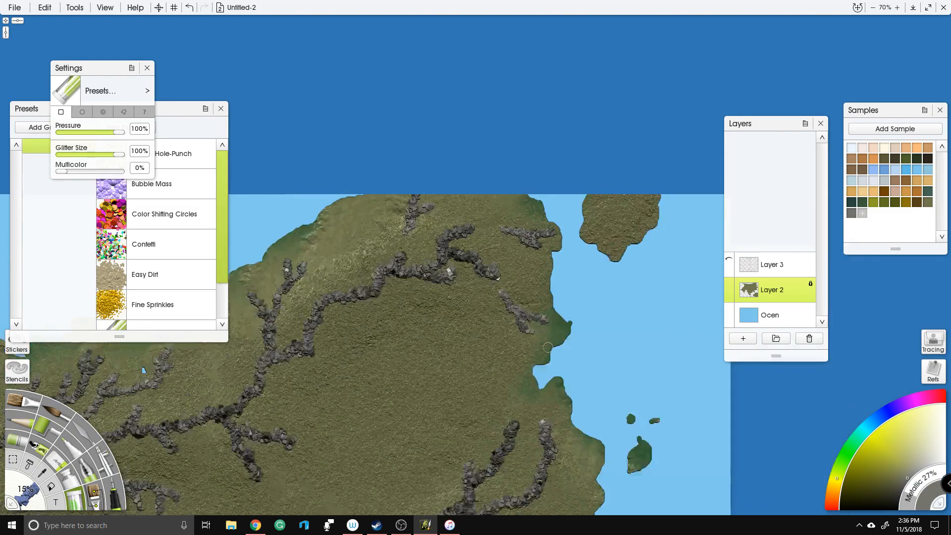
{"action": "scroll", "coordinate": [548, 347], "scroll_direction": "down", "scroll_amount": 4}
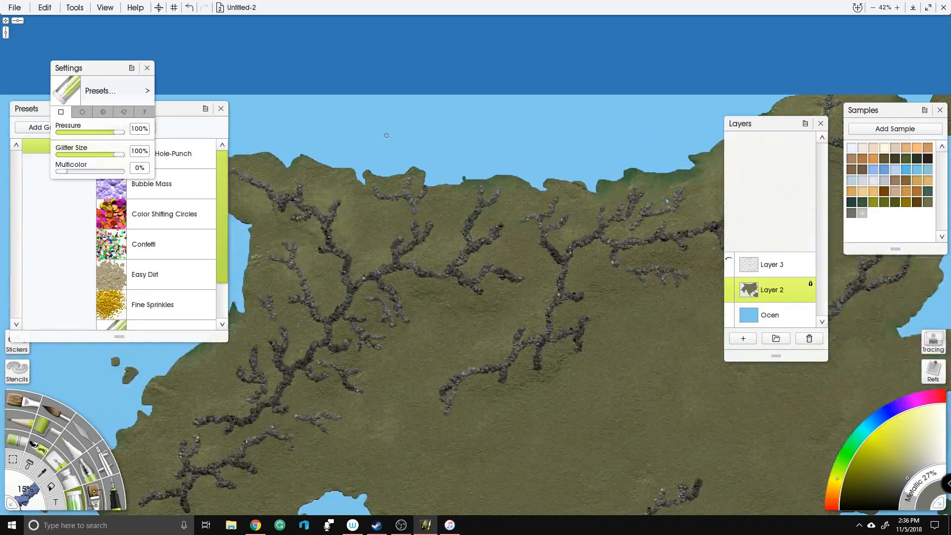
Step: Draw thin branching glitter ridges along the mainland's west coast and out toward its southwestern tip
{"action": "scroll", "coordinate": [387, 135], "scroll_direction": "up", "scroll_amount": 4}
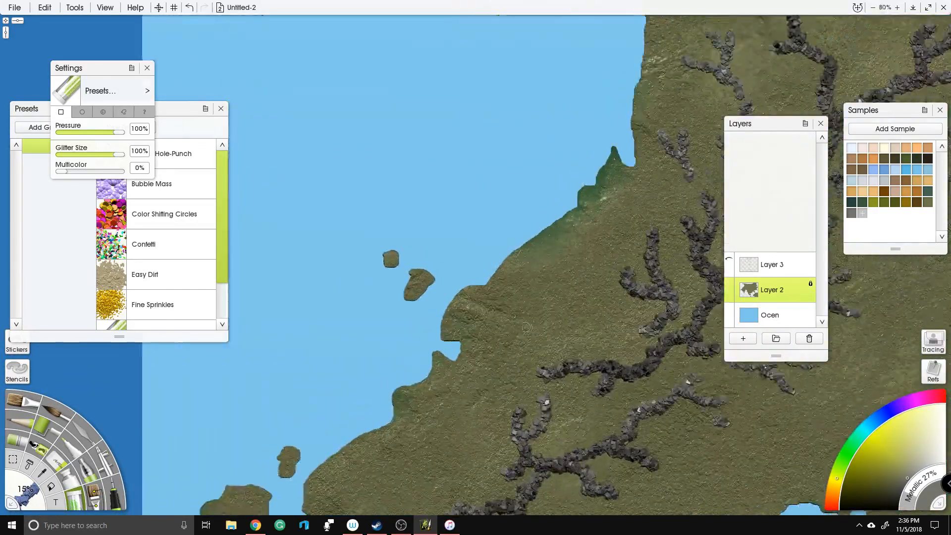
{"action": "left_click_drag", "start_coordinate": [537, 318], "coordinate": [548, 248]}
{"action": "mouse_move", "coordinate": [472, 254]}
{"action": "left_mouse_down"}
{"action": "mouse_move", "coordinate": [545, 270]}
{"action": "mouse_move", "coordinate": [525, 278]}
{"action": "mouse_move", "coordinate": [600, 274]}
{"action": "mouse_move", "coordinate": [569, 258]}
{"action": "mouse_move", "coordinate": [604, 251]}
{"action": "mouse_move", "coordinate": [624, 268]}
{"action": "mouse_move", "coordinate": [639, 163]}
{"action": "left_mouse_up"}
{"action": "mouse_move", "coordinate": [376, 322]}
{"action": "left_mouse_down"}
{"action": "mouse_move", "coordinate": [420, 358]}
{"action": "mouse_move", "coordinate": [404, 336]}
{"action": "mouse_move", "coordinate": [452, 328]}
{"action": "mouse_move", "coordinate": [491, 339]}
{"action": "mouse_move", "coordinate": [453, 326]}
{"action": "mouse_move", "coordinate": [495, 313]}
{"action": "mouse_move", "coordinate": [499, 299]}
{"action": "mouse_move", "coordinate": [516, 313]}
{"action": "mouse_move", "coordinate": [498, 298]}
{"action": "mouse_move", "coordinate": [512, 285]}
{"action": "left_mouse_up"}
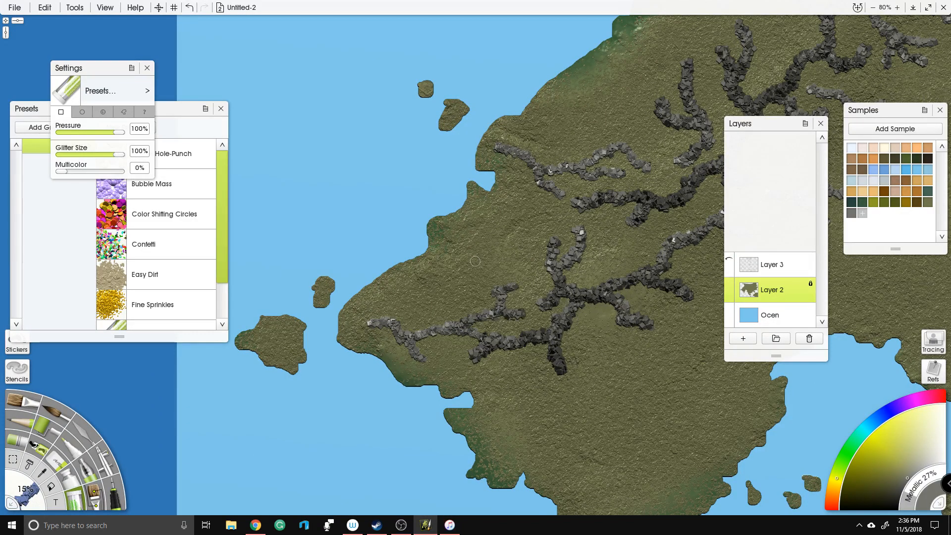
Step: Add thin glitter spurs to the small ridges on the southwestern island and the mainland's southern coast
{"action": "mouse_move", "coordinate": [527, 416]}
{"action": "left_mouse_down"}
{"action": "mouse_move", "coordinate": [413, 254]}
{"action": "mouse_move", "coordinate": [364, 144]}
{"action": "left_mouse_up"}
{"action": "left_click_drag", "start_coordinate": [496, 326], "coordinate": [499, 347]}
{"action": "left_click_drag", "start_coordinate": [473, 297], "coordinate": [314, 250]}
{"action": "mouse_move", "coordinate": [817, 375]}
{"action": "left_mouse_down"}
{"action": "mouse_move", "coordinate": [547, 318]}
{"action": "mouse_move", "coordinate": [474, 282]}
{"action": "mouse_move", "coordinate": [449, 321]}
{"action": "left_mouse_up"}
{"action": "left_click_drag", "start_coordinate": [465, 300], "coordinate": [476, 328]}
{"action": "mouse_move", "coordinate": [544, 286]}
{"action": "left_mouse_down"}
{"action": "mouse_move", "coordinate": [564, 301]}
{"action": "mouse_move", "coordinate": [577, 260]}
{"action": "mouse_move", "coordinate": [601, 248]}
{"action": "left_mouse_up"}
{"action": "mouse_move", "coordinate": [644, 217]}
{"action": "left_mouse_down"}
{"action": "mouse_move", "coordinate": [611, 226]}
{"action": "mouse_move", "coordinate": [650, 237]}
{"action": "left_mouse_up"}
Step: Branch the southeastern mainland ridge with thin glitter spurs reaching toward the southern coast
{"action": "left_click_drag", "start_coordinate": [555, 117], "coordinate": [410, 227]}
{"action": "mouse_move", "coordinate": [575, 205]}
{"action": "left_mouse_down"}
{"action": "mouse_move", "coordinate": [577, 237]}
{"action": "mouse_move", "coordinate": [593, 252]}
{"action": "mouse_move", "coordinate": [573, 241]}
{"action": "mouse_move", "coordinate": [563, 276]}
{"action": "left_mouse_up"}
{"action": "mouse_move", "coordinate": [594, 249]}
{"action": "left_mouse_down"}
{"action": "mouse_move", "coordinate": [595, 269]}
{"action": "mouse_move", "coordinate": [602, 254]}
{"action": "mouse_move", "coordinate": [618, 290]}
{"action": "mouse_move", "coordinate": [626, 271]}
{"action": "mouse_move", "coordinate": [644, 310]}
{"action": "left_mouse_up"}
{"action": "left_click_drag", "start_coordinate": [597, 171], "coordinate": [598, 197]}
{"action": "mouse_move", "coordinate": [625, 155]}
{"action": "left_mouse_down"}
{"action": "mouse_move", "coordinate": [610, 227]}
{"action": "mouse_move", "coordinate": [620, 243]}
{"action": "left_mouse_up"}
{"action": "mouse_move", "coordinate": [620, 182]}
{"action": "left_mouse_down"}
{"action": "mouse_move", "coordinate": [630, 198]}
{"action": "mouse_move", "coordinate": [351, 270]}
{"action": "left_mouse_up"}
{"action": "scroll", "coordinate": [418, 204], "scroll_direction": "down", "scroll_amount": 3}
{"action": "left_click_drag", "start_coordinate": [418, 203], "coordinate": [603, 321]}
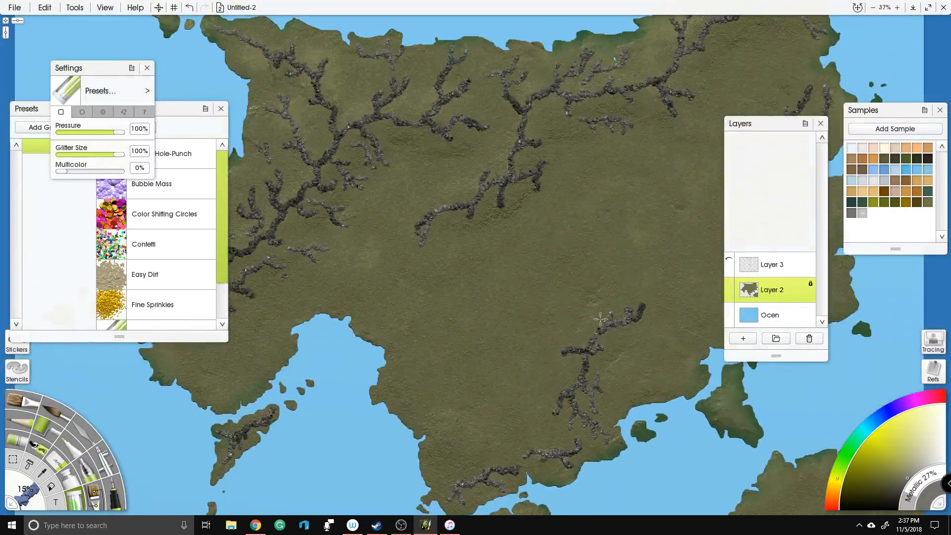
{"action": "scroll", "coordinate": [603, 321], "scroll_direction": "down", "scroll_amount": 2}
{"action": "scroll", "coordinate": [570, 240], "scroll_direction": "up", "scroll_amount": 5}
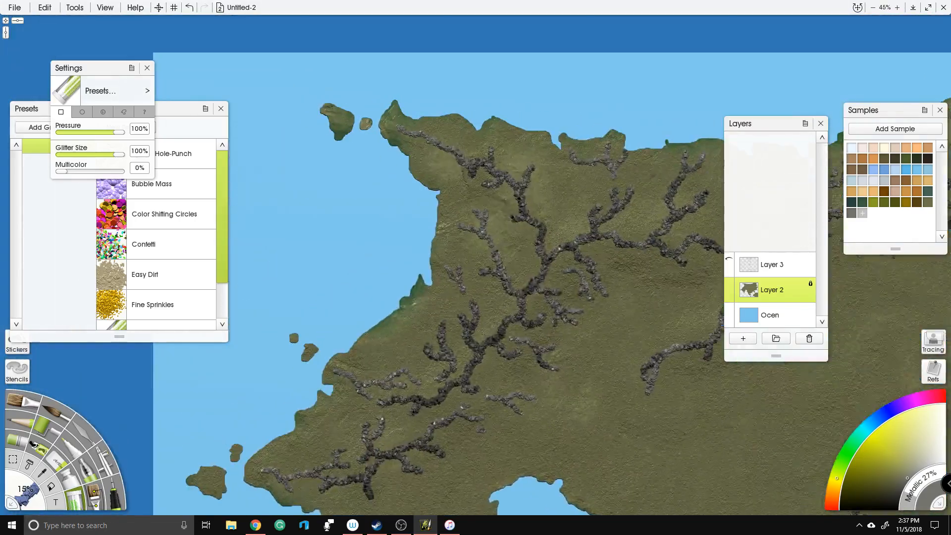
Step: Paint extra dark rock branches onto the mountain range in the northwest of the continent with the Glitter tool
{"action": "left_click_drag", "start_coordinate": [570, 240], "coordinate": [501, 237]}
{"action": "mouse_move", "coordinate": [464, 293]}
{"action": "left_mouse_down"}
{"action": "mouse_move", "coordinate": [485, 266]}
{"action": "mouse_move", "coordinate": [477, 240]}
{"action": "left_mouse_up"}
{"action": "mouse_move", "coordinate": [513, 213]}
{"action": "left_mouse_down"}
{"action": "mouse_move", "coordinate": [537, 177]}
{"action": "mouse_move", "coordinate": [526, 157]}
{"action": "mouse_move", "coordinate": [530, 184]}
{"action": "left_mouse_up"}
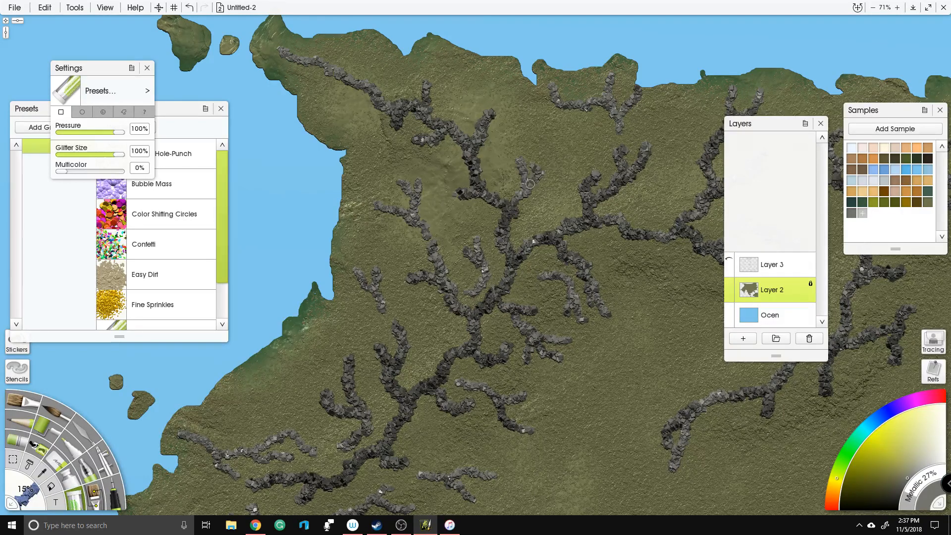
Step: Paint branching rock ridges along the southeastern side and southern tip of the continent's southern peninsula
{"action": "scroll", "coordinate": [537, 402], "scroll_direction": "down", "scroll_amount": 6}
{"action": "left_click_drag", "start_coordinate": [537, 402], "coordinate": [411, 242]}
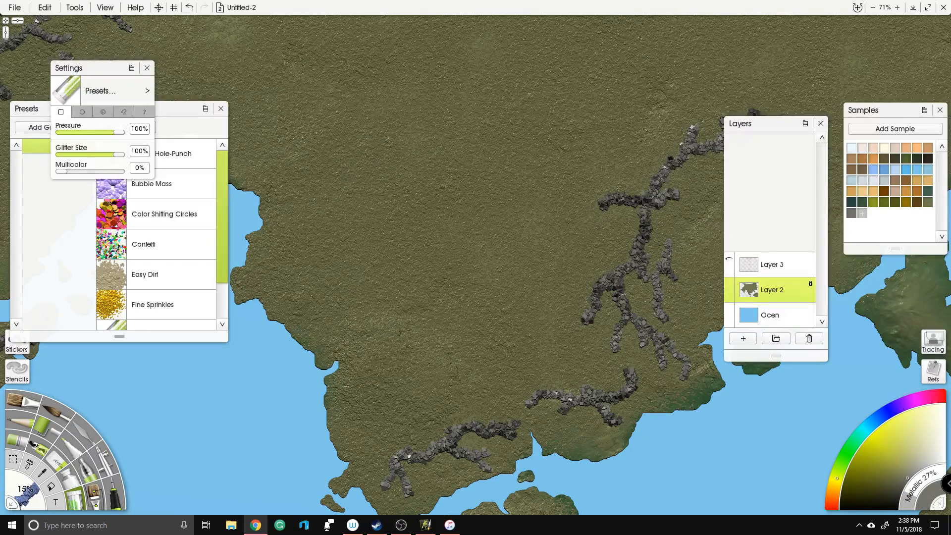
{"action": "key", "text": "alt+Tab"}
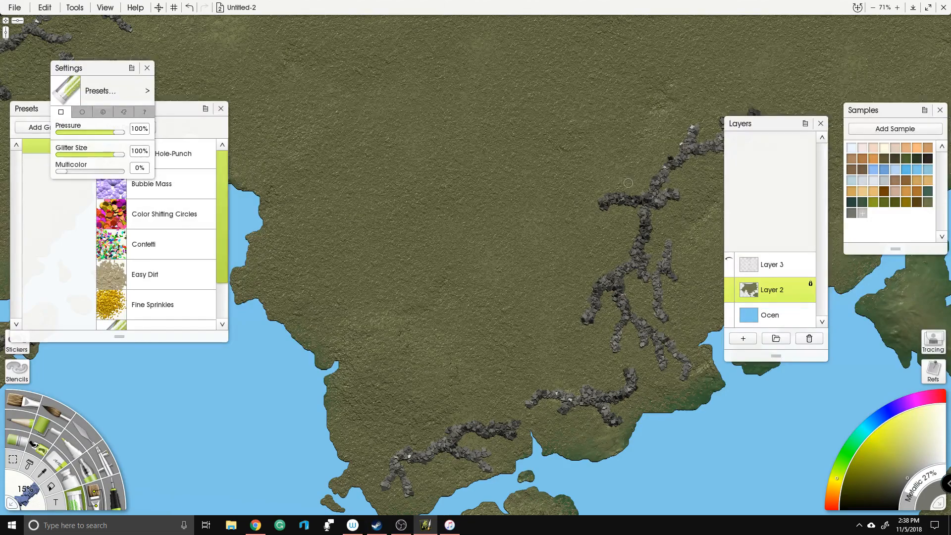
Step: Paint a small rock ridge on the large island off the southeast coast and on the islet beside it
{"action": "left_click_drag", "start_coordinate": [616, 222], "coordinate": [411, 289]}
{"action": "scroll", "coordinate": [621, 168], "scroll_direction": "down", "scroll_amount": 2}
{"action": "left_click_drag", "start_coordinate": [622, 168], "coordinate": [513, 229]}
{"action": "scroll", "coordinate": [600, 214], "scroll_direction": "up", "scroll_amount": 1}
{"action": "left_click_drag", "start_coordinate": [600, 214], "coordinate": [578, 187]}
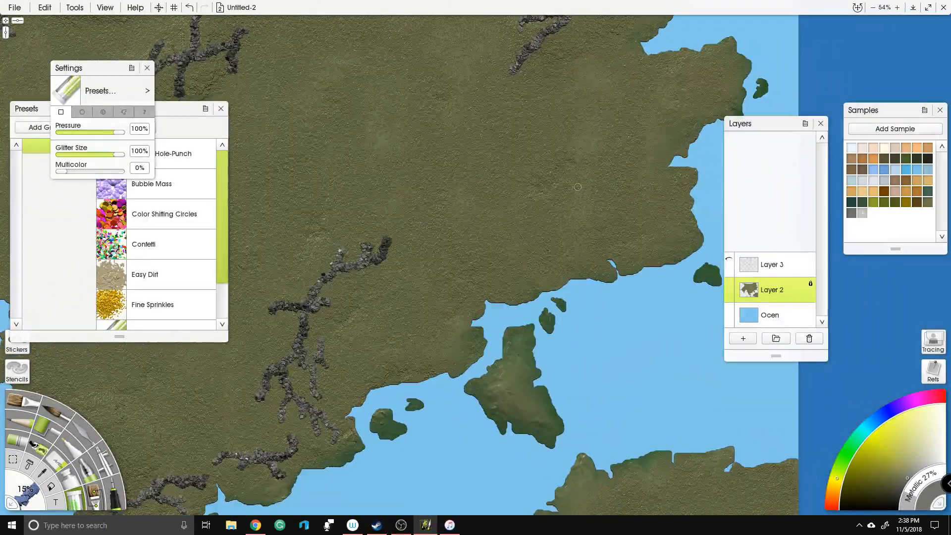
{"action": "mouse_move", "coordinate": [499, 387]}
{"action": "left_mouse_down"}
{"action": "mouse_move", "coordinate": [532, 417]}
{"action": "mouse_move", "coordinate": [537, 404]}
{"action": "mouse_move", "coordinate": [510, 357]}
{"action": "mouse_move", "coordinate": [519, 337]}
{"action": "left_mouse_up"}
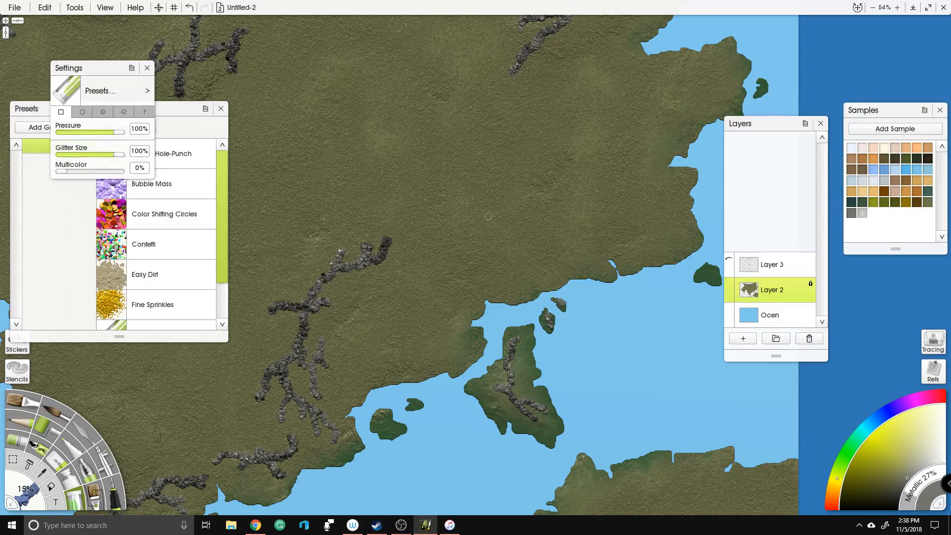
Step: Paint a short branching rock ridge on the peninsula at the continent's east coast
{"action": "left_click_drag", "start_coordinate": [515, 174], "coordinate": [398, 290]}
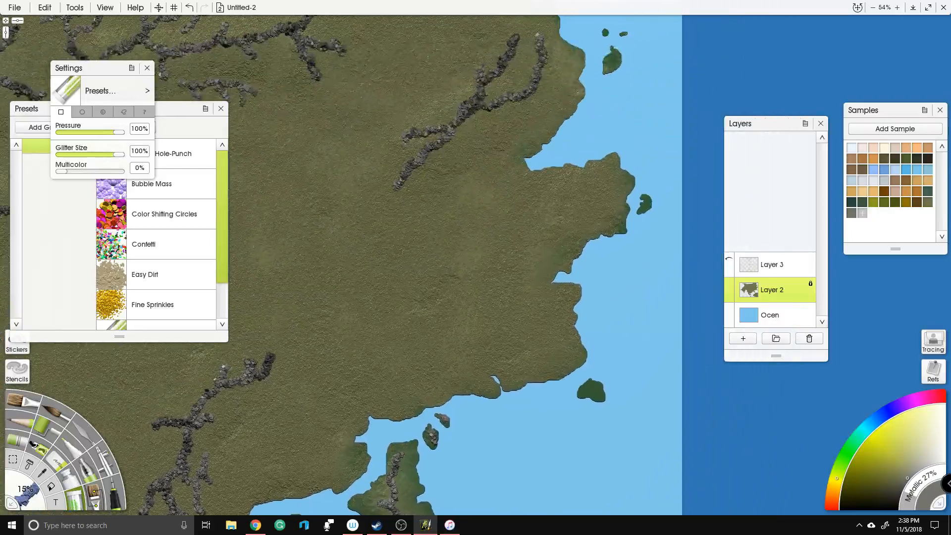
{"action": "mouse_move", "coordinate": [604, 191]}
{"action": "left_mouse_down"}
{"action": "mouse_move", "coordinate": [551, 216]}
{"action": "mouse_move", "coordinate": [528, 248]}
{"action": "left_mouse_up"}
{"action": "left_click_drag", "start_coordinate": [560, 209], "coordinate": [568, 230]}
{"action": "scroll", "coordinate": [607, 227], "scroll_direction": "down", "scroll_amount": 5}
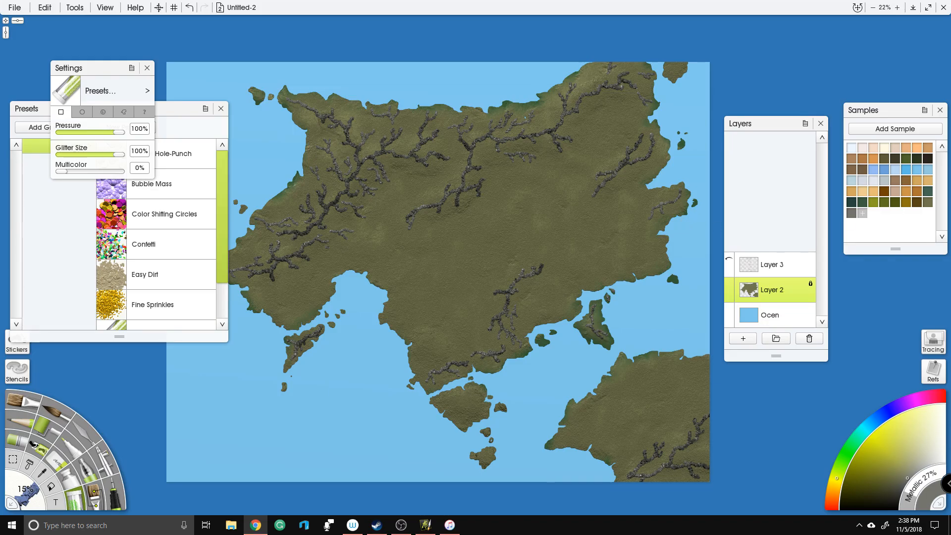
Step: Paint a small branching rock ridge inland on the western side of the southern peninsula
{"action": "scroll", "coordinate": [644, 159], "scroll_direction": "up", "scroll_amount": 5}
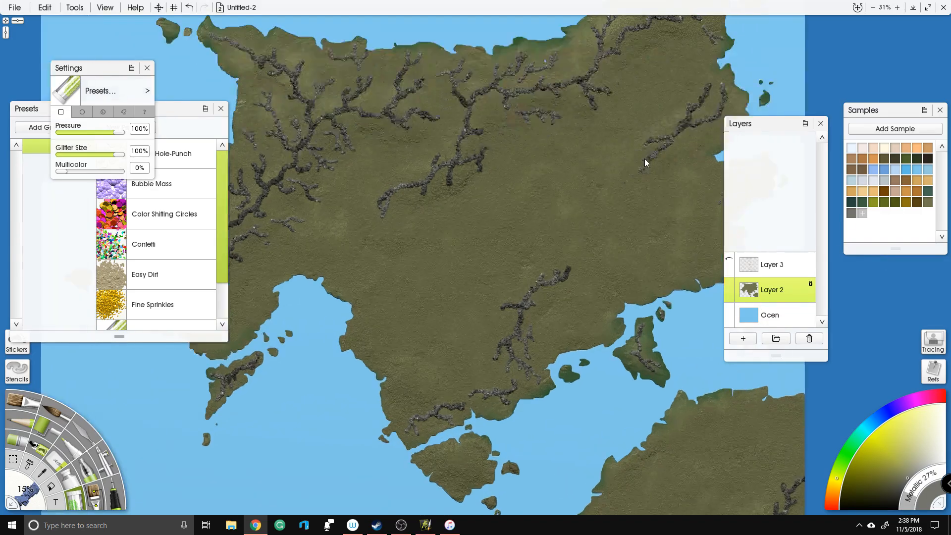
{"action": "scroll", "coordinate": [647, 189], "scroll_direction": "up", "scroll_amount": 4}
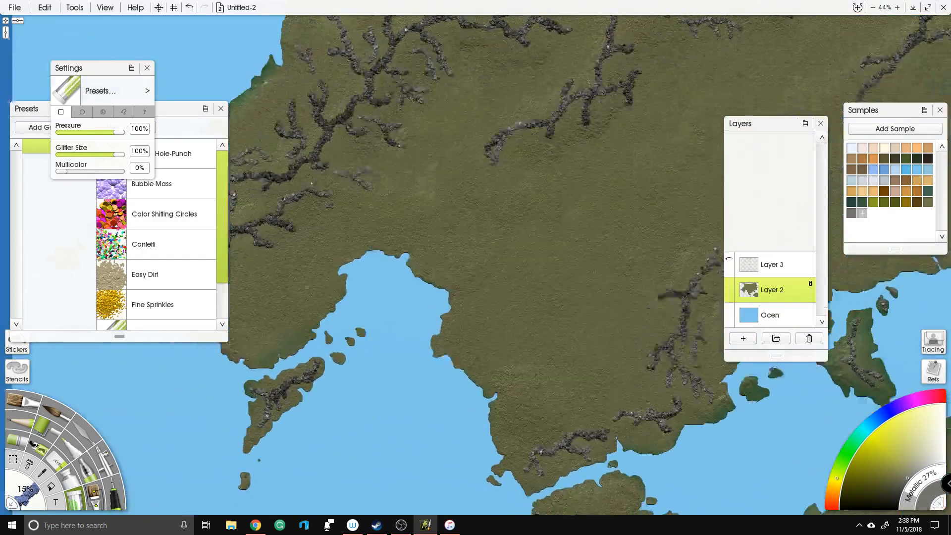
{"action": "mouse_move", "coordinate": [503, 366]}
{"action": "left_mouse_down"}
{"action": "mouse_move", "coordinate": [551, 353]}
{"action": "mouse_move", "coordinate": [528, 316]}
{"action": "left_mouse_up"}
{"action": "mouse_move", "coordinate": [532, 340]}
{"action": "left_mouse_down"}
{"action": "mouse_move", "coordinate": [553, 311]}
{"action": "mouse_move", "coordinate": [554, 284]}
{"action": "left_mouse_up"}
{"action": "left_click_drag", "start_coordinate": [553, 305], "coordinate": [568, 295]}
Step: Review the layout of the rock ridges across the whole continent
{"action": "left_click_drag", "start_coordinate": [533, 364], "coordinate": [652, 490]}
{"action": "left_click_drag", "start_coordinate": [456, 252], "coordinate": [481, 253]}
{"action": "left_click_drag", "start_coordinate": [433, 182], "coordinate": [432, 246]}
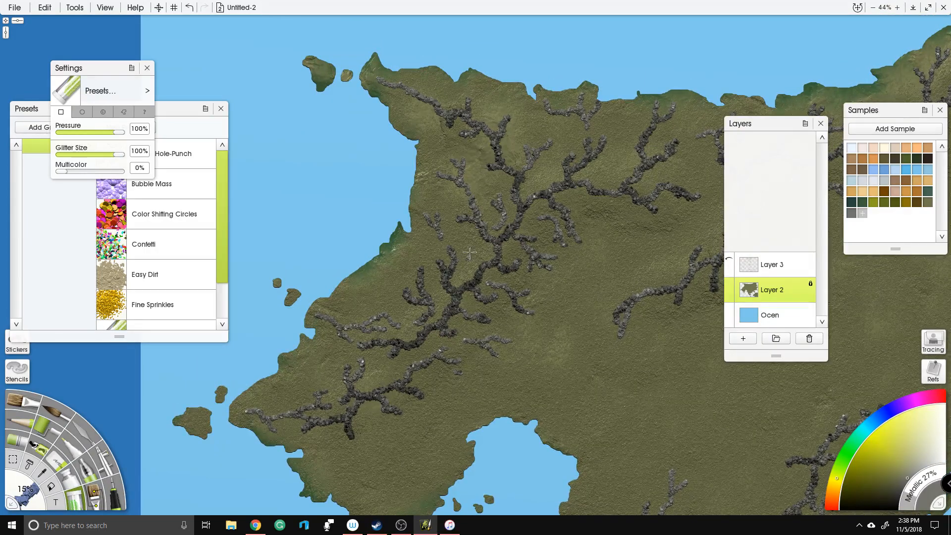
{"action": "mouse_move", "coordinate": [525, 266]}
{"action": "left_mouse_down"}
{"action": "mouse_move", "coordinate": [398, 244]}
{"action": "mouse_move", "coordinate": [520, 268]}
{"action": "mouse_move", "coordinate": [493, 260]}
{"action": "left_mouse_up"}
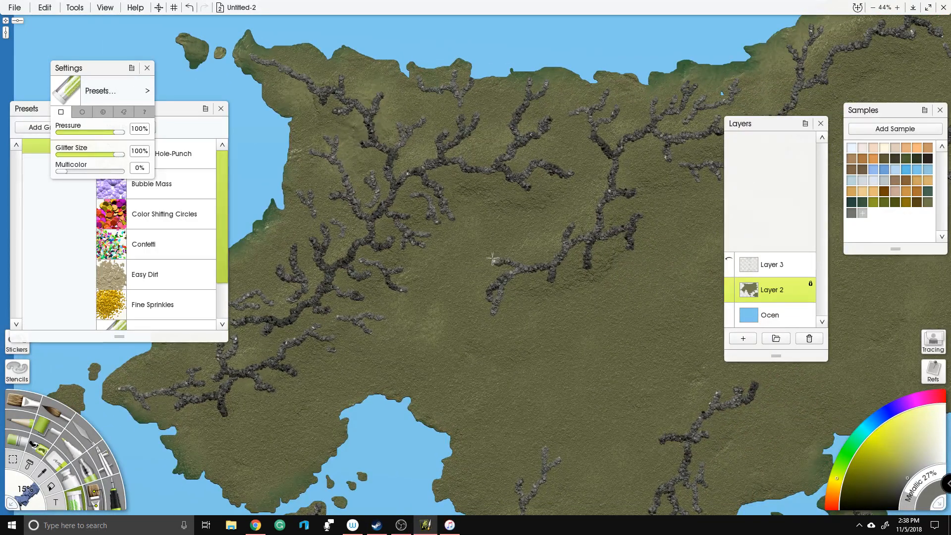
{"action": "mouse_move", "coordinate": [536, 236]}
{"action": "left_mouse_down"}
{"action": "mouse_move", "coordinate": [564, 232]}
{"action": "mouse_move", "coordinate": [574, 214]}
{"action": "left_mouse_up"}
{"action": "scroll", "coordinate": [532, 202], "scroll_direction": "down", "scroll_amount": 5}
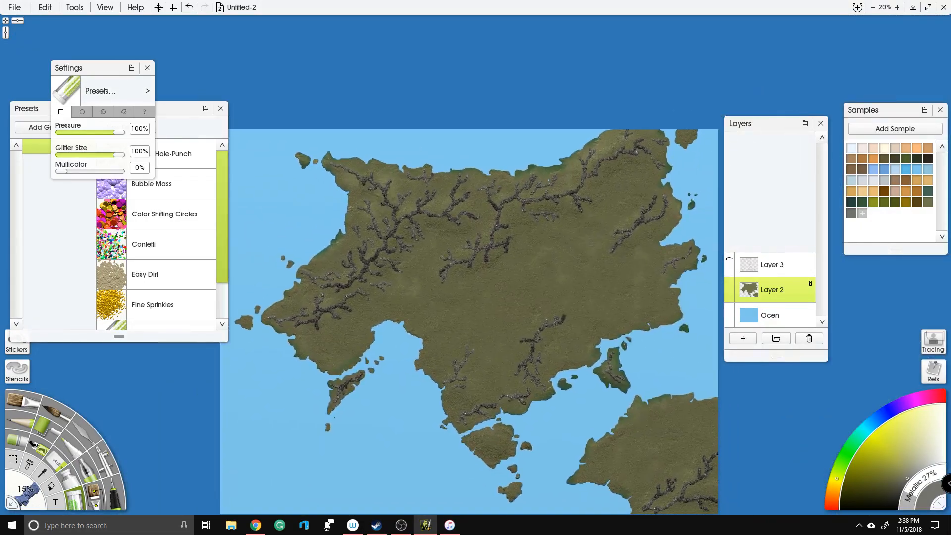
{"action": "left_click_drag", "start_coordinate": [440, 193], "coordinate": [383, 199]}
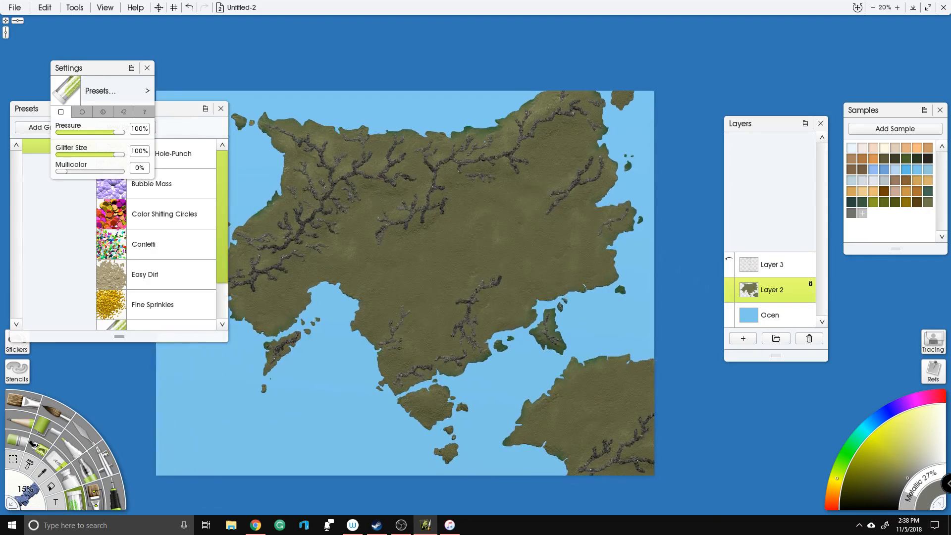
{"action": "scroll", "coordinate": [363, 131], "scroll_direction": "up", "scroll_amount": 4}
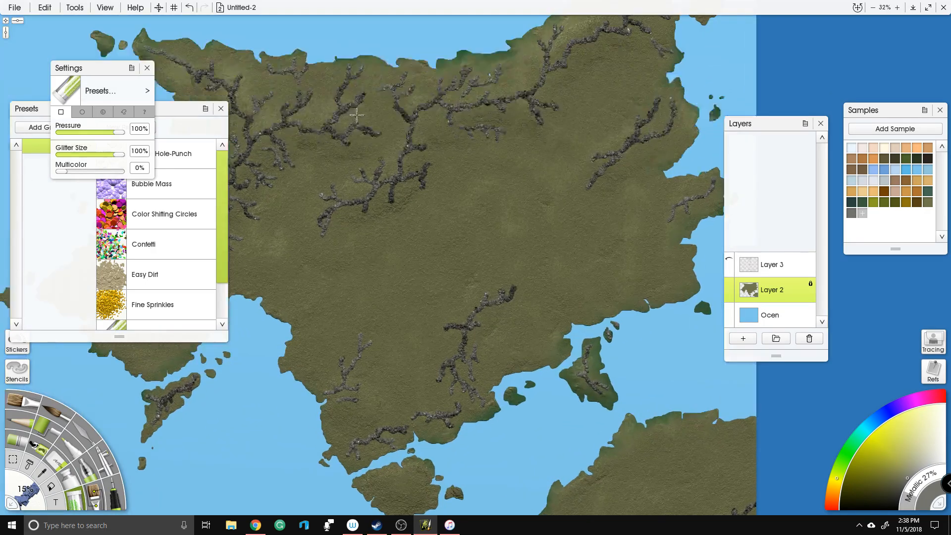
{"action": "left_click_drag", "start_coordinate": [402, 145], "coordinate": [418, 147]}
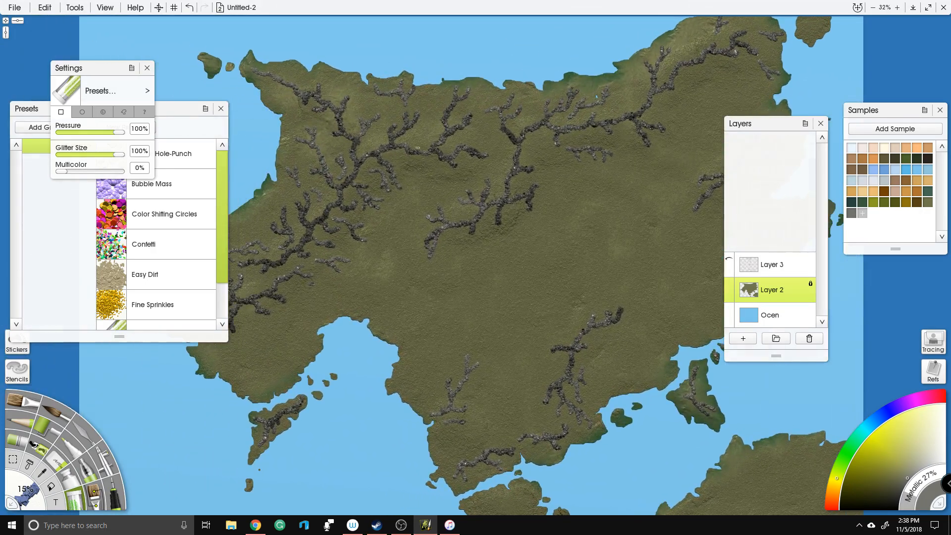
Step: Switch the Glitter tool to the Easy Dirt preset, test it below the central range, and set the glitter size to 100%
{"action": "left_click", "coordinate": [191, 288]}
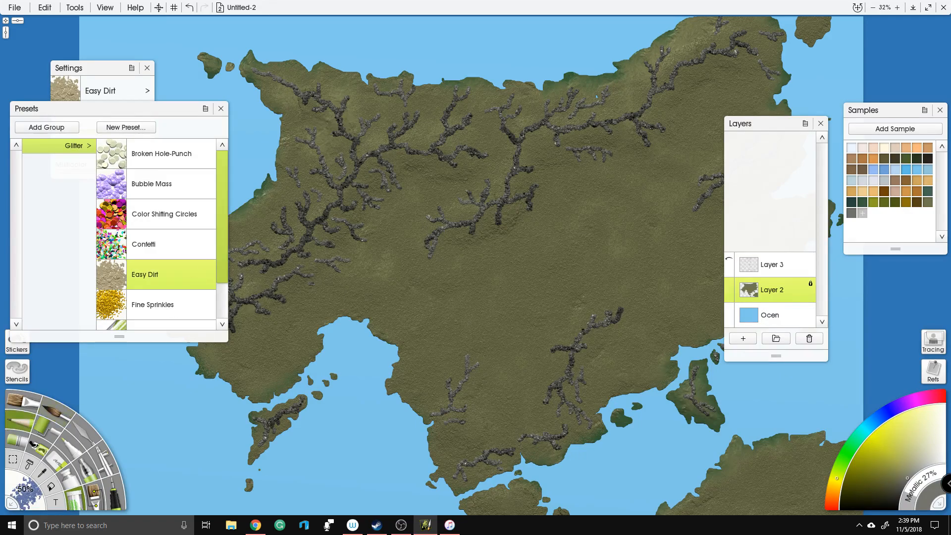
{"action": "scroll", "coordinate": [429, 258], "scroll_direction": "up", "scroll_amount": 3}
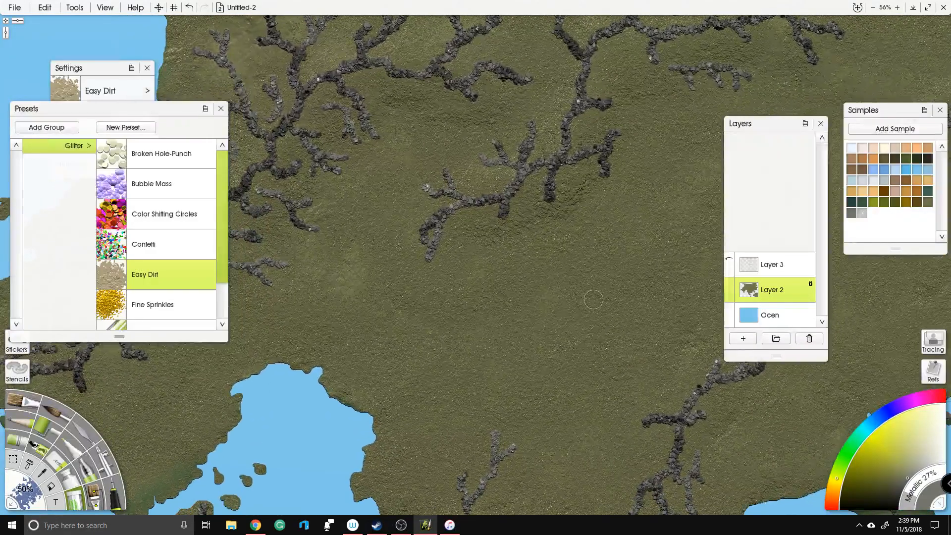
{"action": "left_click_drag", "start_coordinate": [484, 256], "coordinate": [498, 236]}
{"action": "left_click", "coordinate": [121, 82]}
{"action": "left_click", "coordinate": [94, 153]}
{"action": "left_click_drag", "start_coordinate": [94, 154], "coordinate": [102, 161]}
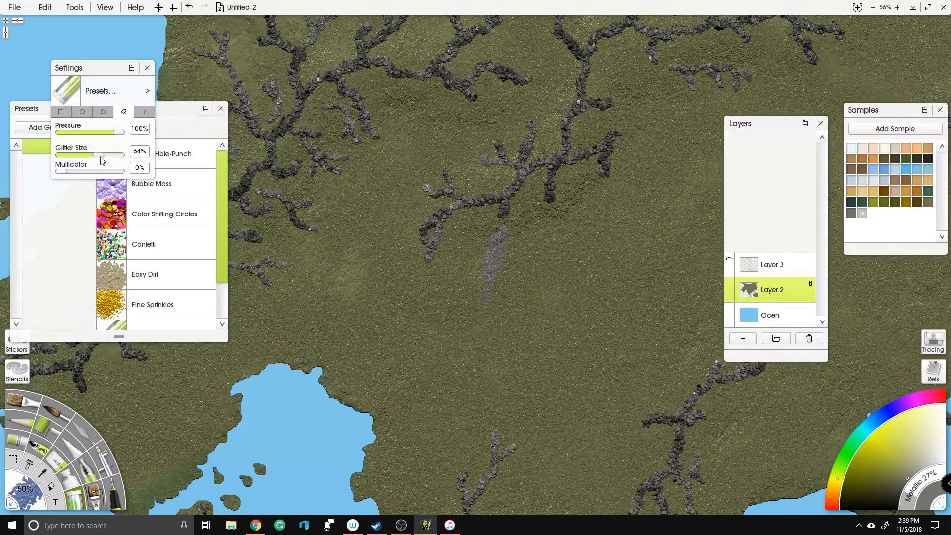
{"action": "mouse_move", "coordinate": [493, 230]}
{"action": "left_mouse_down"}
{"action": "mouse_move", "coordinate": [485, 271]}
{"action": "mouse_move", "coordinate": [503, 243]}
{"action": "mouse_move", "coordinate": [520, 277]}
{"action": "left_mouse_up"}
{"action": "left_click_drag", "start_coordinate": [119, 151], "coordinate": [131, 157]}
Step: Paint grey dirt foothills fanning out on all sides of the central mountain range
{"action": "mouse_move", "coordinate": [515, 231]}
{"action": "left_mouse_down"}
{"action": "mouse_move", "coordinate": [488, 263]}
{"action": "mouse_move", "coordinate": [513, 273]}
{"action": "mouse_move", "coordinate": [524, 228]}
{"action": "mouse_move", "coordinate": [543, 213]}
{"action": "mouse_move", "coordinate": [570, 213]}
{"action": "mouse_move", "coordinate": [589, 183]}
{"action": "mouse_move", "coordinate": [654, 171]}
{"action": "left_mouse_up"}
{"action": "mouse_move", "coordinate": [458, 220]}
{"action": "left_mouse_down"}
{"action": "mouse_move", "coordinate": [438, 272]}
{"action": "mouse_move", "coordinate": [520, 201]}
{"action": "mouse_move", "coordinate": [570, 179]}
{"action": "left_mouse_up"}
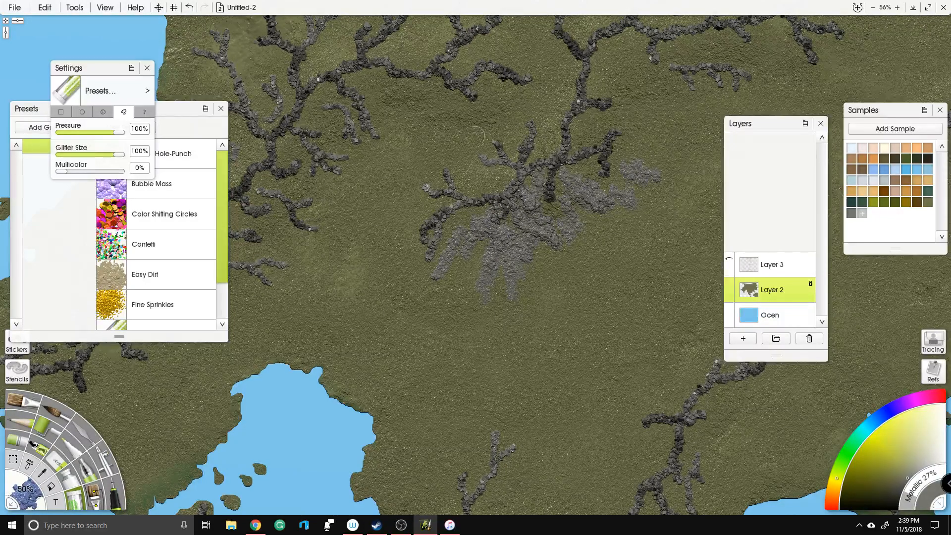
{"action": "left_click_drag", "start_coordinate": [430, 161], "coordinate": [444, 206]}
{"action": "mouse_move", "coordinate": [440, 245]}
{"action": "left_mouse_down"}
{"action": "mouse_move", "coordinate": [396, 267]}
{"action": "mouse_move", "coordinate": [444, 317]}
{"action": "left_mouse_up"}
{"action": "mouse_move", "coordinate": [468, 233]}
{"action": "left_mouse_down"}
{"action": "mouse_move", "coordinate": [493, 221]}
{"action": "mouse_move", "coordinate": [518, 171]}
{"action": "mouse_move", "coordinate": [563, 195]}
{"action": "mouse_move", "coordinate": [627, 165]}
{"action": "left_mouse_up"}
{"action": "left_click_drag", "start_coordinate": [619, 166], "coordinate": [590, 206]}
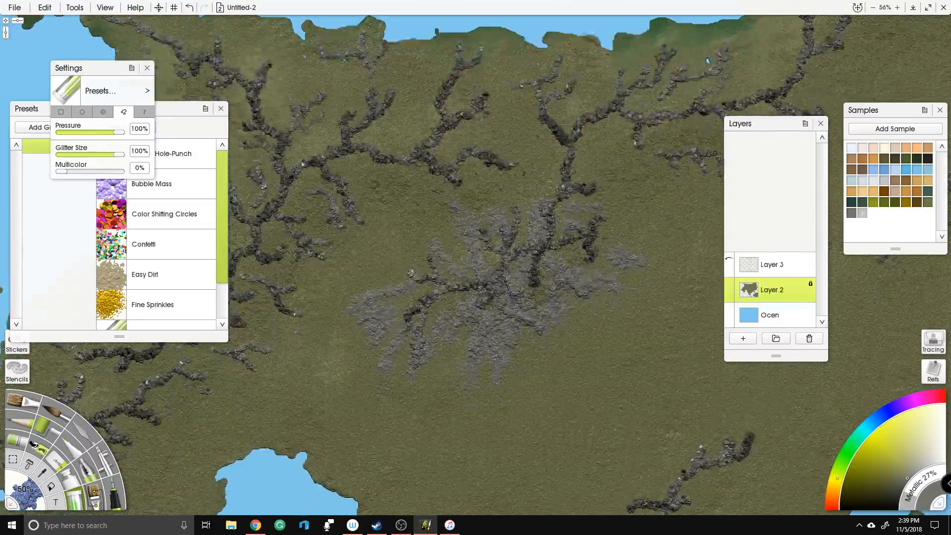
Step: Paint grey dirt foothills along the north-central part of the mountain range
{"action": "left_click_drag", "start_coordinate": [515, 176], "coordinate": [537, 189]}
{"action": "mouse_move", "coordinate": [537, 165]}
{"action": "left_mouse_down"}
{"action": "mouse_move", "coordinate": [553, 178]}
{"action": "mouse_move", "coordinate": [541, 148]}
{"action": "left_mouse_up"}
{"action": "left_click_drag", "start_coordinate": [554, 140], "coordinate": [522, 115]}
{"action": "mouse_move", "coordinate": [527, 97]}
{"action": "left_mouse_down"}
{"action": "mouse_move", "coordinate": [513, 94]}
{"action": "mouse_move", "coordinate": [519, 74]}
{"action": "left_mouse_up"}
{"action": "left_click_drag", "start_coordinate": [565, 82], "coordinate": [589, 45]}
{"action": "left_click_drag", "start_coordinate": [610, 124], "coordinate": [614, 141]}
{"action": "left_click_drag", "start_coordinate": [628, 119], "coordinate": [656, 181]}
Step: Extend the grey dirt foothills along both sides of the range running toward the northeast coast
{"action": "left_click_drag", "start_coordinate": [619, 96], "coordinate": [463, 102]}
{"action": "mouse_move", "coordinate": [524, 173]}
{"action": "left_mouse_down"}
{"action": "mouse_move", "coordinate": [536, 229]}
{"action": "mouse_move", "coordinate": [550, 212]}
{"action": "left_mouse_up"}
{"action": "mouse_move", "coordinate": [564, 173]}
{"action": "left_mouse_down"}
{"action": "mouse_move", "coordinate": [561, 194]}
{"action": "mouse_move", "coordinate": [584, 202]}
{"action": "left_mouse_up"}
{"action": "left_click_drag", "start_coordinate": [593, 181], "coordinate": [596, 195]}
{"action": "left_click_drag", "start_coordinate": [505, 132], "coordinate": [507, 150]}
{"action": "mouse_move", "coordinate": [525, 128]}
{"action": "left_mouse_down"}
{"action": "mouse_move", "coordinate": [529, 144]}
{"action": "mouse_move", "coordinate": [545, 140]}
{"action": "left_mouse_up"}
{"action": "left_click_drag", "start_coordinate": [556, 124], "coordinate": [599, 133]}
{"action": "mouse_move", "coordinate": [611, 117]}
{"action": "left_mouse_down"}
{"action": "mouse_move", "coordinate": [624, 137]}
{"action": "mouse_move", "coordinate": [680, 157]}
{"action": "left_mouse_up"}
{"action": "left_click_drag", "start_coordinate": [669, 144], "coordinate": [700, 168]}
{"action": "mouse_move", "coordinate": [553, 89]}
{"action": "left_mouse_down"}
{"action": "mouse_move", "coordinate": [522, 196]}
{"action": "mouse_move", "coordinate": [580, 208]}
{"action": "mouse_move", "coordinate": [647, 89]}
{"action": "left_mouse_up"}
{"action": "left_click_drag", "start_coordinate": [639, 128], "coordinate": [634, 149]}
{"action": "mouse_move", "coordinate": [676, 120]}
{"action": "left_mouse_down"}
{"action": "mouse_move", "coordinate": [674, 90]}
{"action": "mouse_move", "coordinate": [706, 86]}
{"action": "mouse_move", "coordinate": [565, 112]}
{"action": "left_mouse_up"}
{"action": "mouse_move", "coordinate": [501, 181]}
{"action": "left_mouse_down"}
{"action": "mouse_move", "coordinate": [551, 133]}
{"action": "mouse_move", "coordinate": [612, 99]}
{"action": "mouse_move", "coordinate": [681, 80]}
{"action": "left_mouse_up"}
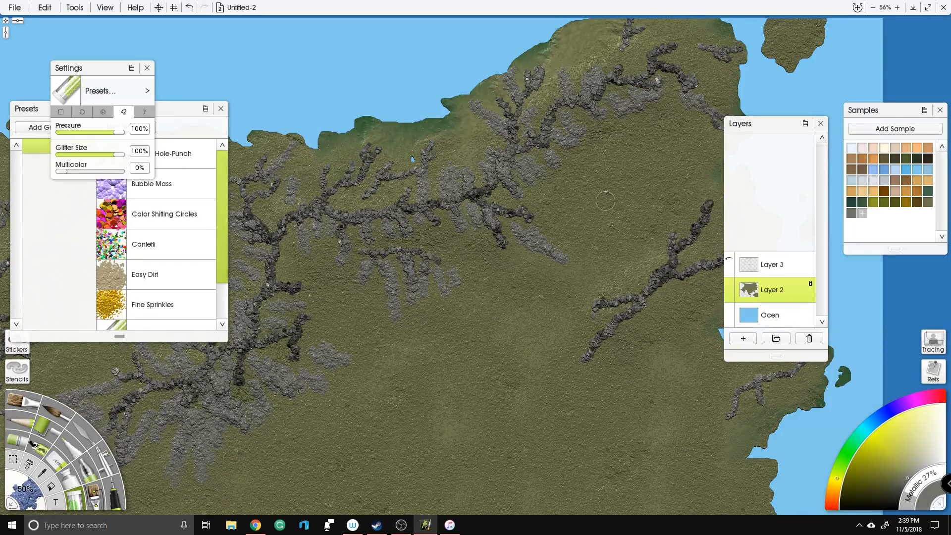
Step: Paint grey dirt foothills around the separate diagonal range in the continent's east
{"action": "left_click_drag", "start_coordinate": [605, 200], "coordinate": [570, 118]}
{"action": "mouse_move", "coordinate": [565, 225]}
{"action": "left_mouse_down"}
{"action": "mouse_move", "coordinate": [605, 225]}
{"action": "mouse_move", "coordinate": [536, 290]}
{"action": "mouse_move", "coordinate": [617, 230]}
{"action": "mouse_move", "coordinate": [651, 229]}
{"action": "mouse_move", "coordinate": [663, 191]}
{"action": "mouse_move", "coordinate": [696, 201]}
{"action": "mouse_move", "coordinate": [713, 185]}
{"action": "mouse_move", "coordinate": [671, 162]}
{"action": "mouse_move", "coordinate": [684, 157]}
{"action": "mouse_move", "coordinate": [659, 144]}
{"action": "mouse_move", "coordinate": [662, 121]}
{"action": "mouse_move", "coordinate": [652, 140]}
{"action": "mouse_move", "coordinate": [632, 132]}
{"action": "mouse_move", "coordinate": [623, 162]}
{"action": "mouse_move", "coordinate": [573, 208]}
{"action": "mouse_move", "coordinate": [474, 261]}
{"action": "left_mouse_up"}
{"action": "left_click_drag", "start_coordinate": [474, 261], "coordinate": [482, 261]}
Step: Paint grey dirt foothills between and around the branches of the northwestern mountain range
{"action": "left_click_drag", "start_coordinate": [436, 95], "coordinate": [673, 101]}
{"action": "left_click_drag", "start_coordinate": [562, 140], "coordinate": [753, 170]}
{"action": "mouse_move", "coordinate": [448, 270]}
{"action": "left_mouse_down"}
{"action": "mouse_move", "coordinate": [448, 209]}
{"action": "mouse_move", "coordinate": [477, 211]}
{"action": "mouse_move", "coordinate": [498, 228]}
{"action": "mouse_move", "coordinate": [524, 224]}
{"action": "mouse_move", "coordinate": [539, 243]}
{"action": "mouse_move", "coordinate": [506, 183]}
{"action": "mouse_move", "coordinate": [537, 170]}
{"action": "mouse_move", "coordinate": [549, 149]}
{"action": "mouse_move", "coordinate": [556, 96]}
{"action": "mouse_move", "coordinate": [599, 138]}
{"action": "mouse_move", "coordinate": [553, 154]}
{"action": "mouse_move", "coordinate": [582, 177]}
{"action": "mouse_move", "coordinate": [580, 210]}
{"action": "left_mouse_up"}
{"action": "mouse_move", "coordinate": [275, 74]}
{"action": "left_mouse_down"}
{"action": "mouse_move", "coordinate": [294, 105]}
{"action": "mouse_move", "coordinate": [325, 94]}
{"action": "mouse_move", "coordinate": [337, 119]}
{"action": "mouse_move", "coordinate": [359, 114]}
{"action": "mouse_move", "coordinate": [380, 141]}
{"action": "mouse_move", "coordinate": [378, 174]}
{"action": "mouse_move", "coordinate": [410, 157]}
{"action": "mouse_move", "coordinate": [368, 206]}
{"action": "mouse_move", "coordinate": [329, 148]}
{"action": "mouse_move", "coordinate": [267, 118]}
{"action": "mouse_move", "coordinate": [245, 88]}
{"action": "mouse_move", "coordinate": [222, 82]}
{"action": "left_mouse_up"}
{"action": "mouse_move", "coordinate": [271, 204]}
{"action": "left_mouse_down"}
{"action": "mouse_move", "coordinate": [443, 174]}
{"action": "mouse_move", "coordinate": [470, 198]}
{"action": "mouse_move", "coordinate": [507, 274]}
{"action": "mouse_move", "coordinate": [481, 297]}
{"action": "mouse_move", "coordinate": [451, 257]}
{"action": "mouse_move", "coordinate": [453, 302]}
{"action": "mouse_move", "coordinate": [424, 316]}
{"action": "mouse_move", "coordinate": [391, 285]}
{"action": "mouse_move", "coordinate": [401, 322]}
{"action": "mouse_move", "coordinate": [369, 325]}
{"action": "mouse_move", "coordinate": [409, 309]}
{"action": "left_mouse_up"}
{"action": "mouse_move", "coordinate": [386, 278]}
{"action": "left_mouse_down"}
{"action": "mouse_move", "coordinate": [429, 302]}
{"action": "mouse_move", "coordinate": [367, 342]}
{"action": "mouse_move", "coordinate": [305, 333]}
{"action": "mouse_move", "coordinate": [339, 378]}
{"action": "mouse_move", "coordinate": [406, 366]}
{"action": "left_mouse_up"}
{"action": "left_click_drag", "start_coordinate": [338, 324], "coordinate": [403, 284]}
{"action": "mouse_move", "coordinate": [391, 383]}
{"action": "left_mouse_down"}
{"action": "mouse_move", "coordinate": [396, 347]}
{"action": "mouse_move", "coordinate": [389, 392]}
{"action": "mouse_move", "coordinate": [309, 420]}
{"action": "mouse_move", "coordinate": [269, 415]}
{"action": "mouse_move", "coordinate": [317, 453]}
{"action": "mouse_move", "coordinate": [376, 445]}
{"action": "mouse_move", "coordinate": [407, 477]}
{"action": "mouse_move", "coordinate": [453, 420]}
{"action": "mouse_move", "coordinate": [440, 365]}
{"action": "mouse_move", "coordinate": [522, 336]}
{"action": "mouse_move", "coordinate": [546, 313]}
{"action": "left_mouse_up"}
{"action": "mouse_move", "coordinate": [481, 388]}
{"action": "left_mouse_down"}
{"action": "mouse_move", "coordinate": [521, 424]}
{"action": "mouse_move", "coordinate": [426, 306]}
{"action": "mouse_move", "coordinate": [276, 233]}
{"action": "left_mouse_up"}
{"action": "left_click_drag", "start_coordinate": [542, 379], "coordinate": [530, 324]}
{"action": "mouse_move", "coordinate": [551, 362]}
{"action": "left_mouse_down"}
{"action": "mouse_move", "coordinate": [533, 328]}
{"action": "mouse_move", "coordinate": [556, 346]}
{"action": "mouse_move", "coordinate": [571, 327]}
{"action": "left_mouse_up"}
Step: Add grey dirt foothills to the southwestern range and the ridges of the southern peninsula
{"action": "left_click_drag", "start_coordinate": [634, 347], "coordinate": [508, 274]}
{"action": "left_click_drag", "start_coordinate": [613, 289], "coordinate": [566, 302]}
{"action": "mouse_move", "coordinate": [592, 310]}
{"action": "left_mouse_down"}
{"action": "mouse_move", "coordinate": [555, 339]}
{"action": "mouse_move", "coordinate": [600, 306]}
{"action": "mouse_move", "coordinate": [605, 340]}
{"action": "left_mouse_up"}
{"action": "mouse_move", "coordinate": [613, 271]}
{"action": "left_mouse_down"}
{"action": "mouse_move", "coordinate": [595, 265]}
{"action": "mouse_move", "coordinate": [582, 229]}
{"action": "mouse_move", "coordinate": [557, 223]}
{"action": "left_mouse_up"}
{"action": "mouse_move", "coordinate": [617, 214]}
{"action": "left_mouse_down"}
{"action": "mouse_move", "coordinate": [653, 193]}
{"action": "mouse_move", "coordinate": [669, 147]}
{"action": "left_mouse_up"}
{"action": "left_click_drag", "start_coordinate": [632, 190], "coordinate": [499, 188]}
{"action": "mouse_move", "coordinate": [573, 188]}
{"action": "left_mouse_down"}
{"action": "mouse_move", "coordinate": [599, 176]}
{"action": "mouse_move", "coordinate": [584, 158]}
{"action": "mouse_move", "coordinate": [621, 123]}
{"action": "left_mouse_up"}
{"action": "left_click_drag", "start_coordinate": [518, 258], "coordinate": [519, 322]}
{"action": "left_click_drag", "start_coordinate": [518, 358], "coordinate": [537, 384]}
{"action": "mouse_move", "coordinate": [441, 378]}
{"action": "left_mouse_down"}
{"action": "mouse_move", "coordinate": [473, 367]}
{"action": "mouse_move", "coordinate": [465, 427]}
{"action": "left_mouse_up"}
{"action": "left_click_drag", "start_coordinate": [387, 407], "coordinate": [396, 424]}
{"action": "left_click_drag", "start_coordinate": [355, 409], "coordinate": [418, 366]}
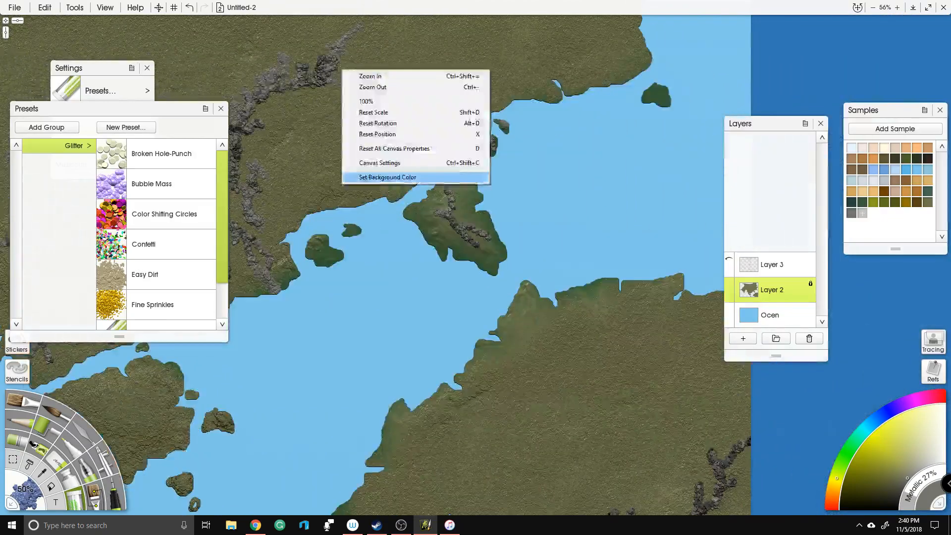
Step: Paint grey dirt foothills on the southeastern island's ridge and new dirt hills across the southeastern landmass
{"action": "left_click", "coordinate": [417, 180]}
{"action": "left_click_drag", "start_coordinate": [568, 314], "coordinate": [473, 145]}
{"action": "mouse_move", "coordinate": [614, 300]}
{"action": "left_mouse_down"}
{"action": "mouse_move", "coordinate": [605, 259]}
{"action": "mouse_move", "coordinate": [625, 297]}
{"action": "mouse_move", "coordinate": [590, 347]}
{"action": "mouse_move", "coordinate": [535, 327]}
{"action": "mouse_move", "coordinate": [490, 371]}
{"action": "mouse_move", "coordinate": [483, 427]}
{"action": "mouse_move", "coordinate": [602, 416]}
{"action": "mouse_move", "coordinate": [624, 364]}
{"action": "left_mouse_up"}
{"action": "mouse_move", "coordinate": [443, 221]}
{"action": "left_mouse_down"}
{"action": "mouse_move", "coordinate": [500, 189]}
{"action": "mouse_move", "coordinate": [498, 210]}
{"action": "mouse_move", "coordinate": [553, 254]}
{"action": "mouse_move", "coordinate": [453, 265]}
{"action": "mouse_move", "coordinate": [384, 286]}
{"action": "mouse_move", "coordinate": [413, 297]}
{"action": "left_mouse_up"}
{"action": "left_click_drag", "start_coordinate": [485, 270], "coordinate": [486, 280]}
{"action": "left_click_drag", "start_coordinate": [573, 217], "coordinate": [638, 187]}
{"action": "left_click_drag", "start_coordinate": [586, 166], "coordinate": [618, 164]}
{"action": "left_click_drag", "start_coordinate": [574, 128], "coordinate": [508, 170]}
{"action": "left_click_drag", "start_coordinate": [518, 117], "coordinate": [538, 142]}
{"action": "left_click_drag", "start_coordinate": [586, 152], "coordinate": [649, 153]}
Step: Paint a branching patch of grey dirt hills on the open eastern plain, south of the diagonal eastern range
{"action": "mouse_move", "coordinate": [454, 45]}
{"action": "left_mouse_down"}
{"action": "mouse_move", "coordinate": [608, 336]}
{"action": "mouse_move", "coordinate": [629, 423]}
{"action": "left_mouse_up"}
{"action": "mouse_move", "coordinate": [559, 227]}
{"action": "left_mouse_down"}
{"action": "mouse_move", "coordinate": [580, 222]}
{"action": "mouse_move", "coordinate": [613, 181]}
{"action": "mouse_move", "coordinate": [642, 119]}
{"action": "left_mouse_up"}
{"action": "mouse_move", "coordinate": [642, 119]}
{"action": "left_mouse_down"}
{"action": "mouse_move", "coordinate": [620, 195]}
{"action": "mouse_move", "coordinate": [559, 275]}
{"action": "mouse_move", "coordinate": [519, 304]}
{"action": "left_mouse_up"}
{"action": "left_click_drag", "start_coordinate": [578, 217], "coordinate": [479, 224]}
{"action": "left_click_drag", "start_coordinate": [580, 214], "coordinate": [676, 245]}
{"action": "left_click_drag", "start_coordinate": [612, 214], "coordinate": [655, 214]}
{"action": "left_click_drag", "start_coordinate": [628, 196], "coordinate": [664, 184]}
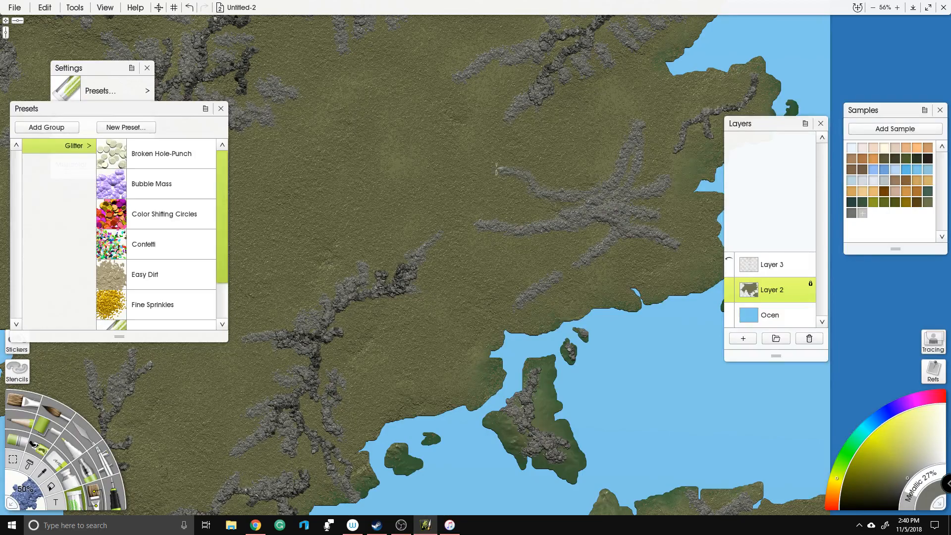
Step: Examine the foothill coverage over the whole map and look through the Glitter presets
{"action": "left_click_drag", "start_coordinate": [471, 162], "coordinate": [694, 284]}
{"action": "scroll", "coordinate": [431, 188], "scroll_direction": "down", "scroll_amount": 3}
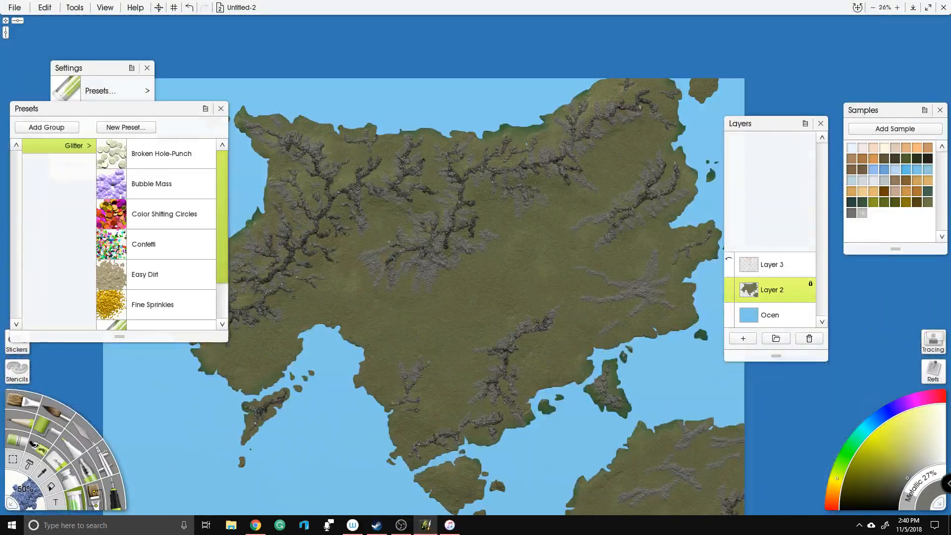
{"action": "left_click_drag", "start_coordinate": [397, 199], "coordinate": [480, 191]}
{"action": "scroll", "coordinate": [407, 193], "scroll_direction": "up", "scroll_amount": 1}
{"action": "scroll", "coordinate": [411, 182], "scroll_direction": "down", "scroll_amount": 3}
{"action": "scroll", "coordinate": [481, 192], "scroll_direction": "up", "scroll_amount": 3}
{"action": "left_click_drag", "start_coordinate": [278, 276], "coordinate": [316, 269]}
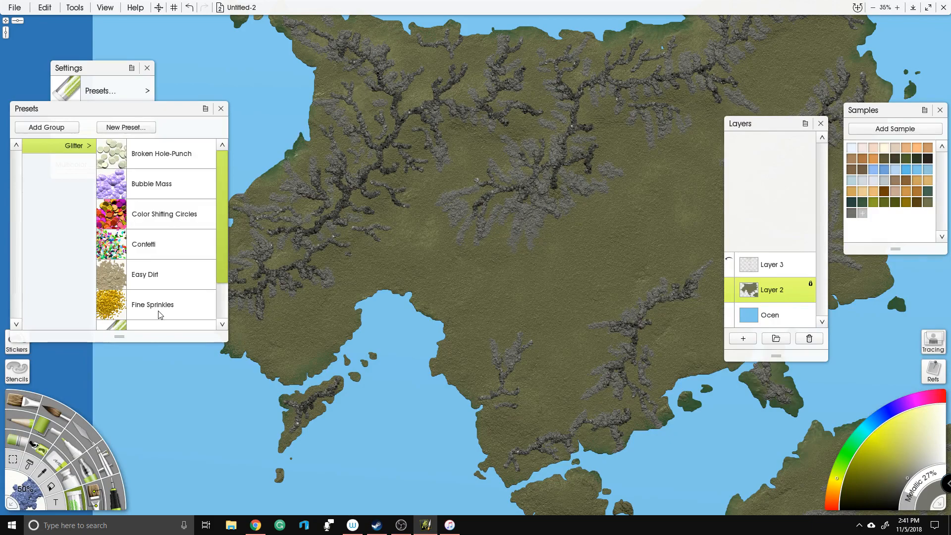
{"action": "scroll", "coordinate": [160, 316], "scroll_direction": "down", "scroll_amount": 1}
{"action": "scroll", "coordinate": [496, 243], "scroll_direction": "down", "scroll_amount": 1}
{"action": "left_click_drag", "start_coordinate": [503, 242], "coordinate": [568, 249]}
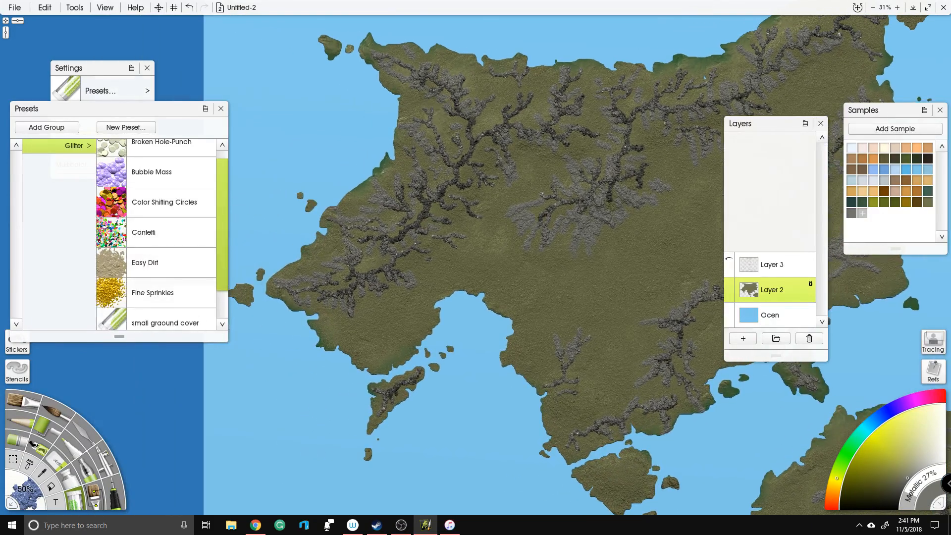
Step: Switch to the Eraser and set its size to 29%
{"action": "left_click", "coordinate": [58, 464]}
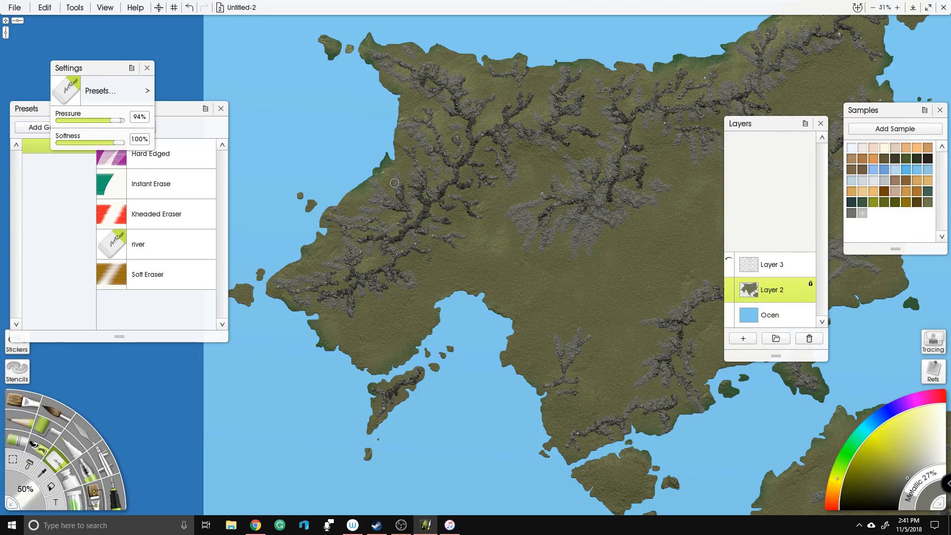
{"action": "scroll", "coordinate": [474, 263], "scroll_direction": "up", "scroll_amount": 3}
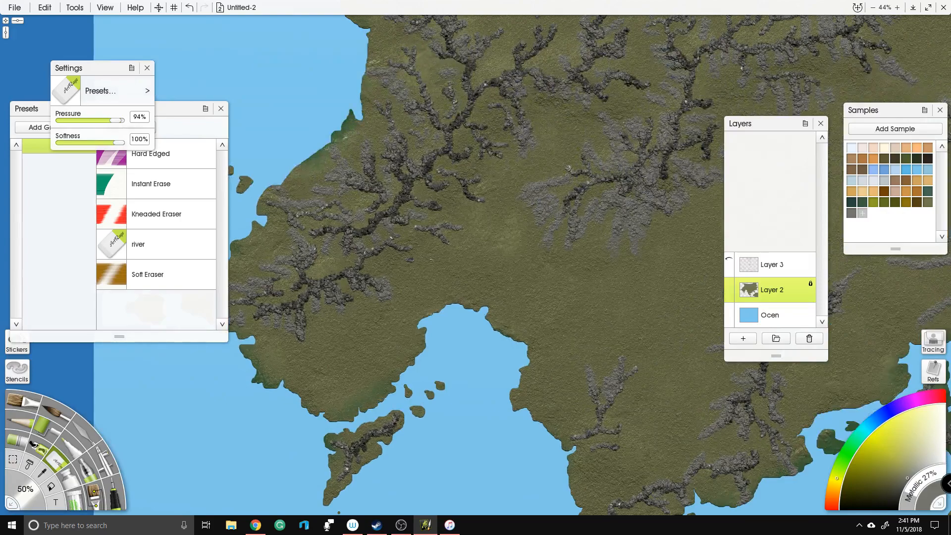
{"action": "left_click_drag", "start_coordinate": [476, 323], "coordinate": [498, 309]}
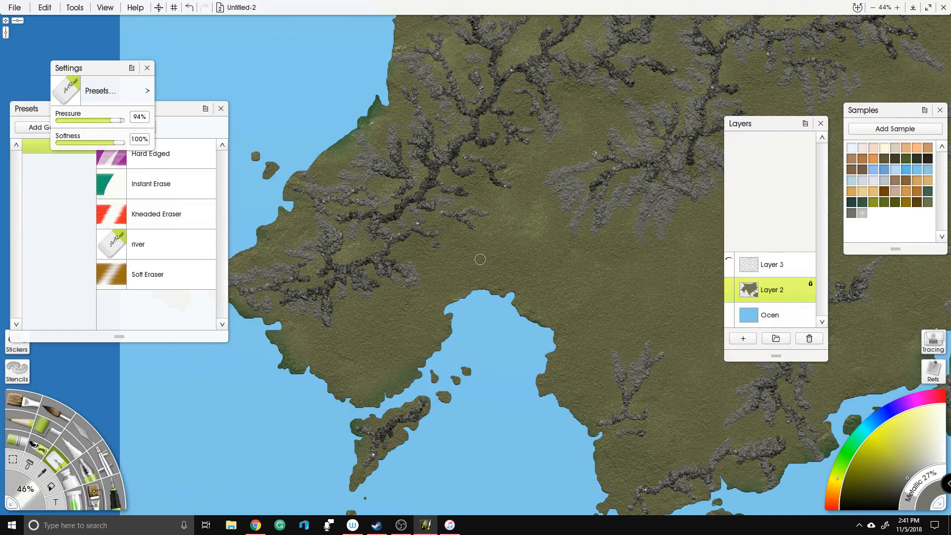
{"action": "left_click_drag", "start_coordinate": [33, 503], "coordinate": [15, 481]}
Step: Carve rivers into the land from the western and central mountains down to the bay in the southwest
{"action": "left_click_drag", "start_coordinate": [458, 244], "coordinate": [455, 259]}
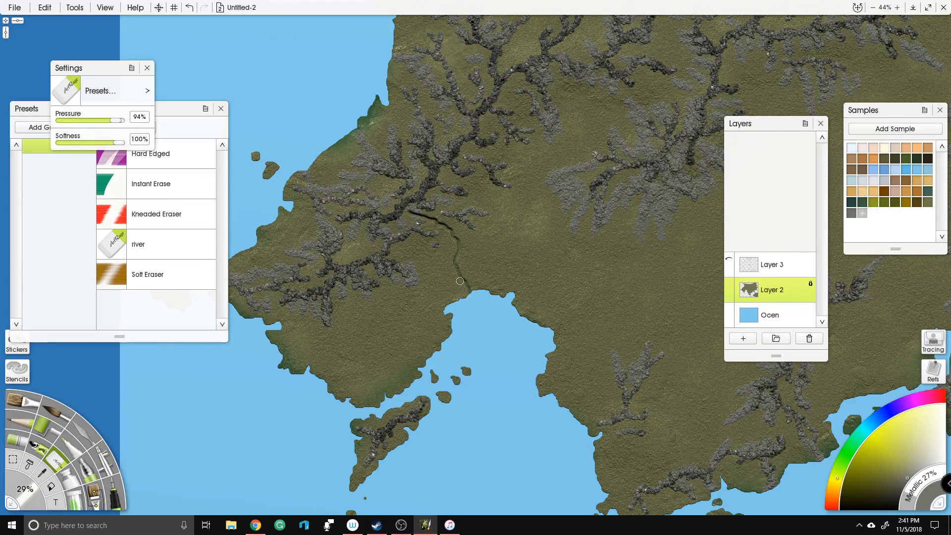
{"action": "mouse_move", "coordinate": [456, 246]}
{"action": "left_mouse_down"}
{"action": "mouse_move", "coordinate": [482, 282]}
{"action": "mouse_move", "coordinate": [521, 270]}
{"action": "mouse_move", "coordinate": [544, 235]}
{"action": "left_mouse_up"}
{"action": "left_click_drag", "start_coordinate": [587, 192], "coordinate": [601, 164]}
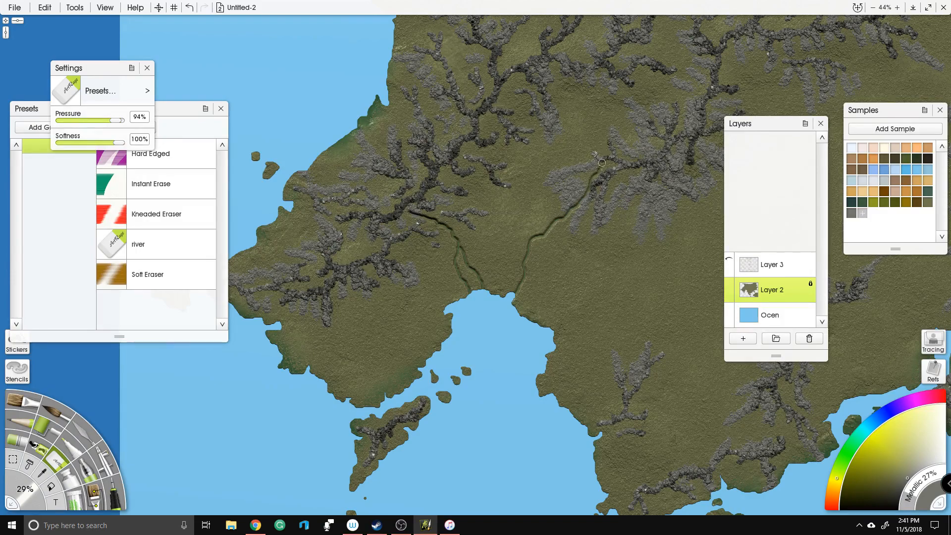
Step: Carve tributaries from the northern valley and the western mountain slopes into the rivers above the bay
{"action": "mouse_move", "coordinate": [591, 106]}
{"action": "left_mouse_down"}
{"action": "mouse_move", "coordinate": [518, 186]}
{"action": "mouse_move", "coordinate": [526, 229]}
{"action": "left_mouse_up"}
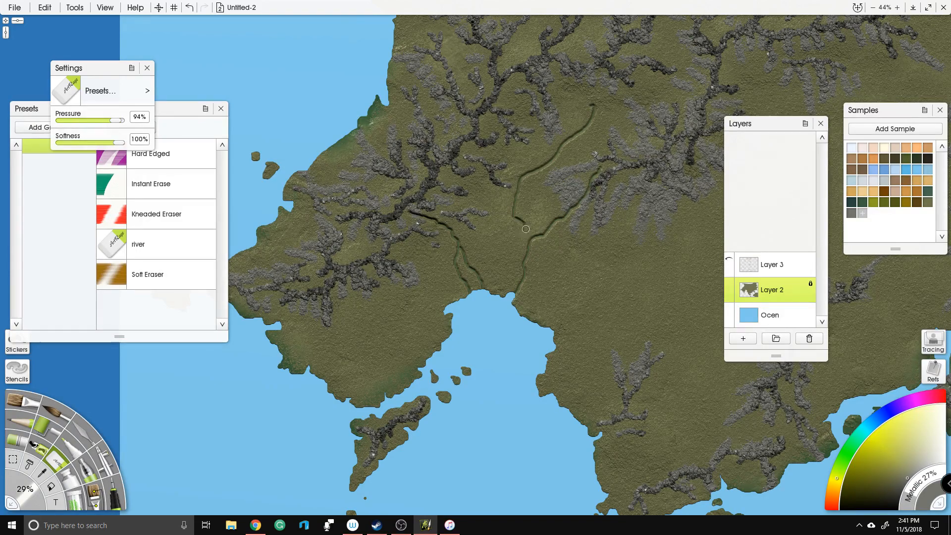
{"action": "mouse_move", "coordinate": [444, 178]}
{"action": "left_mouse_down"}
{"action": "mouse_move", "coordinate": [484, 192]}
{"action": "mouse_move", "coordinate": [509, 216]}
{"action": "left_mouse_up"}
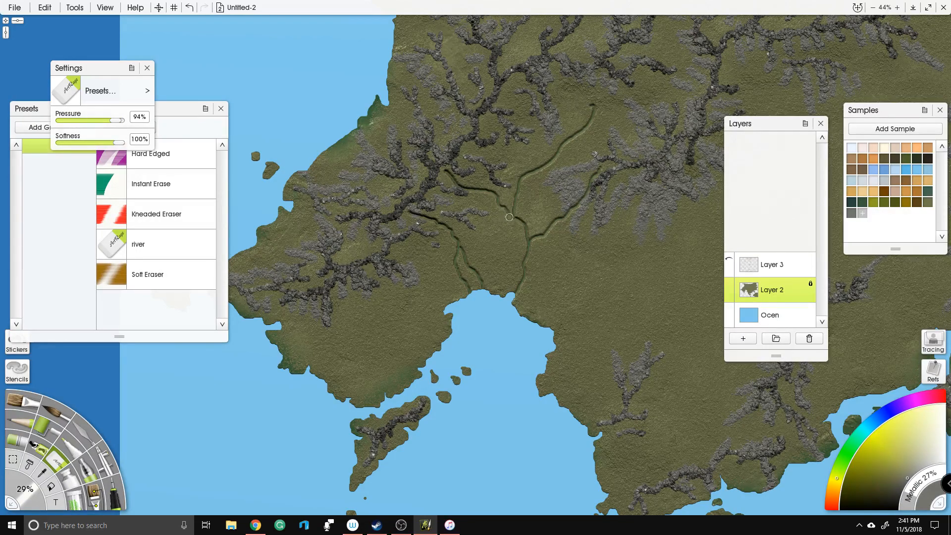
{"action": "left_click_drag", "start_coordinate": [432, 191], "coordinate": [494, 231]}
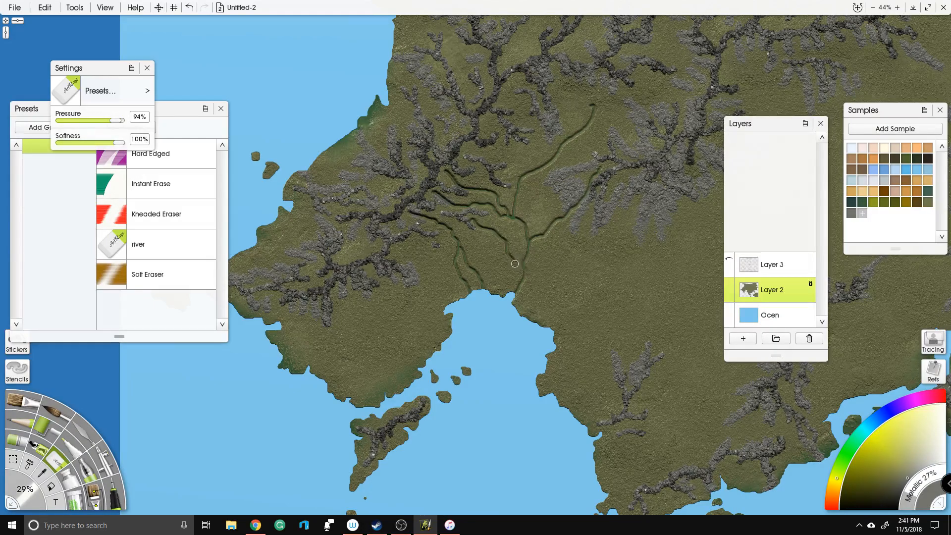
{"action": "mouse_move", "coordinate": [507, 97]}
{"action": "left_mouse_down"}
{"action": "mouse_move", "coordinate": [533, 123]}
{"action": "mouse_move", "coordinate": [547, 162]}
{"action": "mouse_move", "coordinate": [562, 93]}
{"action": "left_mouse_up"}
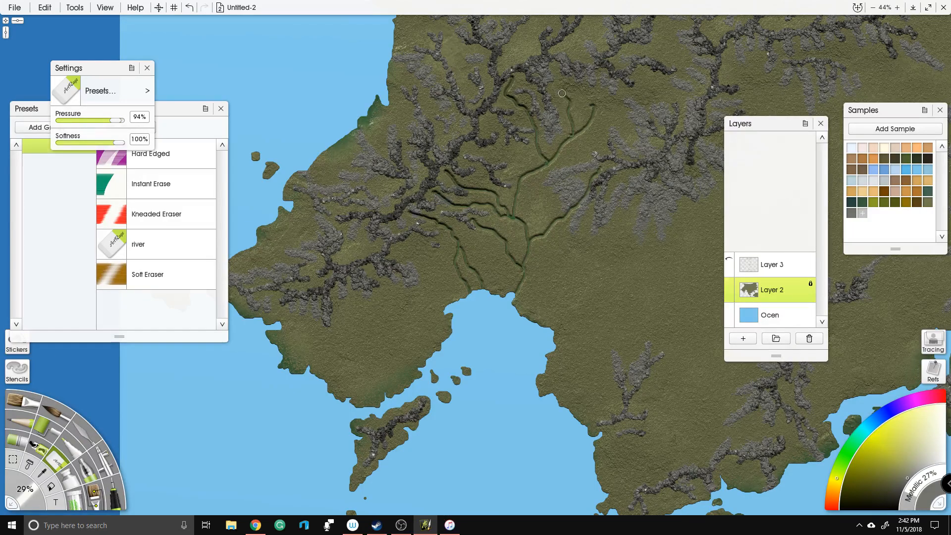
Step: Carve tributaries from the eastern foothills and the western slopes into the main river north of the bay
{"action": "mouse_move", "coordinate": [644, 144]}
{"action": "left_mouse_down"}
{"action": "mouse_move", "coordinate": [612, 123]}
{"action": "mouse_move", "coordinate": [582, 127]}
{"action": "mouse_move", "coordinate": [562, 147]}
{"action": "left_mouse_up"}
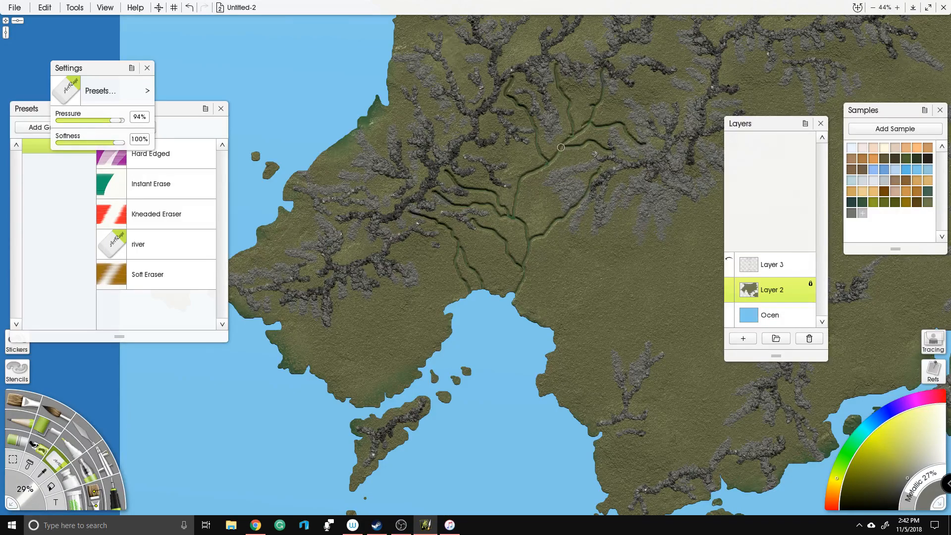
{"action": "left_click_drag", "start_coordinate": [521, 195], "coordinate": [577, 186]}
{"action": "left_click_drag", "start_coordinate": [484, 117], "coordinate": [502, 145]}
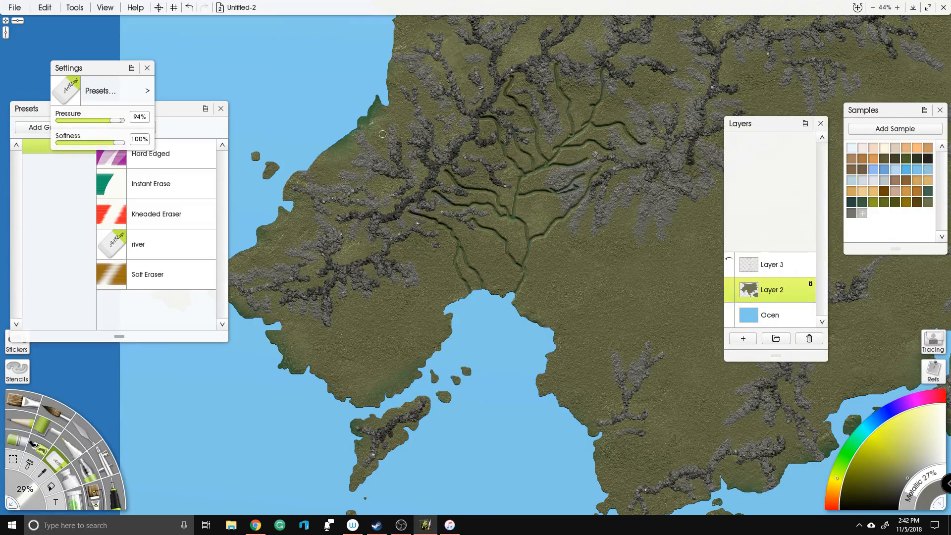
Step: Carve rivers from the southwestern mountains down to the bay and the south coast of the western peninsula
{"action": "mouse_move", "coordinate": [394, 238]}
{"action": "left_mouse_down"}
{"action": "mouse_move", "coordinate": [422, 285]}
{"action": "mouse_move", "coordinate": [419, 270]}
{"action": "left_mouse_up"}
{"action": "left_click_drag", "start_coordinate": [418, 233], "coordinate": [463, 282]}
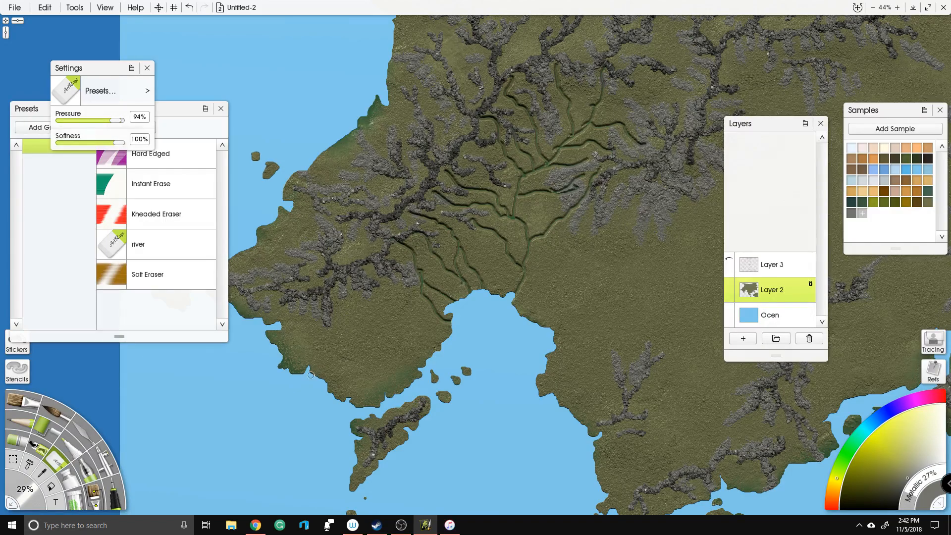
{"action": "left_click_drag", "start_coordinate": [340, 297], "coordinate": [367, 366]}
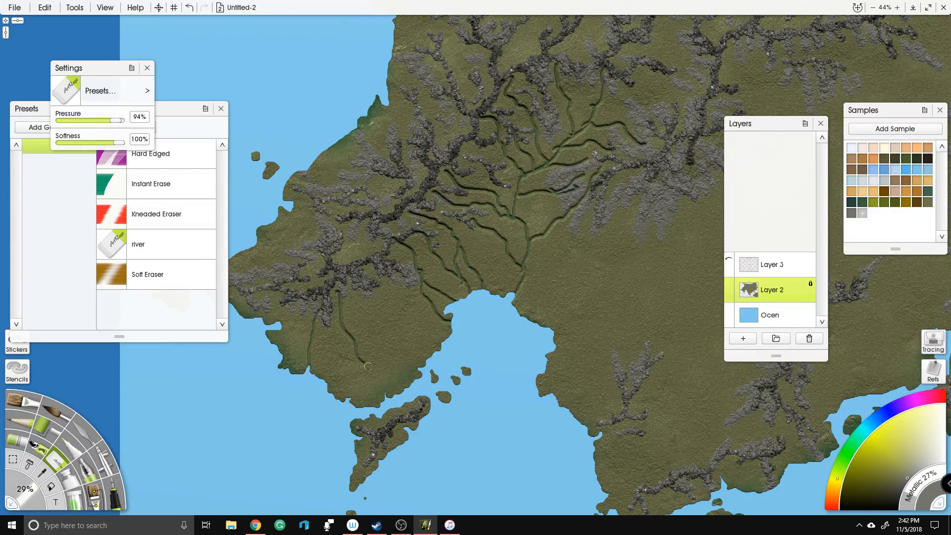
{"action": "mouse_move", "coordinate": [423, 381]}
{"action": "left_mouse_down"}
{"action": "mouse_move", "coordinate": [395, 354]}
{"action": "mouse_move", "coordinate": [360, 348]}
{"action": "left_mouse_up"}
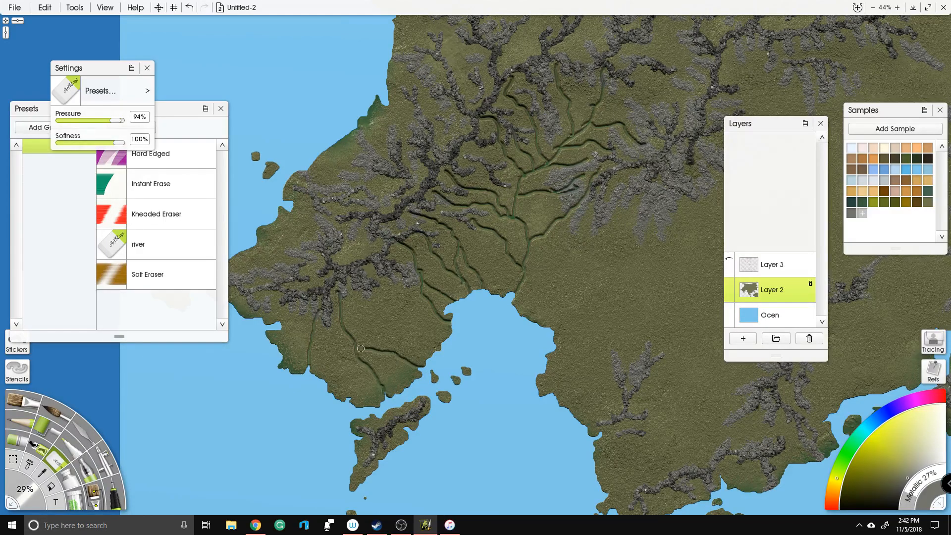
{"action": "mouse_move", "coordinate": [372, 271]}
{"action": "left_mouse_down"}
{"action": "mouse_move", "coordinate": [431, 355]}
{"action": "mouse_move", "coordinate": [407, 315]}
{"action": "left_mouse_up"}
{"action": "left_click_drag", "start_coordinate": [374, 350], "coordinate": [349, 286]}
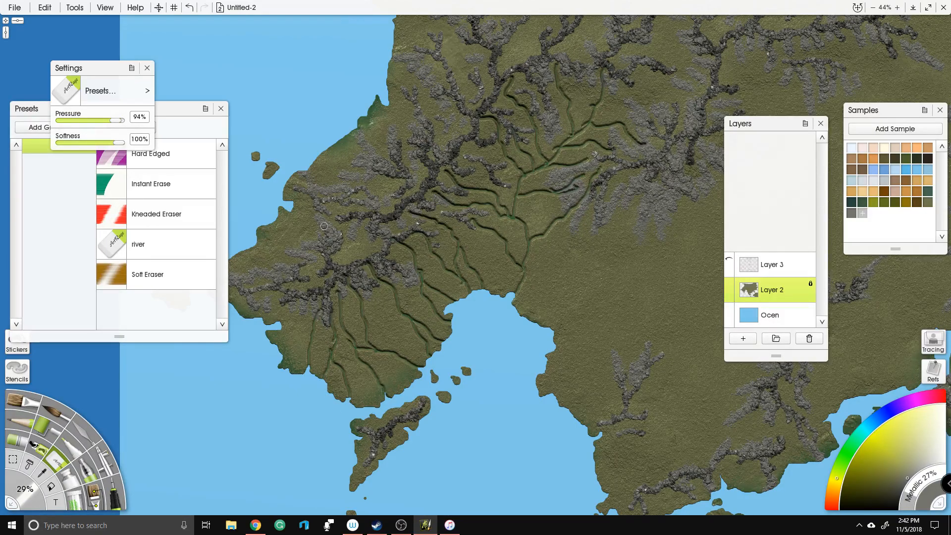
{"action": "left_click_drag", "start_coordinate": [370, 303], "coordinate": [446, 324]}
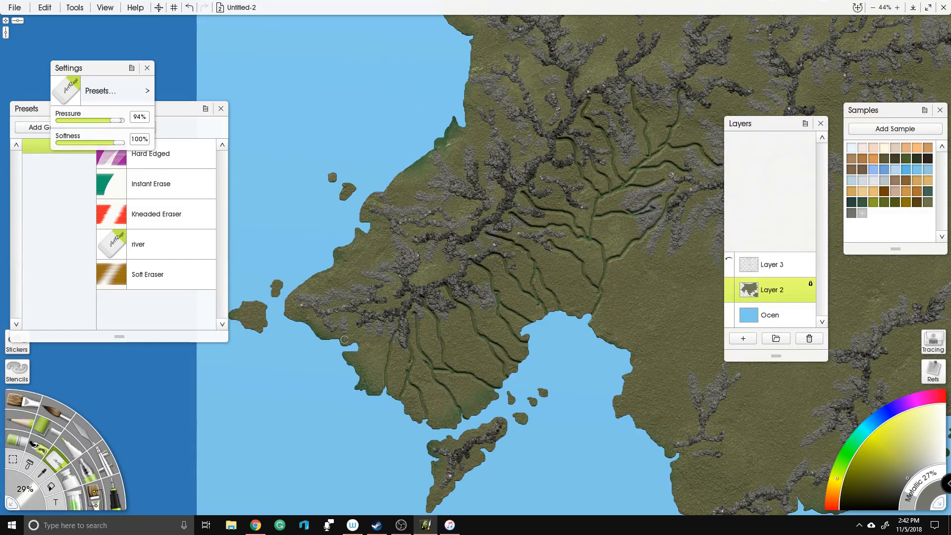
Step: Carve short rivers from the southwestern mountains to the west coast and fill in streams on the peninsula
{"action": "left_click_drag", "start_coordinate": [376, 321], "coordinate": [348, 369]}
{"action": "left_click_drag", "start_coordinate": [340, 297], "coordinate": [295, 282]}
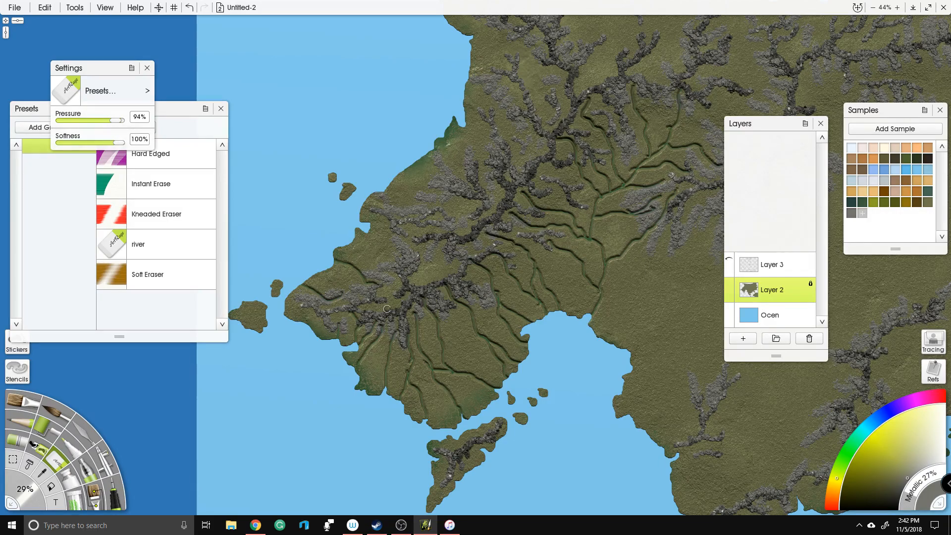
{"action": "left_click_drag", "start_coordinate": [393, 306], "coordinate": [384, 268]}
{"action": "left_click_drag", "start_coordinate": [369, 226], "coordinate": [395, 241]}
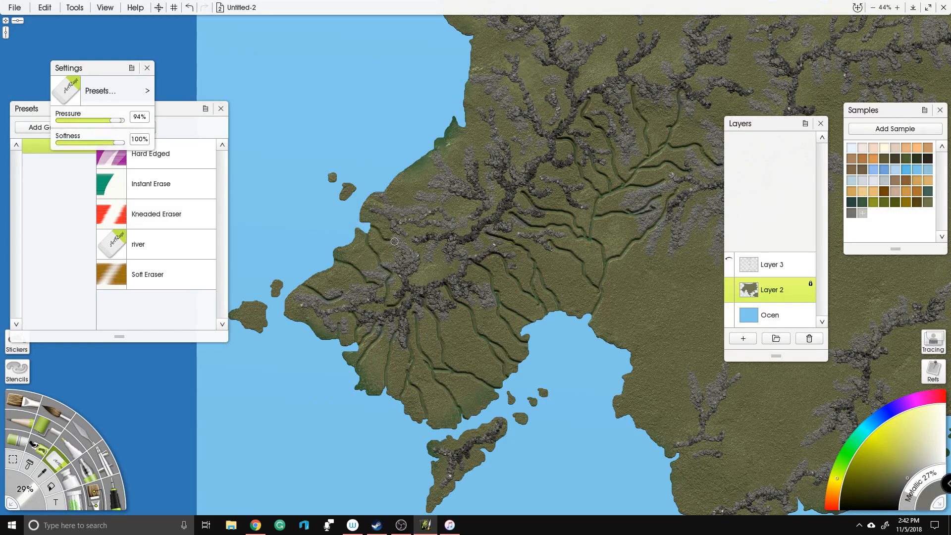
{"action": "left_click_drag", "start_coordinate": [457, 265], "coordinate": [433, 267]}
{"action": "left_click_drag", "start_coordinate": [404, 239], "coordinate": [387, 239]}
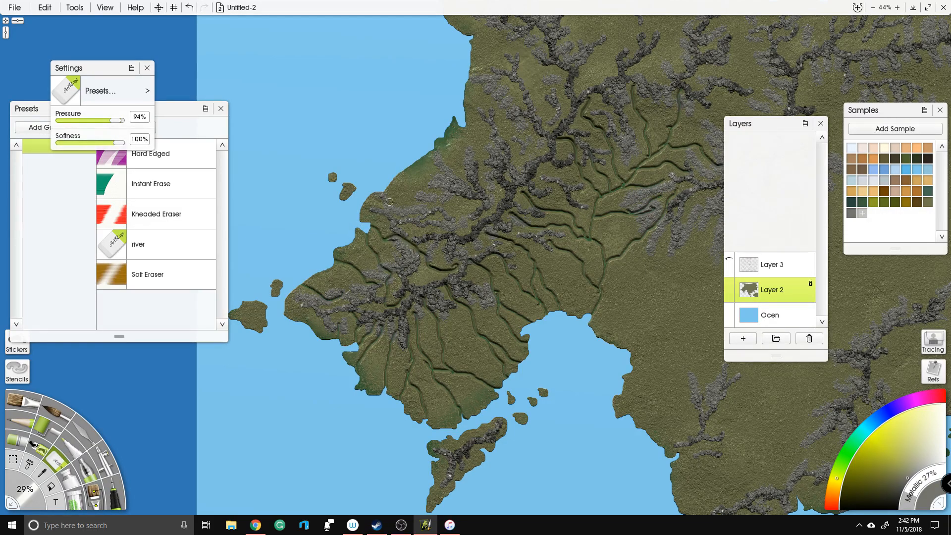
{"action": "mouse_move", "coordinate": [454, 206]}
{"action": "left_mouse_down"}
{"action": "mouse_move", "coordinate": [420, 179]}
{"action": "mouse_move", "coordinate": [405, 161]}
{"action": "mouse_move", "coordinate": [416, 153]}
{"action": "mouse_move", "coordinate": [424, 181]}
{"action": "mouse_move", "coordinate": [464, 171]}
{"action": "mouse_move", "coordinate": [442, 143]}
{"action": "mouse_move", "coordinate": [445, 122]}
{"action": "left_mouse_up"}
{"action": "scroll", "coordinate": [461, 315], "scroll_direction": "down", "scroll_amount": 2}
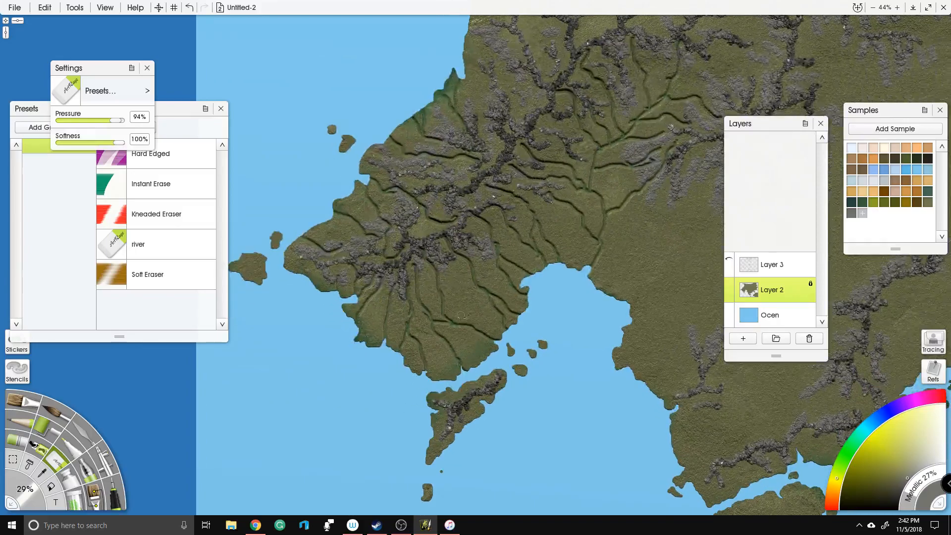
{"action": "left_click_drag", "start_coordinate": [468, 280], "coordinate": [480, 328]}
Step: Carve rivers from the northwestern mountains out to the west coast and through the northwest headland
{"action": "scroll", "coordinate": [471, 329], "scroll_direction": "up", "scroll_amount": 5}
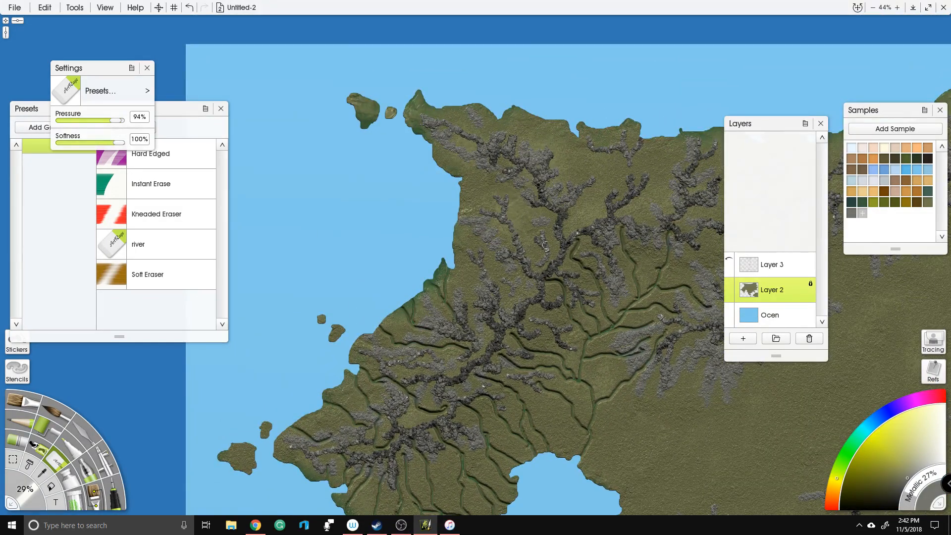
{"action": "mouse_move", "coordinate": [545, 267]}
{"action": "left_mouse_down"}
{"action": "mouse_move", "coordinate": [550, 227]}
{"action": "mouse_move", "coordinate": [540, 214]}
{"action": "mouse_move", "coordinate": [498, 187]}
{"action": "mouse_move", "coordinate": [457, 183]}
{"action": "left_mouse_up"}
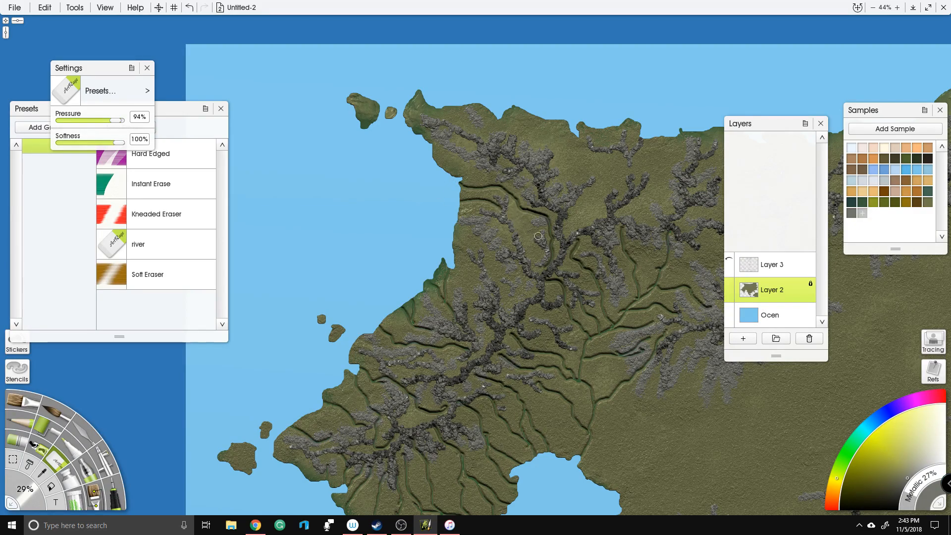
{"action": "left_click_drag", "start_coordinate": [537, 268], "coordinate": [526, 218]}
{"action": "mouse_move", "coordinate": [430, 166]}
{"action": "left_mouse_down"}
{"action": "mouse_move", "coordinate": [489, 184]}
{"action": "mouse_move", "coordinate": [506, 164]}
{"action": "mouse_move", "coordinate": [482, 178]}
{"action": "mouse_move", "coordinate": [506, 191]}
{"action": "mouse_move", "coordinate": [528, 170]}
{"action": "left_mouse_up"}
{"action": "mouse_move", "coordinate": [457, 225]}
{"action": "left_mouse_down"}
{"action": "mouse_move", "coordinate": [492, 264]}
{"action": "mouse_move", "coordinate": [391, 336]}
{"action": "left_mouse_up"}
Step: Carve rivers from the valleys between the northern mountain spurs up to the north coast
{"action": "mouse_move", "coordinate": [471, 271]}
{"action": "left_mouse_down"}
{"action": "mouse_move", "coordinate": [500, 228]}
{"action": "mouse_move", "coordinate": [465, 160]}
{"action": "mouse_move", "coordinate": [470, 187]}
{"action": "mouse_move", "coordinate": [448, 210]}
{"action": "mouse_move", "coordinate": [446, 235]}
{"action": "mouse_move", "coordinate": [466, 199]}
{"action": "mouse_move", "coordinate": [423, 179]}
{"action": "mouse_move", "coordinate": [433, 201]}
{"action": "mouse_move", "coordinate": [444, 161]}
{"action": "mouse_move", "coordinate": [430, 143]}
{"action": "mouse_move", "coordinate": [418, 194]}
{"action": "mouse_move", "coordinate": [400, 185]}
{"action": "mouse_move", "coordinate": [405, 144]}
{"action": "mouse_move", "coordinate": [396, 135]}
{"action": "mouse_move", "coordinate": [365, 145]}
{"action": "mouse_move", "coordinate": [351, 139]}
{"action": "mouse_move", "coordinate": [377, 186]}
{"action": "mouse_move", "coordinate": [319, 186]}
{"action": "mouse_move", "coordinate": [337, 204]}
{"action": "mouse_move", "coordinate": [350, 195]}
{"action": "mouse_move", "coordinate": [340, 153]}
{"action": "mouse_move", "coordinate": [288, 150]}
{"action": "left_mouse_up"}
{"action": "mouse_move", "coordinate": [506, 198]}
{"action": "left_mouse_down"}
{"action": "mouse_move", "coordinate": [400, 240]}
{"action": "mouse_move", "coordinate": [425, 251]}
{"action": "mouse_move", "coordinate": [467, 210]}
{"action": "left_mouse_up"}
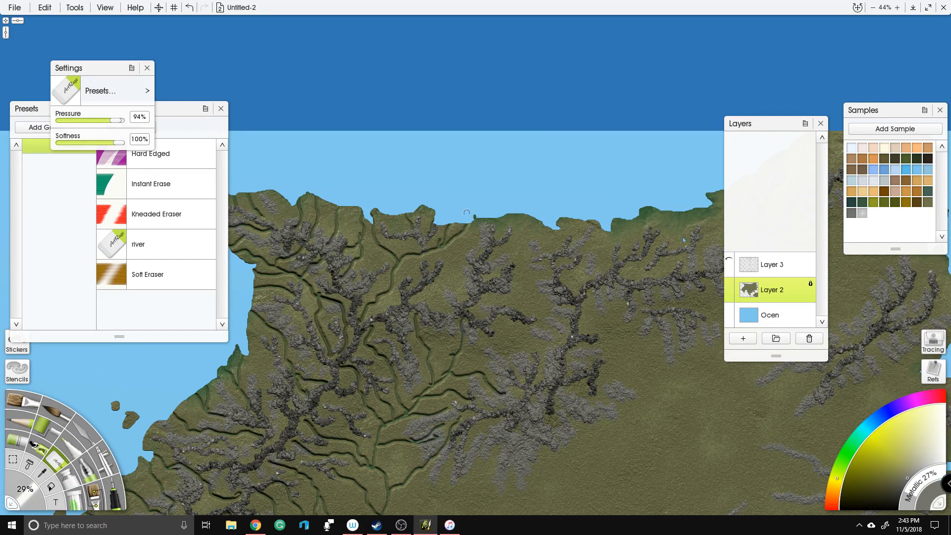
{"action": "mouse_move", "coordinate": [447, 316]}
{"action": "left_mouse_down"}
{"action": "mouse_move", "coordinate": [440, 287]}
{"action": "mouse_move", "coordinate": [455, 268]}
{"action": "mouse_move", "coordinate": [454, 239]}
{"action": "mouse_move", "coordinate": [469, 226]}
{"action": "left_mouse_up"}
{"action": "left_click_drag", "start_coordinate": [411, 287], "coordinate": [412, 256]}
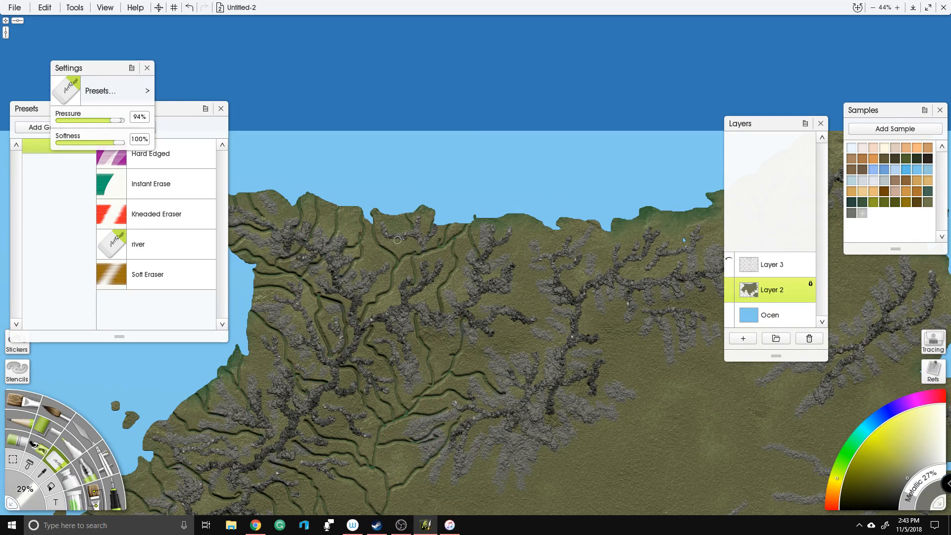
{"action": "left_click_drag", "start_coordinate": [483, 282], "coordinate": [451, 245]}
{"action": "mouse_move", "coordinate": [461, 303]}
{"action": "left_mouse_down"}
{"action": "mouse_move", "coordinate": [505, 291]}
{"action": "mouse_move", "coordinate": [511, 260]}
{"action": "mouse_move", "coordinate": [497, 212]}
{"action": "mouse_move", "coordinate": [515, 181]}
{"action": "left_mouse_up"}
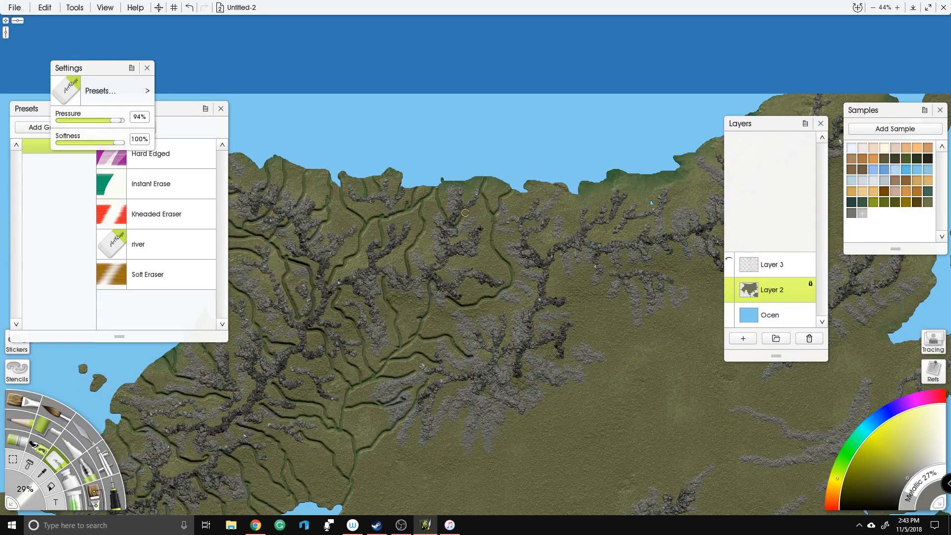
Step: Carve tributaries from the surrounding mountain slopes into the river running to the central north coast
{"action": "left_click_drag", "start_coordinate": [452, 241], "coordinate": [495, 222]}
{"action": "mouse_move", "coordinate": [506, 284]}
{"action": "left_mouse_down"}
{"action": "mouse_move", "coordinate": [499, 311]}
{"action": "mouse_move", "coordinate": [510, 337]}
{"action": "left_mouse_up"}
{"action": "mouse_move", "coordinate": [533, 307]}
{"action": "left_mouse_down"}
{"action": "mouse_move", "coordinate": [513, 266]}
{"action": "mouse_move", "coordinate": [543, 271]}
{"action": "mouse_move", "coordinate": [498, 244]}
{"action": "left_mouse_up"}
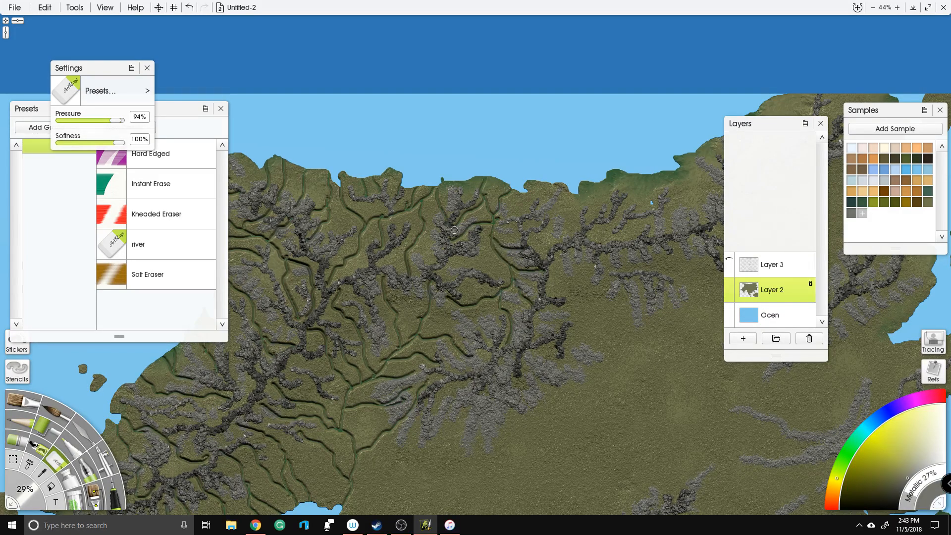
{"action": "scroll", "coordinate": [489, 245], "scroll_direction": "down", "scroll_amount": 5}
{"action": "left_click_drag", "start_coordinate": [522, 244], "coordinate": [500, 251]}
{"action": "scroll", "coordinate": [562, 244], "scroll_direction": "up", "scroll_amount": 5}
{"action": "left_click_drag", "start_coordinate": [435, 283], "coordinate": [479, 255]}
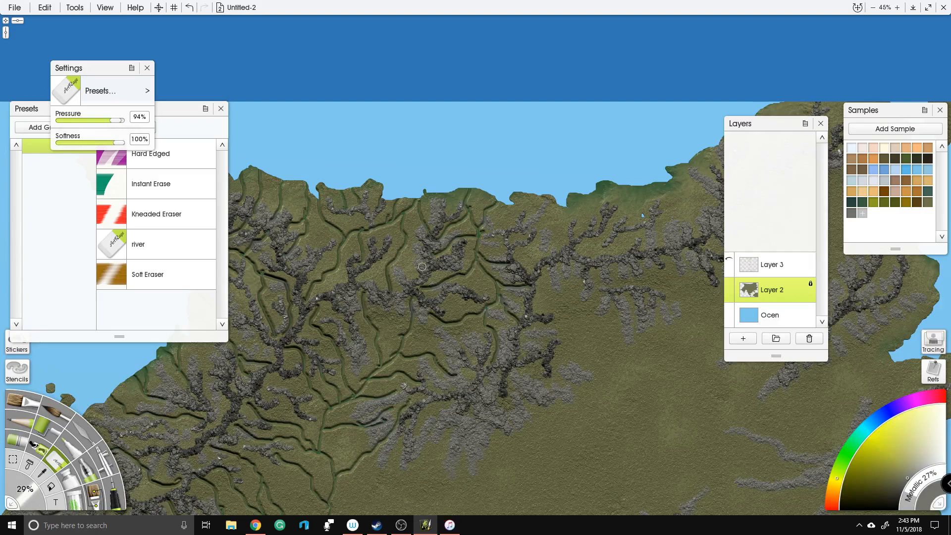
Step: Carve short rivers from the northern range to the coast east of the central north river
{"action": "left_click_drag", "start_coordinate": [553, 224], "coordinate": [445, 208]}
{"action": "mouse_move", "coordinate": [422, 258]}
{"action": "left_mouse_down"}
{"action": "mouse_move", "coordinate": [448, 188]}
{"action": "mouse_move", "coordinate": [472, 212]}
{"action": "mouse_move", "coordinate": [491, 206]}
{"action": "mouse_move", "coordinate": [493, 163]}
{"action": "mouse_move", "coordinate": [515, 173]}
{"action": "mouse_move", "coordinate": [515, 186]}
{"action": "mouse_move", "coordinate": [491, 235]}
{"action": "left_mouse_up"}
{"action": "mouse_move", "coordinate": [528, 202]}
{"action": "left_mouse_down"}
{"action": "mouse_move", "coordinate": [533, 157]}
{"action": "mouse_move", "coordinate": [597, 213]}
{"action": "mouse_move", "coordinate": [602, 179]}
{"action": "mouse_move", "coordinate": [608, 184]}
{"action": "mouse_move", "coordinate": [558, 153]}
{"action": "left_mouse_up"}
{"action": "mouse_move", "coordinate": [554, 201]}
{"action": "left_mouse_down"}
{"action": "mouse_move", "coordinate": [551, 221]}
{"action": "mouse_move", "coordinate": [516, 218]}
{"action": "left_mouse_up"}
{"action": "scroll", "coordinate": [497, 154], "scroll_direction": "down", "scroll_amount": 3}
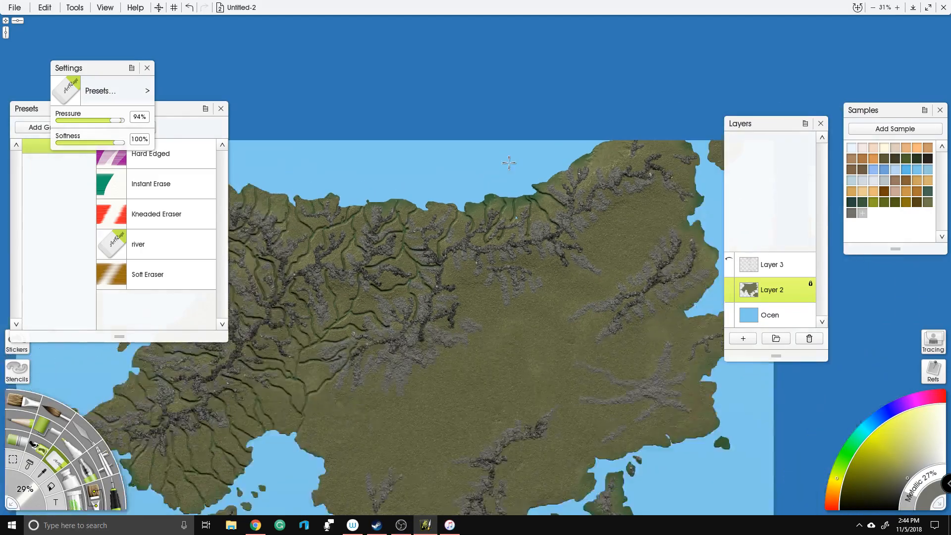
Step: Carve rivers through the northeastern headland from its mountains to the coast
{"action": "left_click_drag", "start_coordinate": [507, 161], "coordinate": [442, 210]}
{"action": "scroll", "coordinate": [532, 186], "scroll_direction": "up", "scroll_amount": 3}
{"action": "left_click_drag", "start_coordinate": [532, 185], "coordinate": [507, 202]}
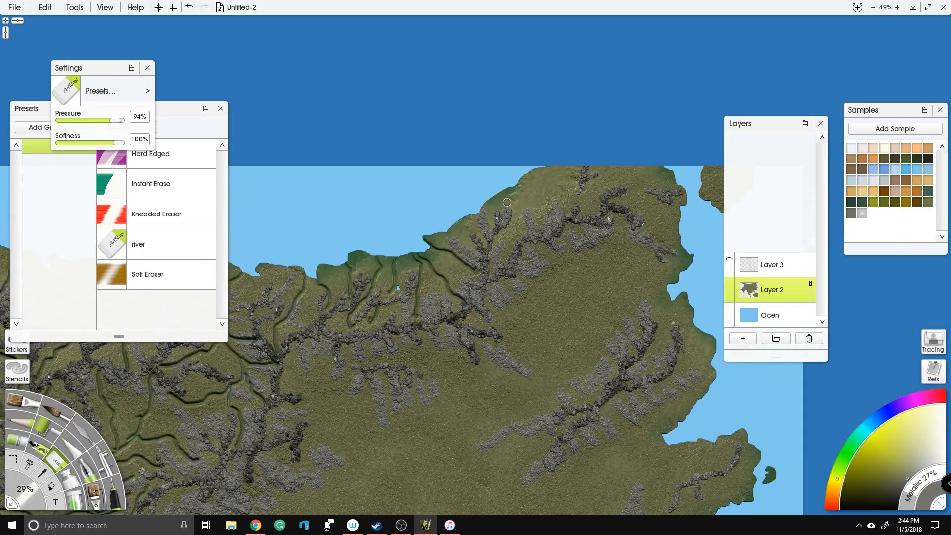
{"action": "mouse_move", "coordinate": [495, 250]}
{"action": "left_mouse_down"}
{"action": "mouse_move", "coordinate": [522, 221]}
{"action": "mouse_move", "coordinate": [507, 174]}
{"action": "mouse_move", "coordinate": [480, 239]}
{"action": "mouse_move", "coordinate": [445, 205]}
{"action": "left_mouse_up"}
{"action": "mouse_move", "coordinate": [532, 178]}
{"action": "left_mouse_down"}
{"action": "mouse_move", "coordinate": [549, 225]}
{"action": "mouse_move", "coordinate": [558, 191]}
{"action": "mouse_move", "coordinate": [536, 189]}
{"action": "left_mouse_up"}
{"action": "left_click_drag", "start_coordinate": [583, 321], "coordinate": [516, 207]}
Step: Carve rivers from the central foothills and the small southern range to the east shore of the bay
{"action": "mouse_move", "coordinate": [128, 413]}
{"action": "left_mouse_down"}
{"action": "mouse_move", "coordinate": [260, 333]}
{"action": "mouse_move", "coordinate": [581, 188]}
{"action": "left_mouse_up"}
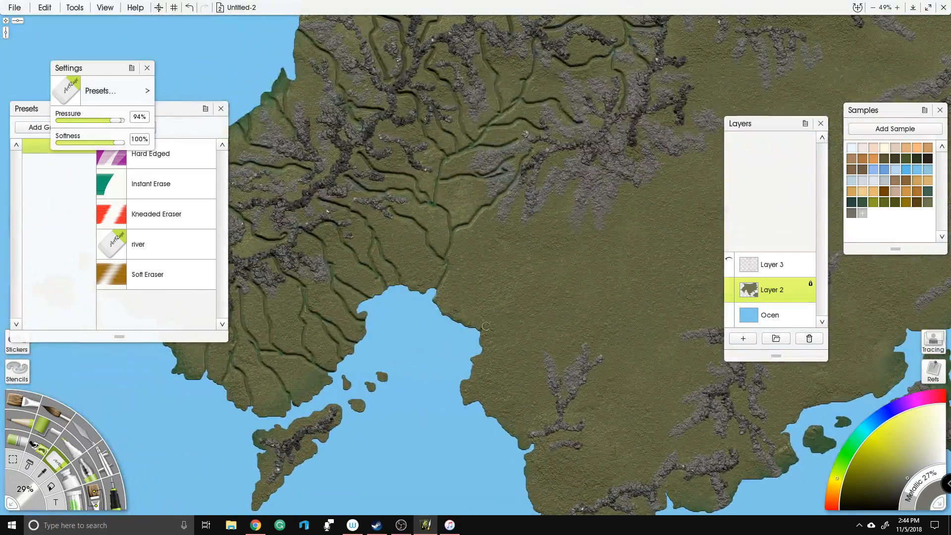
{"action": "mouse_move", "coordinate": [481, 330]}
{"action": "left_mouse_down"}
{"action": "mouse_move", "coordinate": [520, 304]}
{"action": "mouse_move", "coordinate": [557, 252]}
{"action": "mouse_move", "coordinate": [570, 198]}
{"action": "mouse_move", "coordinate": [557, 150]}
{"action": "mouse_move", "coordinate": [557, 232]}
{"action": "mouse_move", "coordinate": [569, 237]}
{"action": "mouse_move", "coordinate": [590, 199]}
{"action": "left_mouse_up"}
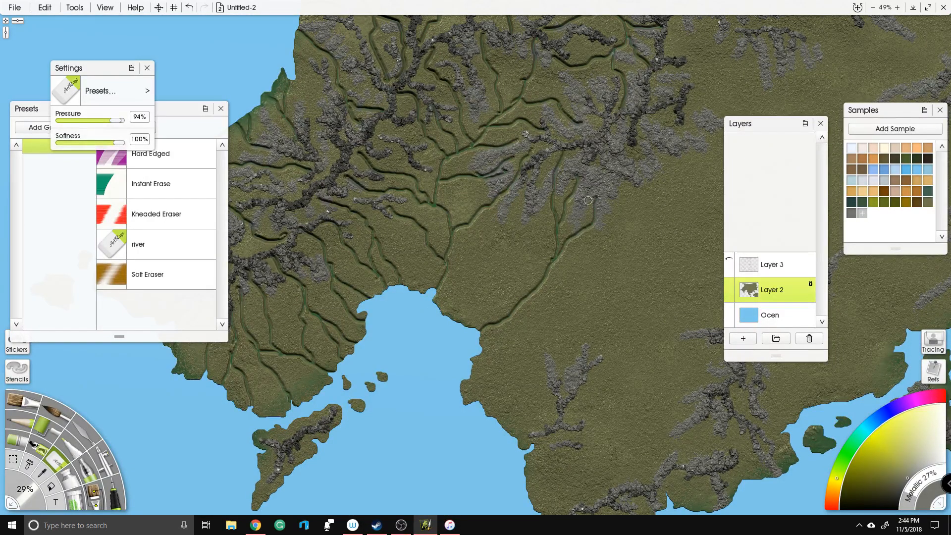
{"action": "mouse_move", "coordinate": [521, 195]}
{"action": "left_mouse_down"}
{"action": "mouse_move", "coordinate": [498, 258]}
{"action": "mouse_move", "coordinate": [442, 331]}
{"action": "mouse_move", "coordinate": [465, 339]}
{"action": "mouse_move", "coordinate": [481, 273]}
{"action": "mouse_move", "coordinate": [496, 271]}
{"action": "mouse_move", "coordinate": [496, 221]}
{"action": "mouse_move", "coordinate": [510, 217]}
{"action": "mouse_move", "coordinate": [506, 250]}
{"action": "mouse_move", "coordinate": [533, 213]}
{"action": "left_mouse_up"}
{"action": "left_click_drag", "start_coordinate": [485, 141], "coordinate": [416, 56]}
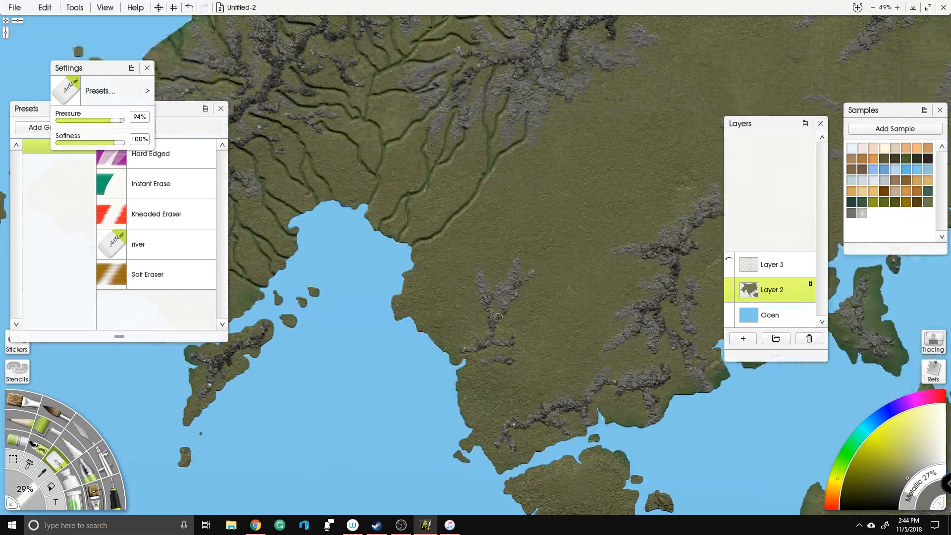
{"action": "left_click_drag", "start_coordinate": [432, 348], "coordinate": [483, 306]}
{"action": "left_click_drag", "start_coordinate": [595, 92], "coordinate": [428, 224]}
Step: Carve a long river from the bay's east shore across the central plain to the northeast, with a branch from the northern foothills
{"action": "scroll", "coordinate": [428, 223], "scroll_direction": "down", "scroll_amount": 5}
{"action": "scroll", "coordinate": [523, 238], "scroll_direction": "up", "scroll_amount": 1}
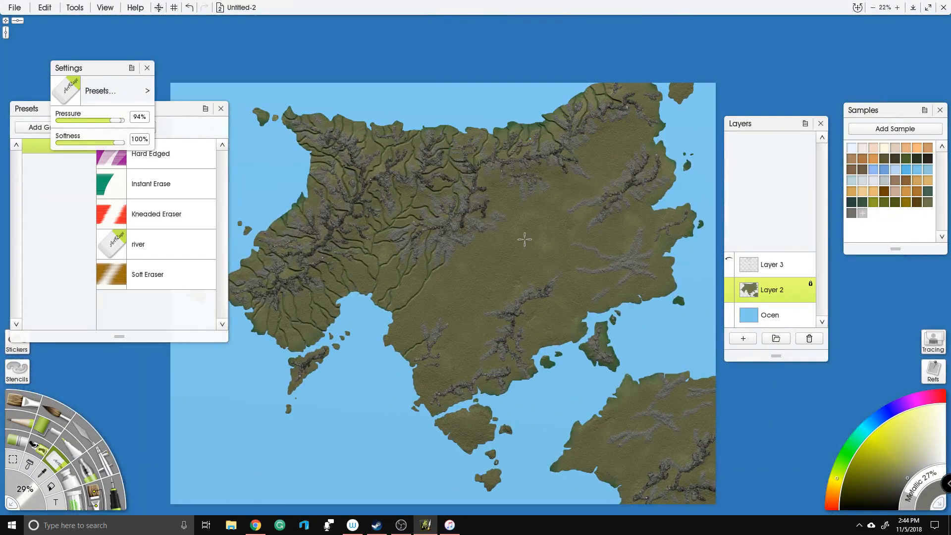
{"action": "scroll", "coordinate": [527, 235], "scroll_direction": "up", "scroll_amount": 2}
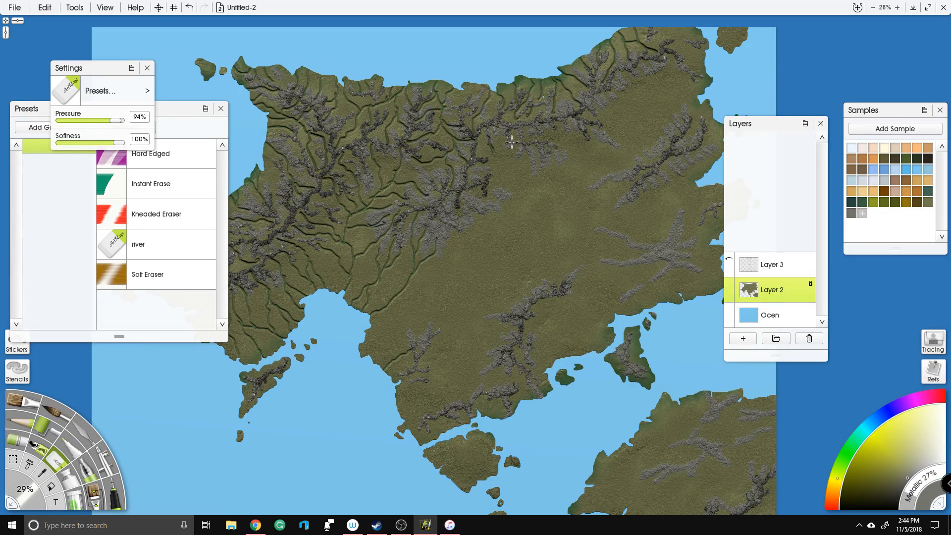
{"action": "mouse_move", "coordinate": [370, 327]}
{"action": "left_mouse_down"}
{"action": "mouse_move", "coordinate": [493, 282]}
{"action": "mouse_move", "coordinate": [545, 241]}
{"action": "mouse_move", "coordinate": [585, 186]}
{"action": "mouse_move", "coordinate": [588, 173]}
{"action": "mouse_move", "coordinate": [554, 133]}
{"action": "left_mouse_up"}
{"action": "mouse_move", "coordinate": [583, 177]}
{"action": "left_mouse_down"}
{"action": "mouse_move", "coordinate": [639, 141]}
{"action": "mouse_move", "coordinate": [652, 111]}
{"action": "mouse_move", "coordinate": [704, 96]}
{"action": "left_mouse_up"}
{"action": "mouse_move", "coordinate": [506, 169]}
{"action": "left_mouse_down"}
{"action": "mouse_move", "coordinate": [552, 195]}
{"action": "mouse_move", "coordinate": [558, 211]}
{"action": "left_mouse_up"}
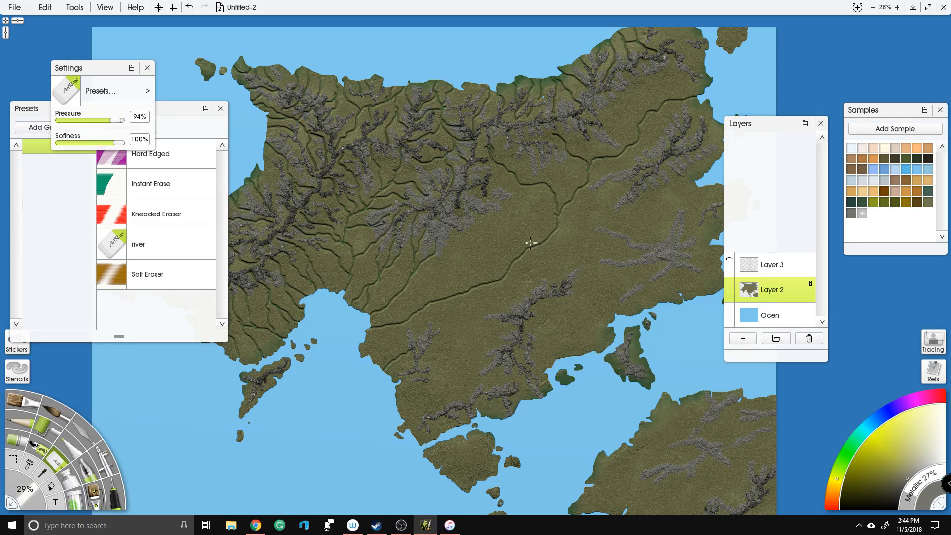
Step: Carve tributaries from the central mountain foothills into the long river crossing the plain
{"action": "mouse_move", "coordinate": [517, 253]}
{"action": "left_mouse_down"}
{"action": "mouse_move", "coordinate": [472, 216]}
{"action": "mouse_move", "coordinate": [509, 236]}
{"action": "mouse_move", "coordinate": [503, 203]}
{"action": "left_mouse_up"}
{"action": "left_click_drag", "start_coordinate": [452, 231], "coordinate": [505, 273]}
{"action": "mouse_move", "coordinate": [446, 240]}
{"action": "left_mouse_down"}
{"action": "mouse_move", "coordinate": [458, 252]}
{"action": "mouse_move", "coordinate": [491, 238]}
{"action": "left_mouse_up"}
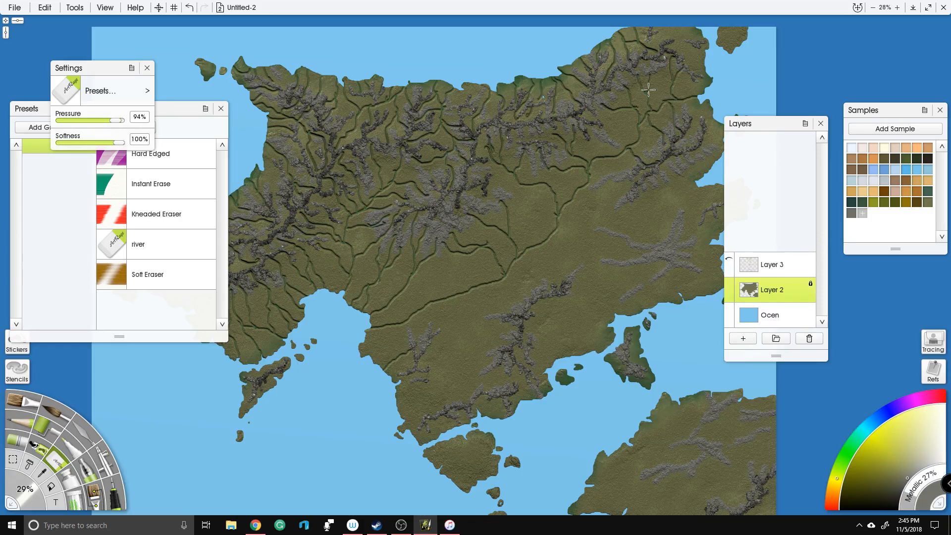
Step: Carve branches linking the southern mountain range and the nearby plain to the lower part of the long river
{"action": "scroll", "coordinate": [472, 208], "scroll_direction": "up", "scroll_amount": 2}
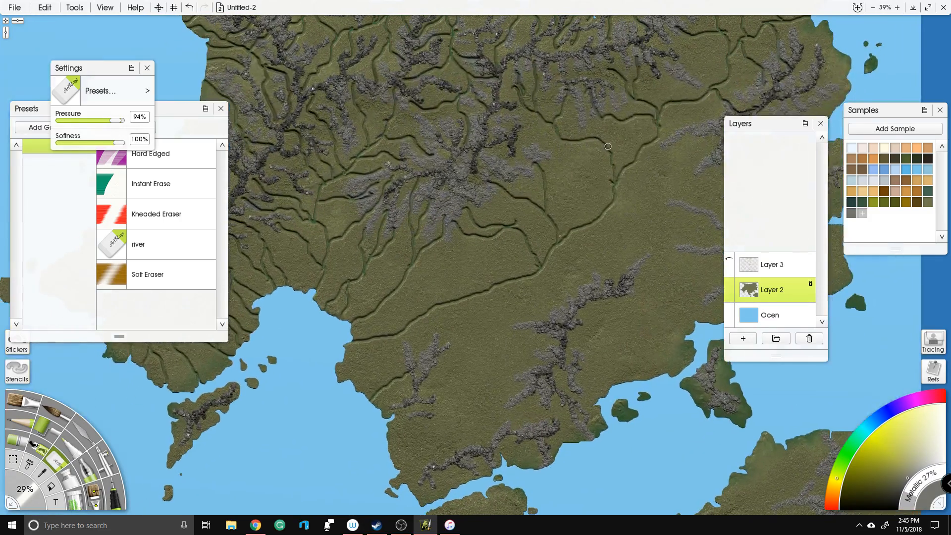
{"action": "mouse_move", "coordinate": [431, 314]}
{"action": "left_mouse_down"}
{"action": "mouse_move", "coordinate": [440, 243]}
{"action": "mouse_move", "coordinate": [446, 272]}
{"action": "mouse_move", "coordinate": [457, 266]}
{"action": "mouse_move", "coordinate": [480, 292]}
{"action": "mouse_move", "coordinate": [495, 331]}
{"action": "mouse_move", "coordinate": [550, 351]}
{"action": "left_mouse_up"}
{"action": "left_click_drag", "start_coordinate": [551, 311], "coordinate": [510, 280]}
{"action": "left_click_drag", "start_coordinate": [550, 253], "coordinate": [578, 291]}
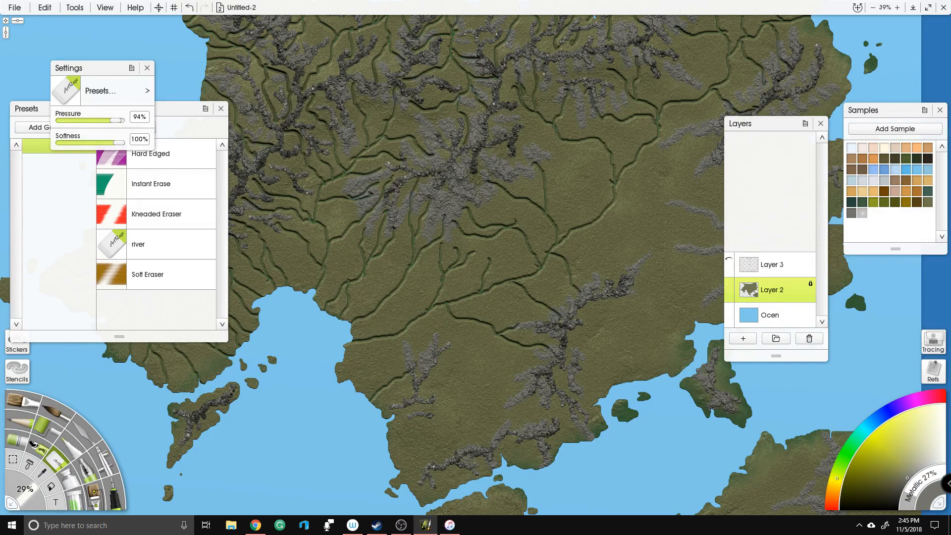
Step: Carve eastern tributaries into the long river and streams around the eastern mountain range
{"action": "scroll", "coordinate": [562, 290], "scroll_direction": "up", "scroll_amount": 3}
{"action": "left_click_drag", "start_coordinate": [514, 228], "coordinate": [648, 245]}
{"action": "mouse_move", "coordinate": [557, 175]}
{"action": "left_mouse_down"}
{"action": "mouse_move", "coordinate": [657, 192]}
{"action": "mouse_move", "coordinate": [724, 157]}
{"action": "left_mouse_up"}
{"action": "left_click_drag", "start_coordinate": [687, 100], "coordinate": [529, 169]}
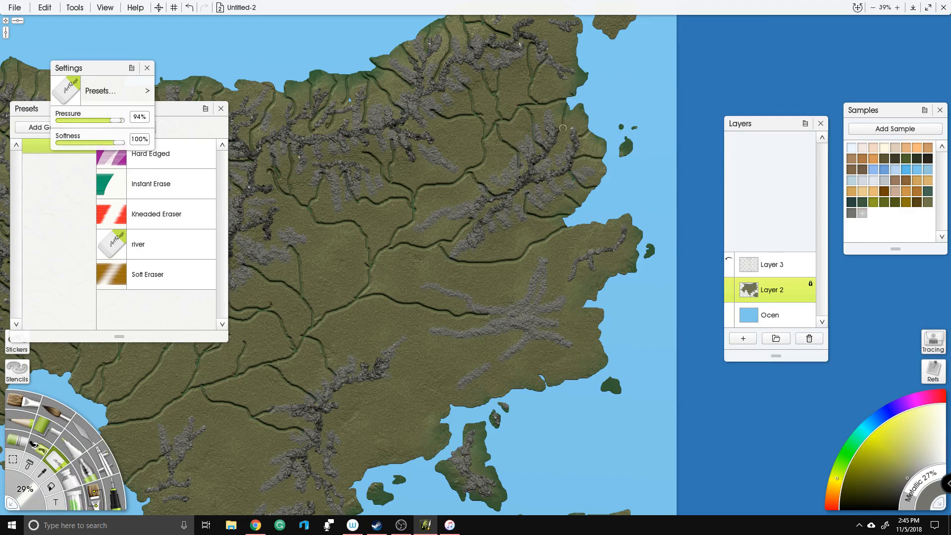
Step: Carve rivers and tributaries from the east side of the southern mountain range to the southeast coast
{"action": "scroll", "coordinate": [601, 185], "scroll_direction": "down", "scroll_amount": 1}
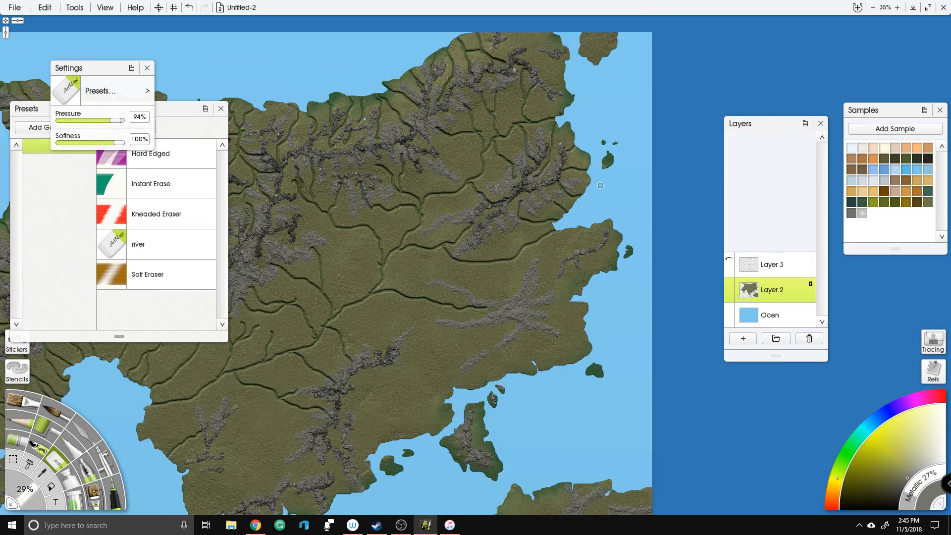
{"action": "mouse_move", "coordinate": [600, 186]}
{"action": "left_mouse_down"}
{"action": "mouse_move", "coordinate": [687, 132]}
{"action": "mouse_move", "coordinate": [704, 110]}
{"action": "left_mouse_up"}
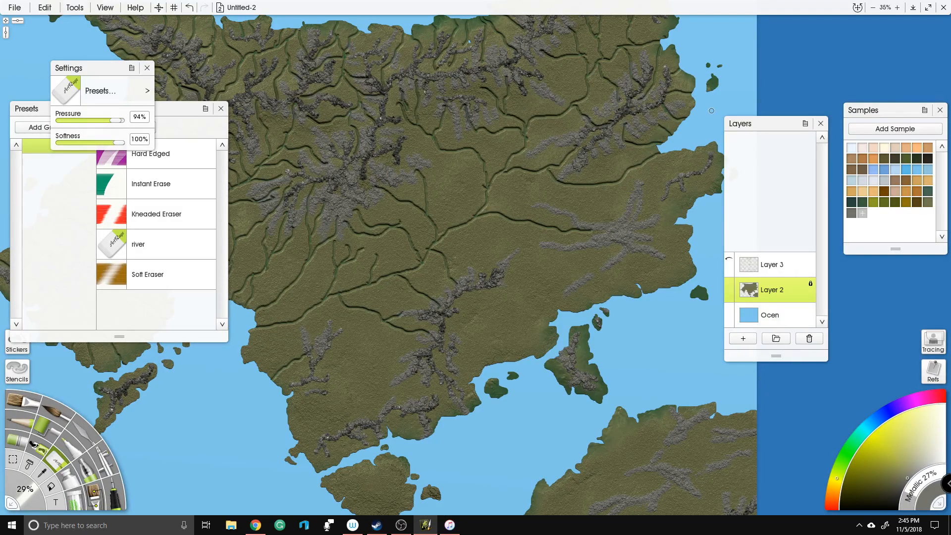
{"action": "scroll", "coordinate": [715, 69], "scroll_direction": "up", "scroll_amount": 3}
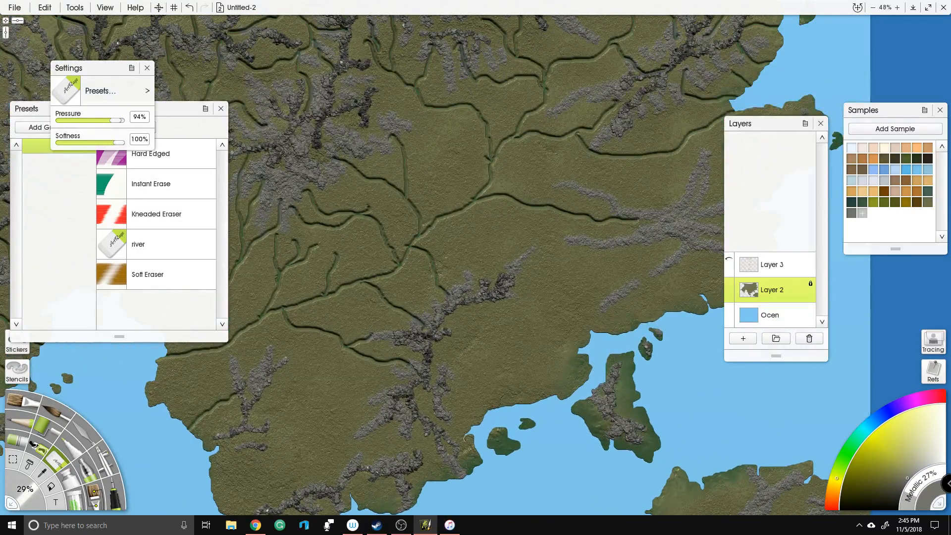
{"action": "mouse_move", "coordinate": [468, 432]}
{"action": "left_mouse_down"}
{"action": "mouse_move", "coordinate": [436, 421]}
{"action": "mouse_move", "coordinate": [422, 392]}
{"action": "mouse_move", "coordinate": [496, 412]}
{"action": "mouse_move", "coordinate": [445, 389]}
{"action": "left_mouse_up"}
{"action": "left_click_drag", "start_coordinate": [437, 349], "coordinate": [514, 408]}
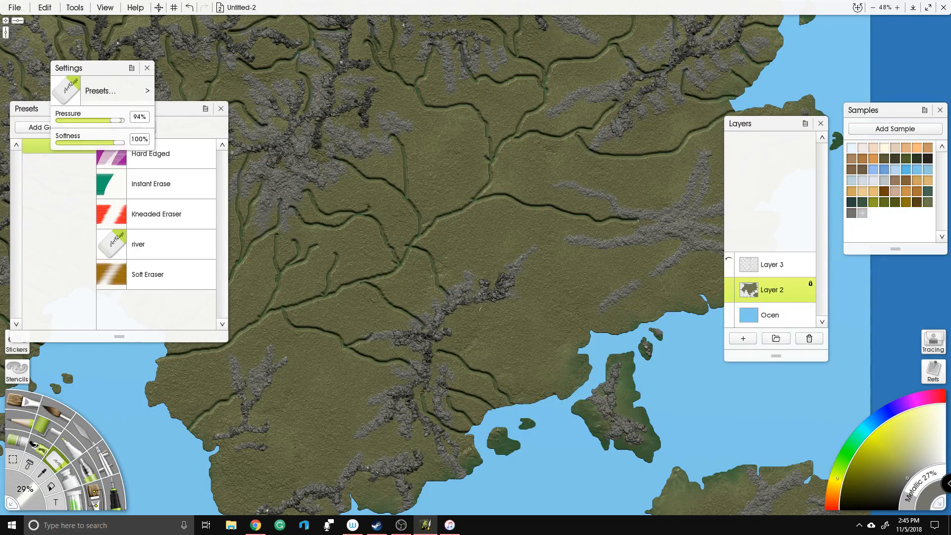
{"action": "left_click_drag", "start_coordinate": [468, 310], "coordinate": [574, 350]}
{"action": "mouse_move", "coordinate": [544, 395]}
{"action": "left_mouse_down"}
{"action": "mouse_move", "coordinate": [532, 346]}
{"action": "mouse_move", "coordinate": [583, 337]}
{"action": "left_mouse_up"}
{"action": "left_click_drag", "start_coordinate": [489, 293], "coordinate": [506, 321]}
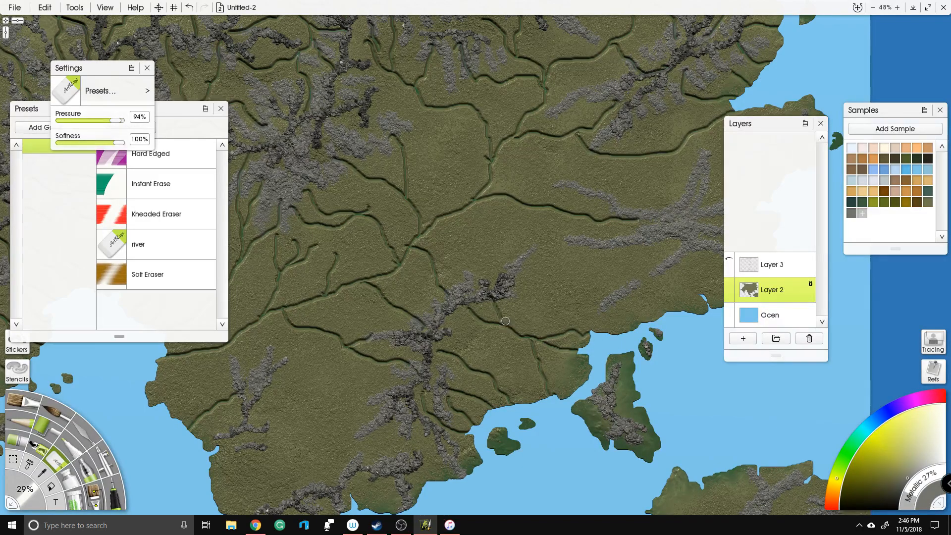
Step: Carve a stream beside the southern mountain range and short rivers from the eastern range's south side to the southeast coast
{"action": "left_click_drag", "start_coordinate": [450, 333], "coordinate": [530, 361]}
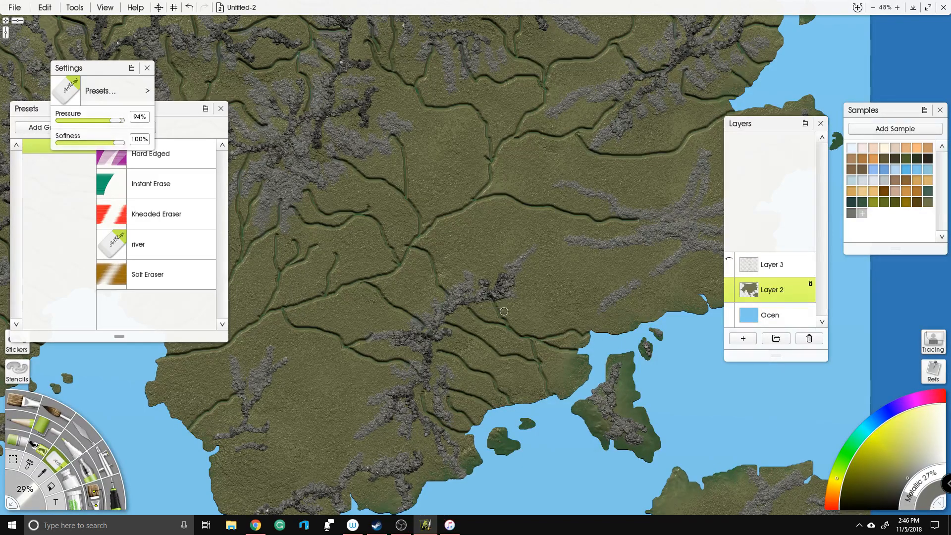
{"action": "left_click_drag", "start_coordinate": [538, 327], "coordinate": [364, 214]}
{"action": "mouse_move", "coordinate": [531, 156]}
{"action": "left_mouse_down"}
{"action": "mouse_move", "coordinate": [503, 205]}
{"action": "mouse_move", "coordinate": [515, 242]}
{"action": "left_mouse_up"}
{"action": "left_click_drag", "start_coordinate": [512, 221], "coordinate": [500, 215]}
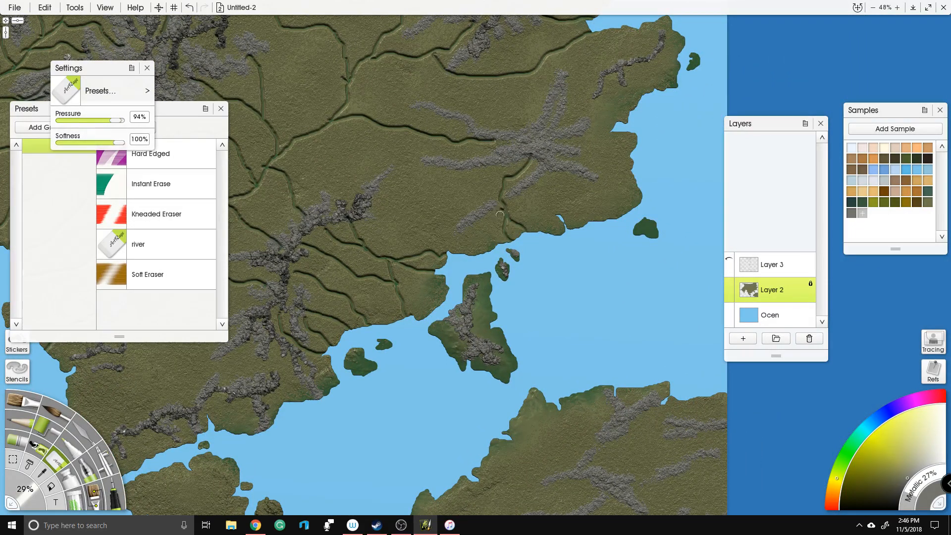
{"action": "mouse_move", "coordinate": [564, 221]}
{"action": "left_mouse_down"}
{"action": "mouse_move", "coordinate": [557, 169]}
{"action": "mouse_move", "coordinate": [591, 218]}
{"action": "left_mouse_up"}
Step: Carve short rivers from the eastern range and the small ridge on the eastern peninsula to the east coast
{"action": "mouse_move", "coordinate": [648, 147]}
{"action": "left_mouse_down"}
{"action": "mouse_move", "coordinate": [556, 155]}
{"action": "mouse_move", "coordinate": [554, 139]}
{"action": "mouse_move", "coordinate": [614, 129]}
{"action": "left_mouse_up"}
{"action": "mouse_move", "coordinate": [611, 75]}
{"action": "left_mouse_down"}
{"action": "mouse_move", "coordinate": [626, 111]}
{"action": "mouse_move", "coordinate": [634, 66]}
{"action": "left_mouse_up"}
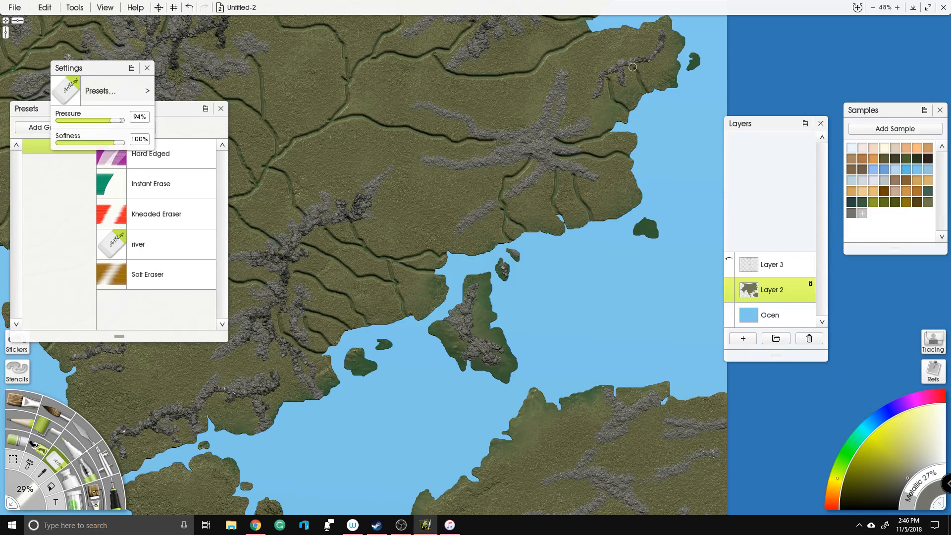
{"action": "mouse_move", "coordinate": [561, 117]}
{"action": "left_mouse_down"}
{"action": "mouse_move", "coordinate": [582, 112]}
{"action": "mouse_move", "coordinate": [620, 127]}
{"action": "left_mouse_up"}
{"action": "mouse_move", "coordinate": [608, 71]}
{"action": "left_mouse_down"}
{"action": "mouse_move", "coordinate": [632, 92]}
{"action": "mouse_move", "coordinate": [635, 59]}
{"action": "left_mouse_up"}
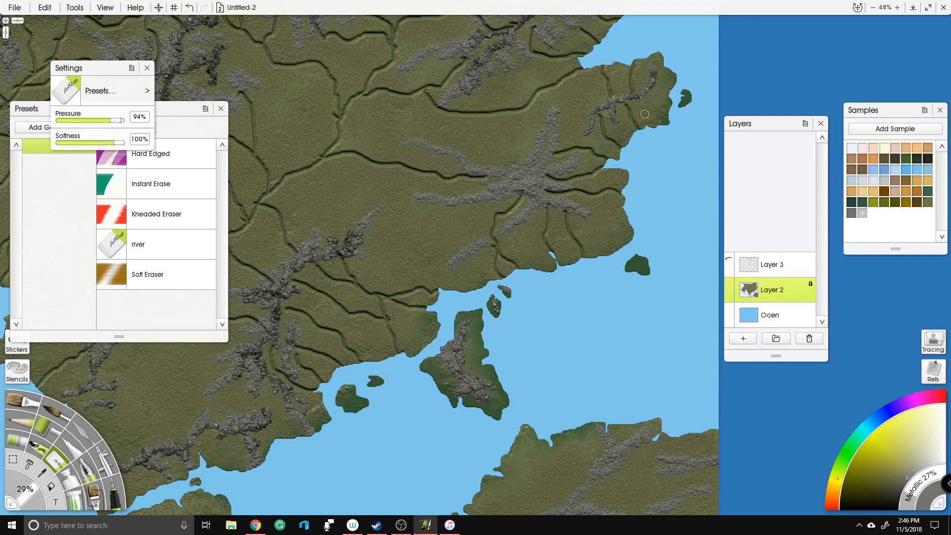
{"action": "left_click_drag", "start_coordinate": [641, 107], "coordinate": [670, 117]}
Step: Carve streams through the plain between the long river and the star-shaped eastern mountain range
{"action": "left_click_drag", "start_coordinate": [378, 150], "coordinate": [460, 131]}
{"action": "mouse_move", "coordinate": [429, 212]}
{"action": "left_mouse_down"}
{"action": "mouse_move", "coordinate": [425, 188]}
{"action": "mouse_move", "coordinate": [450, 147]}
{"action": "left_mouse_up"}
{"action": "left_click_drag", "start_coordinate": [566, 147], "coordinate": [555, 101]}
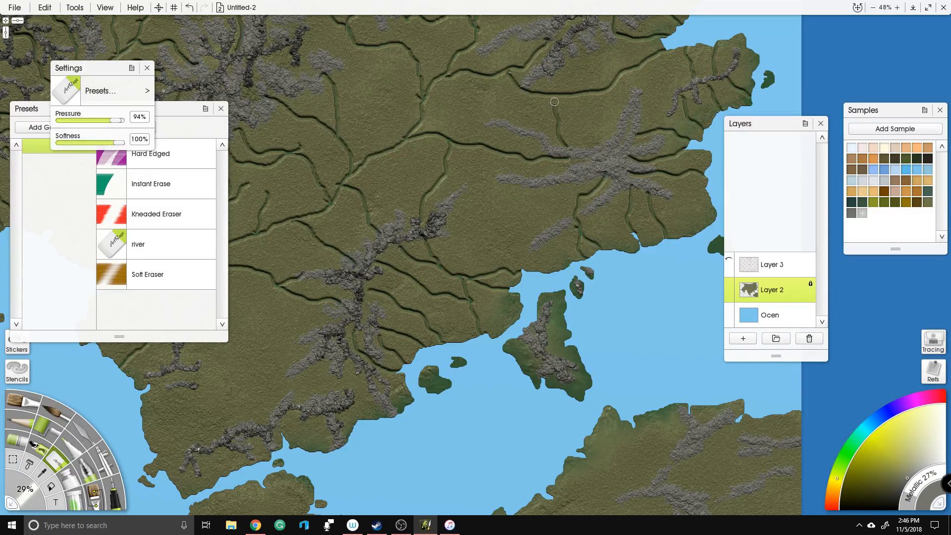
{"action": "mouse_move", "coordinate": [566, 48]}
{"action": "left_mouse_down"}
{"action": "mouse_move", "coordinate": [582, 90]}
{"action": "mouse_move", "coordinate": [588, 50]}
{"action": "mouse_move", "coordinate": [601, 37]}
{"action": "mouse_move", "coordinate": [623, 77]}
{"action": "left_mouse_up"}
{"action": "mouse_move", "coordinate": [513, 208]}
{"action": "left_mouse_down"}
{"action": "mouse_move", "coordinate": [564, 165]}
{"action": "mouse_move", "coordinate": [564, 192]}
{"action": "left_mouse_up"}
{"action": "mouse_move", "coordinate": [617, 167]}
{"action": "left_mouse_down"}
{"action": "mouse_move", "coordinate": [600, 186]}
{"action": "mouse_move", "coordinate": [557, 193]}
{"action": "mouse_move", "coordinate": [535, 242]}
{"action": "mouse_move", "coordinate": [539, 260]}
{"action": "mouse_move", "coordinate": [543, 224]}
{"action": "mouse_move", "coordinate": [589, 209]}
{"action": "mouse_move", "coordinate": [559, 192]}
{"action": "mouse_move", "coordinate": [570, 169]}
{"action": "mouse_move", "coordinate": [565, 138]}
{"action": "mouse_move", "coordinate": [584, 164]}
{"action": "left_mouse_up"}
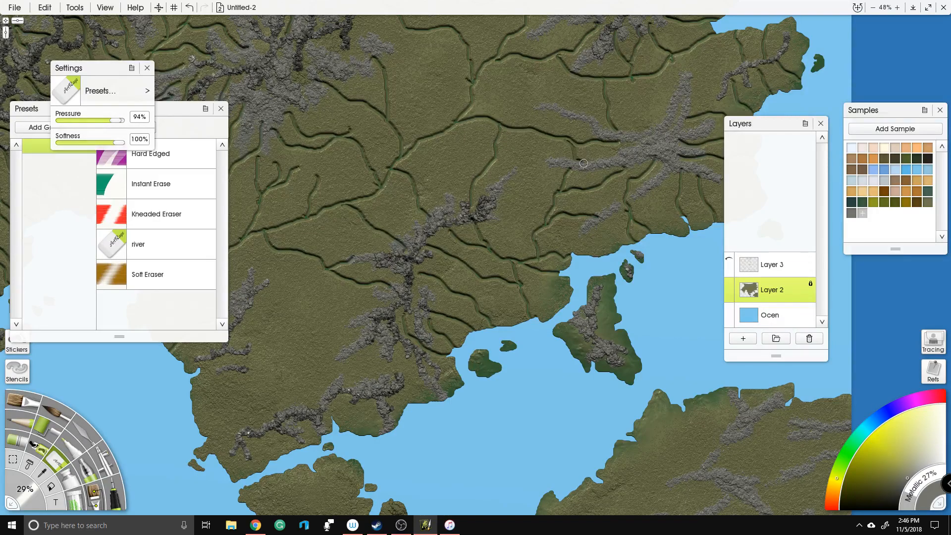
Step: Carve rivers across the southern peninsula between its small mountain ranges and out to its west coast
{"action": "scroll", "coordinate": [713, 239], "scroll_direction": "down", "scroll_amount": 3}
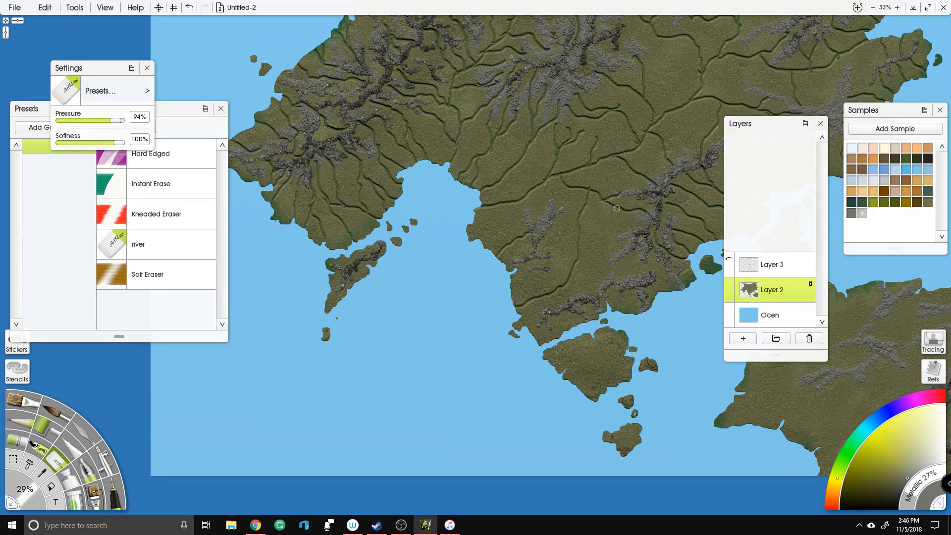
{"action": "left_click_drag", "start_coordinate": [617, 208], "coordinate": [586, 234]}
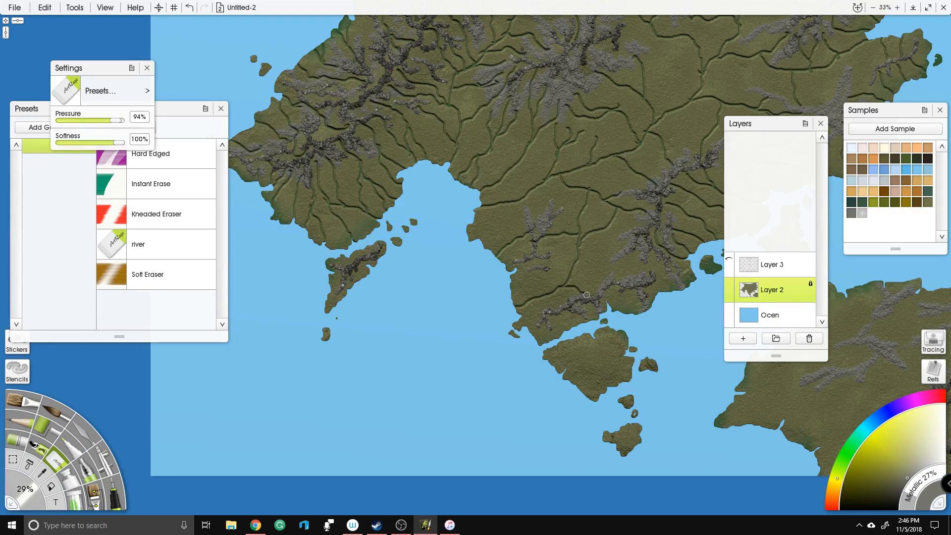
{"action": "left_click_drag", "start_coordinate": [586, 268], "coordinate": [626, 272]}
{"action": "left_click_drag", "start_coordinate": [532, 260], "coordinate": [554, 280]}
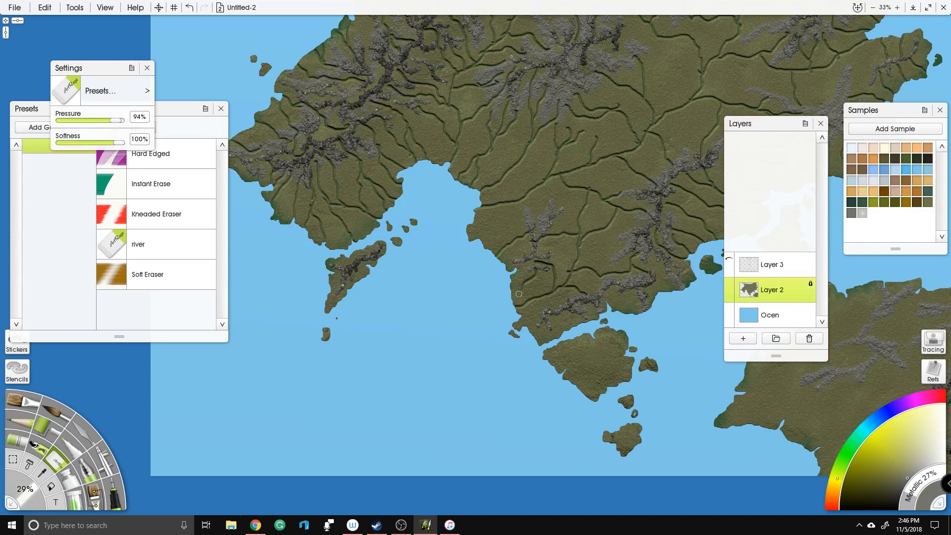
Step: Carve several short rivers running inland from the shores of the large island off the southern peninsula
{"action": "left_click_drag", "start_coordinate": [504, 260], "coordinate": [403, 198]}
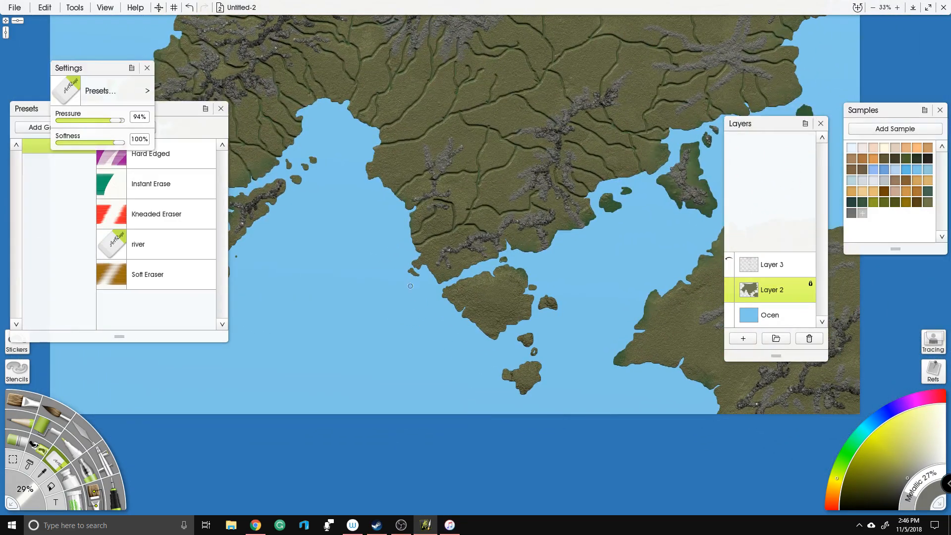
{"action": "mouse_move", "coordinate": [458, 287]}
{"action": "left_mouse_down"}
{"action": "mouse_move", "coordinate": [492, 302]}
{"action": "mouse_move", "coordinate": [482, 270]}
{"action": "mouse_move", "coordinate": [503, 291]}
{"action": "left_mouse_up"}
{"action": "left_click_drag", "start_coordinate": [525, 275], "coordinate": [501, 285]}
Step: Carve rivers from the foothills to the north and west coasts of the southeastern landmass
{"action": "left_click_drag", "start_coordinate": [610, 316], "coordinate": [490, 277]}
{"action": "mouse_move", "coordinate": [565, 243]}
{"action": "left_mouse_down"}
{"action": "mouse_move", "coordinate": [614, 258]}
{"action": "mouse_move", "coordinate": [650, 253]}
{"action": "mouse_move", "coordinate": [618, 223]}
{"action": "left_mouse_up"}
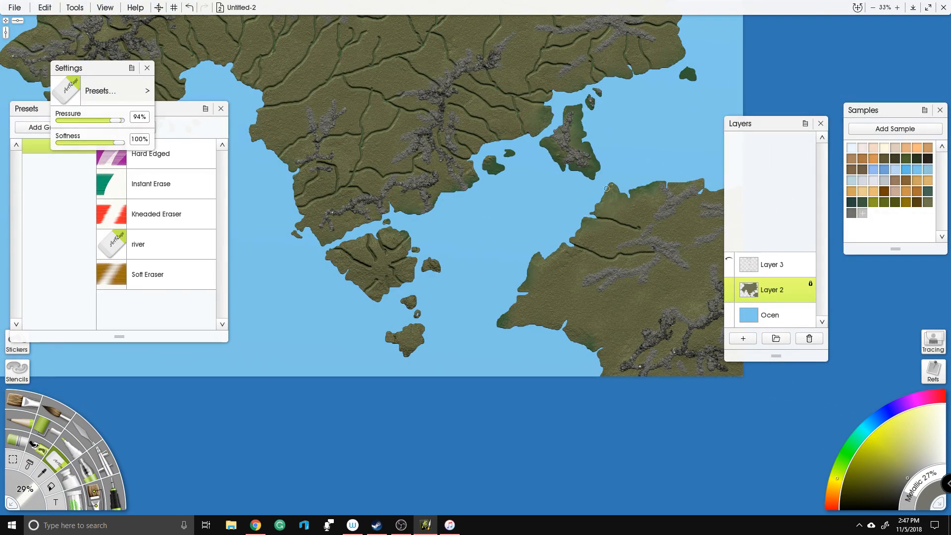
{"action": "left_click_drag", "start_coordinate": [664, 227], "coordinate": [705, 181]}
{"action": "mouse_move", "coordinate": [715, 191]}
{"action": "left_mouse_down"}
{"action": "mouse_move", "coordinate": [700, 196]}
{"action": "mouse_move", "coordinate": [621, 171]}
{"action": "left_mouse_up"}
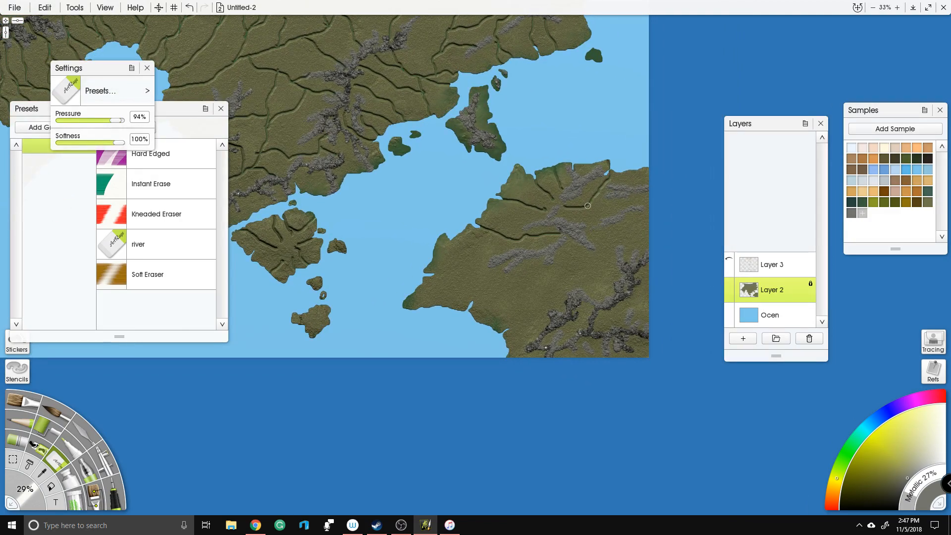
{"action": "mouse_move", "coordinate": [507, 324]}
{"action": "left_mouse_down"}
{"action": "mouse_move", "coordinate": [531, 294]}
{"action": "mouse_move", "coordinate": [593, 274]}
{"action": "mouse_move", "coordinate": [611, 245]}
{"action": "mouse_move", "coordinate": [650, 242]}
{"action": "left_mouse_up"}
{"action": "mouse_move", "coordinate": [470, 308]}
{"action": "left_mouse_down"}
{"action": "mouse_move", "coordinate": [518, 284]}
{"action": "mouse_move", "coordinate": [554, 284]}
{"action": "mouse_move", "coordinate": [566, 246]}
{"action": "mouse_move", "coordinate": [569, 256]}
{"action": "mouse_move", "coordinate": [603, 258]}
{"action": "mouse_move", "coordinate": [596, 269]}
{"action": "mouse_move", "coordinate": [612, 280]}
{"action": "mouse_move", "coordinate": [586, 279]}
{"action": "mouse_move", "coordinate": [597, 299]}
{"action": "mouse_move", "coordinate": [581, 321]}
{"action": "mouse_move", "coordinate": [553, 337]}
{"action": "mouse_move", "coordinate": [522, 336]}
{"action": "left_mouse_up"}
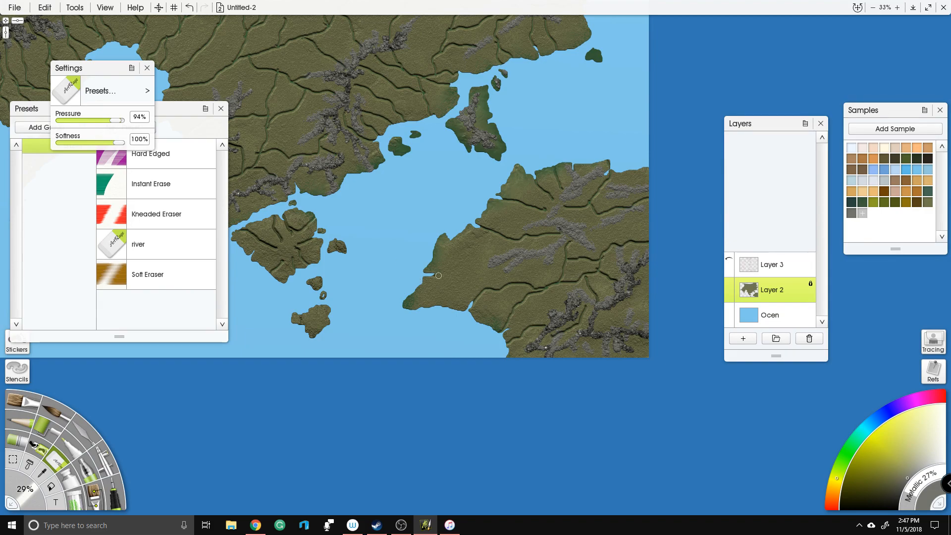
{"action": "mouse_move", "coordinate": [439, 275]}
{"action": "left_mouse_down"}
{"action": "mouse_move", "coordinate": [482, 268]}
{"action": "mouse_move", "coordinate": [461, 234]}
{"action": "mouse_move", "coordinate": [496, 251]}
{"action": "left_mouse_up"}
Step: Carve extra streams into the plain along the east side of the central mountain range
{"action": "mouse_move", "coordinate": [226, 97]}
{"action": "left_mouse_down"}
{"action": "mouse_move", "coordinate": [332, 177]}
{"action": "mouse_move", "coordinate": [441, 238]}
{"action": "left_mouse_up"}
{"action": "left_click_drag", "start_coordinate": [364, 105], "coordinate": [393, 239]}
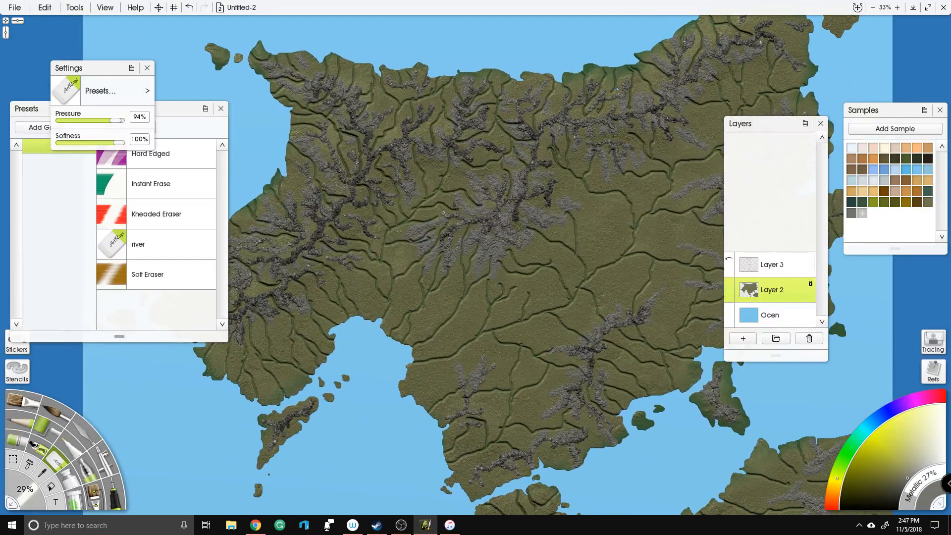
{"action": "mouse_move", "coordinate": [550, 187]}
{"action": "left_mouse_down"}
{"action": "mouse_move", "coordinate": [587, 201]}
{"action": "mouse_move", "coordinate": [609, 236]}
{"action": "mouse_move", "coordinate": [605, 267]}
{"action": "left_mouse_up"}
{"action": "left_click_drag", "start_coordinate": [601, 217], "coordinate": [617, 217]}
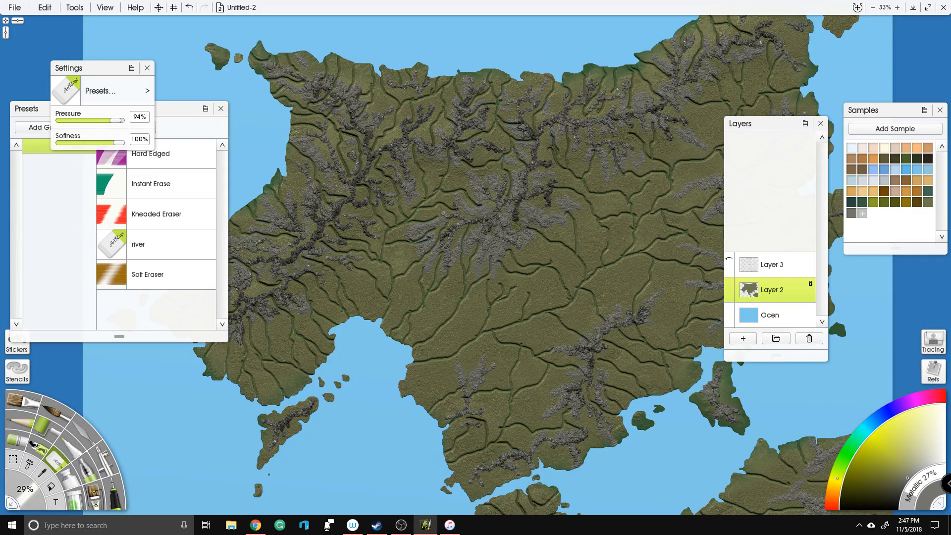
Step: Carve small streams into the mountainous islands off the mainland's southwest and southeast coasts
{"action": "left_click_drag", "start_coordinate": [696, 242], "coordinate": [711, 169]}
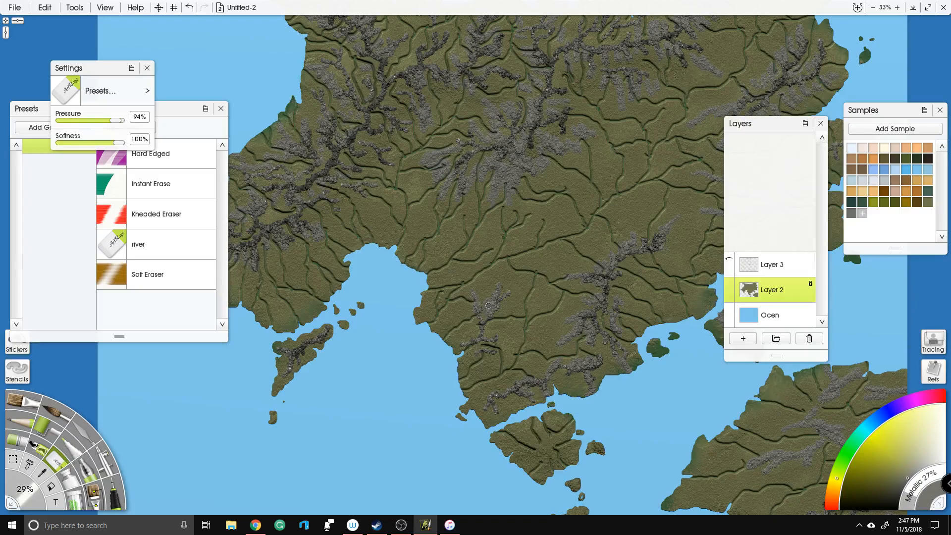
{"action": "left_click_drag", "start_coordinate": [278, 360], "coordinate": [357, 288]}
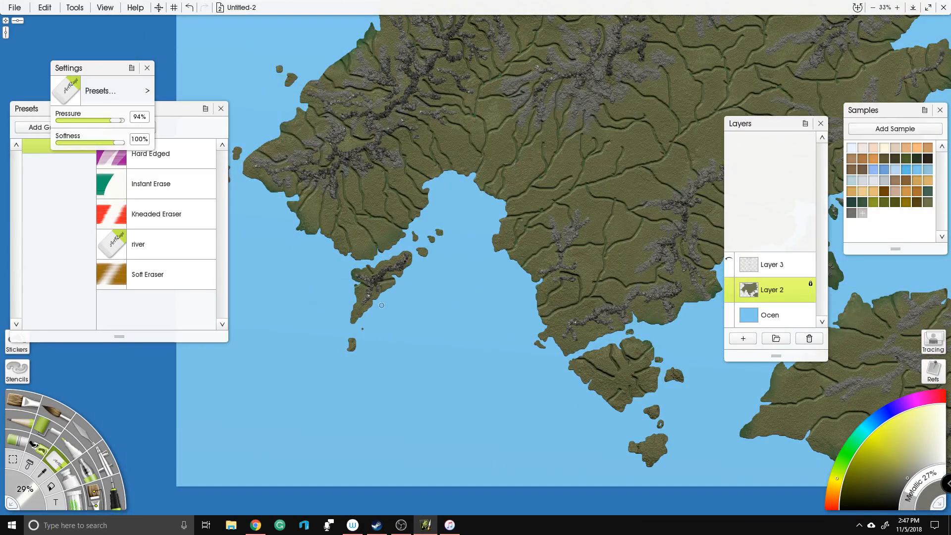
{"action": "left_click_drag", "start_coordinate": [485, 256], "coordinate": [476, 419]}
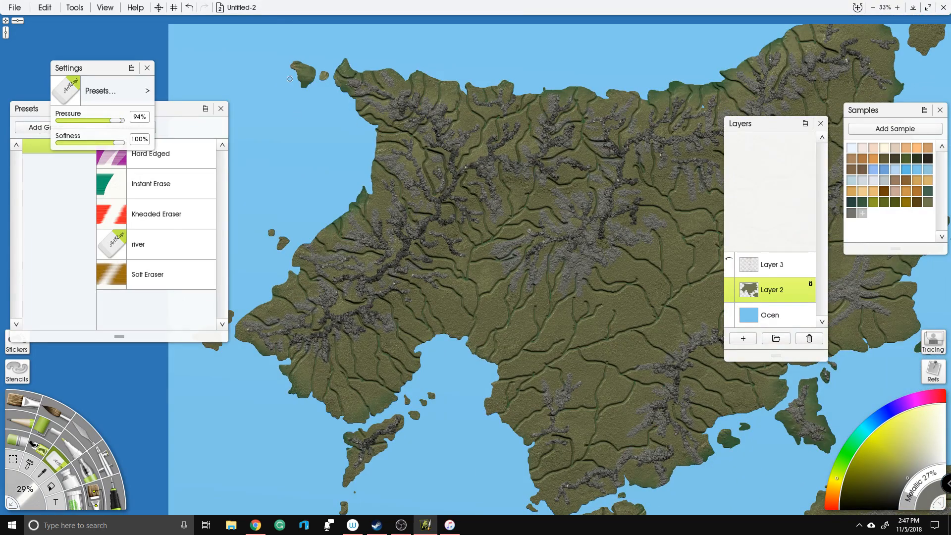
{"action": "left_click_drag", "start_coordinate": [566, 190], "coordinate": [314, 269]}
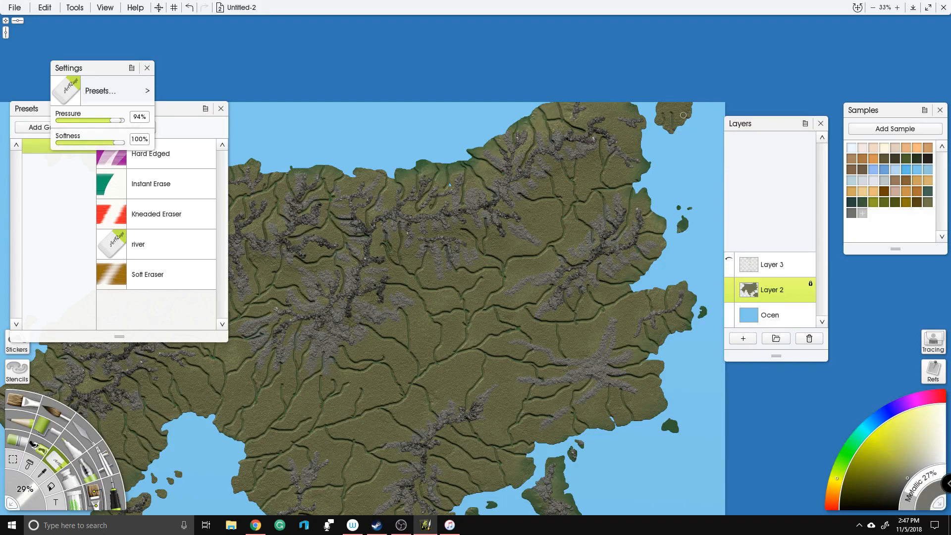
{"action": "left_click_drag", "start_coordinate": [534, 328], "coordinate": [531, 92]}
{"action": "left_click_drag", "start_coordinate": [552, 262], "coordinate": [570, 255]}
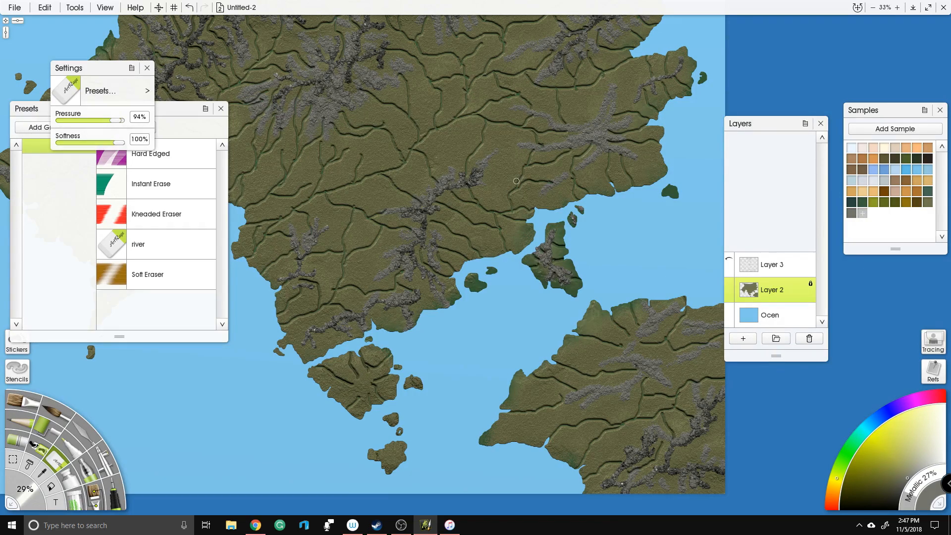
Step: Carve additional streams and branches between the mountain ranges of the southeastern landmass
{"action": "left_click_drag", "start_coordinate": [516, 180], "coordinate": [551, 84]}
{"action": "mouse_move", "coordinate": [555, 335]}
{"action": "left_mouse_down"}
{"action": "mouse_move", "coordinate": [567, 318]}
{"action": "mouse_move", "coordinate": [561, 356]}
{"action": "left_mouse_up"}
{"action": "left_click_drag", "start_coordinate": [544, 287], "coordinate": [606, 302]}
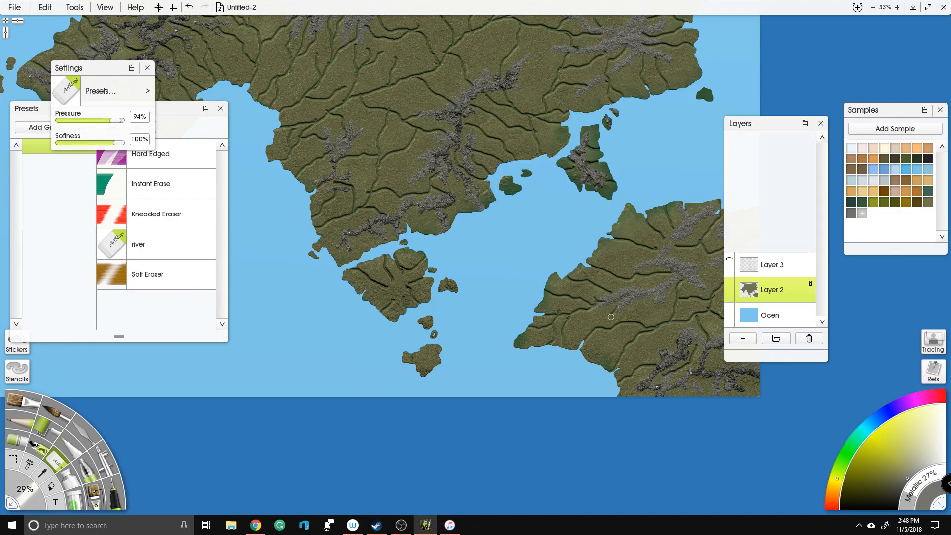
{"action": "mouse_move", "coordinate": [586, 364]}
{"action": "left_mouse_down"}
{"action": "mouse_move", "coordinate": [623, 347]}
{"action": "mouse_move", "coordinate": [675, 346]}
{"action": "left_mouse_up"}
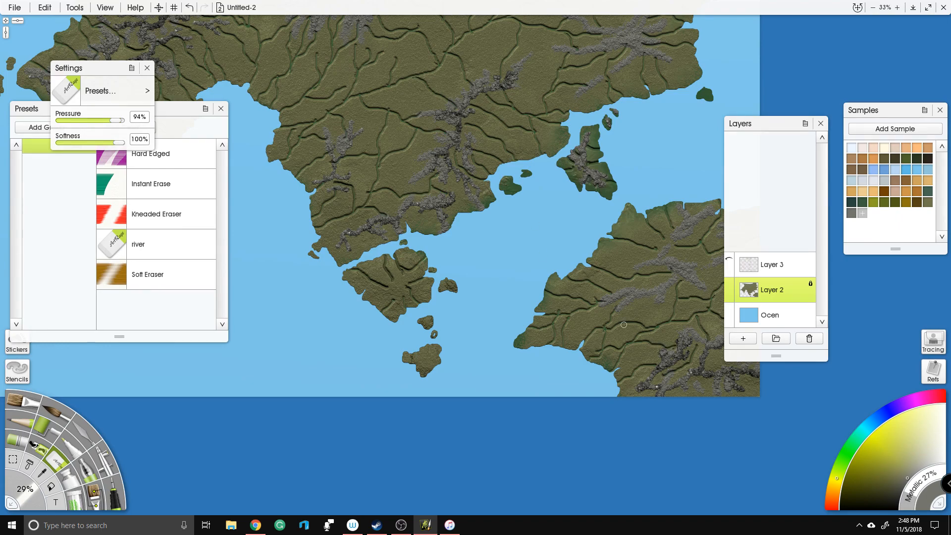
{"action": "mouse_move", "coordinate": [637, 322]}
{"action": "left_mouse_down"}
{"action": "mouse_move", "coordinate": [646, 296]}
{"action": "mouse_move", "coordinate": [652, 311]}
{"action": "left_mouse_up"}
Step: Carve short branches into the plain between the long river and the southern and eastern mountain ranges
{"action": "scroll", "coordinate": [513, 275], "scroll_direction": "down", "scroll_amount": 3}
{"action": "left_click_drag", "start_coordinate": [513, 276], "coordinate": [542, 403]}
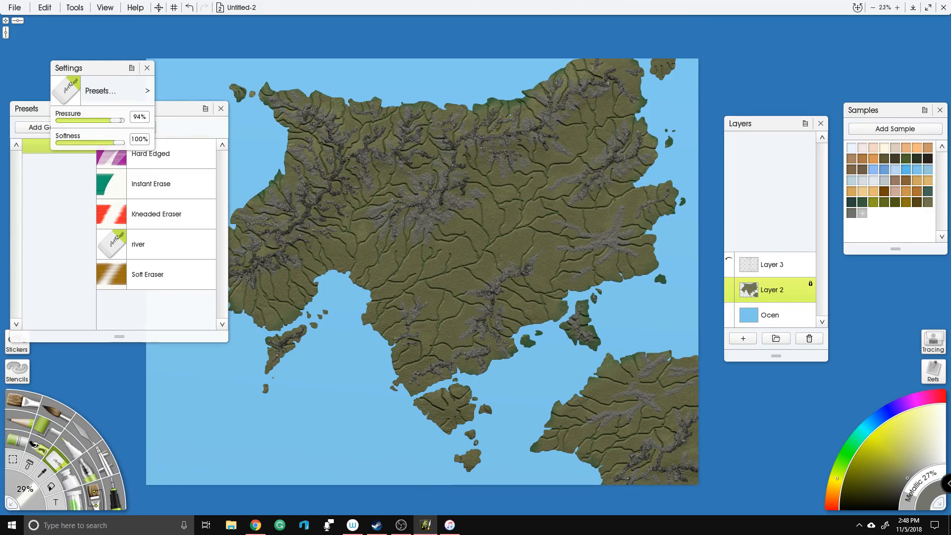
{"action": "scroll", "coordinate": [542, 324], "scroll_direction": "up", "scroll_amount": 4}
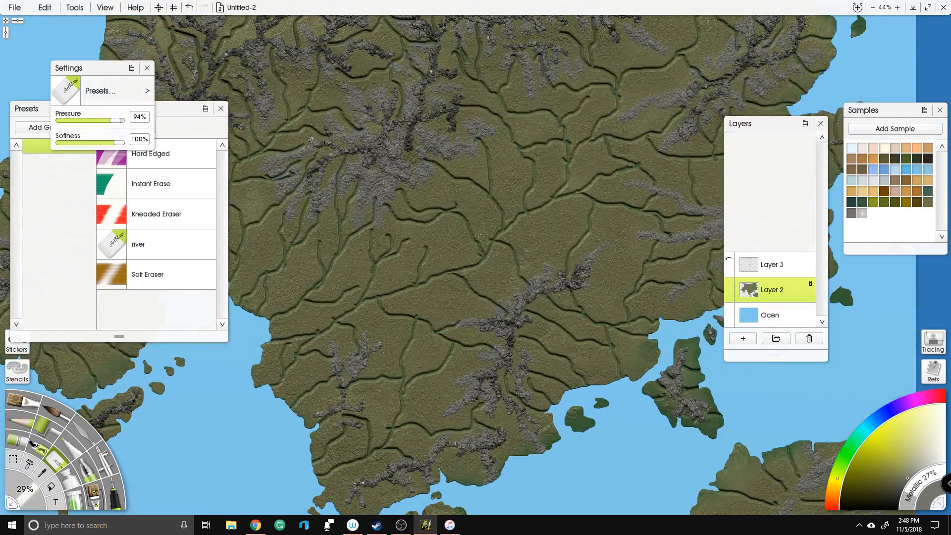
{"action": "left_click_drag", "start_coordinate": [552, 205], "coordinate": [561, 235]}
{"action": "left_click_drag", "start_coordinate": [591, 209], "coordinate": [605, 237]}
{"action": "mouse_move", "coordinate": [627, 295]}
{"action": "left_mouse_down"}
{"action": "mouse_move", "coordinate": [604, 268]}
{"action": "mouse_move", "coordinate": [649, 251]}
{"action": "mouse_move", "coordinate": [618, 253]}
{"action": "left_mouse_up"}
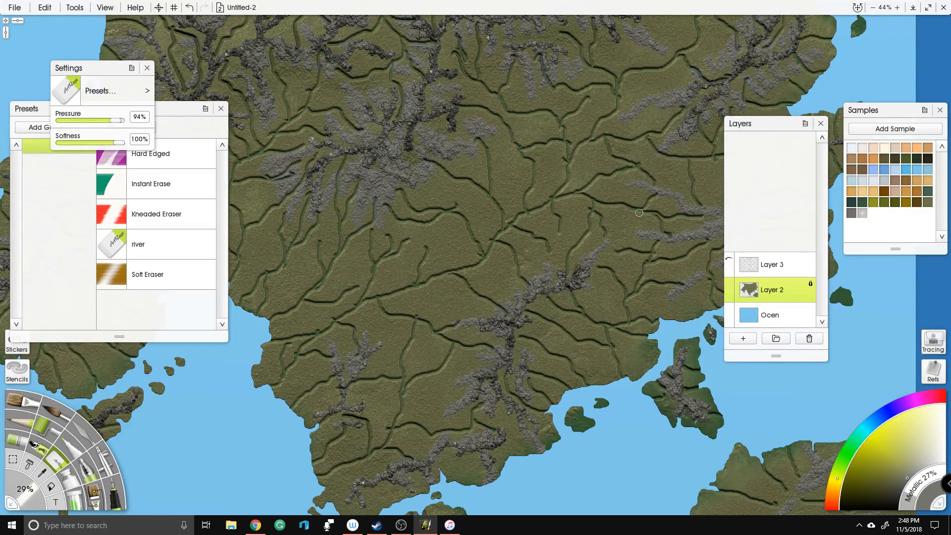
Step: Carve the remaining short tributaries across the central plain and around the northeastern mountain ranges
{"action": "scroll", "coordinate": [617, 233], "scroll_direction": "down", "scroll_amount": 3}
{"action": "left_click_drag", "start_coordinate": [536, 256], "coordinate": [516, 257]}
{"action": "scroll", "coordinate": [549, 98], "scroll_direction": "up", "scroll_amount": 3}
{"action": "mouse_move", "coordinate": [548, 98]}
{"action": "left_mouse_down"}
{"action": "mouse_move", "coordinate": [521, 123]}
{"action": "mouse_move", "coordinate": [546, 164]}
{"action": "mouse_move", "coordinate": [560, 142]}
{"action": "mouse_move", "coordinate": [584, 187]}
{"action": "left_mouse_up"}
{"action": "mouse_move", "coordinate": [590, 154]}
{"action": "left_mouse_down"}
{"action": "mouse_move", "coordinate": [638, 154]}
{"action": "mouse_move", "coordinate": [638, 141]}
{"action": "mouse_move", "coordinate": [665, 171]}
{"action": "left_mouse_up"}
{"action": "mouse_move", "coordinate": [580, 128]}
{"action": "left_mouse_down"}
{"action": "mouse_move", "coordinate": [618, 111]}
{"action": "mouse_move", "coordinate": [609, 99]}
{"action": "mouse_move", "coordinate": [598, 109]}
{"action": "left_mouse_up"}
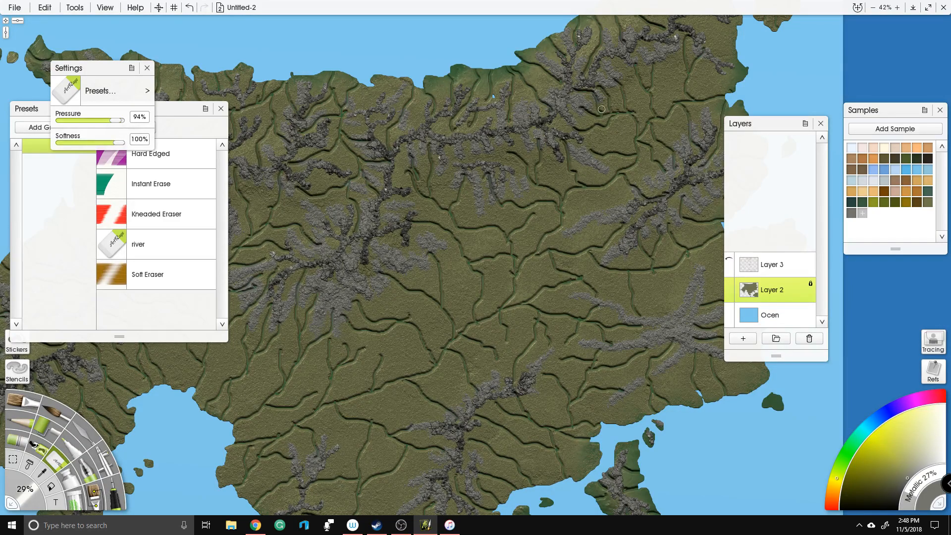
{"action": "scroll", "coordinate": [627, 211], "scroll_direction": "down", "scroll_amount": 3}
{"action": "scroll", "coordinate": [627, 212], "scroll_direction": "up", "scroll_amount": 1}
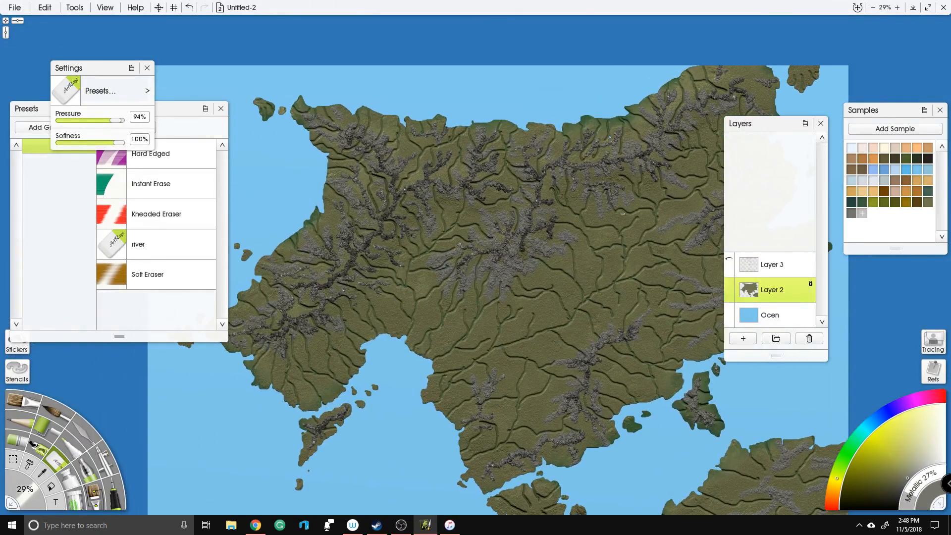
{"action": "scroll", "coordinate": [250, 430], "scroll_direction": "up", "scroll_amount": 3}
{"action": "left_click_drag", "start_coordinate": [265, 405], "coordinate": [309, 387]}
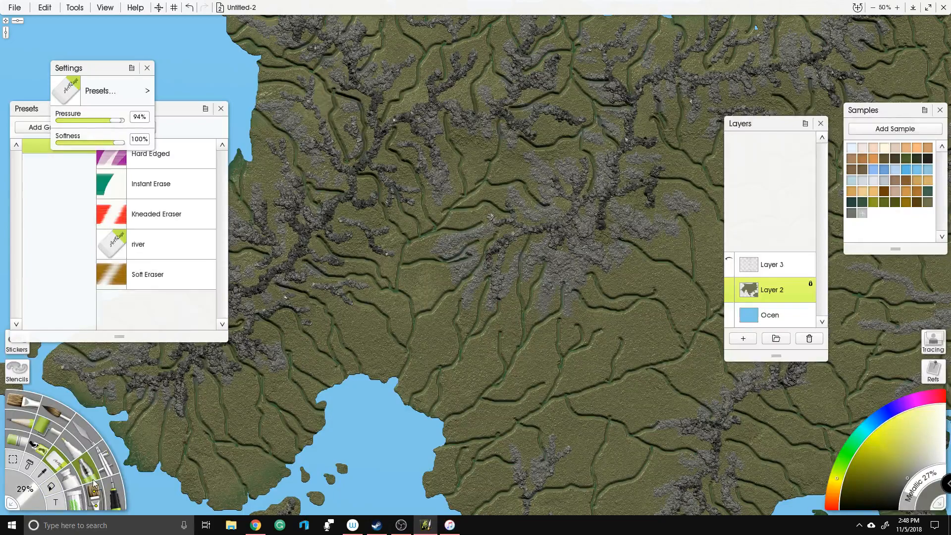
Step: Switch to the palette knife with the Harsh Chaos preset and set its size to 175%
{"action": "left_click", "coordinate": [79, 436]}
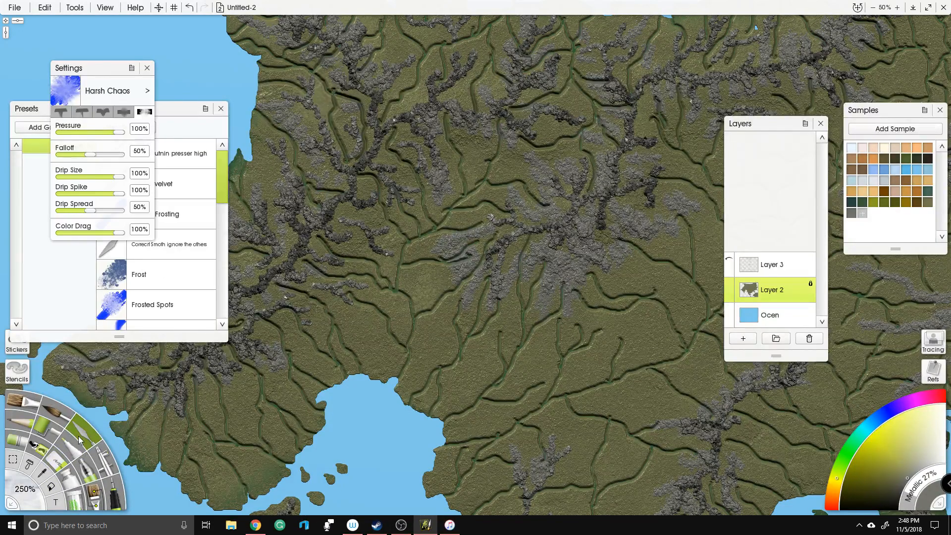
{"action": "scroll", "coordinate": [148, 280], "scroll_direction": "down", "scroll_amount": 5}
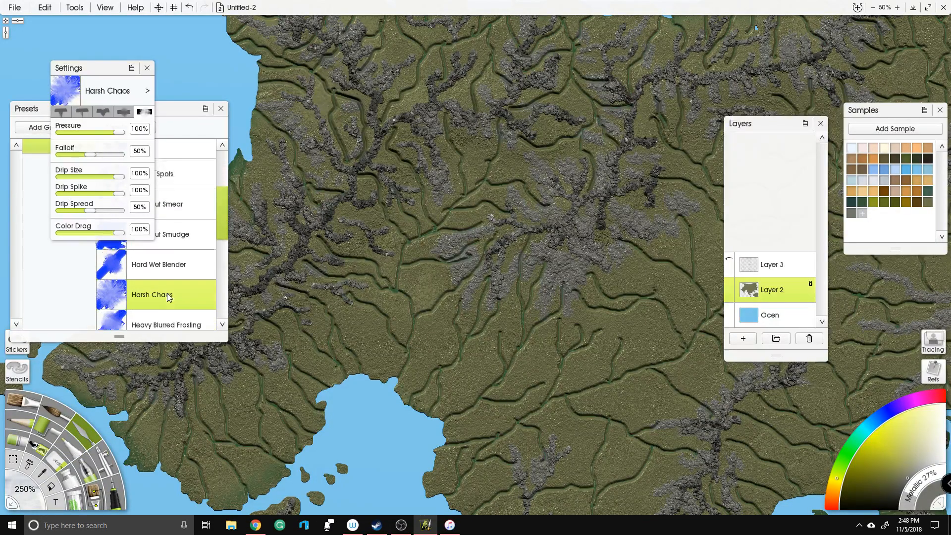
{"action": "left_click", "coordinate": [175, 283]}
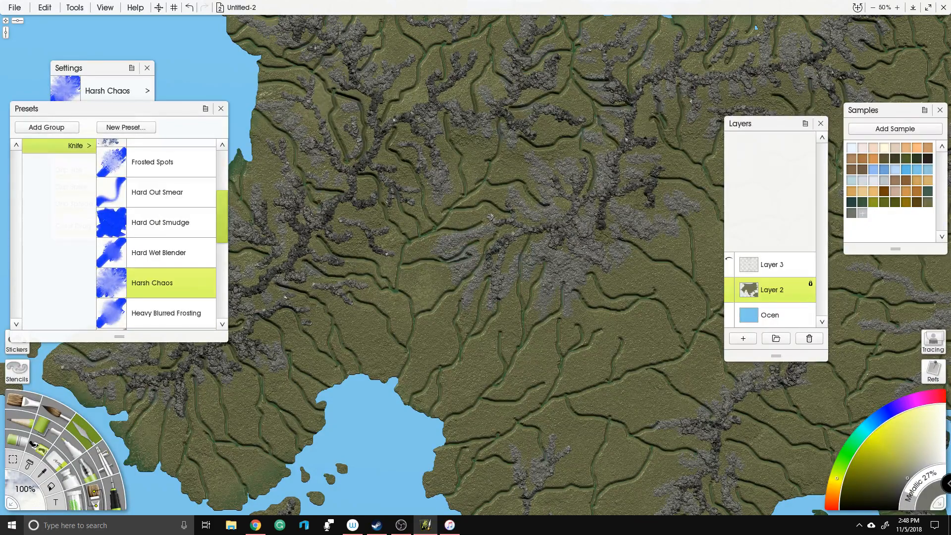
{"action": "left_click", "coordinate": [25, 491]}
{"action": "type", "text": "175"}
{"action": "key", "text": "Return"}
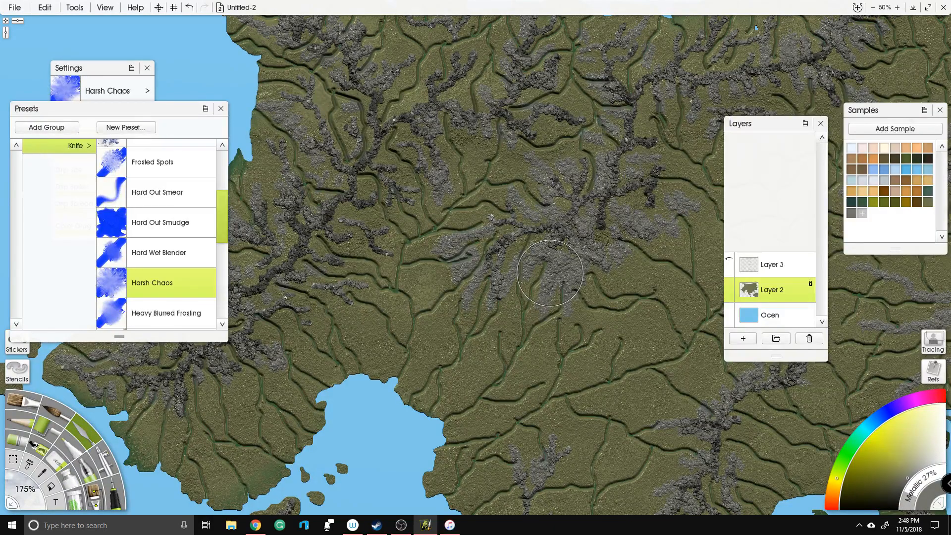
Step: Zoom in on the western mountain range and choose the Instant Blur knife preset
{"action": "scroll", "coordinate": [415, 153], "scroll_direction": "up", "scroll_amount": 2}
{"action": "left_click_drag", "start_coordinate": [415, 153], "coordinate": [604, 234]}
{"action": "scroll", "coordinate": [495, 252], "scroll_direction": "up", "scroll_amount": 1}
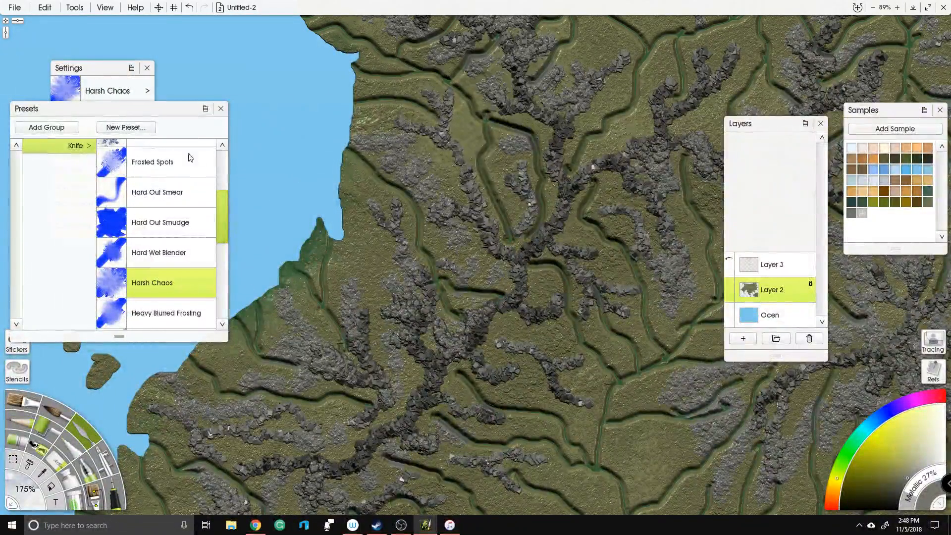
{"action": "scroll", "coordinate": [179, 193], "scroll_direction": "down", "scroll_amount": 5}
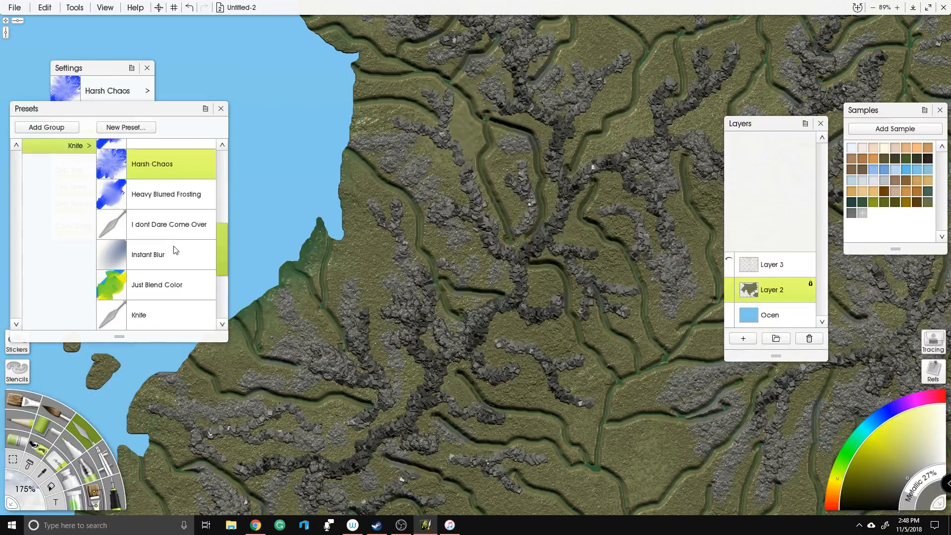
{"action": "left_click", "coordinate": [189, 224]}
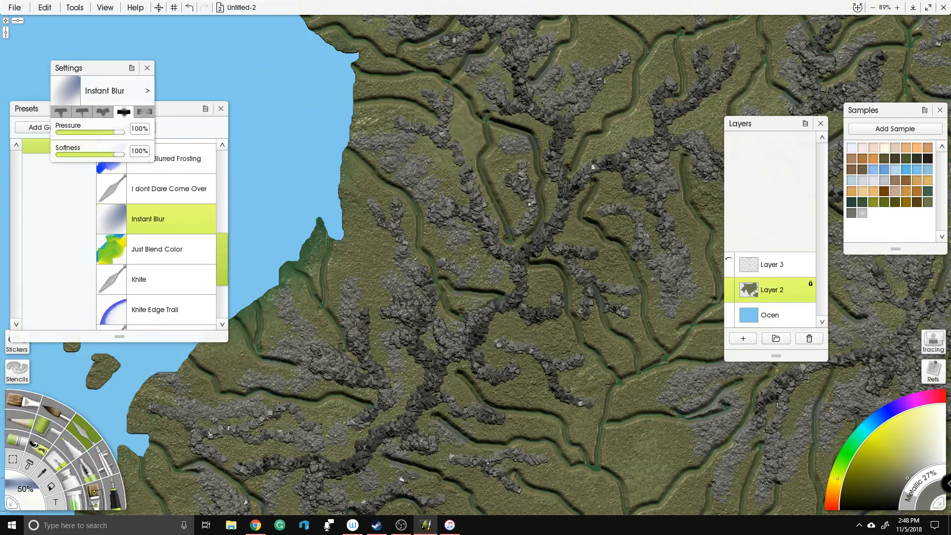
Step: Set the palette knife's size to 250%, its pressure to 12% and its softness to 16%
{"action": "left_click", "coordinate": [15, 488]}
{"action": "type", "text": "2"}
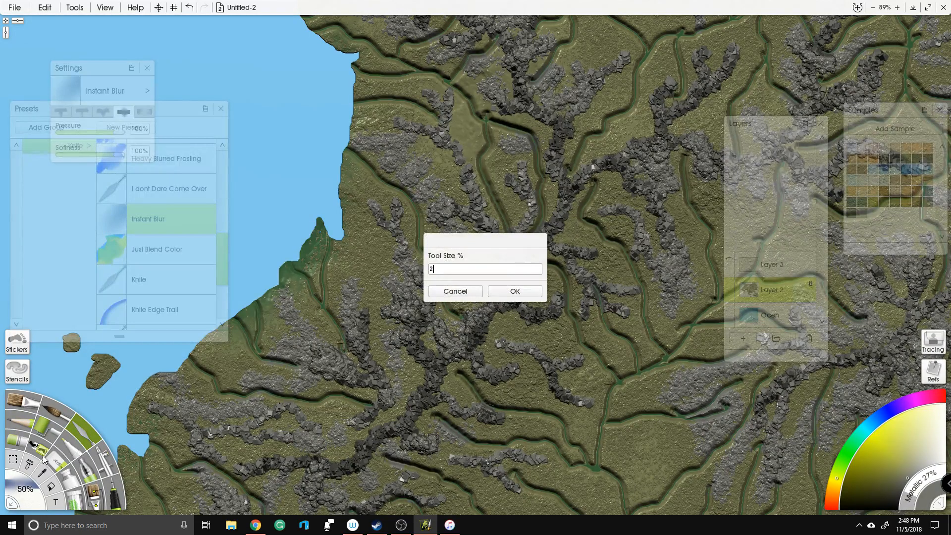
{"action": "type", "text": "50"}
{"action": "key", "text": "Return"}
{"action": "mouse_move", "coordinate": [82, 130]}
{"action": "left_mouse_down"}
{"action": "mouse_move", "coordinate": [70, 131]}
{"action": "mouse_move", "coordinate": [72, 153]}
{"action": "mouse_move", "coordinate": [72, 133]}
{"action": "left_mouse_up"}
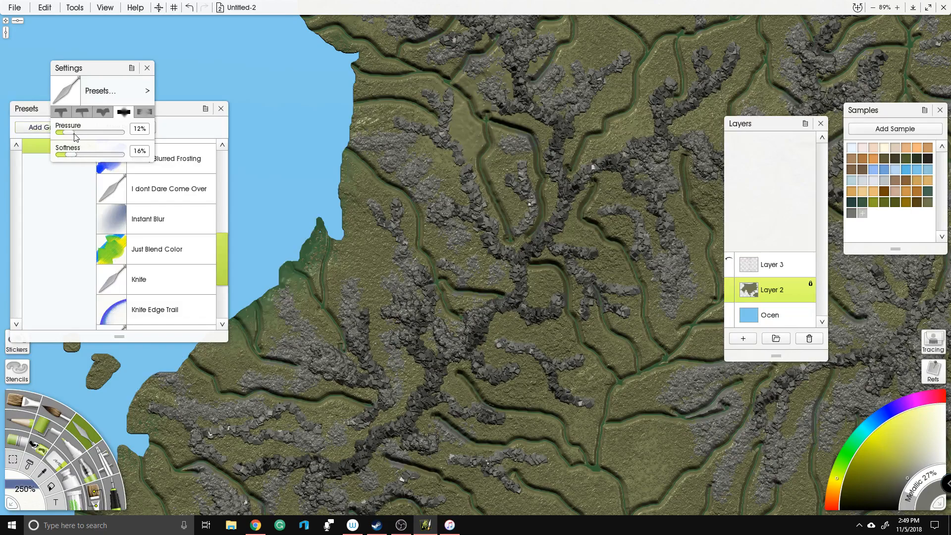
Step: Try blending the northwestern mountains with the adjusted palette knife, then undo the last stroke
{"action": "scroll", "coordinate": [293, 148], "scroll_direction": "down", "scroll_amount": 3}
{"action": "left_click_drag", "start_coordinate": [490, 155], "coordinate": [455, 177]}
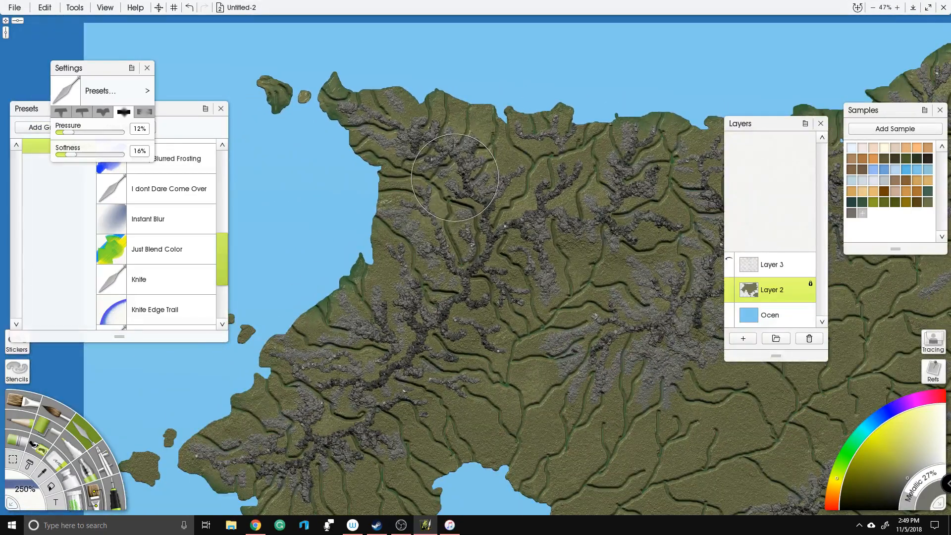
{"action": "mouse_move", "coordinate": [467, 197]}
{"action": "left_mouse_down"}
{"action": "mouse_move", "coordinate": [499, 214]}
{"action": "mouse_move", "coordinate": [412, 155]}
{"action": "mouse_move", "coordinate": [342, 132]}
{"action": "left_mouse_up"}
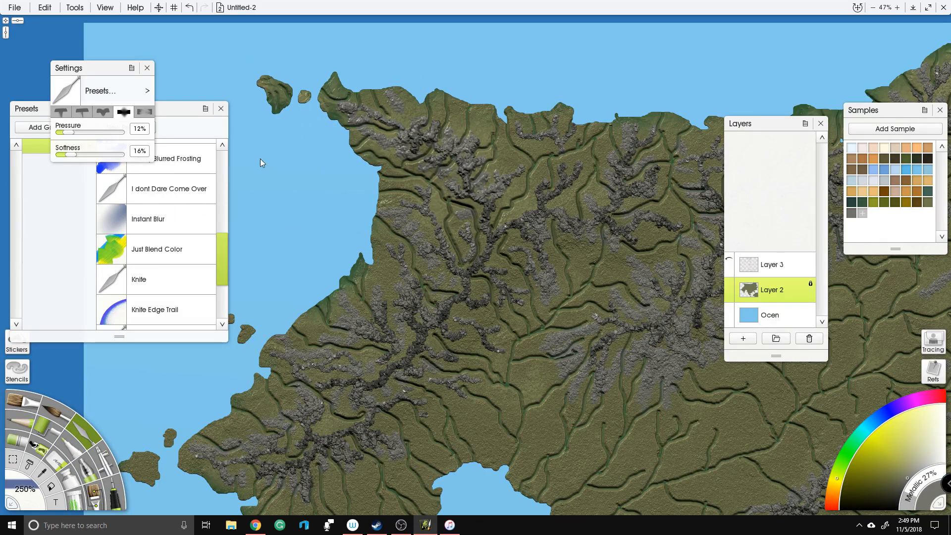
{"action": "key", "text": "ctrl+z"}
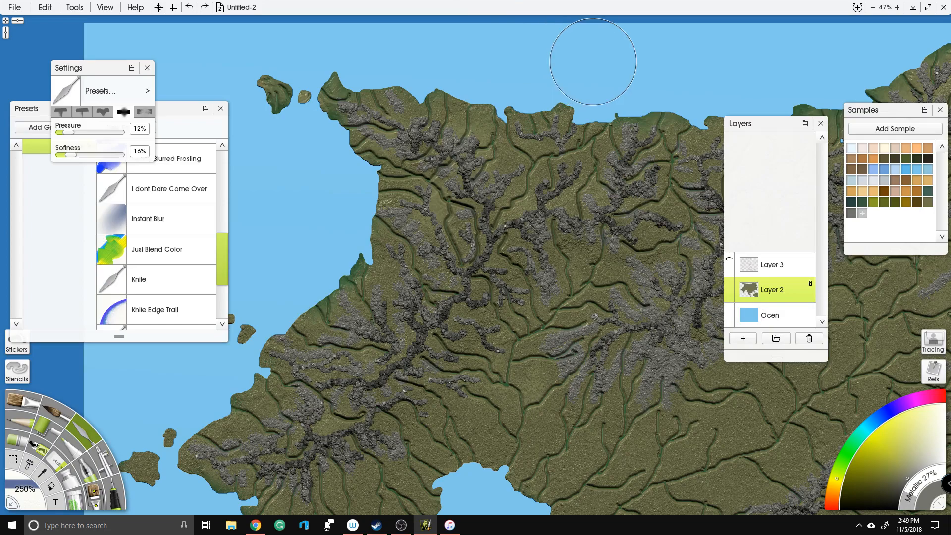
Step: Lower the knife's pressure to 9% and softness to 6%, then smooth the rocks of the northwestern mountains
{"action": "mouse_move", "coordinate": [73, 155]}
{"action": "left_mouse_down"}
{"action": "mouse_move", "coordinate": [64, 155]}
{"action": "mouse_move", "coordinate": [69, 136]}
{"action": "left_mouse_up"}
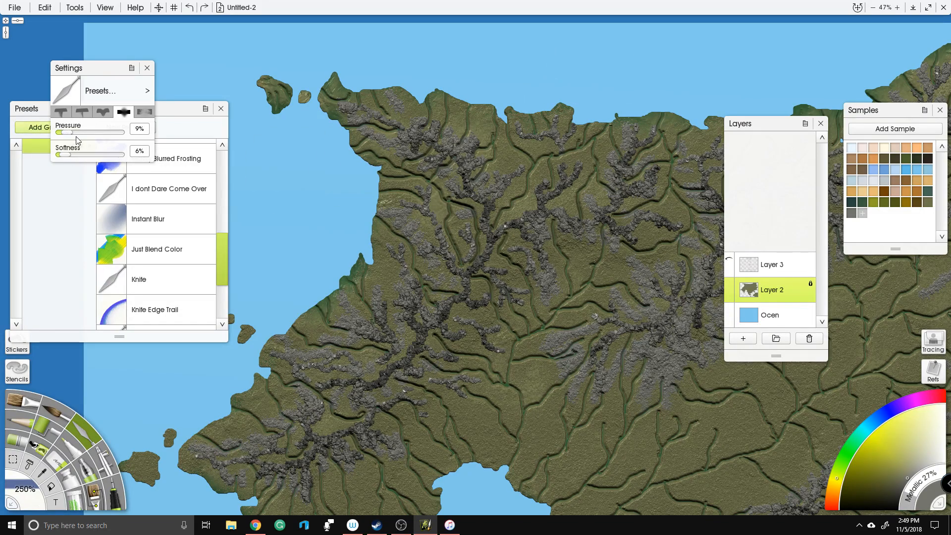
{"action": "scroll", "coordinate": [268, 152], "scroll_direction": "up", "scroll_amount": 4}
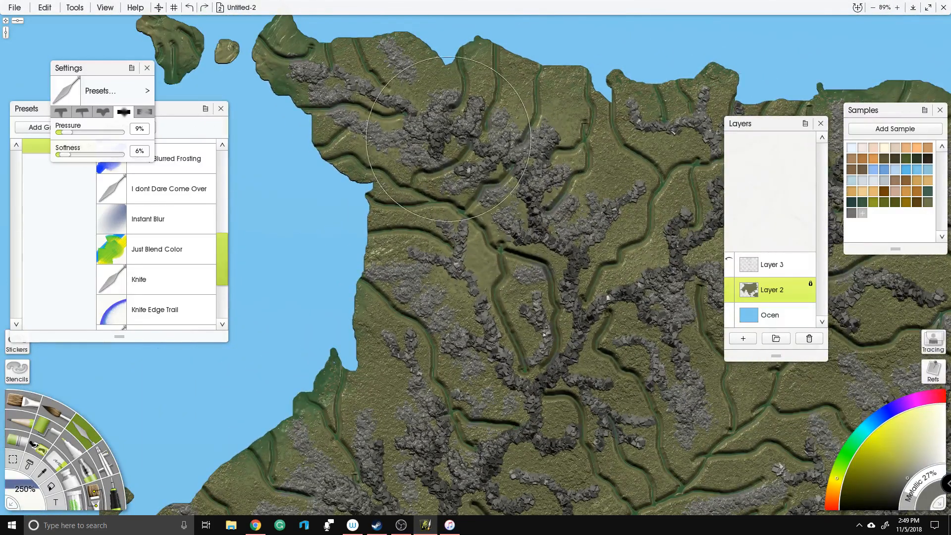
{"action": "mouse_move", "coordinate": [448, 139]}
{"action": "left_mouse_down"}
{"action": "mouse_move", "coordinate": [521, 159]}
{"action": "mouse_move", "coordinate": [426, 124]}
{"action": "mouse_move", "coordinate": [425, 75]}
{"action": "left_mouse_up"}
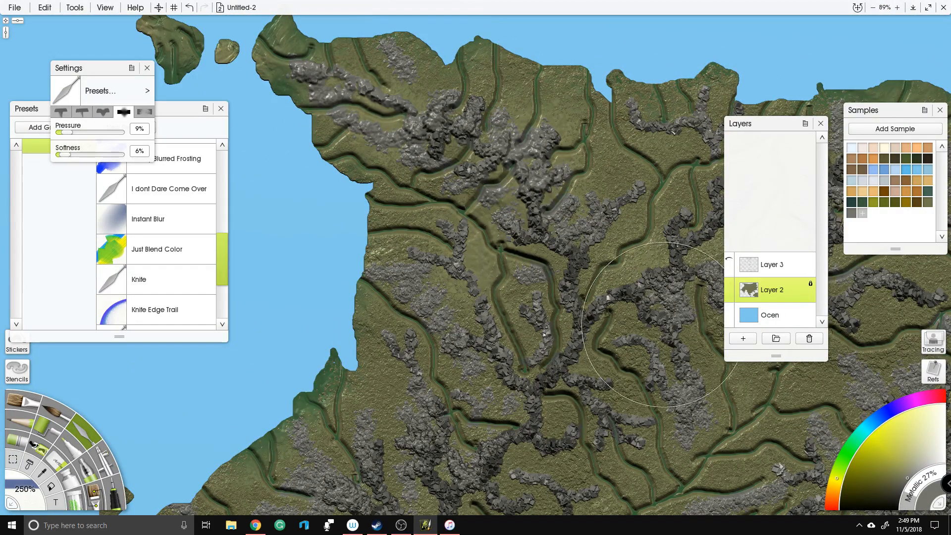
Step: Set the knife's pressure to 3% and blend the foothills and ridges down the western mountain range
{"action": "left_click_drag", "start_coordinate": [70, 135], "coordinate": [65, 132]}
{"action": "mouse_move", "coordinate": [465, 208]}
{"action": "left_mouse_down"}
{"action": "mouse_move", "coordinate": [513, 372]}
{"action": "mouse_move", "coordinate": [668, 337]}
{"action": "mouse_move", "coordinate": [634, 411]}
{"action": "mouse_move", "coordinate": [685, 108]}
{"action": "left_mouse_up"}
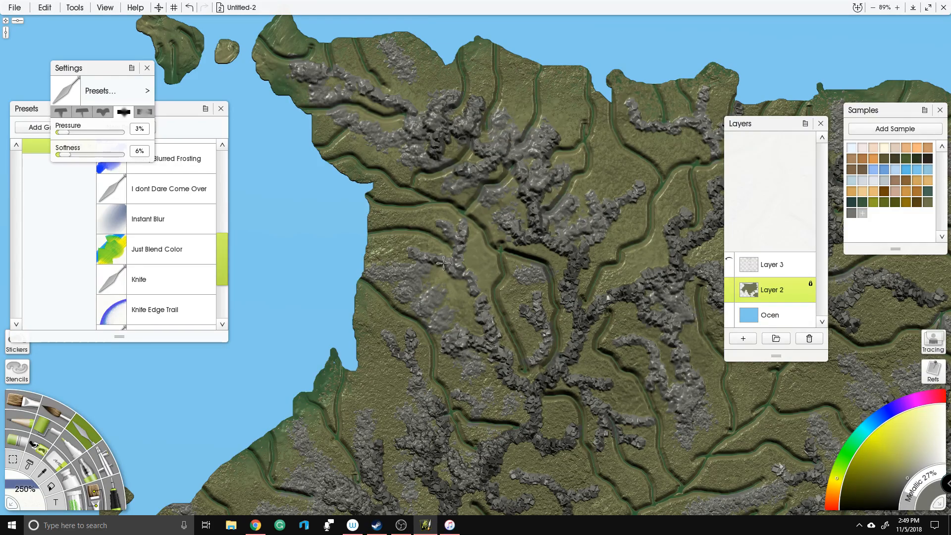
{"action": "scroll", "coordinate": [553, 246], "scroll_direction": "up", "scroll_amount": 3}
{"action": "mouse_move", "coordinate": [554, 247]}
{"action": "left_mouse_down"}
{"action": "mouse_move", "coordinate": [474, 362]}
{"action": "mouse_move", "coordinate": [371, 451]}
{"action": "mouse_move", "coordinate": [458, 376]}
{"action": "mouse_move", "coordinate": [506, 213]}
{"action": "mouse_move", "coordinate": [376, 335]}
{"action": "mouse_move", "coordinate": [181, 404]}
{"action": "mouse_move", "coordinate": [515, 262]}
{"action": "mouse_move", "coordinate": [488, 382]}
{"action": "left_mouse_up"}
{"action": "left_click_drag", "start_coordinate": [481, 502], "coordinate": [583, 223]}
Step: Blend the mountains and river valleys of the southwestern peninsula with the palette knife
{"action": "left_click", "coordinate": [117, 90]}
{"action": "left_click", "coordinate": [290, 202]}
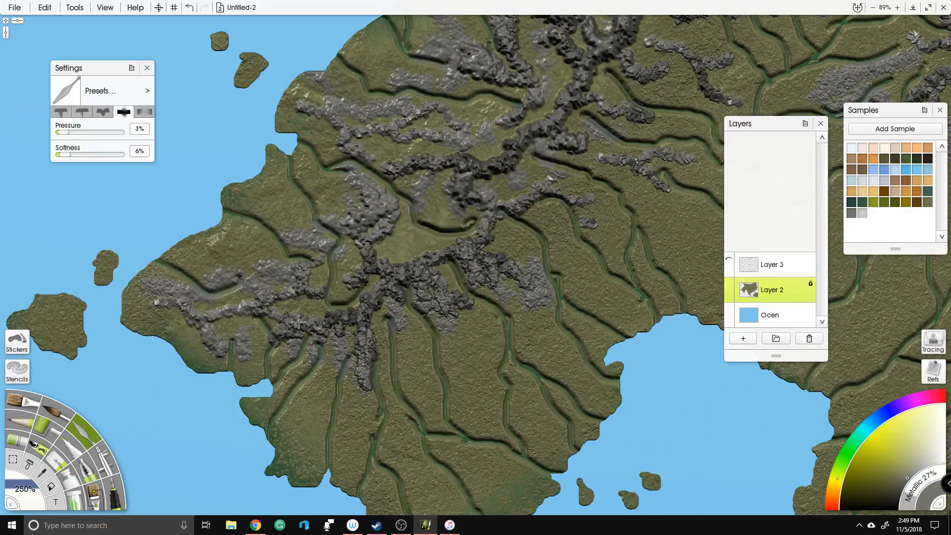
{"action": "left_click_drag", "start_coordinate": [525, 394], "coordinate": [390, 291]}
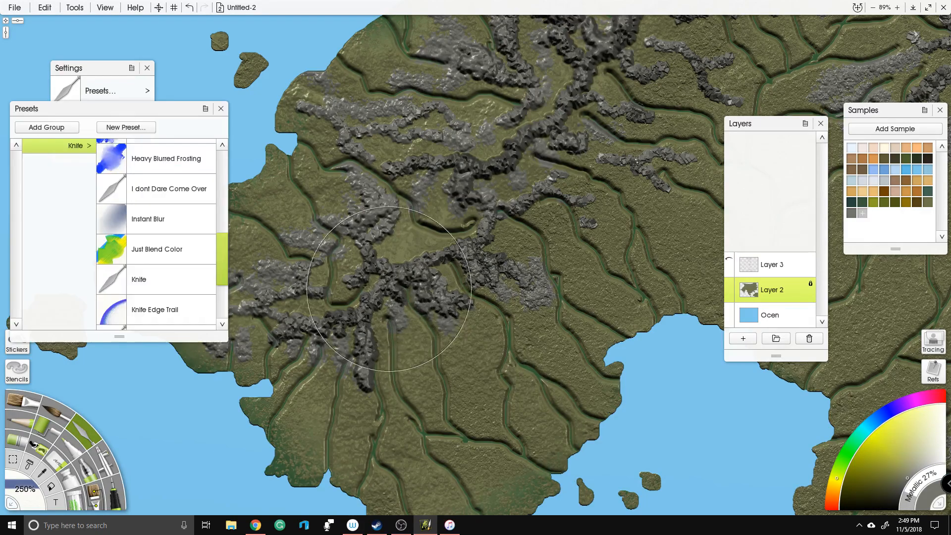
{"action": "left_click_drag", "start_coordinate": [461, 245], "coordinate": [542, 297]}
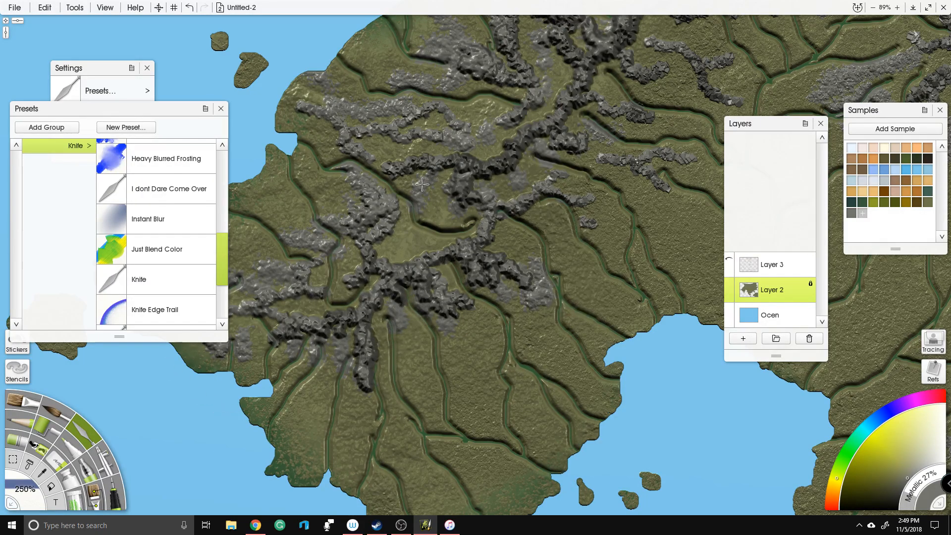
Step: Soften the terrain from the western coast across the central plain and along the northern mountain ranges
{"action": "scroll", "coordinate": [471, 185], "scroll_direction": "down", "scroll_amount": 5}
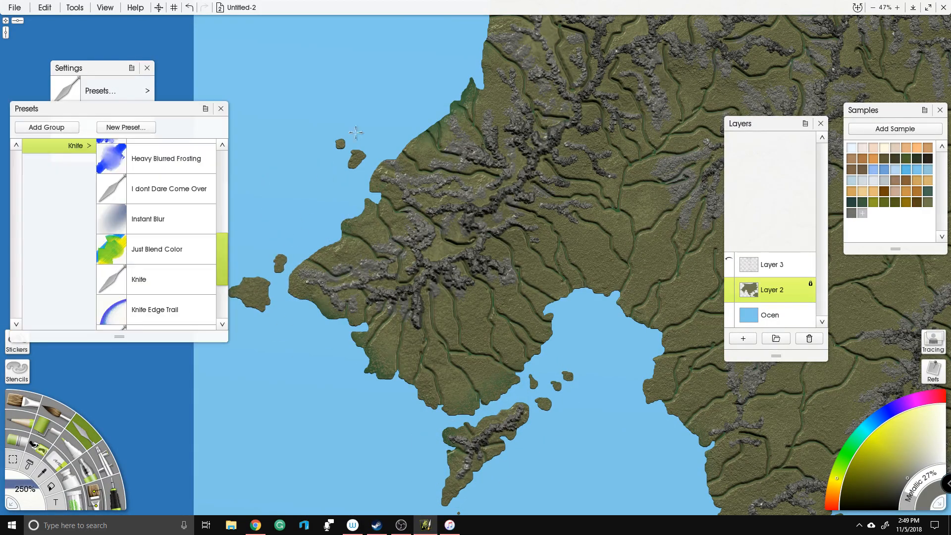
{"action": "left_click_drag", "start_coordinate": [537, 176], "coordinate": [437, 148]}
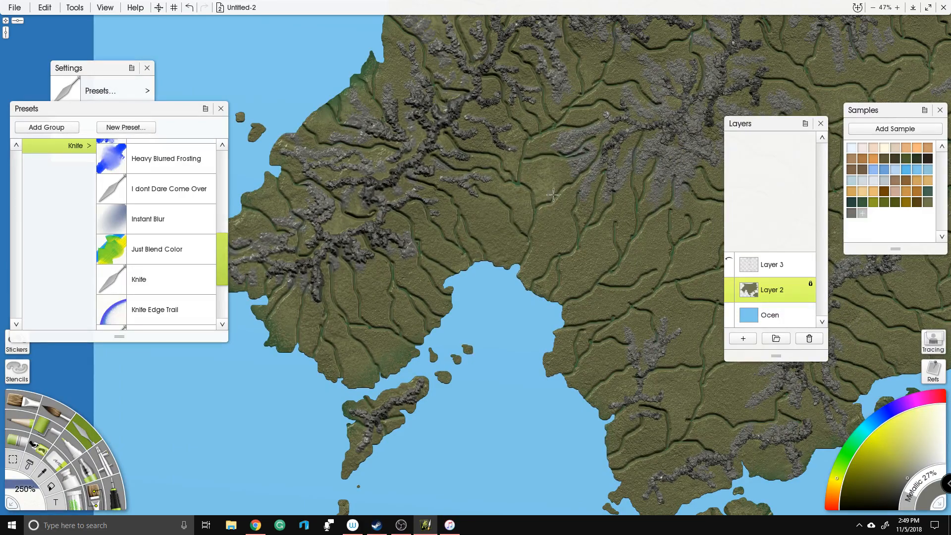
{"action": "left_click_drag", "start_coordinate": [533, 181], "coordinate": [416, 338]}
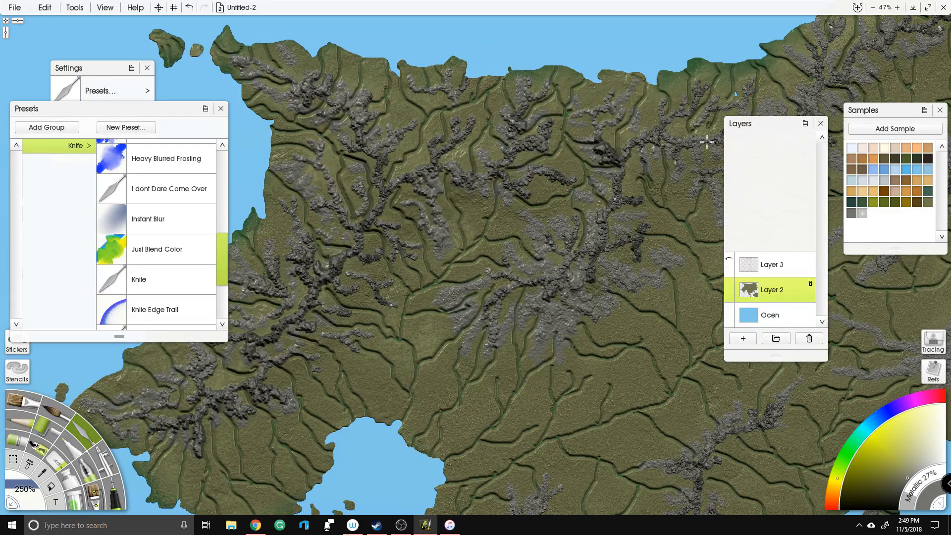
{"action": "left_click_drag", "start_coordinate": [583, 140], "coordinate": [390, 241]}
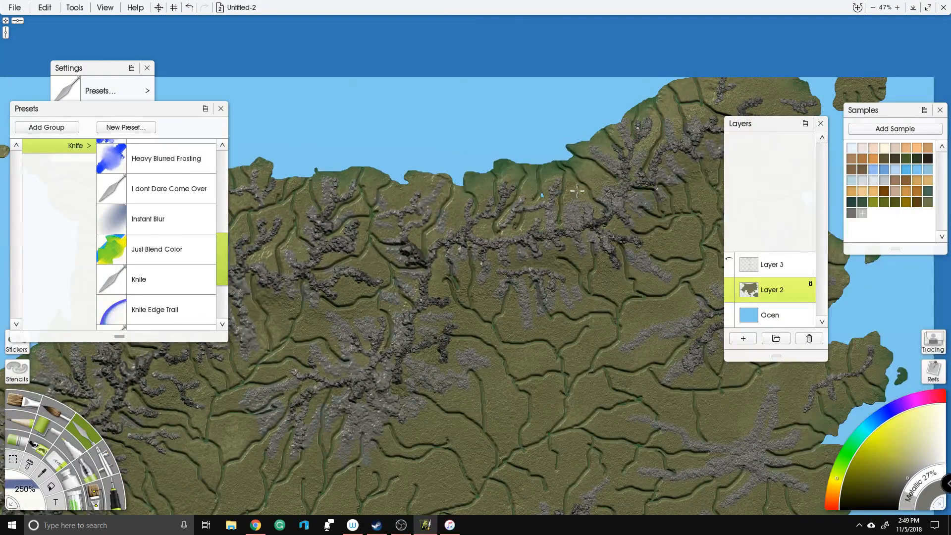
{"action": "mouse_move", "coordinate": [705, 85]}
{"action": "left_mouse_down"}
{"action": "mouse_move", "coordinate": [813, 103]}
{"action": "mouse_move", "coordinate": [826, 230]}
{"action": "left_mouse_up"}
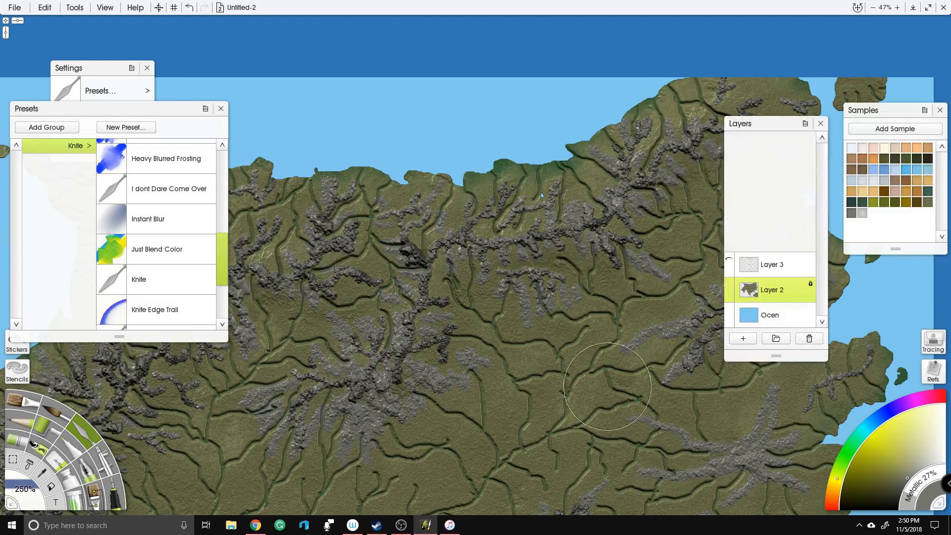
Step: Blend the land texture across the eastern plains and the separate southeastern landmass
{"action": "left_click_drag", "start_coordinate": [528, 386], "coordinate": [298, 278]}
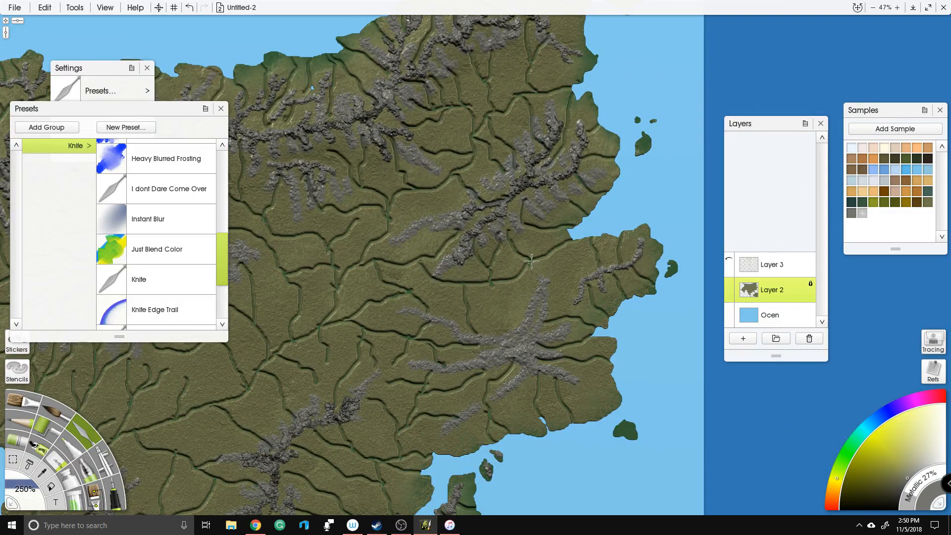
{"action": "left_click_drag", "start_coordinate": [320, 402], "coordinate": [451, 250]}
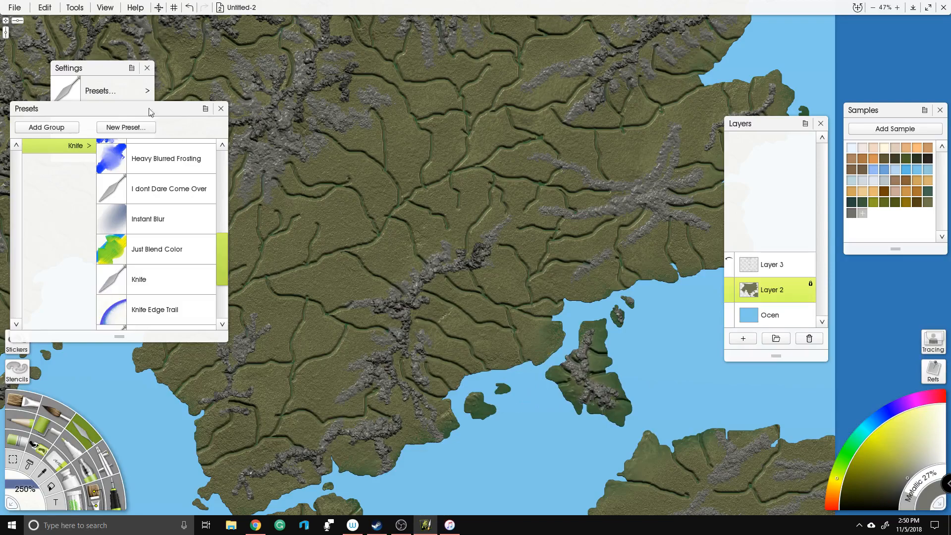
{"action": "mouse_move", "coordinate": [115, 65]}
{"action": "left_click_drag", "start_coordinate": [559, 354], "coordinate": [459, 209]}
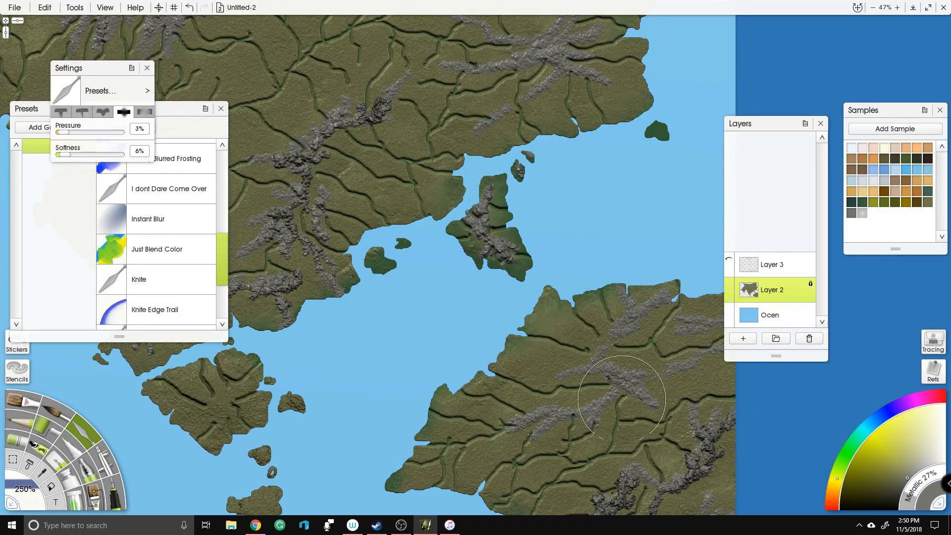
{"action": "scroll", "coordinate": [614, 347], "scroll_direction": "down", "scroll_amount": 2}
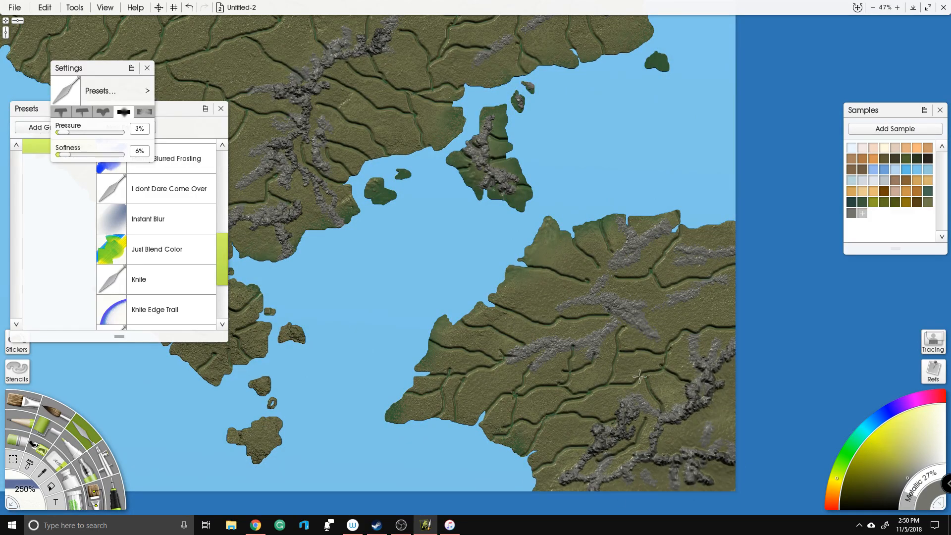
Step: Smooth the plains and rocky ridges of the southern peninsula with the palette knife
{"action": "left_click_drag", "start_coordinate": [251, 310], "coordinate": [496, 315]}
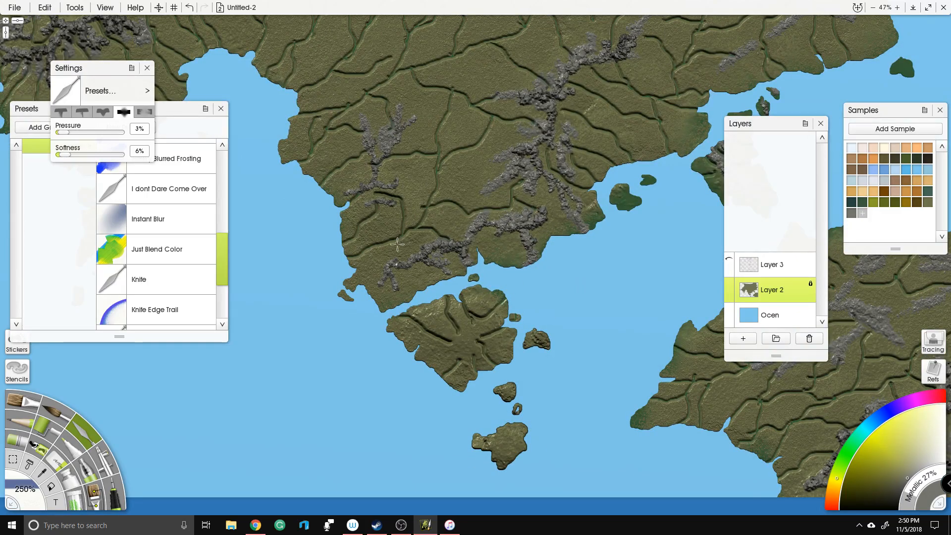
{"action": "left_click_drag", "start_coordinate": [399, 35], "coordinate": [395, 256]}
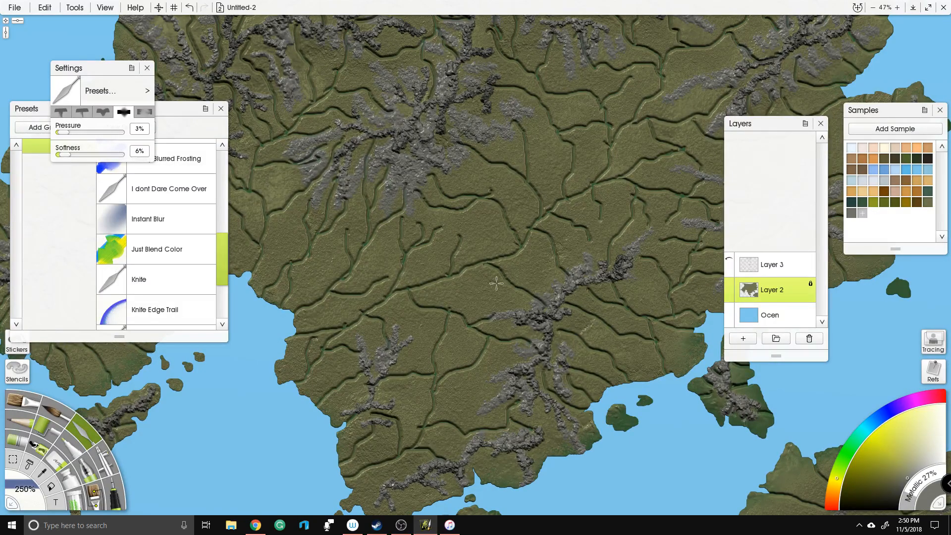
{"action": "left_click_drag", "start_coordinate": [512, 250], "coordinate": [481, 77]}
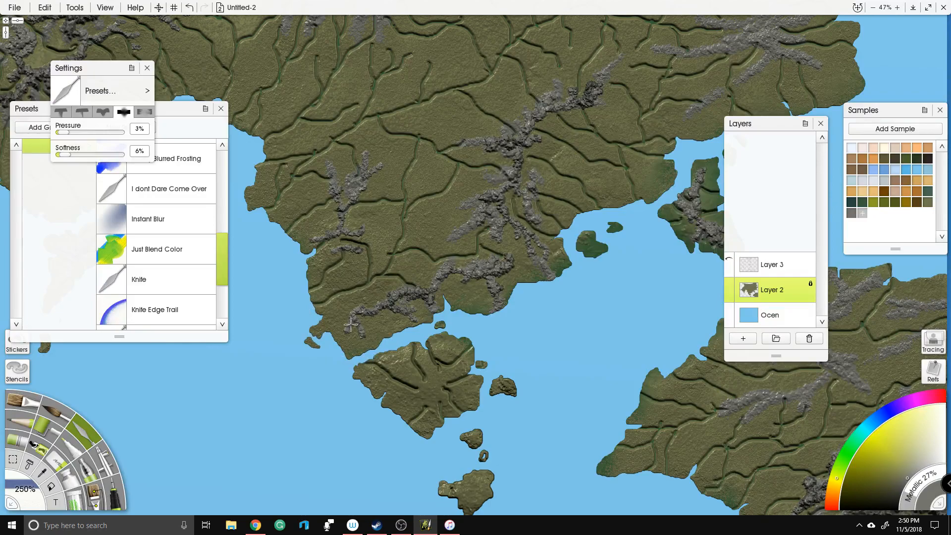
{"action": "scroll", "coordinate": [353, 283], "scroll_direction": "up", "scroll_amount": 8}
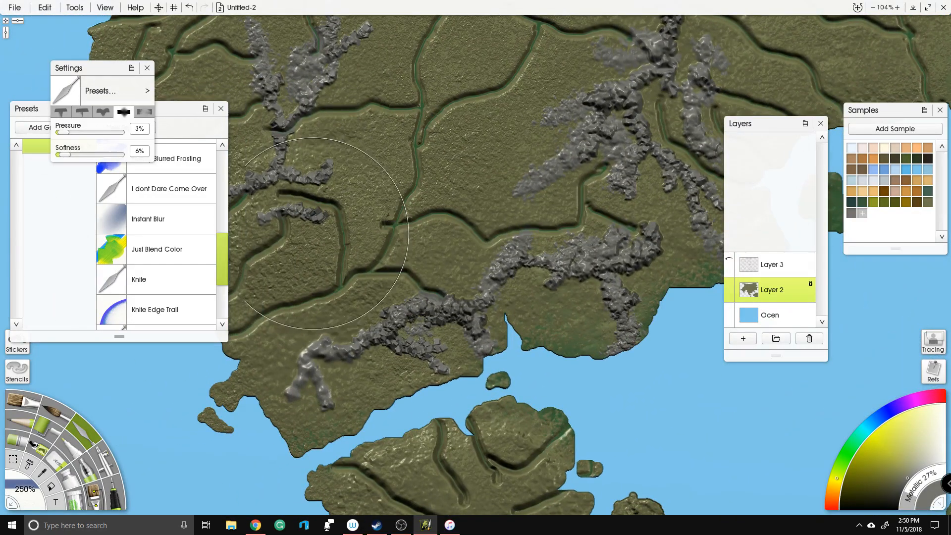
{"action": "mouse_move", "coordinate": [346, 347]}
{"action": "left_mouse_down"}
{"action": "mouse_move", "coordinate": [511, 296]}
{"action": "mouse_move", "coordinate": [539, 264]}
{"action": "mouse_move", "coordinate": [611, 283]}
{"action": "mouse_move", "coordinate": [625, 271]}
{"action": "mouse_move", "coordinate": [650, 193]}
{"action": "mouse_move", "coordinate": [639, 119]}
{"action": "mouse_move", "coordinate": [572, 126]}
{"action": "left_mouse_up"}
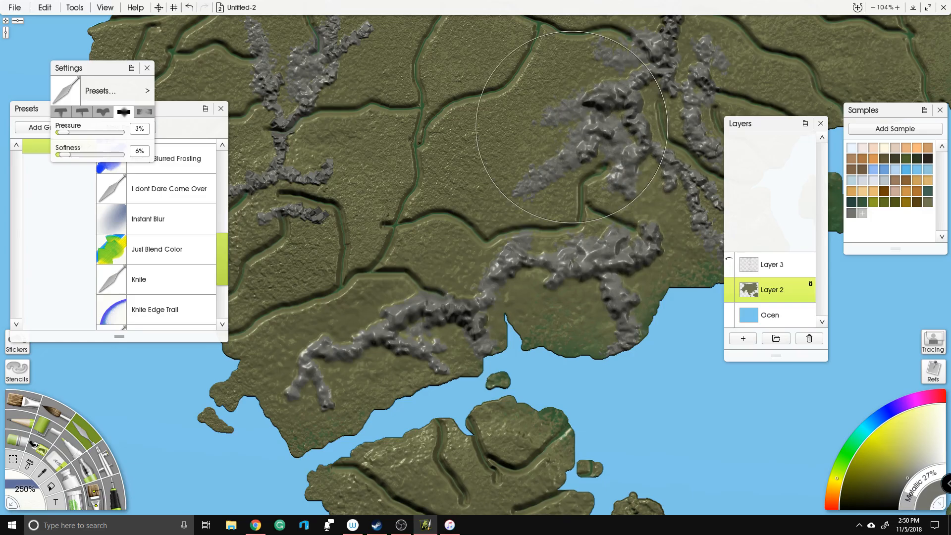
Step: Blend the rest of the southern mountain range and the star-shaped range in the middle of the continent
{"action": "scroll", "coordinate": [341, 282], "scroll_direction": "down", "scroll_amount": 7}
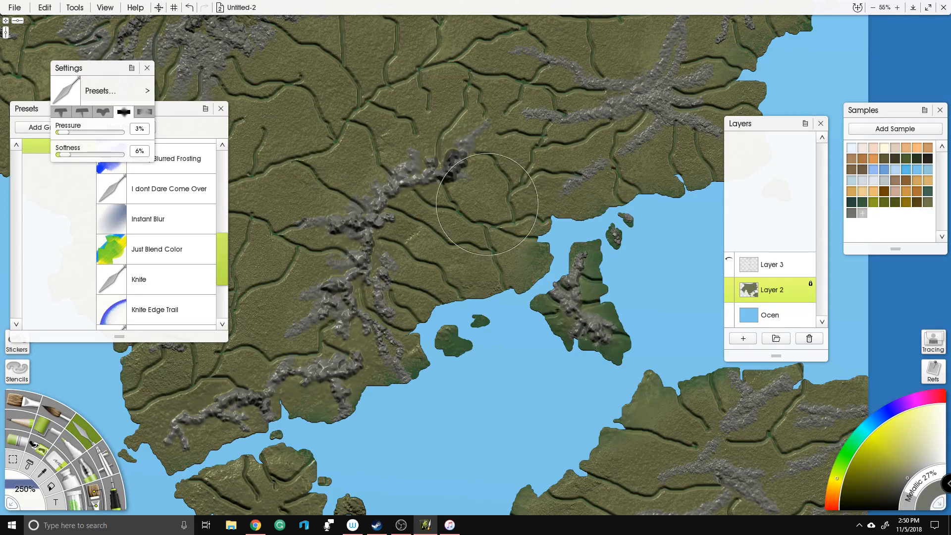
{"action": "left_click_drag", "start_coordinate": [487, 205], "coordinate": [748, 295]}
{"action": "left_click_drag", "start_coordinate": [371, 226], "coordinate": [424, 390]}
{"action": "left_click_drag", "start_coordinate": [428, 271], "coordinate": [481, 265]}
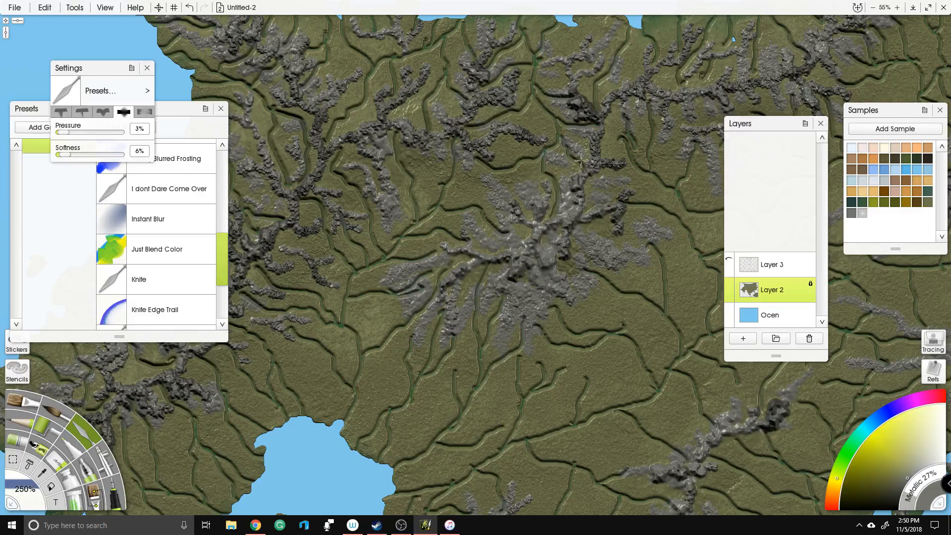
Step: Smooth the mountain ranges along the northern coast and in the northeast of the continent
{"action": "left_click_drag", "start_coordinate": [809, 61], "coordinate": [507, 299]}
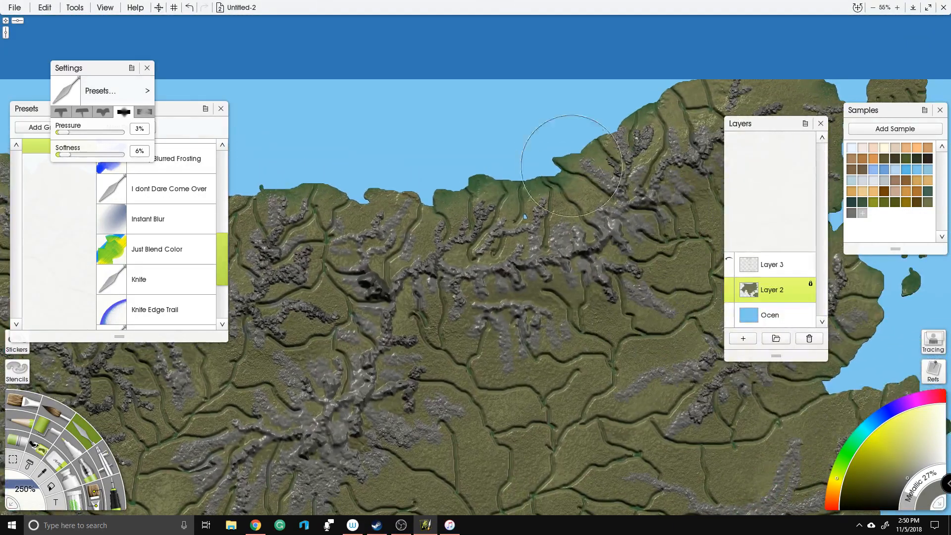
{"action": "left_click_drag", "start_coordinate": [641, 144], "coordinate": [744, 94]}
{"action": "left_click_drag", "start_coordinate": [665, 175], "coordinate": [478, 153]}
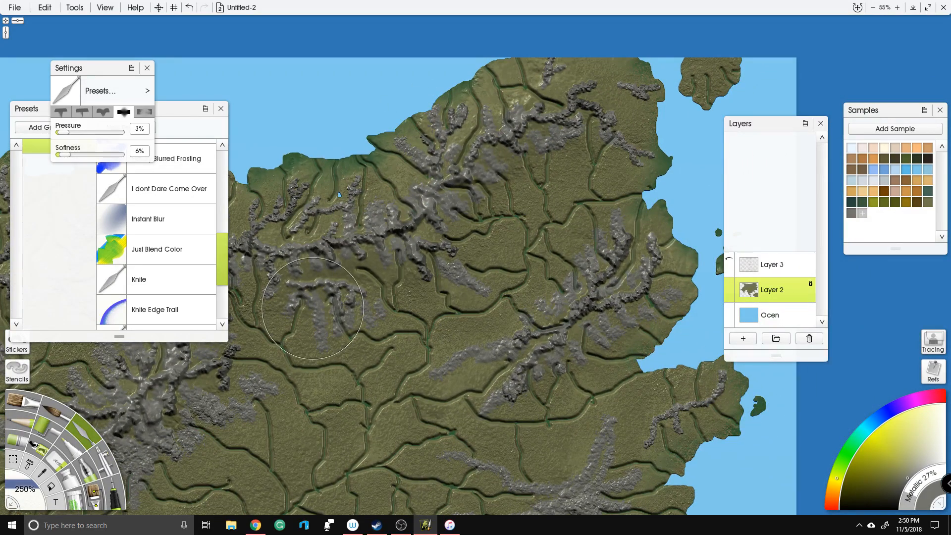
{"action": "left_click_drag", "start_coordinate": [313, 308], "coordinate": [584, 262]}
{"action": "left_click_drag", "start_coordinate": [307, 191], "coordinate": [548, 145]}
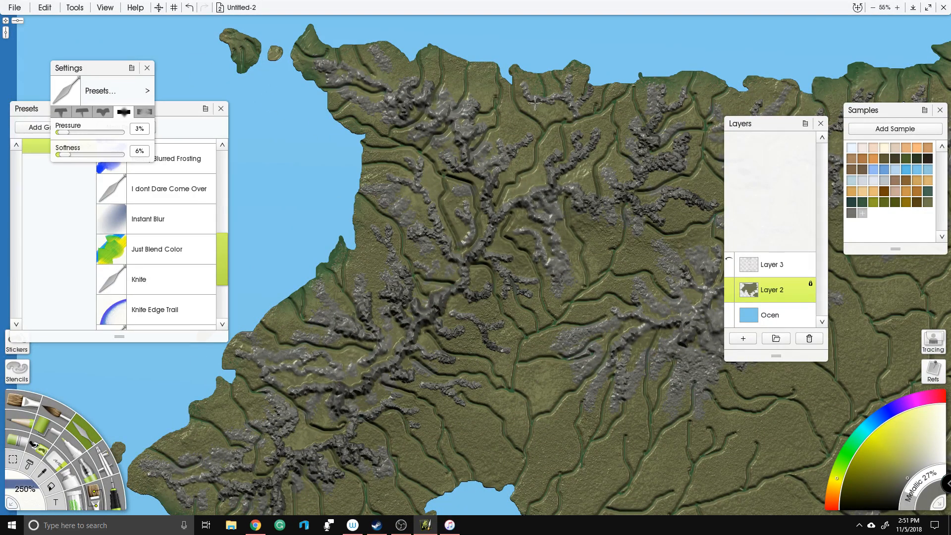
Step: Blend the remaining rough rocks in the western and southwestern ranges and check the whole map
{"action": "left_click_drag", "start_coordinate": [385, 286], "coordinate": [489, 162]}
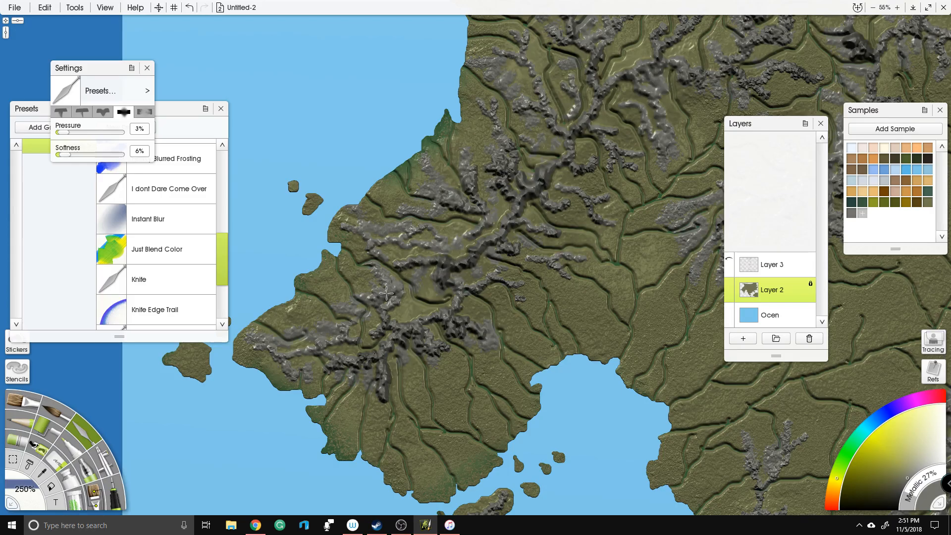
{"action": "left_click_drag", "start_coordinate": [407, 385], "coordinate": [426, 172]}
{"action": "left_click_drag", "start_coordinate": [701, 100], "coordinate": [563, 283]}
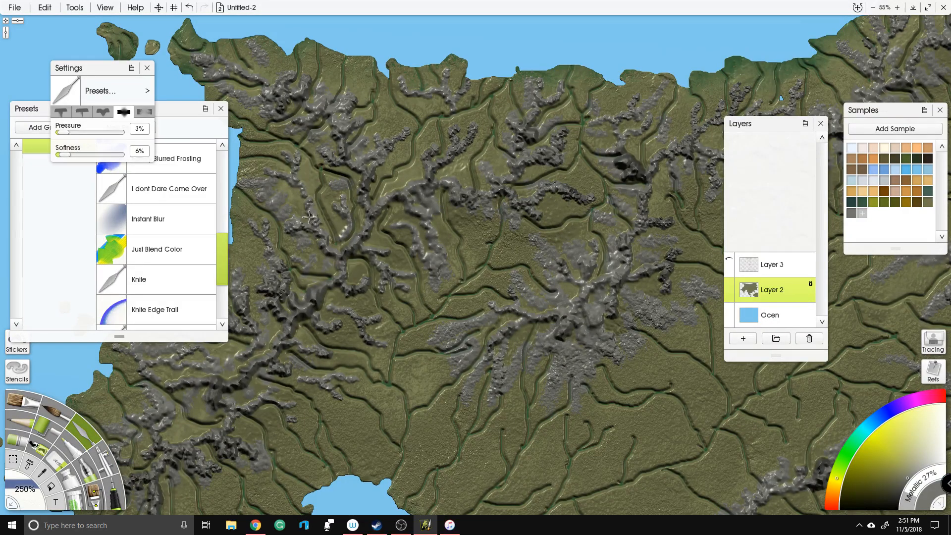
{"action": "left_click_drag", "start_coordinate": [463, 484], "coordinate": [309, 167]}
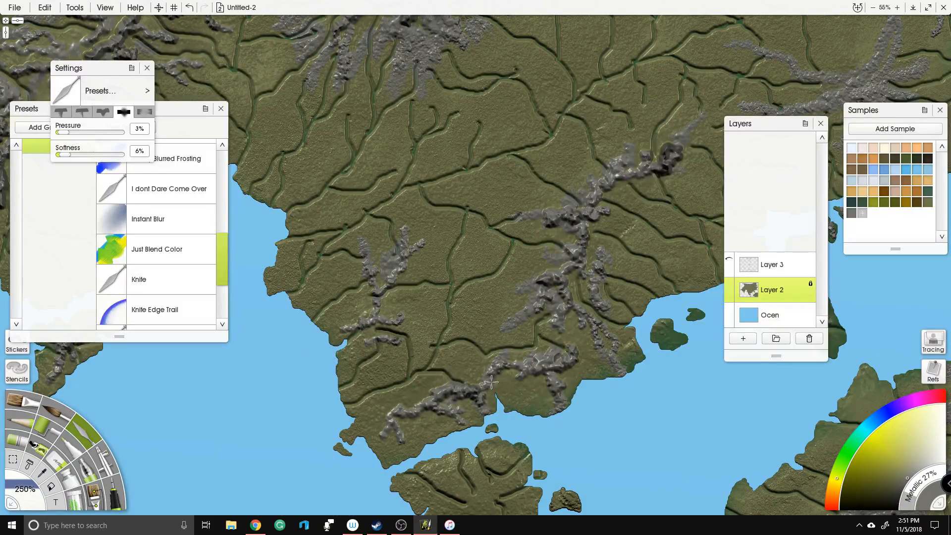
{"action": "scroll", "coordinate": [430, 231], "scroll_direction": "down", "scroll_amount": 5}
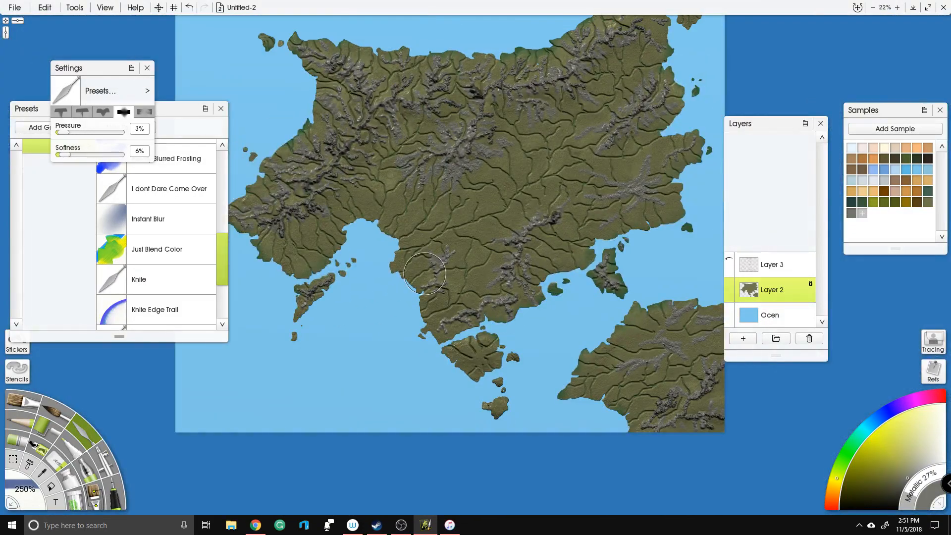
{"action": "scroll", "coordinate": [516, 156], "scroll_direction": "down", "scroll_amount": 2}
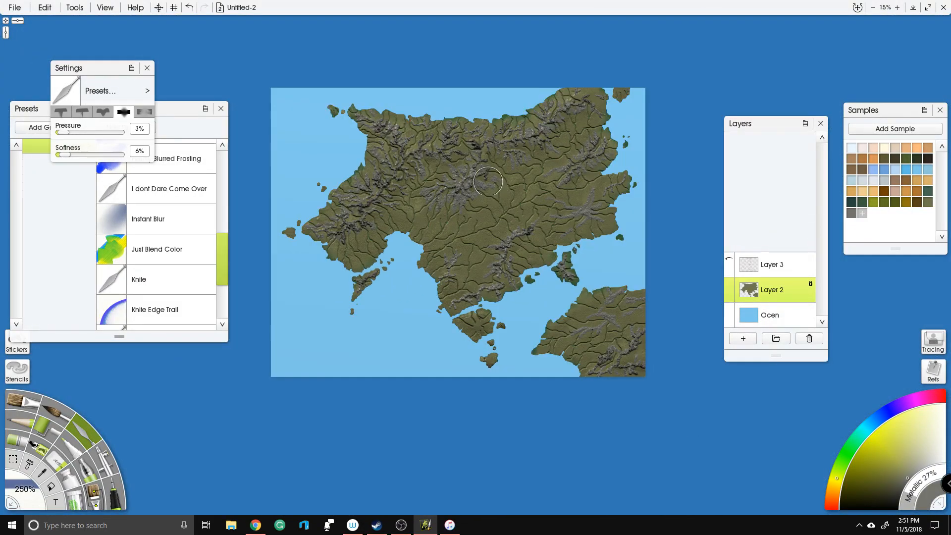
{"action": "scroll", "coordinate": [488, 182], "scroll_direction": "up", "scroll_amount": 7}
{"action": "right_click", "coordinate": [493, 176]}
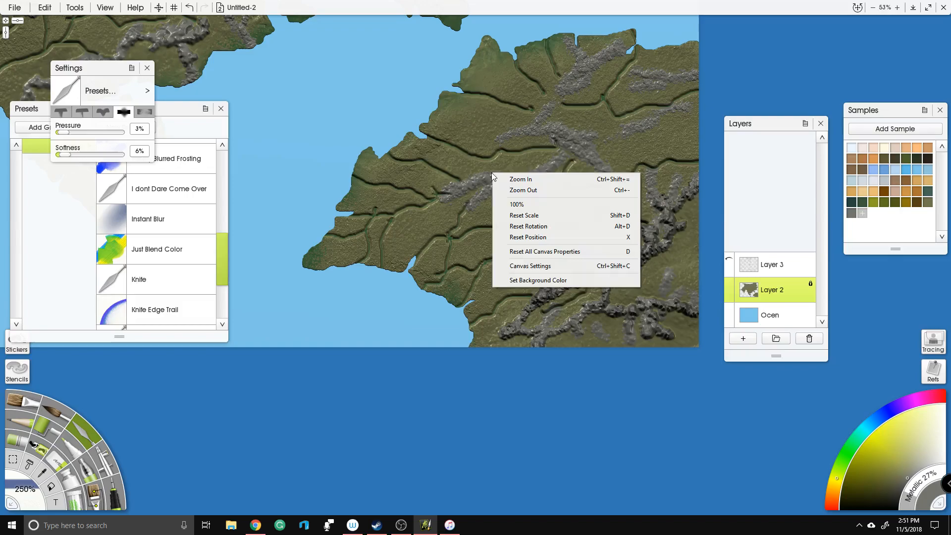
{"action": "left_click", "coordinate": [560, 127]}
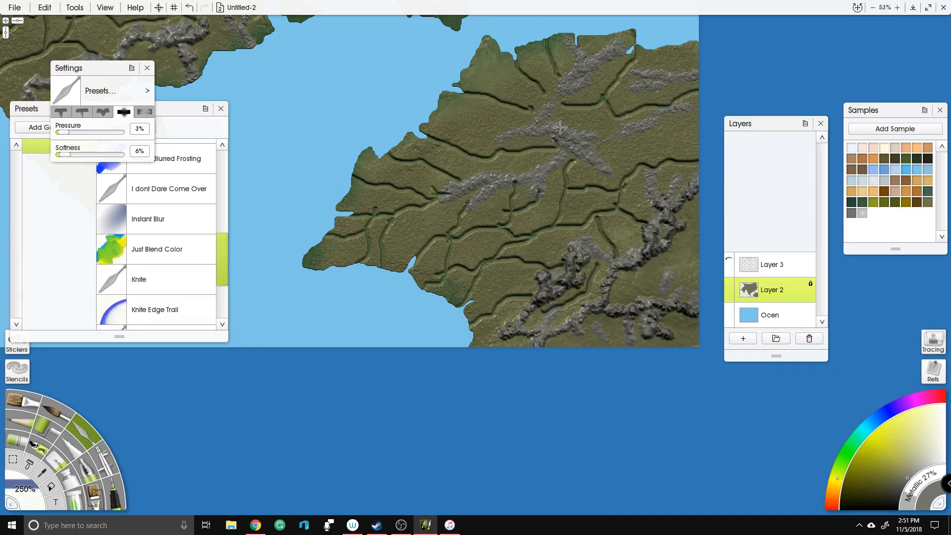
{"action": "scroll", "coordinate": [560, 128], "scroll_direction": "down", "scroll_amount": 3}
{"action": "left_click_drag", "start_coordinate": [560, 128], "coordinate": [767, 414]}
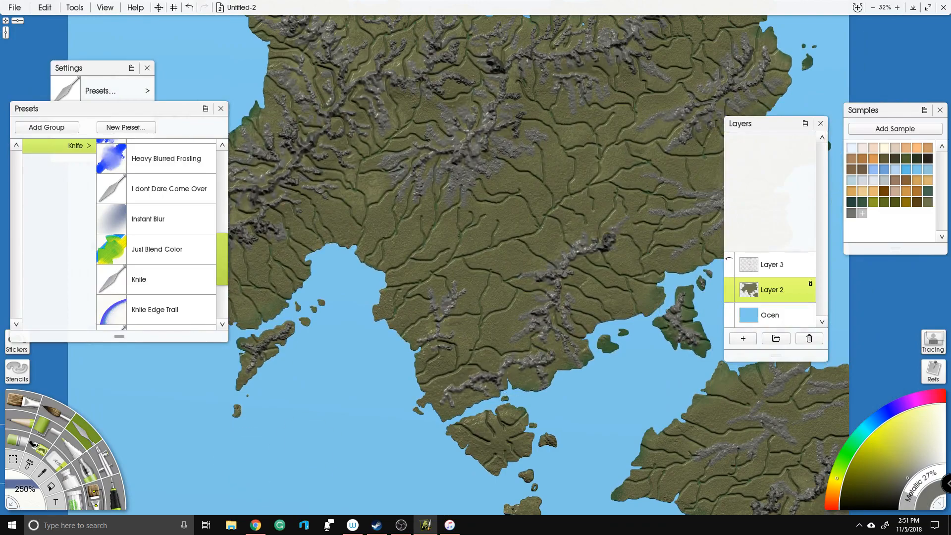
Step: Load the Harsh Chaos preset for the palette knife and set its size to 150%
{"action": "scroll", "coordinate": [198, 276], "scroll_direction": "up", "scroll_amount": 5}
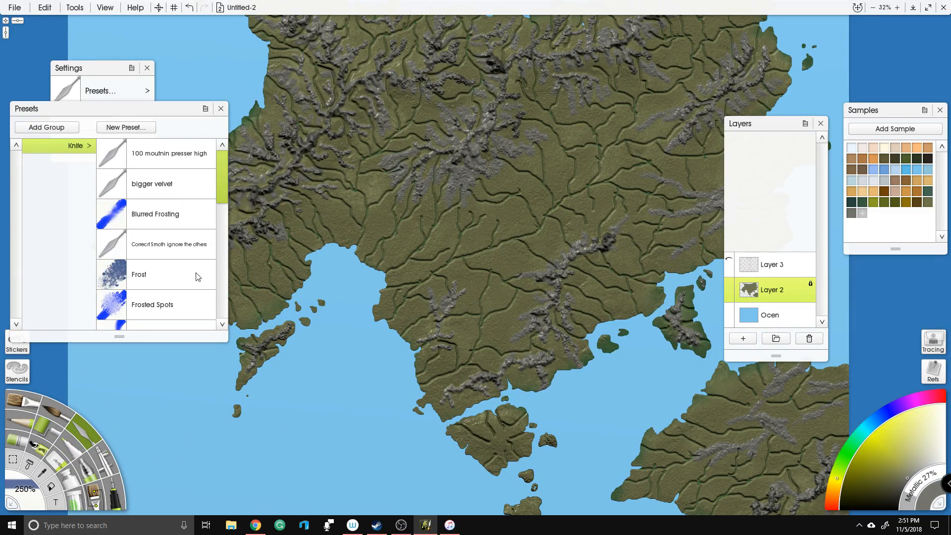
{"action": "scroll", "coordinate": [198, 197], "scroll_direction": "down", "scroll_amount": 6}
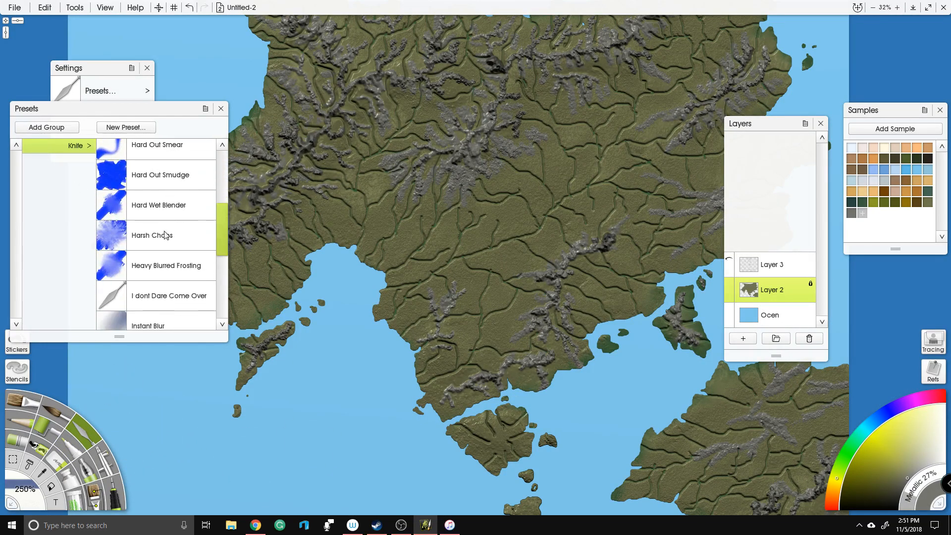
{"action": "left_click", "coordinate": [173, 243]}
{"action": "left_click", "coordinate": [22, 504]}
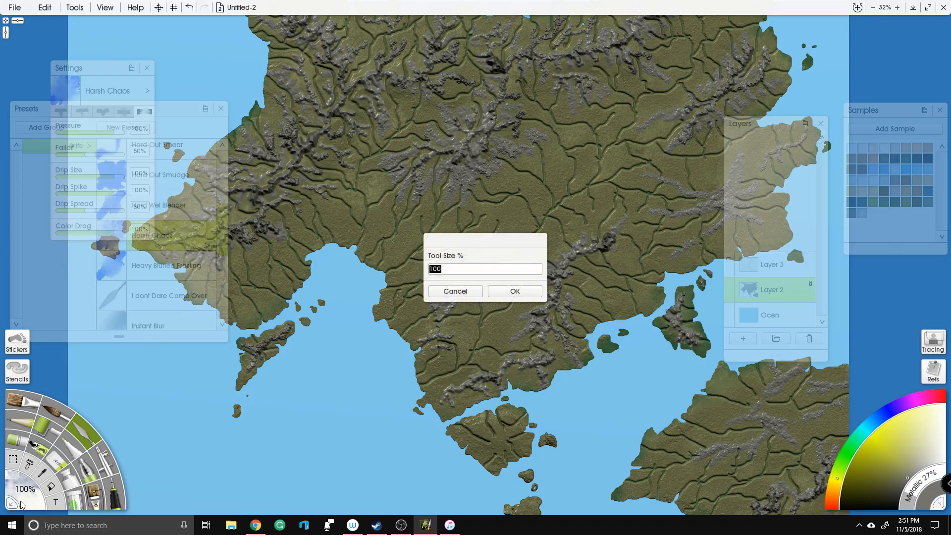
{"action": "type", "text": "150"}
{"action": "key", "text": "Return"}
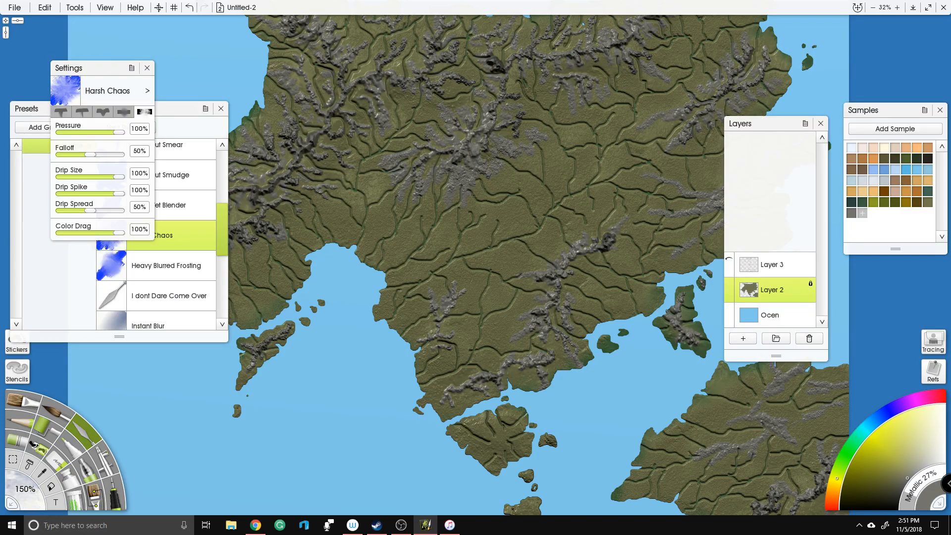
Step: Lower the knife's pressure to 72% and enlarge its tool size to 200%
{"action": "scroll", "coordinate": [322, 203], "scroll_direction": "up", "scroll_amount": 3}
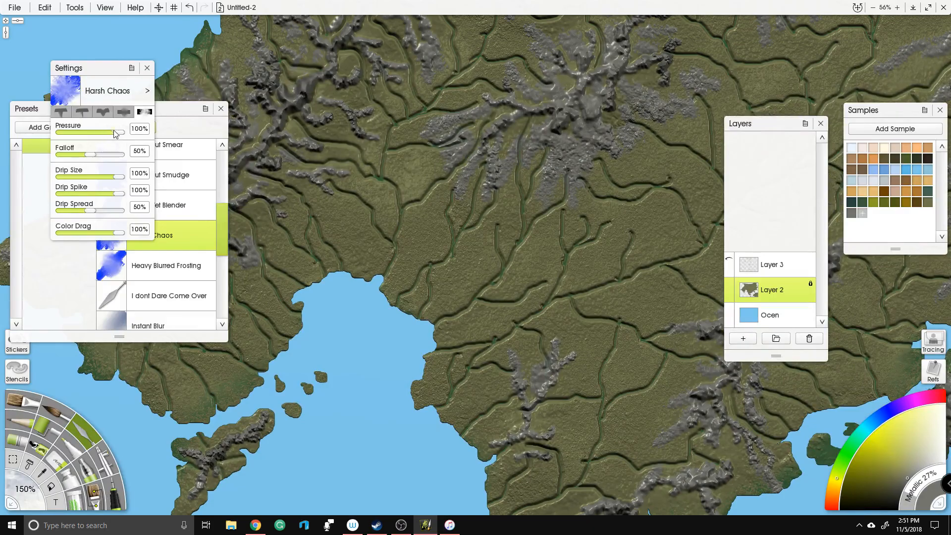
{"action": "left_click_drag", "start_coordinate": [111, 133], "coordinate": [107, 136]}
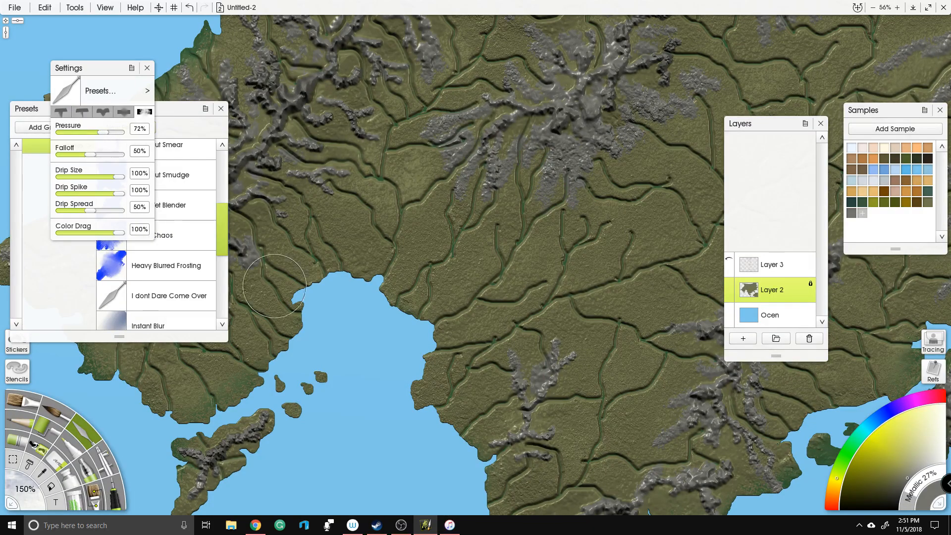
{"action": "left_click", "coordinate": [21, 505]}
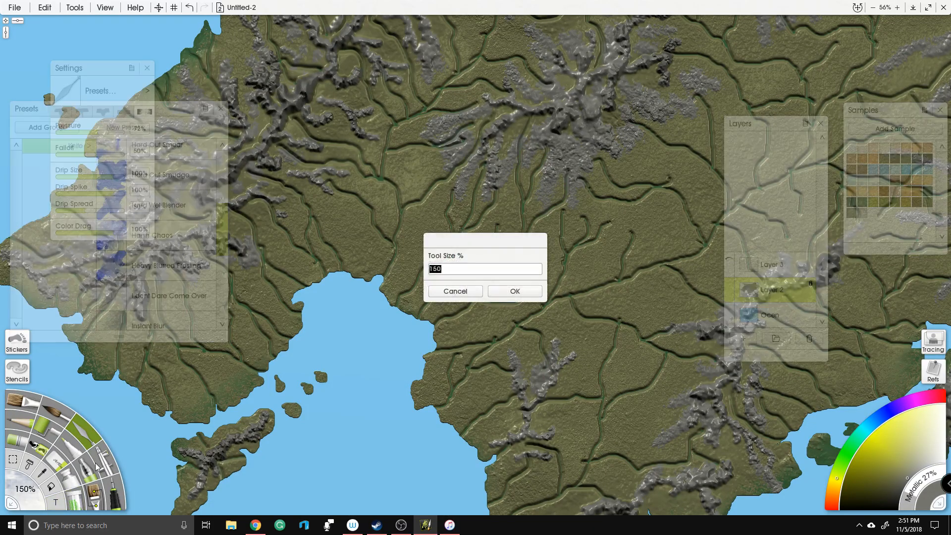
{"action": "type", "text": "200"}
{"action": "key", "text": "Return"}
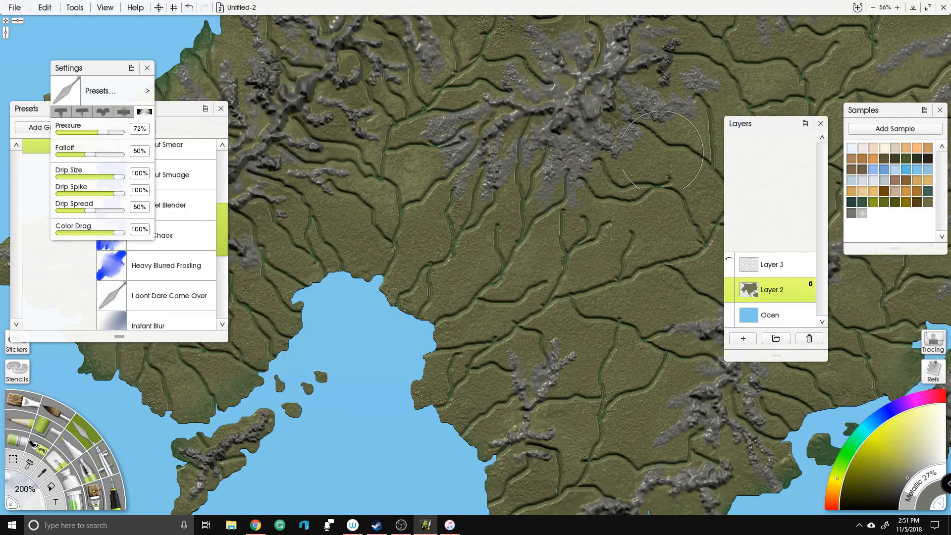
Step: Roughen the mountains on the southwestern peninsula with overlapping palette knife strokes
{"action": "left_click_drag", "start_coordinate": [537, 104], "coordinate": [830, 277]}
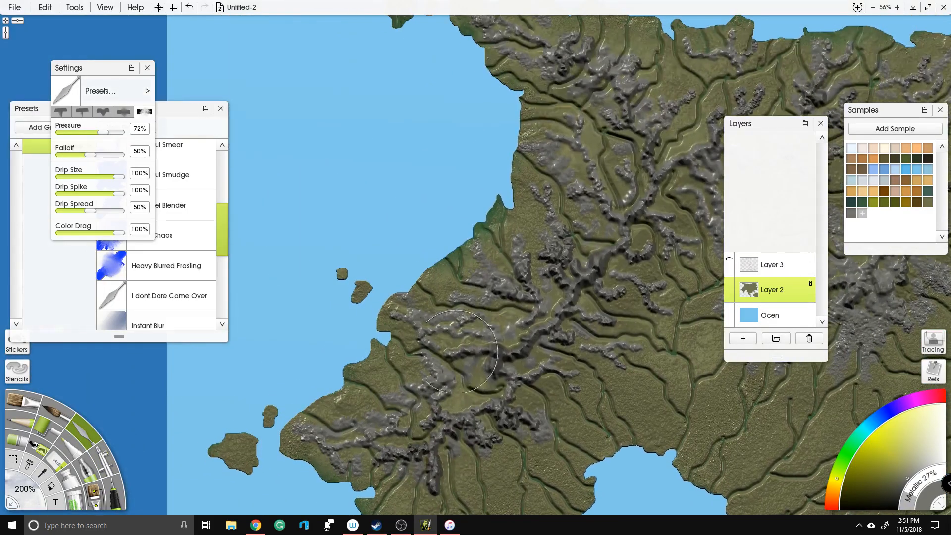
{"action": "scroll", "coordinate": [460, 352], "scroll_direction": "up", "scroll_amount": 3}
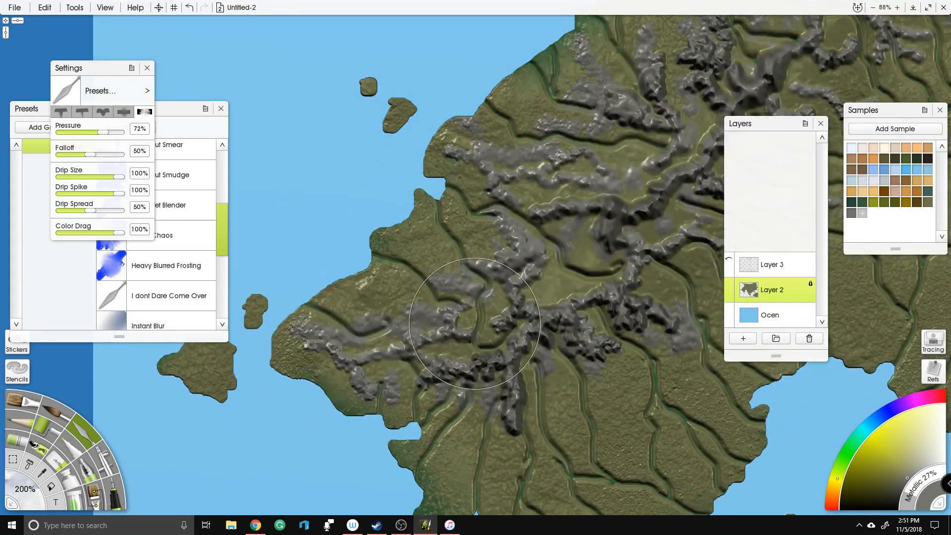
{"action": "scroll", "coordinate": [474, 325], "scroll_direction": "up", "scroll_amount": 1}
{"action": "left_click_drag", "start_coordinate": [508, 325], "coordinate": [497, 297]}
{"action": "mouse_move", "coordinate": [485, 253]}
{"action": "left_mouse_down"}
{"action": "mouse_move", "coordinate": [505, 237]}
{"action": "mouse_move", "coordinate": [526, 247]}
{"action": "mouse_move", "coordinate": [574, 292]}
{"action": "mouse_move", "coordinate": [560, 297]}
{"action": "mouse_move", "coordinate": [571, 247]}
{"action": "mouse_move", "coordinate": [533, 205]}
{"action": "mouse_move", "coordinate": [607, 221]}
{"action": "mouse_move", "coordinate": [623, 269]}
{"action": "mouse_move", "coordinate": [643, 271]}
{"action": "left_mouse_up"}
{"action": "left_click_drag", "start_coordinate": [419, 311], "coordinate": [518, 231]}
{"action": "mouse_move", "coordinate": [579, 286]}
{"action": "left_mouse_down"}
{"action": "mouse_move", "coordinate": [603, 275]}
{"action": "mouse_move", "coordinate": [573, 251]}
{"action": "mouse_move", "coordinate": [485, 217]}
{"action": "mouse_move", "coordinate": [459, 233]}
{"action": "mouse_move", "coordinate": [460, 269]}
{"action": "mouse_move", "coordinate": [403, 276]}
{"action": "mouse_move", "coordinate": [455, 316]}
{"action": "mouse_move", "coordinate": [498, 323]}
{"action": "mouse_move", "coordinate": [506, 348]}
{"action": "mouse_move", "coordinate": [596, 343]}
{"action": "mouse_move", "coordinate": [659, 313]}
{"action": "mouse_move", "coordinate": [650, 306]}
{"action": "mouse_move", "coordinate": [638, 344]}
{"action": "mouse_move", "coordinate": [646, 391]}
{"action": "mouse_move", "coordinate": [612, 435]}
{"action": "left_mouse_up"}
{"action": "mouse_move", "coordinate": [664, 341]}
{"action": "left_mouse_down"}
{"action": "mouse_move", "coordinate": [489, 350]}
{"action": "mouse_move", "coordinate": [573, 332]}
{"action": "mouse_move", "coordinate": [566, 262]}
{"action": "mouse_move", "coordinate": [637, 233]}
{"action": "mouse_move", "coordinate": [611, 208]}
{"action": "left_mouse_up"}
Step: Extend the chaotic rock texture northeast from the southwestern peninsula into the start of the western range
{"action": "scroll", "coordinate": [515, 208], "scroll_direction": "down", "scroll_amount": 5}
{"action": "scroll", "coordinate": [530, 213], "scroll_direction": "up", "scroll_amount": 4}
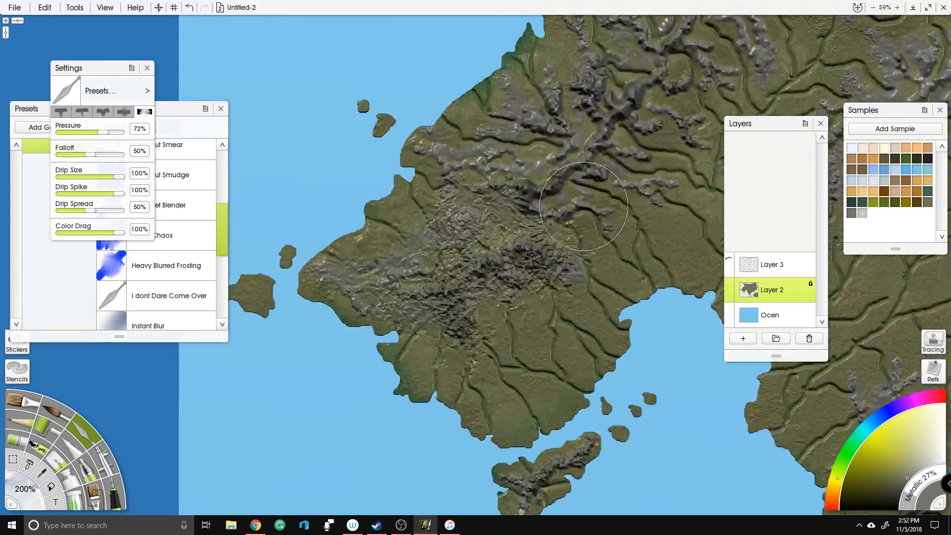
{"action": "mouse_move", "coordinate": [538, 212]}
{"action": "left_mouse_down"}
{"action": "mouse_move", "coordinate": [462, 279]}
{"action": "mouse_move", "coordinate": [459, 352]}
{"action": "mouse_move", "coordinate": [391, 381]}
{"action": "mouse_move", "coordinate": [467, 296]}
{"action": "mouse_move", "coordinate": [557, 246]}
{"action": "mouse_move", "coordinate": [480, 315]}
{"action": "mouse_move", "coordinate": [587, 234]}
{"action": "mouse_move", "coordinate": [644, 273]}
{"action": "left_mouse_up"}
{"action": "mouse_move", "coordinate": [514, 188]}
{"action": "left_mouse_down"}
{"action": "mouse_move", "coordinate": [554, 267]}
{"action": "mouse_move", "coordinate": [501, 226]}
{"action": "mouse_move", "coordinate": [359, 236]}
{"action": "mouse_move", "coordinate": [347, 282]}
{"action": "mouse_move", "coordinate": [491, 307]}
{"action": "mouse_move", "coordinate": [546, 267]}
{"action": "mouse_move", "coordinate": [570, 297]}
{"action": "mouse_move", "coordinate": [624, 241]}
{"action": "mouse_move", "coordinate": [494, 346]}
{"action": "left_mouse_up"}
{"action": "scroll", "coordinate": [477, 297], "scroll_direction": "down", "scroll_amount": 4}
{"action": "scroll", "coordinate": [506, 292], "scroll_direction": "up", "scroll_amount": 5}
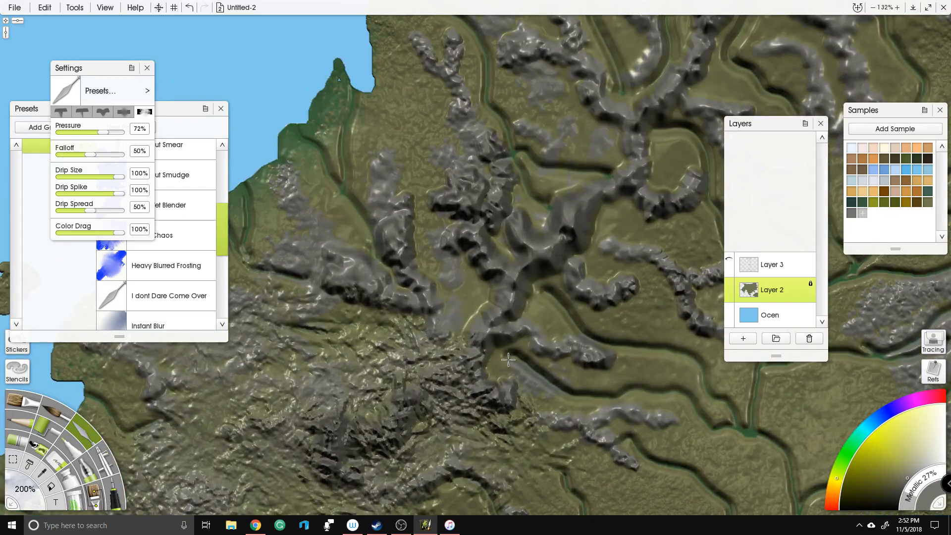
{"action": "mouse_move", "coordinate": [543, 318]}
{"action": "left_mouse_down"}
{"action": "mouse_move", "coordinate": [474, 293]}
{"action": "mouse_move", "coordinate": [575, 186]}
{"action": "mouse_move", "coordinate": [581, 207]}
{"action": "mouse_move", "coordinate": [488, 336]}
{"action": "mouse_move", "coordinate": [485, 295]}
{"action": "mouse_move", "coordinate": [491, 320]}
{"action": "mouse_move", "coordinate": [521, 279]}
{"action": "left_mouse_up"}
{"action": "key", "text": "ctrl+z"}
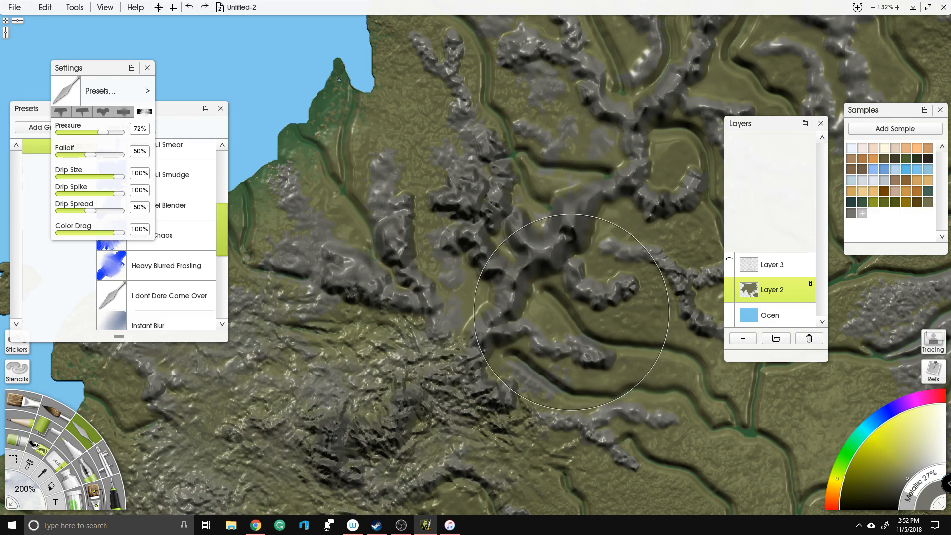
{"action": "key", "text": "ctrl+y"}
Step: Roughen the main ridge of the western range and the valleys beside it with the knife
{"action": "mouse_move", "coordinate": [556, 312]}
{"action": "left_mouse_down"}
{"action": "mouse_move", "coordinate": [448, 301]}
{"action": "mouse_move", "coordinate": [500, 346]}
{"action": "mouse_move", "coordinate": [500, 233]}
{"action": "mouse_move", "coordinate": [521, 218]}
{"action": "mouse_move", "coordinate": [560, 148]}
{"action": "mouse_move", "coordinate": [632, 213]}
{"action": "mouse_move", "coordinate": [616, 235]}
{"action": "left_mouse_up"}
{"action": "mouse_move", "coordinate": [616, 235]}
{"action": "left_mouse_down"}
{"action": "mouse_move", "coordinate": [593, 258]}
{"action": "mouse_move", "coordinate": [605, 234]}
{"action": "left_mouse_up"}
{"action": "mouse_move", "coordinate": [597, 213]}
{"action": "left_mouse_down"}
{"action": "mouse_move", "coordinate": [462, 306]}
{"action": "mouse_move", "coordinate": [453, 325]}
{"action": "left_mouse_up"}
{"action": "mouse_move", "coordinate": [446, 243]}
{"action": "left_mouse_down"}
{"action": "mouse_move", "coordinate": [505, 221]}
{"action": "mouse_move", "coordinate": [535, 246]}
{"action": "mouse_move", "coordinate": [555, 205]}
{"action": "left_mouse_up"}
{"action": "mouse_move", "coordinate": [546, 204]}
{"action": "left_mouse_down"}
{"action": "mouse_move", "coordinate": [540, 269]}
{"action": "mouse_move", "coordinate": [479, 245]}
{"action": "left_mouse_up"}
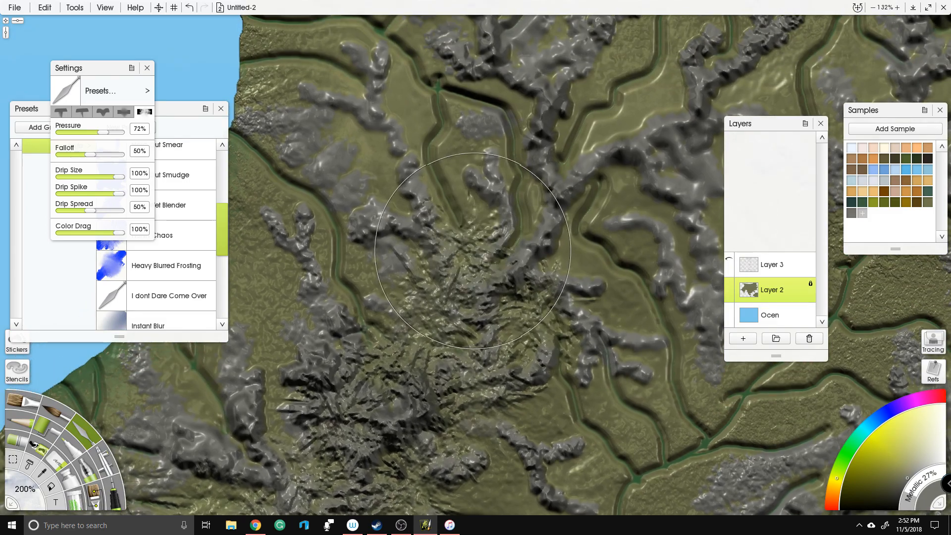
{"action": "left_click_drag", "start_coordinate": [575, 248], "coordinate": [596, 223]}
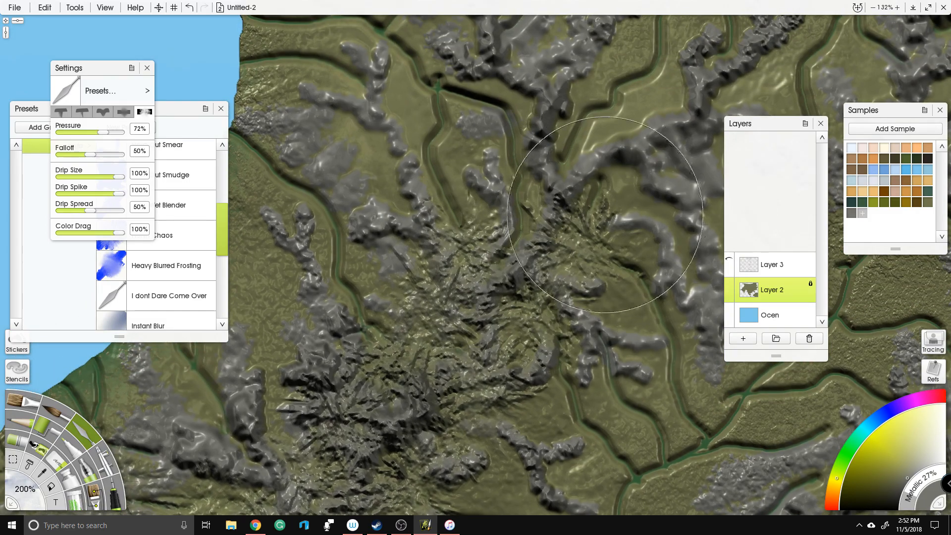
{"action": "left_click_drag", "start_coordinate": [599, 191], "coordinate": [498, 315]}
{"action": "mouse_move", "coordinate": [537, 247]}
{"action": "left_mouse_down"}
{"action": "mouse_move", "coordinate": [523, 239]}
{"action": "mouse_move", "coordinate": [560, 215]}
{"action": "left_mouse_up"}
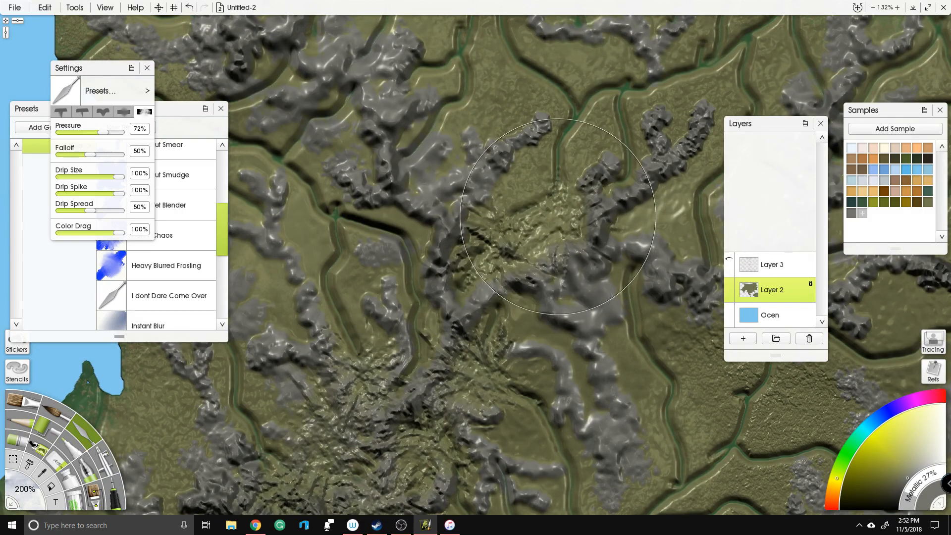
Step: Apply the chaotic knife texture to the northwestern mountains up towards the continent's northwest corner
{"action": "left_click_drag", "start_coordinate": [413, 258], "coordinate": [360, 226]}
{"action": "left_click_drag", "start_coordinate": [336, 188], "coordinate": [401, 281]}
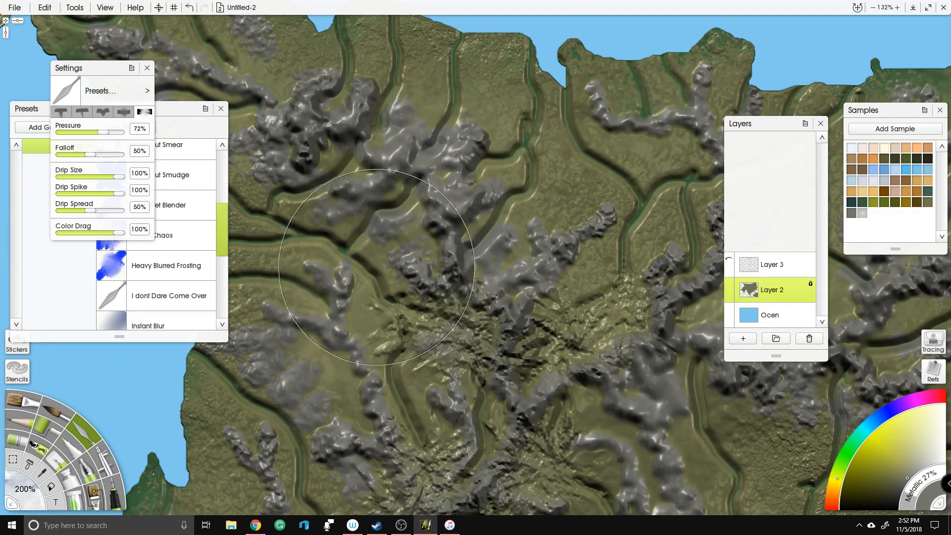
{"action": "left_click_drag", "start_coordinate": [397, 239], "coordinate": [411, 232]}
{"action": "mouse_move", "coordinate": [362, 203]}
{"action": "left_mouse_down"}
{"action": "mouse_move", "coordinate": [340, 181]}
{"action": "mouse_move", "coordinate": [332, 151]}
{"action": "left_mouse_up"}
{"action": "mouse_move", "coordinate": [292, 106]}
{"action": "left_mouse_down"}
{"action": "mouse_move", "coordinate": [401, 210]}
{"action": "mouse_move", "coordinate": [335, 213]}
{"action": "mouse_move", "coordinate": [292, 201]}
{"action": "left_mouse_up"}
{"action": "left_click_drag", "start_coordinate": [366, 159], "coordinate": [452, 183]}
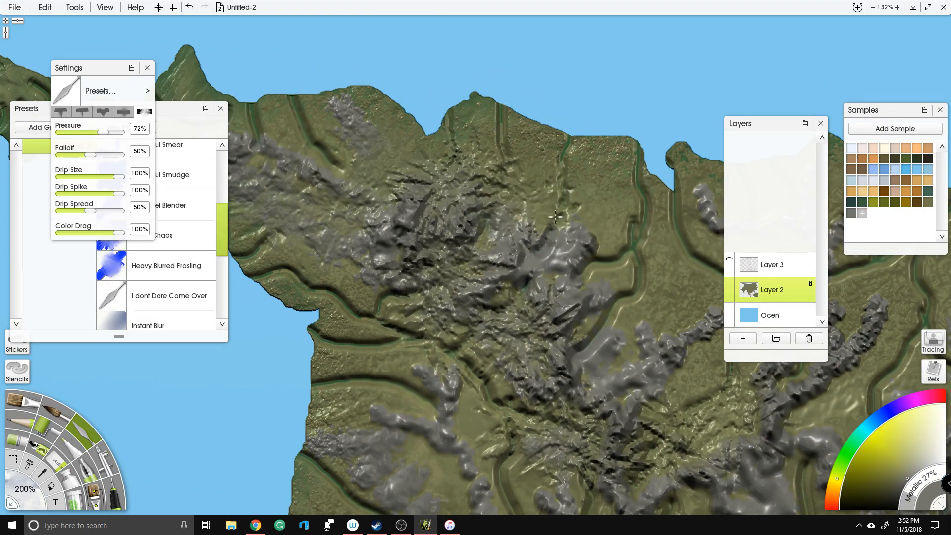
Step: Roughen the ridges branching eastward from the western range towards the northern interior
{"action": "scroll", "coordinate": [613, 261], "scroll_direction": "down", "scroll_amount": 5}
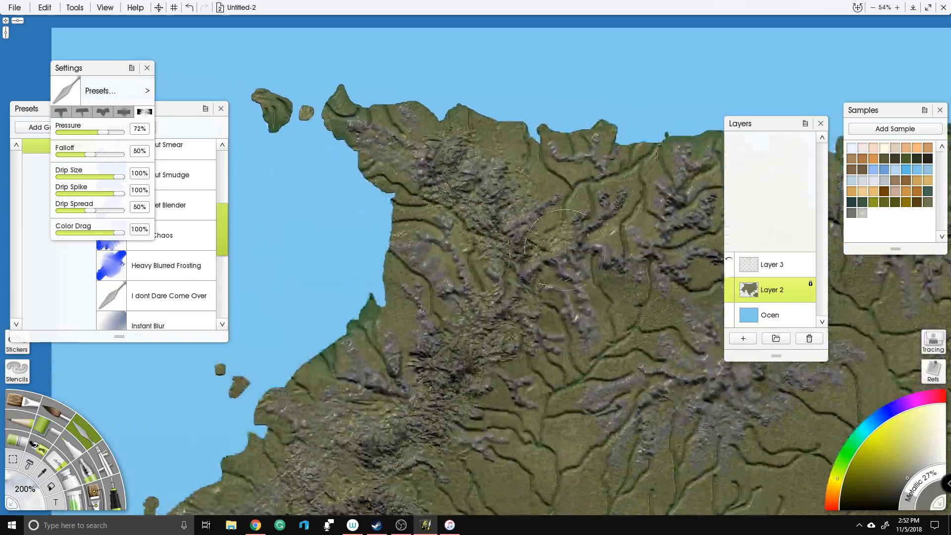
{"action": "scroll", "coordinate": [565, 249], "scroll_direction": "up", "scroll_amount": 4}
{"action": "left_click_drag", "start_coordinate": [608, 338], "coordinate": [423, 274]}
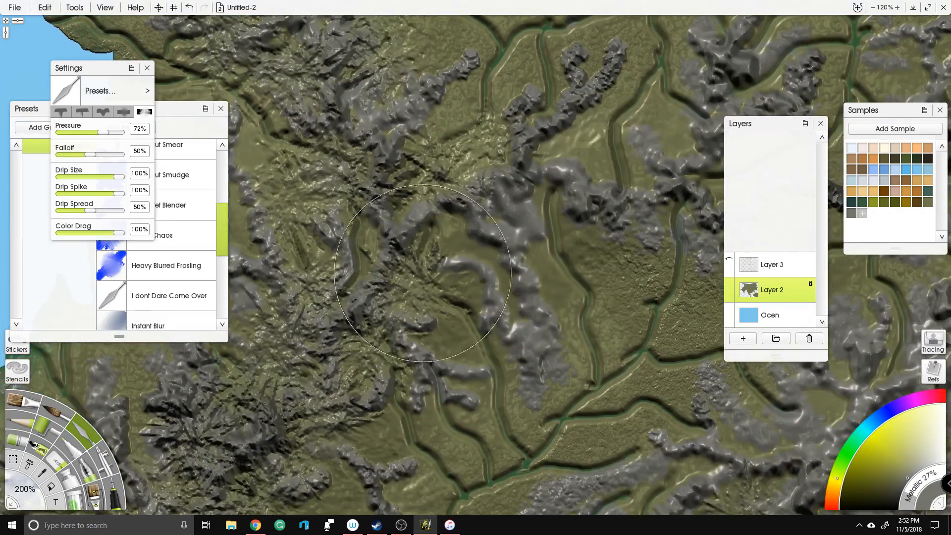
{"action": "left_click_drag", "start_coordinate": [572, 275], "coordinate": [548, 225]}
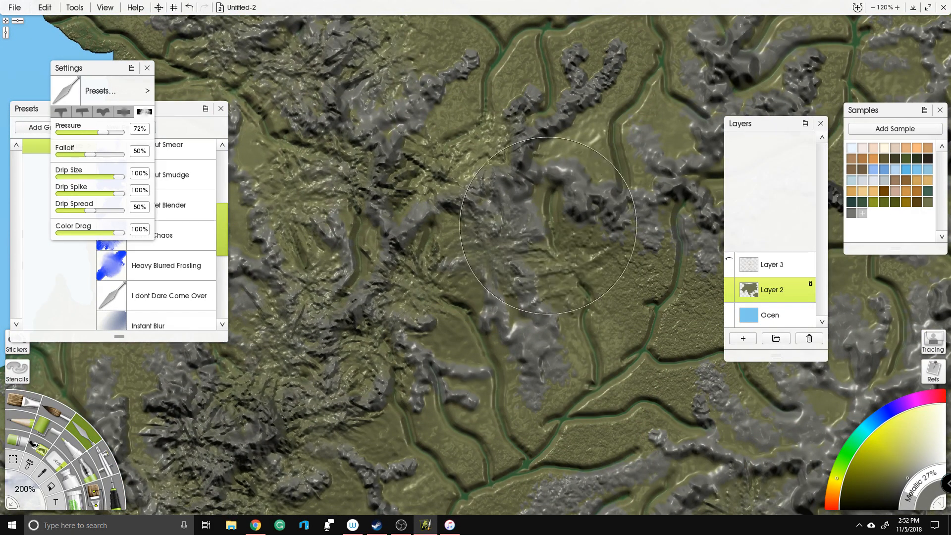
{"action": "mouse_move", "coordinate": [578, 147]}
{"action": "left_mouse_down"}
{"action": "mouse_move", "coordinate": [636, 84]}
{"action": "mouse_move", "coordinate": [606, 165]}
{"action": "left_mouse_up"}
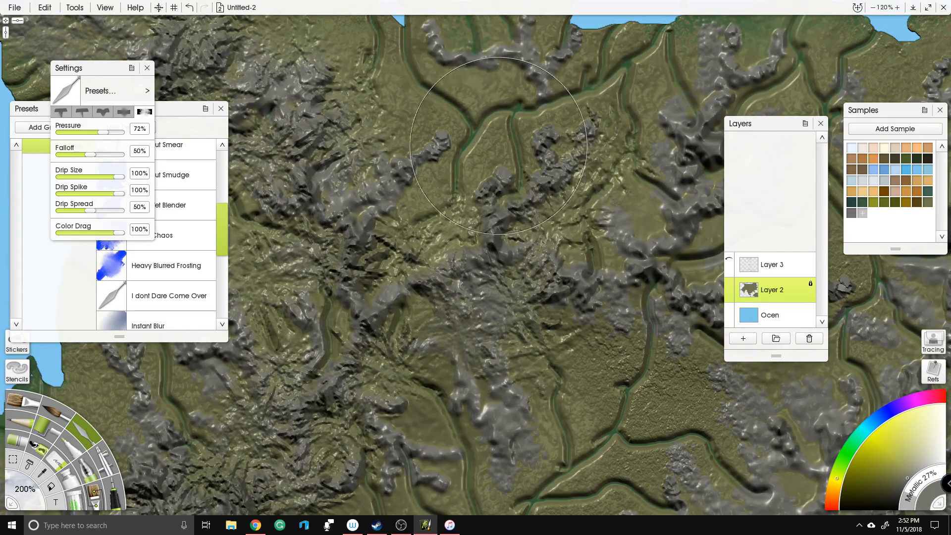
{"action": "mouse_move", "coordinate": [477, 176]}
{"action": "left_mouse_down"}
{"action": "mouse_move", "coordinate": [473, 99]}
{"action": "mouse_move", "coordinate": [582, 36]}
{"action": "left_mouse_up"}
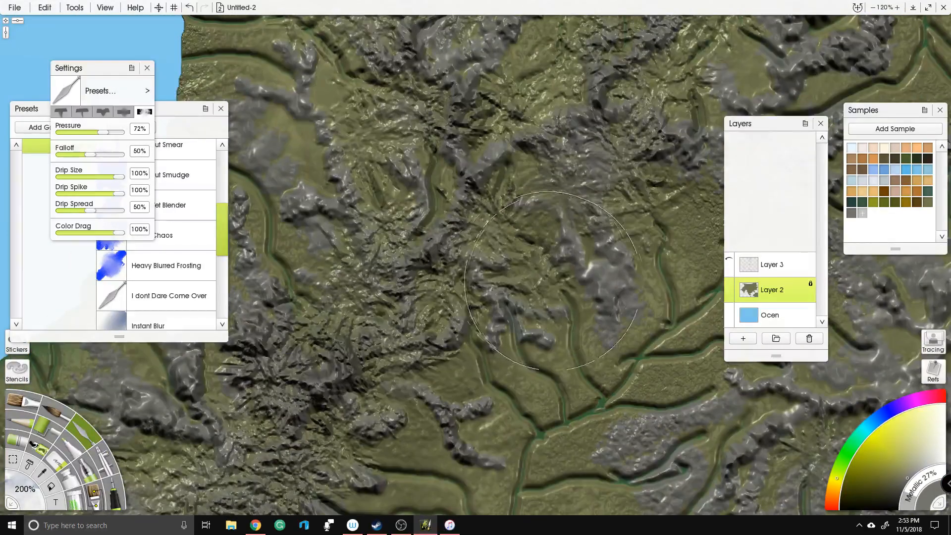
Step: Texture the mountain clusters south of the middle of the northern coast with the knife
{"action": "left_click_drag", "start_coordinate": [723, 208], "coordinate": [441, 320]}
{"action": "mouse_move", "coordinate": [591, 206]}
{"action": "left_mouse_down"}
{"action": "mouse_move", "coordinate": [615, 119]}
{"action": "mouse_move", "coordinate": [464, 184]}
{"action": "mouse_move", "coordinate": [462, 166]}
{"action": "mouse_move", "coordinate": [386, 296]}
{"action": "mouse_move", "coordinate": [419, 270]}
{"action": "mouse_move", "coordinate": [466, 196]}
{"action": "mouse_move", "coordinate": [480, 154]}
{"action": "left_mouse_up"}
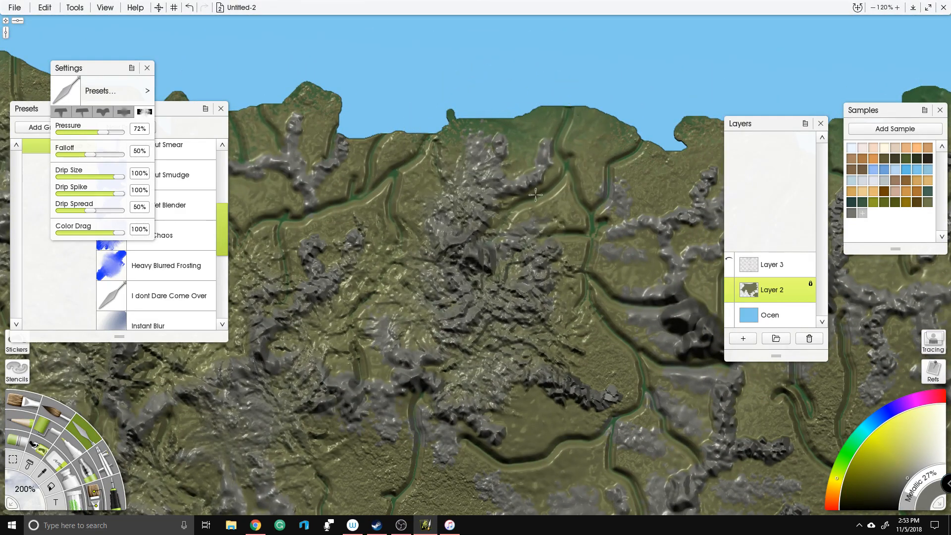
{"action": "left_click_drag", "start_coordinate": [540, 191], "coordinate": [585, 132]}
{"action": "left_click_drag", "start_coordinate": [669, 257], "coordinate": [407, 182]}
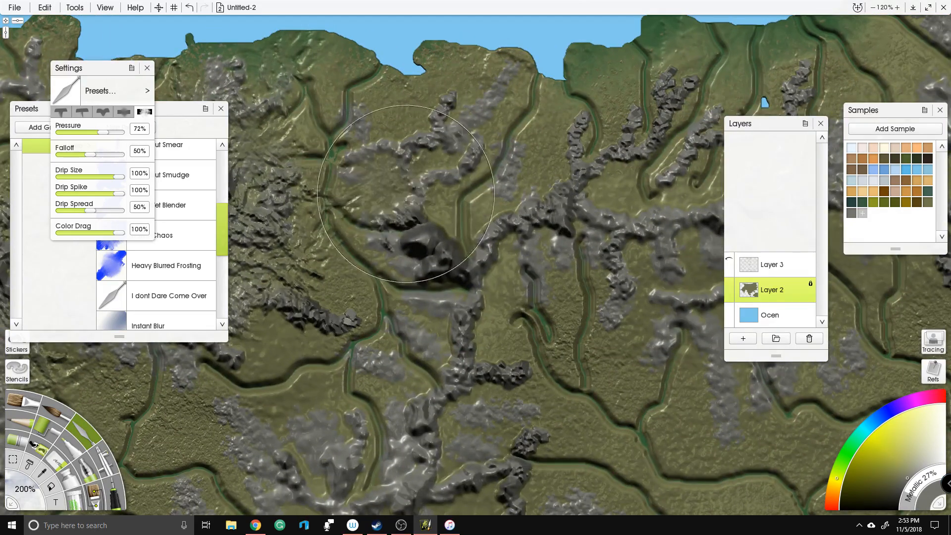
{"action": "mouse_move", "coordinate": [461, 217]}
{"action": "left_mouse_down"}
{"action": "mouse_move", "coordinate": [436, 243]}
{"action": "mouse_move", "coordinate": [489, 277]}
{"action": "left_mouse_up"}
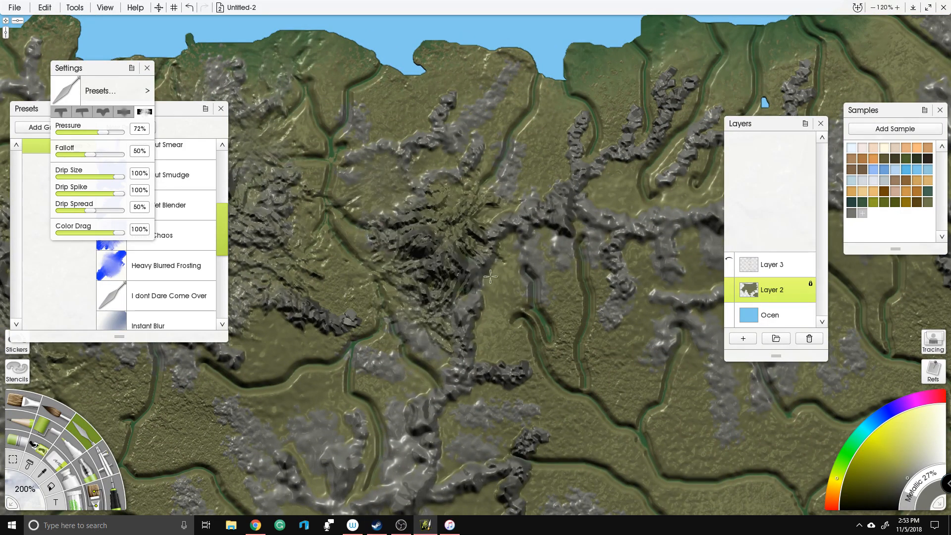
Step: Roughen the centre and arms of the star-shaped range in the middle of the continent
{"action": "scroll", "coordinate": [545, 180], "scroll_direction": "down", "scroll_amount": 3}
{"action": "left_click_drag", "start_coordinate": [441, 386], "coordinate": [547, 260]}
{"action": "scroll", "coordinate": [547, 261], "scroll_direction": "up", "scroll_amount": 2}
{"action": "scroll", "coordinate": [547, 260], "scroll_direction": "up", "scroll_amount": 1}
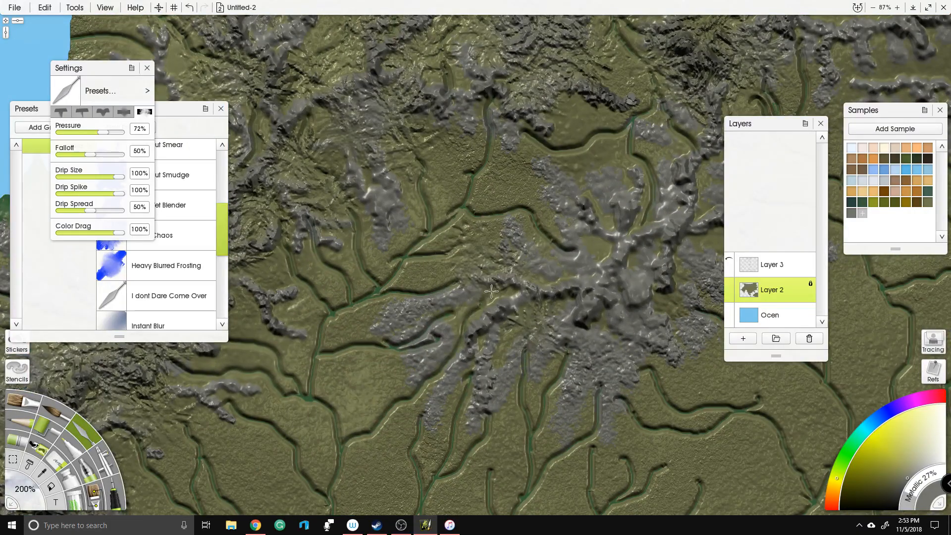
{"action": "left_click_drag", "start_coordinate": [491, 291], "coordinate": [549, 305]}
{"action": "mouse_move", "coordinate": [608, 331]}
{"action": "left_mouse_down"}
{"action": "mouse_move", "coordinate": [588, 292]}
{"action": "mouse_move", "coordinate": [570, 282]}
{"action": "mouse_move", "coordinate": [603, 255]}
{"action": "mouse_move", "coordinate": [607, 211]}
{"action": "mouse_move", "coordinate": [646, 205]}
{"action": "mouse_move", "coordinate": [668, 173]}
{"action": "left_mouse_up"}
{"action": "mouse_move", "coordinate": [669, 173]}
{"action": "left_mouse_down"}
{"action": "mouse_move", "coordinate": [509, 198]}
{"action": "mouse_move", "coordinate": [567, 181]}
{"action": "mouse_move", "coordinate": [560, 253]}
{"action": "left_mouse_up"}
{"action": "mouse_move", "coordinate": [560, 254]}
{"action": "left_mouse_down"}
{"action": "mouse_move", "coordinate": [545, 188]}
{"action": "mouse_move", "coordinate": [548, 229]}
{"action": "left_mouse_up"}
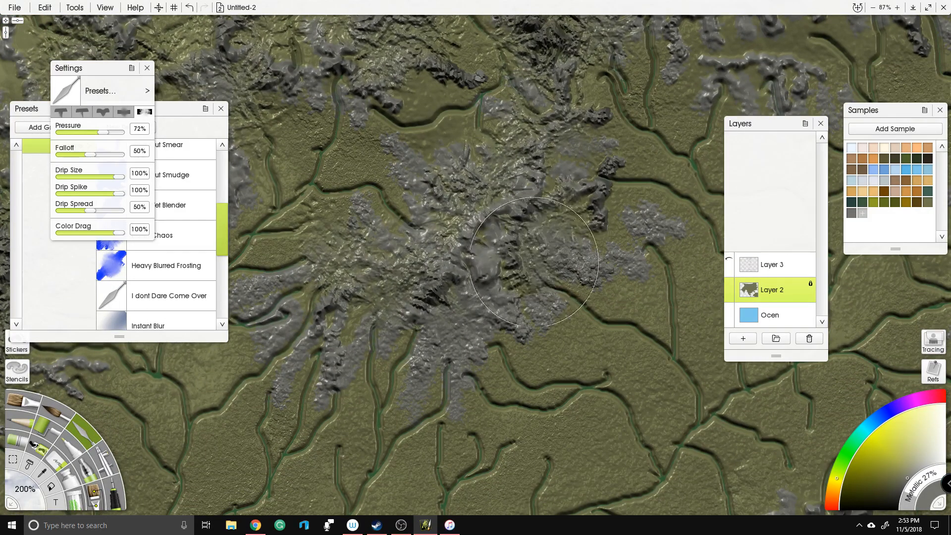
{"action": "left_click_drag", "start_coordinate": [446, 304], "coordinate": [500, 347]}
Step: Roughen the ridges along the northern coast and continue the texture into the northeastern range
{"action": "scroll", "coordinate": [473, 263], "scroll_direction": "down", "scroll_amount": 6}
{"action": "mouse_move", "coordinate": [555, 322]}
{"action": "left_mouse_down"}
{"action": "mouse_move", "coordinate": [627, 355]}
{"action": "mouse_move", "coordinate": [512, 418]}
{"action": "left_mouse_up"}
{"action": "scroll", "coordinate": [481, 249], "scroll_direction": "up", "scroll_amount": 5}
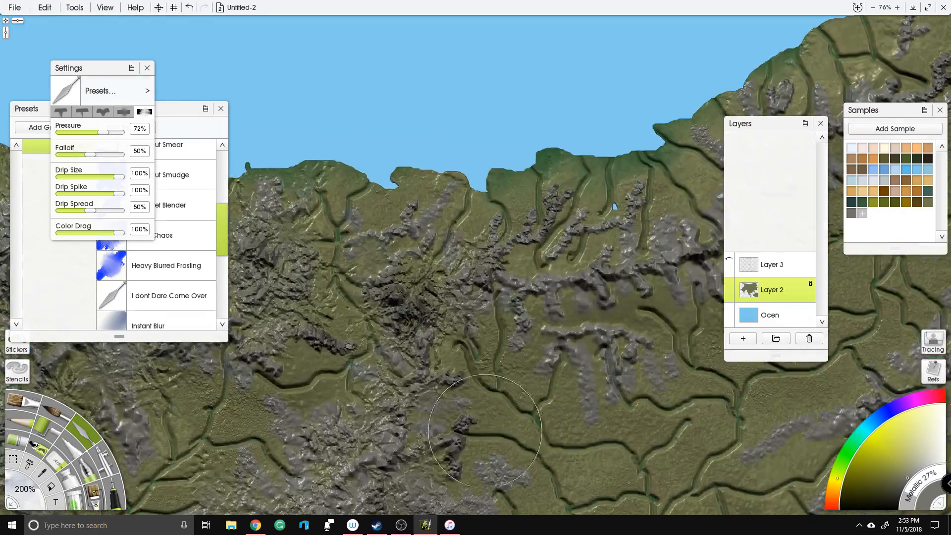
{"action": "mouse_move", "coordinate": [438, 241]}
{"action": "left_mouse_down"}
{"action": "mouse_move", "coordinate": [401, 242]}
{"action": "mouse_move", "coordinate": [392, 215]}
{"action": "left_mouse_up"}
{"action": "mouse_move", "coordinate": [505, 240]}
{"action": "left_mouse_down"}
{"action": "mouse_move", "coordinate": [426, 230]}
{"action": "mouse_move", "coordinate": [515, 184]}
{"action": "mouse_move", "coordinate": [540, 208]}
{"action": "mouse_move", "coordinate": [501, 240]}
{"action": "left_mouse_up"}
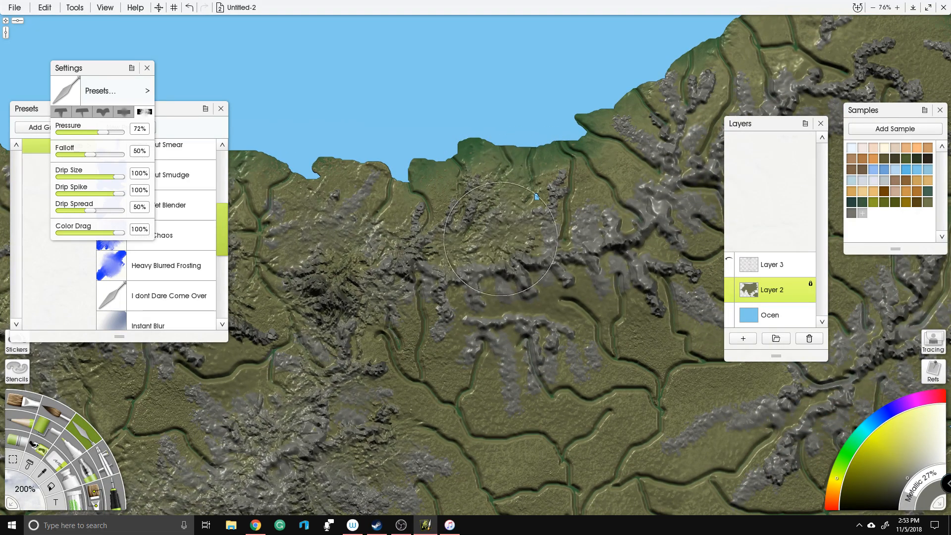
{"action": "mouse_move", "coordinate": [498, 295]}
{"action": "left_mouse_down"}
{"action": "mouse_move", "coordinate": [447, 304]}
{"action": "mouse_move", "coordinate": [462, 302]}
{"action": "mouse_move", "coordinate": [443, 355]}
{"action": "mouse_move", "coordinate": [547, 276]}
{"action": "mouse_move", "coordinate": [577, 277]}
{"action": "mouse_move", "coordinate": [585, 236]}
{"action": "mouse_move", "coordinate": [604, 220]}
{"action": "mouse_move", "coordinate": [624, 218]}
{"action": "mouse_move", "coordinate": [629, 232]}
{"action": "mouse_move", "coordinate": [598, 254]}
{"action": "mouse_move", "coordinate": [595, 235]}
{"action": "mouse_move", "coordinate": [577, 249]}
{"action": "mouse_move", "coordinate": [553, 277]}
{"action": "mouse_move", "coordinate": [562, 297]}
{"action": "mouse_move", "coordinate": [589, 318]}
{"action": "mouse_move", "coordinate": [616, 284]}
{"action": "mouse_move", "coordinate": [643, 271]}
{"action": "mouse_move", "coordinate": [582, 315]}
{"action": "mouse_move", "coordinate": [577, 289]}
{"action": "mouse_move", "coordinate": [479, 186]}
{"action": "mouse_move", "coordinate": [511, 155]}
{"action": "mouse_move", "coordinate": [554, 156]}
{"action": "left_mouse_up"}
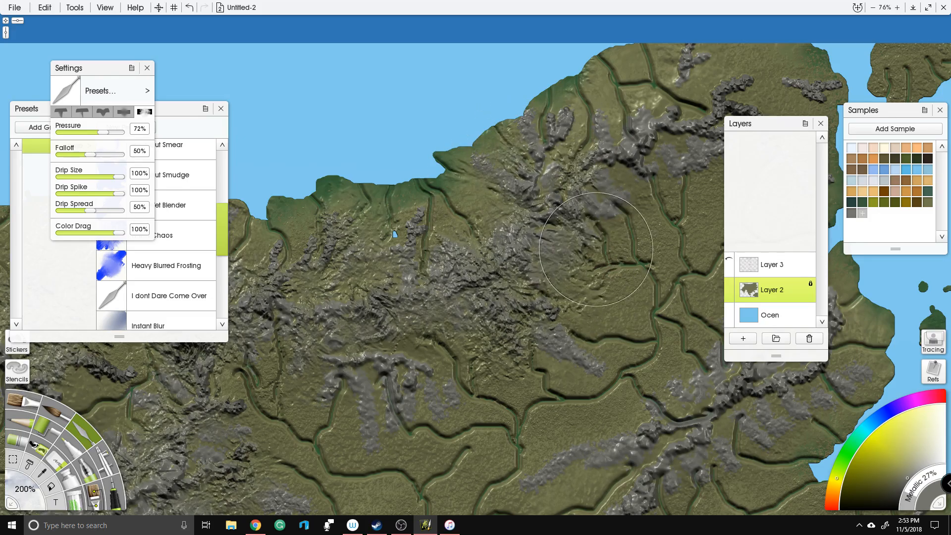
Step: Roughen the ridges of the northeastern range and carry the texture along its branches towards the northeastern corner
{"action": "mouse_move", "coordinate": [602, 183]}
{"action": "left_mouse_down"}
{"action": "mouse_move", "coordinate": [623, 150]}
{"action": "mouse_move", "coordinate": [615, 129]}
{"action": "mouse_move", "coordinate": [580, 140]}
{"action": "mouse_move", "coordinate": [557, 108]}
{"action": "left_mouse_up"}
{"action": "left_click_drag", "start_coordinate": [593, 144], "coordinate": [520, 187]}
{"action": "left_click_drag", "start_coordinate": [493, 232], "coordinate": [575, 202]}
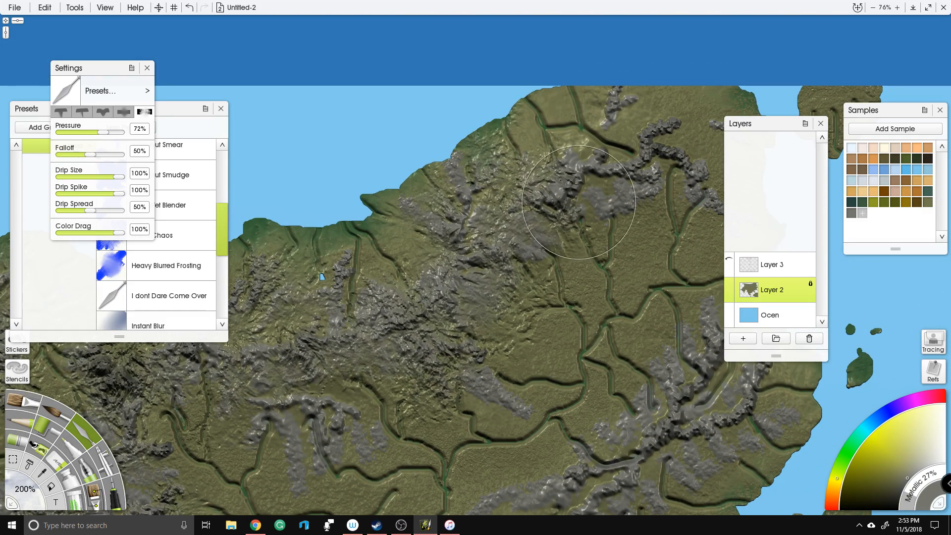
{"action": "left_click_drag", "start_coordinate": [628, 184], "coordinate": [662, 164]}
{"action": "left_click_drag", "start_coordinate": [686, 134], "coordinate": [668, 122]}
{"action": "mouse_move", "coordinate": [667, 122]}
{"action": "left_mouse_down"}
{"action": "mouse_move", "coordinate": [560, 167]}
{"action": "mouse_move", "coordinate": [495, 160]}
{"action": "mouse_move", "coordinate": [540, 22]}
{"action": "left_mouse_up"}
Step: Texture the southern mountain range, the small cluster west of it and the ridges along the southern coast
{"action": "scroll", "coordinate": [475, 268], "scroll_direction": "down", "scroll_amount": 2}
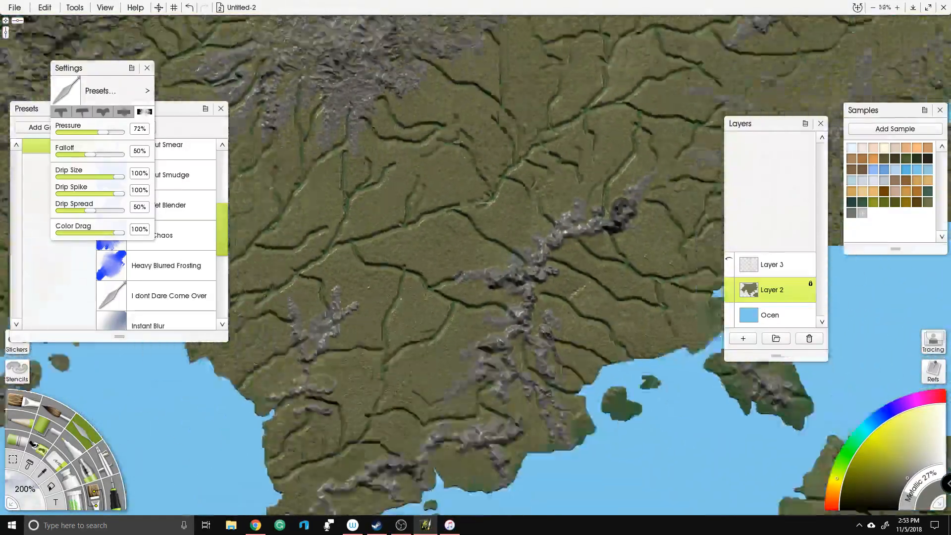
{"action": "left_click_drag", "start_coordinate": [322, 322], "coordinate": [605, 256]}
{"action": "scroll", "coordinate": [573, 322], "scroll_direction": "up", "scroll_amount": 2}
{"action": "mouse_move", "coordinate": [584, 322]}
{"action": "left_mouse_down"}
{"action": "mouse_move", "coordinate": [536, 330]}
{"action": "mouse_move", "coordinate": [530, 285]}
{"action": "mouse_move", "coordinate": [538, 237]}
{"action": "mouse_move", "coordinate": [569, 254]}
{"action": "mouse_move", "coordinate": [577, 232]}
{"action": "mouse_move", "coordinate": [599, 218]}
{"action": "mouse_move", "coordinate": [612, 291]}
{"action": "mouse_move", "coordinate": [574, 317]}
{"action": "mouse_move", "coordinate": [559, 379]}
{"action": "mouse_move", "coordinate": [538, 377]}
{"action": "mouse_move", "coordinate": [576, 385]}
{"action": "mouse_move", "coordinate": [556, 281]}
{"action": "left_mouse_up"}
{"action": "mouse_move", "coordinate": [567, 338]}
{"action": "left_mouse_down"}
{"action": "mouse_move", "coordinate": [542, 380]}
{"action": "mouse_move", "coordinate": [551, 420]}
{"action": "left_mouse_up"}
{"action": "mouse_move", "coordinate": [606, 380]}
{"action": "left_mouse_down"}
{"action": "mouse_move", "coordinate": [625, 375]}
{"action": "mouse_move", "coordinate": [602, 337]}
{"action": "mouse_move", "coordinate": [681, 289]}
{"action": "mouse_move", "coordinate": [622, 222]}
{"action": "left_mouse_up"}
{"action": "mouse_move", "coordinate": [623, 305]}
{"action": "left_mouse_down"}
{"action": "mouse_move", "coordinate": [619, 298]}
{"action": "mouse_move", "coordinate": [635, 305]}
{"action": "mouse_move", "coordinate": [612, 310]}
{"action": "mouse_move", "coordinate": [660, 273]}
{"action": "mouse_move", "coordinate": [693, 276]}
{"action": "mouse_move", "coordinate": [495, 323]}
{"action": "left_mouse_up"}
{"action": "mouse_move", "coordinate": [504, 282]}
{"action": "left_mouse_down"}
{"action": "mouse_move", "coordinate": [528, 321]}
{"action": "mouse_move", "coordinate": [553, 304]}
{"action": "mouse_move", "coordinate": [543, 269]}
{"action": "mouse_move", "coordinate": [467, 237]}
{"action": "mouse_move", "coordinate": [466, 215]}
{"action": "mouse_move", "coordinate": [506, 172]}
{"action": "mouse_move", "coordinate": [519, 179]}
{"action": "mouse_move", "coordinate": [520, 293]}
{"action": "mouse_move", "coordinate": [467, 274]}
{"action": "mouse_move", "coordinate": [484, 245]}
{"action": "mouse_move", "coordinate": [525, 238]}
{"action": "mouse_move", "coordinate": [557, 197]}
{"action": "mouse_move", "coordinate": [597, 221]}
{"action": "mouse_move", "coordinate": [576, 233]}
{"action": "mouse_move", "coordinate": [574, 263]}
{"action": "left_mouse_up"}
{"action": "mouse_move", "coordinate": [566, 335]}
{"action": "left_mouse_down"}
{"action": "mouse_move", "coordinate": [581, 357]}
{"action": "mouse_move", "coordinate": [547, 354]}
{"action": "mouse_move", "coordinate": [546, 374]}
{"action": "mouse_move", "coordinate": [565, 400]}
{"action": "left_mouse_up"}
{"action": "left_click_drag", "start_coordinate": [606, 305], "coordinate": [497, 428]}
{"action": "mouse_move", "coordinate": [573, 326]}
{"action": "left_mouse_down"}
{"action": "mouse_move", "coordinate": [584, 277]}
{"action": "mouse_move", "coordinate": [555, 278]}
{"action": "mouse_move", "coordinate": [507, 302]}
{"action": "mouse_move", "coordinate": [518, 335]}
{"action": "mouse_move", "coordinate": [569, 331]}
{"action": "left_mouse_up"}
Step: Texture the mountains on the island off the southeastern coast and on the separate southeastern landmass
{"action": "mouse_move", "coordinate": [676, 397]}
{"action": "left_mouse_down"}
{"action": "mouse_move", "coordinate": [632, 372]}
{"action": "mouse_move", "coordinate": [502, 256]}
{"action": "left_mouse_up"}
{"action": "mouse_move", "coordinate": [525, 301]}
{"action": "left_mouse_down"}
{"action": "mouse_move", "coordinate": [495, 358]}
{"action": "mouse_move", "coordinate": [577, 397]}
{"action": "mouse_move", "coordinate": [562, 356]}
{"action": "mouse_move", "coordinate": [569, 315]}
{"action": "left_mouse_up"}
{"action": "left_click_drag", "start_coordinate": [573, 431], "coordinate": [480, 134]}
{"action": "mouse_move", "coordinate": [586, 248]}
{"action": "left_mouse_down"}
{"action": "mouse_move", "coordinate": [674, 164]}
{"action": "mouse_move", "coordinate": [597, 332]}
{"action": "mouse_move", "coordinate": [543, 340]}
{"action": "mouse_move", "coordinate": [508, 369]}
{"action": "mouse_move", "coordinate": [584, 362]}
{"action": "mouse_move", "coordinate": [661, 318]}
{"action": "left_mouse_up"}
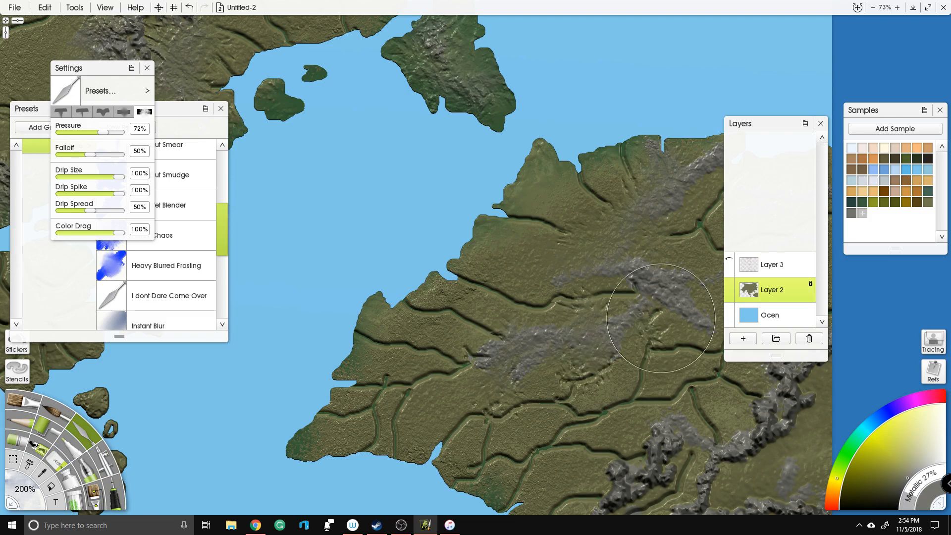
{"action": "left_click_drag", "start_coordinate": [563, 292], "coordinate": [359, 99]}
{"action": "mouse_move", "coordinate": [465, 210]}
{"action": "left_mouse_down"}
{"action": "mouse_move", "coordinate": [483, 245]}
{"action": "mouse_move", "coordinate": [515, 251]}
{"action": "mouse_move", "coordinate": [589, 144]}
{"action": "mouse_move", "coordinate": [628, 127]}
{"action": "mouse_move", "coordinate": [637, 223]}
{"action": "mouse_move", "coordinate": [531, 278]}
{"action": "mouse_move", "coordinate": [535, 294]}
{"action": "mouse_move", "coordinate": [570, 287]}
{"action": "mouse_move", "coordinate": [616, 340]}
{"action": "mouse_move", "coordinate": [559, 354]}
{"action": "mouse_move", "coordinate": [544, 368]}
{"action": "mouse_move", "coordinate": [475, 347]}
{"action": "mouse_move", "coordinate": [426, 376]}
{"action": "mouse_move", "coordinate": [373, 325]}
{"action": "mouse_move", "coordinate": [392, 285]}
{"action": "mouse_move", "coordinate": [453, 218]}
{"action": "mouse_move", "coordinate": [427, 312]}
{"action": "mouse_move", "coordinate": [445, 309]}
{"action": "mouse_move", "coordinate": [514, 215]}
{"action": "left_mouse_up"}
Step: Roughen the branching range near the eastern coast, from its main ridge out to its arms
{"action": "scroll", "coordinate": [476, 209], "scroll_direction": "down", "scroll_amount": 3}
{"action": "scroll", "coordinate": [476, 209], "scroll_direction": "up", "scroll_amount": 3}
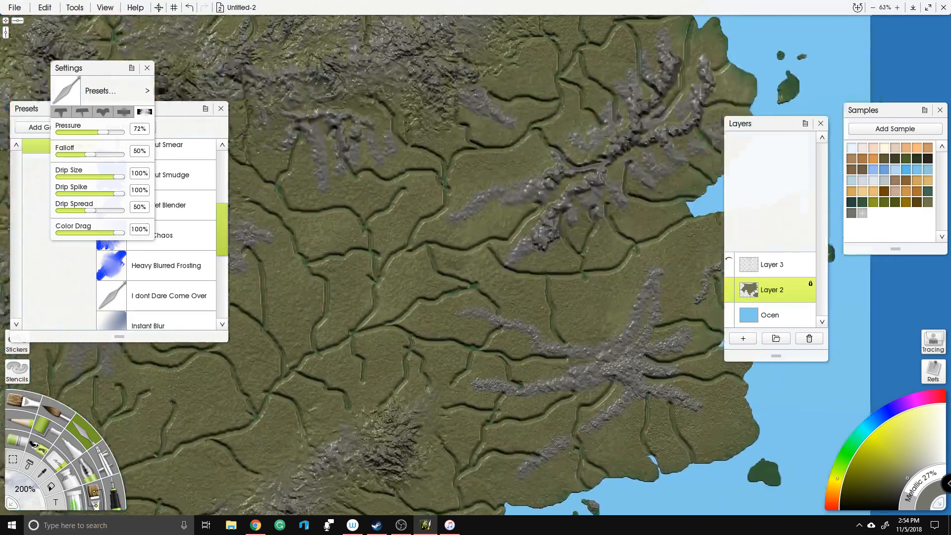
{"action": "left_click_drag", "start_coordinate": [476, 209], "coordinate": [152, 514]}
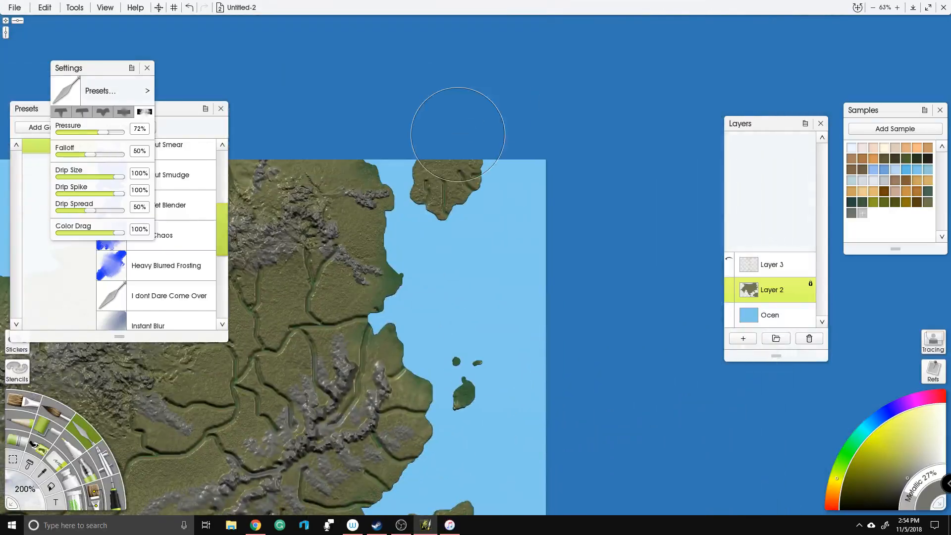
{"action": "left_click_drag", "start_coordinate": [257, 384], "coordinate": [496, 253]}
{"action": "mouse_move", "coordinate": [480, 216]}
{"action": "left_mouse_down"}
{"action": "mouse_move", "coordinate": [505, 233]}
{"action": "mouse_move", "coordinate": [535, 174]}
{"action": "mouse_move", "coordinate": [570, 164]}
{"action": "mouse_move", "coordinate": [547, 205]}
{"action": "mouse_move", "coordinate": [481, 273]}
{"action": "mouse_move", "coordinate": [466, 248]}
{"action": "mouse_move", "coordinate": [433, 270]}
{"action": "mouse_move", "coordinate": [431, 359]}
{"action": "mouse_move", "coordinate": [488, 359]}
{"action": "left_mouse_up"}
{"action": "left_click_drag", "start_coordinate": [583, 370], "coordinate": [709, 337]}
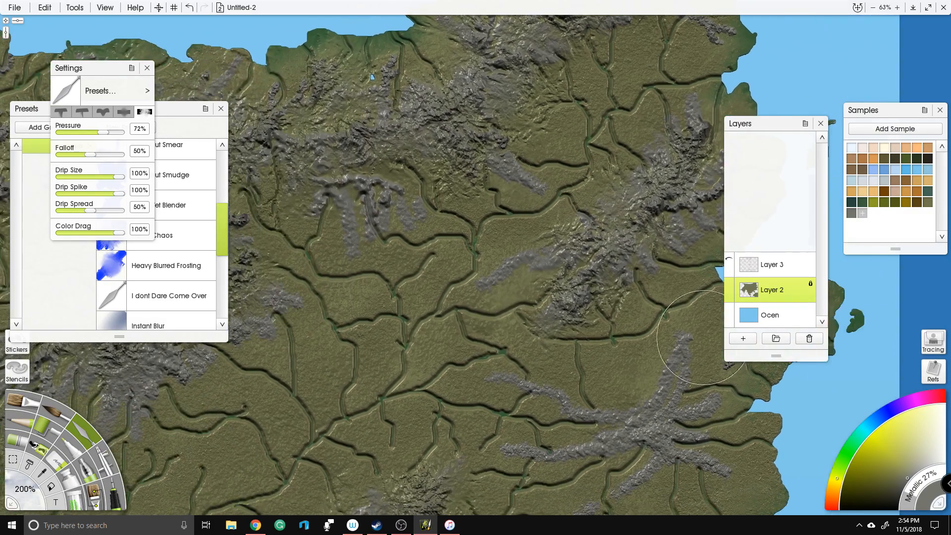
Step: Roughen the comb-shaped ridges in the northern interior, east of the central star-shaped range
{"action": "scroll", "coordinate": [612, 270], "scroll_direction": "down", "scroll_amount": 1}
{"action": "left_click_drag", "start_coordinate": [362, 290], "coordinate": [644, 280]}
{"action": "scroll", "coordinate": [624, 248], "scroll_direction": "up", "scroll_amount": 3}
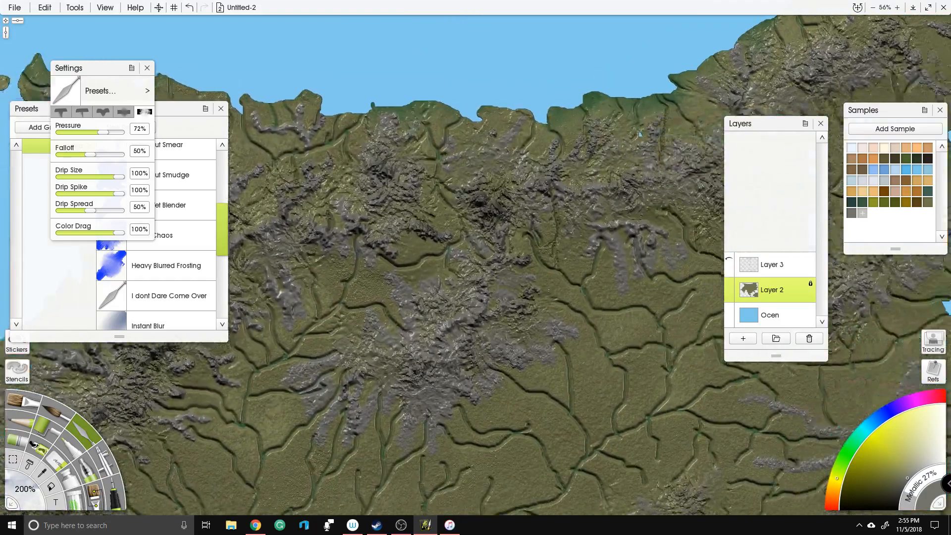
{"action": "left_click_drag", "start_coordinate": [694, 208], "coordinate": [604, 235]}
{"action": "mouse_move", "coordinate": [578, 201]}
{"action": "left_mouse_down"}
{"action": "mouse_move", "coordinate": [620, 223]}
{"action": "mouse_move", "coordinate": [591, 262]}
{"action": "left_mouse_up"}
{"action": "left_click_drag", "start_coordinate": [398, 218], "coordinate": [397, 248]}
{"action": "mouse_move", "coordinate": [541, 335]}
{"action": "left_mouse_down"}
{"action": "mouse_move", "coordinate": [314, 178]}
{"action": "mouse_move", "coordinate": [308, 195]}
{"action": "left_mouse_up"}
Step: Break up the remaining smooth arms of the eastern coastal range
{"action": "mouse_move", "coordinate": [415, 268]}
{"action": "left_mouse_down"}
{"action": "mouse_move", "coordinate": [387, 188]}
{"action": "mouse_move", "coordinate": [461, 101]}
{"action": "mouse_move", "coordinate": [552, 35]}
{"action": "left_mouse_up"}
{"action": "left_click_drag", "start_coordinate": [491, 80], "coordinate": [549, 239]}
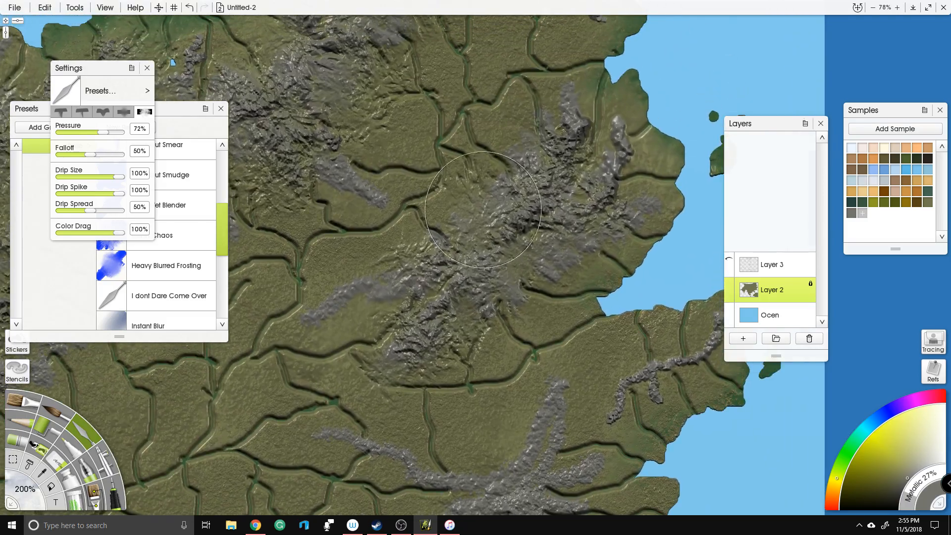
{"action": "scroll", "coordinate": [483, 210], "scroll_direction": "down", "scroll_amount": 3}
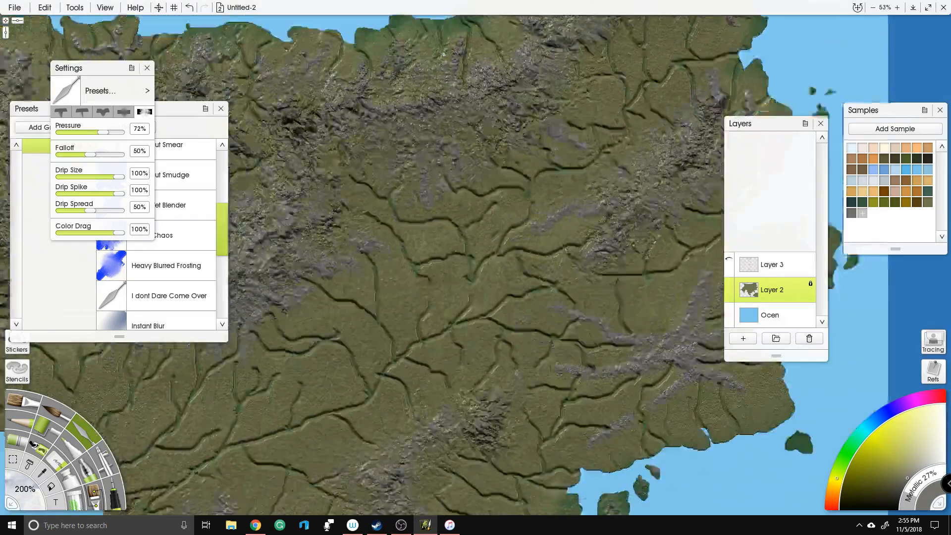
Step: Set the palette knife's tool size to 100% and its pressure to 100%
{"action": "left_click_drag", "start_coordinate": [237, 186], "coordinate": [549, 217]}
{"action": "scroll", "coordinate": [454, 208], "scroll_direction": "down", "scroll_amount": 2}
{"action": "scroll", "coordinate": [491, 208], "scroll_direction": "down", "scroll_amount": 3}
{"action": "scroll", "coordinate": [477, 220], "scroll_direction": "up", "scroll_amount": 3}
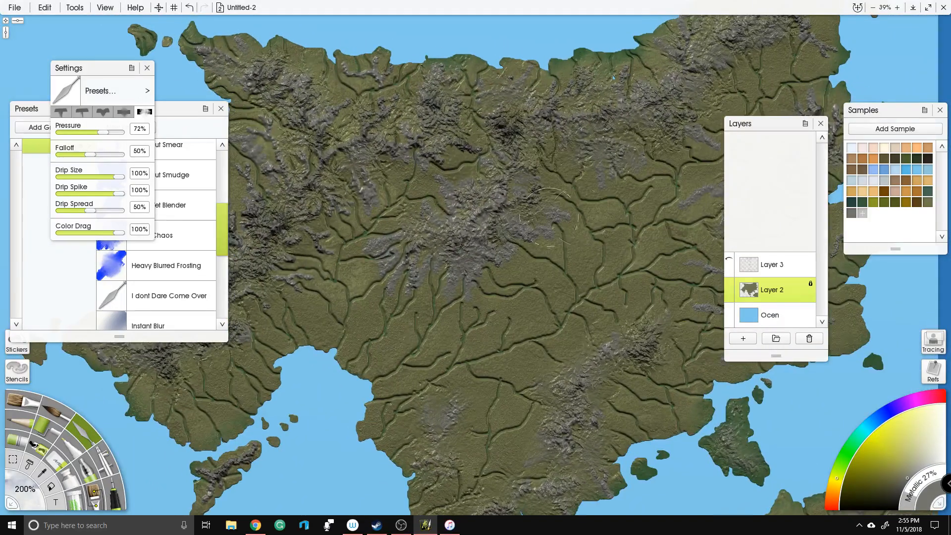
{"action": "scroll", "coordinate": [444, 251], "scroll_direction": "up", "scroll_amount": 4}
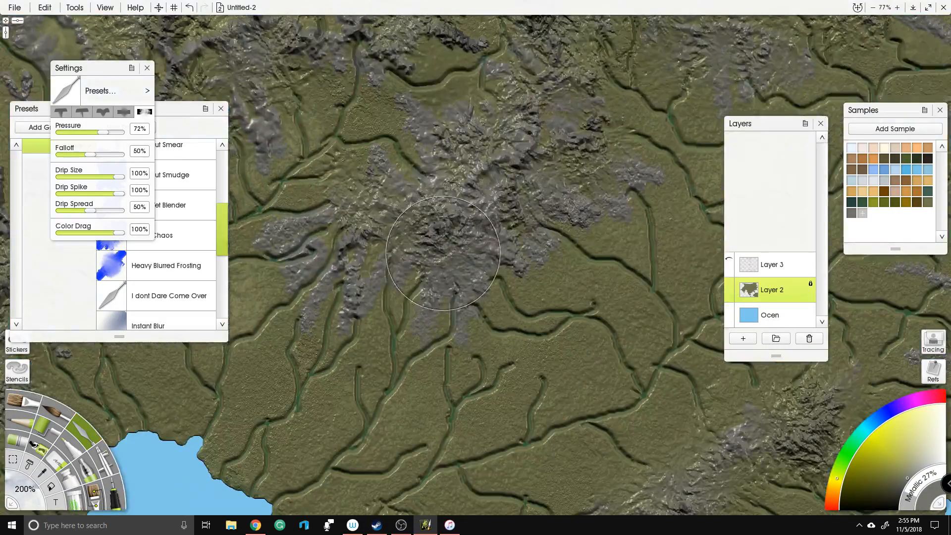
{"action": "scroll", "coordinate": [444, 251], "scroll_direction": "down", "scroll_amount": 1}
{"action": "left_click_drag", "start_coordinate": [444, 251], "coordinate": [601, 246]}
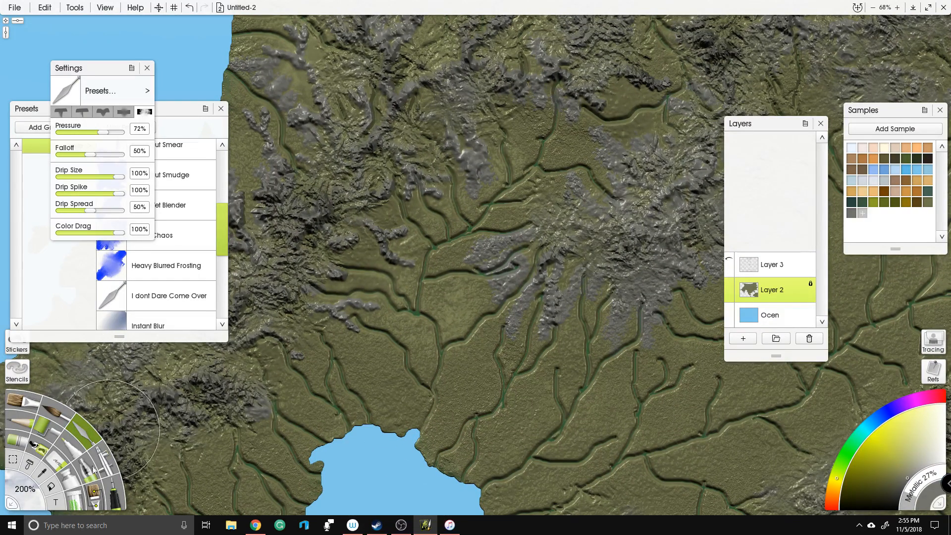
{"action": "left_click", "coordinate": [25, 487]}
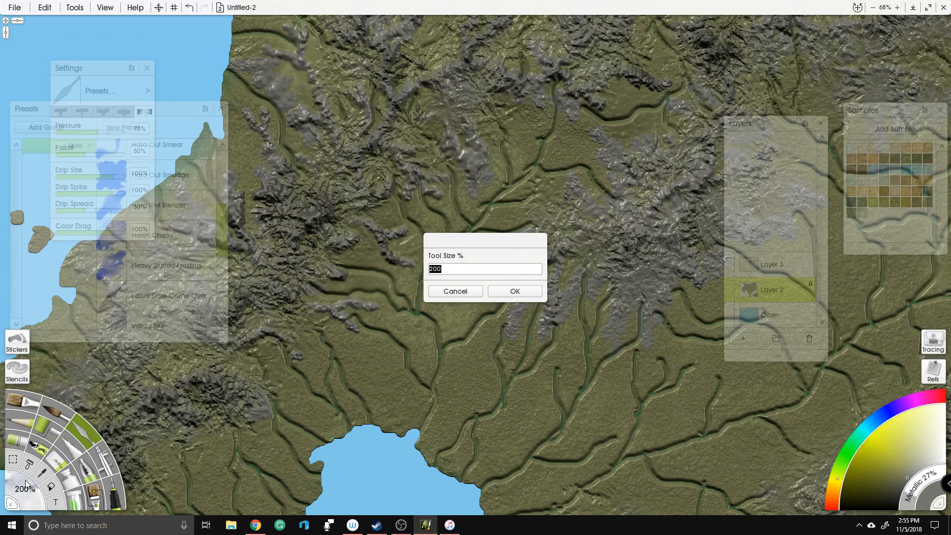
{"action": "key", "text": "Return"}
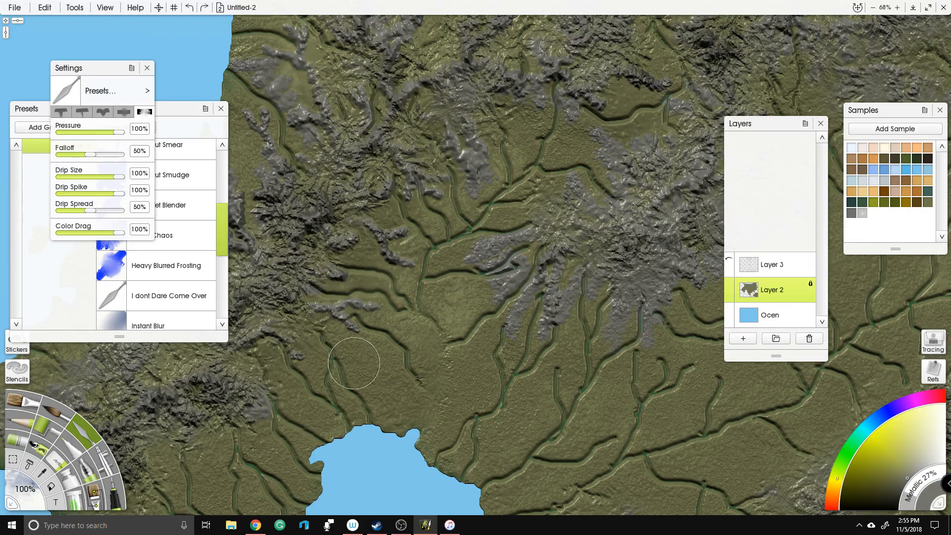
Step: Undo the trial smears and blend away the branching rivers between the western range and the central star-shaped range
{"action": "key", "text": "ctrl+z"}
{"action": "key", "text": "ctrl+z"}
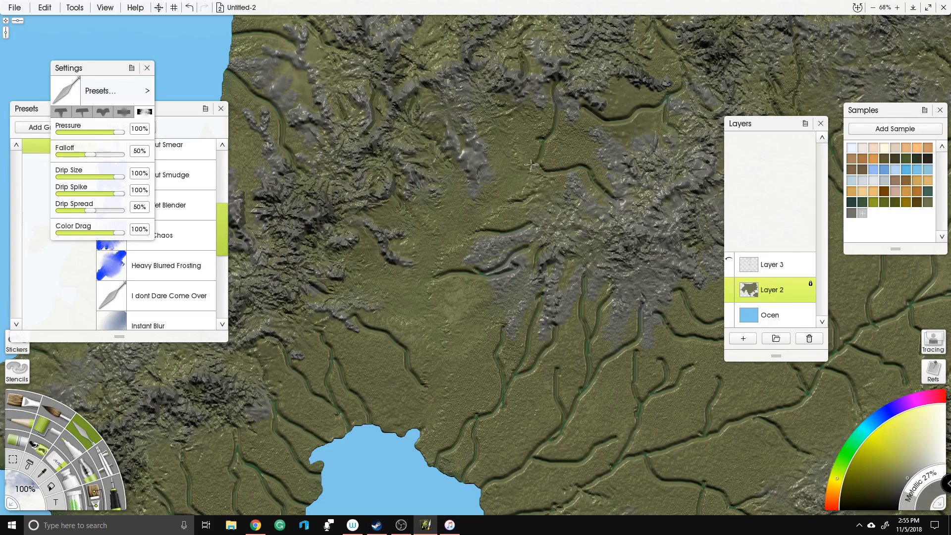
{"action": "left_click_drag", "start_coordinate": [549, 125], "coordinate": [551, 107]}
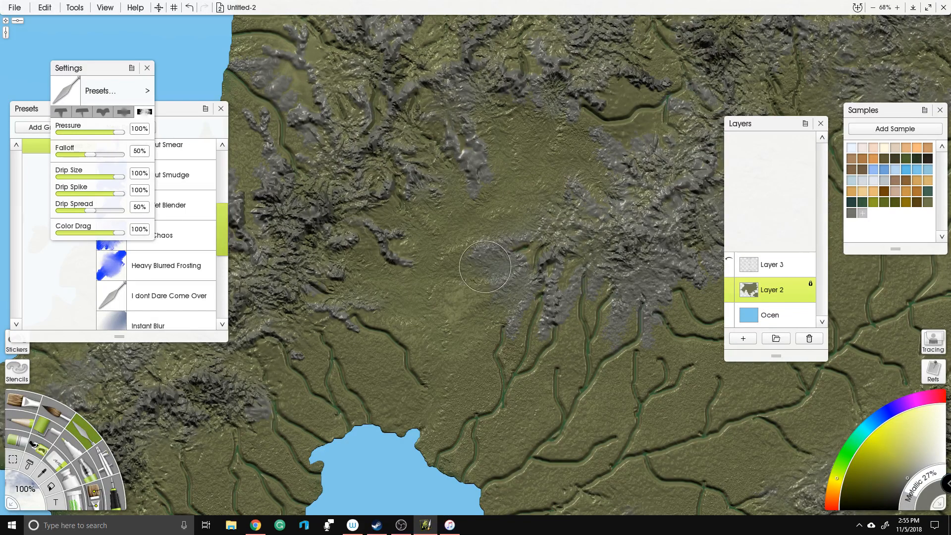
{"action": "scroll", "coordinate": [513, 246], "scroll_direction": "down", "scroll_amount": 4}
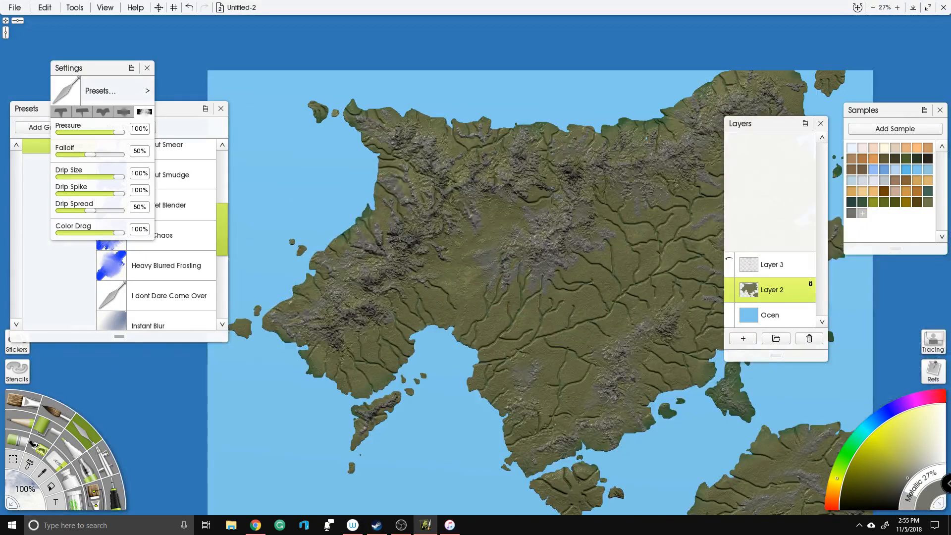
Step: Smear out the river channels running between the mountain clusters north of the central range
{"action": "scroll", "coordinate": [495, 124], "scroll_direction": "up", "scroll_amount": 5}
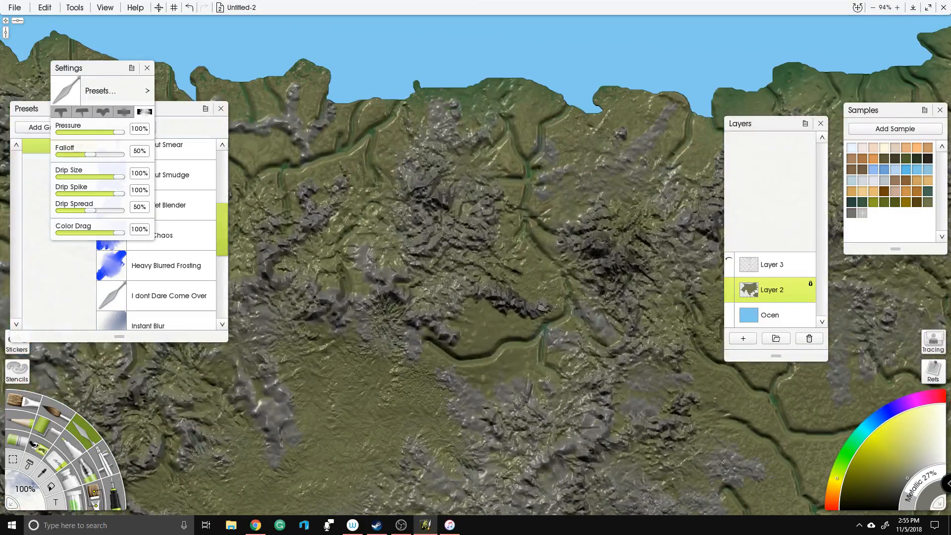
{"action": "left_click_drag", "start_coordinate": [597, 225], "coordinate": [591, 176]}
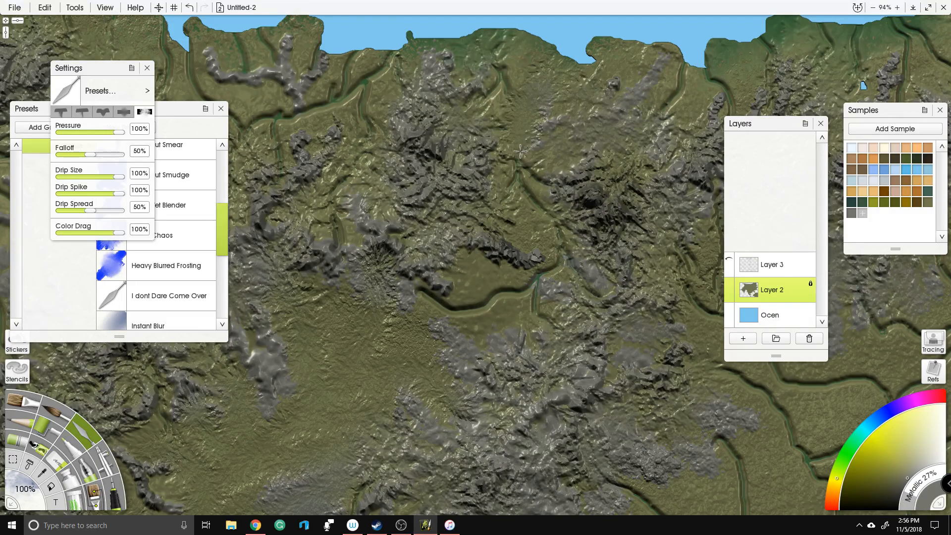
{"action": "mouse_move", "coordinate": [558, 246]}
{"action": "left_mouse_down"}
{"action": "mouse_move", "coordinate": [538, 280]}
{"action": "mouse_move", "coordinate": [446, 305]}
{"action": "mouse_move", "coordinate": [404, 292]}
{"action": "left_mouse_up"}
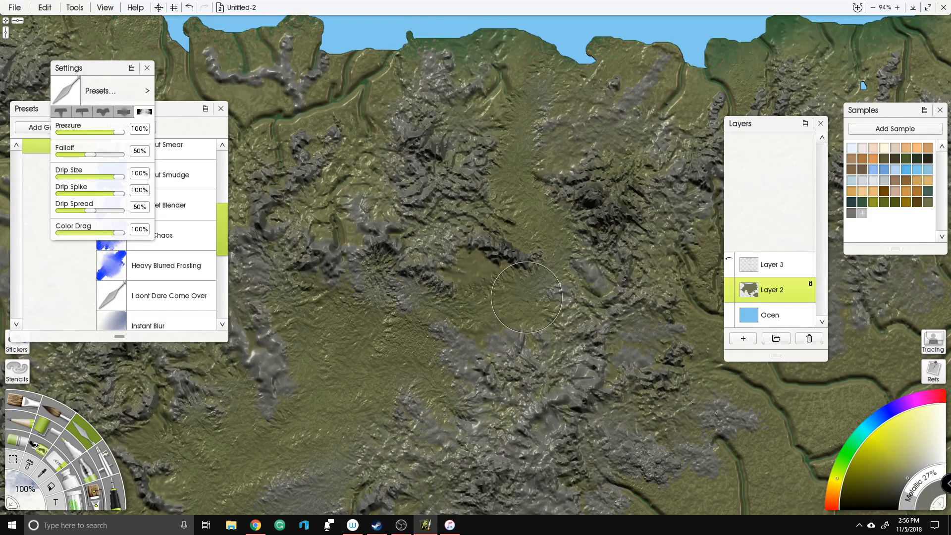
{"action": "scroll", "coordinate": [526, 297], "scroll_direction": "up", "scroll_amount": 5}
{"action": "mouse_move", "coordinate": [525, 288]}
{"action": "left_mouse_down"}
{"action": "mouse_move", "coordinate": [547, 291]}
{"action": "mouse_move", "coordinate": [574, 273]}
{"action": "left_mouse_up"}
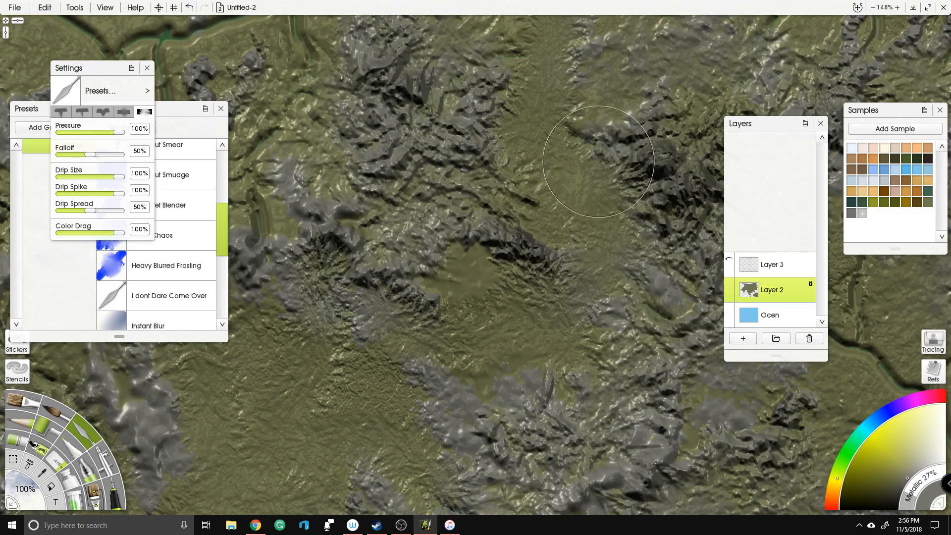
Step: Blend the river channels along the middle of the northern coast and its small headland into the terrain
{"action": "scroll", "coordinate": [541, 118], "scroll_direction": "down", "scroll_amount": 3}
{"action": "left_click_drag", "start_coordinate": [541, 118], "coordinate": [682, 148]}
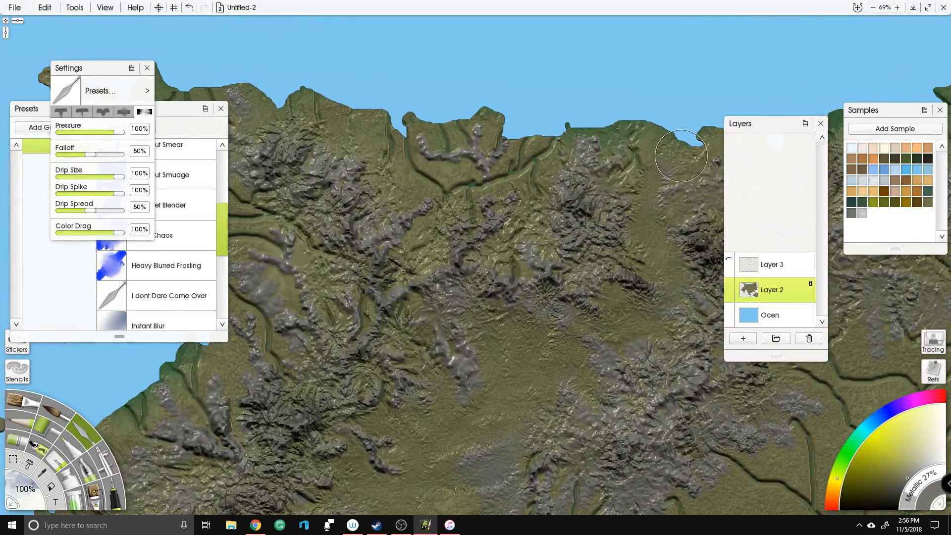
{"action": "mouse_move", "coordinate": [445, 198]}
{"action": "left_mouse_down"}
{"action": "mouse_move", "coordinate": [503, 178]}
{"action": "mouse_move", "coordinate": [546, 128]}
{"action": "mouse_move", "coordinate": [532, 166]}
{"action": "mouse_move", "coordinate": [535, 193]}
{"action": "left_mouse_up"}
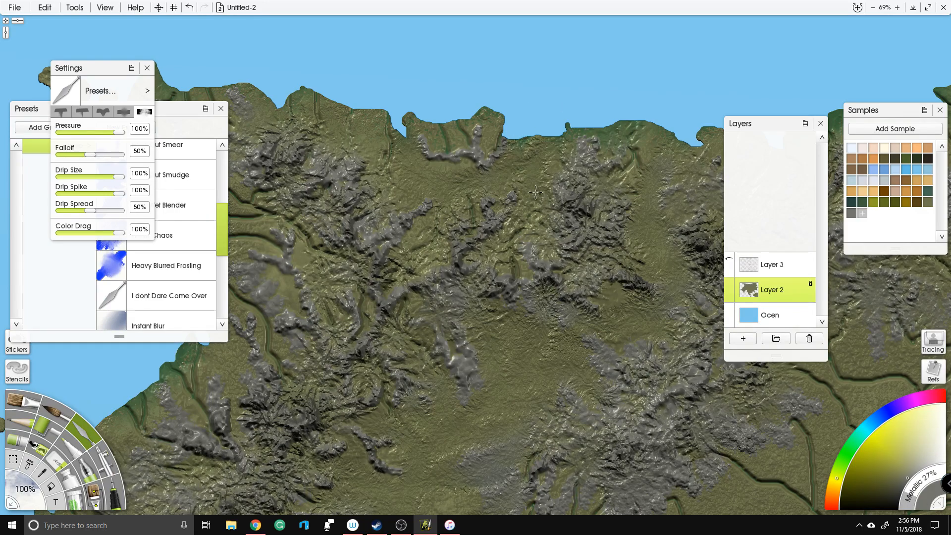
{"action": "mouse_move", "coordinate": [511, 129]}
{"action": "left_mouse_down"}
{"action": "mouse_move", "coordinate": [475, 149]}
{"action": "mouse_move", "coordinate": [448, 117]}
{"action": "left_mouse_up"}
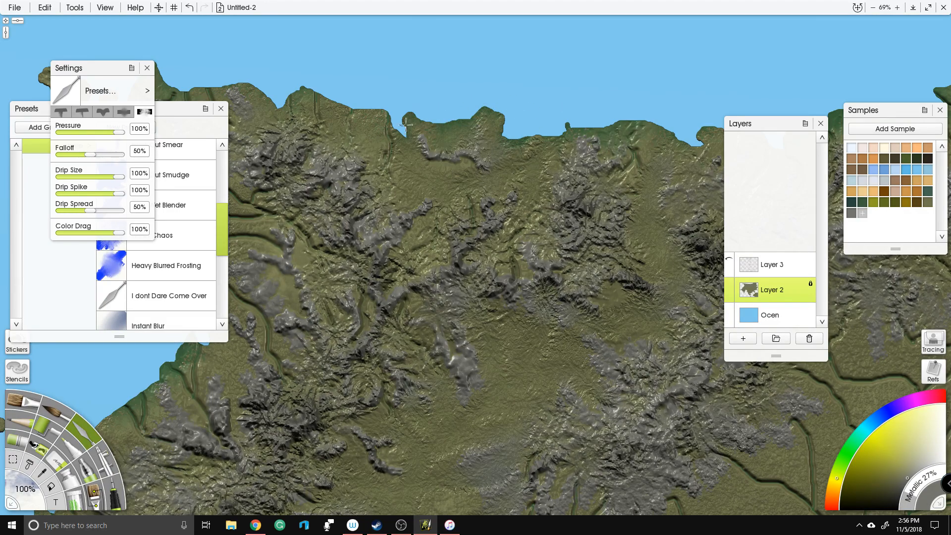
Step: Smooth away the river channels on the northwestern headland and down its western shore
{"action": "left_click_drag", "start_coordinate": [325, 134], "coordinate": [436, 174]}
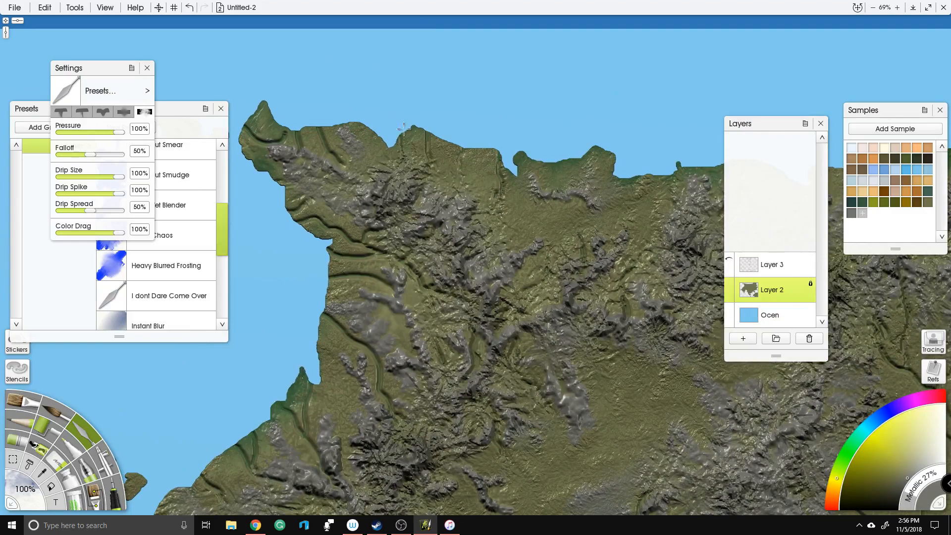
{"action": "mouse_move", "coordinate": [246, 129]}
{"action": "left_mouse_down"}
{"action": "mouse_move", "coordinate": [264, 141]}
{"action": "mouse_move", "coordinate": [305, 112]}
{"action": "mouse_move", "coordinate": [347, 171]}
{"action": "left_mouse_up"}
{"action": "mouse_move", "coordinate": [307, 218]}
{"action": "left_mouse_down"}
{"action": "mouse_move", "coordinate": [372, 229]}
{"action": "mouse_move", "coordinate": [357, 238]}
{"action": "mouse_move", "coordinate": [316, 230]}
{"action": "mouse_move", "coordinate": [402, 259]}
{"action": "mouse_move", "coordinate": [336, 260]}
{"action": "left_mouse_up"}
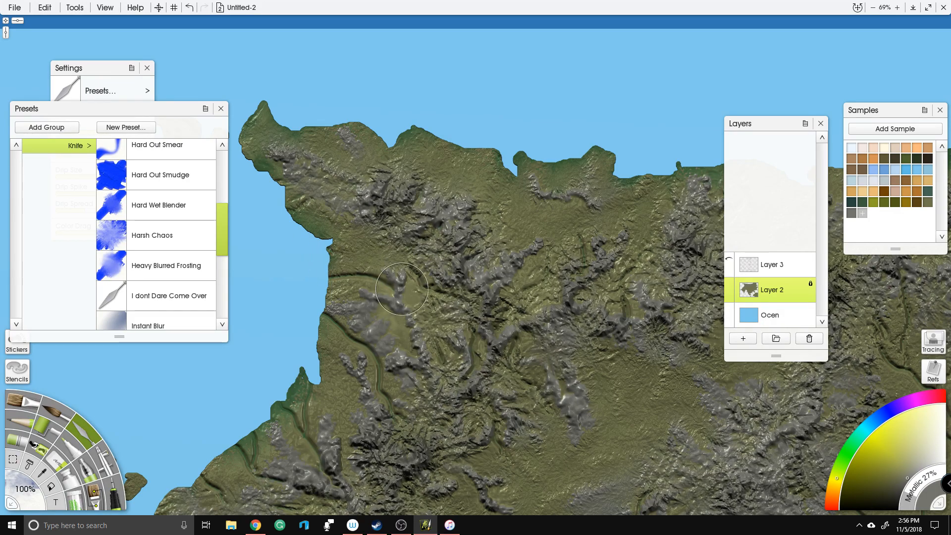
Step: Blend away the rivers running from the western mountains to the upper western coast
{"action": "left_click_drag", "start_coordinate": [402, 289], "coordinate": [342, 283]}
{"action": "left_click_drag", "start_coordinate": [455, 295], "coordinate": [364, 234]}
{"action": "left_click_drag", "start_coordinate": [334, 294], "coordinate": [401, 198]}
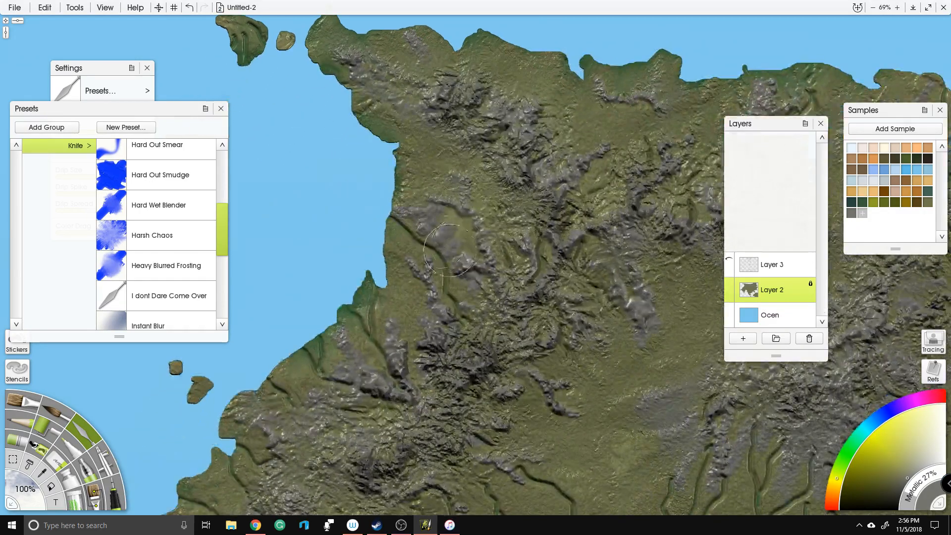
{"action": "left_click_drag", "start_coordinate": [445, 274], "coordinate": [403, 226]}
{"action": "left_click_drag", "start_coordinate": [413, 376], "coordinate": [415, 325]}
{"action": "mouse_move", "coordinate": [397, 395]}
{"action": "left_mouse_down"}
{"action": "mouse_move", "coordinate": [367, 334]}
{"action": "mouse_move", "coordinate": [338, 307]}
{"action": "mouse_move", "coordinate": [364, 331]}
{"action": "mouse_move", "coordinate": [375, 309]}
{"action": "left_mouse_up"}
Step: Smear out the remaining river channels along the lower western coast down to the southwestern tip
{"action": "left_click_drag", "start_coordinate": [311, 241], "coordinate": [463, 117]}
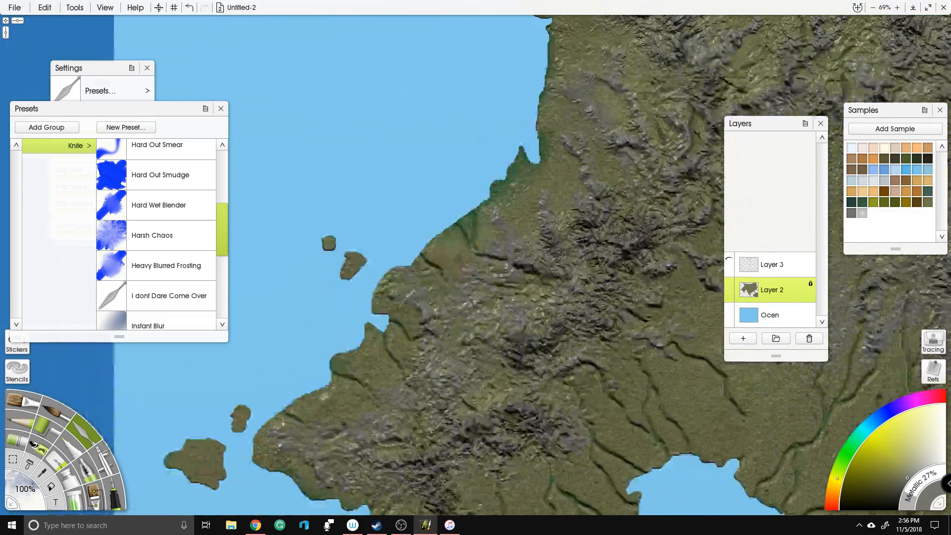
{"action": "left_click_drag", "start_coordinate": [478, 282], "coordinate": [412, 252]}
{"action": "left_click_drag", "start_coordinate": [447, 340], "coordinate": [385, 313]}
{"action": "left_click_drag", "start_coordinate": [407, 386], "coordinate": [375, 319]}
{"action": "left_click_drag", "start_coordinate": [378, 400], "coordinate": [334, 372]}
{"action": "left_click_drag", "start_coordinate": [317, 414], "coordinate": [273, 407]}
Step: Blend away the river channels across the southwestern peninsula, west of the large southern bay
{"action": "left_click_drag", "start_coordinate": [372, 375], "coordinate": [402, 134]}
{"action": "mouse_move", "coordinate": [418, 266]}
{"action": "left_mouse_down"}
{"action": "mouse_move", "coordinate": [380, 333]}
{"action": "mouse_move", "coordinate": [443, 272]}
{"action": "mouse_move", "coordinate": [438, 361]}
{"action": "mouse_move", "coordinate": [470, 300]}
{"action": "mouse_move", "coordinate": [471, 335]}
{"action": "mouse_move", "coordinate": [476, 346]}
{"action": "mouse_move", "coordinate": [493, 339]}
{"action": "mouse_move", "coordinate": [501, 379]}
{"action": "mouse_move", "coordinate": [500, 273]}
{"action": "mouse_move", "coordinate": [553, 367]}
{"action": "mouse_move", "coordinate": [516, 241]}
{"action": "mouse_move", "coordinate": [527, 252]}
{"action": "mouse_move", "coordinate": [532, 304]}
{"action": "mouse_move", "coordinate": [621, 335]}
{"action": "left_mouse_up"}
{"action": "left_click_drag", "start_coordinate": [591, 169], "coordinate": [502, 187]}
{"action": "mouse_move", "coordinate": [523, 246]}
{"action": "left_mouse_down"}
{"action": "mouse_move", "coordinate": [500, 237]}
{"action": "mouse_move", "coordinate": [473, 269]}
{"action": "mouse_move", "coordinate": [487, 257]}
{"action": "mouse_move", "coordinate": [541, 298]}
{"action": "mouse_move", "coordinate": [512, 317]}
{"action": "mouse_move", "coordinate": [532, 302]}
{"action": "mouse_move", "coordinate": [538, 314]}
{"action": "left_mouse_up"}
{"action": "mouse_move", "coordinate": [534, 165]}
{"action": "left_mouse_down"}
{"action": "mouse_move", "coordinate": [408, 270]}
{"action": "mouse_move", "coordinate": [451, 302]}
{"action": "mouse_move", "coordinate": [427, 305]}
{"action": "mouse_move", "coordinate": [446, 342]}
{"action": "left_mouse_up"}
{"action": "mouse_move", "coordinate": [437, 233]}
{"action": "left_mouse_down"}
{"action": "mouse_move", "coordinate": [426, 238]}
{"action": "mouse_move", "coordinate": [493, 299]}
{"action": "mouse_move", "coordinate": [471, 220]}
{"action": "mouse_move", "coordinate": [481, 252]}
{"action": "mouse_move", "coordinate": [490, 232]}
{"action": "mouse_move", "coordinate": [454, 193]}
{"action": "mouse_move", "coordinate": [549, 241]}
{"action": "mouse_move", "coordinate": [606, 246]}
{"action": "mouse_move", "coordinate": [453, 227]}
{"action": "left_mouse_up"}
Step: Smear out the rivers flowing from the western and central ranges to the northern shore of the bay
{"action": "mouse_move", "coordinate": [450, 303]}
{"action": "left_mouse_down"}
{"action": "mouse_move", "coordinate": [422, 323]}
{"action": "mouse_move", "coordinate": [488, 265]}
{"action": "mouse_move", "coordinate": [494, 201]}
{"action": "mouse_move", "coordinate": [495, 249]}
{"action": "mouse_move", "coordinate": [538, 157]}
{"action": "left_mouse_up"}
{"action": "left_click_drag", "start_coordinate": [505, 242], "coordinate": [544, 193]}
{"action": "mouse_move", "coordinate": [435, 365]}
{"action": "left_mouse_down"}
{"action": "mouse_move", "coordinate": [467, 296]}
{"action": "mouse_move", "coordinate": [506, 329]}
{"action": "mouse_move", "coordinate": [547, 289]}
{"action": "mouse_move", "coordinate": [557, 247]}
{"action": "mouse_move", "coordinate": [549, 227]}
{"action": "left_mouse_up"}
{"action": "mouse_move", "coordinate": [543, 293]}
{"action": "left_mouse_down"}
{"action": "mouse_move", "coordinate": [579, 239]}
{"action": "mouse_move", "coordinate": [577, 127]}
{"action": "left_mouse_up"}
{"action": "left_click_drag", "start_coordinate": [576, 216], "coordinate": [610, 149]}
{"action": "mouse_move", "coordinate": [573, 238]}
{"action": "left_mouse_down"}
{"action": "mouse_move", "coordinate": [622, 197]}
{"action": "mouse_move", "coordinate": [640, 150]}
{"action": "left_mouse_up"}
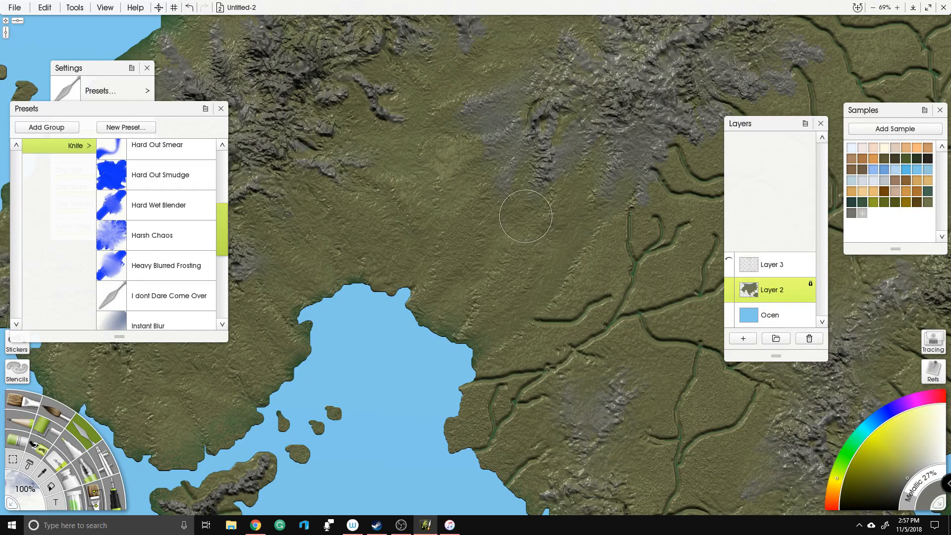
Step: Blend away the lower river trunk and its side branches northeast of the bay
{"action": "left_click_drag", "start_coordinate": [462, 310], "coordinate": [375, 260]}
{"action": "mouse_move", "coordinate": [457, 263]}
{"action": "left_mouse_down"}
{"action": "mouse_move", "coordinate": [446, 263]}
{"action": "mouse_move", "coordinate": [495, 263]}
{"action": "mouse_move", "coordinate": [520, 245]}
{"action": "left_mouse_up"}
{"action": "mouse_move", "coordinate": [388, 328]}
{"action": "left_mouse_down"}
{"action": "mouse_move", "coordinate": [457, 318]}
{"action": "mouse_move", "coordinate": [525, 262]}
{"action": "mouse_move", "coordinate": [547, 208]}
{"action": "mouse_move", "coordinate": [547, 148]}
{"action": "mouse_move", "coordinate": [540, 218]}
{"action": "mouse_move", "coordinate": [568, 186]}
{"action": "mouse_move", "coordinate": [568, 165]}
{"action": "mouse_move", "coordinate": [569, 203]}
{"action": "mouse_move", "coordinate": [591, 182]}
{"action": "left_mouse_up"}
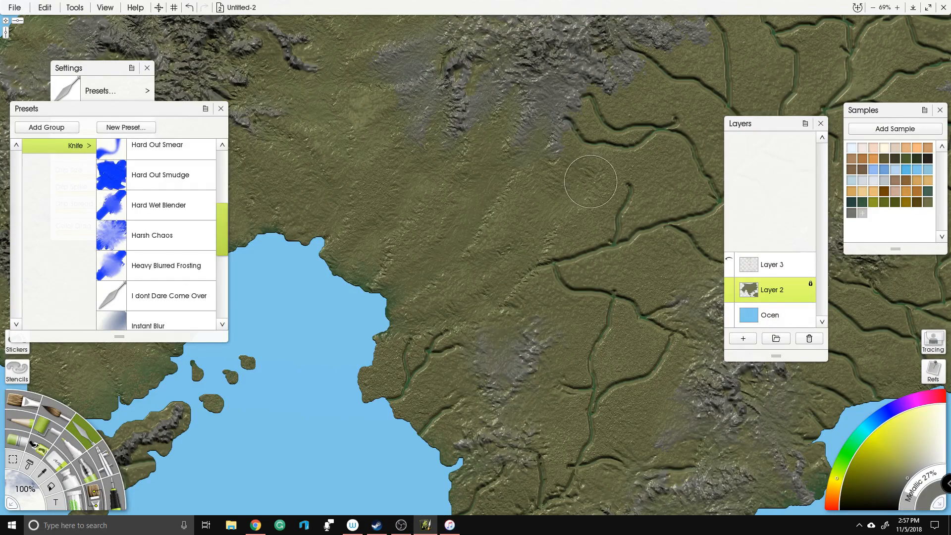
{"action": "mouse_move", "coordinate": [373, 410]}
{"action": "left_mouse_down"}
{"action": "mouse_move", "coordinate": [401, 340]}
{"action": "mouse_move", "coordinate": [398, 398]}
{"action": "mouse_move", "coordinate": [434, 341]}
{"action": "mouse_move", "coordinate": [425, 352]}
{"action": "mouse_move", "coordinate": [448, 329]}
{"action": "left_mouse_up"}
Step: Smear out the river channels southeast of the central range, between it and the southern mountains
{"action": "scroll", "coordinate": [614, 188], "scroll_direction": "down", "scroll_amount": 4}
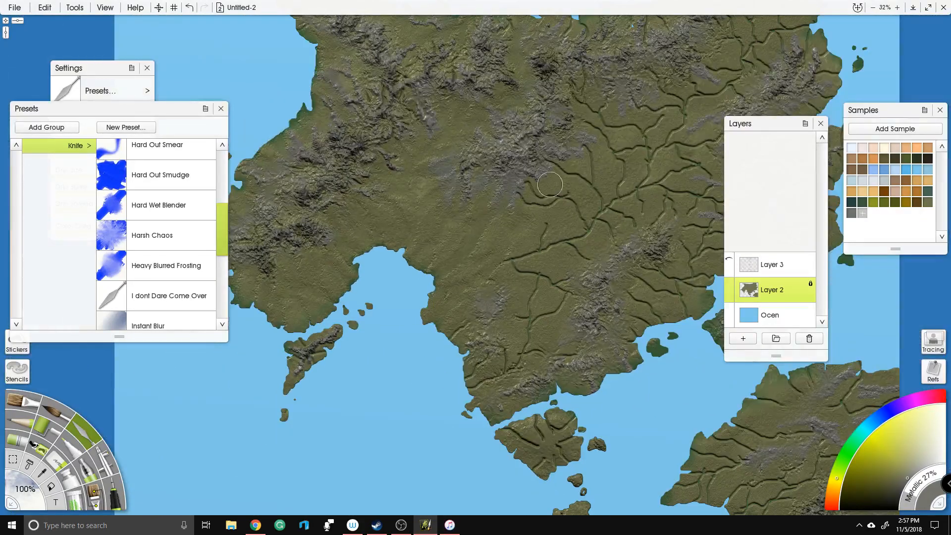
{"action": "scroll", "coordinate": [550, 185], "scroll_direction": "up", "scroll_amount": 4}
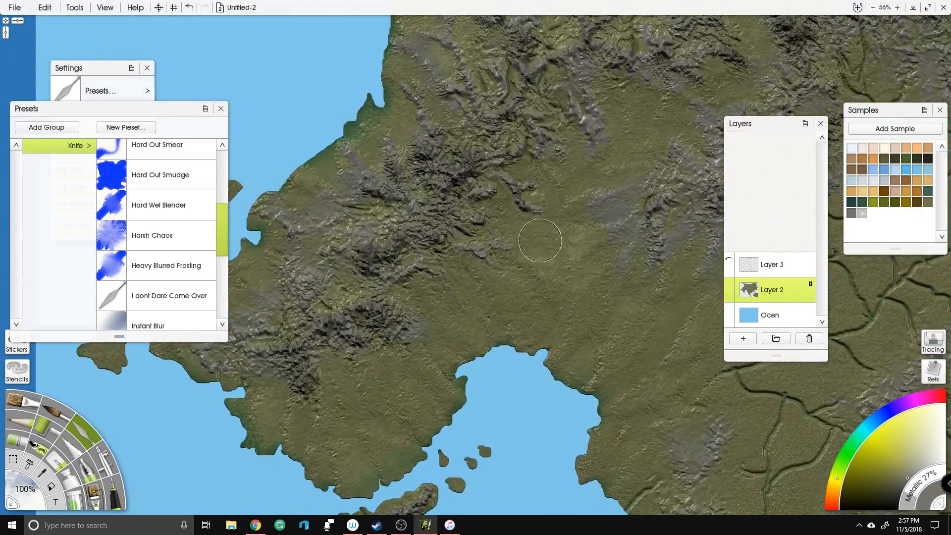
{"action": "scroll", "coordinate": [519, 277], "scroll_direction": "down", "scroll_amount": 4}
{"action": "left_click_drag", "start_coordinate": [565, 277], "coordinate": [500, 229]}
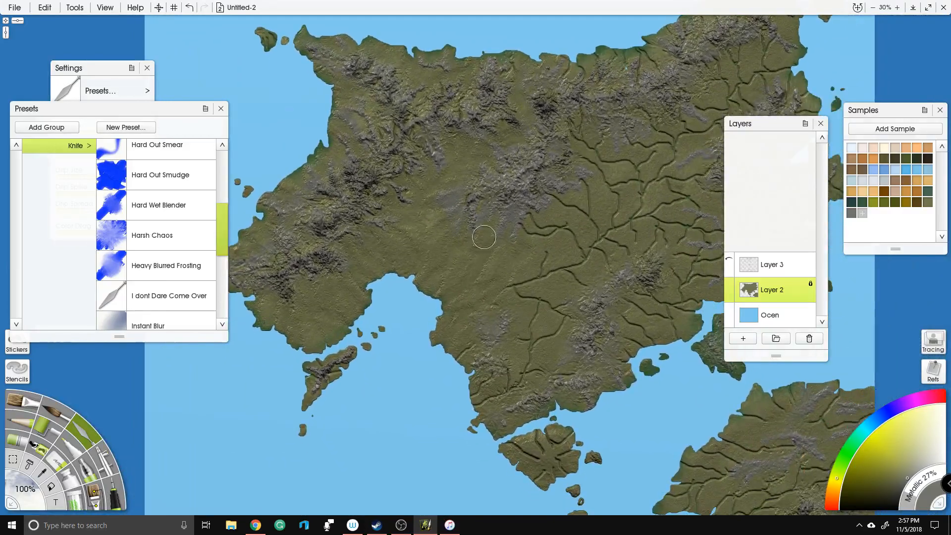
{"action": "scroll", "coordinate": [525, 263], "scroll_direction": "up", "scroll_amount": 3}
{"action": "left_click_drag", "start_coordinate": [584, 211], "coordinate": [579, 237]}
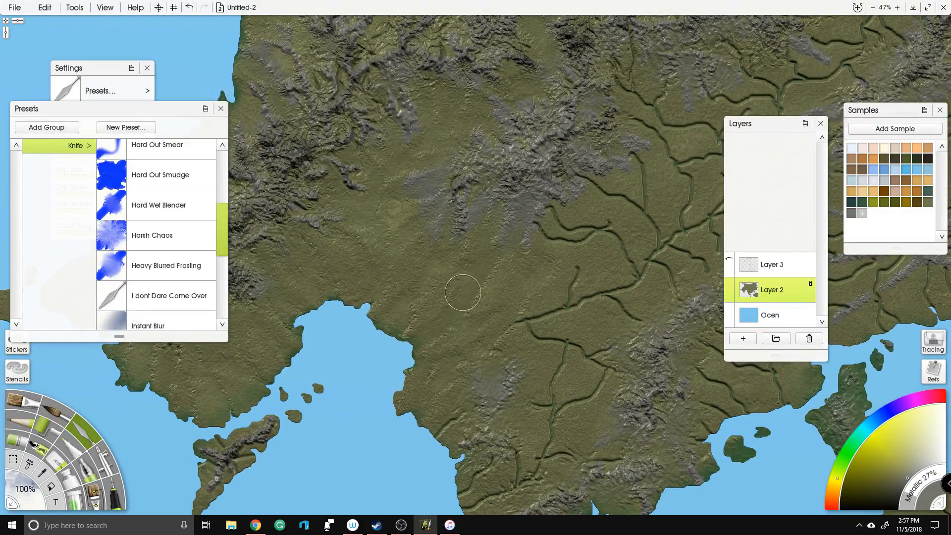
{"action": "left_click_drag", "start_coordinate": [550, 313], "coordinate": [498, 250]}
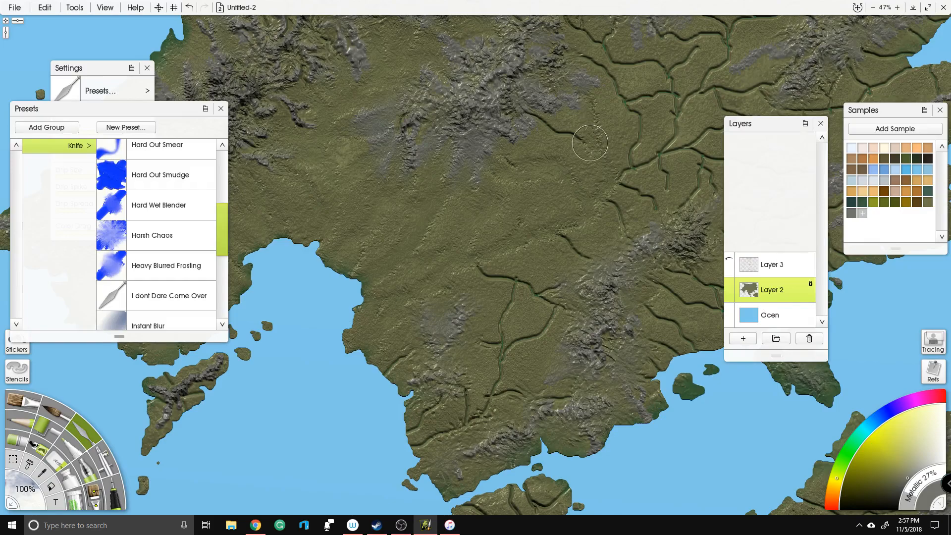
Step: Undo the last stroke, set the knife size to 150%, and blend away the main river trunk across the central plain
{"action": "key", "text": "ctrl+z"}
{"action": "scroll", "coordinate": [586, 194], "scroll_direction": "down", "scroll_amount": 2}
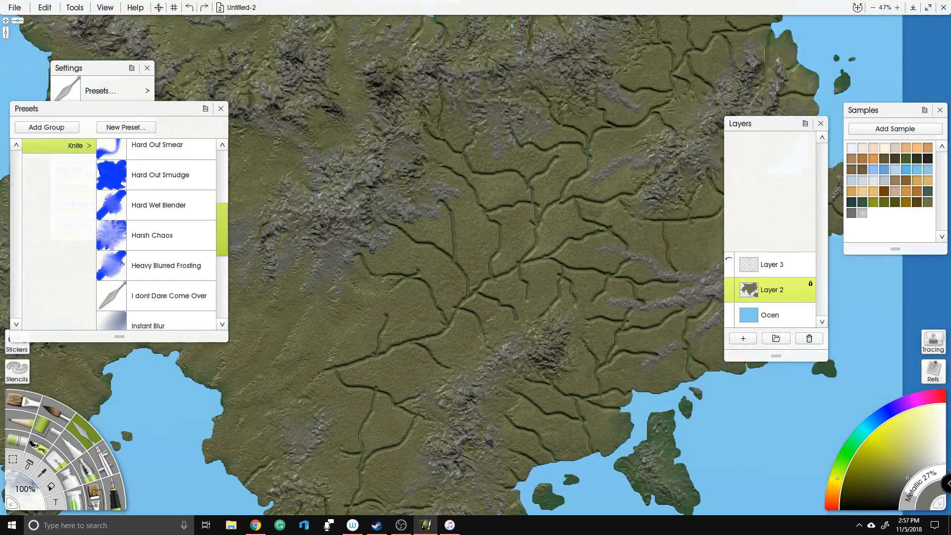
{"action": "left_click", "coordinate": [25, 489]}
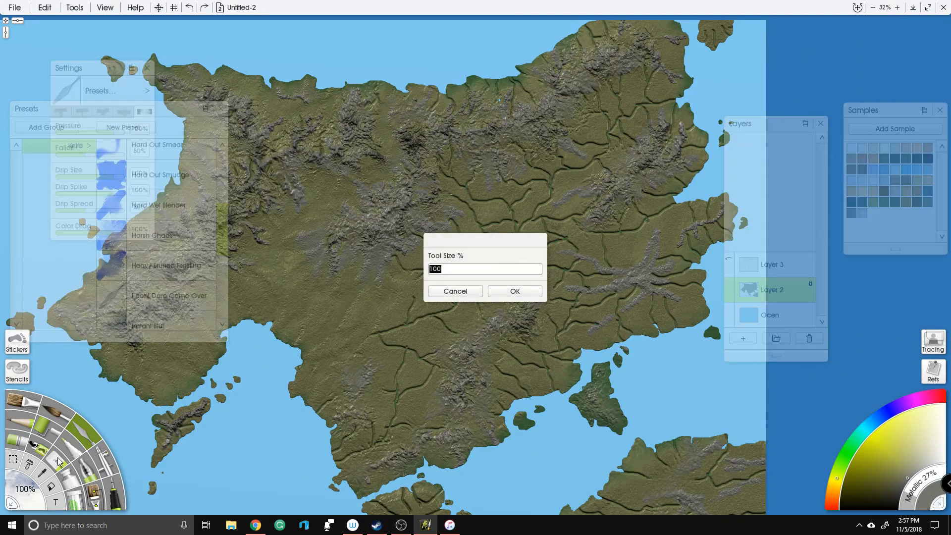
{"action": "type", "text": "150"}
{"action": "key", "text": "Return"}
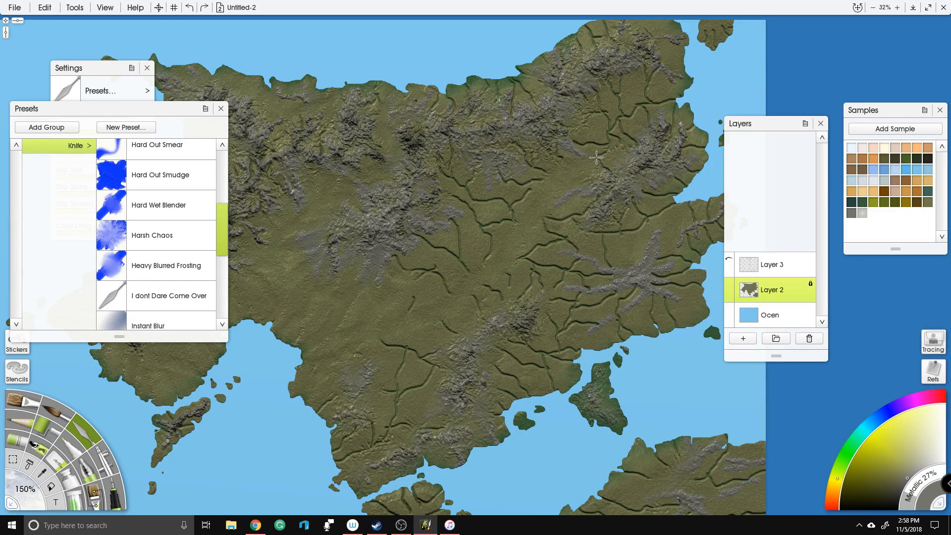
{"action": "left_click_drag", "start_coordinate": [666, 99], "coordinate": [690, 100]}
Step: Set the knife size to 100% and smear out the river channels on the southeastern flank of the central range
{"action": "scroll", "coordinate": [448, 380], "scroll_direction": "up", "scroll_amount": 4}
{"action": "scroll", "coordinate": [495, 307], "scroll_direction": "down", "scroll_amount": 5}
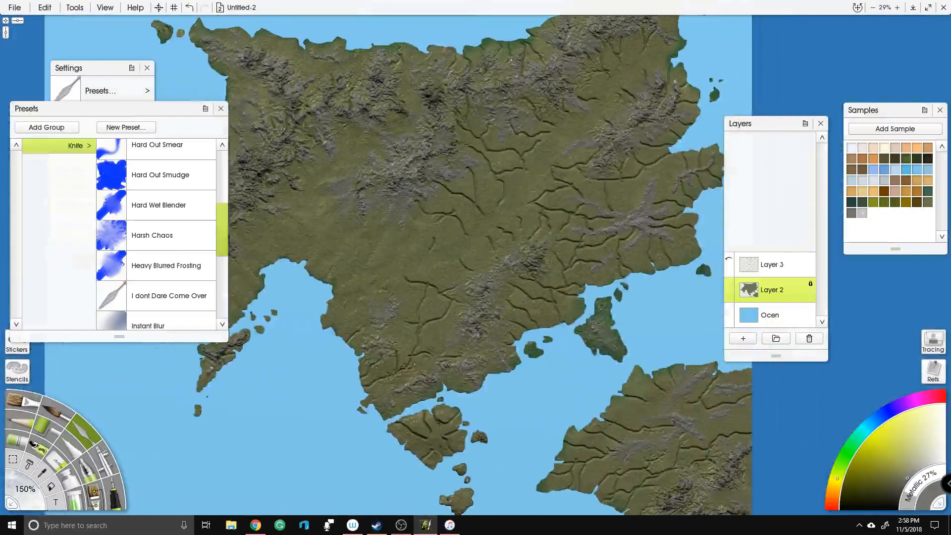
{"action": "scroll", "coordinate": [474, 173], "scroll_direction": "up", "scroll_amount": 4}
{"action": "right_click", "coordinate": [551, 196]}
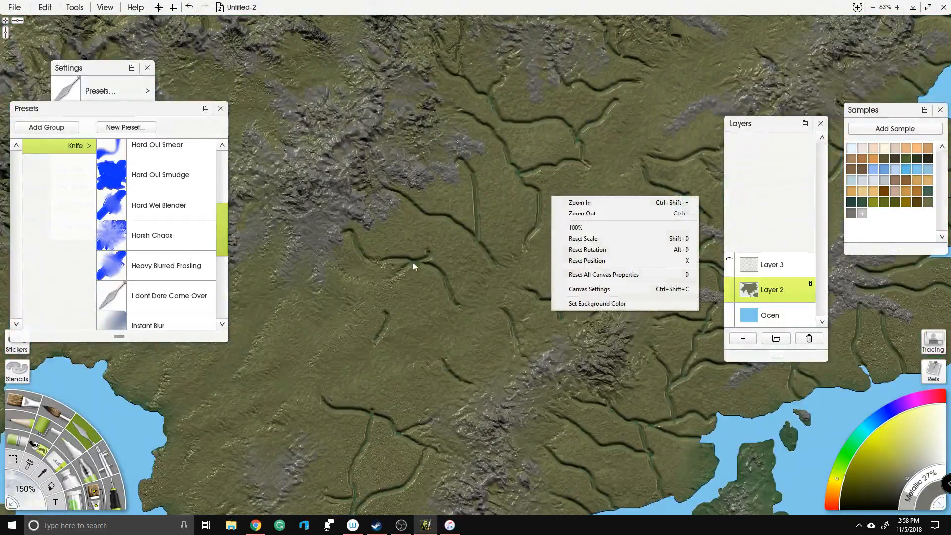
{"action": "left_click", "coordinate": [29, 491]}
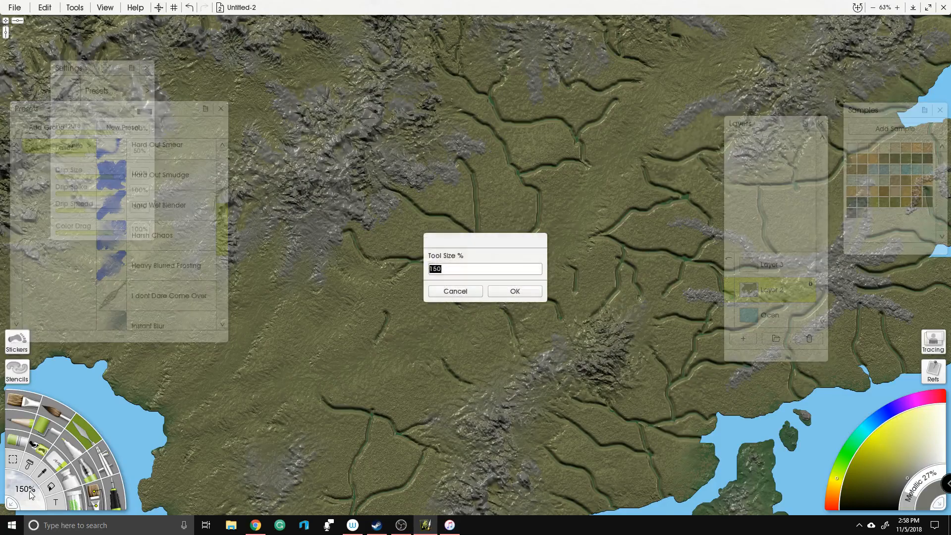
{"action": "type", "text": "100"}
{"action": "key", "text": "Return"}
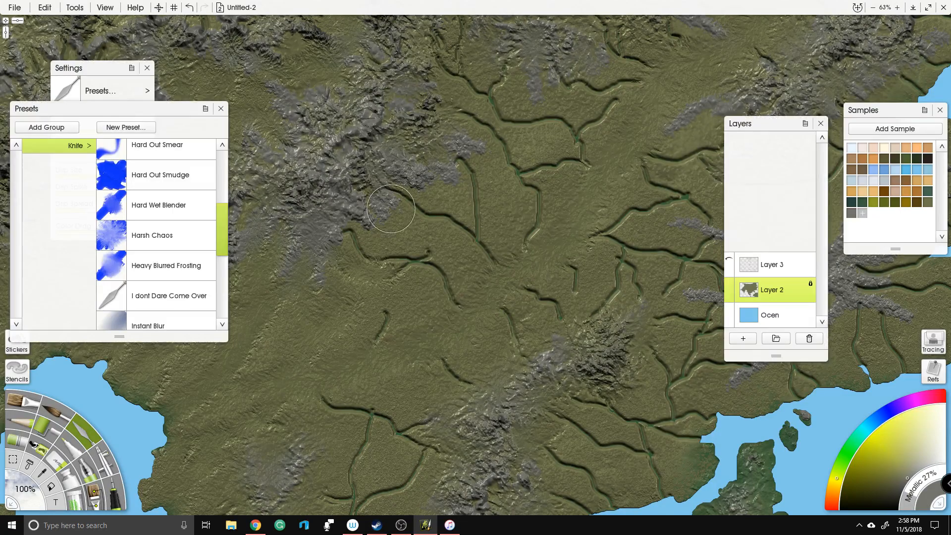
{"action": "key", "text": "ctrl+z"}
{"action": "mouse_move", "coordinate": [396, 200]}
{"action": "left_mouse_down"}
{"action": "mouse_move", "coordinate": [464, 227]}
{"action": "mouse_move", "coordinate": [498, 248]}
{"action": "left_mouse_up"}
{"action": "left_click_drag", "start_coordinate": [461, 151], "coordinate": [478, 229]}
Step: Blend away the looping river network and its branches east of the central range, up to the foot of the northern mountains
{"action": "scroll", "coordinate": [492, 175], "scroll_direction": "up", "scroll_amount": 4}
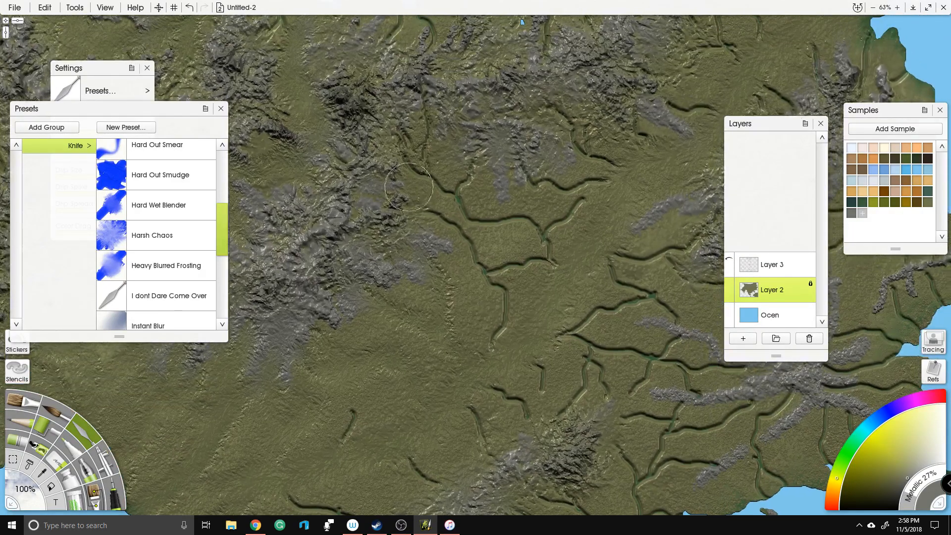
{"action": "mouse_move", "coordinate": [493, 275]}
{"action": "left_mouse_down"}
{"action": "mouse_move", "coordinate": [503, 322]}
{"action": "mouse_move", "coordinate": [495, 354]}
{"action": "left_mouse_up"}
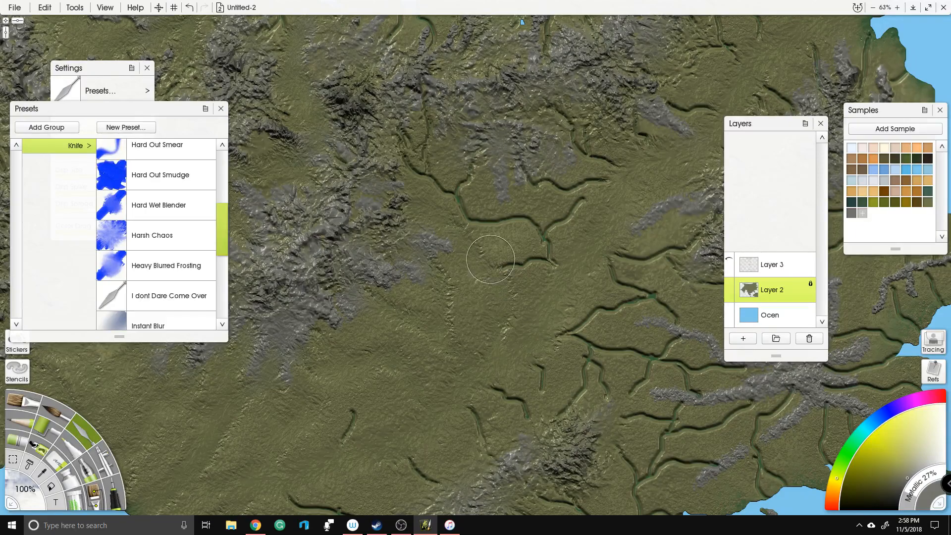
{"action": "left_click_drag", "start_coordinate": [517, 269], "coordinate": [551, 251]}
{"action": "mouse_move", "coordinate": [411, 147]}
{"action": "left_mouse_down"}
{"action": "mouse_move", "coordinate": [421, 171]}
{"action": "mouse_move", "coordinate": [434, 110]}
{"action": "mouse_move", "coordinate": [429, 147]}
{"action": "mouse_move", "coordinate": [446, 190]}
{"action": "mouse_move", "coordinate": [461, 194]}
{"action": "mouse_move", "coordinate": [461, 179]}
{"action": "mouse_move", "coordinate": [468, 217]}
{"action": "mouse_move", "coordinate": [495, 227]}
{"action": "left_mouse_up"}
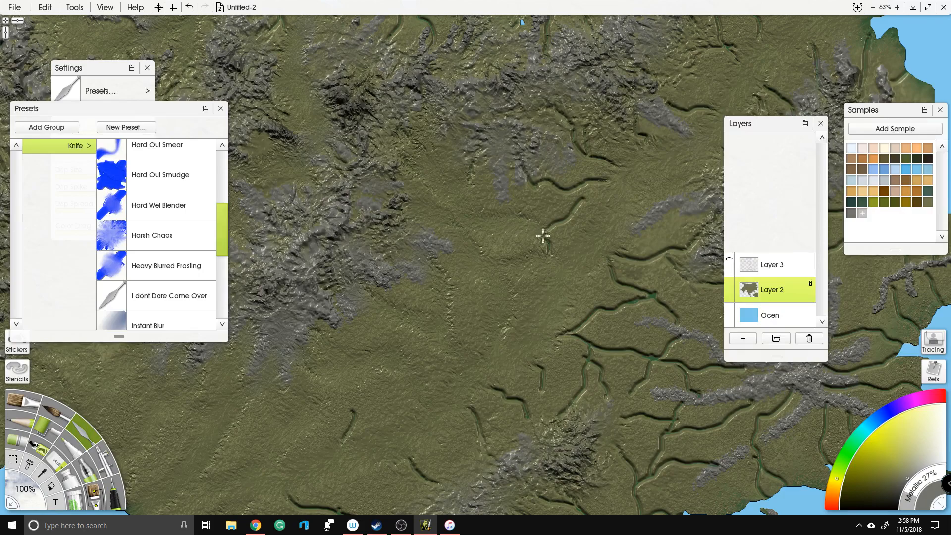
{"action": "mouse_move", "coordinate": [519, 153]}
{"action": "left_mouse_down"}
{"action": "mouse_move", "coordinate": [570, 189]}
{"action": "mouse_move", "coordinate": [607, 179]}
{"action": "left_mouse_up"}
{"action": "left_click_drag", "start_coordinate": [542, 233], "coordinate": [593, 202]}
{"action": "left_click_drag", "start_coordinate": [543, 107], "coordinate": [617, 166]}
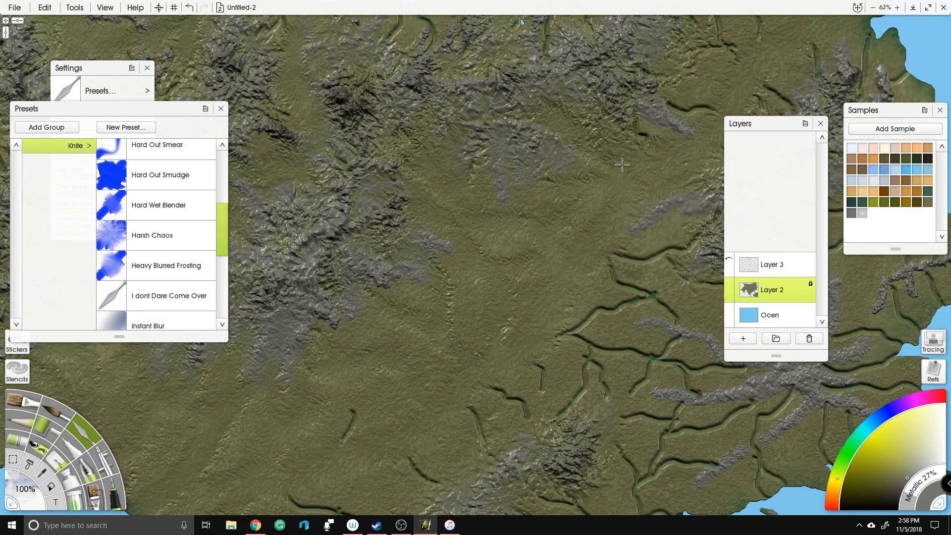
Step: Smear out the river channels running through the northern mountains and toward the northeastern corner of the continent
{"action": "left_click_drag", "start_coordinate": [567, 19], "coordinate": [436, 104]}
{"action": "left_click_drag", "start_coordinate": [416, 136], "coordinate": [415, 80]}
{"action": "left_click_drag", "start_coordinate": [325, 42], "coordinate": [487, 88]}
{"action": "mouse_move", "coordinate": [416, 186]}
{"action": "left_mouse_down"}
{"action": "mouse_move", "coordinate": [428, 138]}
{"action": "mouse_move", "coordinate": [461, 166]}
{"action": "mouse_move", "coordinate": [481, 139]}
{"action": "left_mouse_up"}
{"action": "left_click_drag", "start_coordinate": [615, 144], "coordinate": [592, 117]}
{"action": "mouse_move", "coordinate": [736, 45]}
{"action": "left_mouse_down"}
{"action": "mouse_move", "coordinate": [565, 135]}
{"action": "mouse_move", "coordinate": [587, 88]}
{"action": "left_mouse_up"}
{"action": "mouse_move", "coordinate": [524, 305]}
{"action": "left_mouse_down"}
{"action": "mouse_move", "coordinate": [480, 178]}
{"action": "mouse_move", "coordinate": [522, 201]}
{"action": "left_mouse_up"}
{"action": "left_click_drag", "start_coordinate": [491, 143], "coordinate": [548, 147]}
{"action": "mouse_move", "coordinate": [531, 110]}
{"action": "left_mouse_down"}
{"action": "mouse_move", "coordinate": [545, 145]}
{"action": "mouse_move", "coordinate": [551, 74]}
{"action": "mouse_move", "coordinate": [574, 119]}
{"action": "left_mouse_up"}
{"action": "mouse_move", "coordinate": [625, 84]}
{"action": "left_mouse_down"}
{"action": "mouse_move", "coordinate": [625, 52]}
{"action": "mouse_move", "coordinate": [620, 99]}
{"action": "left_mouse_up"}
Step: Blend away the rivers around the northeastern range, from its eastern coast to the plain south of it
{"action": "mouse_move", "coordinate": [560, 185]}
{"action": "left_mouse_down"}
{"action": "mouse_move", "coordinate": [527, 148]}
{"action": "mouse_move", "coordinate": [538, 127]}
{"action": "mouse_move", "coordinate": [543, 177]}
{"action": "left_mouse_up"}
{"action": "left_click_drag", "start_coordinate": [529, 222], "coordinate": [527, 182]}
{"action": "left_click_drag", "start_coordinate": [664, 129], "coordinate": [689, 130]}
{"action": "left_click_drag", "start_coordinate": [658, 80], "coordinate": [647, 133]}
{"action": "left_click_drag", "start_coordinate": [673, 176], "coordinate": [706, 169]}
{"action": "left_click_drag", "start_coordinate": [667, 203], "coordinate": [697, 218]}
{"action": "left_click_drag", "start_coordinate": [647, 228], "coordinate": [659, 235]}
{"action": "left_click_drag", "start_coordinate": [581, 250], "coordinate": [654, 265]}
{"action": "mouse_move", "coordinate": [566, 272]}
{"action": "left_mouse_down"}
{"action": "mouse_move", "coordinate": [602, 310]}
{"action": "mouse_move", "coordinate": [660, 279]}
{"action": "left_mouse_up"}
{"action": "mouse_move", "coordinate": [503, 221]}
{"action": "left_mouse_down"}
{"action": "mouse_move", "coordinate": [513, 185]}
{"action": "mouse_move", "coordinate": [505, 93]}
{"action": "left_mouse_up"}
{"action": "mouse_move", "coordinate": [469, 188]}
{"action": "left_mouse_down"}
{"action": "mouse_move", "coordinate": [512, 212]}
{"action": "mouse_move", "coordinate": [524, 272]}
{"action": "mouse_move", "coordinate": [550, 168]}
{"action": "mouse_move", "coordinate": [583, 205]}
{"action": "left_mouse_up"}
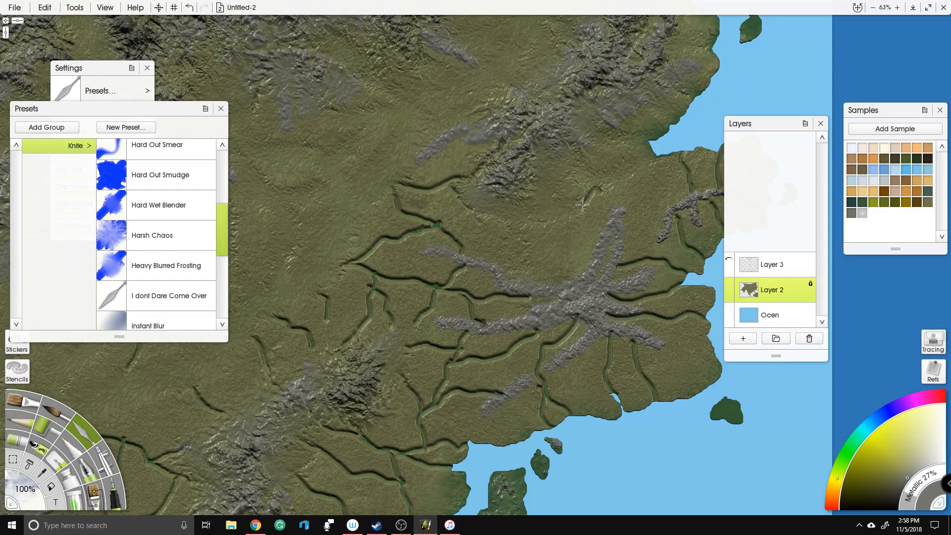
Step: Smear out the channels north and east of the star-shaped eastern mountains and across the small eastern peninsula
{"action": "mouse_move", "coordinate": [415, 194]}
{"action": "left_mouse_down"}
{"action": "mouse_move", "coordinate": [461, 168]}
{"action": "mouse_move", "coordinate": [401, 188]}
{"action": "mouse_move", "coordinate": [421, 223]}
{"action": "mouse_move", "coordinate": [463, 248]}
{"action": "left_mouse_up"}
{"action": "mouse_move", "coordinate": [413, 226]}
{"action": "left_mouse_down"}
{"action": "mouse_move", "coordinate": [350, 258]}
{"action": "mouse_move", "coordinate": [376, 280]}
{"action": "mouse_move", "coordinate": [419, 287]}
{"action": "mouse_move", "coordinate": [461, 269]}
{"action": "mouse_move", "coordinate": [431, 317]}
{"action": "mouse_move", "coordinate": [465, 297]}
{"action": "mouse_move", "coordinate": [484, 303]}
{"action": "left_mouse_up"}
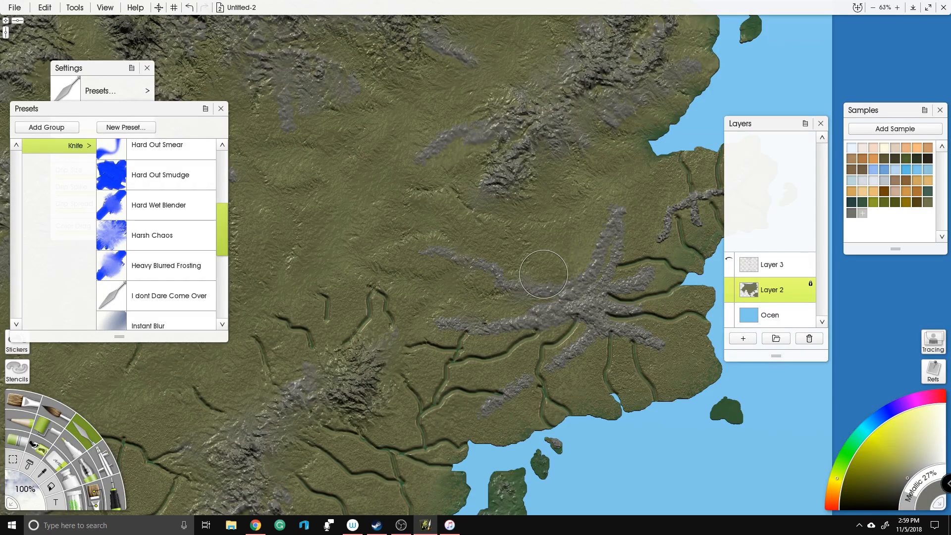
{"action": "scroll", "coordinate": [544, 274], "scroll_direction": "down", "scroll_amount": 4}
{"action": "scroll", "coordinate": [534, 171], "scroll_direction": "up", "scroll_amount": 2}
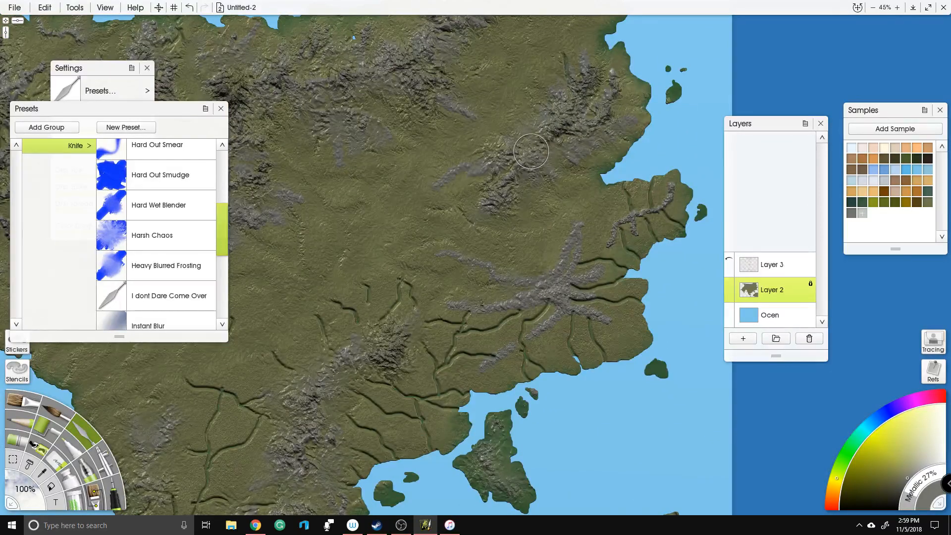
{"action": "left_click_drag", "start_coordinate": [623, 216], "coordinate": [546, 214]}
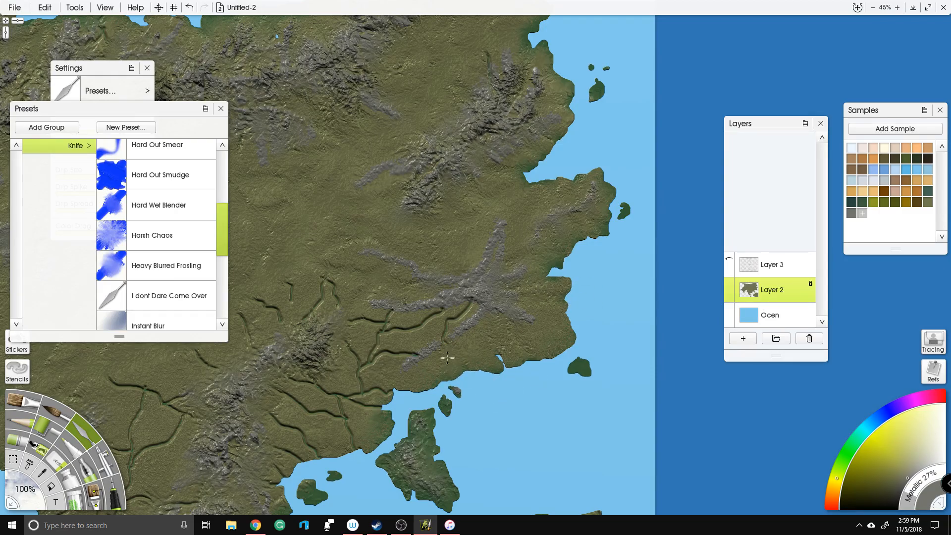
Step: Blend away the rivers between the star-shaped eastern mountains and the southern range, down to the southeastern coast
{"action": "left_click_drag", "start_coordinate": [341, 266], "coordinate": [452, 172]}
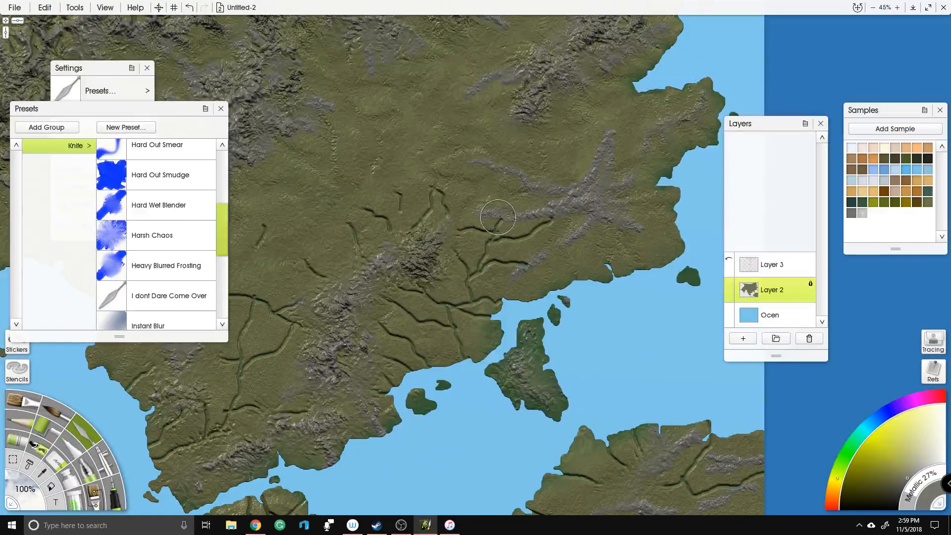
{"action": "left_click_drag", "start_coordinate": [492, 235], "coordinate": [482, 235]}
{"action": "left_click_drag", "start_coordinate": [559, 214], "coordinate": [467, 268]}
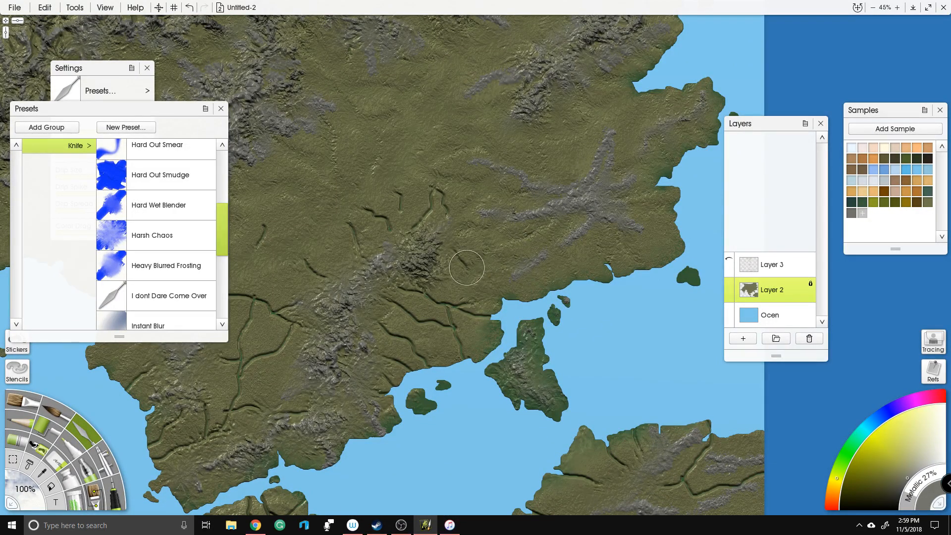
{"action": "left_click_drag", "start_coordinate": [486, 312], "coordinate": [435, 302]}
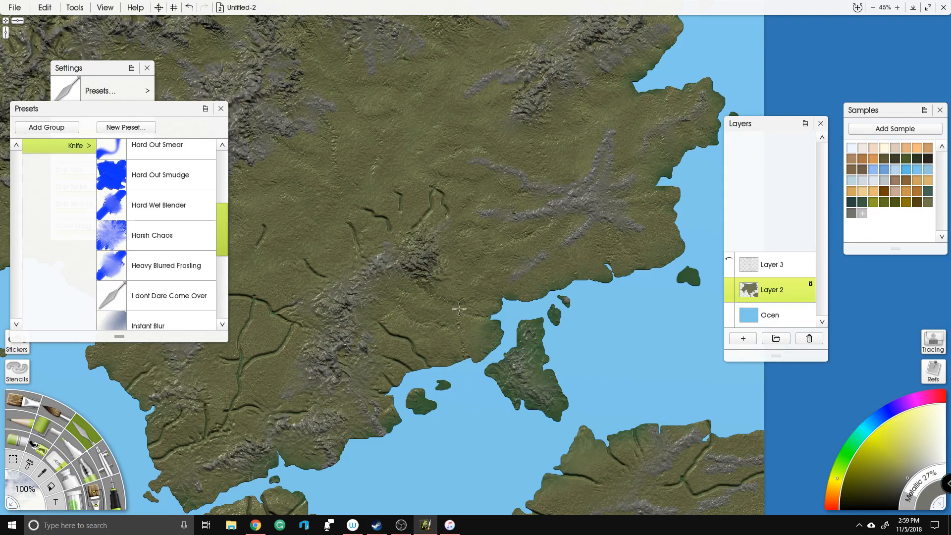
{"action": "mouse_move", "coordinate": [386, 311]}
{"action": "left_mouse_down"}
{"action": "mouse_move", "coordinate": [435, 257]}
{"action": "mouse_move", "coordinate": [446, 277]}
{"action": "left_mouse_up"}
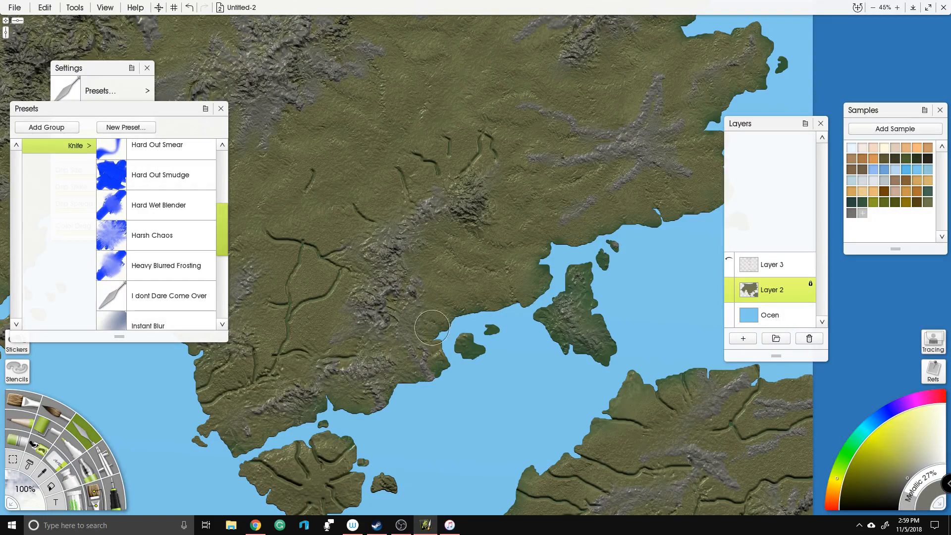
Step: Smear out the rivers north and west of the southern range down to the peninsula's tip, and those on the island below it
{"action": "left_click_drag", "start_coordinate": [357, 131], "coordinate": [369, 184]}
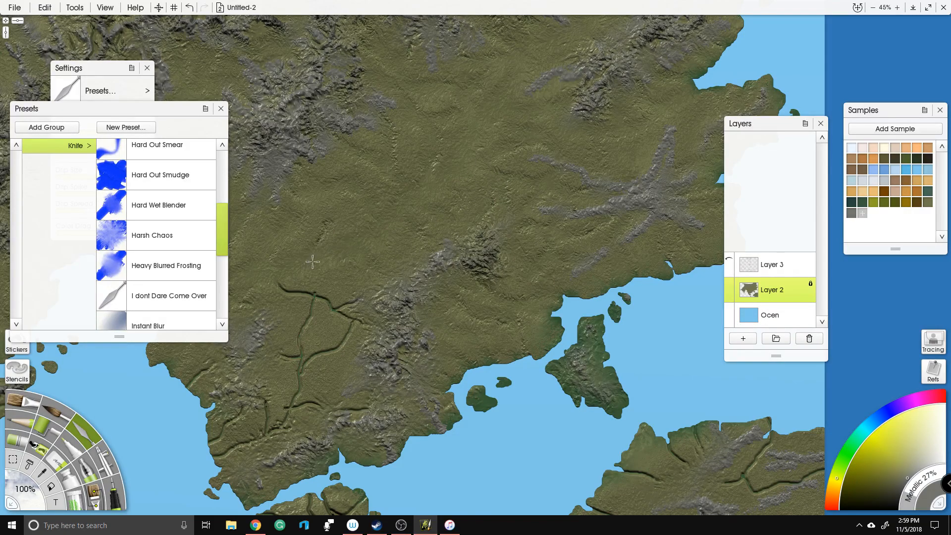
{"action": "left_click_drag", "start_coordinate": [314, 235], "coordinate": [368, 181]}
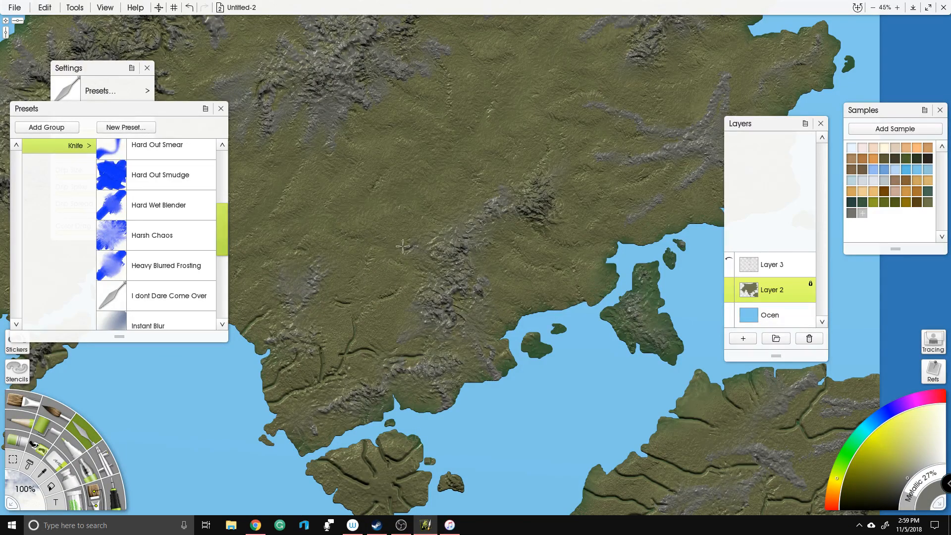
{"action": "left_click_drag", "start_coordinate": [340, 365], "coordinate": [266, 408]}
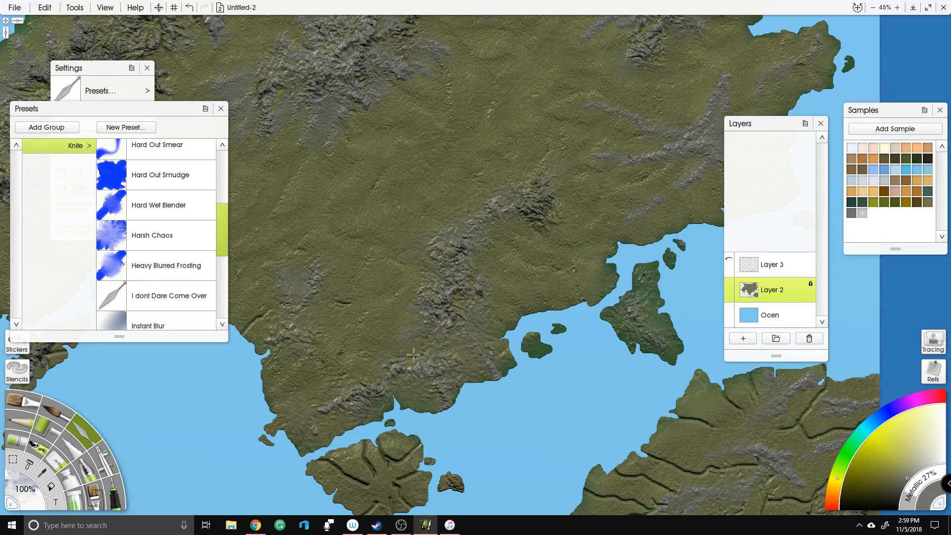
{"action": "mouse_move", "coordinate": [263, 317]}
{"action": "left_mouse_down"}
{"action": "mouse_move", "coordinate": [229, 354]}
{"action": "mouse_move", "coordinate": [284, 321]}
{"action": "left_mouse_up"}
{"action": "left_click_drag", "start_coordinate": [409, 262], "coordinate": [433, 181]}
{"action": "left_click_drag", "start_coordinate": [366, 262], "coordinate": [520, 240]}
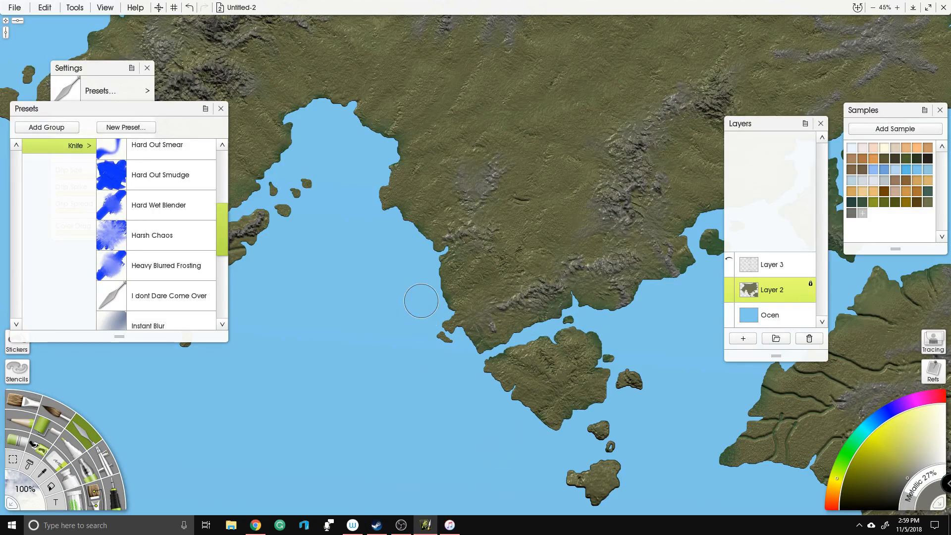
Step: Blend away the river channels along the western coast of the separate southeastern landmass
{"action": "scroll", "coordinate": [466, 273], "scroll_direction": "down", "scroll_amount": 3}
{"action": "left_click_drag", "start_coordinate": [507, 272], "coordinate": [486, 372]}
{"action": "scroll", "coordinate": [582, 388], "scroll_direction": "up", "scroll_amount": 3}
{"action": "left_click_drag", "start_coordinate": [714, 461], "coordinate": [511, 212]}
{"action": "scroll", "coordinate": [425, 251], "scroll_direction": "up", "scroll_amount": 3}
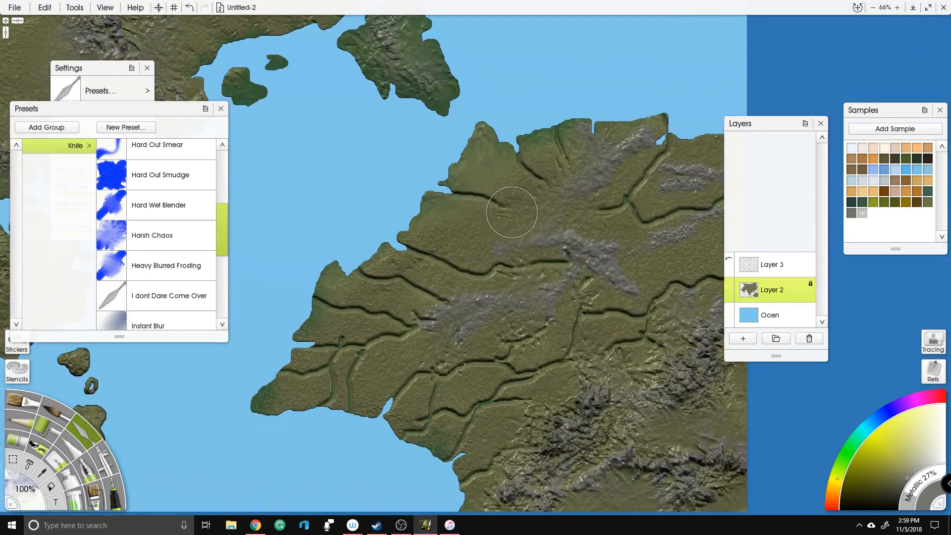
{"action": "left_click_drag", "start_coordinate": [436, 264], "coordinate": [492, 274]}
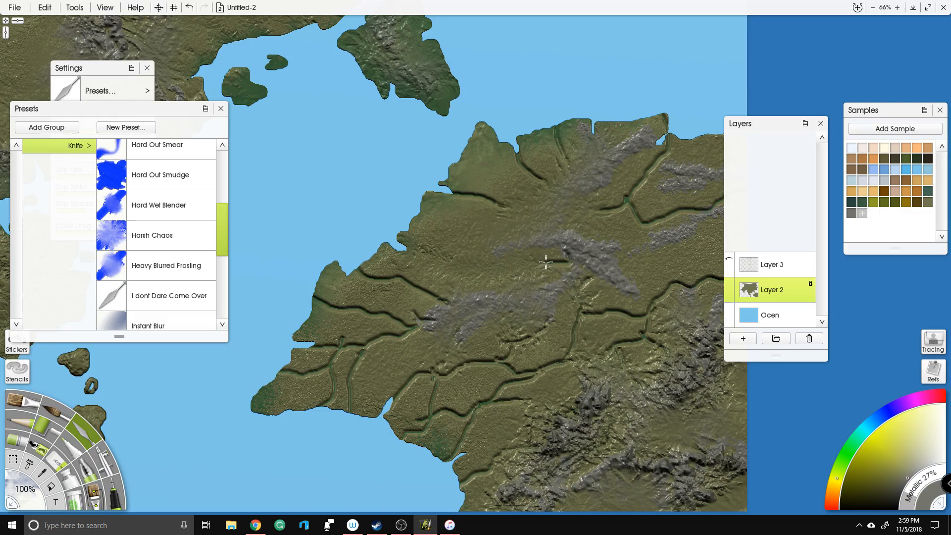
{"action": "mouse_move", "coordinate": [449, 303]}
{"action": "left_mouse_down"}
{"action": "mouse_move", "coordinate": [375, 273]}
{"action": "mouse_move", "coordinate": [309, 279]}
{"action": "mouse_move", "coordinate": [388, 319]}
{"action": "mouse_move", "coordinate": [432, 319]}
{"action": "mouse_move", "coordinate": [346, 350]}
{"action": "mouse_move", "coordinate": [296, 358]}
{"action": "left_mouse_up"}
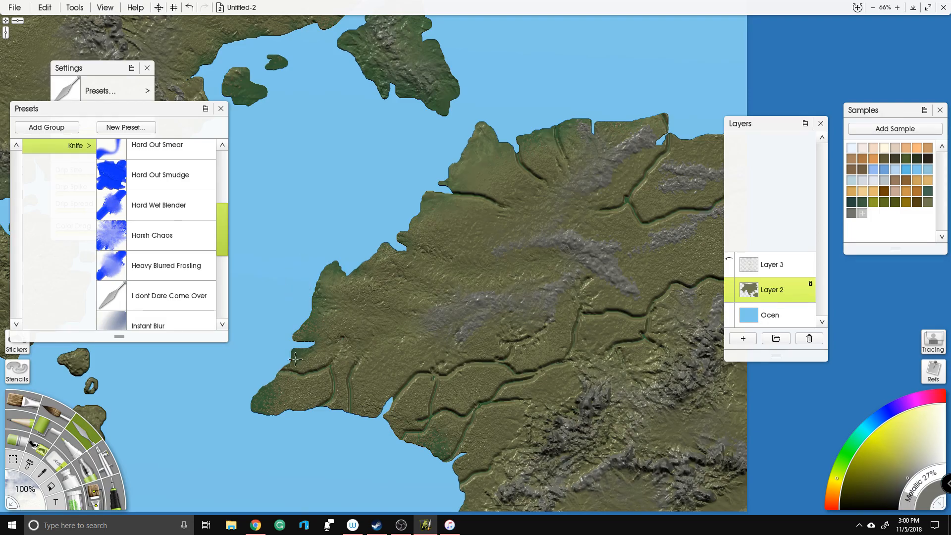
Step: Smear out the remaining river channels in the southwestern corner, interior and north of the southeastern landmass
{"action": "left_click_drag", "start_coordinate": [381, 396], "coordinate": [511, 349]}
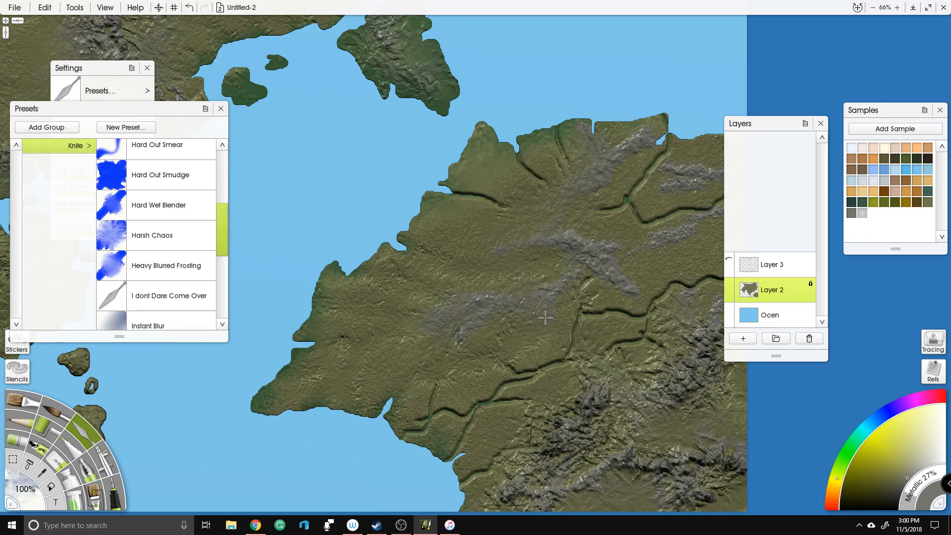
{"action": "mouse_move", "coordinate": [540, 272]}
{"action": "left_mouse_down"}
{"action": "mouse_move", "coordinate": [584, 312]}
{"action": "mouse_move", "coordinate": [545, 367]}
{"action": "mouse_move", "coordinate": [500, 384]}
{"action": "mouse_move", "coordinate": [457, 451]}
{"action": "mouse_move", "coordinate": [414, 421]}
{"action": "mouse_move", "coordinate": [436, 392]}
{"action": "mouse_move", "coordinate": [495, 406]}
{"action": "mouse_move", "coordinate": [525, 396]}
{"action": "left_mouse_up"}
{"action": "mouse_move", "coordinate": [484, 265]}
{"action": "left_mouse_down"}
{"action": "mouse_move", "coordinate": [389, 320]}
{"action": "mouse_move", "coordinate": [322, 261]}
{"action": "mouse_move", "coordinate": [424, 240]}
{"action": "mouse_move", "coordinate": [426, 198]}
{"action": "mouse_move", "coordinate": [483, 200]}
{"action": "left_mouse_up"}
{"action": "mouse_move", "coordinate": [580, 173]}
{"action": "left_mouse_down"}
{"action": "mouse_move", "coordinate": [541, 229]}
{"action": "mouse_move", "coordinate": [482, 270]}
{"action": "mouse_move", "coordinate": [526, 281]}
{"action": "mouse_move", "coordinate": [657, 240]}
{"action": "mouse_move", "coordinate": [637, 324]}
{"action": "mouse_move", "coordinate": [579, 342]}
{"action": "left_mouse_up"}
Step: Examine the whole map, then the central range and the northern coastal mountains, for leftover river channels
{"action": "scroll", "coordinate": [690, 293], "scroll_direction": "down", "scroll_amount": 3}
{"action": "left_click_drag", "start_coordinate": [134, 42], "coordinate": [544, 210]}
{"action": "scroll", "coordinate": [544, 210], "scroll_direction": "down", "scroll_amount": 3}
{"action": "scroll", "coordinate": [528, 254], "scroll_direction": "up", "scroll_amount": 2}
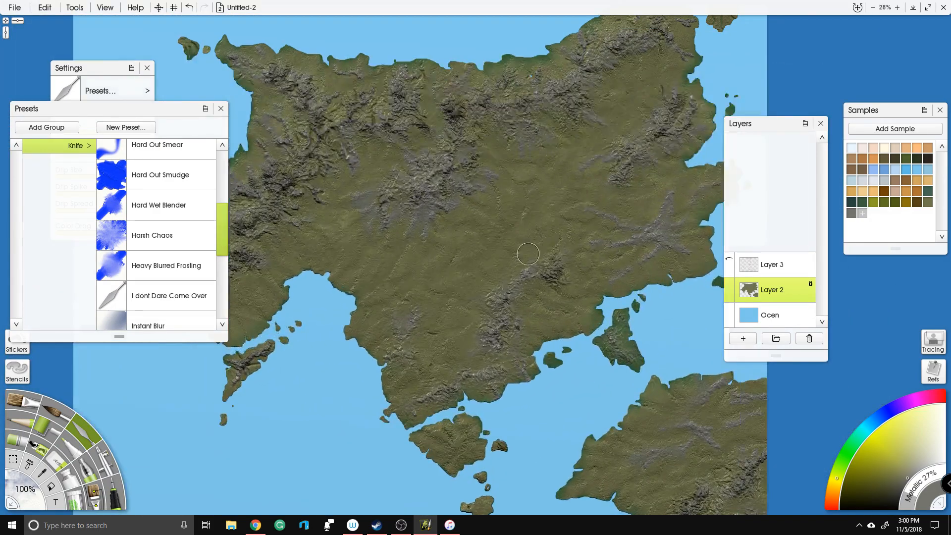
{"action": "left_click_drag", "start_coordinate": [531, 246], "coordinate": [583, 272]}
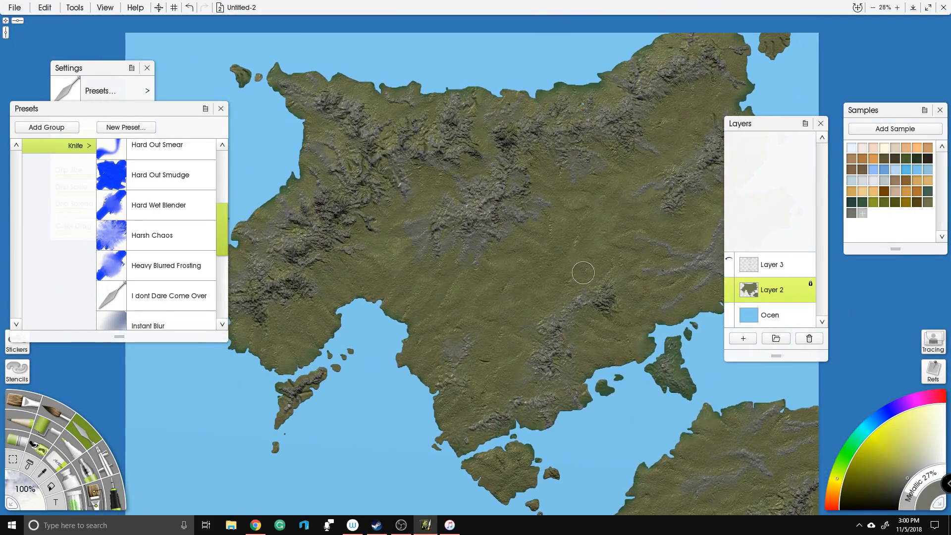
{"action": "scroll", "coordinate": [583, 272], "scroll_direction": "up", "scroll_amount": 3}
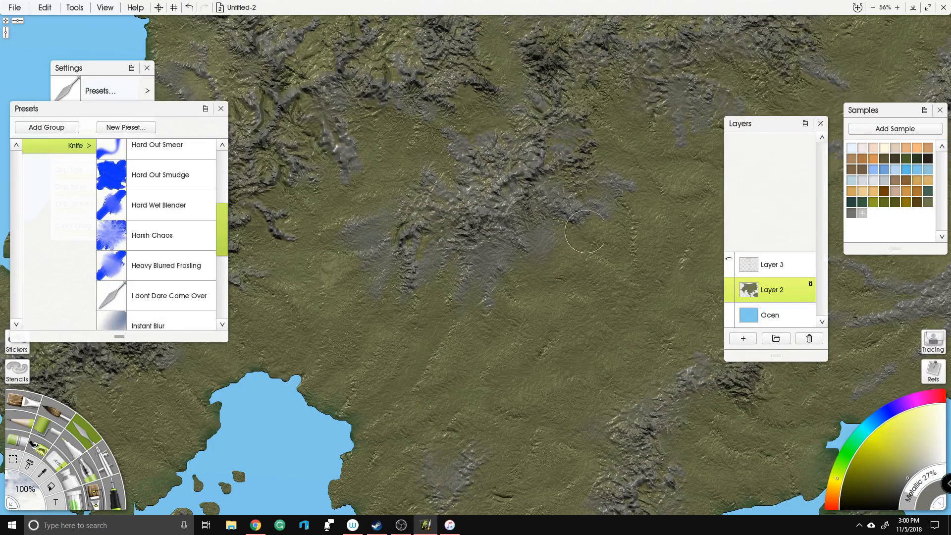
{"action": "scroll", "coordinate": [454, 169], "scroll_direction": "up", "scroll_amount": 3}
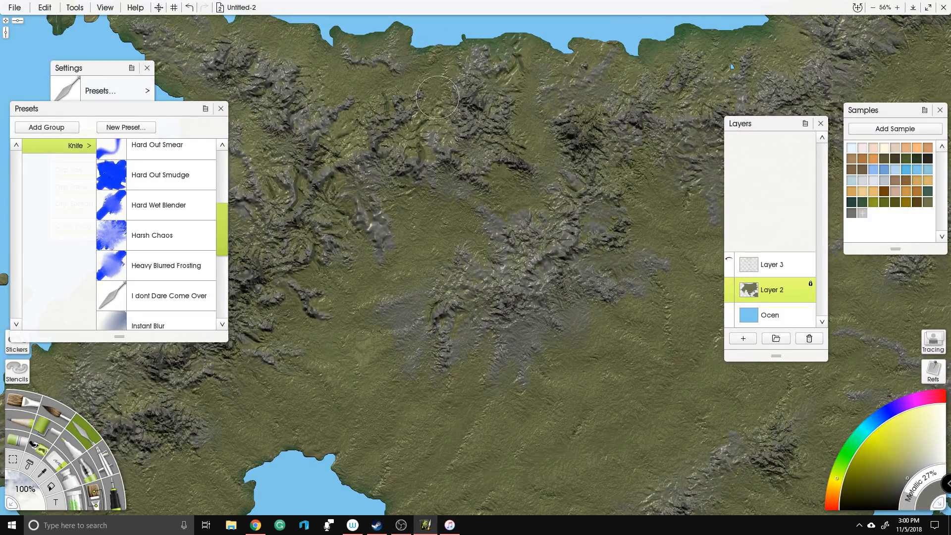
{"action": "left_click_drag", "start_coordinate": [369, 143], "coordinate": [443, 229]}
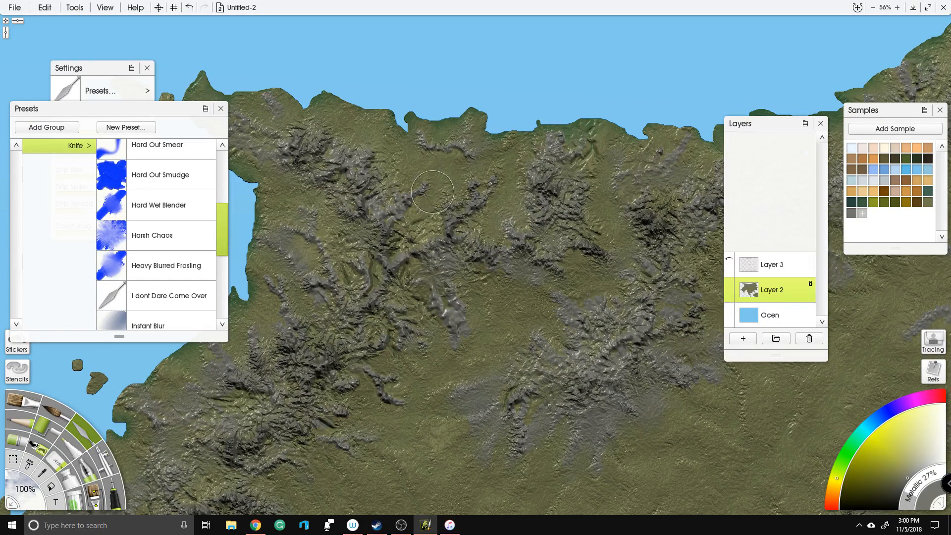
{"action": "left_click_drag", "start_coordinate": [415, 130], "coordinate": [381, 236]}
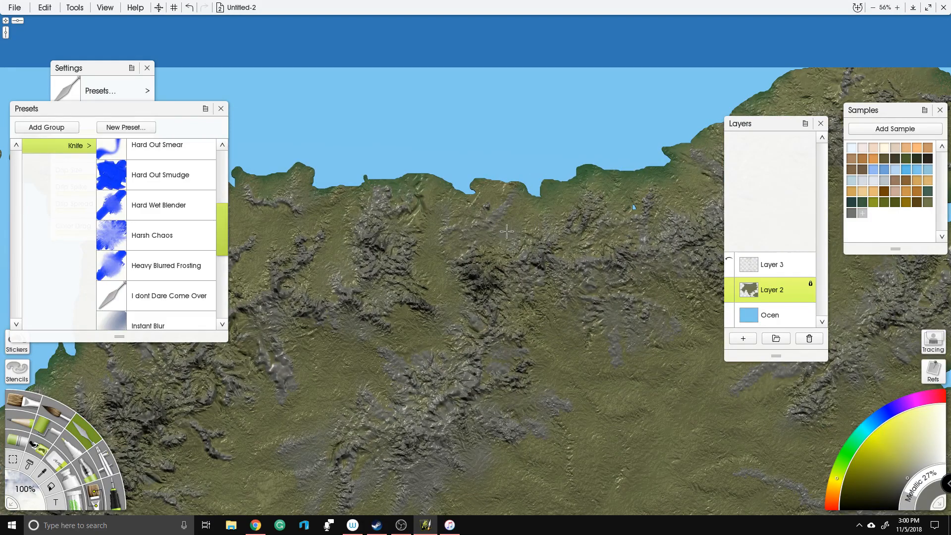
{"action": "left_click_drag", "start_coordinate": [632, 198], "coordinate": [524, 216]}
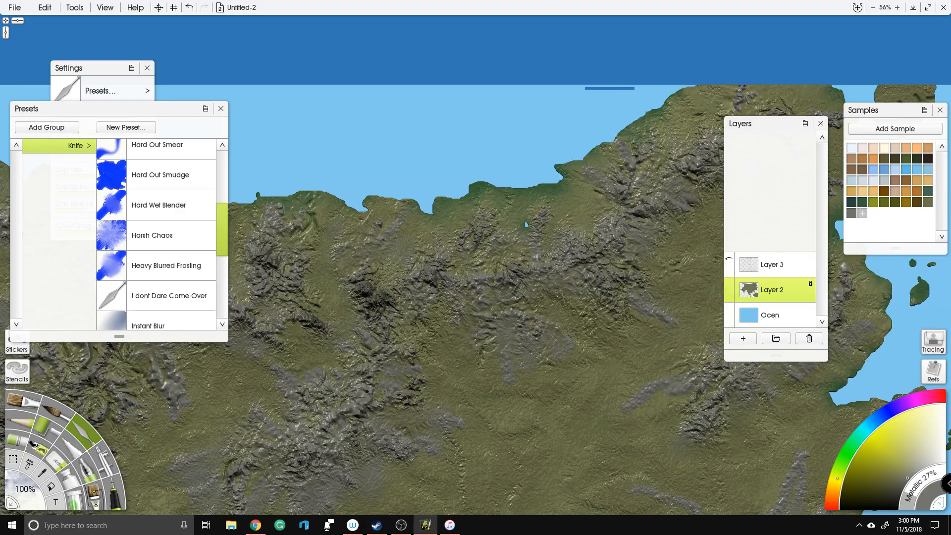
{"action": "left_click_drag", "start_coordinate": [623, 109], "coordinate": [483, 237]}
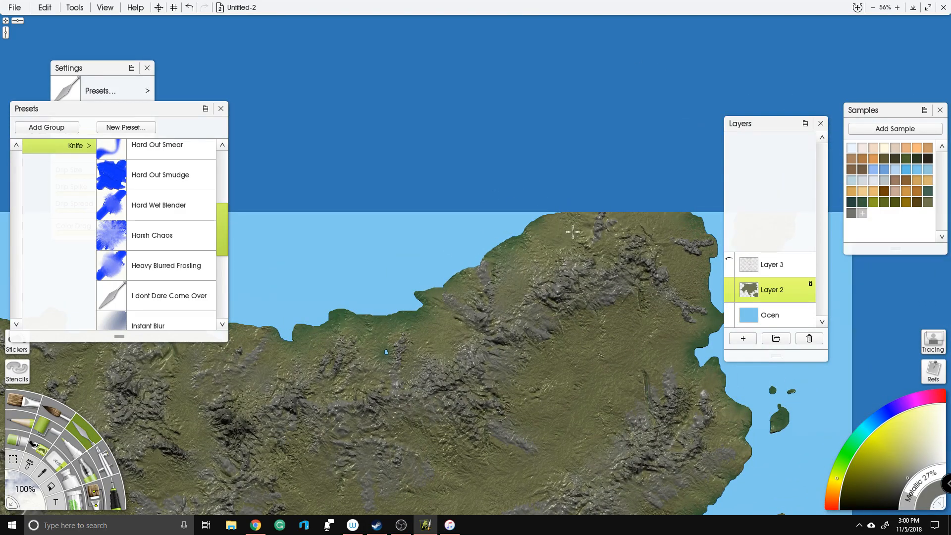
Step: Smear out the river channels on the island off the northeastern coast
{"action": "scroll", "coordinate": [610, 258], "scroll_direction": "up", "scroll_amount": 3}
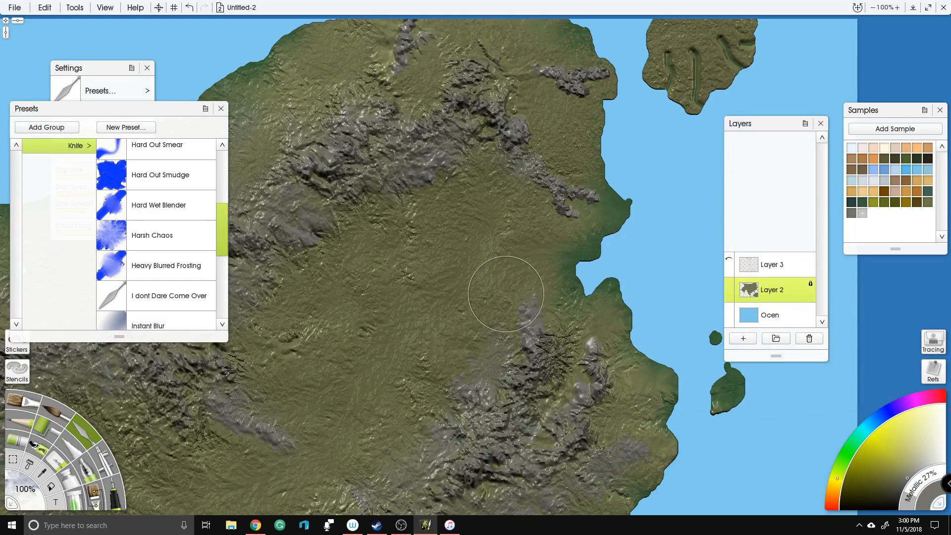
{"action": "scroll", "coordinate": [629, 259], "scroll_direction": "up", "scroll_amount": 1}
{"action": "left_click_drag", "start_coordinate": [746, 60], "coordinate": [382, 297]}
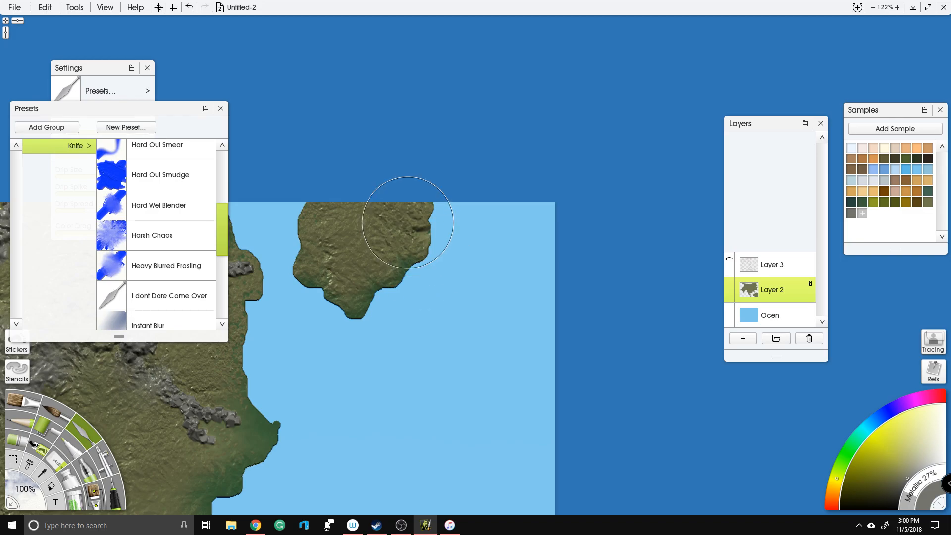
Step: Smear out the river channels beside the rock ridge on the narrow southwestern island
{"action": "scroll", "coordinate": [426, 364], "scroll_direction": "down", "scroll_amount": 4}
{"action": "left_click_drag", "start_coordinate": [426, 363], "coordinate": [818, 12]}
{"action": "scroll", "coordinate": [473, 110], "scroll_direction": "down", "scroll_amount": 3}
{"action": "left_click_drag", "start_coordinate": [434, 203], "coordinate": [646, 129]}
{"action": "scroll", "coordinate": [408, 299], "scroll_direction": "up", "scroll_amount": 3}
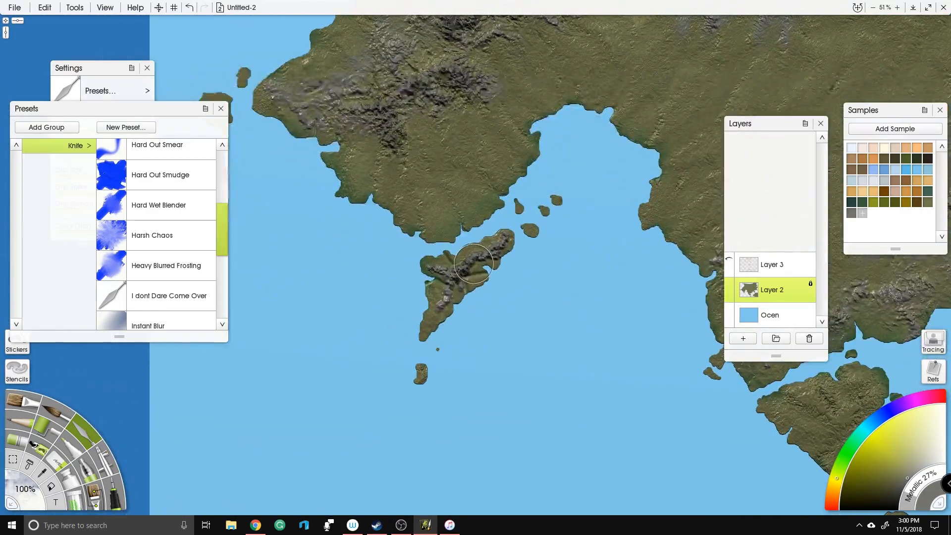
{"action": "mouse_move", "coordinate": [490, 248]}
{"action": "left_mouse_down"}
{"action": "mouse_move", "coordinate": [441, 287]}
{"action": "mouse_move", "coordinate": [424, 276]}
{"action": "mouse_move", "coordinate": [434, 256]}
{"action": "mouse_move", "coordinate": [510, 233]}
{"action": "left_mouse_up"}
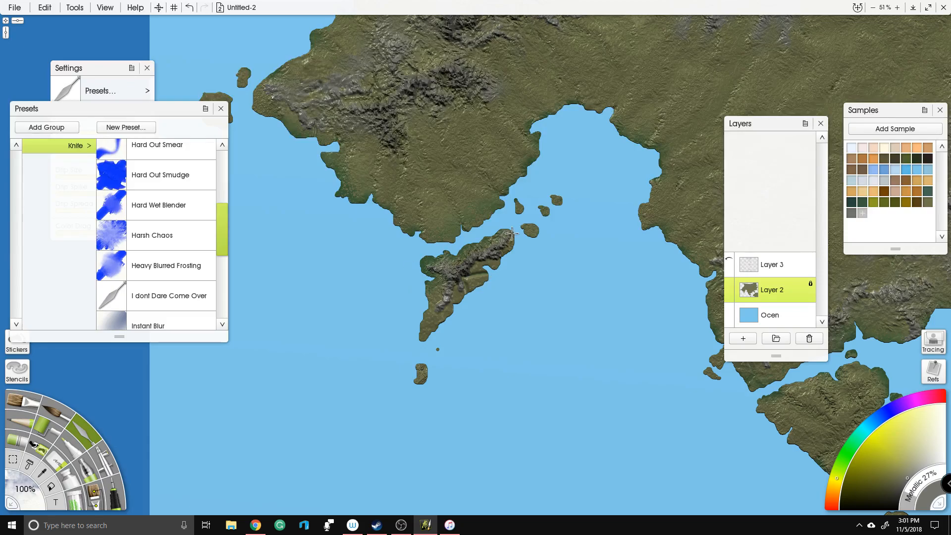
Step: Examine the western and central mountain ranges and the whole continent for leftover river channels
{"action": "mouse_move", "coordinate": [460, 280]}
{"action": "left_mouse_down"}
{"action": "mouse_move", "coordinate": [499, 428]}
{"action": "mouse_move", "coordinate": [427, 488]}
{"action": "left_mouse_up"}
{"action": "scroll", "coordinate": [481, 301], "scroll_direction": "down", "scroll_amount": 2}
{"action": "left_click_drag", "start_coordinate": [538, 417], "coordinate": [471, 359]}
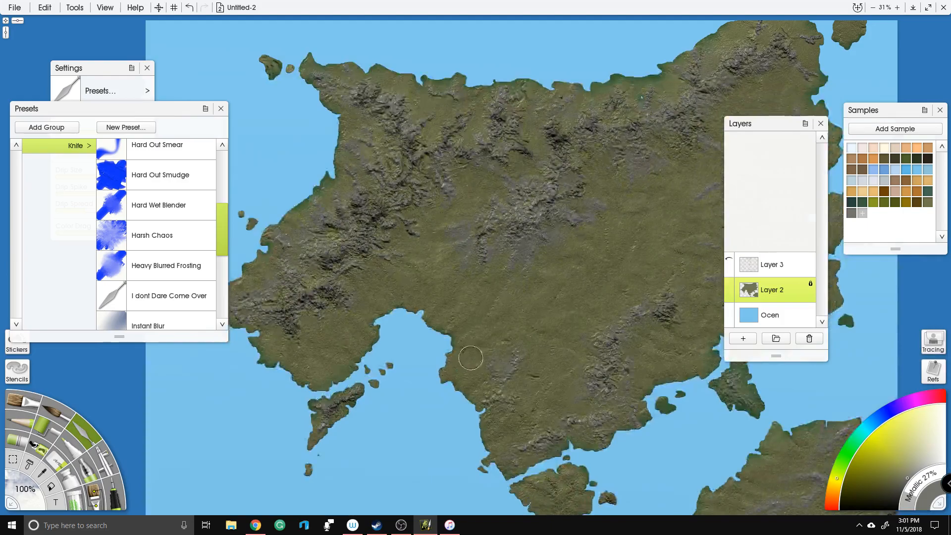
{"action": "scroll", "coordinate": [397, 255], "scroll_direction": "up", "scroll_amount": 3}
{"action": "left_click_drag", "start_coordinate": [335, 228], "coordinate": [367, 239]}
{"action": "scroll", "coordinate": [471, 266], "scroll_direction": "up", "scroll_amount": 2}
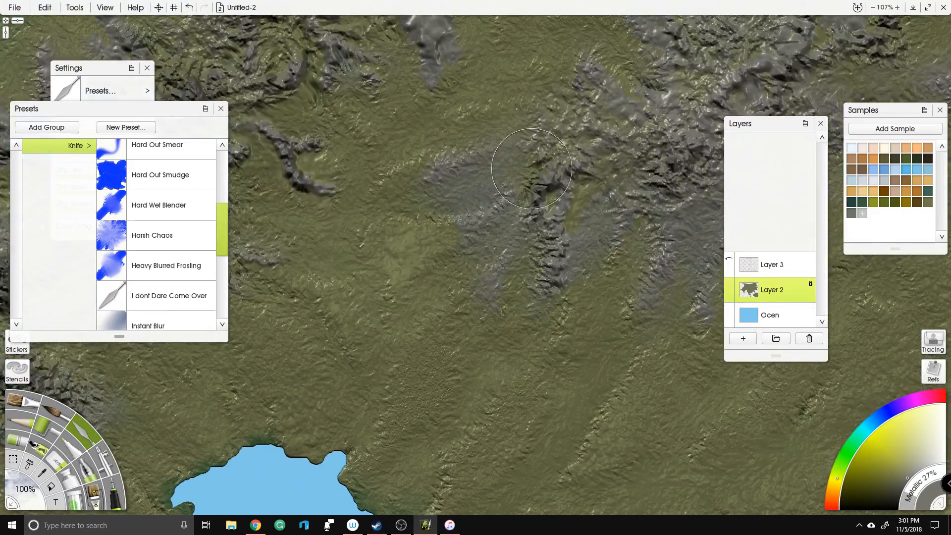
{"action": "mouse_move", "coordinate": [520, 192]}
{"action": "left_mouse_down"}
{"action": "mouse_move", "coordinate": [548, 195]}
{"action": "mouse_move", "coordinate": [434, 342]}
{"action": "left_mouse_up"}
{"action": "scroll", "coordinate": [429, 263], "scroll_direction": "down", "scroll_amount": 2}
{"action": "scroll", "coordinate": [440, 274], "scroll_direction": "down", "scroll_amount": 2}
{"action": "scroll", "coordinate": [440, 273], "scroll_direction": "down", "scroll_amount": 3}
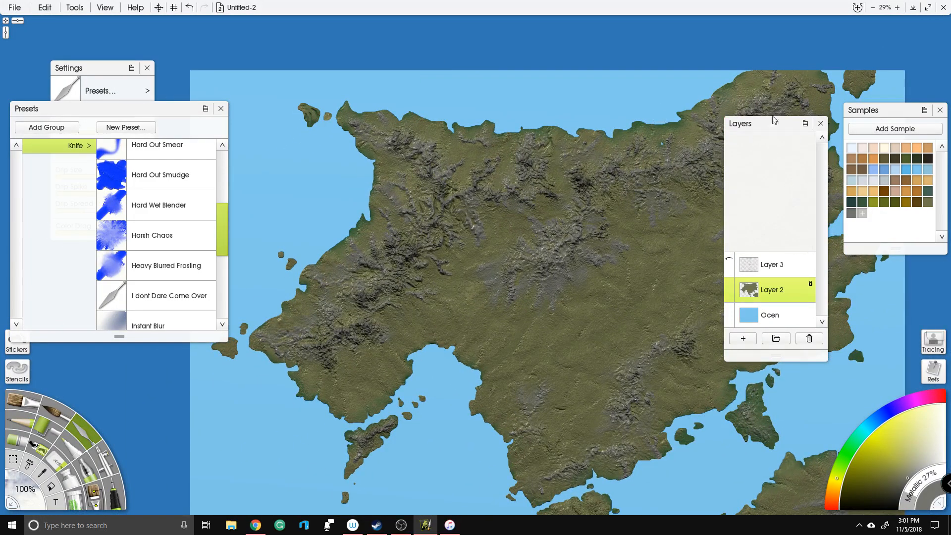
Step: Try the Hard Wet Blender knife at 250% tool size near the large southwestern bay
{"action": "mouse_move", "coordinate": [544, 480]}
{"action": "left_mouse_down"}
{"action": "mouse_move", "coordinate": [472, 302]}
{"action": "mouse_move", "coordinate": [535, 353]}
{"action": "left_mouse_up"}
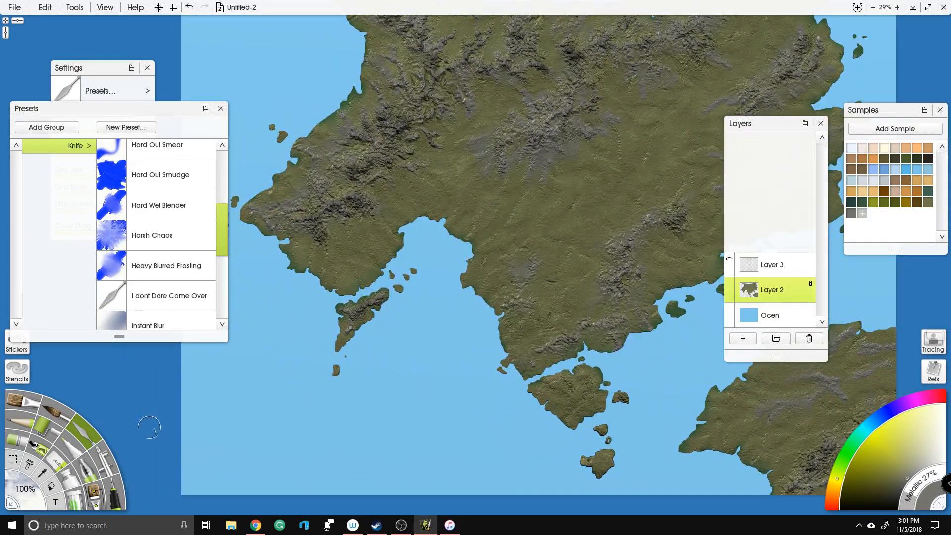
{"action": "left_click", "coordinate": [27, 502]}
{"action": "type", "text": "250"}
{"action": "key", "text": "Return"}
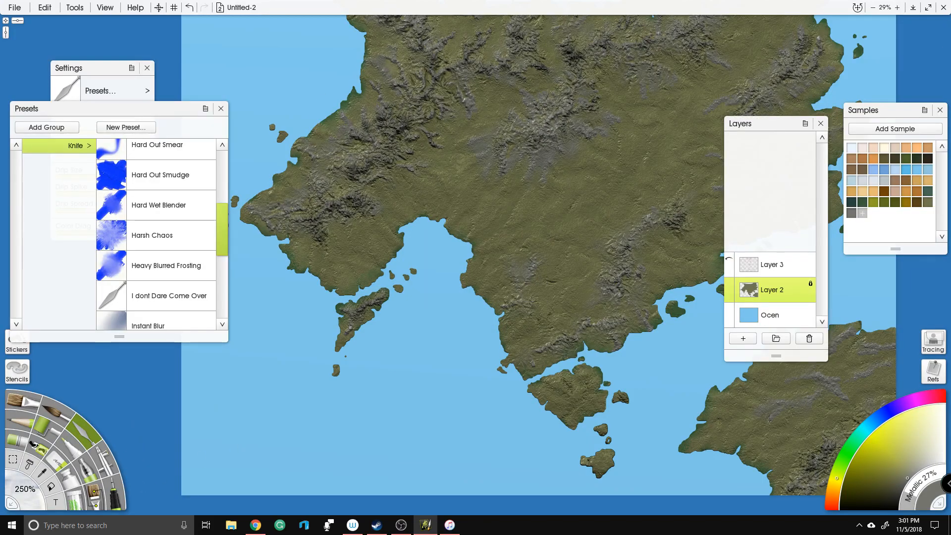
{"action": "left_click", "coordinate": [175, 207]}
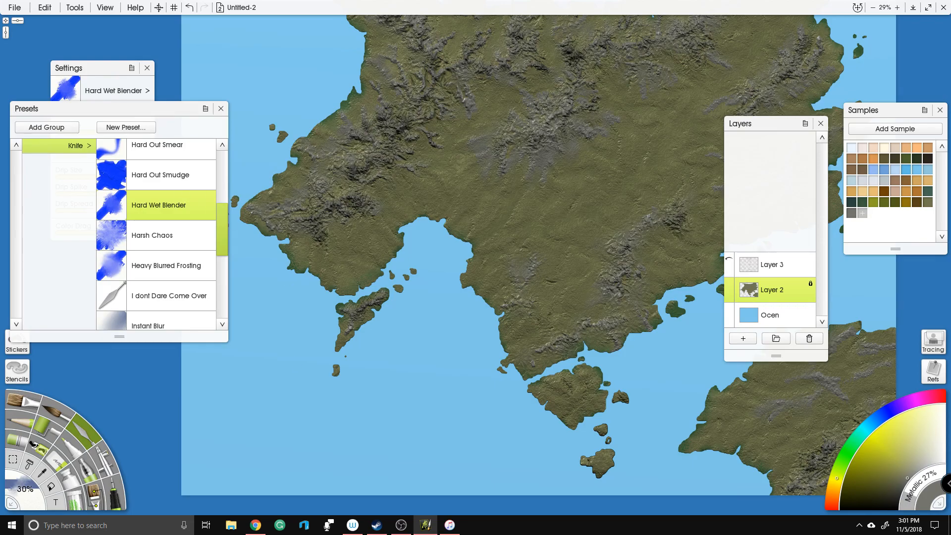
{"action": "left_click", "coordinate": [27, 489]}
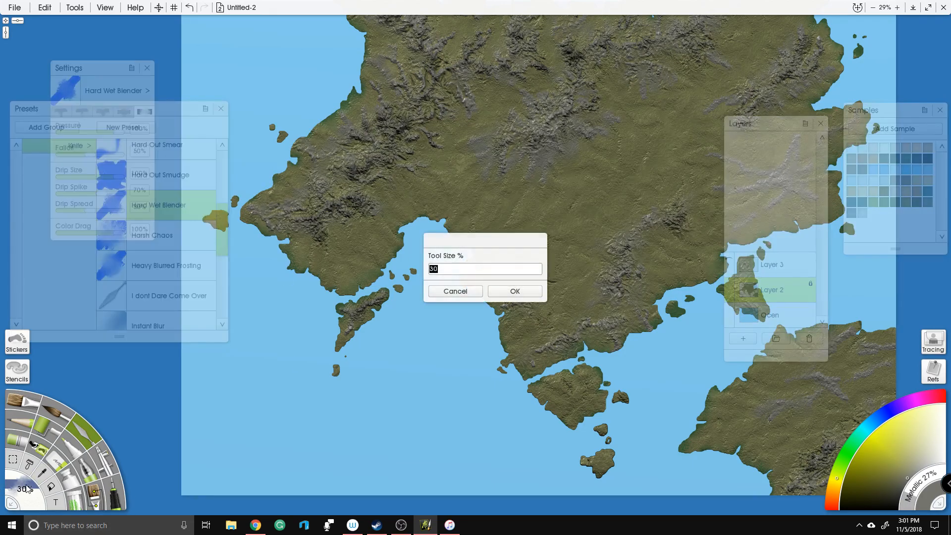
{"action": "type", "text": "250"}
{"action": "key", "text": "Return"}
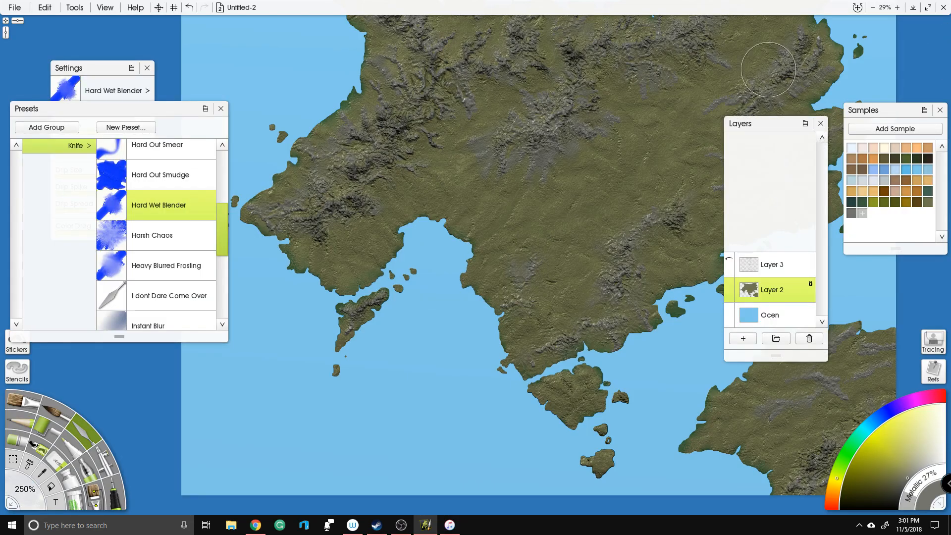
{"action": "scroll", "coordinate": [367, 183], "scroll_direction": "up", "scroll_amount": 3}
{"action": "left_click_drag", "start_coordinate": [367, 183], "coordinate": [530, 236]}
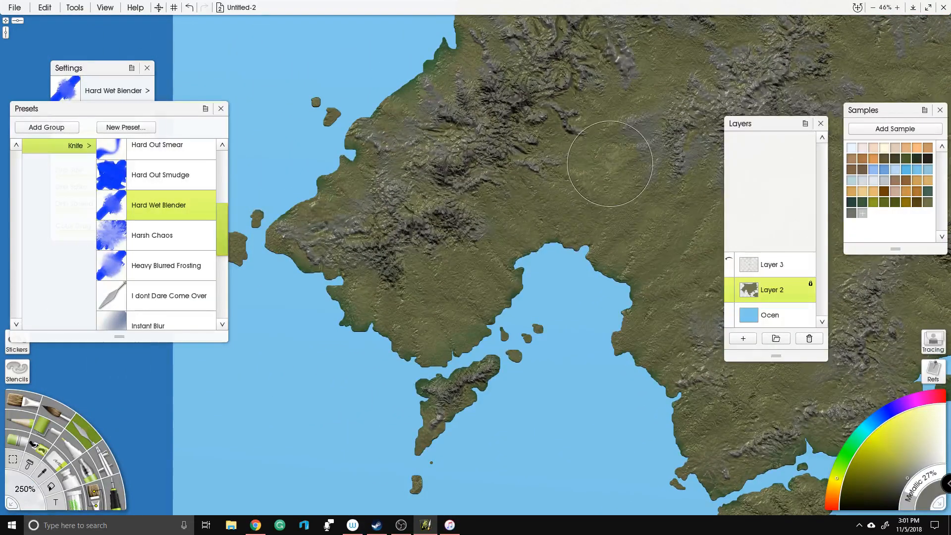
{"action": "scroll", "coordinate": [541, 198], "scroll_direction": "up", "scroll_amount": 2}
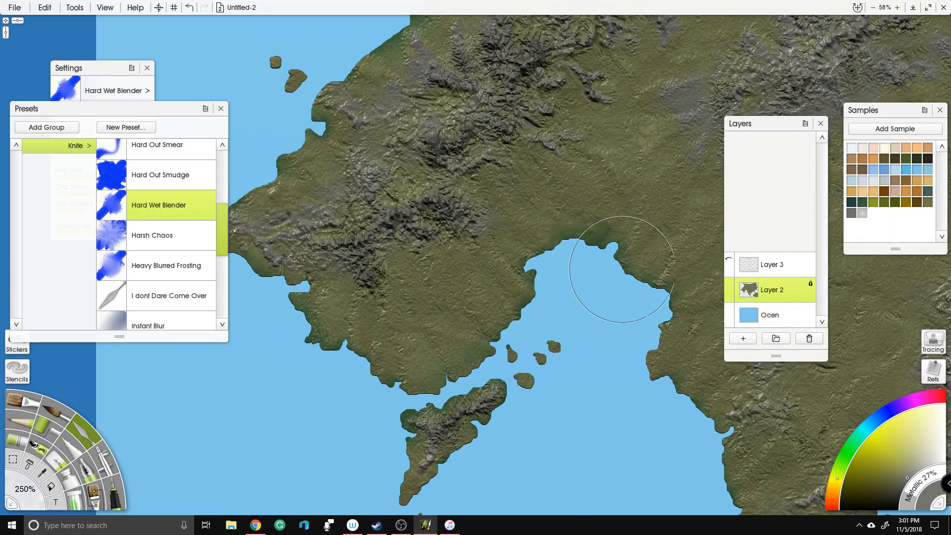
Step: Switch back to the Harsh Chaos knife and set its tool size to 250%
{"action": "left_click", "coordinate": [147, 243]}
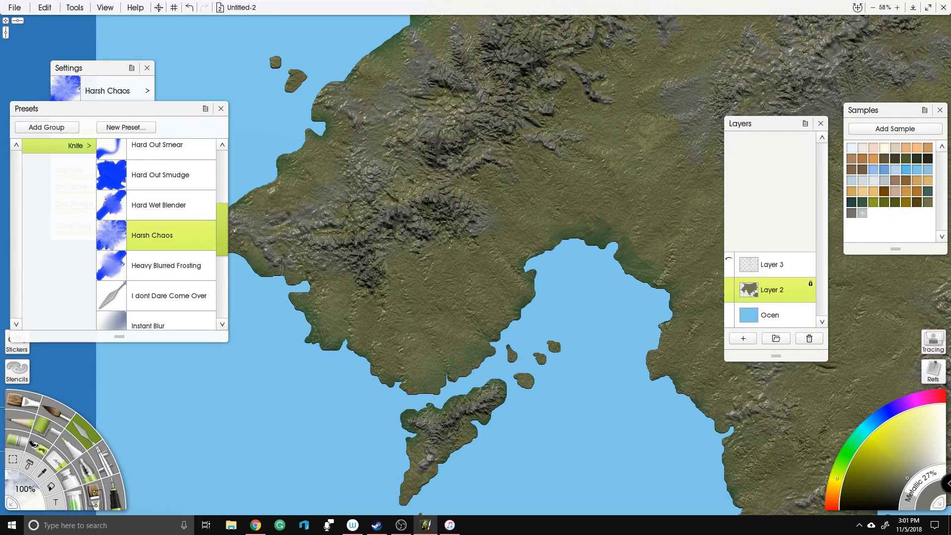
{"action": "left_click", "coordinate": [23, 488]}
{"action": "type", "text": "250"}
{"action": "key", "text": "Return"}
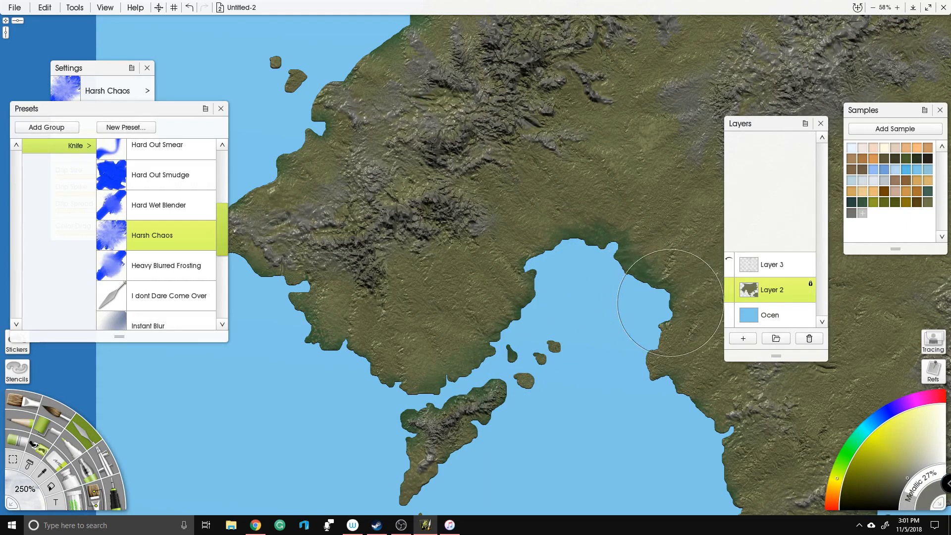
Step: Blend the dark green coastal shading inland along the bay's eastern shore and down the peninsula's western coast
{"action": "left_click_drag", "start_coordinate": [662, 326], "coordinate": [658, 338]}
{"action": "left_click_drag", "start_coordinate": [657, 340], "coordinate": [652, 369]}
{"action": "mouse_move", "coordinate": [652, 370]}
{"action": "left_mouse_down"}
{"action": "mouse_move", "coordinate": [707, 422]}
{"action": "mouse_move", "coordinate": [718, 463]}
{"action": "mouse_move", "coordinate": [598, 307]}
{"action": "left_mouse_up"}
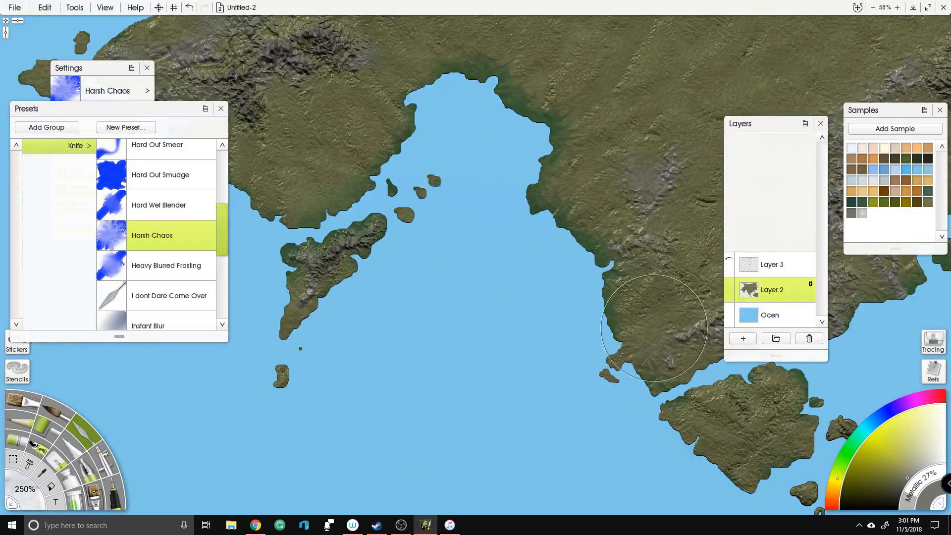
{"action": "scroll", "coordinate": [652, 325], "scroll_direction": "up", "scroll_amount": 3}
{"action": "scroll", "coordinate": [559, 278], "scroll_direction": "up", "scroll_amount": 1}
{"action": "mouse_move", "coordinate": [559, 278]}
{"action": "left_mouse_down"}
{"action": "mouse_move", "coordinate": [512, 304]}
{"action": "mouse_move", "coordinate": [454, 238]}
{"action": "left_mouse_up"}
{"action": "scroll", "coordinate": [453, 237], "scroll_direction": "down", "scroll_amount": 1}
{"action": "mouse_move", "coordinate": [486, 336]}
{"action": "left_mouse_down"}
{"action": "mouse_move", "coordinate": [506, 342]}
{"action": "mouse_move", "coordinate": [501, 401]}
{"action": "mouse_move", "coordinate": [471, 403]}
{"action": "left_mouse_up"}
{"action": "scroll", "coordinate": [472, 404], "scroll_direction": "down", "scroll_amount": 2}
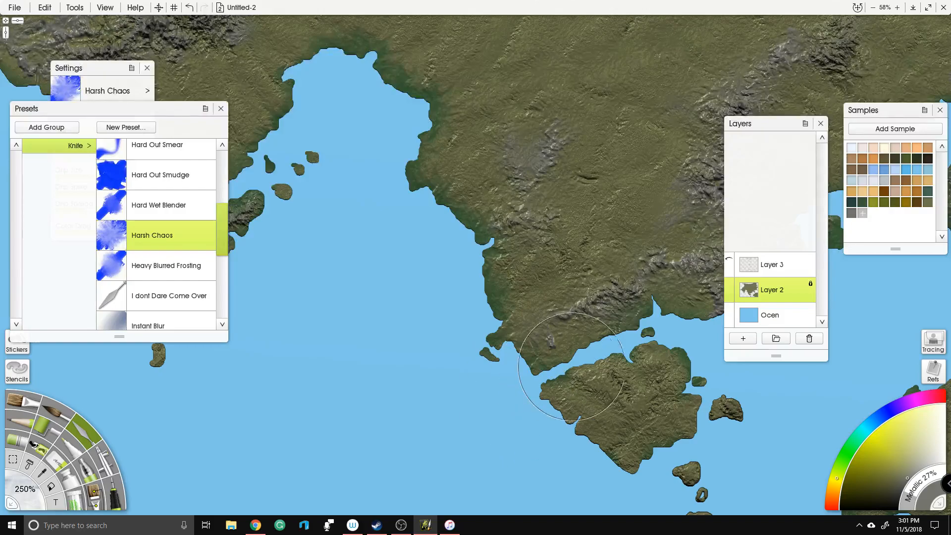
Step: Blend dark green shading along the shores of the peninsula's tip and the large island below it
{"action": "left_click_drag", "start_coordinate": [641, 348], "coordinate": [556, 227]}
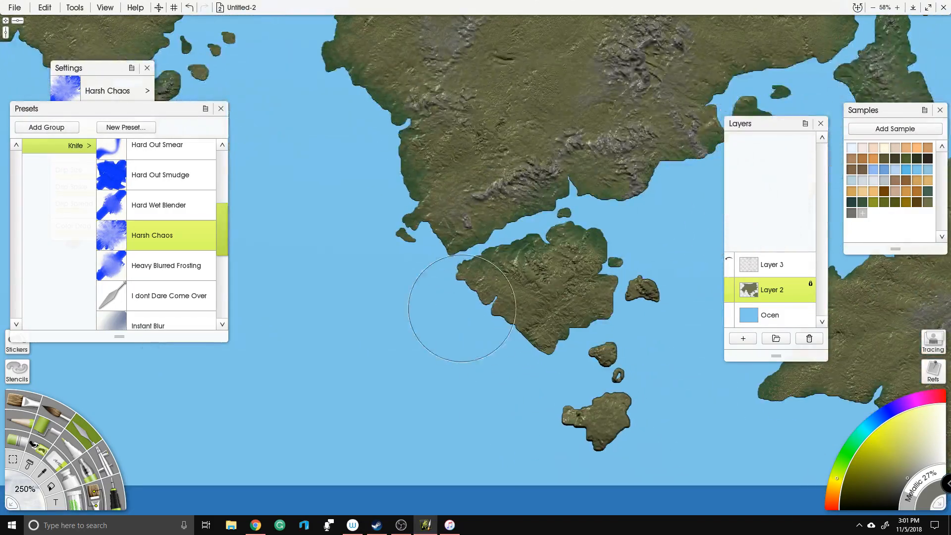
{"action": "mouse_move", "coordinate": [508, 315]}
{"action": "left_mouse_down"}
{"action": "mouse_move", "coordinate": [536, 345]}
{"action": "mouse_move", "coordinate": [576, 321]}
{"action": "left_mouse_up"}
{"action": "left_click_drag", "start_coordinate": [638, 311], "coordinate": [619, 387]}
{"action": "left_click_drag", "start_coordinate": [485, 302], "coordinate": [480, 302]}
Step: Blend the coastal shading along the continent's southern shore, from the peninsula's range toward the eastern islands
{"action": "scroll", "coordinate": [478, 276], "scroll_direction": "up", "scroll_amount": 3}
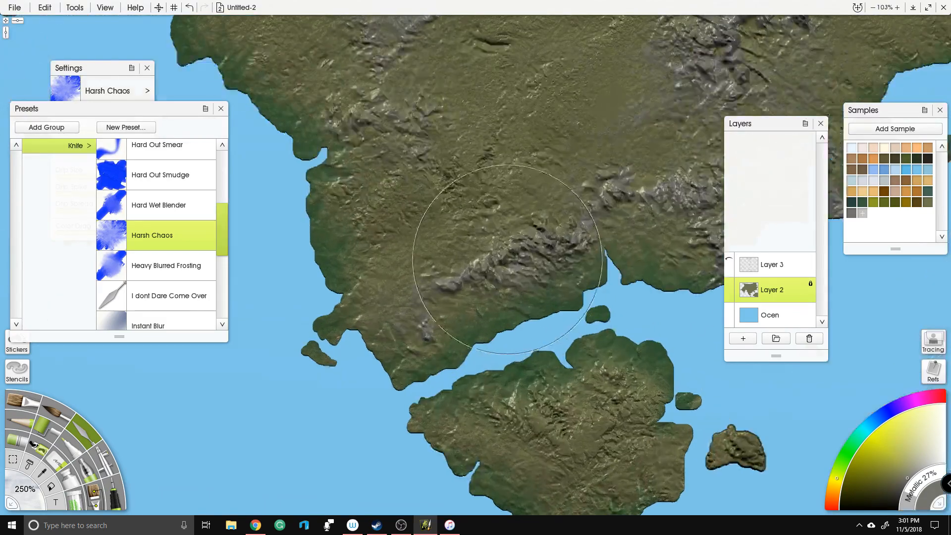
{"action": "mouse_move", "coordinate": [446, 325]}
{"action": "left_mouse_down"}
{"action": "mouse_move", "coordinate": [513, 321]}
{"action": "mouse_move", "coordinate": [545, 258]}
{"action": "mouse_move", "coordinate": [581, 248]}
{"action": "mouse_move", "coordinate": [554, 315]}
{"action": "left_mouse_up"}
{"action": "mouse_move", "coordinate": [558, 216]}
{"action": "left_mouse_down"}
{"action": "mouse_move", "coordinate": [548, 200]}
{"action": "mouse_move", "coordinate": [581, 181]}
{"action": "left_mouse_up"}
{"action": "left_click_drag", "start_coordinate": [616, 153], "coordinate": [683, 135]}
{"action": "mouse_move", "coordinate": [687, 134]}
{"action": "left_mouse_down"}
{"action": "mouse_move", "coordinate": [430, 328]}
{"action": "mouse_move", "coordinate": [510, 289]}
{"action": "mouse_move", "coordinate": [520, 226]}
{"action": "mouse_move", "coordinate": [580, 195]}
{"action": "mouse_move", "coordinate": [650, 182]}
{"action": "mouse_move", "coordinate": [371, 292]}
{"action": "left_mouse_up"}
{"action": "scroll", "coordinate": [480, 332], "scroll_direction": "down", "scroll_amount": 1}
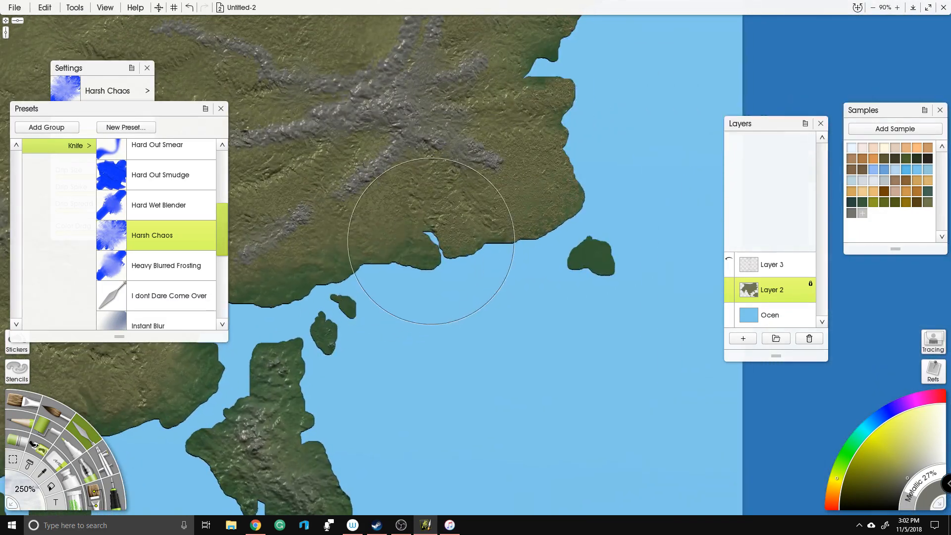
Step: Blend the dark green coastal shading inland along the continent's eastern shore up to its northeastern corner
{"action": "left_click_drag", "start_coordinate": [591, 154], "coordinate": [638, 282]}
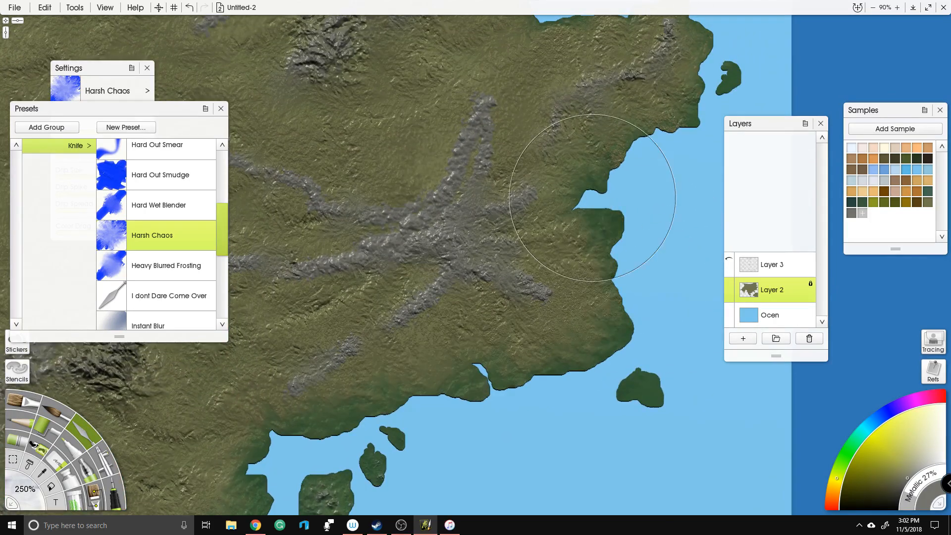
{"action": "left_click_drag", "start_coordinate": [607, 197], "coordinate": [461, 374]}
{"action": "mouse_move", "coordinate": [504, 335]}
{"action": "left_mouse_down"}
{"action": "mouse_move", "coordinate": [551, 302]}
{"action": "mouse_move", "coordinate": [580, 259]}
{"action": "mouse_move", "coordinate": [577, 180]}
{"action": "mouse_move", "coordinate": [511, 156]}
{"action": "mouse_move", "coordinate": [393, 175]}
{"action": "mouse_move", "coordinate": [486, 95]}
{"action": "left_mouse_up"}
{"action": "mouse_move", "coordinate": [530, 141]}
{"action": "left_mouse_down"}
{"action": "mouse_move", "coordinate": [508, 399]}
{"action": "mouse_move", "coordinate": [416, 176]}
{"action": "mouse_move", "coordinate": [366, 159]}
{"action": "left_mouse_up"}
{"action": "left_click_drag", "start_coordinate": [444, 105], "coordinate": [527, 346]}
{"action": "left_click_drag", "start_coordinate": [469, 278], "coordinate": [417, 169]}
{"action": "mouse_move", "coordinate": [496, 196]}
{"action": "left_mouse_down"}
{"action": "mouse_move", "coordinate": [638, 221]}
{"action": "mouse_move", "coordinate": [625, 193]}
{"action": "left_mouse_up"}
{"action": "scroll", "coordinate": [472, 256], "scroll_direction": "down", "scroll_amount": 5}
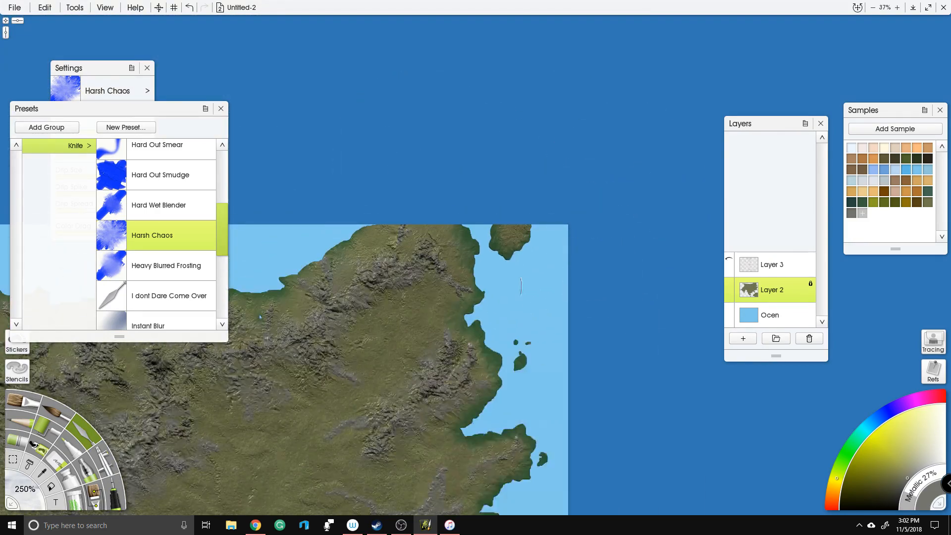
Step: Blend the dark green coastal shading along the continent's northern shore to its northwestern tip
{"action": "left_click_drag", "start_coordinate": [271, 225], "coordinate": [516, 154]}
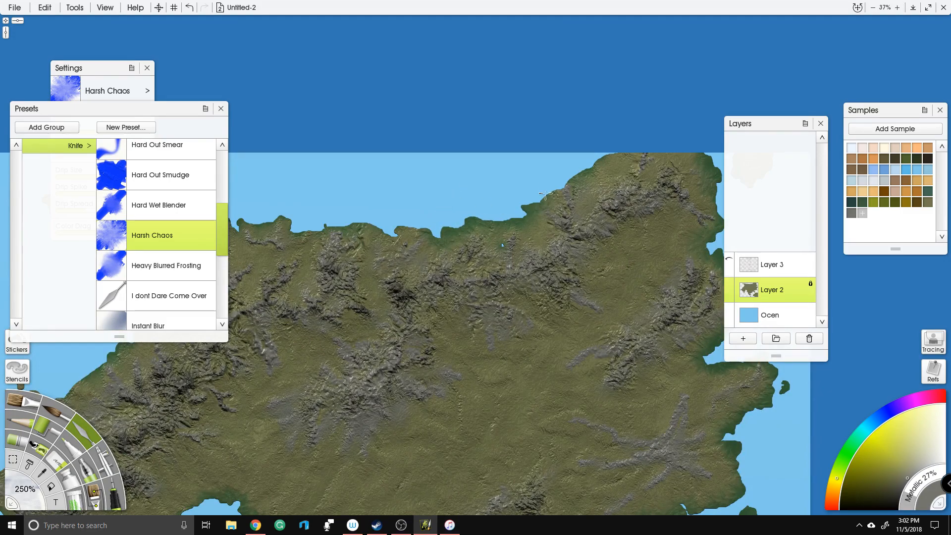
{"action": "left_click_drag", "start_coordinate": [603, 148], "coordinate": [754, 180]}
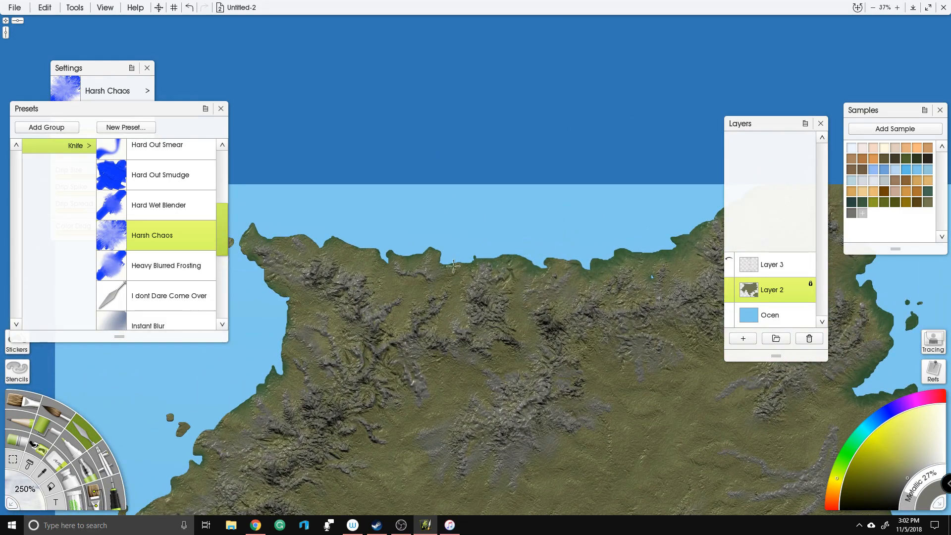
{"action": "left_click_drag", "start_coordinate": [323, 239], "coordinate": [234, 229]}
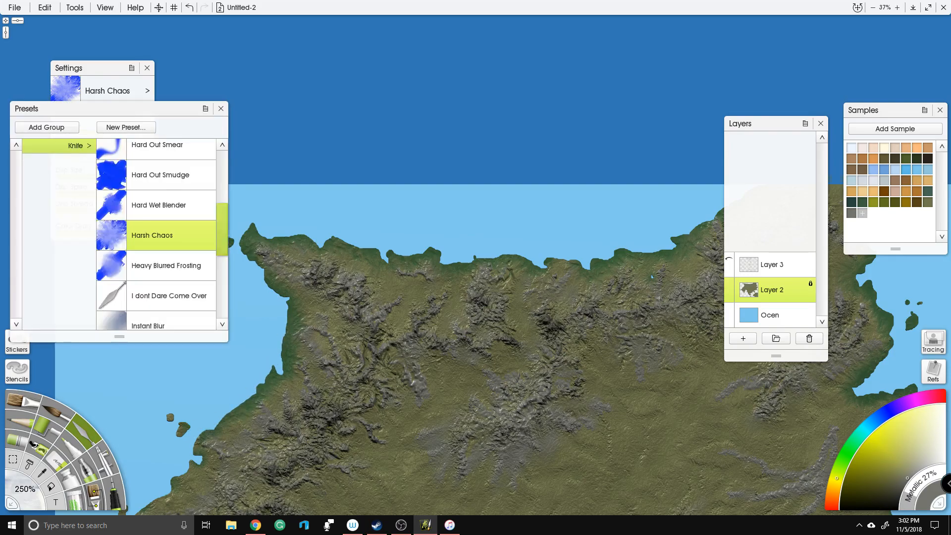
Step: Blend the dark green shading along the continent's western and southwestern shores and the narrow island below
{"action": "left_click_drag", "start_coordinate": [259, 375], "coordinate": [406, 235]}
{"action": "left_click_drag", "start_coordinate": [336, 299], "coordinate": [320, 344]}
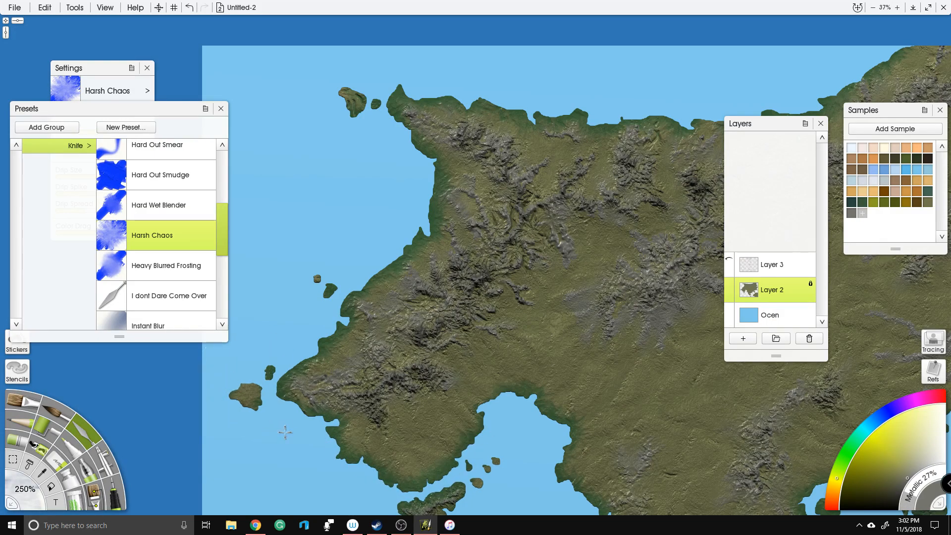
{"action": "left_click_drag", "start_coordinate": [385, 468], "coordinate": [309, 181]}
{"action": "left_click_drag", "start_coordinate": [396, 203], "coordinate": [335, 323]}
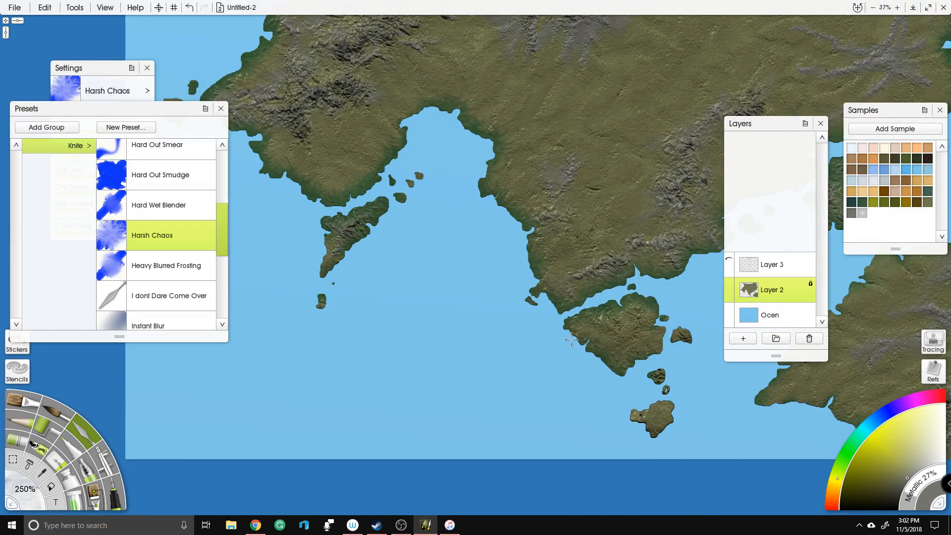
Step: Blend the dark green coastal shading along the shores of the separate southeastern landmass
{"action": "left_click_drag", "start_coordinate": [719, 395], "coordinate": [437, 413]}
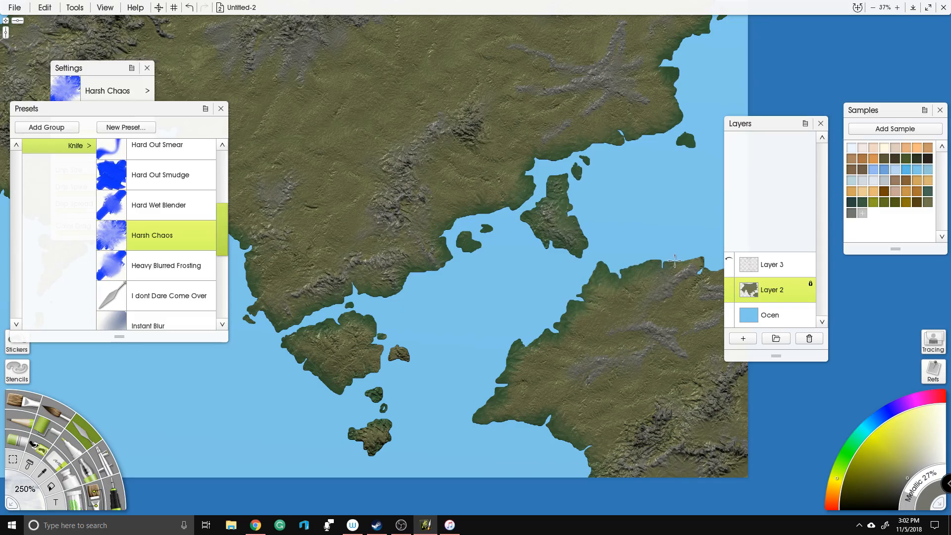
{"action": "scroll", "coordinate": [541, 126], "scroll_direction": "down", "scroll_amount": 3}
{"action": "left_click_drag", "start_coordinate": [494, 65], "coordinate": [595, 286]}
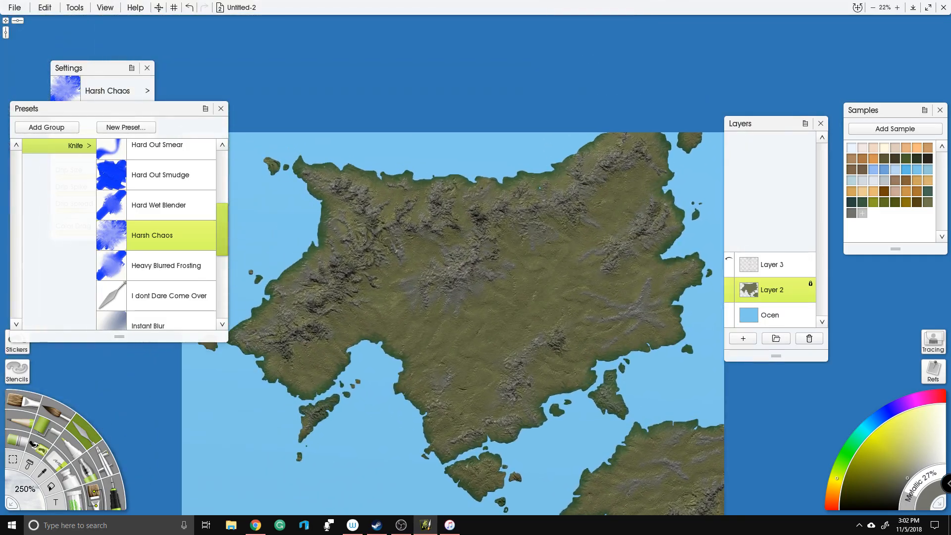
Step: Smear the star-shaped rock range in the continent's east into the surrounding green terrain
{"action": "scroll", "coordinate": [594, 287], "scroll_direction": "up", "scroll_amount": 3}
{"action": "scroll", "coordinate": [564, 226], "scroll_direction": "up", "scroll_amount": 2}
{"action": "left_click_drag", "start_coordinate": [493, 294], "coordinate": [514, 91]}
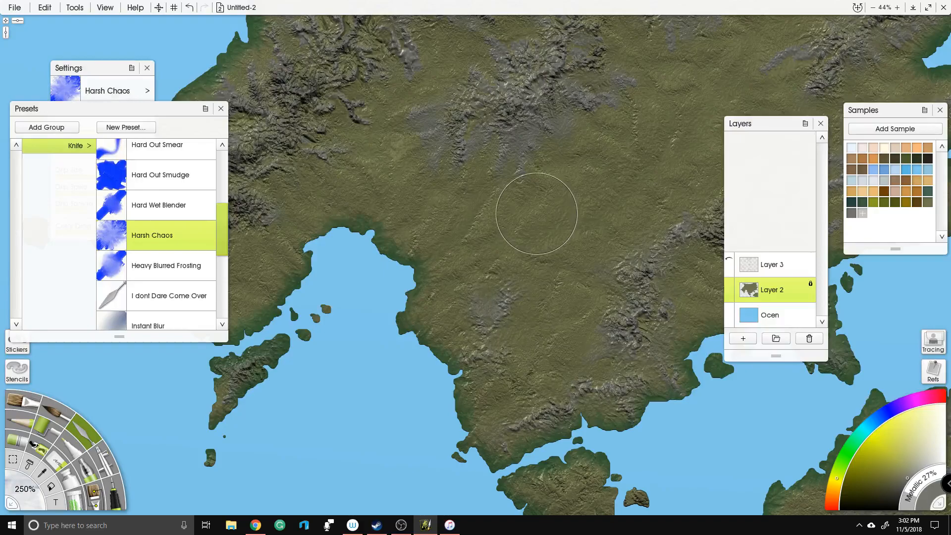
{"action": "scroll", "coordinate": [535, 214], "scroll_direction": "down", "scroll_amount": 5}
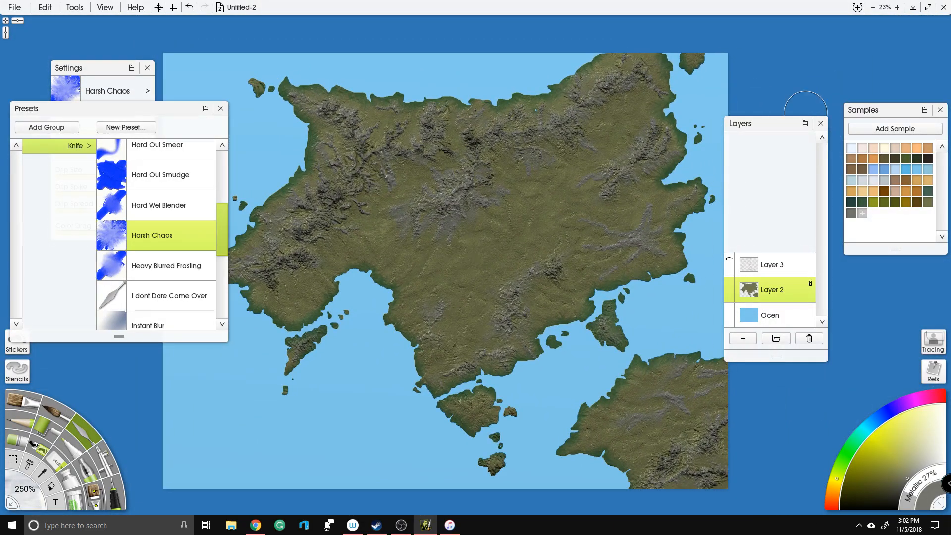
{"action": "scroll", "coordinate": [616, 159], "scroll_direction": "up", "scroll_amount": 5}
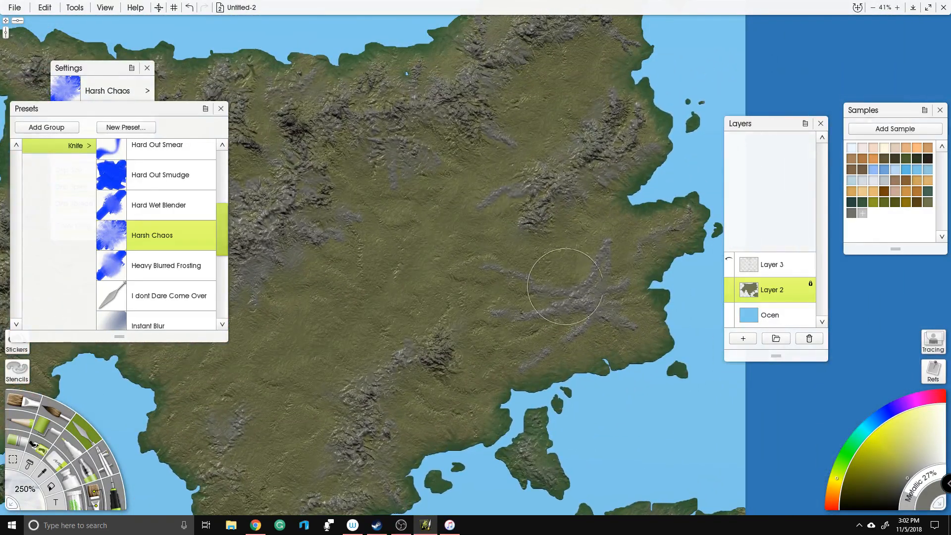
{"action": "left_click_drag", "start_coordinate": [565, 284], "coordinate": [590, 269]}
{"action": "mouse_move", "coordinate": [568, 324]}
{"action": "left_mouse_down"}
{"action": "mouse_move", "coordinate": [587, 317]}
{"action": "mouse_move", "coordinate": [598, 334]}
{"action": "mouse_move", "coordinate": [631, 336]}
{"action": "mouse_move", "coordinate": [572, 337]}
{"action": "left_mouse_up"}
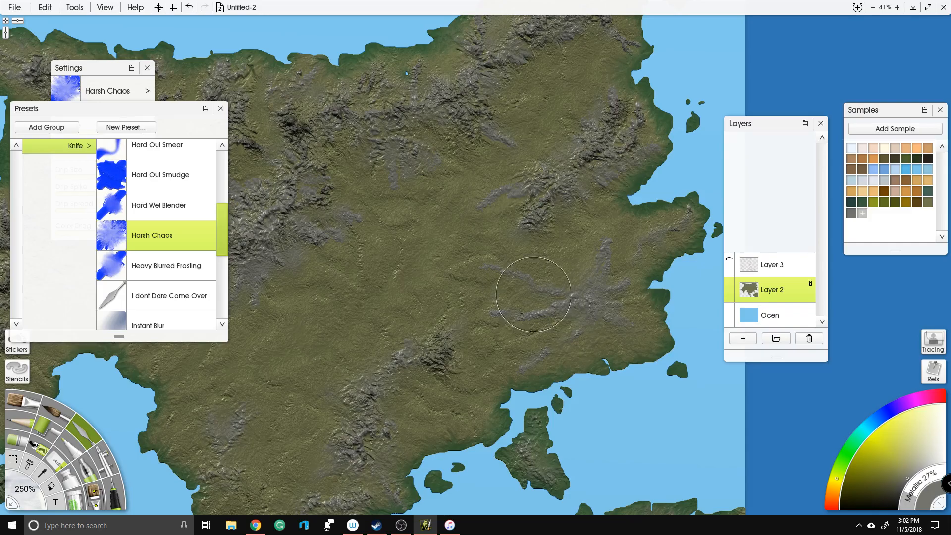
{"action": "left_click_drag", "start_coordinate": [639, 183], "coordinate": [777, 190]}
{"action": "scroll", "coordinate": [573, 180], "scroll_direction": "down", "scroll_amount": 3}
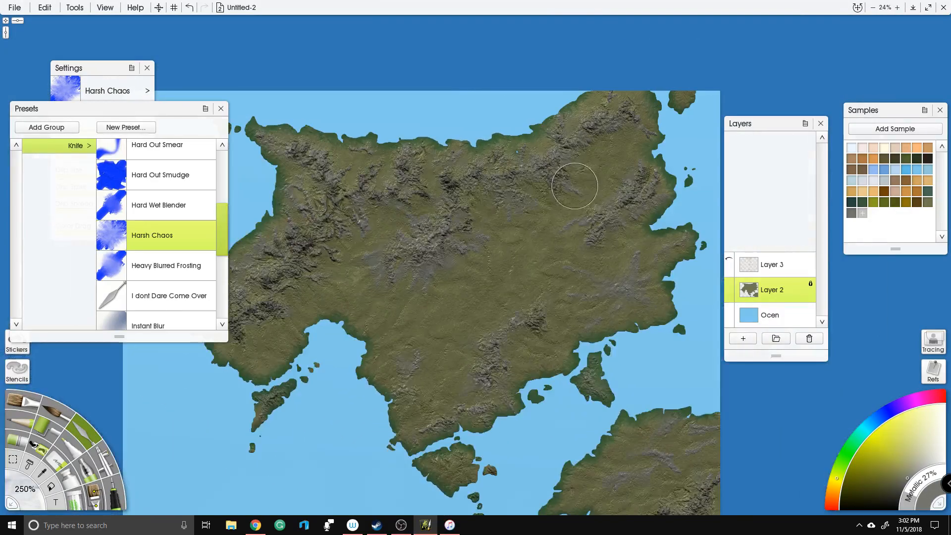
Step: Add a new layer above Layer 3 and make the red guide sketch on Layer 3 visible
{"action": "left_click", "coordinate": [775, 275]}
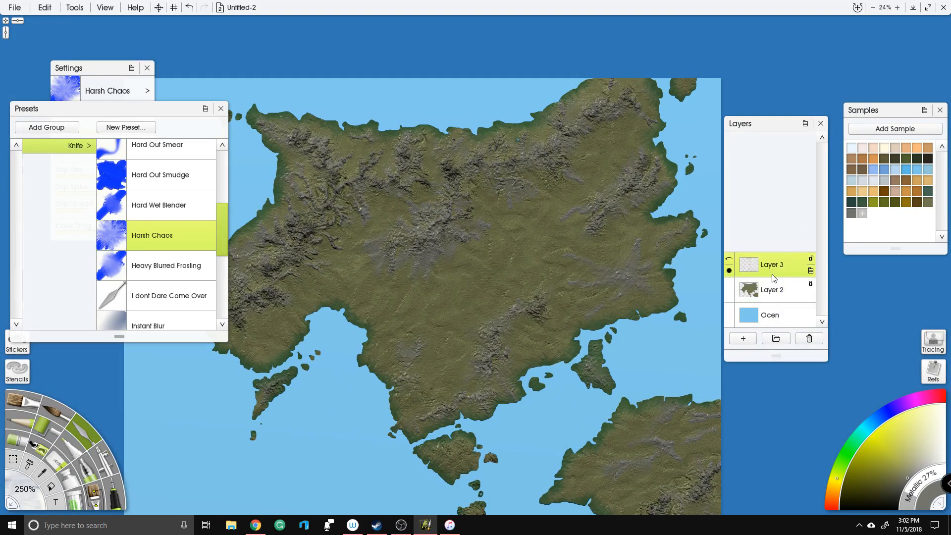
{"action": "left_click", "coordinate": [743, 338]}
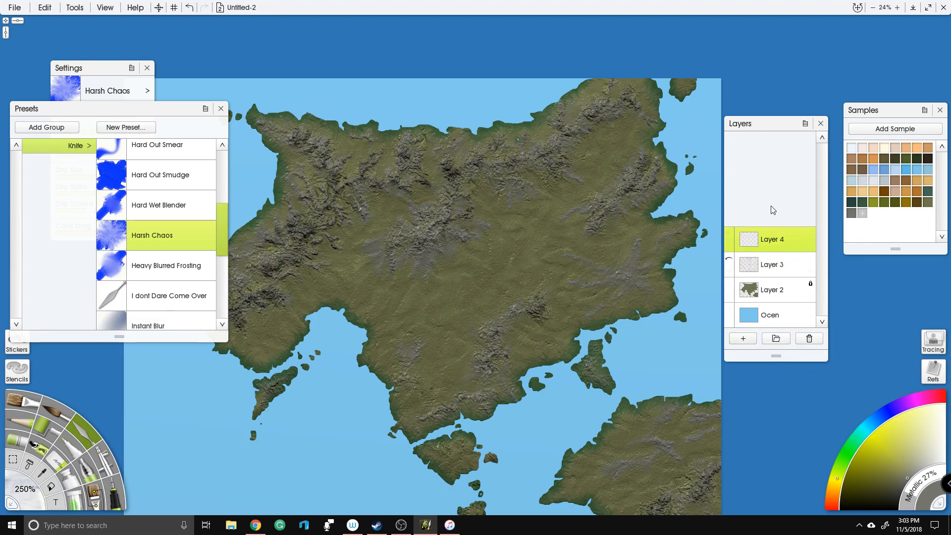
{"action": "left_click", "coordinate": [729, 259]}
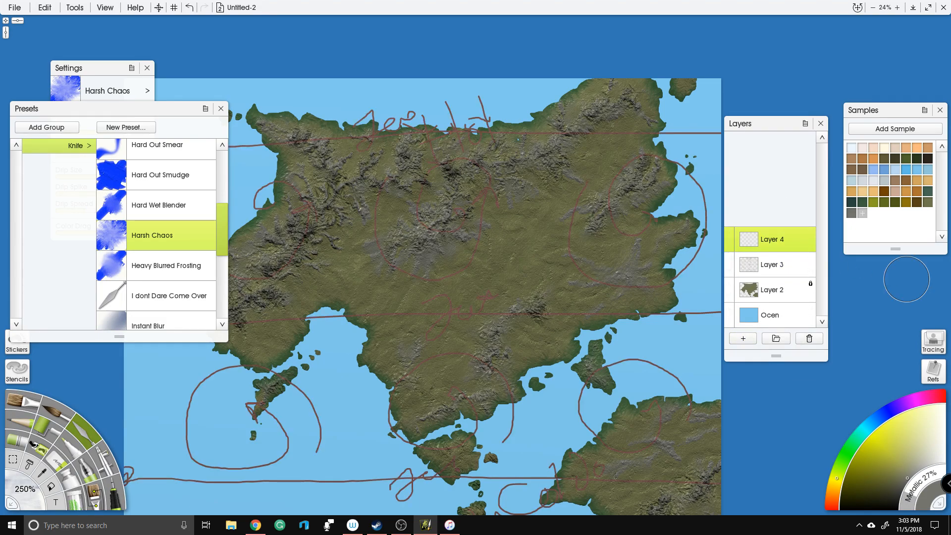
Step: Examine the red circulation lines and circles of the guide sketch against the whole map, and hide the sketch layer
{"action": "mouse_move", "coordinate": [457, 206]}
{"action": "left_mouse_down"}
{"action": "mouse_move", "coordinate": [446, 128]}
{"action": "mouse_move", "coordinate": [459, 121]}
{"action": "mouse_move", "coordinate": [395, 122]}
{"action": "left_mouse_up"}
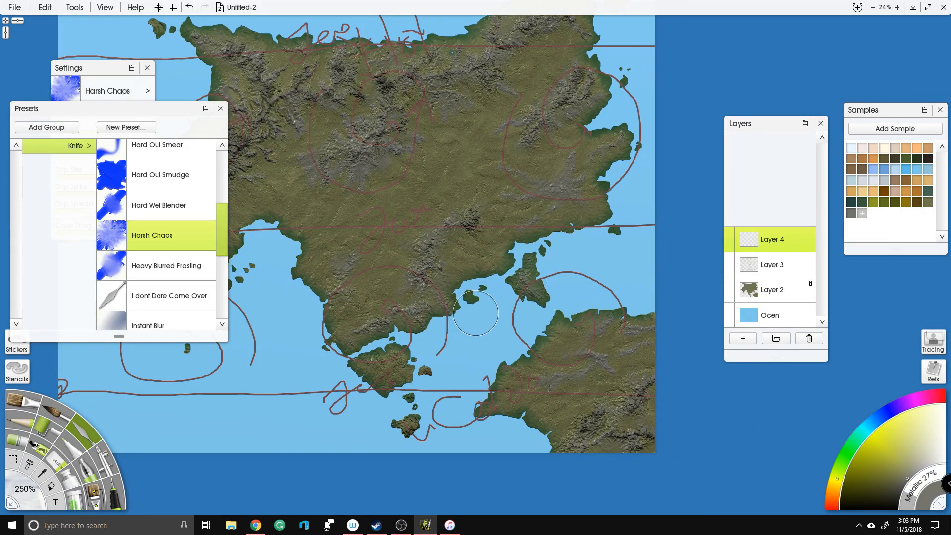
{"action": "left_click_drag", "start_coordinate": [458, 182], "coordinate": [686, 259]}
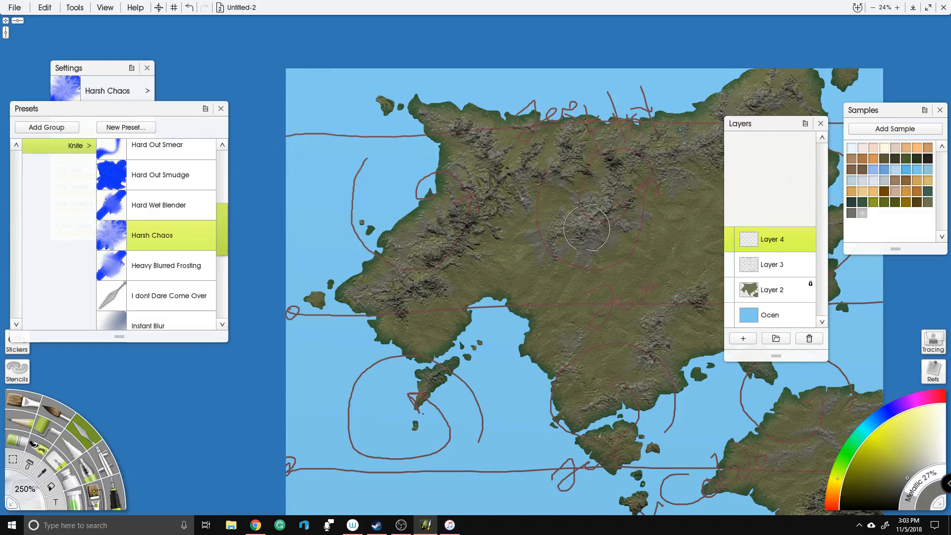
{"action": "left_click_drag", "start_coordinate": [600, 221], "coordinate": [390, 219]}
{"action": "left_click_drag", "start_coordinate": [520, 270], "coordinate": [574, 239]}
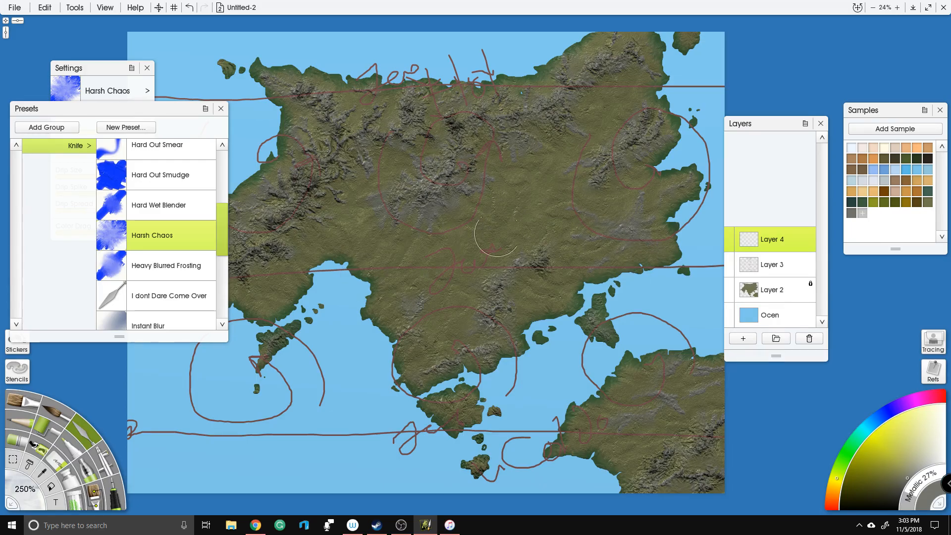
{"action": "left_click_drag", "start_coordinate": [566, 151], "coordinate": [524, 200]}
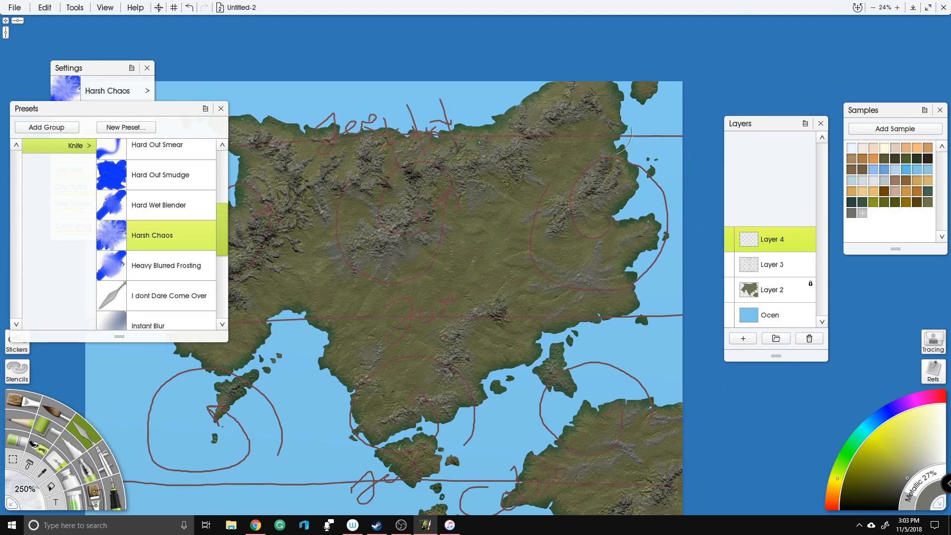
{"action": "left_click_drag", "start_coordinate": [531, 180], "coordinate": [603, 152]}
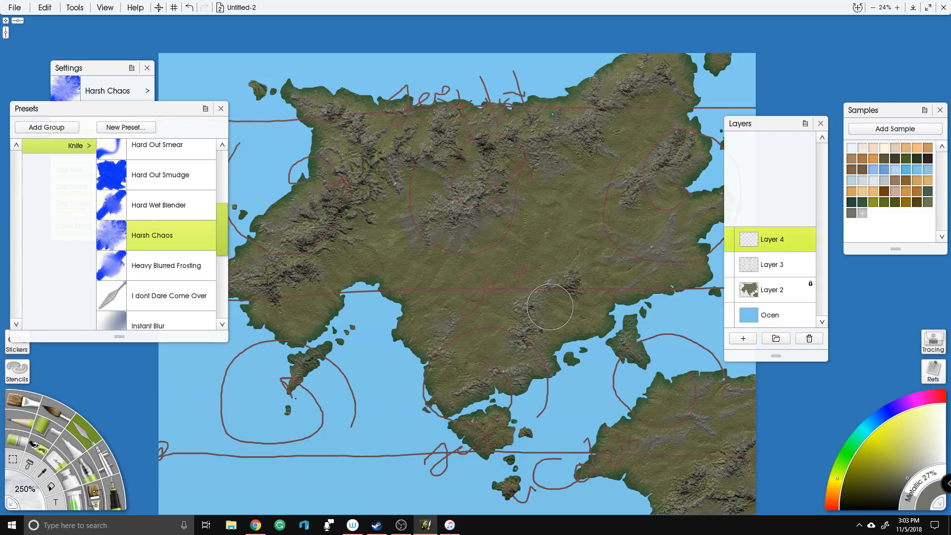
{"action": "left_click_drag", "start_coordinate": [560, 279], "coordinate": [532, 245]}
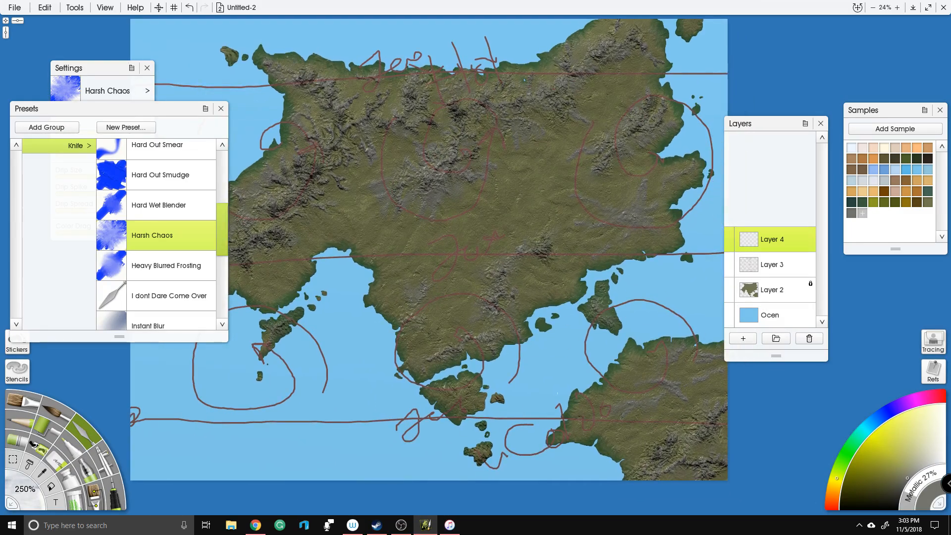
{"action": "left_click_drag", "start_coordinate": [369, 326], "coordinate": [497, 485]}
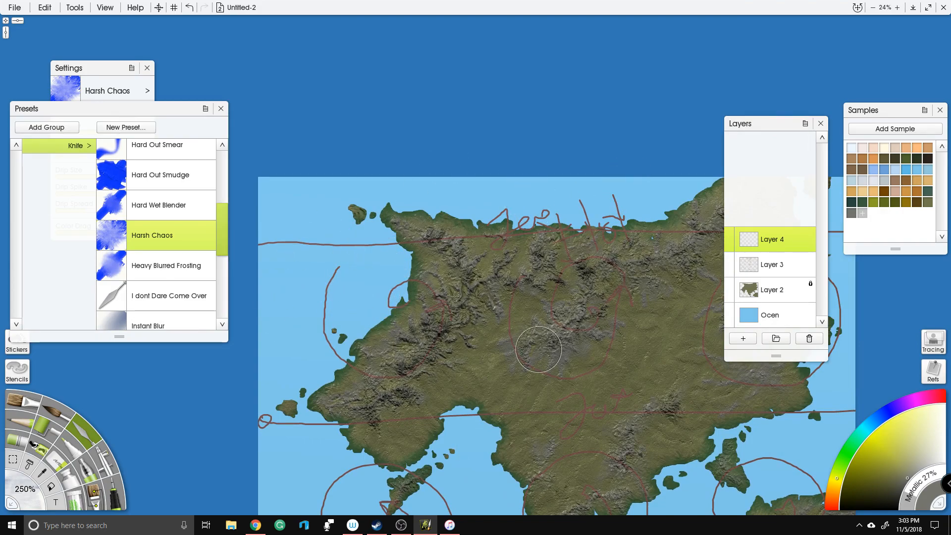
{"action": "scroll", "coordinate": [539, 349], "scroll_direction": "down", "scroll_amount": 3}
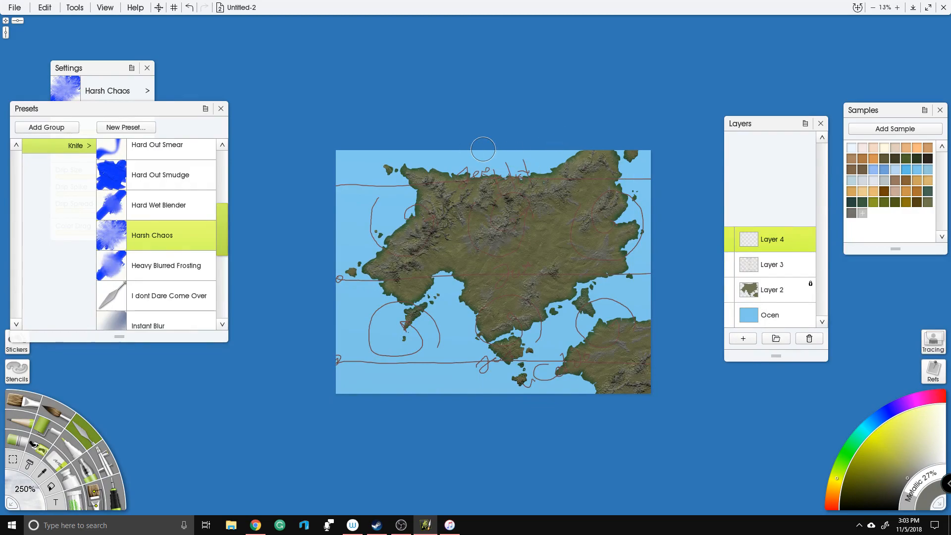
{"action": "scroll", "coordinate": [471, 254], "scroll_direction": "up", "scroll_amount": 4}
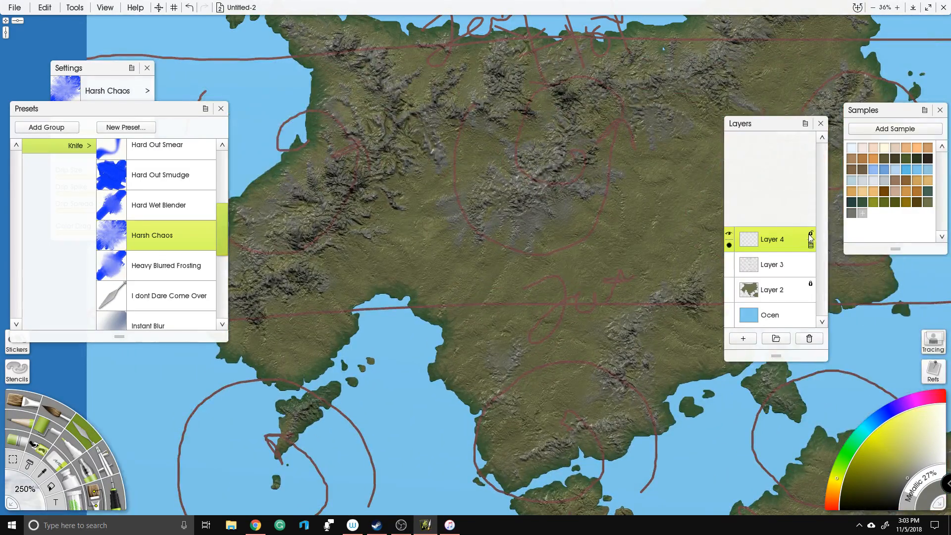
{"action": "left_click", "coordinate": [728, 259]}
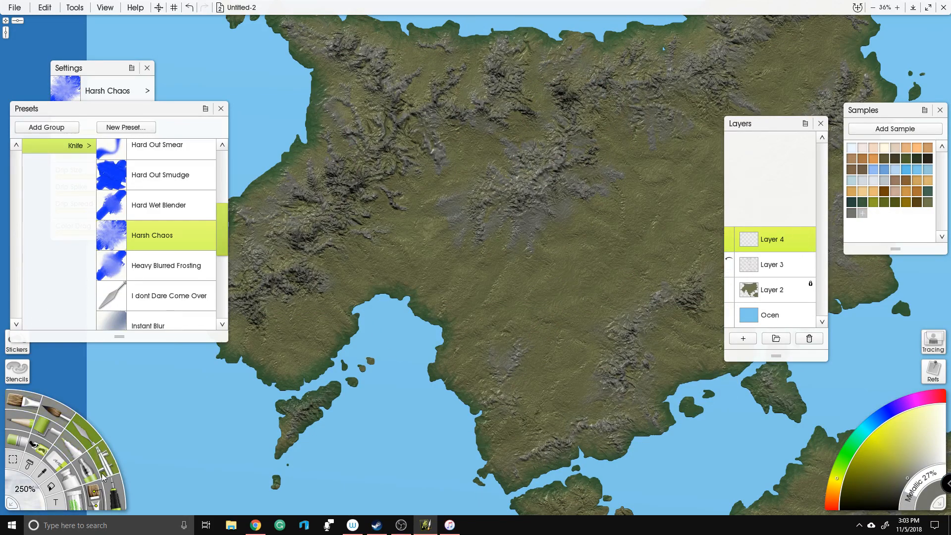
Step: Switch to the Ink Pen and choose its No Antialiasing preset
{"action": "left_click", "coordinate": [111, 490]}
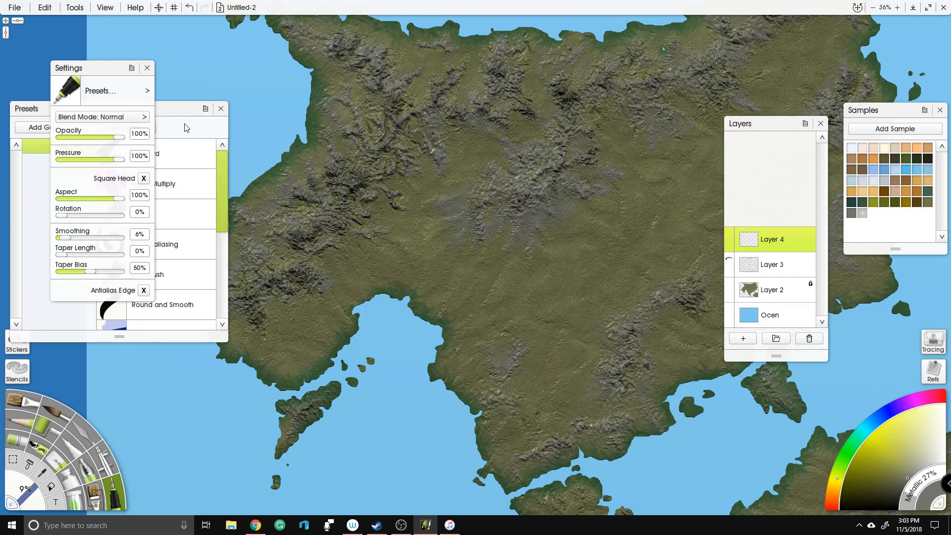
{"action": "scroll", "coordinate": [175, 243], "scroll_direction": "down", "scroll_amount": 2}
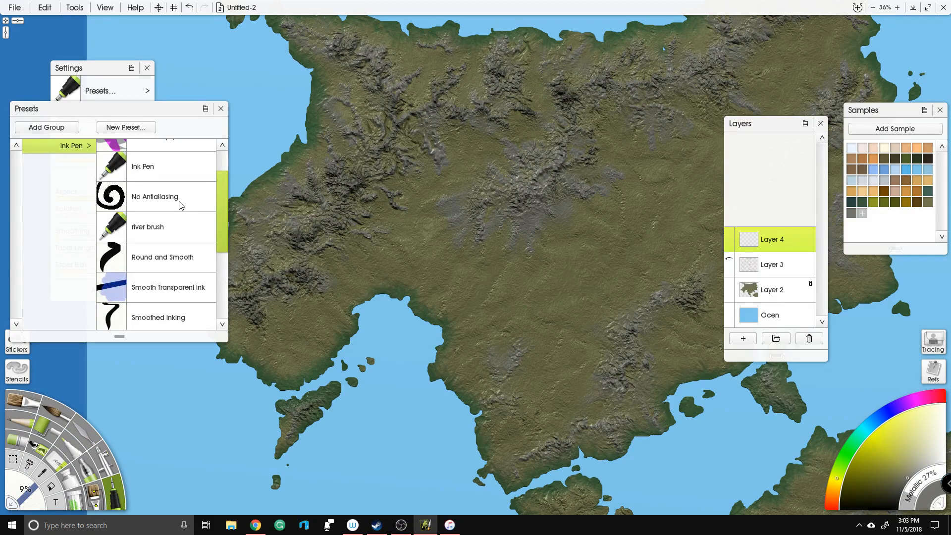
{"action": "scroll", "coordinate": [176, 233], "scroll_direction": "down", "scroll_amount": 4}
{"action": "scroll", "coordinate": [188, 252], "scroll_direction": "up", "scroll_amount": 4}
{"action": "scroll", "coordinate": [181, 203], "scroll_direction": "up", "scroll_amount": 2}
{"action": "scroll", "coordinate": [181, 203], "scroll_direction": "down", "scroll_amount": 2}
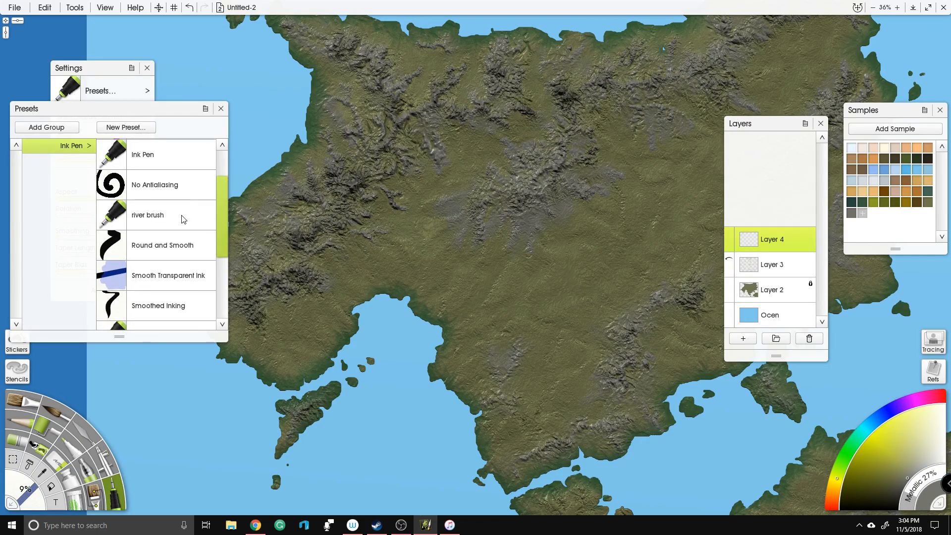
{"action": "scroll", "coordinate": [177, 218], "scroll_direction": "down", "scroll_amount": 2}
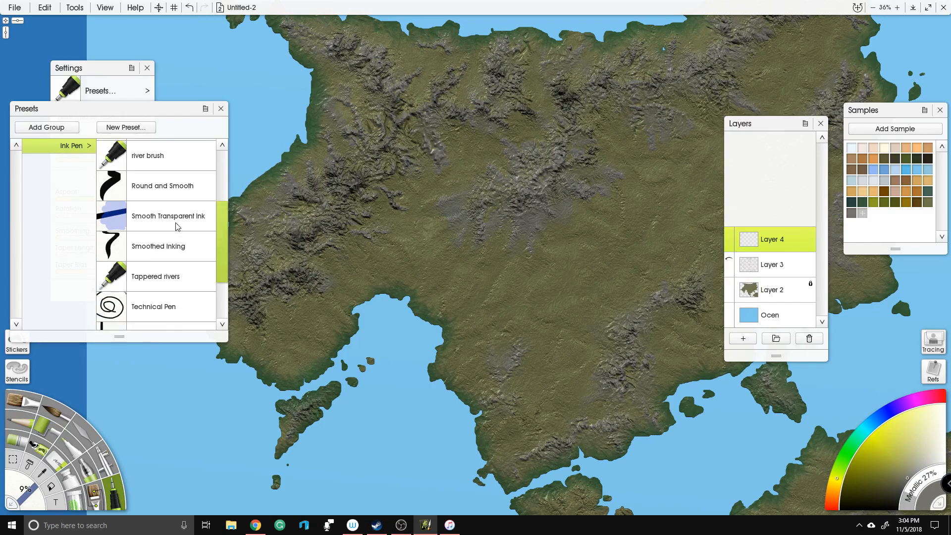
{"action": "scroll", "coordinate": [185, 235], "scroll_direction": "down", "scroll_amount": 3}
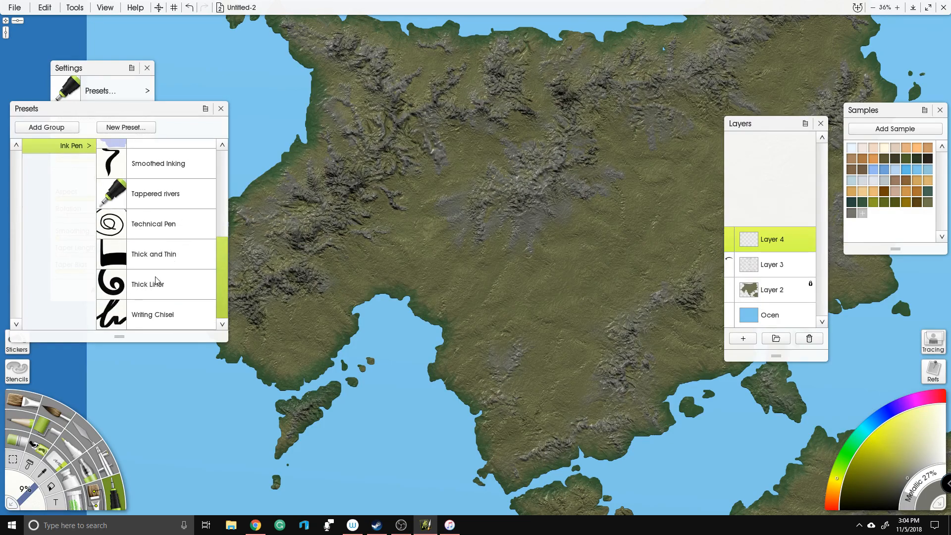
{"action": "scroll", "coordinate": [164, 247], "scroll_direction": "up", "scroll_amount": 6}
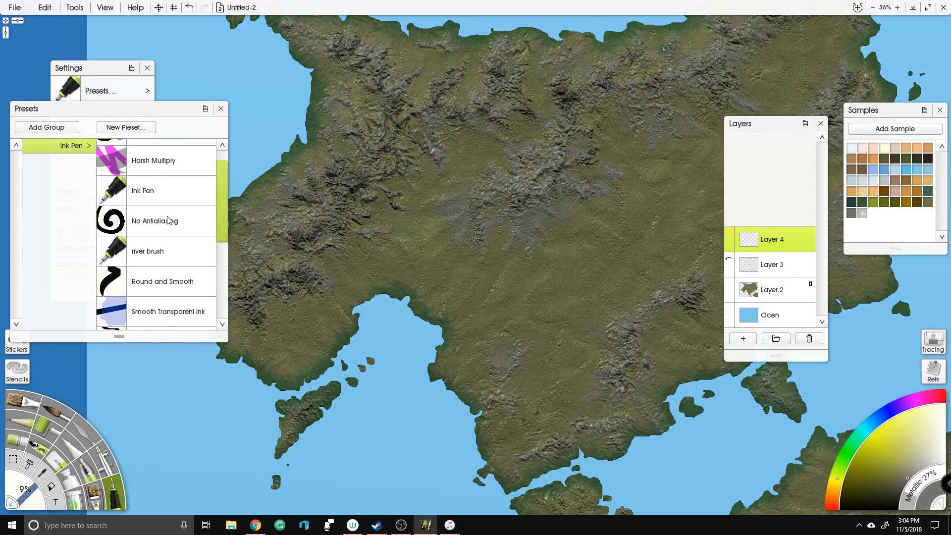
{"action": "left_click", "coordinate": [177, 218]}
{"action": "mouse_move", "coordinate": [101, 68]}
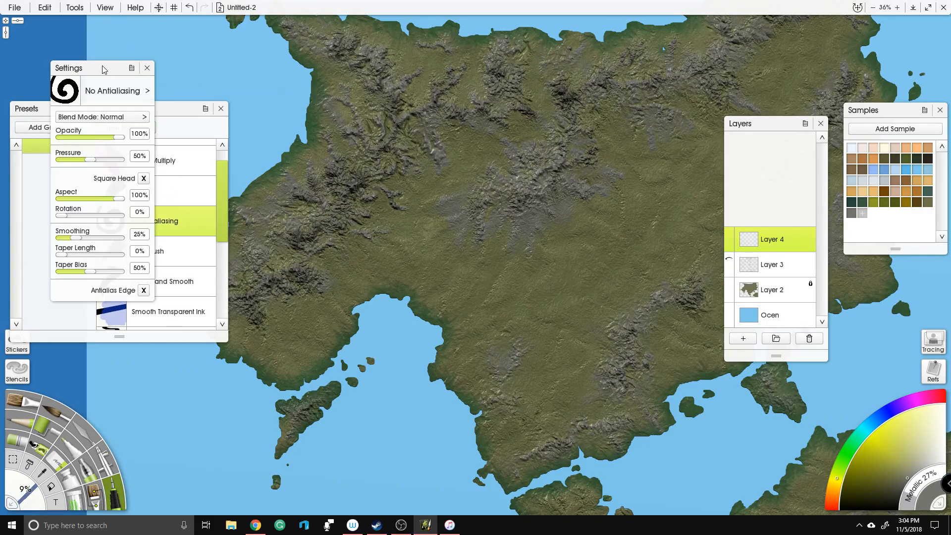
Step: Set the pen to antialiased edges, 100% pressure and 0% taper bias, and pick the pale peach colour sample
{"action": "left_click", "coordinate": [144, 292]}
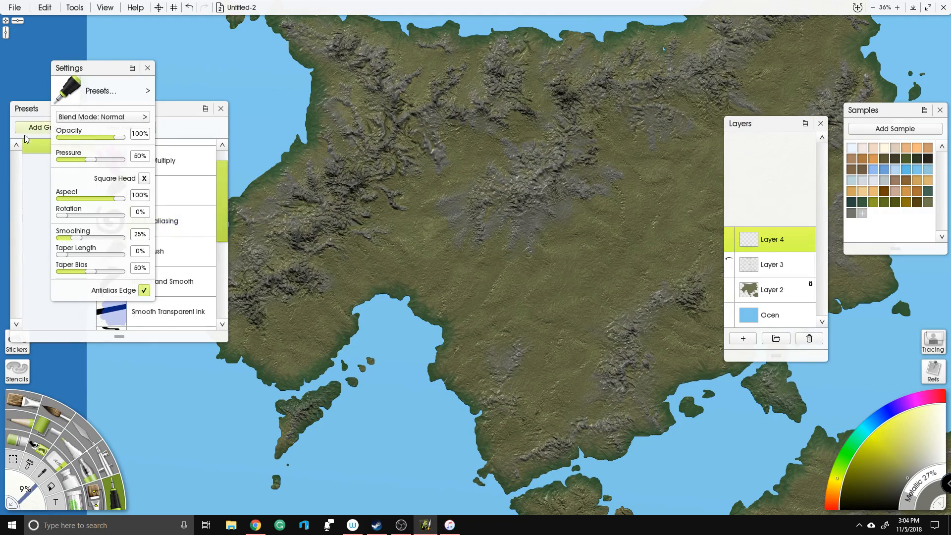
{"action": "left_click_drag", "start_coordinate": [97, 161], "coordinate": [125, 159]}
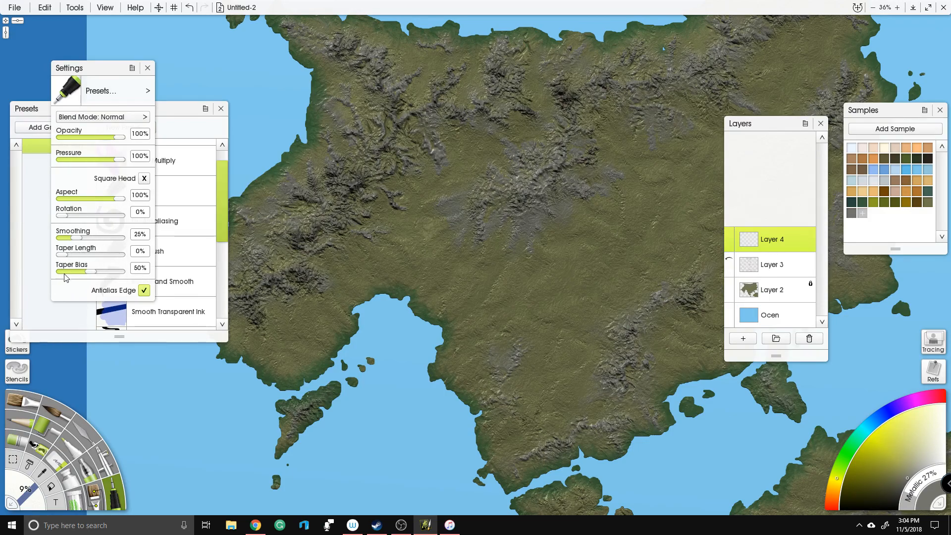
{"action": "left_click_drag", "start_coordinate": [90, 273], "coordinate": [47, 276]}
{"action": "left_click", "coordinate": [877, 151]}
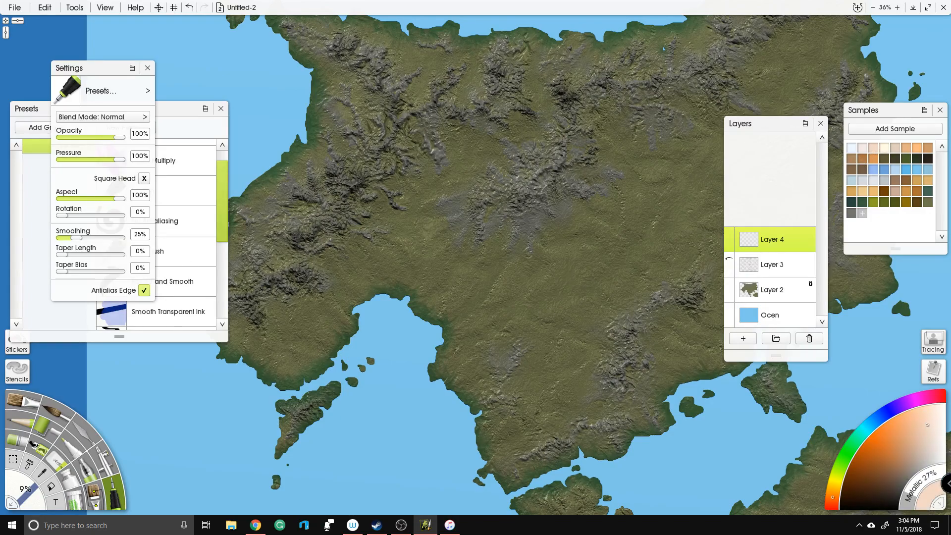
Step: Try diagonal test strokes across the central plain, setting smoothing to 0% and taper bias to 34% between them, and undo each stroke
{"action": "mouse_move", "coordinate": [452, 332]}
{"action": "left_mouse_down"}
{"action": "mouse_move", "coordinate": [547, 262]}
{"action": "mouse_move", "coordinate": [657, 158]}
{"action": "left_mouse_up"}
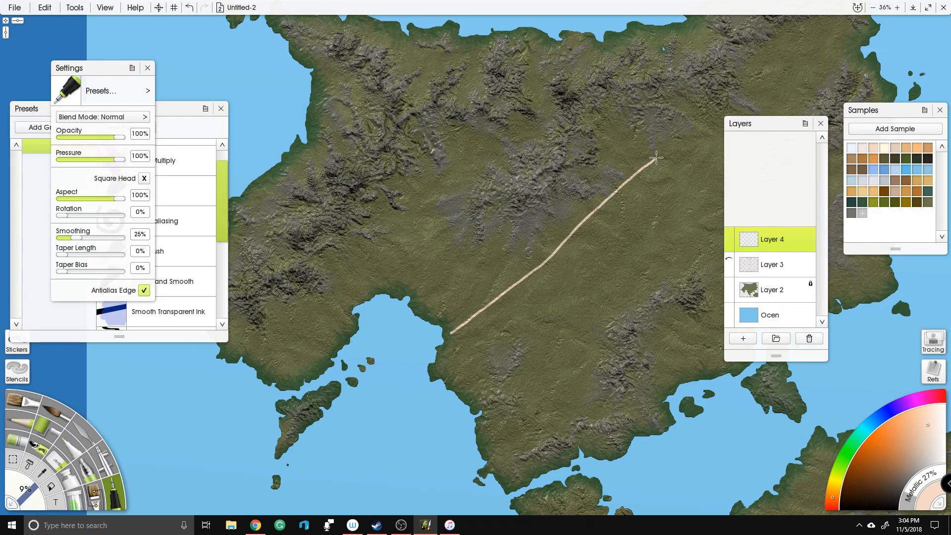
{"action": "key", "text": "ctrl+z"}
{"action": "left_click_drag", "start_coordinate": [79, 238], "coordinate": [59, 238]}
{"action": "left_click", "coordinate": [81, 271]}
{"action": "left_click_drag", "start_coordinate": [491, 310], "coordinate": [634, 187]}
{"action": "key", "text": "ctrl+z"}
Step: Test the pen with the aspect at 0% and the taper bias at 100%, undoing each diagonal stroke
{"action": "left_click", "coordinate": [93, 199]}
{"action": "left_click_drag", "start_coordinate": [92, 200], "coordinate": [44, 206]}
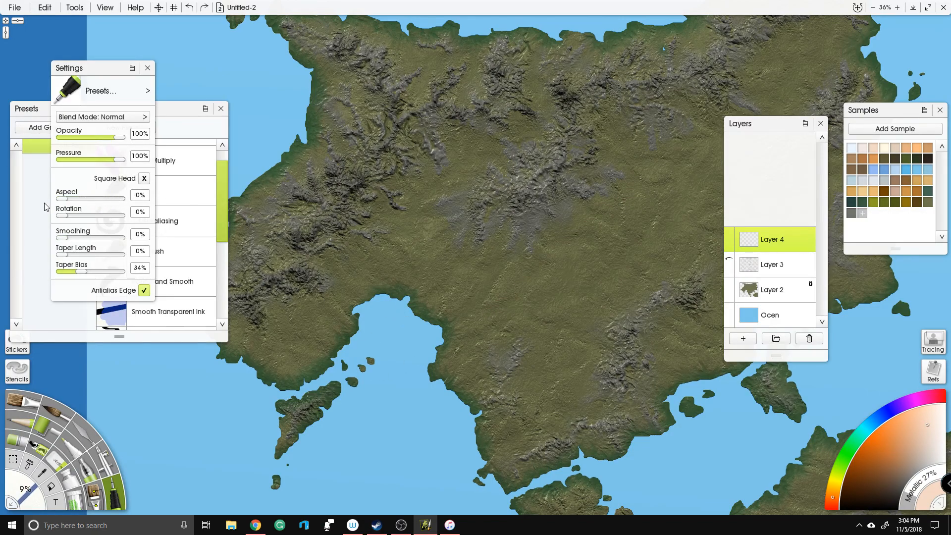
{"action": "left_click_drag", "start_coordinate": [438, 313], "coordinate": [570, 206]}
{"action": "key", "text": "ctrl+z"}
{"action": "left_click_drag", "start_coordinate": [80, 272], "coordinate": [229, 295]}
{"action": "left_click_drag", "start_coordinate": [453, 311], "coordinate": [598, 200]}
{"action": "key", "text": "ctrl+z"}
Step: Set the taper length to 100% and test the pen with diagonal strokes, lowering the taper bias between them
{"action": "left_click_drag", "start_coordinate": [61, 255], "coordinate": [133, 253]}
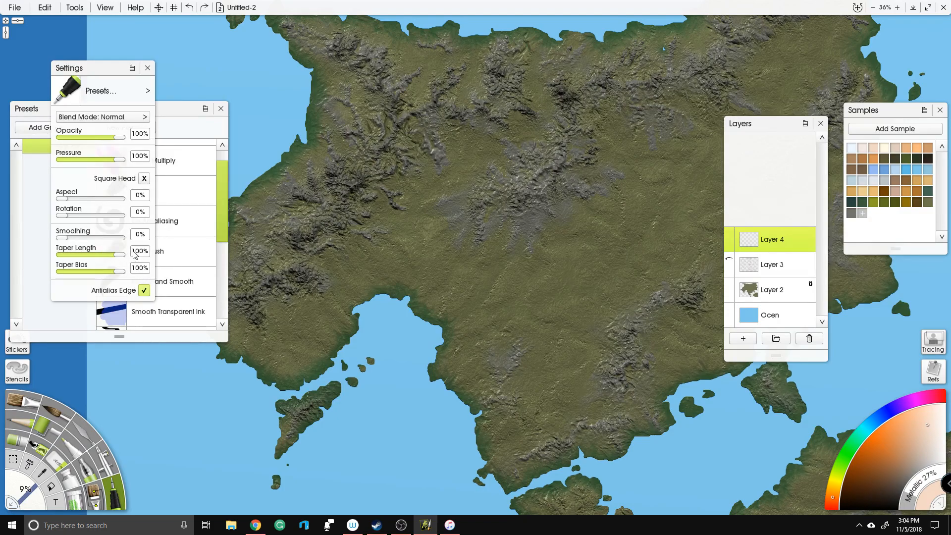
{"action": "left_click_drag", "start_coordinate": [540, 277], "coordinate": [659, 206]}
{"action": "key", "text": "ctrl+z"}
{"action": "left_click_drag", "start_coordinate": [118, 275], "coordinate": [87, 276]}
{"action": "left_click_drag", "start_coordinate": [487, 304], "coordinate": [623, 181]}
Step: Switch to the river brush preset with a taper length of 100% and undo the remaining test stroke
{"action": "left_click", "coordinate": [148, 68]}
{"action": "left_click", "coordinate": [163, 256]}
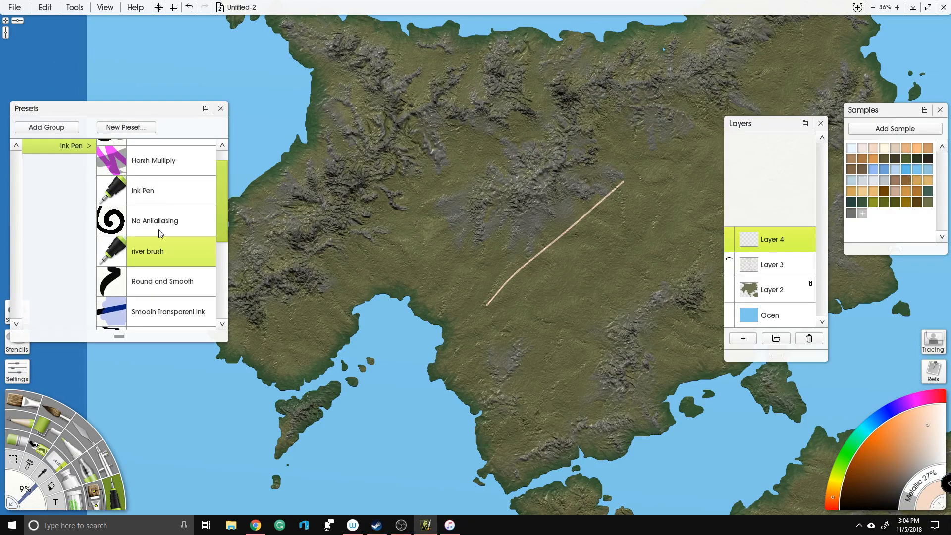
{"action": "left_click", "coordinate": [17, 372]}
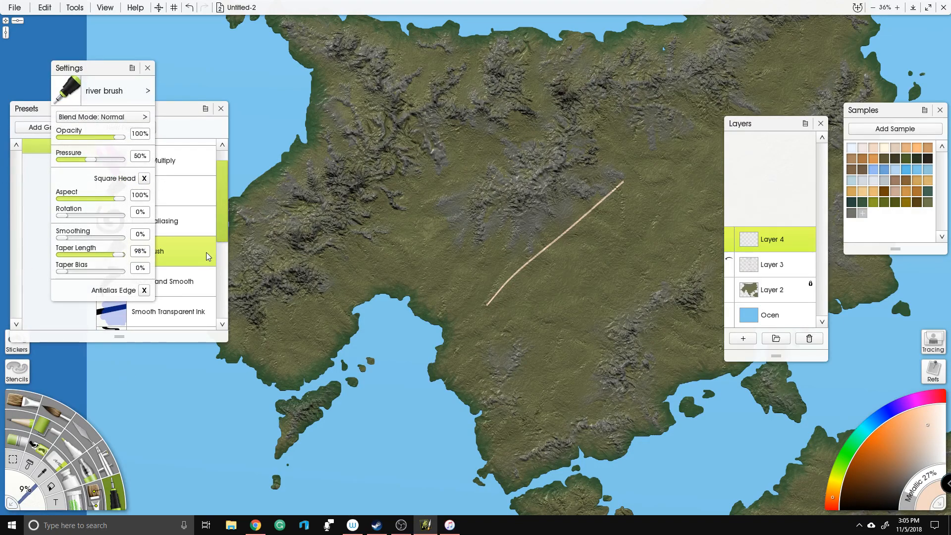
{"action": "left_click", "coordinate": [123, 255]}
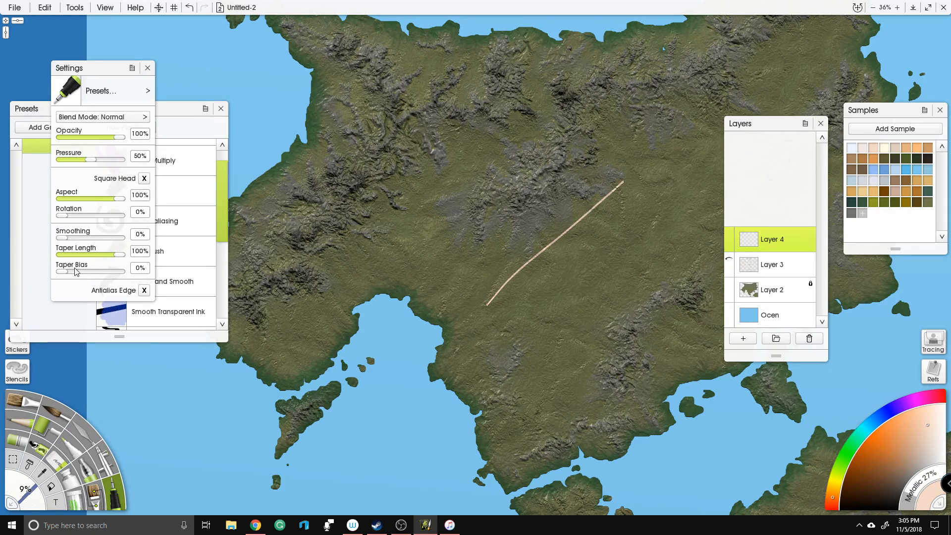
{"action": "key", "text": "ctrl+z"}
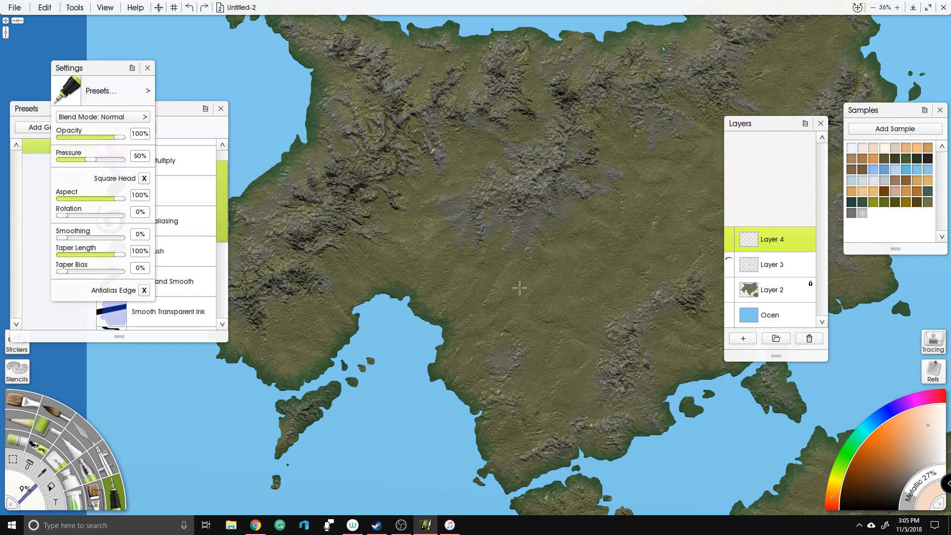
Step: Try river brush strokes before and after raising the taper bias to 100%, undo them and reset the taper bias to 0%
{"action": "left_click_drag", "start_coordinate": [516, 299], "coordinate": [663, 174]}
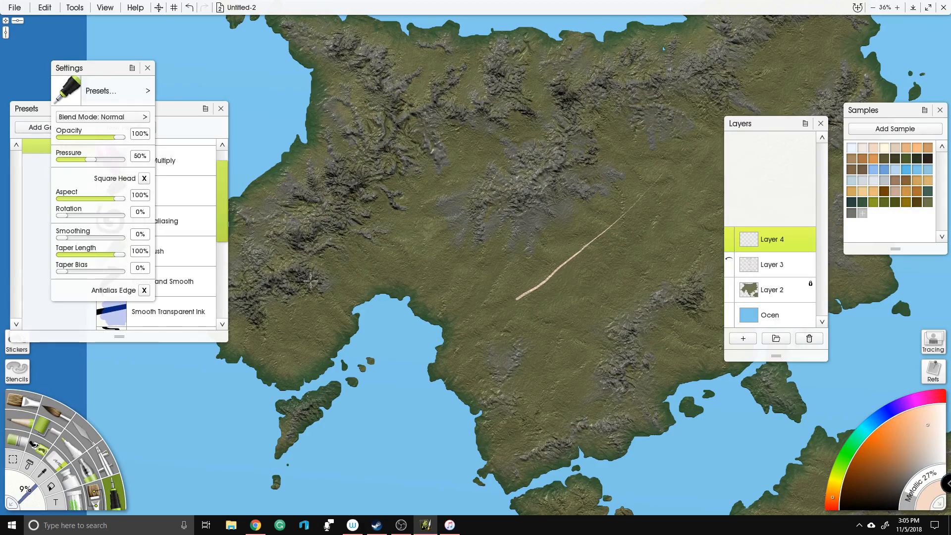
{"action": "left_click_drag", "start_coordinate": [61, 274], "coordinate": [121, 272]}
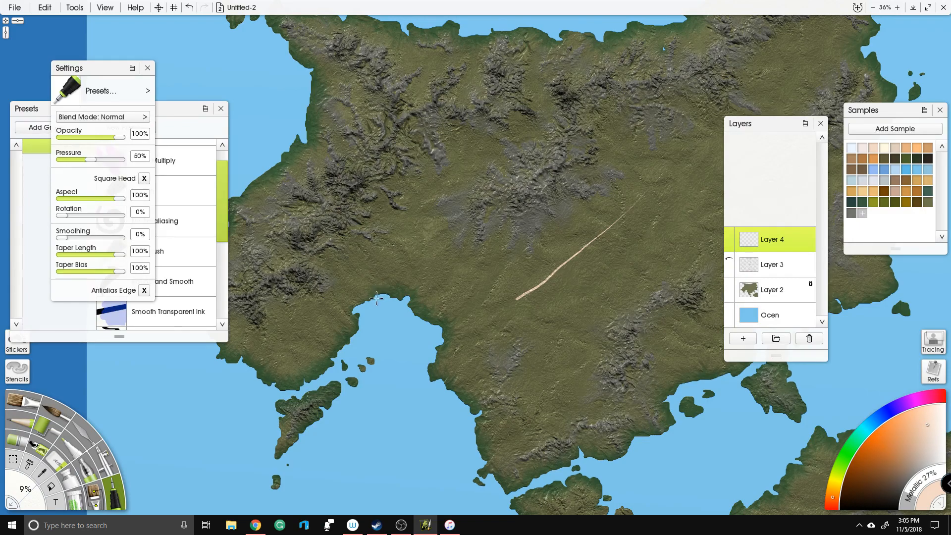
{"action": "mouse_move", "coordinate": [516, 341]}
{"action": "left_mouse_down"}
{"action": "mouse_move", "coordinate": [612, 294]}
{"action": "mouse_move", "coordinate": [682, 233]}
{"action": "left_mouse_up"}
{"action": "key", "text": "ctrl+z"}
{"action": "key", "text": "ctrl+z"}
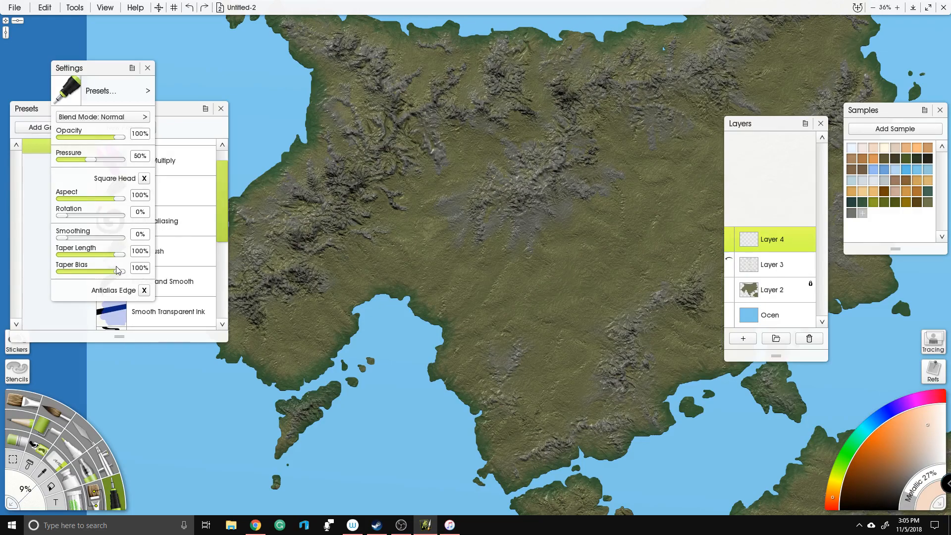
{"action": "left_click_drag", "start_coordinate": [120, 272], "coordinate": [32, 283]}
Step: Set the river brush size to 5%
{"action": "scroll", "coordinate": [516, 229], "scroll_direction": "down", "scroll_amount": 3}
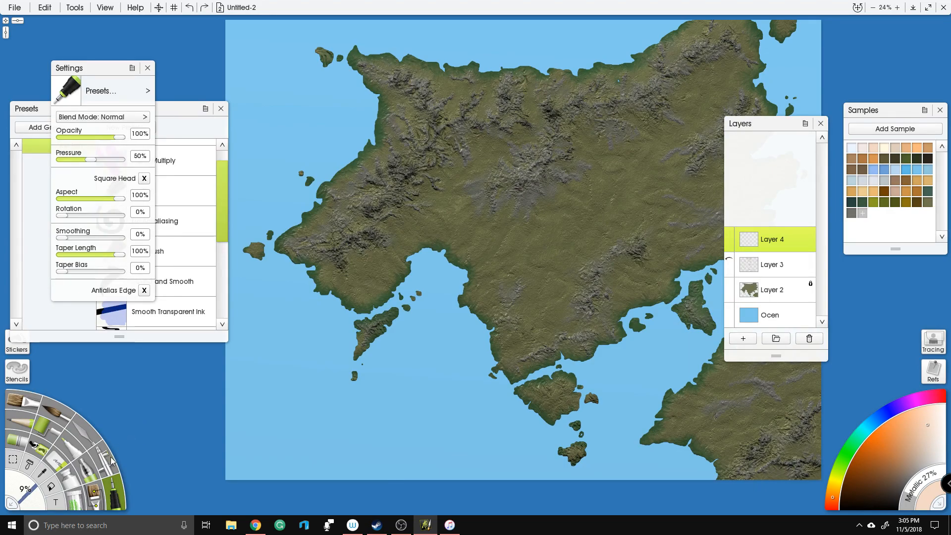
{"action": "left_click", "coordinate": [23, 491]}
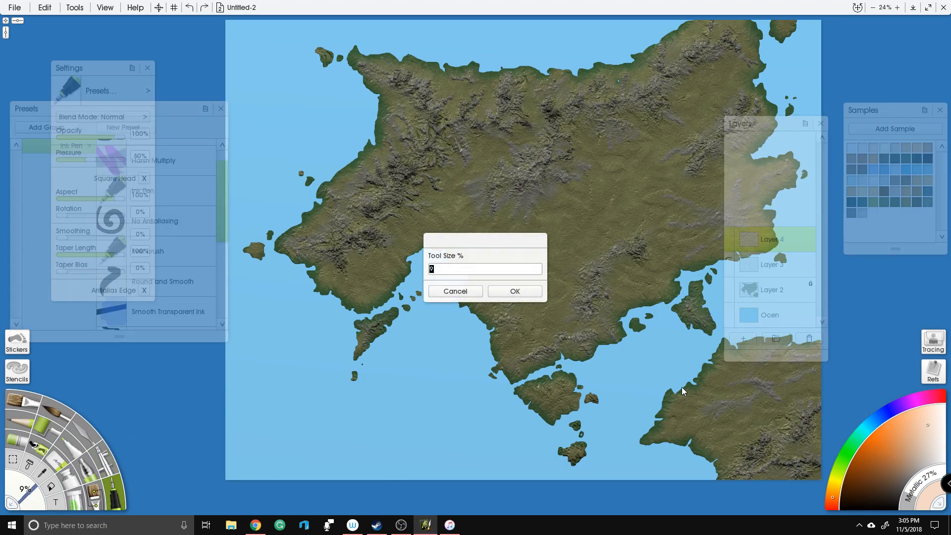
{"action": "type", "text": "5"}
{"action": "key", "text": "Return"}
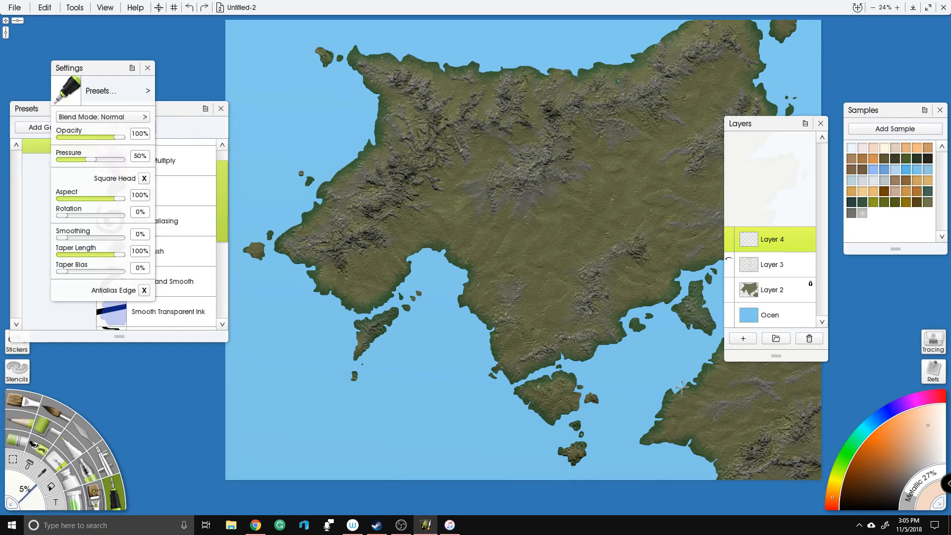
{"action": "scroll", "coordinate": [688, 382], "scroll_direction": "up", "scroll_amount": 5}
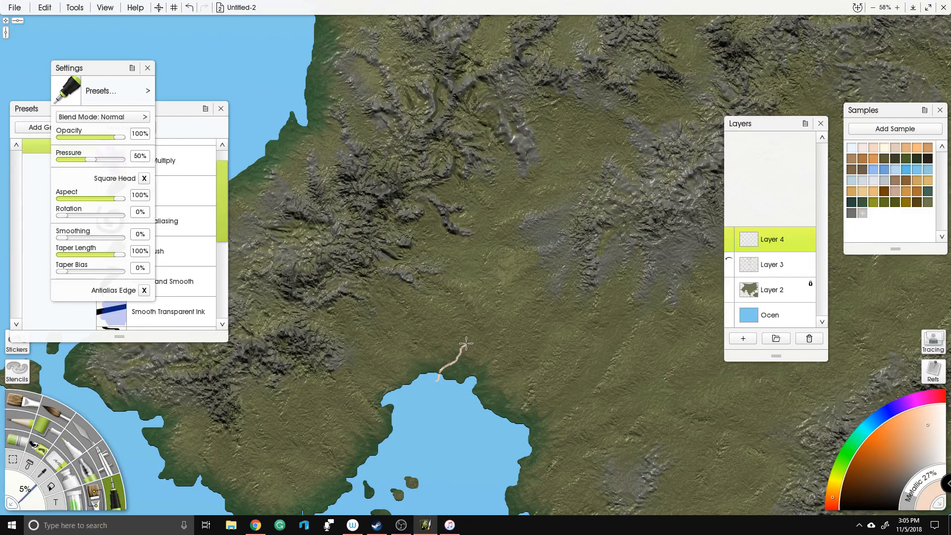
Step: Turn on edge antialiasing and set the taper length to 59%, undoing the trial river strokes at the bay
{"action": "left_click_drag", "start_coordinate": [465, 317], "coordinate": [453, 292]}
{"action": "key", "text": "ctrl+z"}
{"action": "left_click", "coordinate": [144, 290]}
{"action": "mouse_move", "coordinate": [108, 257]}
{"action": "left_mouse_down"}
{"action": "mouse_move", "coordinate": [118, 256]}
{"action": "mouse_move", "coordinate": [97, 257]}
{"action": "left_mouse_up"}
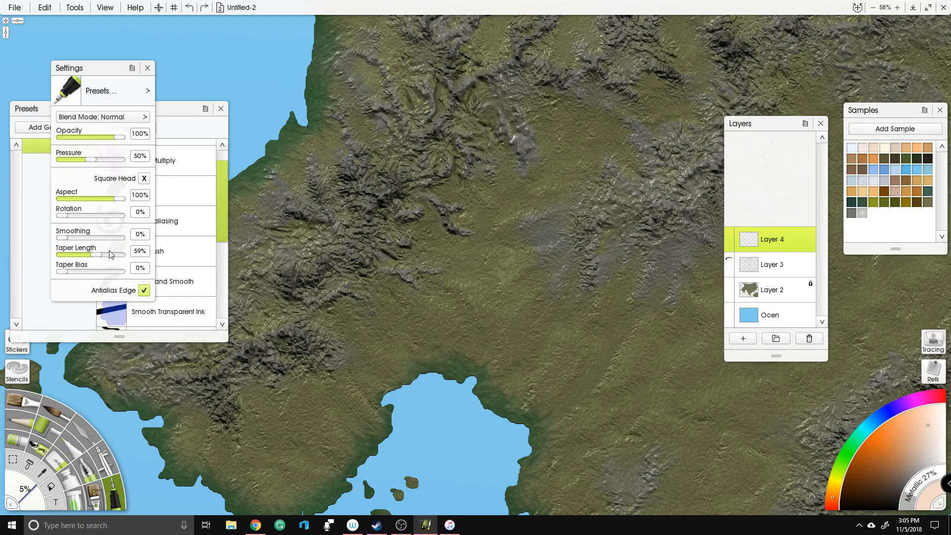
{"action": "mouse_move", "coordinate": [435, 378]}
{"action": "left_mouse_down"}
{"action": "mouse_move", "coordinate": [465, 342]}
{"action": "mouse_move", "coordinate": [457, 305]}
{"action": "left_mouse_up"}
{"action": "key", "text": "ctrl+z"}
Step: Draw the main river from the head of the bay winding north into the mountains
{"action": "left_click_drag", "start_coordinate": [469, 333], "coordinate": [496, 307]}
{"action": "left_click_drag", "start_coordinate": [485, 273], "coordinate": [491, 218]}
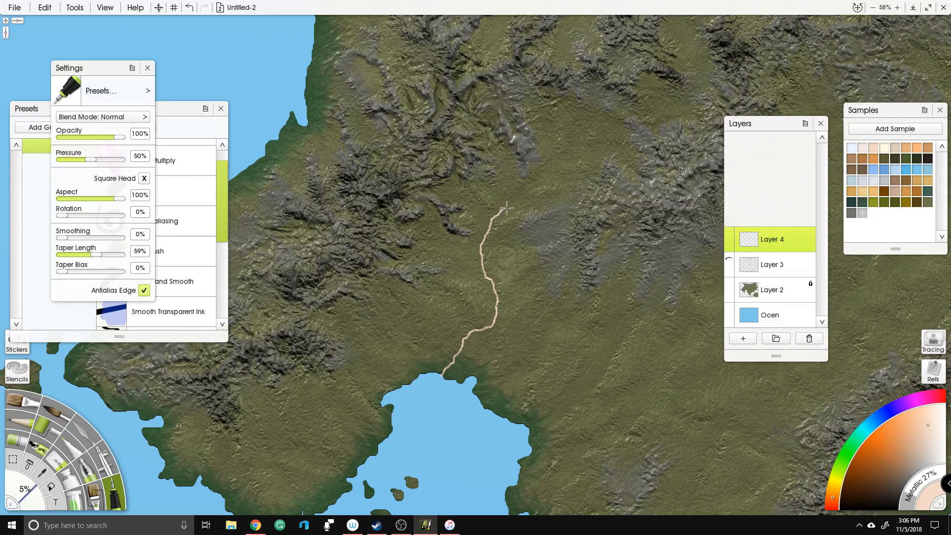
{"action": "left_click_drag", "start_coordinate": [545, 176], "coordinate": [547, 89]}
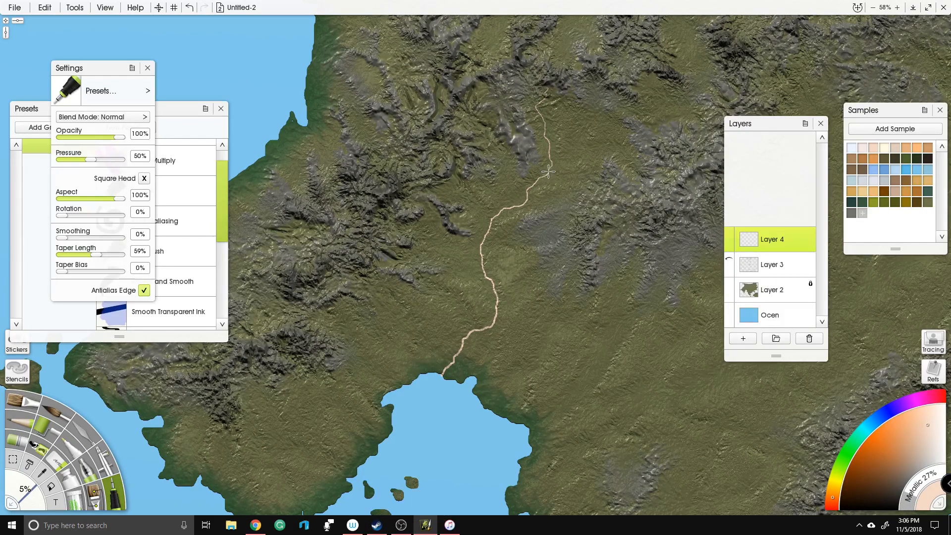
Step: Branch tributaries off the upper main river eastward into the central mountains
{"action": "mouse_move", "coordinate": [553, 167]}
{"action": "left_mouse_down"}
{"action": "mouse_move", "coordinate": [590, 127]}
{"action": "mouse_move", "coordinate": [608, 123]}
{"action": "left_mouse_up"}
{"action": "left_click_drag", "start_coordinate": [651, 104], "coordinate": [700, 118]}
{"action": "mouse_move", "coordinate": [569, 156]}
{"action": "left_mouse_down"}
{"action": "mouse_move", "coordinate": [612, 145]}
{"action": "mouse_move", "coordinate": [641, 173]}
{"action": "mouse_move", "coordinate": [660, 172]}
{"action": "left_mouse_up"}
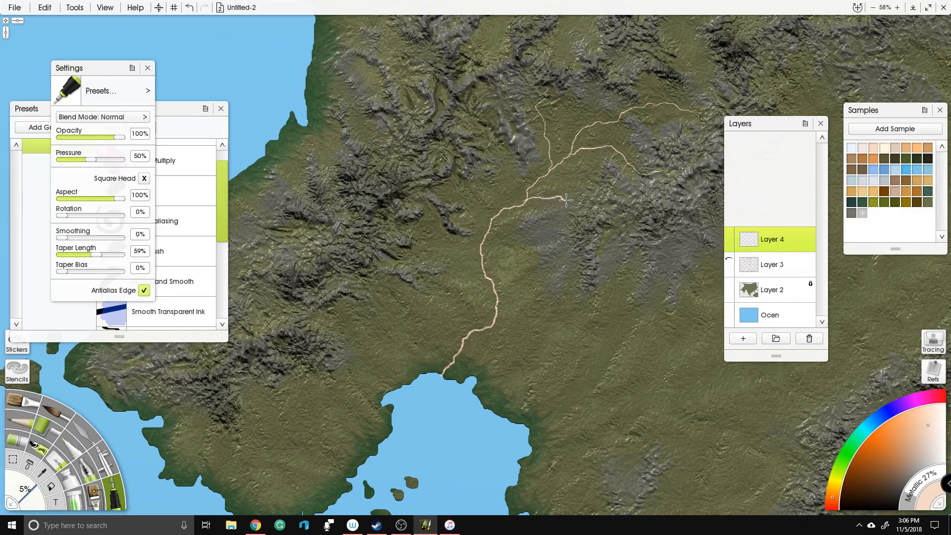
{"action": "left_click_drag", "start_coordinate": [575, 210], "coordinate": [592, 207]}
Step: Add a western tributary to the main river and draw a second river from the bay to the western mountains, with a forked mouth
{"action": "mouse_move", "coordinate": [406, 228]}
{"action": "left_mouse_down"}
{"action": "mouse_move", "coordinate": [444, 262]}
{"action": "mouse_move", "coordinate": [493, 283]}
{"action": "left_mouse_up"}
{"action": "scroll", "coordinate": [372, 322], "scroll_direction": "down", "scroll_amount": 1}
{"action": "mouse_move", "coordinate": [365, 255]}
{"action": "left_mouse_down"}
{"action": "mouse_move", "coordinate": [404, 287]}
{"action": "mouse_move", "coordinate": [412, 331]}
{"action": "left_mouse_up"}
{"action": "key", "text": "ctrl+z"}
{"action": "key", "text": "ctrl+z"}
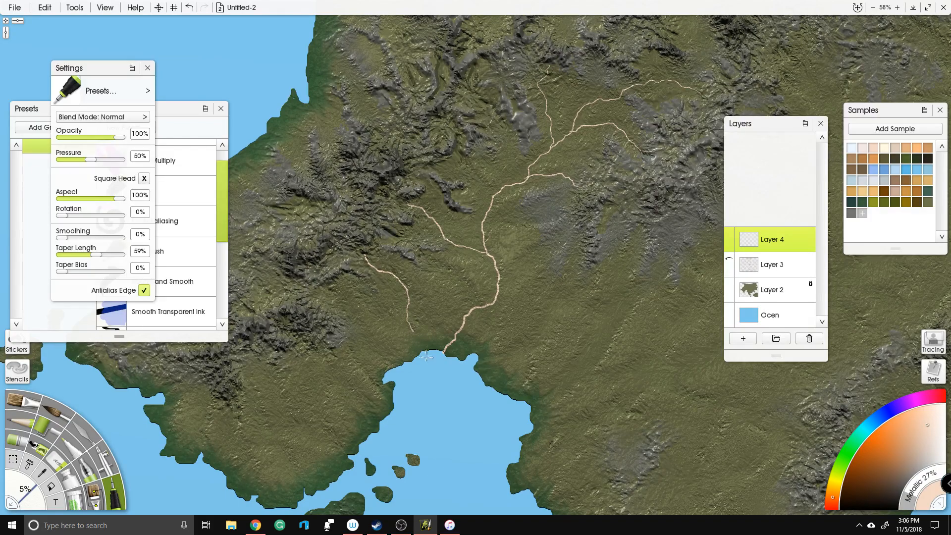
{"action": "mouse_move", "coordinate": [419, 376]}
{"action": "left_mouse_down"}
{"action": "mouse_move", "coordinate": [407, 308]}
{"action": "mouse_move", "coordinate": [361, 254]}
{"action": "left_mouse_up"}
{"action": "left_click_drag", "start_coordinate": [423, 349], "coordinate": [411, 329]}
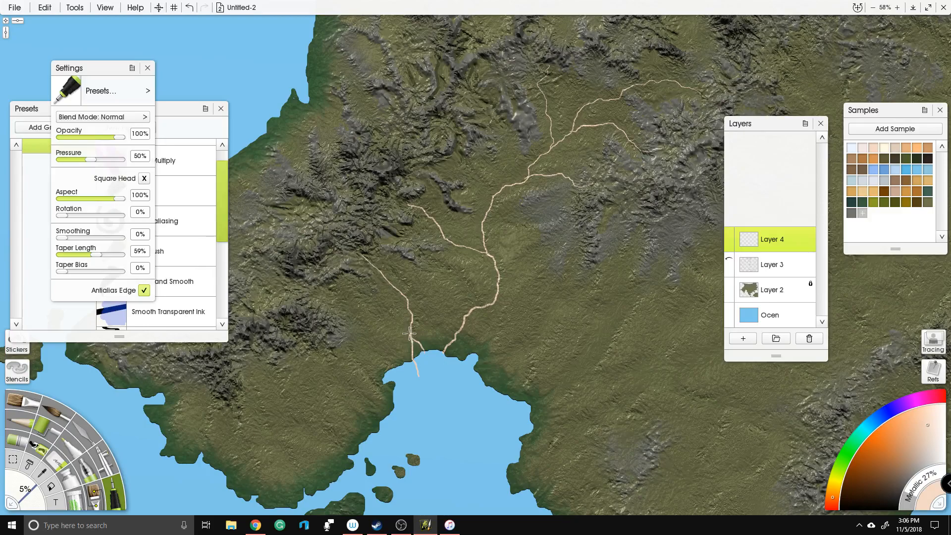
Step: Split the main river's mouth into delta channels and draw a river from the bay's east shore northeast to the central mountains
{"action": "left_click_drag", "start_coordinate": [474, 342], "coordinate": [473, 321]}
{"action": "mouse_move", "coordinate": [457, 365]}
{"action": "left_mouse_down"}
{"action": "mouse_move", "coordinate": [456, 334]}
{"action": "mouse_move", "coordinate": [444, 339]}
{"action": "mouse_move", "coordinate": [457, 332]}
{"action": "mouse_move", "coordinate": [464, 358]}
{"action": "mouse_move", "coordinate": [461, 331]}
{"action": "left_mouse_up"}
{"action": "mouse_move", "coordinate": [529, 408]}
{"action": "left_mouse_down"}
{"action": "mouse_move", "coordinate": [448, 421]}
{"action": "mouse_move", "coordinate": [495, 388]}
{"action": "mouse_move", "coordinate": [578, 280]}
{"action": "mouse_move", "coordinate": [588, 215]}
{"action": "left_mouse_up"}
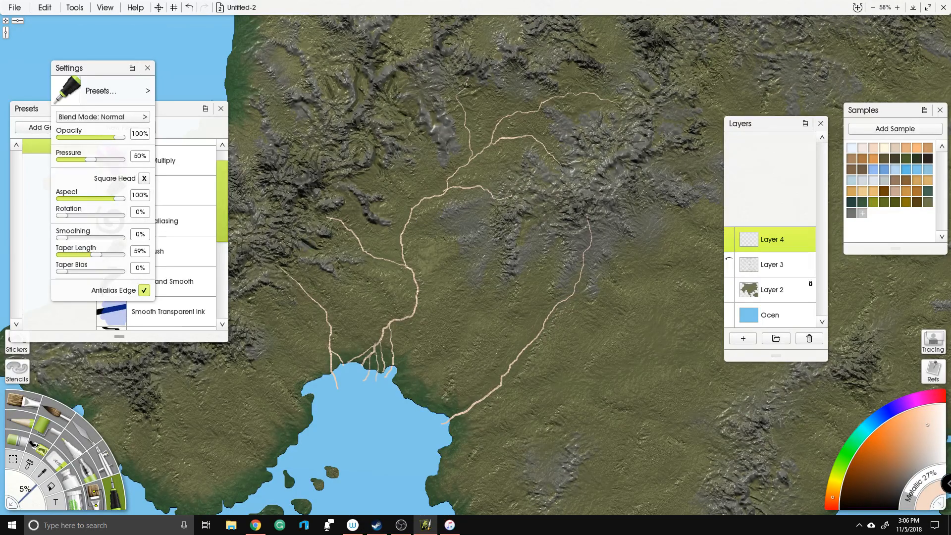
Step: Draw rivers from the southwestern peninsula's south and east coasts up into its mountains
{"action": "scroll", "coordinate": [509, 195], "scroll_direction": "down", "scroll_amount": 5}
{"action": "left_click_drag", "start_coordinate": [509, 195], "coordinate": [678, 179]}
{"action": "scroll", "coordinate": [671, 198], "scroll_direction": "up", "scroll_amount": 3}
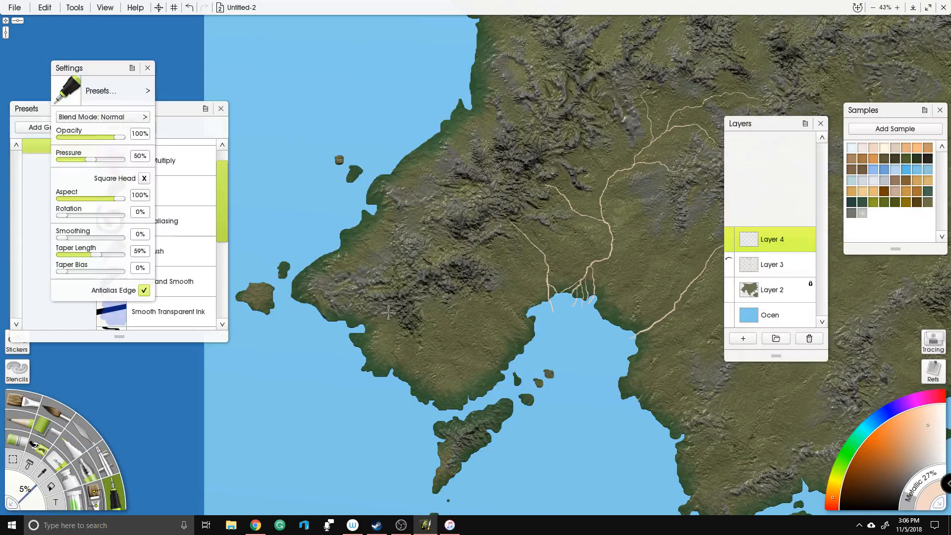
{"action": "mouse_move", "coordinate": [472, 408]}
{"action": "left_mouse_down"}
{"action": "mouse_move", "coordinate": [449, 362]}
{"action": "mouse_move", "coordinate": [446, 314]}
{"action": "left_mouse_up"}
{"action": "left_click_drag", "start_coordinate": [499, 368], "coordinate": [451, 350]}
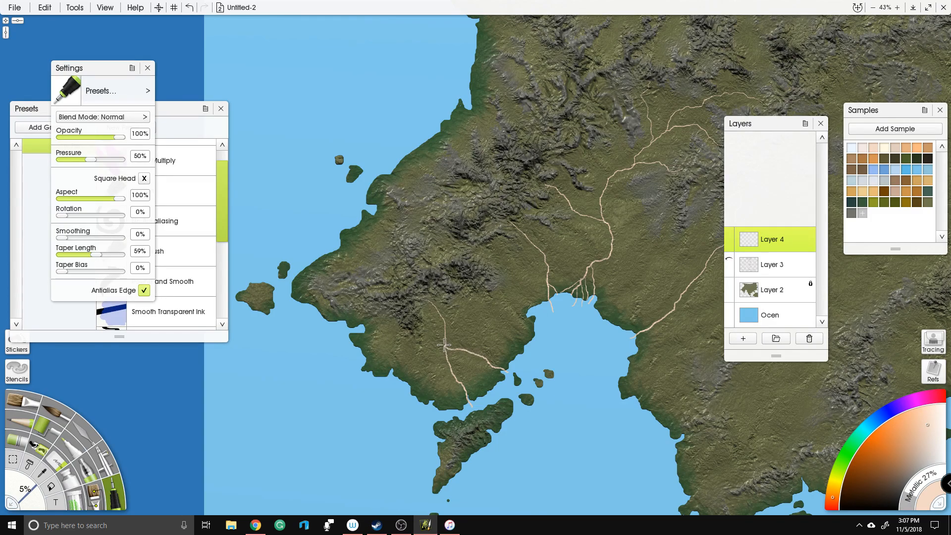
{"action": "left_click_drag", "start_coordinate": [540, 351], "coordinate": [452, 276]}
{"action": "left_click_drag", "start_coordinate": [537, 310], "coordinate": [478, 242]}
Step: Draw rivers inland from the continent's western tip, northwest coast and north coast
{"action": "left_click_drag", "start_coordinate": [329, 236], "coordinate": [379, 259]}
{"action": "left_click_drag", "start_coordinate": [370, 205], "coordinate": [420, 213]}
{"action": "mouse_move", "coordinate": [472, 30]}
{"action": "left_mouse_down"}
{"action": "mouse_move", "coordinate": [444, 207]}
{"action": "mouse_move", "coordinate": [495, 201]}
{"action": "mouse_move", "coordinate": [505, 220]}
{"action": "mouse_move", "coordinate": [533, 232]}
{"action": "left_mouse_up"}
{"action": "mouse_move", "coordinate": [566, 147]}
{"action": "left_mouse_down"}
{"action": "mouse_move", "coordinate": [569, 169]}
{"action": "mouse_move", "coordinate": [588, 191]}
{"action": "mouse_move", "coordinate": [579, 229]}
{"action": "left_mouse_up"}
Step: Draw several short rivers from the central and eastern stretches of the north coast into the northern mountains
{"action": "scroll", "coordinate": [556, 122], "scroll_direction": "down", "scroll_amount": 5}
{"action": "left_click_drag", "start_coordinate": [541, 183], "coordinate": [431, 126]}
{"action": "scroll", "coordinate": [615, 138], "scroll_direction": "up", "scroll_amount": 3}
{"action": "left_click_drag", "start_coordinate": [615, 138], "coordinate": [591, 174]}
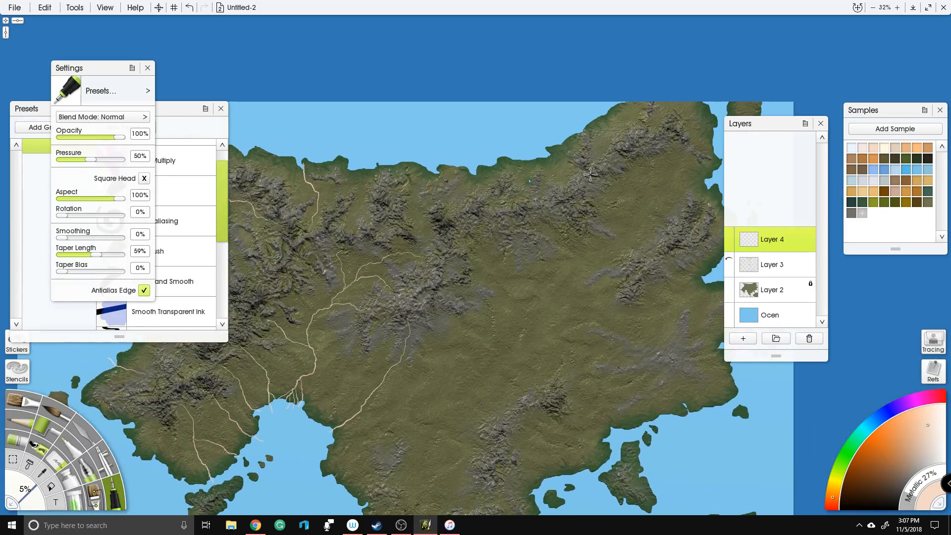
{"action": "left_click_drag", "start_coordinate": [472, 174], "coordinate": [457, 205]}
{"action": "left_click_drag", "start_coordinate": [524, 160], "coordinate": [528, 192]}
{"action": "left_click_drag", "start_coordinate": [552, 157], "coordinate": [578, 171]}
{"action": "left_click_drag", "start_coordinate": [585, 129], "coordinate": [595, 137]}
Step: Draw rivers inland from the southeastern and eastern coasts toward the nearby mountain ranges
{"action": "left_click_drag", "start_coordinate": [546, 397], "coordinate": [476, 251]}
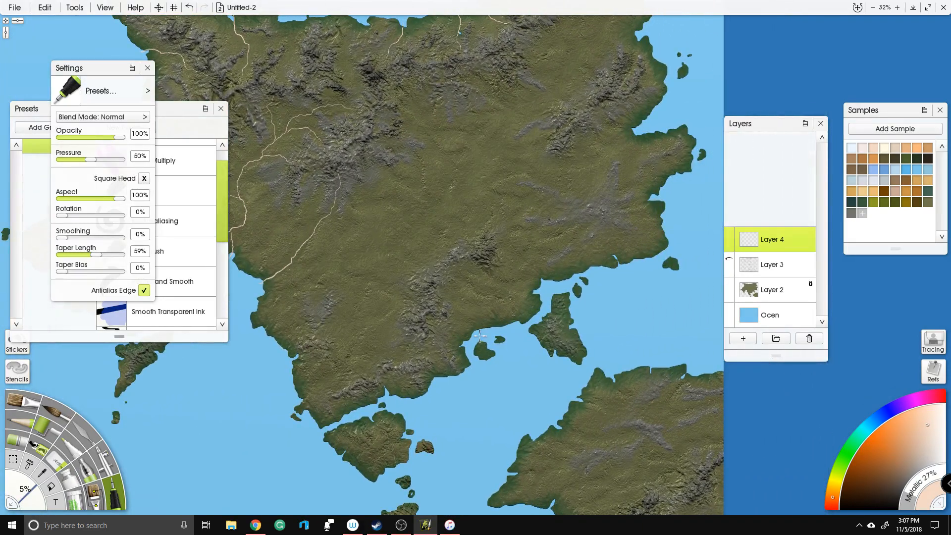
{"action": "mouse_move", "coordinate": [475, 333]}
{"action": "left_mouse_down"}
{"action": "mouse_move", "coordinate": [447, 292]}
{"action": "mouse_move", "coordinate": [497, 316]}
{"action": "mouse_move", "coordinate": [495, 297]}
{"action": "mouse_move", "coordinate": [460, 282]}
{"action": "left_mouse_up"}
{"action": "left_click_drag", "start_coordinate": [546, 280], "coordinate": [481, 264]}
{"action": "left_click_drag", "start_coordinate": [605, 235], "coordinate": [597, 217]}
{"action": "left_click_drag", "start_coordinate": [658, 195], "coordinate": [636, 204]}
{"action": "mouse_move", "coordinate": [624, 128]}
{"action": "left_mouse_down"}
{"action": "mouse_move", "coordinate": [599, 110]}
{"action": "mouse_move", "coordinate": [628, 102]}
{"action": "left_mouse_up"}
Step: Draw rivers from the west-facing coasts of the separate southeastern landmass toward its mountains
{"action": "mouse_move", "coordinate": [448, 206]}
{"action": "left_mouse_down"}
{"action": "mouse_move", "coordinate": [462, 293]}
{"action": "mouse_move", "coordinate": [495, 265]}
{"action": "mouse_move", "coordinate": [431, 108]}
{"action": "left_mouse_up"}
{"action": "left_click_drag", "start_coordinate": [552, 272], "coordinate": [525, 227]}
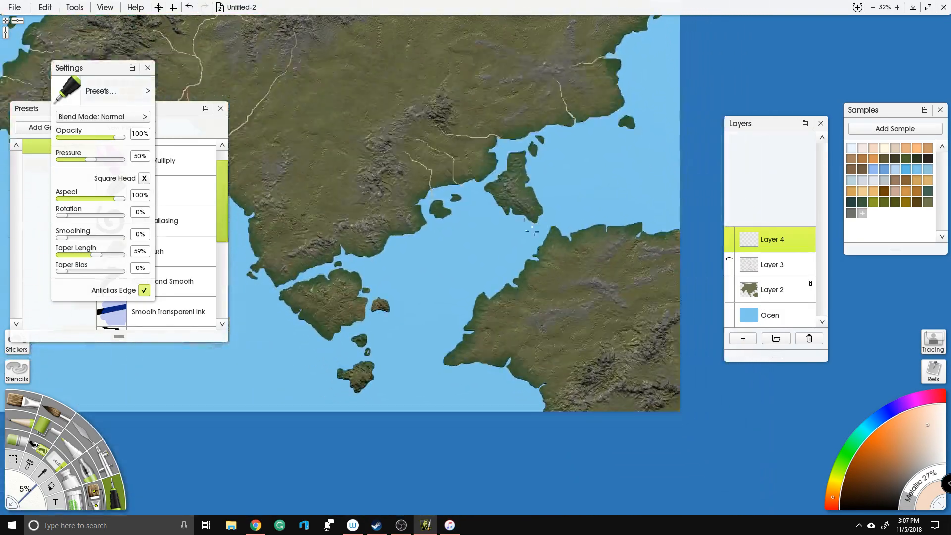
{"action": "left_click_drag", "start_coordinate": [541, 386], "coordinate": [575, 378]}
{"action": "mouse_move", "coordinate": [507, 365]}
{"action": "left_mouse_down"}
{"action": "mouse_move", "coordinate": [543, 340]}
{"action": "mouse_move", "coordinate": [580, 350]}
{"action": "mouse_move", "coordinate": [644, 337]}
{"action": "left_mouse_up"}
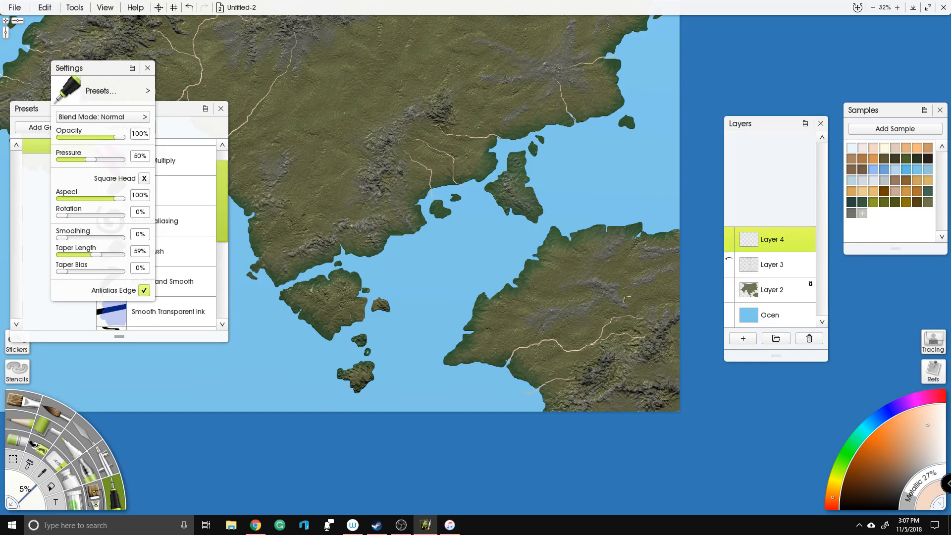
{"action": "mouse_move", "coordinate": [511, 280]}
{"action": "left_mouse_down"}
{"action": "mouse_move", "coordinate": [531, 290]}
{"action": "mouse_move", "coordinate": [591, 293]}
{"action": "mouse_move", "coordinate": [554, 292]}
{"action": "mouse_move", "coordinate": [574, 307]}
{"action": "left_mouse_up"}
Step: Draw a long river from the bay's east shore across the central plains, forking into the northeastern mountains
{"action": "left_click_drag", "start_coordinate": [568, 241], "coordinate": [665, 390]}
{"action": "left_click_drag", "start_coordinate": [520, 246], "coordinate": [479, 328]}
{"action": "left_click_drag", "start_coordinate": [389, 336], "coordinate": [398, 324]}
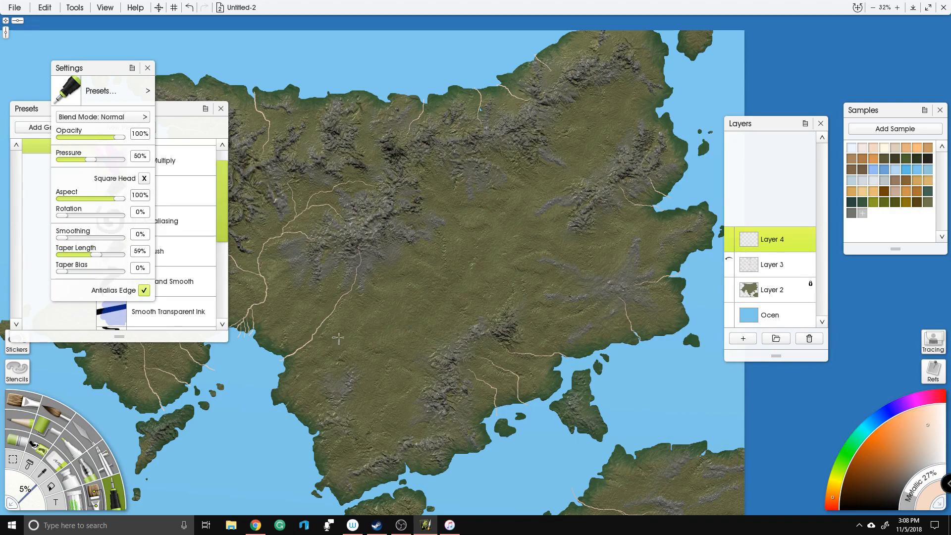
{"action": "mouse_move", "coordinate": [302, 370]}
{"action": "left_mouse_down"}
{"action": "mouse_move", "coordinate": [355, 344]}
{"action": "mouse_move", "coordinate": [365, 350]}
{"action": "left_mouse_up"}
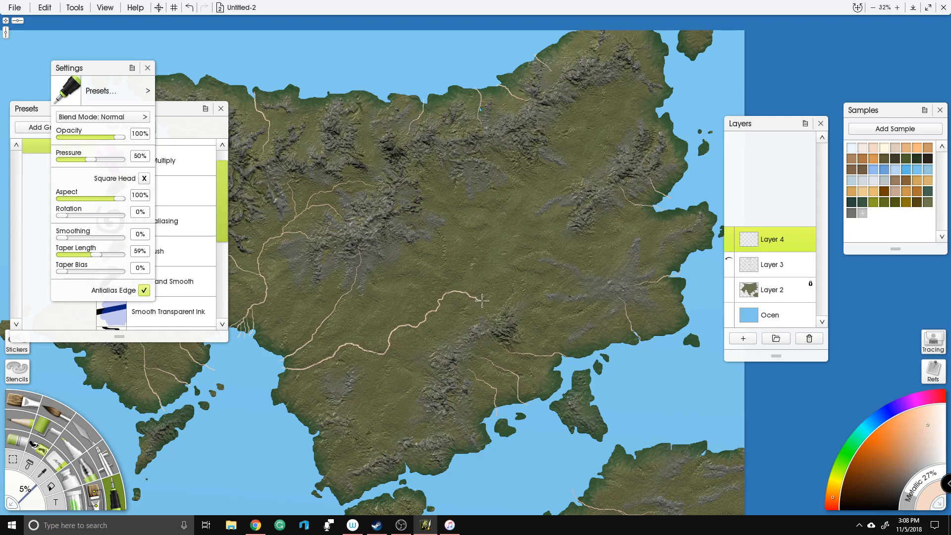
{"action": "left_click_drag", "start_coordinate": [497, 296], "coordinate": [491, 266]}
{"action": "mouse_move", "coordinate": [515, 226]}
{"action": "left_mouse_down"}
{"action": "mouse_move", "coordinate": [545, 186]}
{"action": "mouse_move", "coordinate": [613, 167]}
{"action": "left_mouse_up"}
{"action": "left_click_drag", "start_coordinate": [570, 157], "coordinate": [556, 138]}
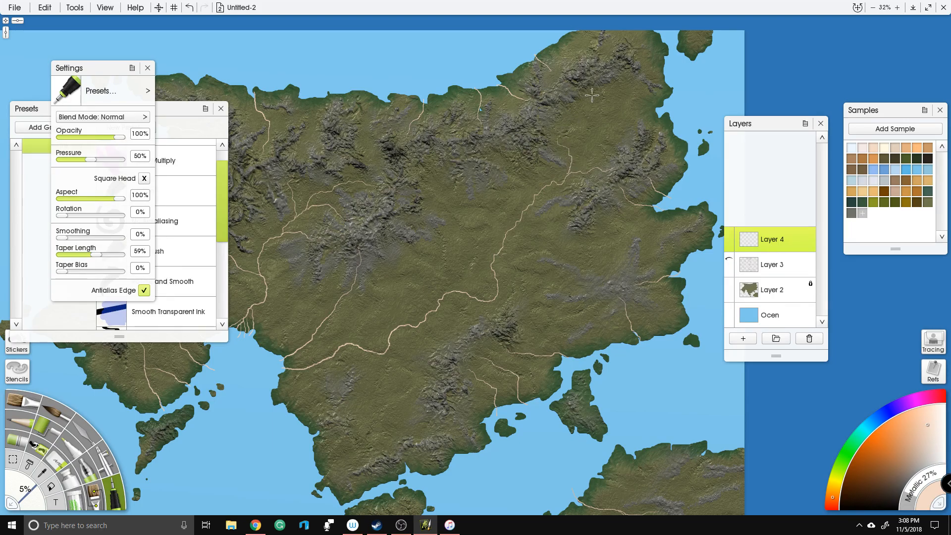
Step: Undo the trial strokes in the northeast, and draw a river from the northeast coast with a hooked branch and mountain tributaries
{"action": "mouse_move", "coordinate": [594, 92]}
{"action": "left_mouse_down"}
{"action": "mouse_move", "coordinate": [598, 120]}
{"action": "mouse_move", "coordinate": [644, 112]}
{"action": "left_mouse_up"}
{"action": "key", "text": "ctrl+z"}
{"action": "mouse_move", "coordinate": [610, 91]}
{"action": "left_mouse_down"}
{"action": "mouse_move", "coordinate": [616, 98]}
{"action": "mouse_move", "coordinate": [624, 73]}
{"action": "left_mouse_up"}
{"action": "key", "text": "ctrl+z"}
{"action": "scroll", "coordinate": [599, 135], "scroll_direction": "up", "scroll_amount": 3}
{"action": "left_click_drag", "start_coordinate": [689, 56], "coordinate": [431, 348]}
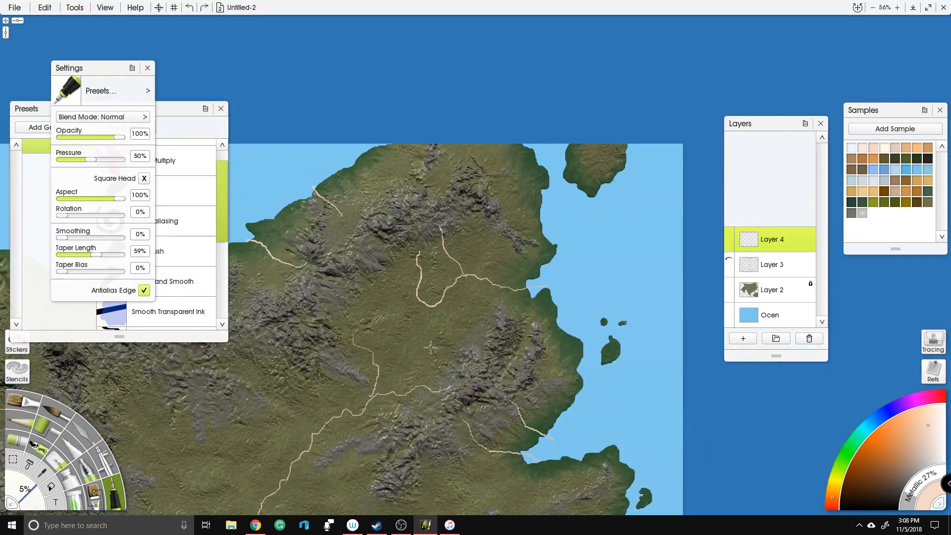
{"action": "left_click_drag", "start_coordinate": [473, 275], "coordinate": [462, 232]}
{"action": "mouse_move", "coordinate": [357, 321]}
{"action": "left_mouse_down"}
{"action": "mouse_move", "coordinate": [427, 267]}
{"action": "mouse_move", "coordinate": [541, 93]}
{"action": "left_mouse_up"}
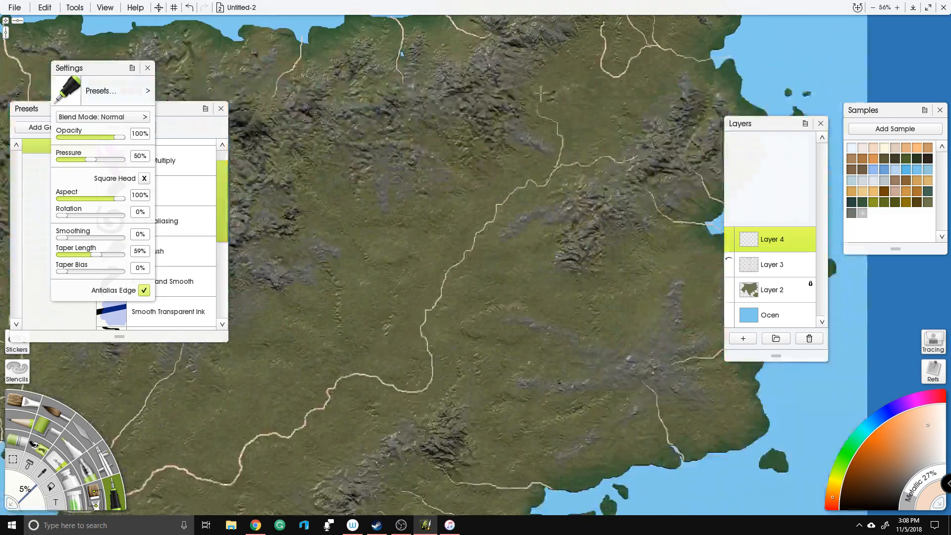
{"action": "scroll", "coordinate": [541, 93], "scroll_direction": "down", "scroll_amount": 2}
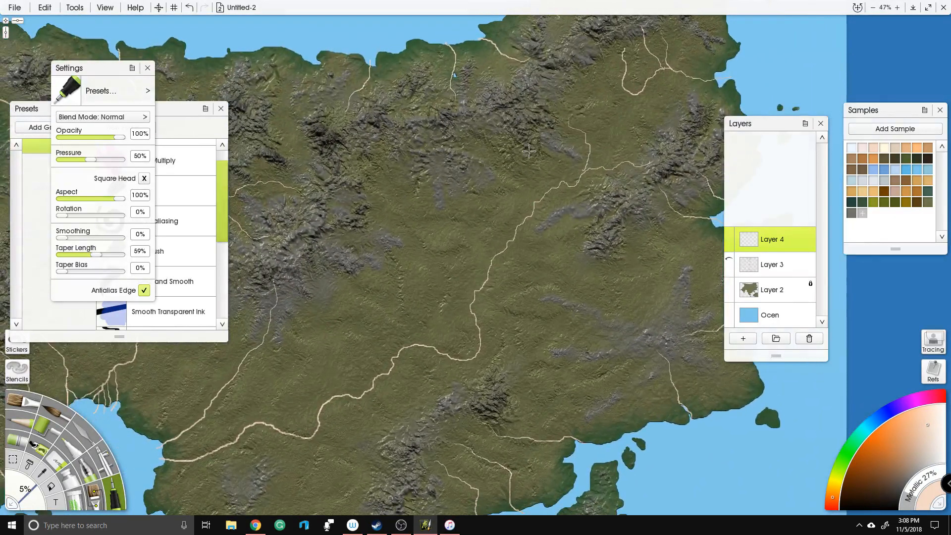
{"action": "mouse_move", "coordinate": [333, 200]}
{"action": "left_mouse_down"}
{"action": "mouse_move", "coordinate": [369, 198]}
{"action": "mouse_move", "coordinate": [380, 221]}
{"action": "mouse_move", "coordinate": [438, 269]}
{"action": "mouse_move", "coordinate": [442, 286]}
{"action": "left_mouse_up"}
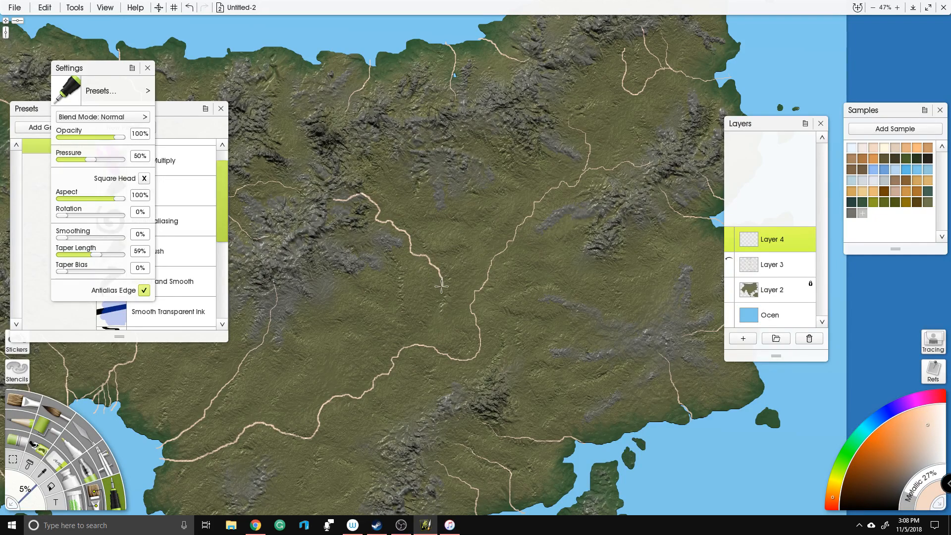
{"action": "key", "text": "ctrl+z"}
{"action": "key", "text": "ctrl+z"}
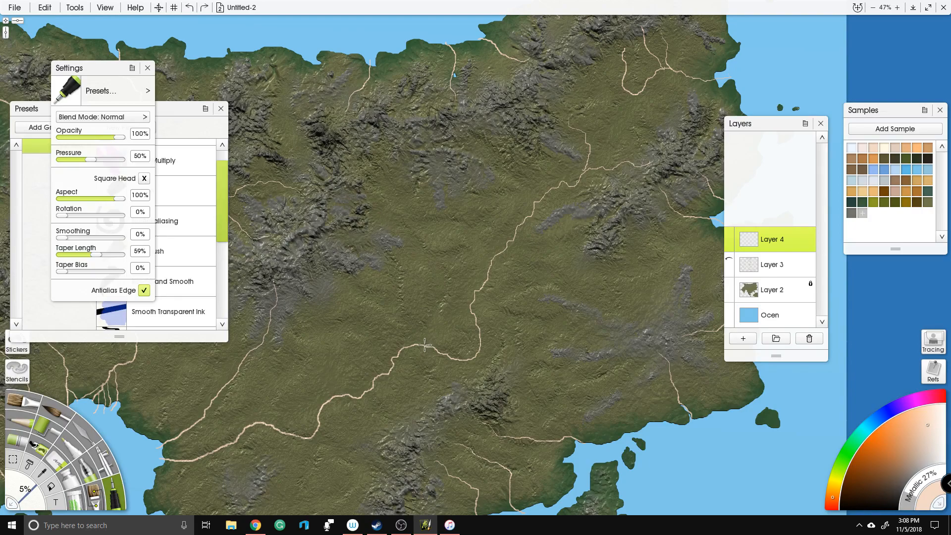
Step: Draw tributaries from the long plains river to the central and northern mountains and east toward the eastern ranges
{"action": "mouse_move", "coordinate": [429, 325]}
{"action": "left_mouse_down"}
{"action": "mouse_move", "coordinate": [432, 261]}
{"action": "mouse_move", "coordinate": [369, 203]}
{"action": "mouse_move", "coordinate": [329, 207]}
{"action": "left_mouse_up"}
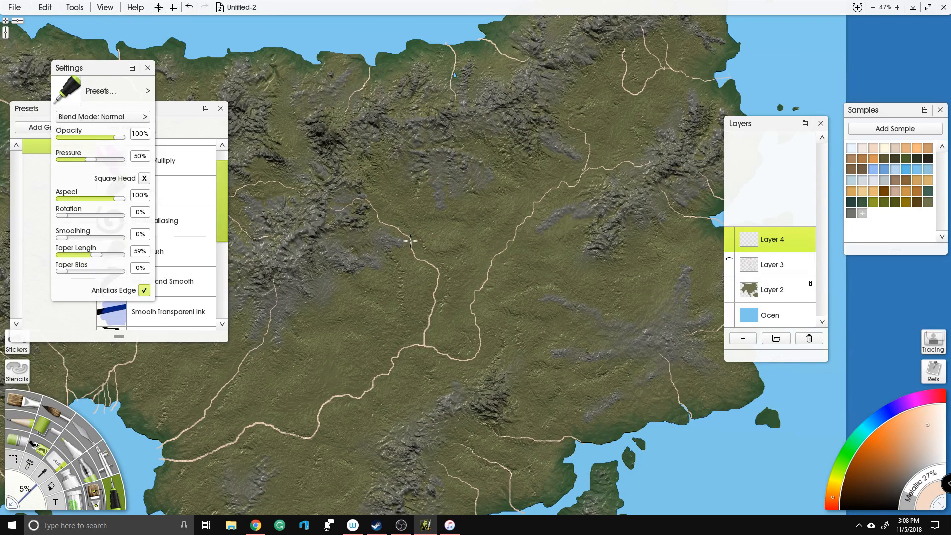
{"action": "left_click_drag", "start_coordinate": [411, 230], "coordinate": [466, 230]}
{"action": "mouse_move", "coordinate": [522, 221]}
{"action": "left_mouse_down"}
{"action": "mouse_move", "coordinate": [505, 198]}
{"action": "mouse_move", "coordinate": [456, 196]}
{"action": "mouse_move", "coordinate": [436, 159]}
{"action": "left_mouse_up"}
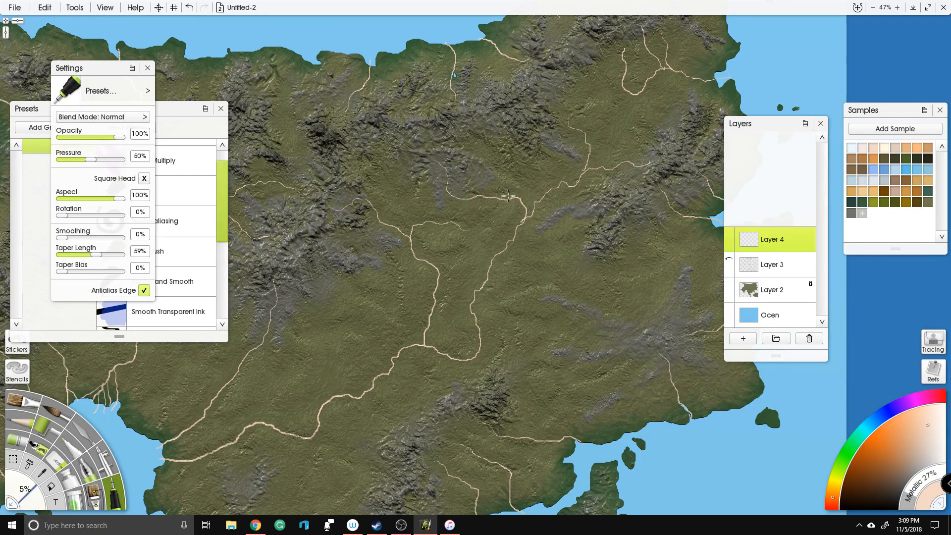
{"action": "left_click_drag", "start_coordinate": [510, 199], "coordinate": [481, 142]}
{"action": "mouse_move", "coordinate": [488, 347]}
{"action": "left_mouse_down"}
{"action": "mouse_move", "coordinate": [466, 268]}
{"action": "mouse_move", "coordinate": [501, 237]}
{"action": "mouse_move", "coordinate": [560, 235]}
{"action": "mouse_move", "coordinate": [577, 217]}
{"action": "left_mouse_up"}
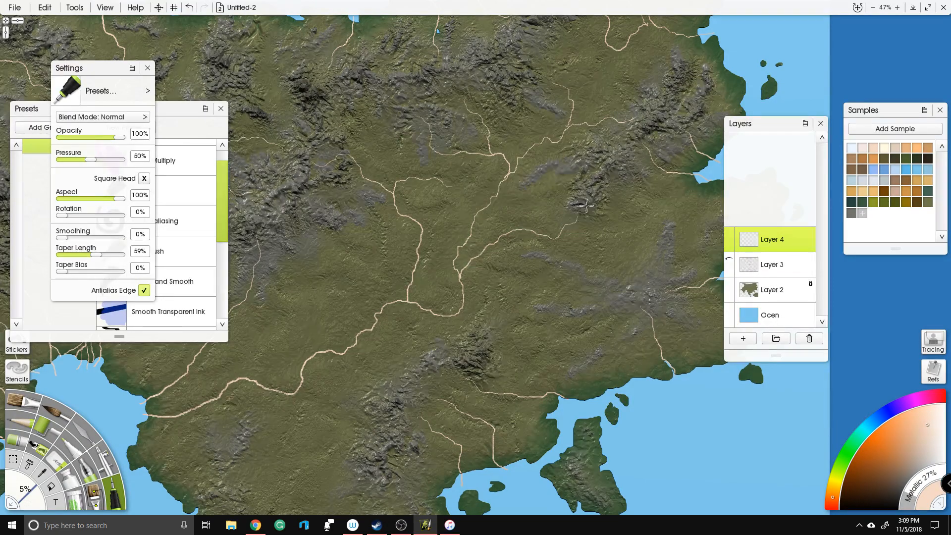
{"action": "mouse_move", "coordinate": [468, 291]}
{"action": "left_mouse_down"}
{"action": "mouse_move", "coordinate": [513, 230]}
{"action": "mouse_move", "coordinate": [537, 217]}
{"action": "mouse_move", "coordinate": [577, 214]}
{"action": "mouse_move", "coordinate": [617, 235]}
{"action": "mouse_move", "coordinate": [650, 236]}
{"action": "left_mouse_up"}
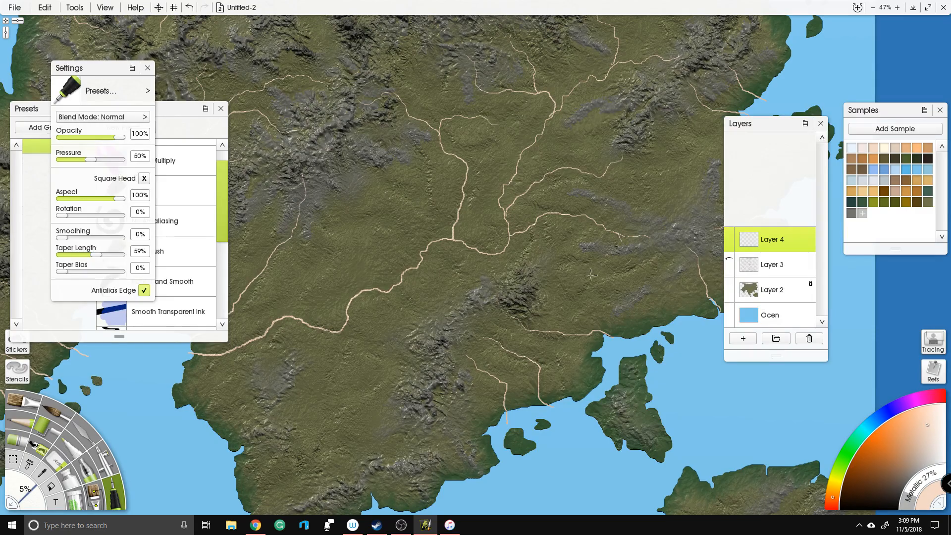
Step: Add a tributary from the lower plains river north to the central mountains and a short branch on its upper western tributary
{"action": "left_click_drag", "start_coordinate": [448, 196], "coordinate": [482, 244]}
{"action": "scroll", "coordinate": [660, 138], "scroll_direction": "down", "scroll_amount": 5}
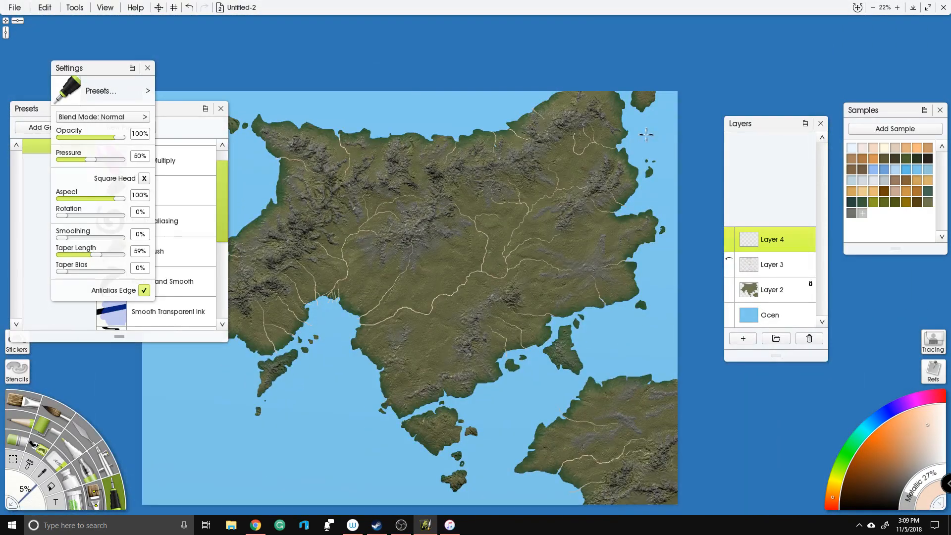
{"action": "scroll", "coordinate": [518, 186], "scroll_direction": "up", "scroll_amount": 5}
{"action": "left_click_drag", "start_coordinate": [499, 159], "coordinate": [494, 146]}
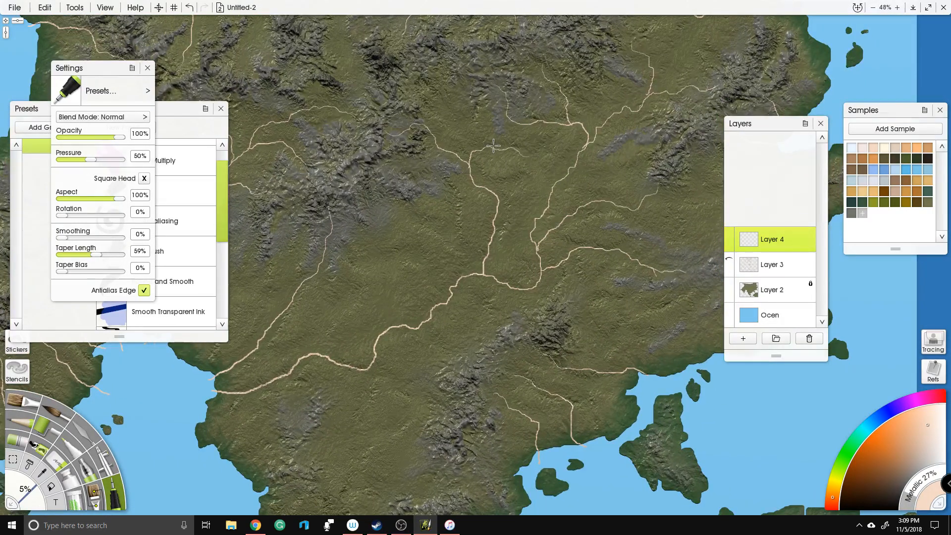
{"action": "left_click_drag", "start_coordinate": [371, 344], "coordinate": [387, 303]}
{"action": "left_click_drag", "start_coordinate": [373, 252], "coordinate": [366, 179]}
{"action": "left_click_drag", "start_coordinate": [434, 145], "coordinate": [395, 162]}
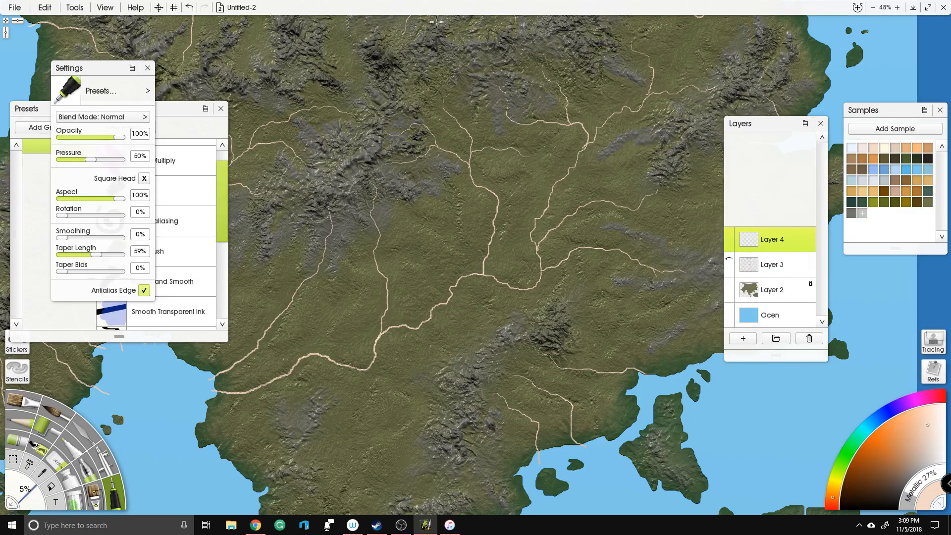
Step: Draw a forking southern tributary off the lower plains river and short rivers on the continent's southern coasts
{"action": "scroll", "coordinate": [445, 91], "scroll_direction": "down", "scroll_amount": 5}
{"action": "scroll", "coordinate": [445, 91], "scroll_direction": "up", "scroll_amount": 4}
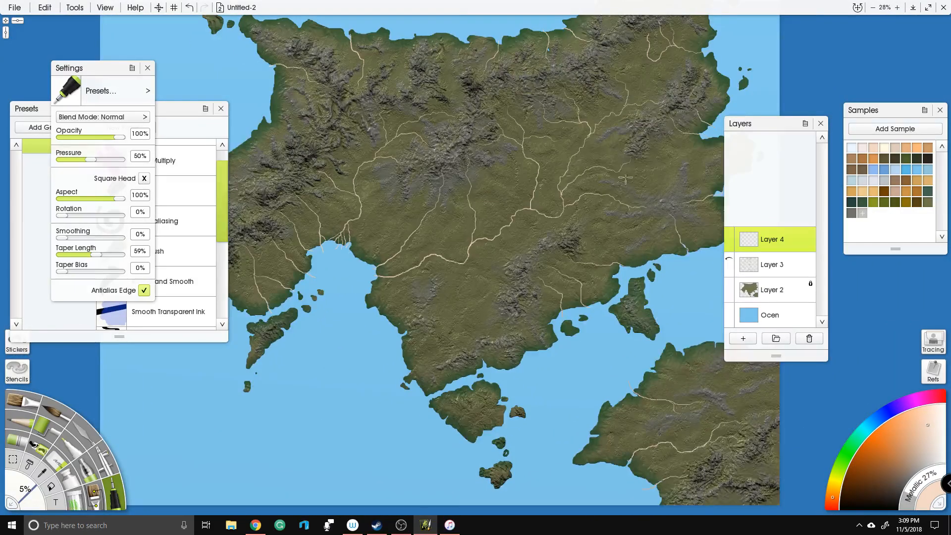
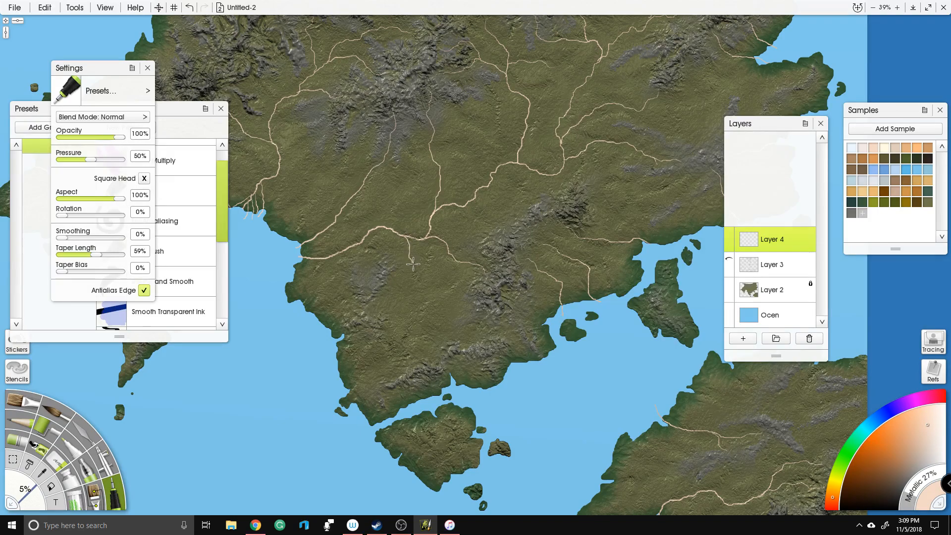
{"action": "mouse_move", "coordinate": [417, 291]}
{"action": "left_mouse_down"}
{"action": "mouse_move", "coordinate": [402, 310]}
{"action": "mouse_move", "coordinate": [382, 313]}
{"action": "left_mouse_up"}
{"action": "mouse_move", "coordinate": [415, 276]}
{"action": "left_mouse_down"}
{"action": "mouse_move", "coordinate": [451, 298]}
{"action": "mouse_move", "coordinate": [456, 332]}
{"action": "left_mouse_up"}
{"action": "left_click_drag", "start_coordinate": [361, 383], "coordinate": [400, 371]}
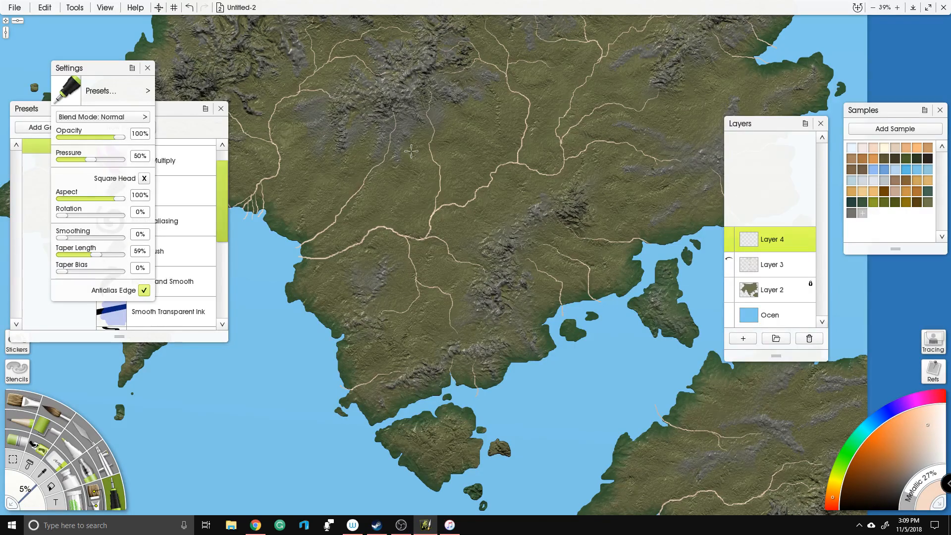
Step: Undo the short trial stroke in the east, and draw a winding eastern branch and a southern tributary off the plains river
{"action": "scroll", "coordinate": [412, 151], "scroll_direction": "down", "scroll_amount": 4}
{"action": "left_click_drag", "start_coordinate": [431, 159], "coordinate": [335, 190]}
{"action": "scroll", "coordinate": [438, 186], "scroll_direction": "up", "scroll_amount": 3}
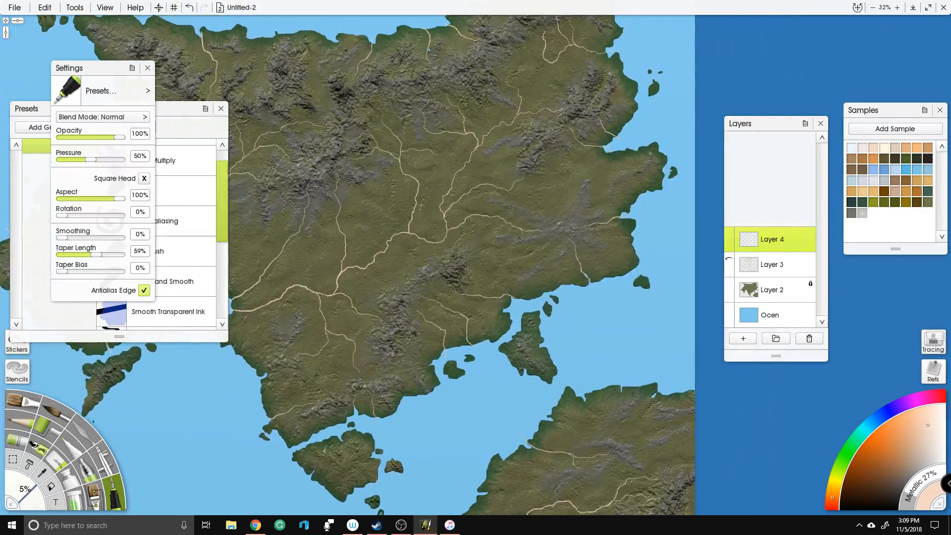
{"action": "scroll", "coordinate": [546, 203], "scroll_direction": "up", "scroll_amount": 1}
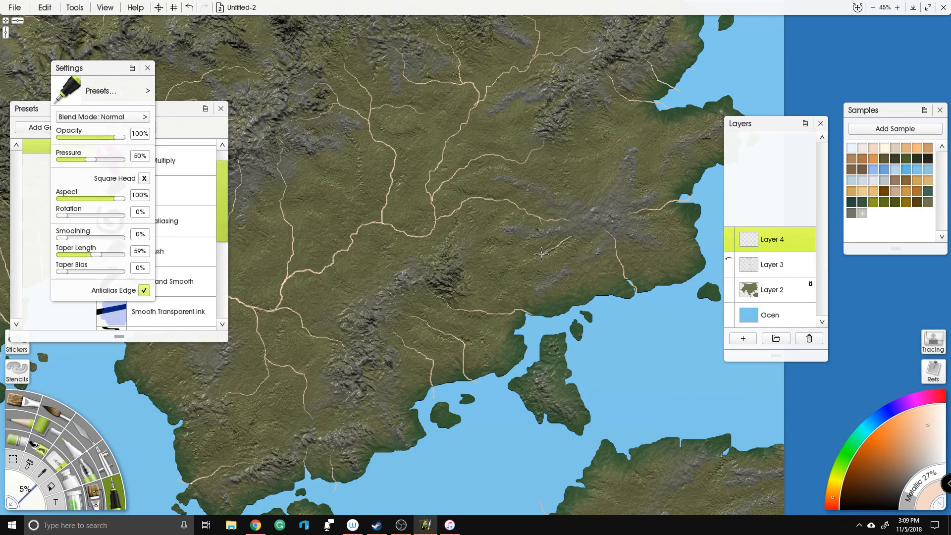
{"action": "key", "text": "ctrl+z"}
{"action": "mouse_move", "coordinate": [490, 229]}
{"action": "left_mouse_down"}
{"action": "mouse_move", "coordinate": [486, 237]}
{"action": "mouse_move", "coordinate": [542, 246]}
{"action": "mouse_move", "coordinate": [570, 233]}
{"action": "left_mouse_up"}
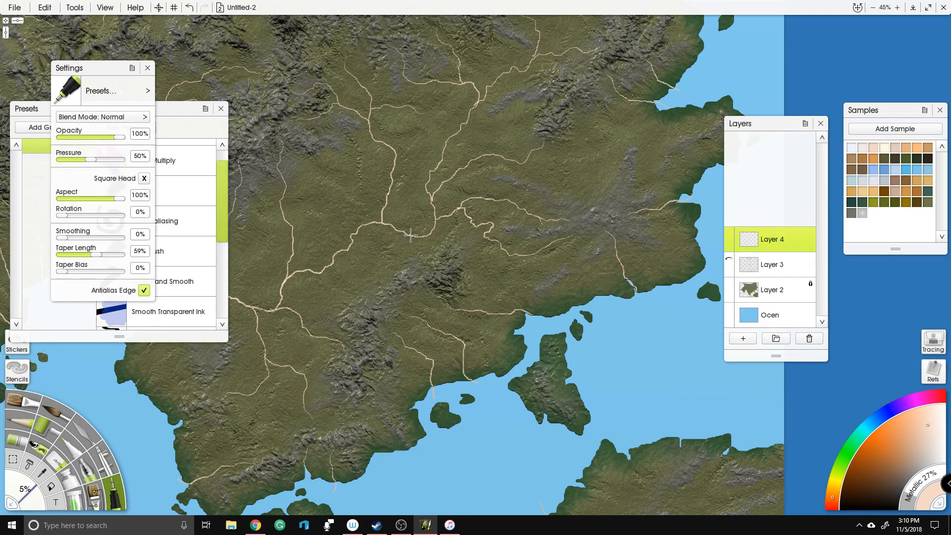
{"action": "left_click_drag", "start_coordinate": [410, 235], "coordinate": [431, 267]}
Step: Thicken a bend of the central plains river into a small lake
{"action": "scroll", "coordinate": [362, 156], "scroll_direction": "up", "scroll_amount": 5}
{"action": "left_click_drag", "start_coordinate": [397, 153], "coordinate": [598, 138]}
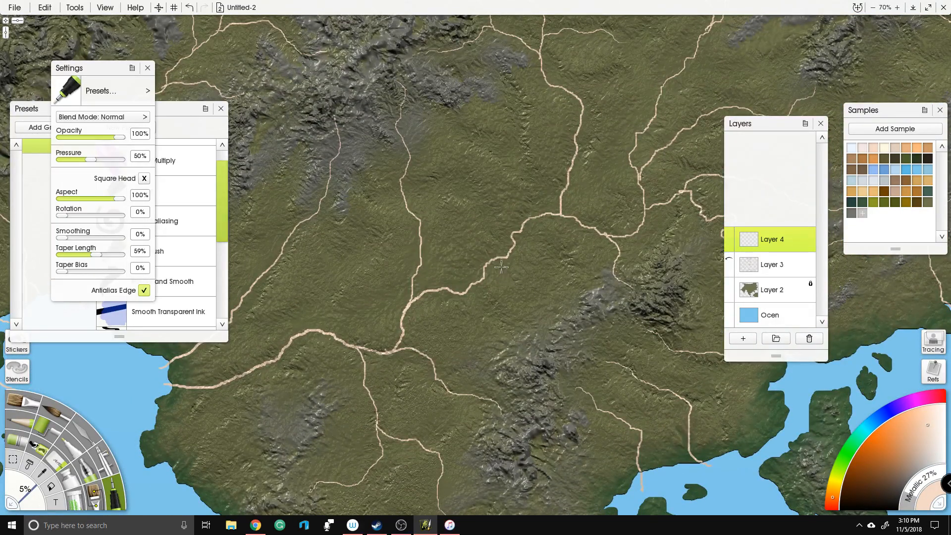
{"action": "left_click_drag", "start_coordinate": [510, 255], "coordinate": [517, 233]}
{"action": "scroll", "coordinate": [510, 242], "scroll_direction": "down", "scroll_amount": 5}
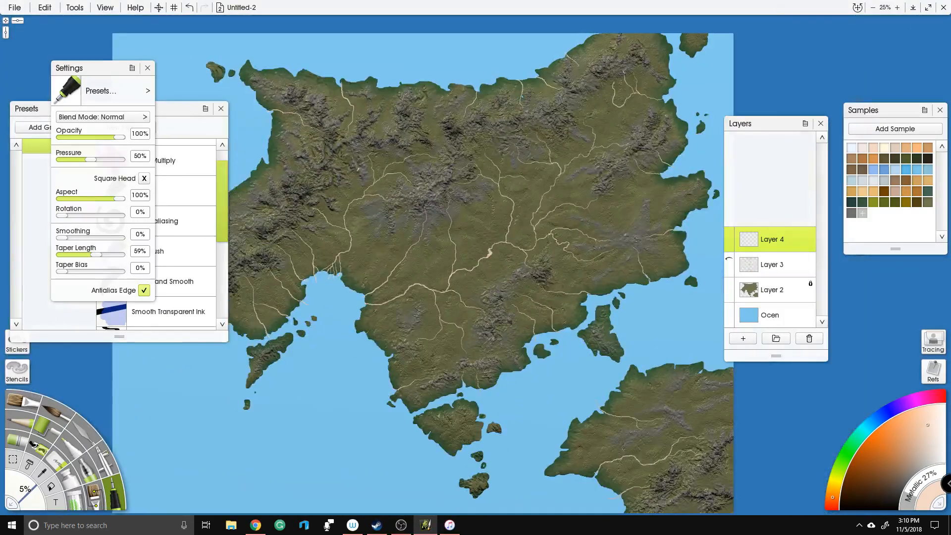
Step: Draw two short rivers inland from the northern coast of the southeastern landmass
{"action": "scroll", "coordinate": [563, 208], "scroll_direction": "up", "scroll_amount": 4}
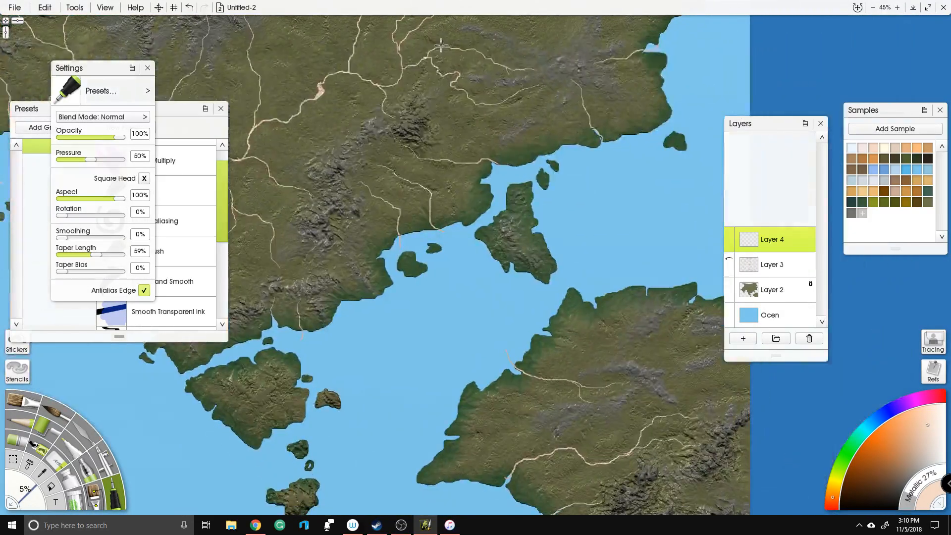
{"action": "left_click_drag", "start_coordinate": [601, 314], "coordinate": [632, 333]}
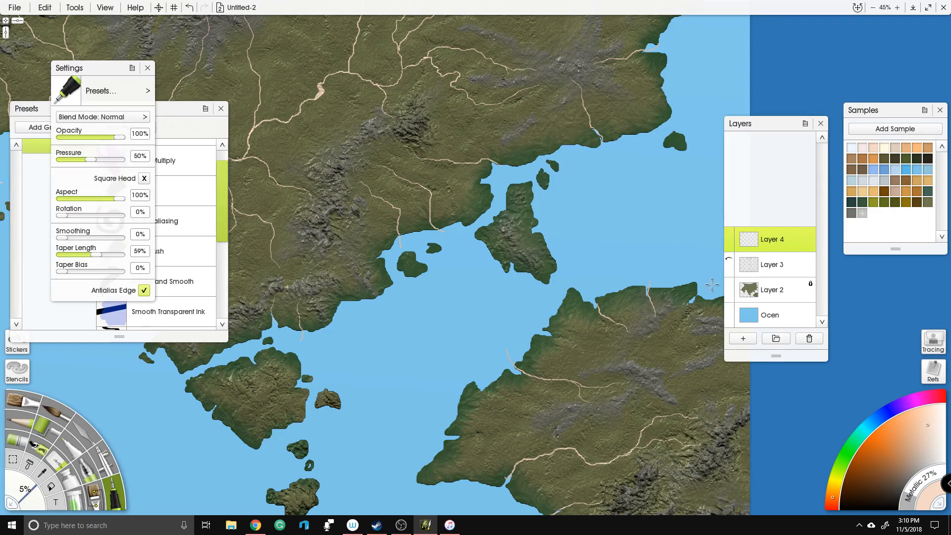
{"action": "left_click_drag", "start_coordinate": [694, 310], "coordinate": [659, 360]}
{"action": "scroll", "coordinate": [596, 139], "scroll_direction": "down", "scroll_amount": 5}
{"action": "left_click_drag", "start_coordinate": [532, 149], "coordinate": [681, 260]}
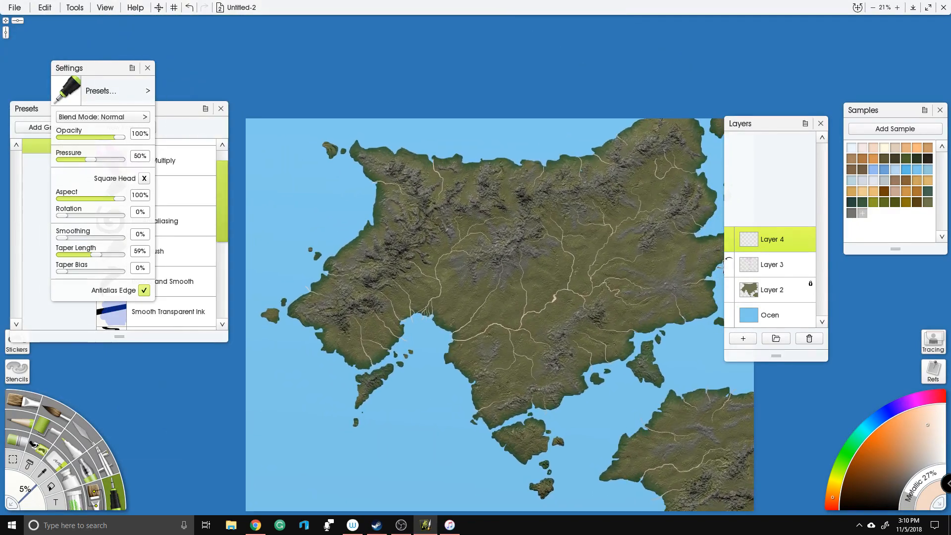
{"action": "scroll", "coordinate": [673, 245], "scroll_direction": "up", "scroll_amount": 4}
{"action": "scroll", "coordinate": [673, 245], "scroll_direction": "down", "scroll_amount": 3}
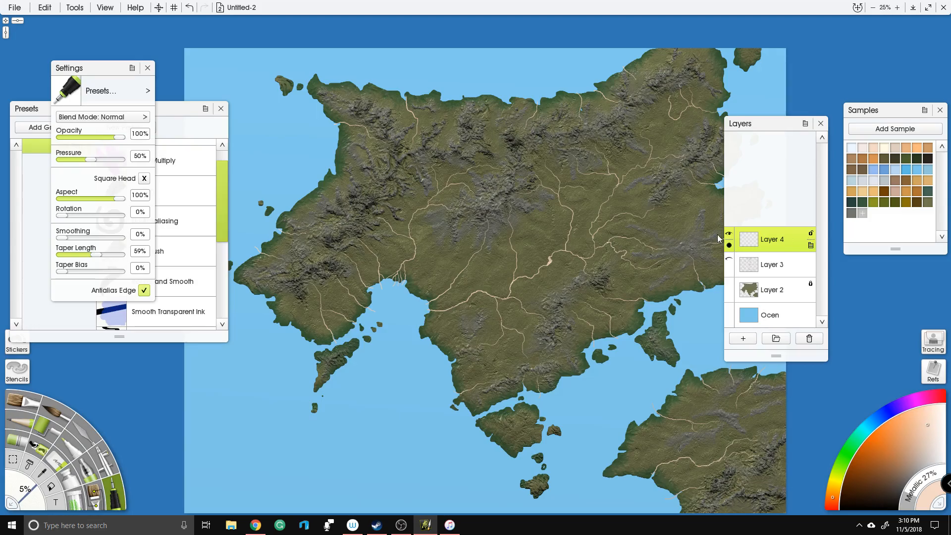
Step: Select the river strokes on Layer 4 by magic-wand selecting the empty area around them and inverting the selection
{"action": "left_click", "coordinate": [12, 459]}
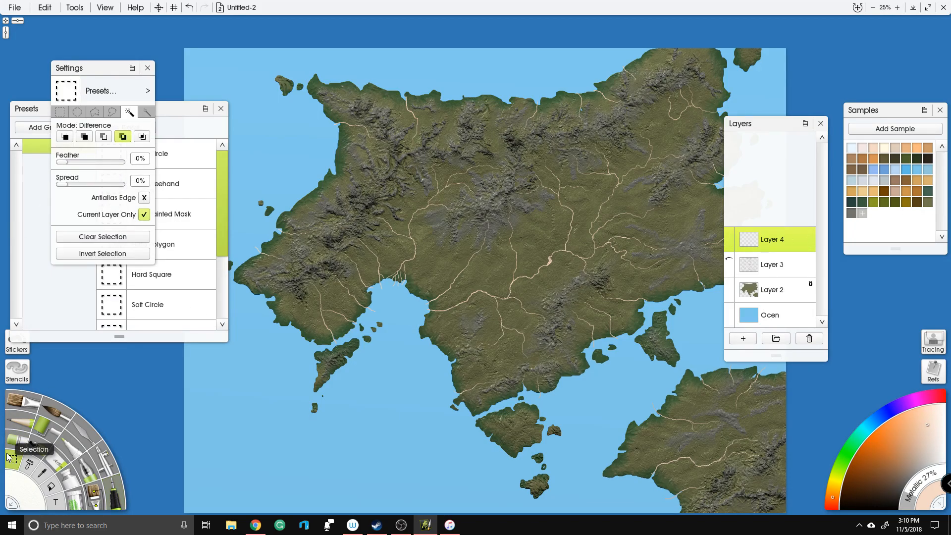
{"action": "left_click", "coordinate": [129, 113]}
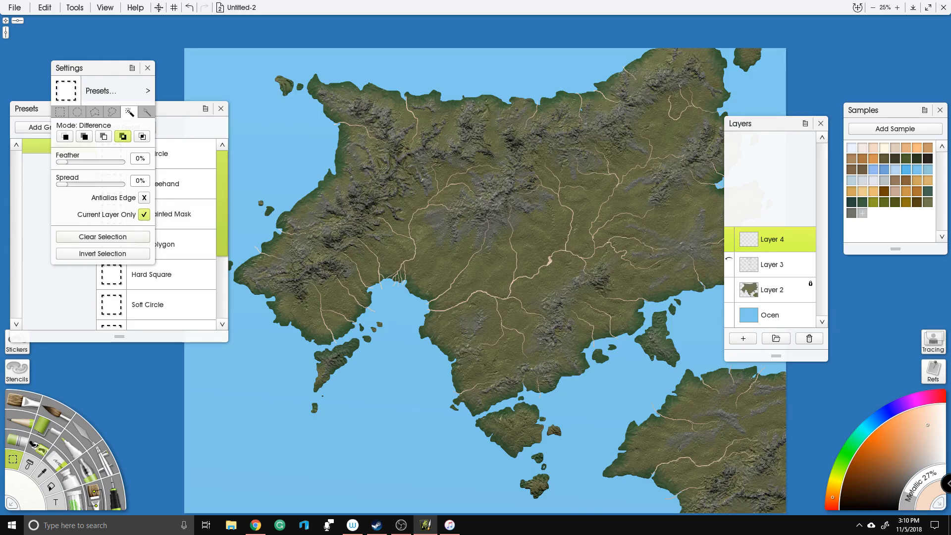
{"action": "left_click", "coordinate": [298, 132]}
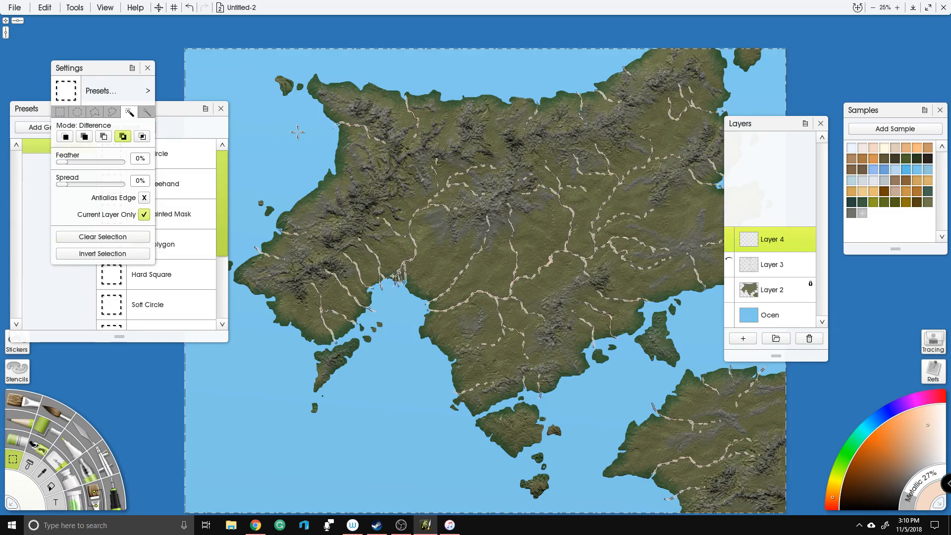
{"action": "scroll", "coordinate": [590, 334], "scroll_direction": "up", "scroll_amount": 10}
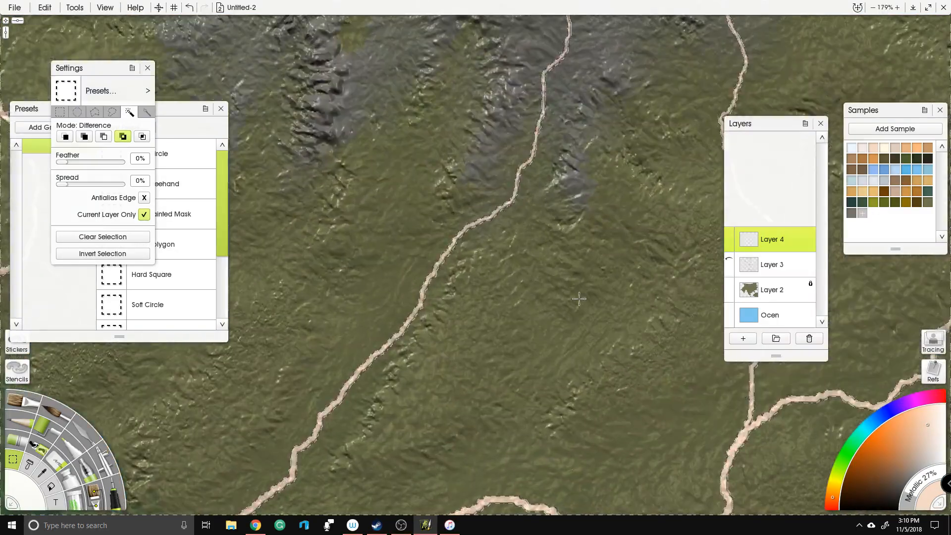
{"action": "scroll", "coordinate": [577, 295], "scroll_direction": "down", "scroll_amount": 9}
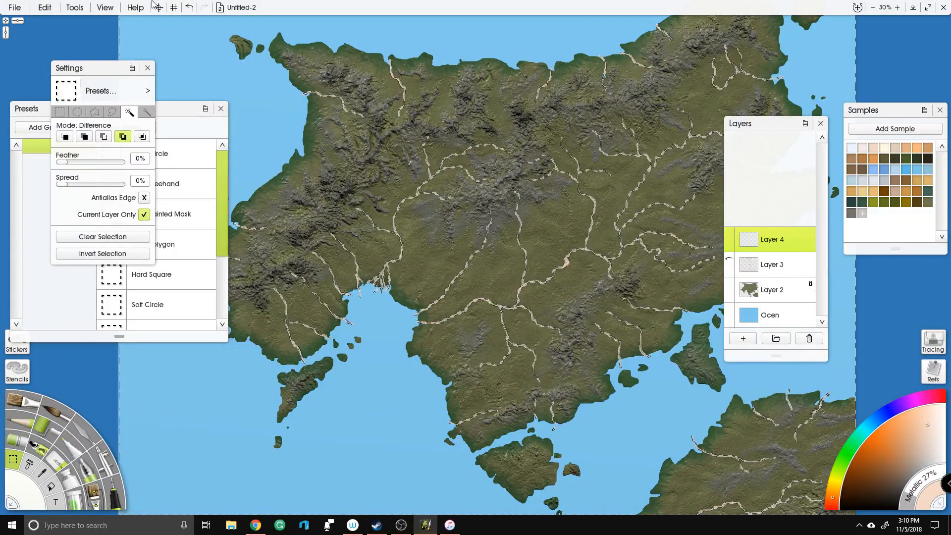
{"action": "left_click", "coordinate": [56, 9]}
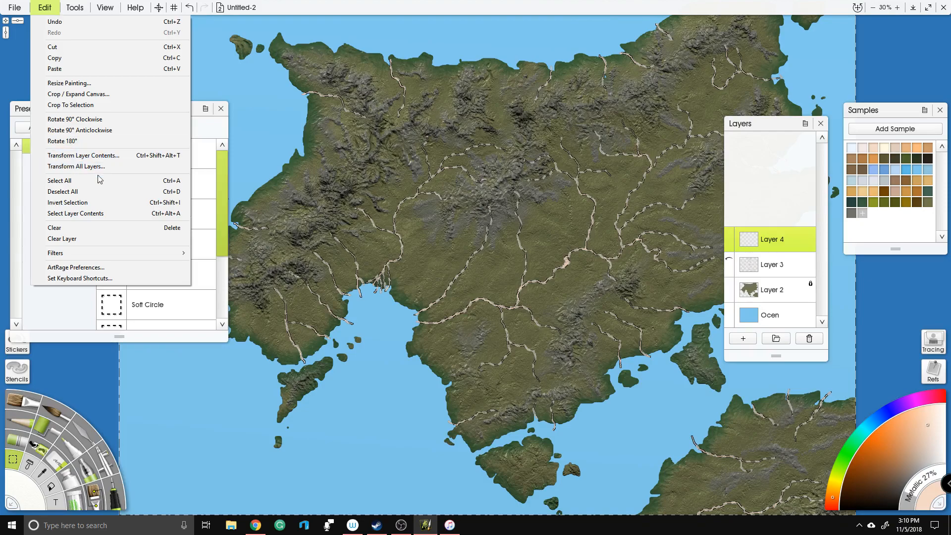
{"action": "left_click", "coordinate": [97, 205]}
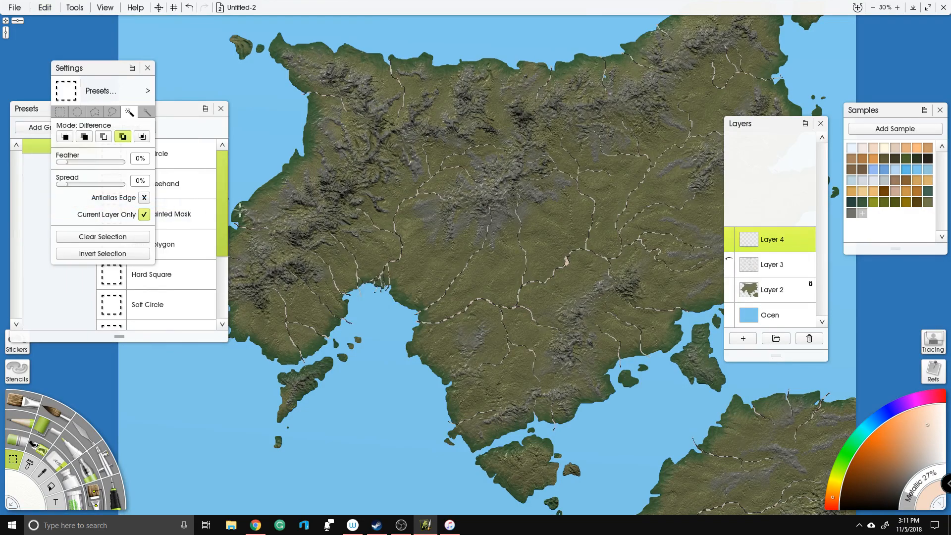
Step: Turn off Lock Transparency on Layer 2, cut the river selection out of the land, and hide Layer 4
{"action": "left_click", "coordinate": [793, 291]}
{"action": "left_click", "coordinate": [811, 284]}
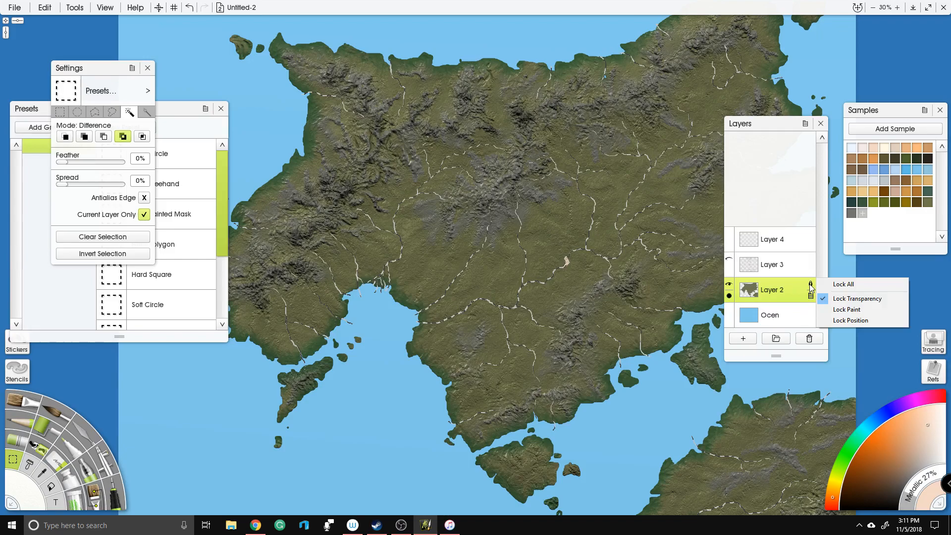
{"action": "left_click", "coordinate": [850, 299]}
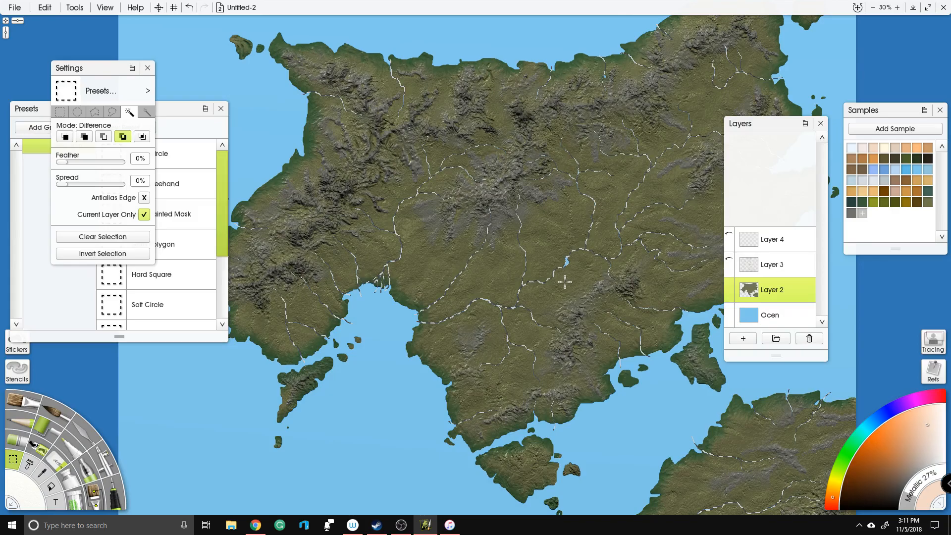
{"action": "scroll", "coordinate": [627, 273], "scroll_direction": "up", "scroll_amount": 10}
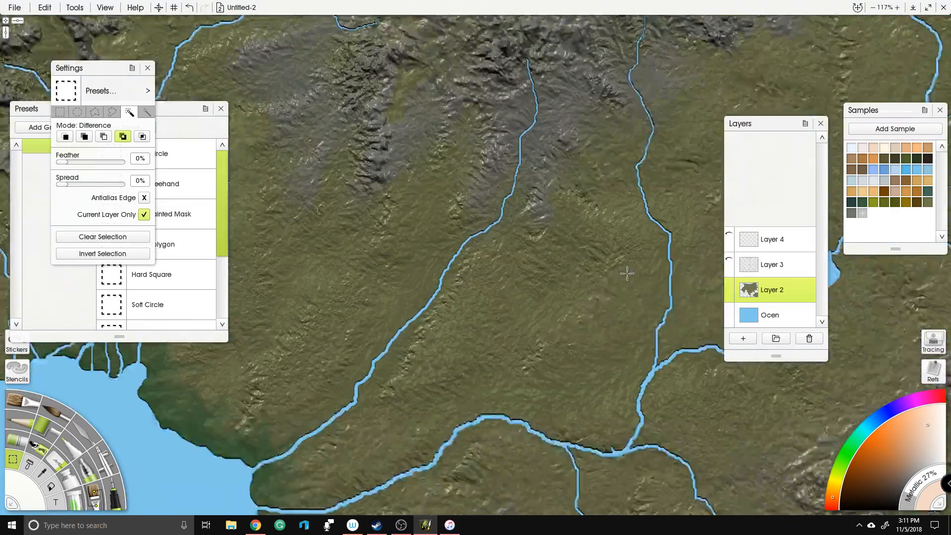
{"action": "scroll", "coordinate": [627, 273], "scroll_direction": "down", "scroll_amount": 10}
{"action": "left_click_drag", "start_coordinate": [615, 191], "coordinate": [592, 191]}
{"action": "scroll", "coordinate": [592, 191], "scroll_direction": "up", "scroll_amount": 2}
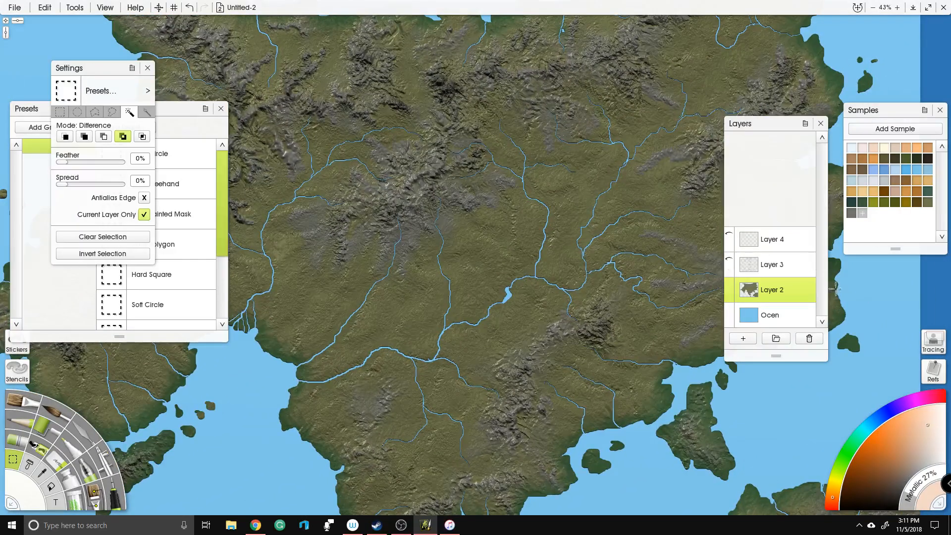
Step: Turn Lock Transparency back on for Layer 2, and switch to the palette knife
{"action": "left_click", "coordinate": [816, 297]}
{"action": "left_click", "coordinate": [845, 298]}
{"action": "left_click_drag", "start_coordinate": [424, 227], "coordinate": [561, 172]}
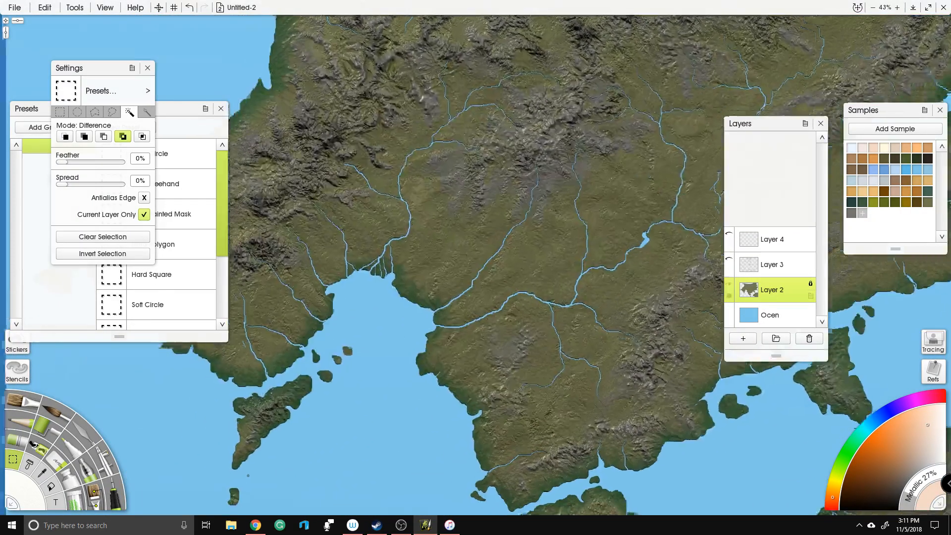
{"action": "left_click", "coordinate": [87, 432]}
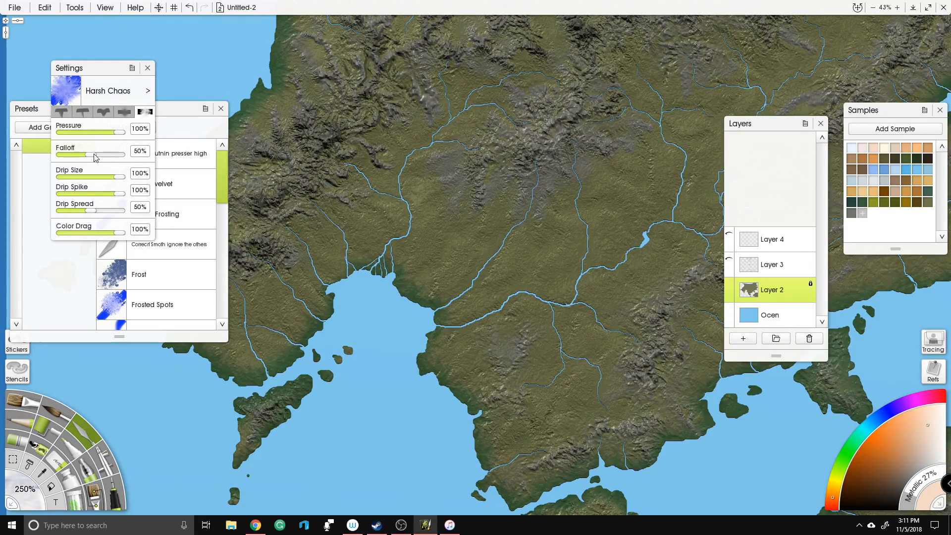
Step: Try knife strokes by the river with Falloff at 100% and both minimal and 100% Drip Spread, undoing each one
{"action": "mouse_move", "coordinate": [96, 158]}
{"action": "left_mouse_down"}
{"action": "mouse_move", "coordinate": [10, 157]}
{"action": "mouse_move", "coordinate": [139, 163]}
{"action": "left_mouse_up"}
{"action": "scroll", "coordinate": [426, 286], "scroll_direction": "up", "scroll_amount": 4}
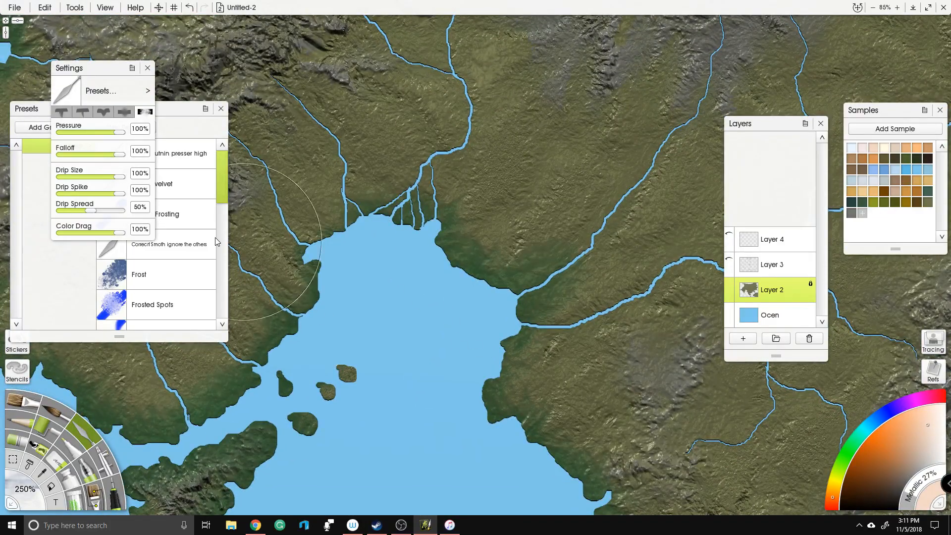
{"action": "key", "text": "ctrl+z"}
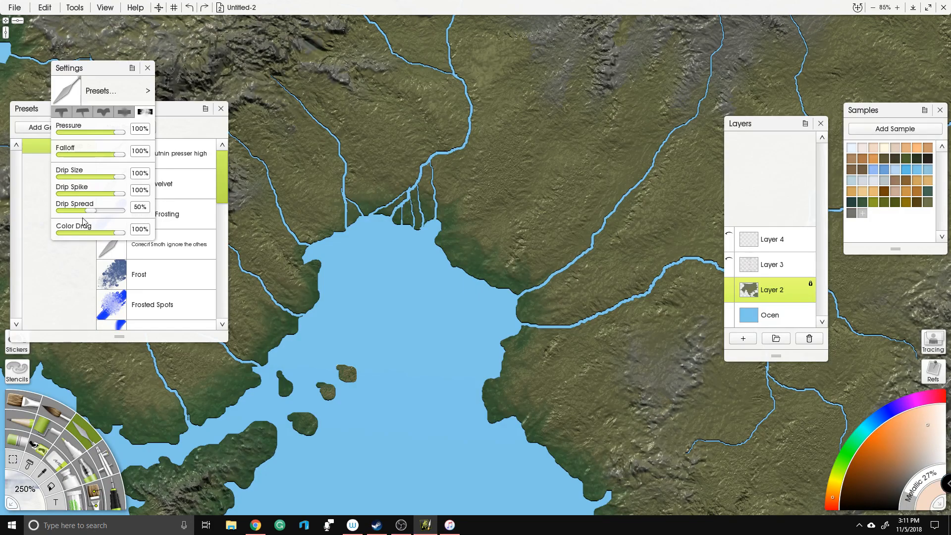
{"action": "left_click_drag", "start_coordinate": [65, 210], "coordinate": [26, 220]}
{"action": "mouse_move", "coordinate": [567, 271]}
{"action": "left_mouse_down"}
{"action": "mouse_move", "coordinate": [544, 286]}
{"action": "mouse_move", "coordinate": [559, 264]}
{"action": "left_mouse_up"}
{"action": "key", "text": "ctrl+z"}
{"action": "left_click_drag", "start_coordinate": [58, 210], "coordinate": [176, 218]}
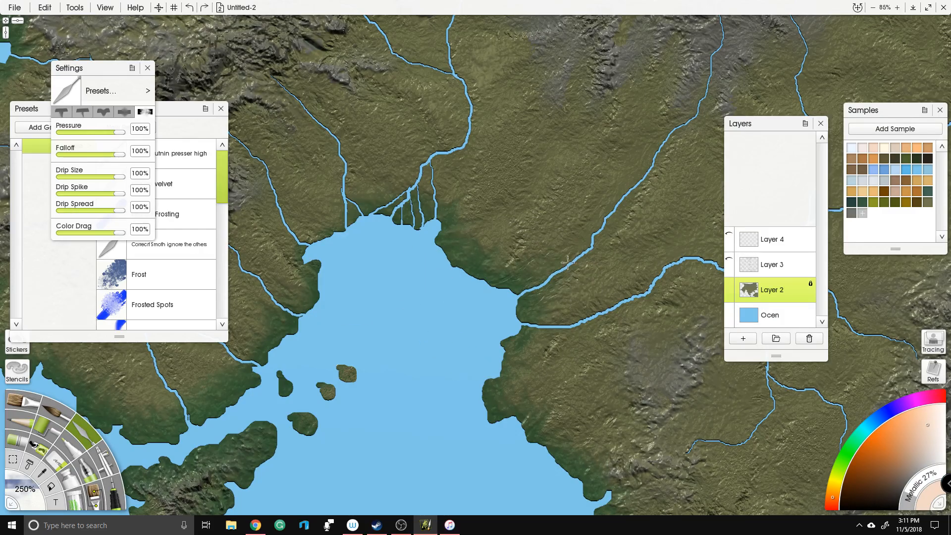
{"action": "mouse_move", "coordinate": [568, 262]}
{"action": "left_mouse_down"}
{"action": "mouse_move", "coordinate": [612, 204]}
{"action": "mouse_move", "coordinate": [645, 188]}
{"action": "left_mouse_up"}
{"action": "key", "text": "ctrl+z"}
Step: Load the Harsh Chaos knife preset for a stroke along the river near the bay, and open the tool size for editing
{"action": "left_click", "coordinate": [192, 289]}
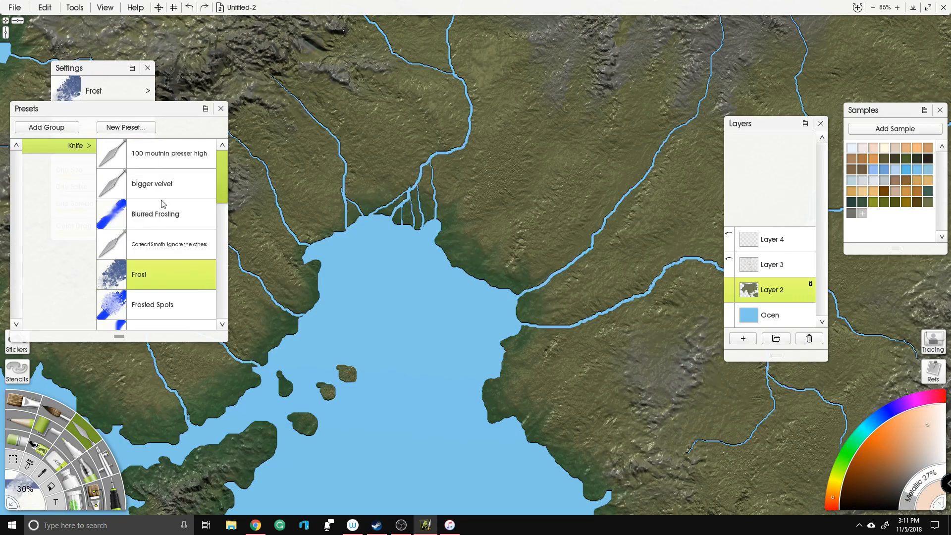
{"action": "scroll", "coordinate": [197, 289], "scroll_direction": "down", "scroll_amount": 4}
{"action": "left_click", "coordinate": [159, 303]}
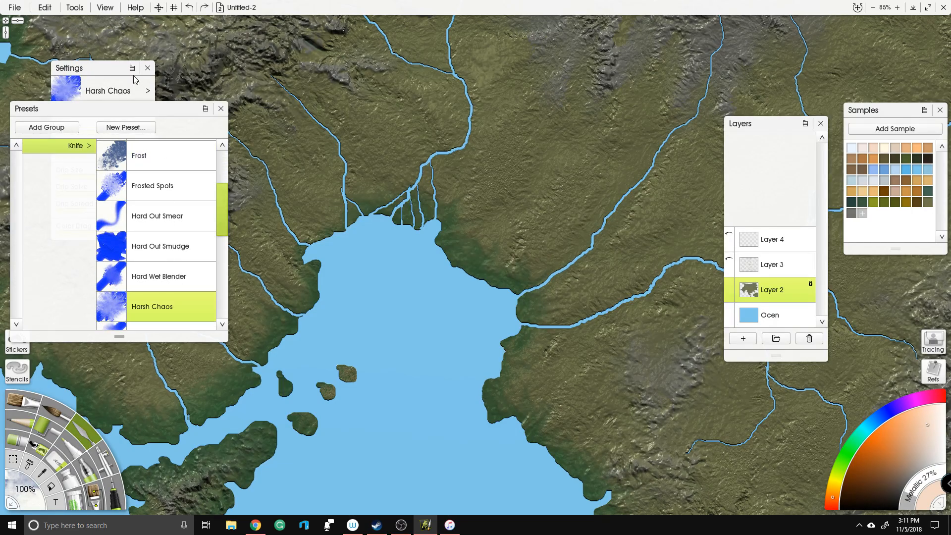
{"action": "mouse_move", "coordinate": [70, 196]}
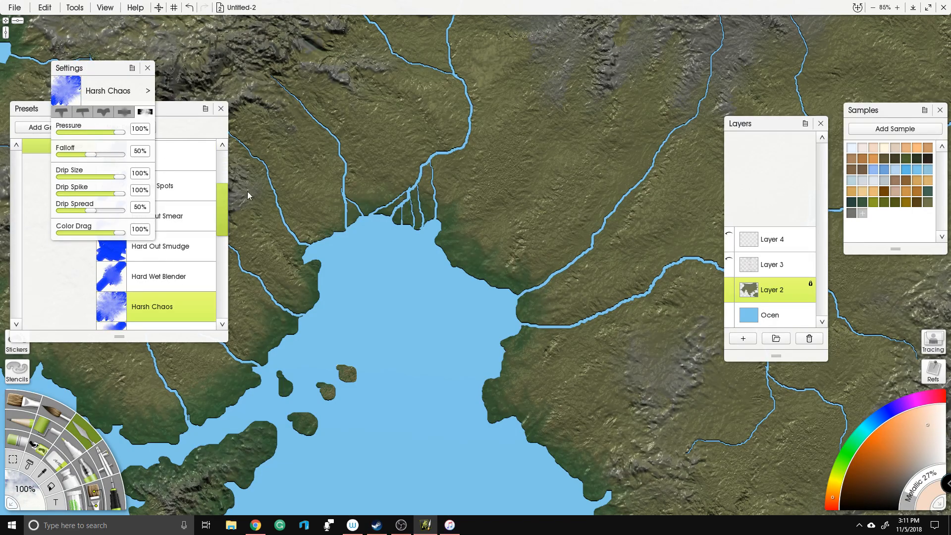
{"action": "left_click_drag", "start_coordinate": [549, 280], "coordinate": [582, 249]}
{"action": "left_click", "coordinate": [20, 490]}
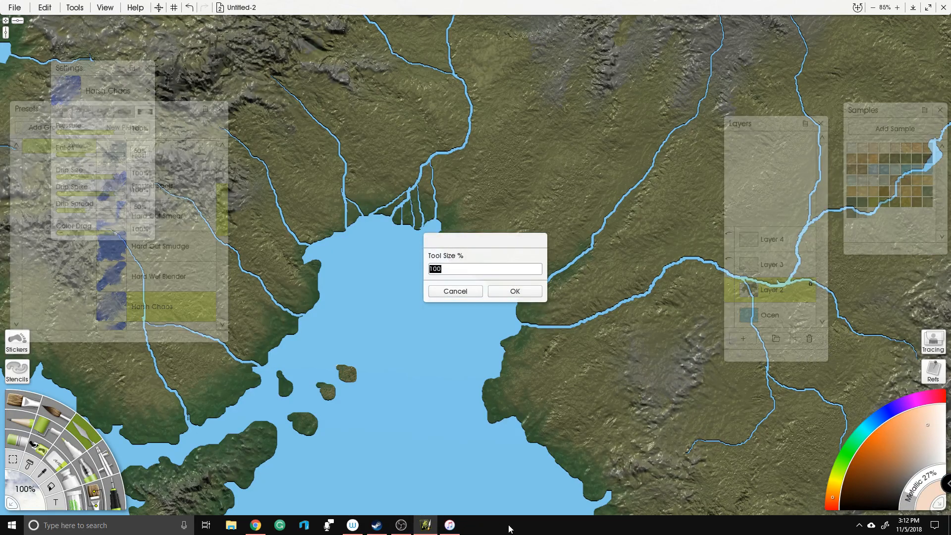
Step: Set the Harsh Chaos blender's tool size to 150% and blend dark green along the two rivers east of the central bay
{"action": "type", "text": "150"}
{"action": "key", "text": "Return"}
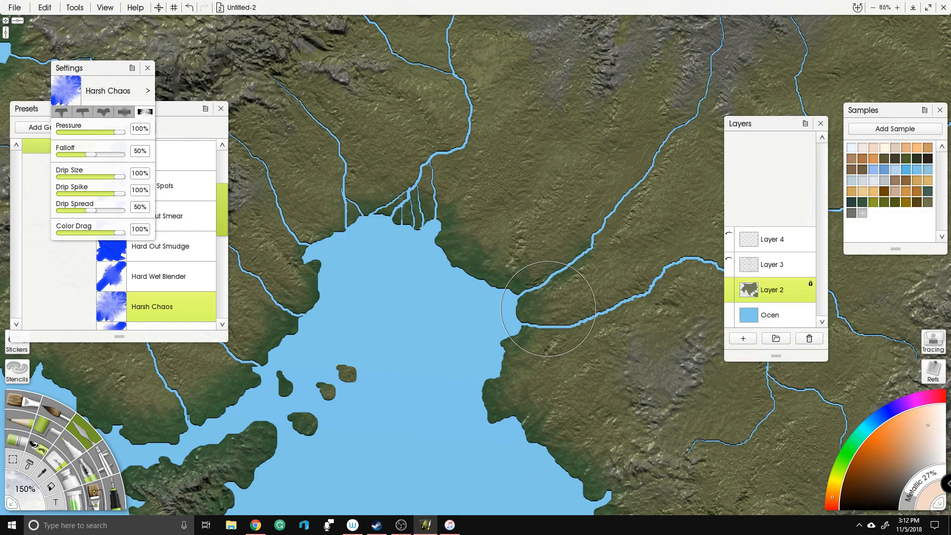
{"action": "scroll", "coordinate": [471, 438], "scroll_direction": "down", "scroll_amount": 5}
{"action": "scroll", "coordinate": [494, 429], "scroll_direction": "up", "scroll_amount": 5}
{"action": "left_click_drag", "start_coordinate": [484, 282], "coordinate": [426, 279]}
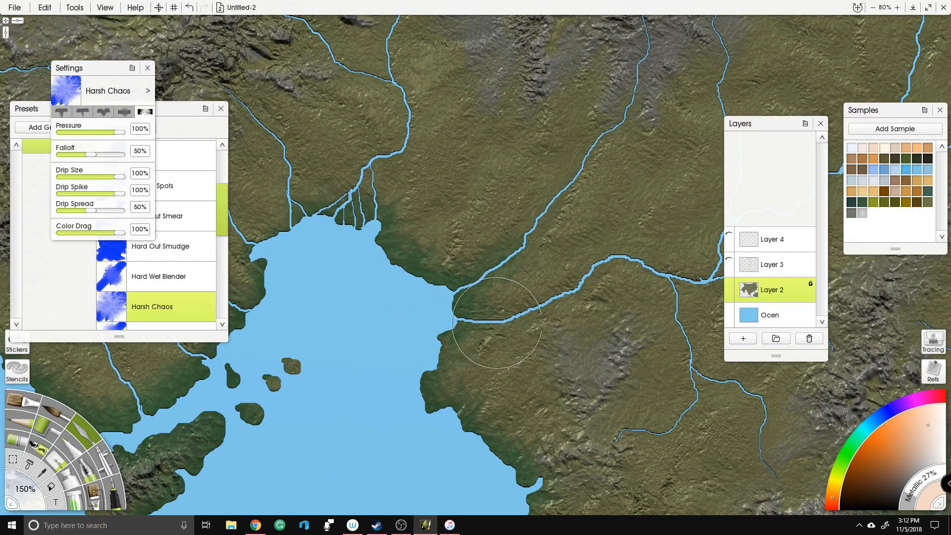
{"action": "mouse_move", "coordinate": [527, 317]}
{"action": "left_mouse_down"}
{"action": "mouse_move", "coordinate": [615, 262]}
{"action": "mouse_move", "coordinate": [669, 267]}
{"action": "left_mouse_up"}
{"action": "left_click_drag", "start_coordinate": [543, 218], "coordinate": [645, 272]}
{"action": "mouse_move", "coordinate": [455, 248]}
{"action": "left_mouse_down"}
{"action": "mouse_move", "coordinate": [438, 262]}
{"action": "mouse_move", "coordinate": [471, 222]}
{"action": "mouse_move", "coordinate": [514, 197]}
{"action": "left_mouse_up"}
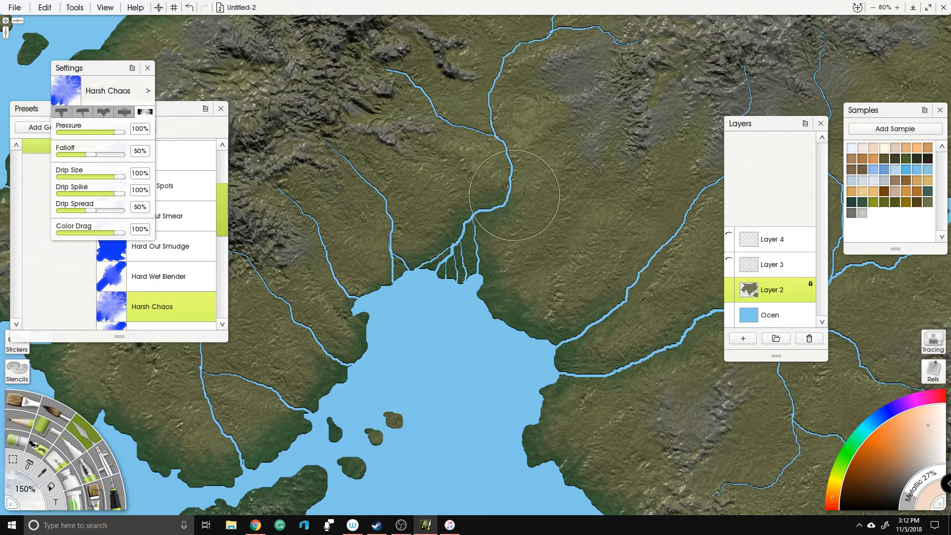
Step: Blend dark green around the river delta and along the rivers of the western peninsula
{"action": "mouse_move", "coordinate": [410, 270]}
{"action": "left_mouse_down"}
{"action": "mouse_move", "coordinate": [497, 272]}
{"action": "mouse_move", "coordinate": [470, 278]}
{"action": "mouse_move", "coordinate": [471, 223]}
{"action": "left_mouse_up"}
{"action": "mouse_move", "coordinate": [457, 311]}
{"action": "left_mouse_down"}
{"action": "mouse_move", "coordinate": [406, 249]}
{"action": "mouse_move", "coordinate": [454, 327]}
{"action": "mouse_move", "coordinate": [450, 363]}
{"action": "mouse_move", "coordinate": [410, 352]}
{"action": "mouse_move", "coordinate": [370, 312]}
{"action": "left_mouse_up"}
{"action": "mouse_move", "coordinate": [459, 357]}
{"action": "left_mouse_down"}
{"action": "mouse_move", "coordinate": [502, 308]}
{"action": "mouse_move", "coordinate": [430, 363]}
{"action": "mouse_move", "coordinate": [357, 307]}
{"action": "mouse_move", "coordinate": [406, 431]}
{"action": "mouse_move", "coordinate": [352, 391]}
{"action": "mouse_move", "coordinate": [337, 344]}
{"action": "mouse_move", "coordinate": [471, 329]}
{"action": "left_mouse_up"}
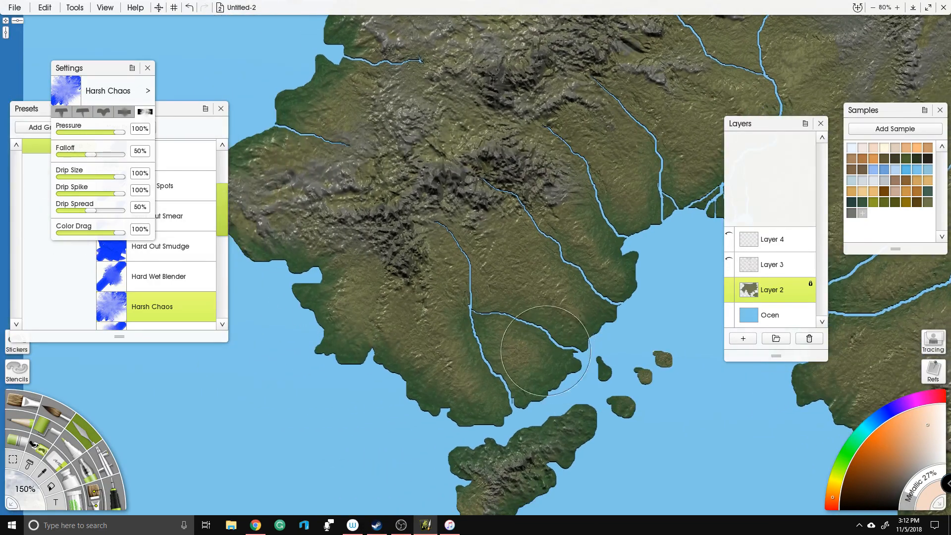
{"action": "mouse_move", "coordinate": [296, 127]}
{"action": "left_mouse_down"}
{"action": "mouse_move", "coordinate": [348, 184]}
{"action": "mouse_move", "coordinate": [327, 191]}
{"action": "mouse_move", "coordinate": [391, 202]}
{"action": "left_mouse_up"}
{"action": "mouse_move", "coordinate": [384, 121]}
{"action": "left_mouse_down"}
{"action": "mouse_move", "coordinate": [376, 112]}
{"action": "mouse_move", "coordinate": [442, 139]}
{"action": "left_mouse_up"}
{"action": "left_click_drag", "start_coordinate": [488, 119], "coordinate": [443, 305]}
Step: Blend the land colours along the rivers north of the central bay and through the inland river network to the east
{"action": "scroll", "coordinate": [504, 107], "scroll_direction": "down", "scroll_amount": 3}
{"action": "left_click_drag", "start_coordinate": [686, 290], "coordinate": [572, 221]}
{"action": "scroll", "coordinate": [572, 221], "scroll_direction": "up", "scroll_amount": 2}
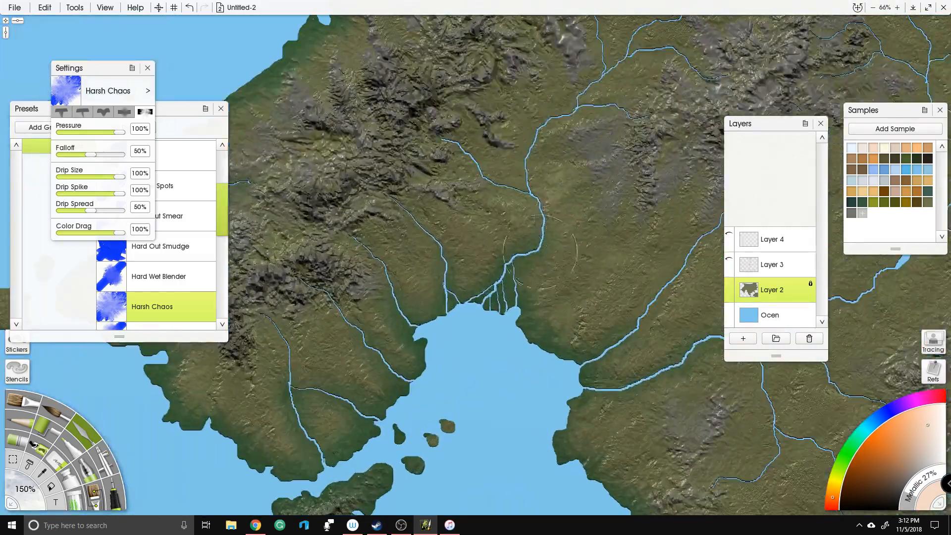
{"action": "left_click_drag", "start_coordinate": [510, 290], "coordinate": [428, 276]}
{"action": "mouse_move", "coordinate": [491, 344]}
{"action": "left_mouse_down"}
{"action": "mouse_move", "coordinate": [565, 298]}
{"action": "mouse_move", "coordinate": [588, 254]}
{"action": "mouse_move", "coordinate": [644, 196]}
{"action": "mouse_move", "coordinate": [659, 124]}
{"action": "left_mouse_up"}
{"action": "mouse_move", "coordinate": [464, 187]}
{"action": "left_mouse_down"}
{"action": "mouse_move", "coordinate": [525, 340]}
{"action": "mouse_move", "coordinate": [330, 105]}
{"action": "left_mouse_up"}
{"action": "mouse_move", "coordinate": [354, 283]}
{"action": "left_mouse_down"}
{"action": "mouse_move", "coordinate": [477, 230]}
{"action": "mouse_move", "coordinate": [530, 241]}
{"action": "mouse_move", "coordinate": [573, 229]}
{"action": "mouse_move", "coordinate": [597, 190]}
{"action": "mouse_move", "coordinate": [640, 179]}
{"action": "mouse_move", "coordinate": [679, 149]}
{"action": "mouse_move", "coordinate": [707, 107]}
{"action": "left_mouse_up"}
{"action": "left_click_drag", "start_coordinate": [647, 172], "coordinate": [395, 358]}
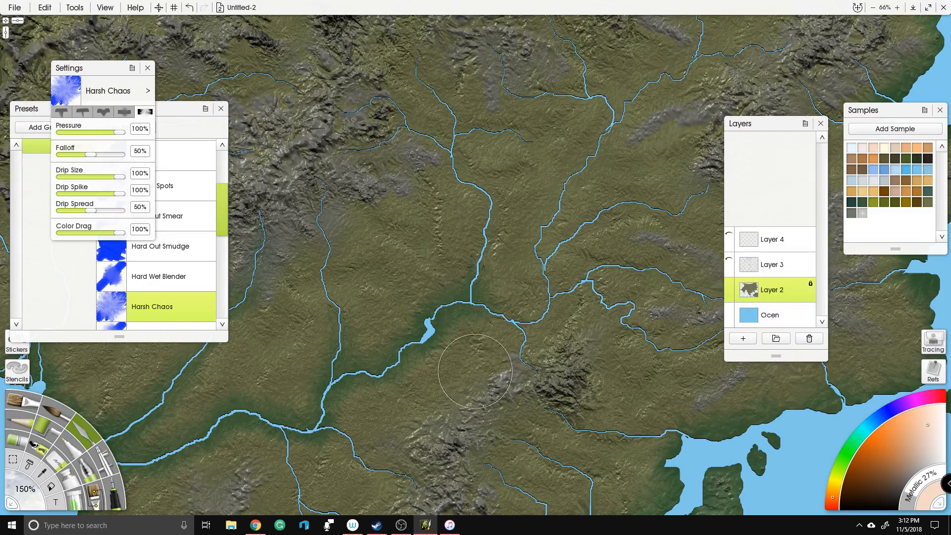
Step: Blend the green shading along the short coastal rivers of the eastern mainland and the north coast of the southeastern landmass
{"action": "scroll", "coordinate": [476, 372], "scroll_direction": "down", "scroll_amount": 5}
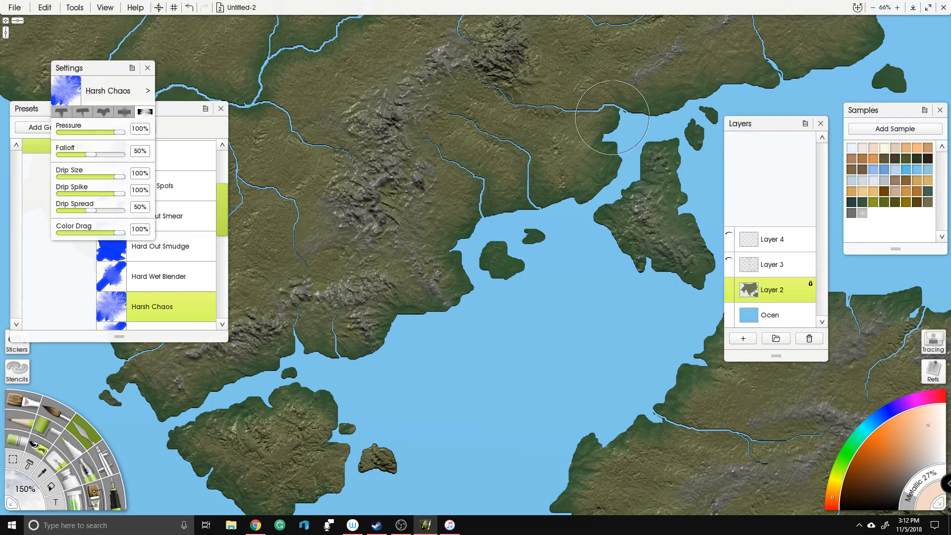
{"action": "left_click_drag", "start_coordinate": [596, 115], "coordinate": [355, 294]}
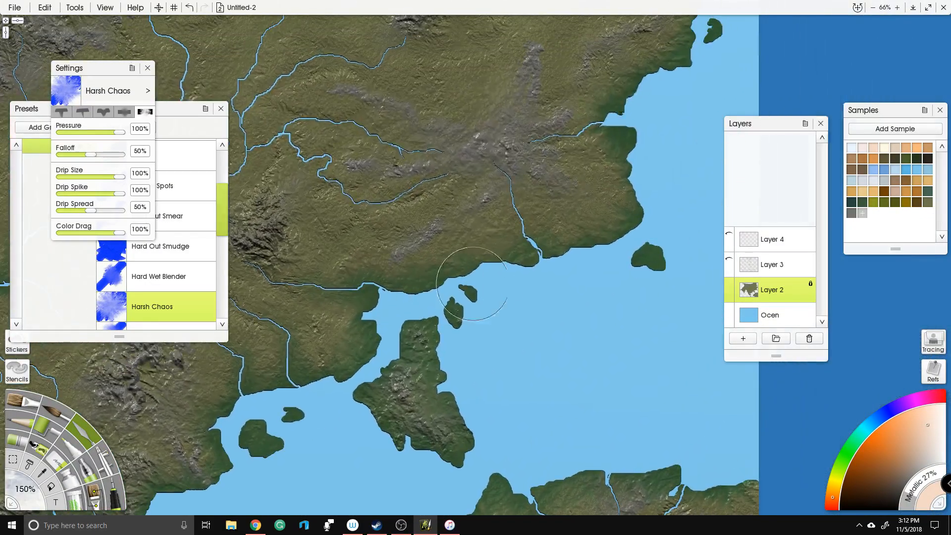
{"action": "left_click_drag", "start_coordinate": [501, 341], "coordinate": [460, 132]}
{"action": "left_click_drag", "start_coordinate": [470, 262], "coordinate": [523, 325]}
{"action": "mouse_move", "coordinate": [571, 249]}
{"action": "left_mouse_down"}
{"action": "mouse_move", "coordinate": [590, 277]}
{"action": "mouse_move", "coordinate": [636, 278]}
{"action": "left_mouse_up"}
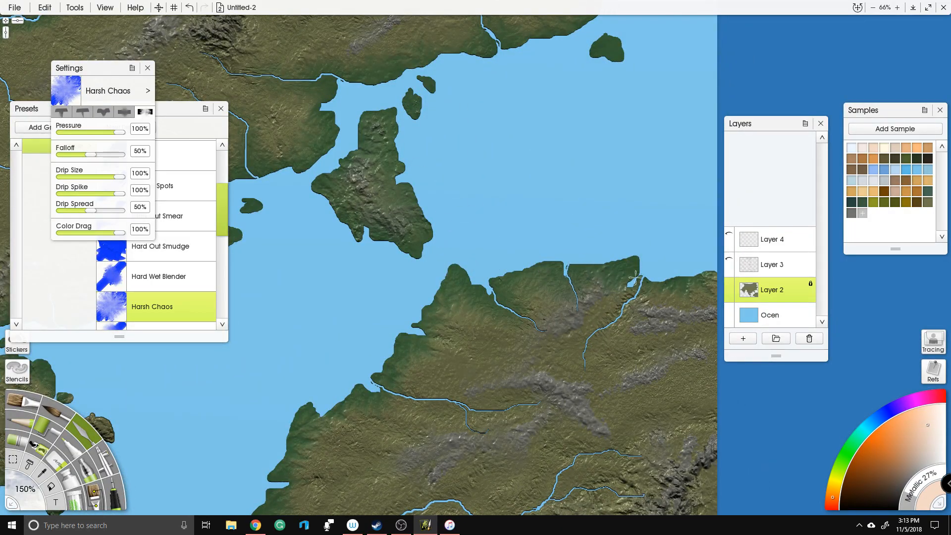
Step: Blend dark green along the rivers and tributaries of the southeastern landmass
{"action": "left_click_drag", "start_coordinate": [438, 404], "coordinate": [486, 426]}
{"action": "left_click_drag", "start_coordinate": [529, 404], "coordinate": [619, 97]}
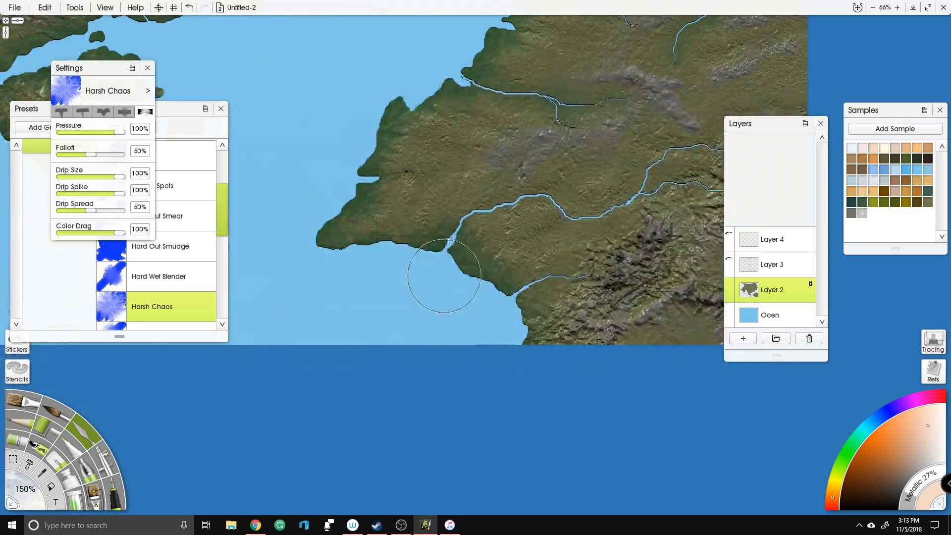
{"action": "left_click_drag", "start_coordinate": [506, 201], "coordinate": [564, 213]}
{"action": "mouse_move", "coordinate": [629, 208]}
{"action": "left_mouse_down"}
{"action": "mouse_move", "coordinate": [661, 157]}
{"action": "mouse_move", "coordinate": [704, 149]}
{"action": "left_mouse_up"}
{"action": "left_click_drag", "start_coordinate": [641, 186], "coordinate": [662, 178]}
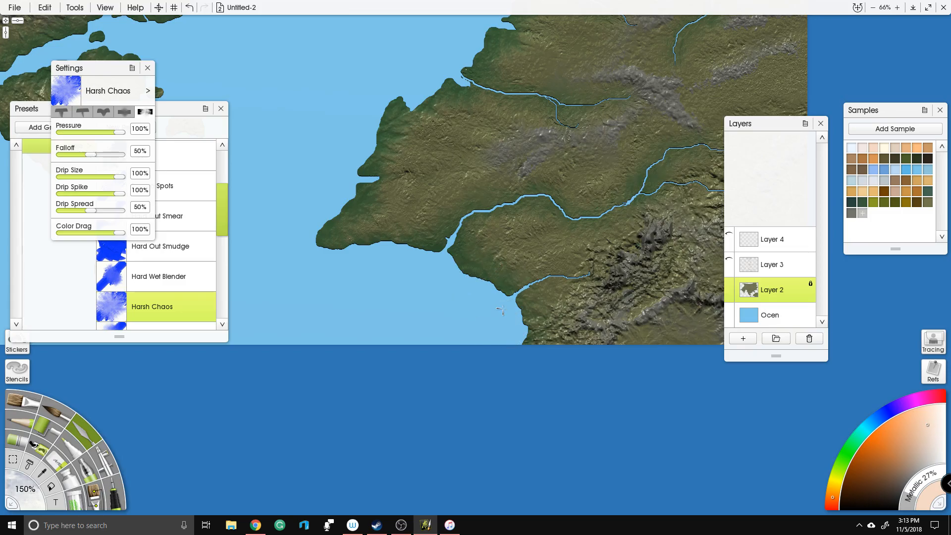
Step: Blend the land colours along the northeastern rivers and the short rivers running inland from the northern coast
{"action": "scroll", "coordinate": [544, 280], "scroll_direction": "down", "scroll_amount": 2}
{"action": "left_click_drag", "start_coordinate": [542, 278], "coordinate": [679, 446]}
{"action": "left_click_drag", "start_coordinate": [629, 79], "coordinate": [465, 440]}
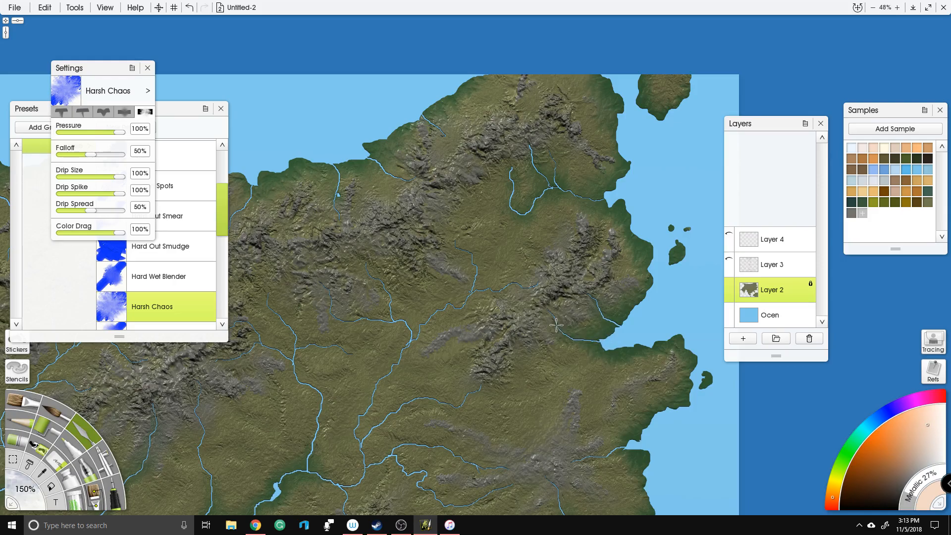
{"action": "left_click_drag", "start_coordinate": [277, 105], "coordinate": [389, 201]}
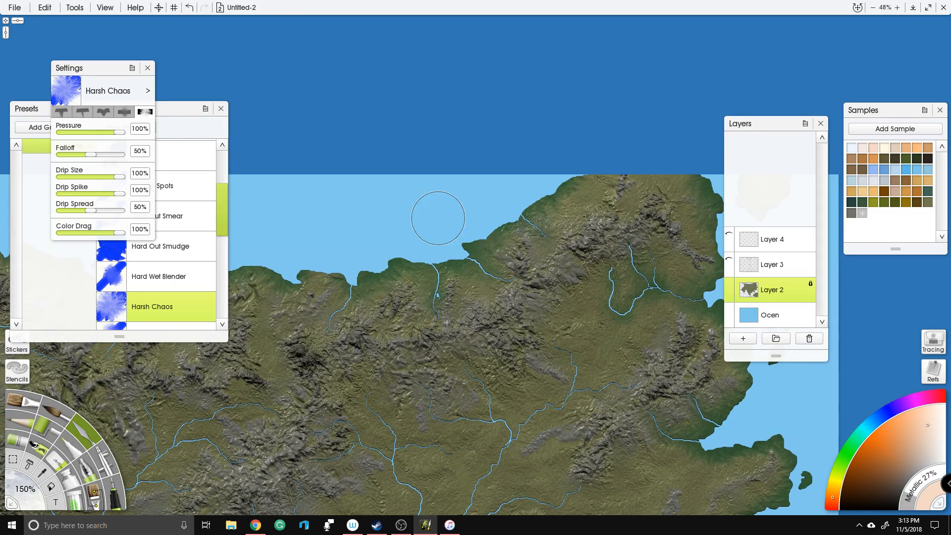
{"action": "left_click_drag", "start_coordinate": [438, 218], "coordinate": [572, 191]}
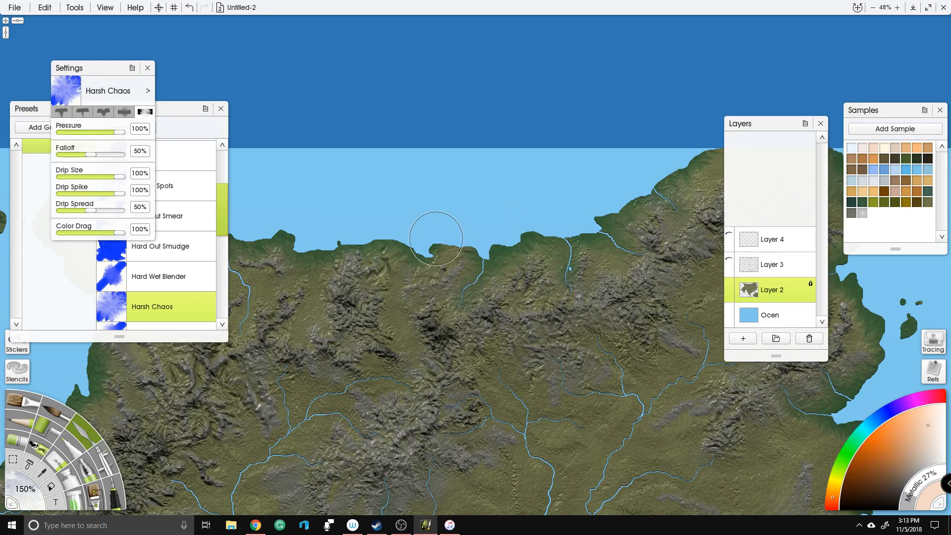
{"action": "left_click_drag", "start_coordinate": [390, 236], "coordinate": [538, 227]}
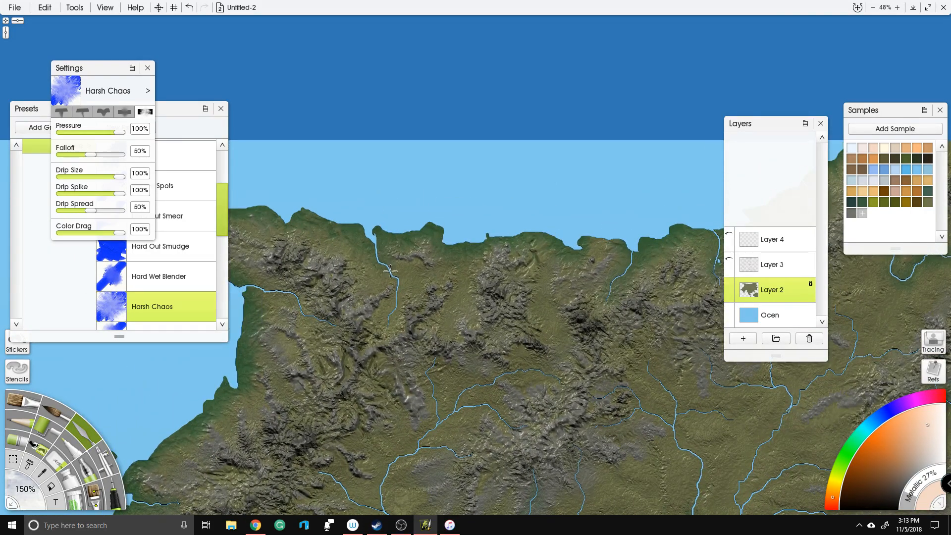
{"action": "left_click_drag", "start_coordinate": [396, 307], "coordinate": [490, 292]}
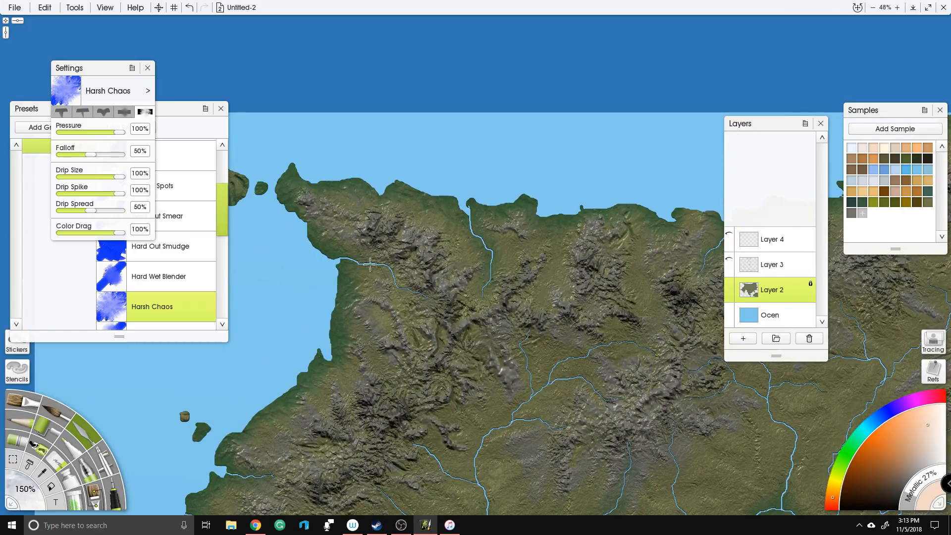
Step: Blend dark green along the main river upstream from the bay's delta and its western tributary
{"action": "scroll", "coordinate": [505, 236], "scroll_direction": "down", "scroll_amount": 3}
{"action": "scroll", "coordinate": [501, 414], "scroll_direction": "up", "scroll_amount": 3}
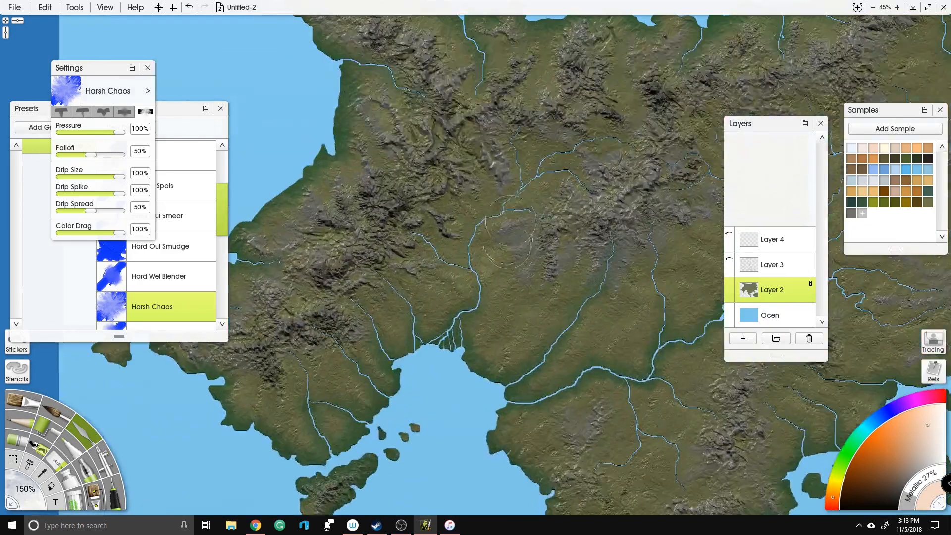
{"action": "scroll", "coordinate": [525, 224], "scroll_direction": "up", "scroll_amount": 4}
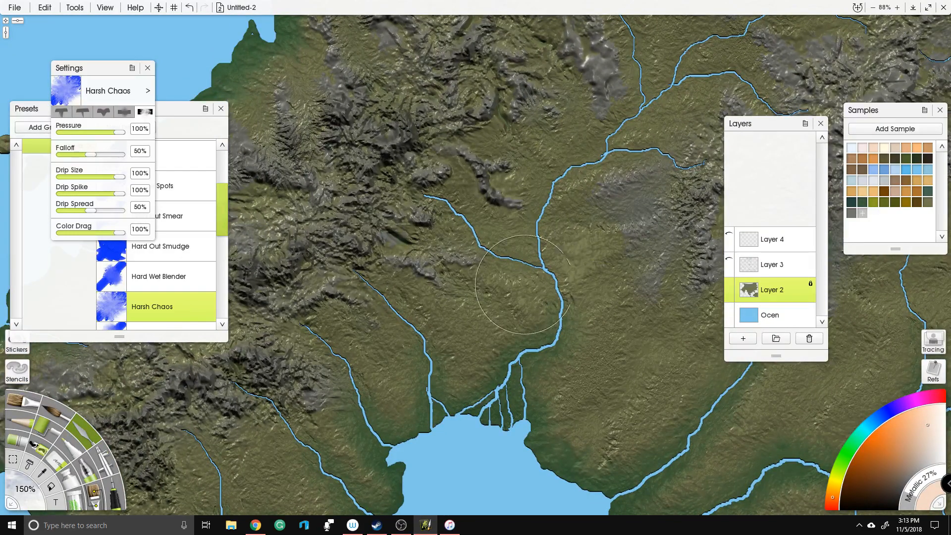
{"action": "mouse_move", "coordinate": [524, 284]}
{"action": "left_mouse_down"}
{"action": "mouse_move", "coordinate": [550, 272]}
{"action": "mouse_move", "coordinate": [486, 249]}
{"action": "mouse_move", "coordinate": [431, 198]}
{"action": "left_mouse_up"}
{"action": "mouse_move", "coordinate": [545, 236]}
{"action": "left_mouse_down"}
{"action": "mouse_move", "coordinate": [550, 189]}
{"action": "mouse_move", "coordinate": [649, 149]}
{"action": "mouse_move", "coordinate": [670, 130]}
{"action": "left_mouse_up"}
{"action": "mouse_move", "coordinate": [608, 113]}
{"action": "left_mouse_down"}
{"action": "mouse_move", "coordinate": [498, 263]}
{"action": "mouse_move", "coordinate": [525, 257]}
{"action": "mouse_move", "coordinate": [532, 209]}
{"action": "mouse_move", "coordinate": [515, 166]}
{"action": "mouse_move", "coordinate": [522, 147]}
{"action": "left_mouse_up"}
{"action": "left_click_drag", "start_coordinate": [513, 223], "coordinate": [500, 264]}
{"action": "mouse_move", "coordinate": [501, 264]}
{"action": "left_mouse_down"}
{"action": "mouse_move", "coordinate": [483, 228]}
{"action": "mouse_move", "coordinate": [495, 150]}
{"action": "left_mouse_up"}
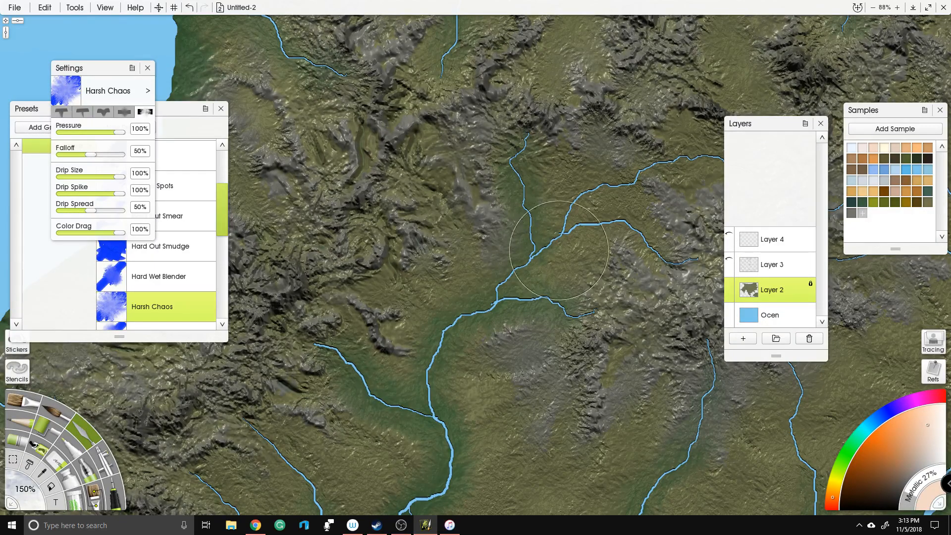
Step: Blend dark green along the main river's upper tributaries and the river running down to the bay just east of it
{"action": "mouse_move", "coordinate": [540, 250]}
{"action": "left_mouse_down"}
{"action": "mouse_move", "coordinate": [561, 238]}
{"action": "mouse_move", "coordinate": [627, 233]}
{"action": "mouse_move", "coordinate": [681, 264]}
{"action": "mouse_move", "coordinate": [562, 236]}
{"action": "mouse_move", "coordinate": [590, 194]}
{"action": "mouse_move", "coordinate": [692, 160]}
{"action": "left_mouse_up"}
{"action": "mouse_move", "coordinate": [595, 166]}
{"action": "left_mouse_down"}
{"action": "mouse_move", "coordinate": [424, 243]}
{"action": "mouse_move", "coordinate": [496, 223]}
{"action": "mouse_move", "coordinate": [570, 240]}
{"action": "mouse_move", "coordinate": [543, 230]}
{"action": "mouse_move", "coordinate": [545, 219]}
{"action": "mouse_move", "coordinate": [592, 179]}
{"action": "left_mouse_up"}
{"action": "mouse_move", "coordinate": [630, 291]}
{"action": "left_mouse_down"}
{"action": "mouse_move", "coordinate": [494, 143]}
{"action": "mouse_move", "coordinate": [593, 20]}
{"action": "left_mouse_up"}
{"action": "left_click_drag", "start_coordinate": [420, 331], "coordinate": [454, 312]}
{"action": "left_click_drag", "start_coordinate": [508, 241], "coordinate": [532, 119]}
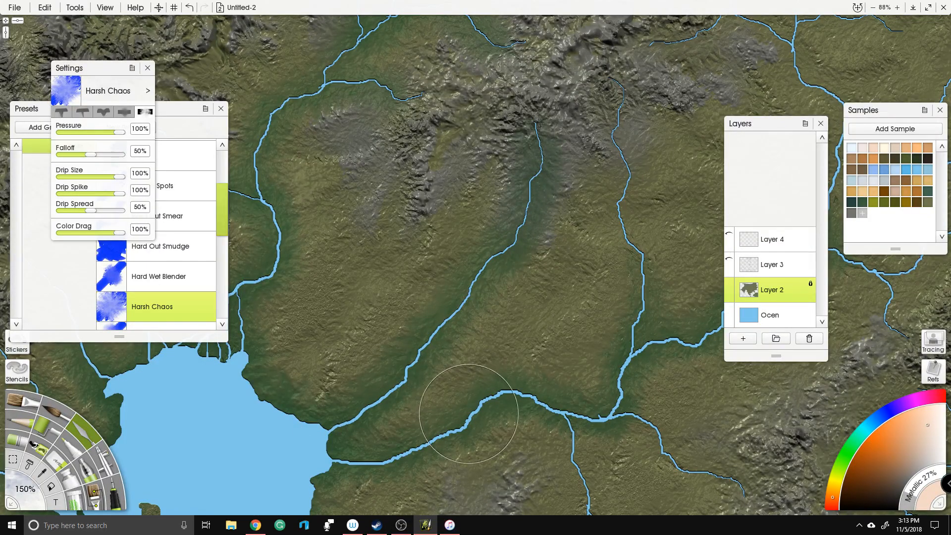
Step: Blend dark green along the long eastern river, its southern branches, the small lake and the northern tributary's forks
{"action": "mouse_move", "coordinate": [627, 349]}
{"action": "left_mouse_down"}
{"action": "mouse_move", "coordinate": [639, 248]}
{"action": "mouse_move", "coordinate": [599, 67]}
{"action": "left_mouse_up"}
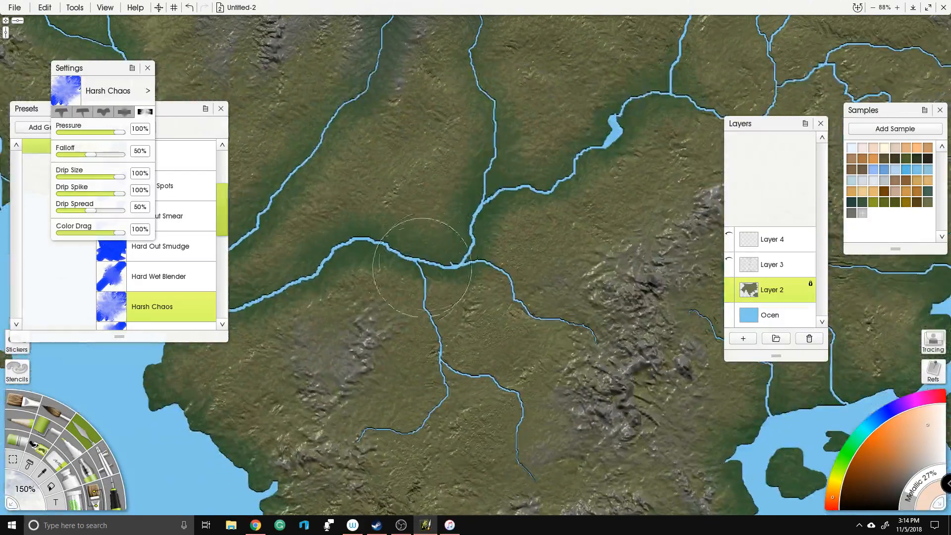
{"action": "mouse_move", "coordinate": [416, 263]}
{"action": "left_mouse_down"}
{"action": "mouse_move", "coordinate": [438, 396]}
{"action": "mouse_move", "coordinate": [374, 440]}
{"action": "left_mouse_up"}
{"action": "mouse_move", "coordinate": [442, 358]}
{"action": "left_mouse_down"}
{"action": "mouse_move", "coordinate": [509, 391]}
{"action": "mouse_move", "coordinate": [520, 417]}
{"action": "mouse_move", "coordinate": [513, 455]}
{"action": "left_mouse_up"}
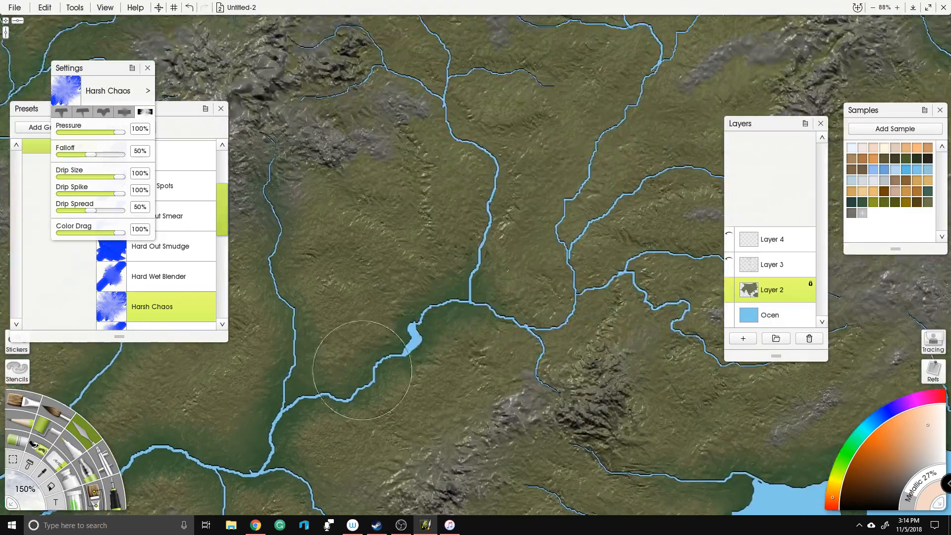
{"action": "mouse_move", "coordinate": [367, 370]}
{"action": "left_mouse_down"}
{"action": "mouse_move", "coordinate": [473, 268]}
{"action": "mouse_move", "coordinate": [492, 209]}
{"action": "mouse_move", "coordinate": [487, 164]}
{"action": "mouse_move", "coordinate": [446, 113]}
{"action": "mouse_move", "coordinate": [461, 86]}
{"action": "mouse_move", "coordinate": [536, 64]}
{"action": "left_mouse_up"}
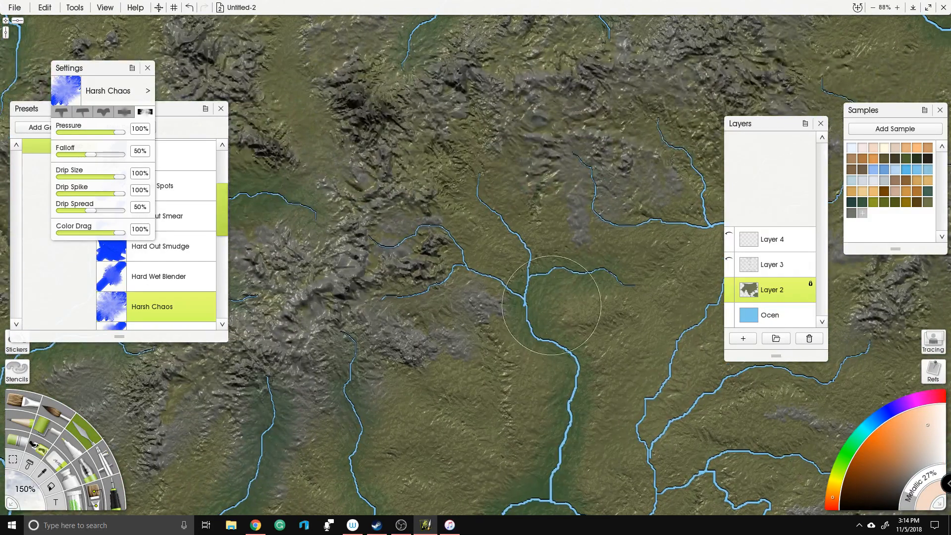
{"action": "left_click_drag", "start_coordinate": [526, 295], "coordinate": [471, 272]}
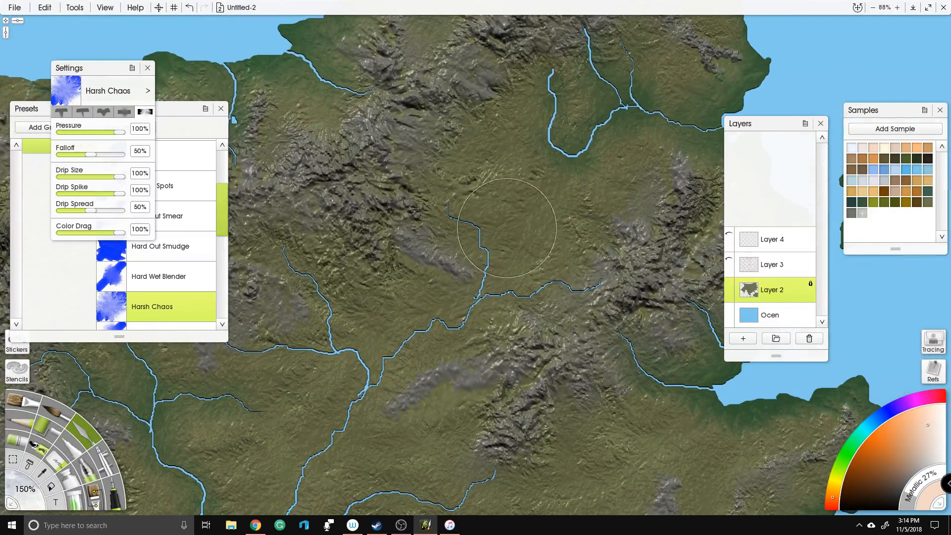
Step: Blend dark green around the U-shaped river in the northeast and the nearby tributaries beside the mountains
{"action": "left_click_drag", "start_coordinate": [549, 126], "coordinate": [461, 142]}
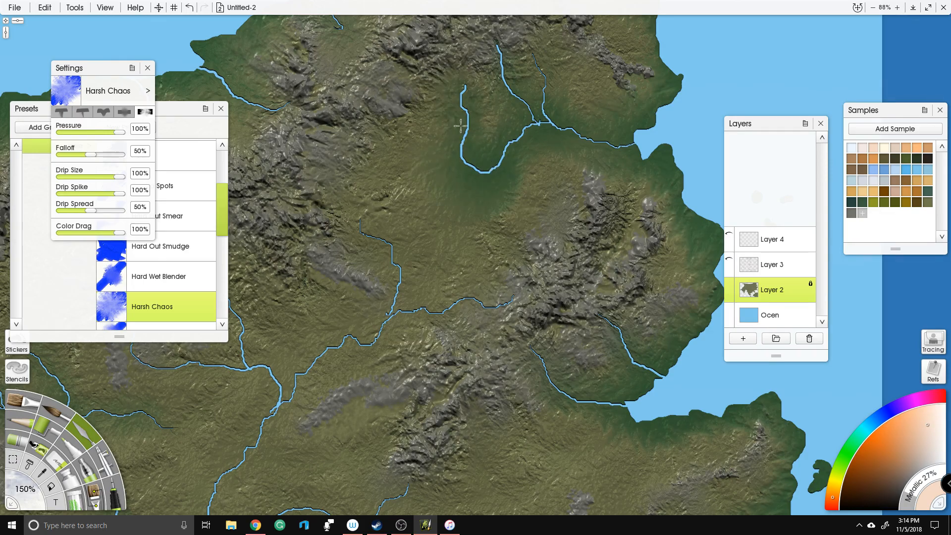
{"action": "left_click_drag", "start_coordinate": [529, 122], "coordinate": [555, 126]}
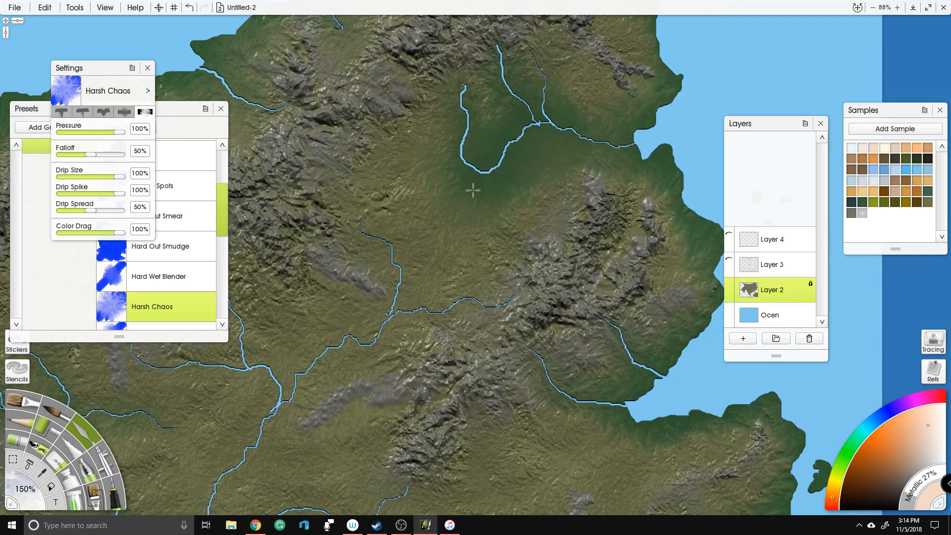
{"action": "scroll", "coordinate": [446, 263], "scroll_direction": "down", "scroll_amount": 3}
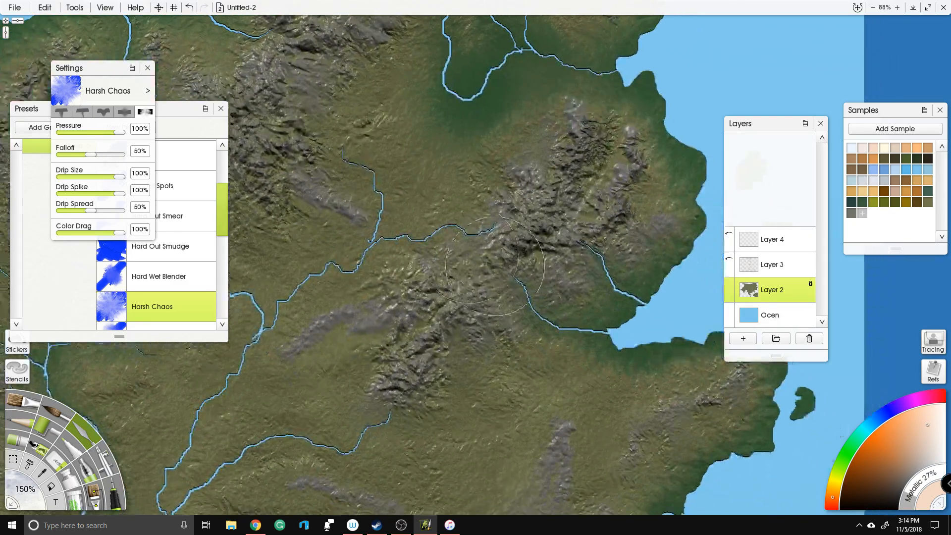
{"action": "left_click_drag", "start_coordinate": [495, 266], "coordinate": [468, 255]}
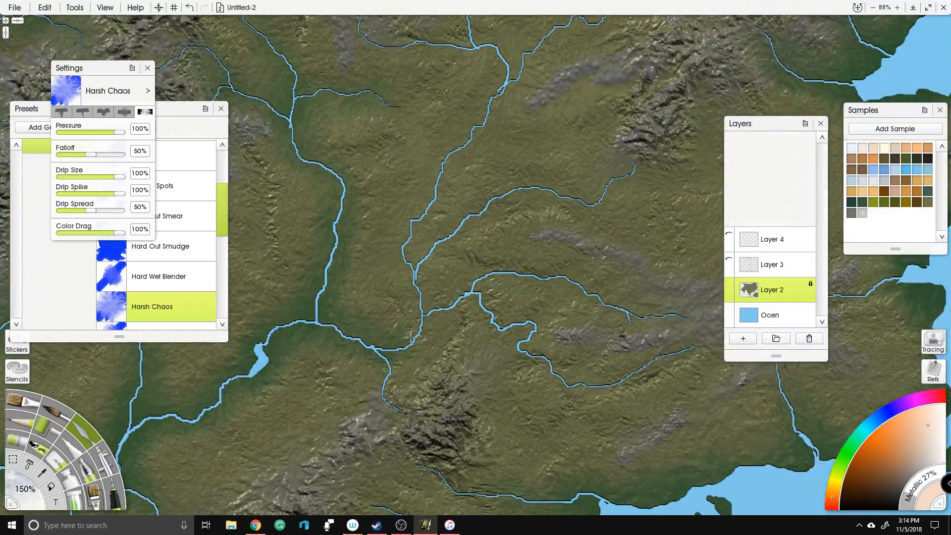
Step: Blend dark green into the valleys of the branching rivers east of the small lake, up to the northern fork
{"action": "mouse_move", "coordinate": [410, 338]}
{"action": "left_mouse_down"}
{"action": "mouse_move", "coordinate": [442, 263]}
{"action": "mouse_move", "coordinate": [439, 271]}
{"action": "mouse_move", "coordinate": [352, 144]}
{"action": "mouse_move", "coordinate": [433, 132]}
{"action": "mouse_move", "coordinate": [434, 171]}
{"action": "mouse_move", "coordinate": [419, 194]}
{"action": "left_mouse_up"}
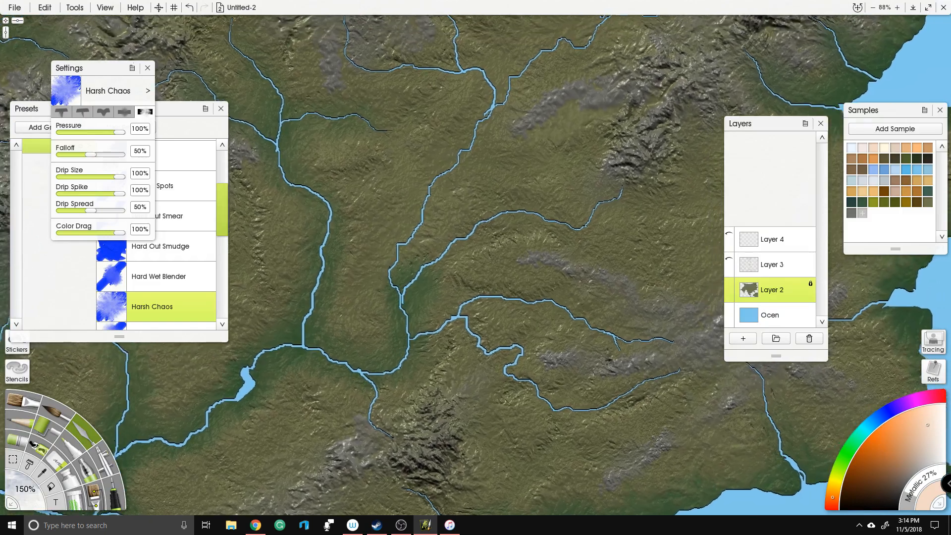
{"action": "right_click", "coordinate": [418, 192]}
{"action": "left_click", "coordinate": [381, 245]}
{"action": "mouse_move", "coordinate": [404, 275]}
{"action": "left_mouse_down"}
{"action": "mouse_move", "coordinate": [400, 254]}
{"action": "mouse_move", "coordinate": [387, 288]}
{"action": "mouse_move", "coordinate": [475, 216]}
{"action": "mouse_move", "coordinate": [528, 204]}
{"action": "mouse_move", "coordinate": [588, 212]}
{"action": "mouse_move", "coordinate": [622, 175]}
{"action": "left_mouse_up"}
{"action": "mouse_move", "coordinate": [370, 261]}
{"action": "left_mouse_down"}
{"action": "mouse_move", "coordinate": [402, 356]}
{"action": "mouse_move", "coordinate": [433, 342]}
{"action": "mouse_move", "coordinate": [467, 282]}
{"action": "left_mouse_up"}
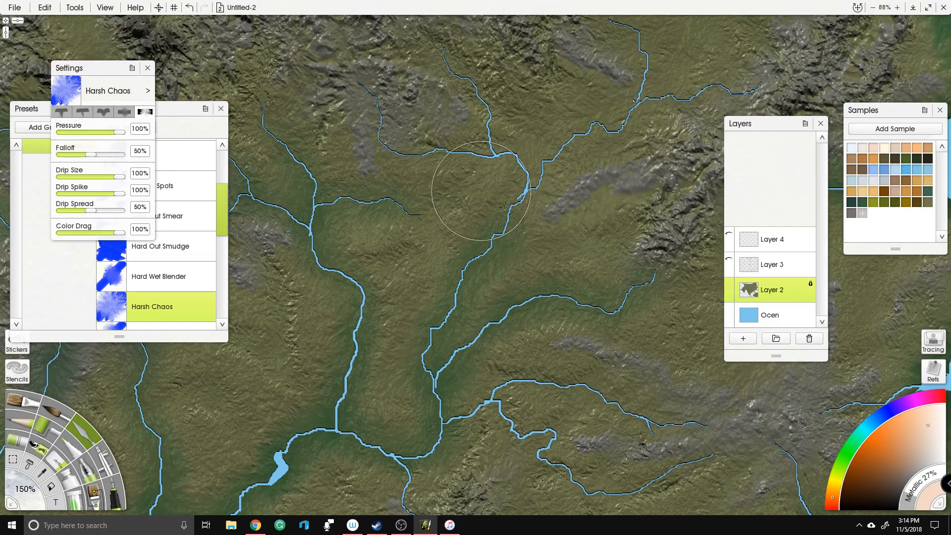
{"action": "left_click_drag", "start_coordinate": [479, 193], "coordinate": [456, 264]}
{"action": "mouse_move", "coordinate": [462, 303]}
{"action": "left_mouse_down"}
{"action": "mouse_move", "coordinate": [439, 342]}
{"action": "mouse_move", "coordinate": [483, 277]}
{"action": "mouse_move", "coordinate": [486, 231]}
{"action": "mouse_move", "coordinate": [449, 158]}
{"action": "left_mouse_up"}
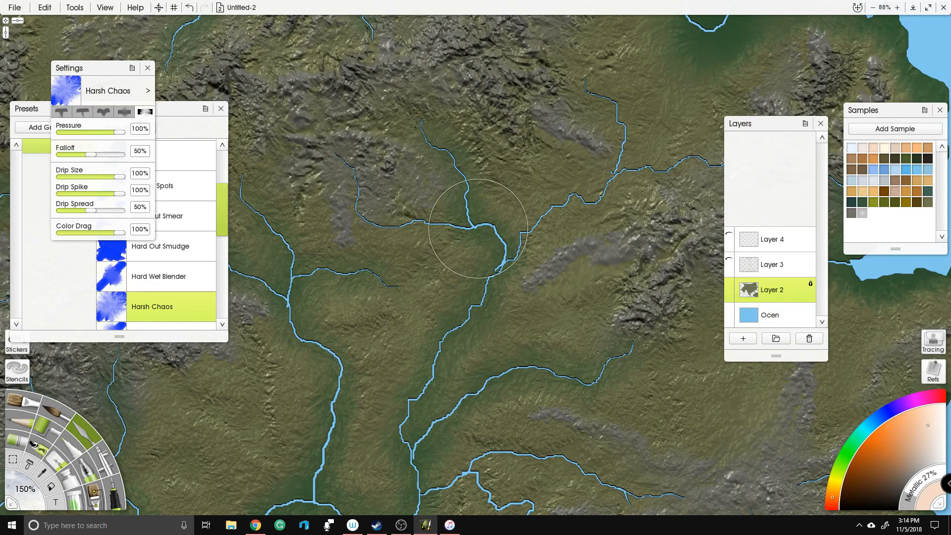
Step: Blend dark green along the northern fork's tributaries and the curved branch leading toward the eastern mountains
{"action": "mouse_move", "coordinate": [481, 245]}
{"action": "left_mouse_down"}
{"action": "mouse_move", "coordinate": [463, 230]}
{"action": "mouse_move", "coordinate": [410, 224]}
{"action": "left_mouse_up"}
{"action": "left_click_drag", "start_coordinate": [359, 211], "coordinate": [350, 171]}
{"action": "mouse_move", "coordinate": [491, 260]}
{"action": "left_mouse_down"}
{"action": "mouse_move", "coordinate": [526, 246]}
{"action": "mouse_move", "coordinate": [582, 197]}
{"action": "mouse_move", "coordinate": [616, 144]}
{"action": "mouse_move", "coordinate": [589, 89]}
{"action": "left_mouse_up"}
{"action": "mouse_move", "coordinate": [625, 185]}
{"action": "left_mouse_down"}
{"action": "mouse_move", "coordinate": [680, 155]}
{"action": "mouse_move", "coordinate": [713, 158]}
{"action": "left_mouse_up"}
{"action": "mouse_move", "coordinate": [482, 449]}
{"action": "left_mouse_down"}
{"action": "mouse_move", "coordinate": [445, 252]}
{"action": "mouse_move", "coordinate": [436, 265]}
{"action": "mouse_move", "coordinate": [542, 265]}
{"action": "mouse_move", "coordinate": [597, 306]}
{"action": "left_mouse_up"}
Step: Blend dark green along the winding eastern branches and the short rivers flowing from the eastern mountains to the coast
{"action": "mouse_move", "coordinate": [428, 278]}
{"action": "left_mouse_down"}
{"action": "mouse_move", "coordinate": [511, 345]}
{"action": "mouse_move", "coordinate": [597, 352]}
{"action": "mouse_move", "coordinate": [637, 336]}
{"action": "left_mouse_up"}
{"action": "left_click_drag", "start_coordinate": [788, 40], "coordinate": [525, 191]}
{"action": "mouse_move", "coordinate": [506, 347]}
{"action": "left_mouse_down"}
{"action": "mouse_move", "coordinate": [463, 211]}
{"action": "mouse_move", "coordinate": [488, 137]}
{"action": "left_mouse_up"}
{"action": "left_click_drag", "start_coordinate": [584, 200], "coordinate": [493, 223]}
{"action": "left_click_drag", "start_coordinate": [478, 337], "coordinate": [476, 355]}
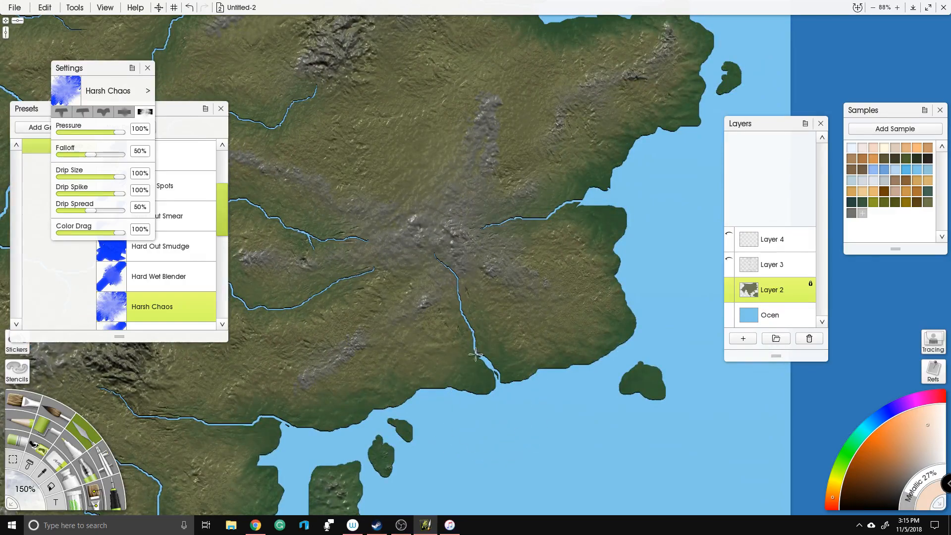
{"action": "scroll", "coordinate": [418, 401], "scroll_direction": "down", "scroll_amount": 5}
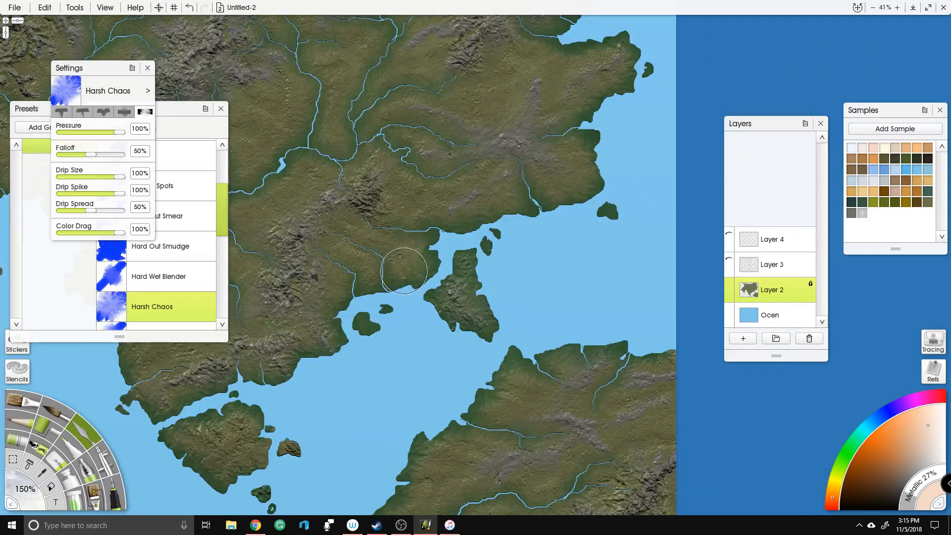
{"action": "scroll", "coordinate": [392, 300], "scroll_direction": "up", "scroll_amount": 3}
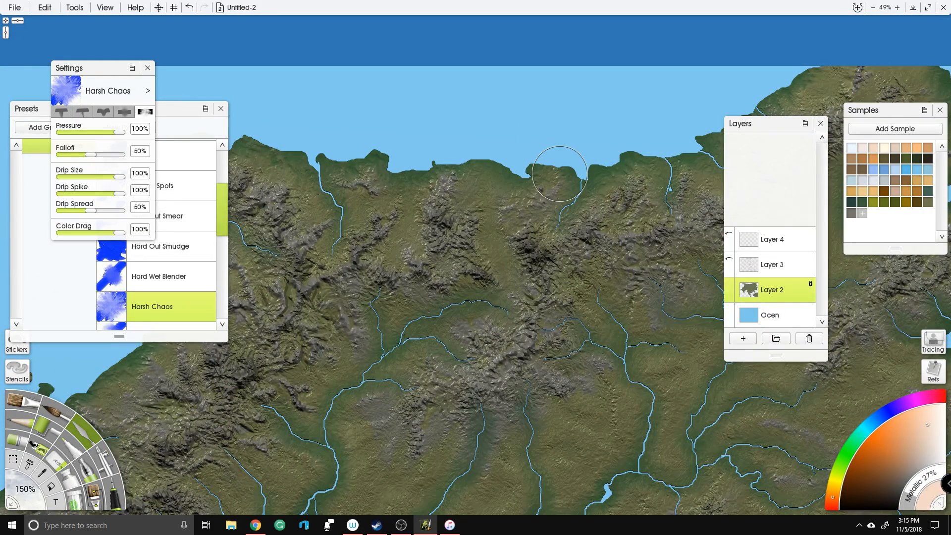
{"action": "scroll", "coordinate": [560, 174], "scroll_direction": "down", "scroll_amount": 3}
{"action": "scroll", "coordinate": [628, 334], "scroll_direction": "up", "scroll_amount": 5}
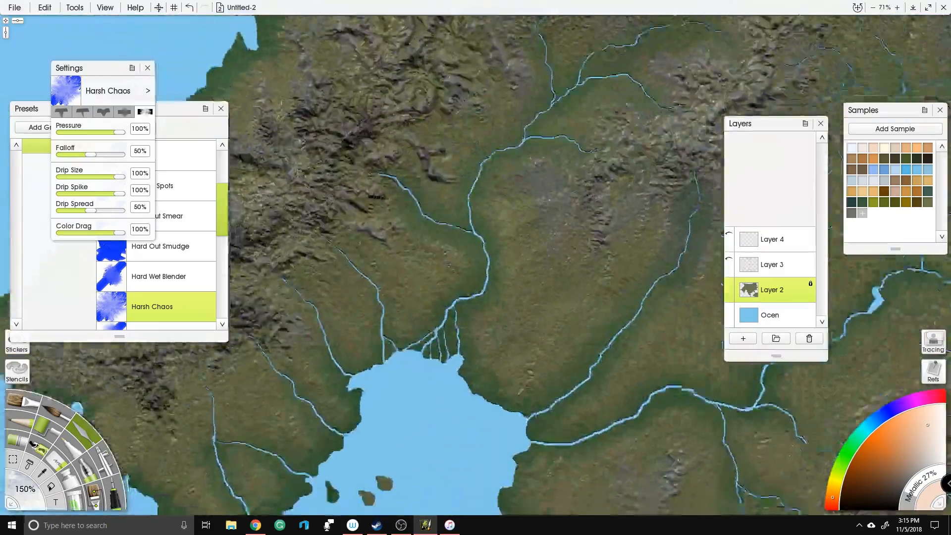
Step: Blend dark green into the land around the looping eastern river branches beside the grey mountains
{"action": "scroll", "coordinate": [669, 233], "scroll_direction": "up", "scroll_amount": 5}
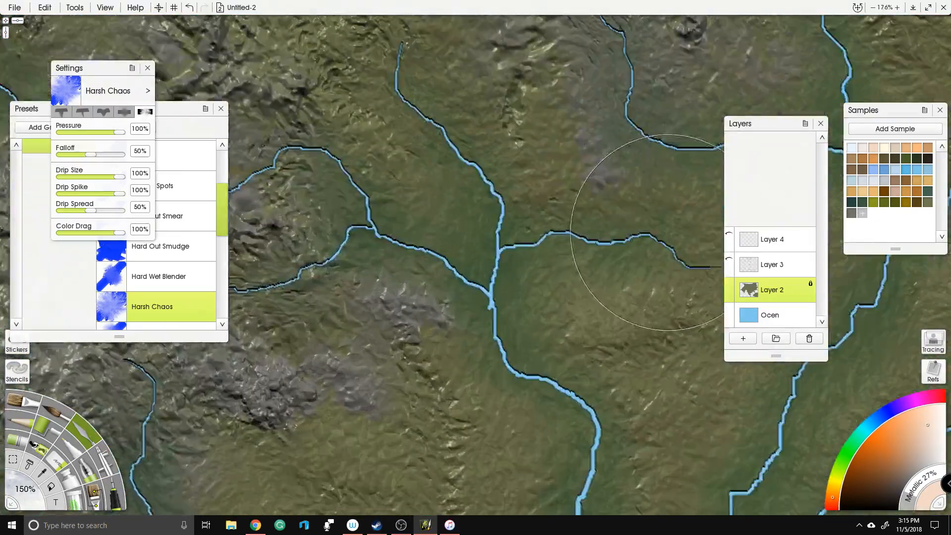
{"action": "scroll", "coordinate": [669, 233], "scroll_direction": "down", "scroll_amount": 4}
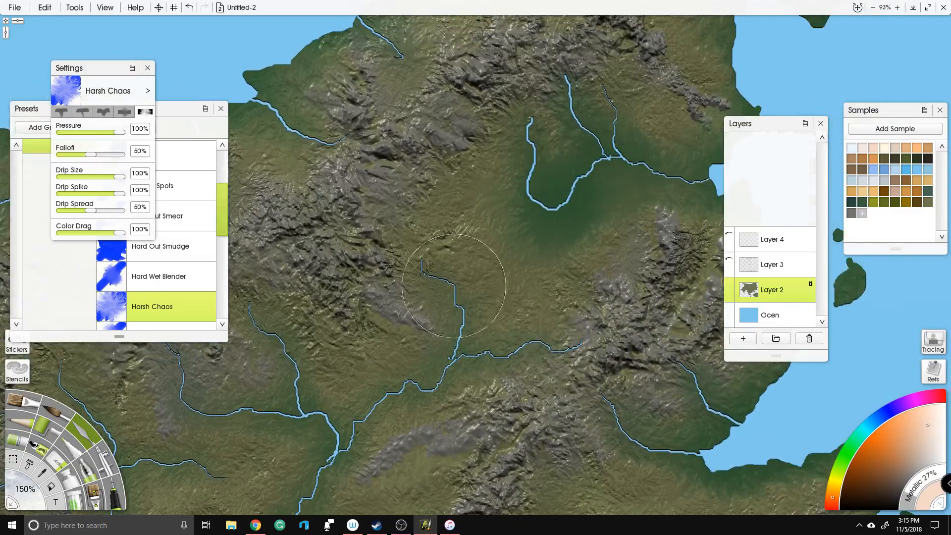
{"action": "left_click_drag", "start_coordinate": [454, 286], "coordinate": [376, 166]}
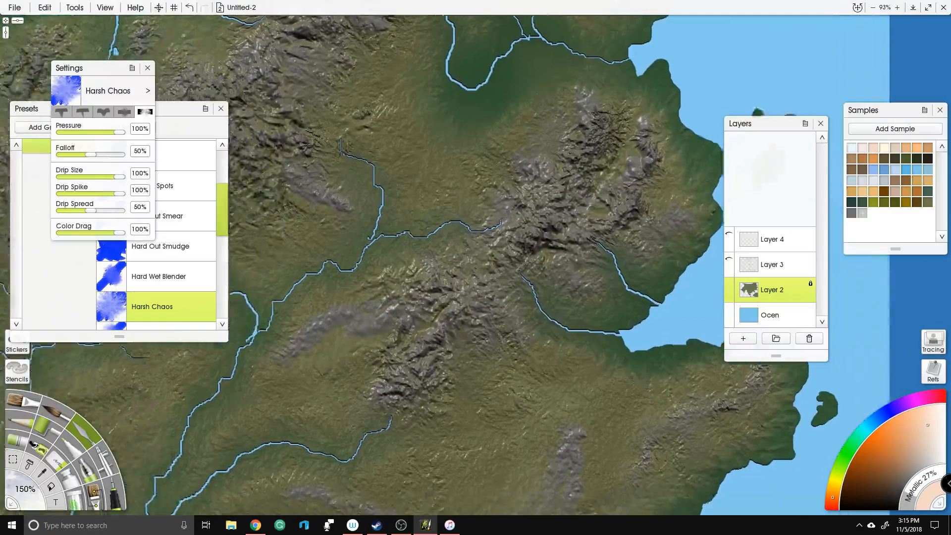
{"action": "scroll", "coordinate": [545, 163], "scroll_direction": "down", "scroll_amount": 5}
{"action": "left_click_drag", "start_coordinate": [545, 164], "coordinate": [620, 79]}
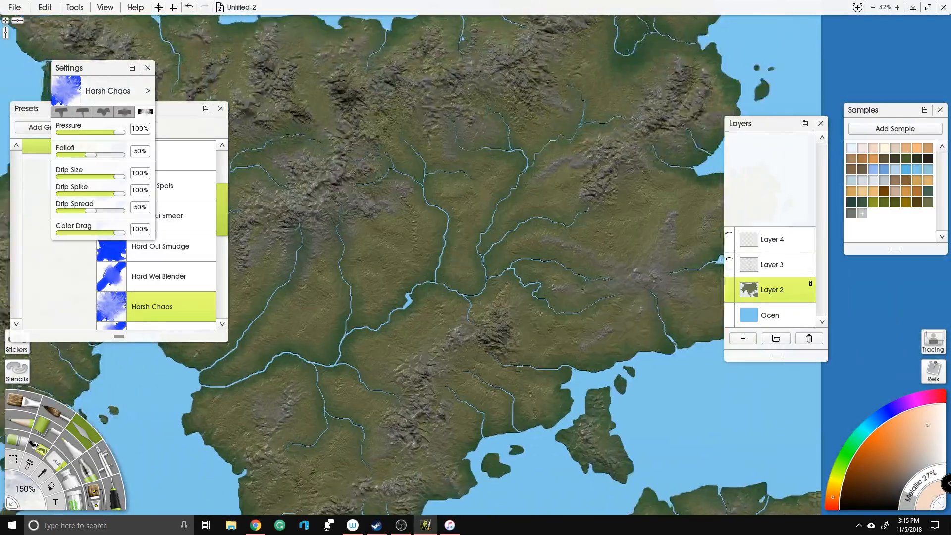
{"action": "scroll", "coordinate": [446, 244], "scroll_direction": "up", "scroll_amount": 3}
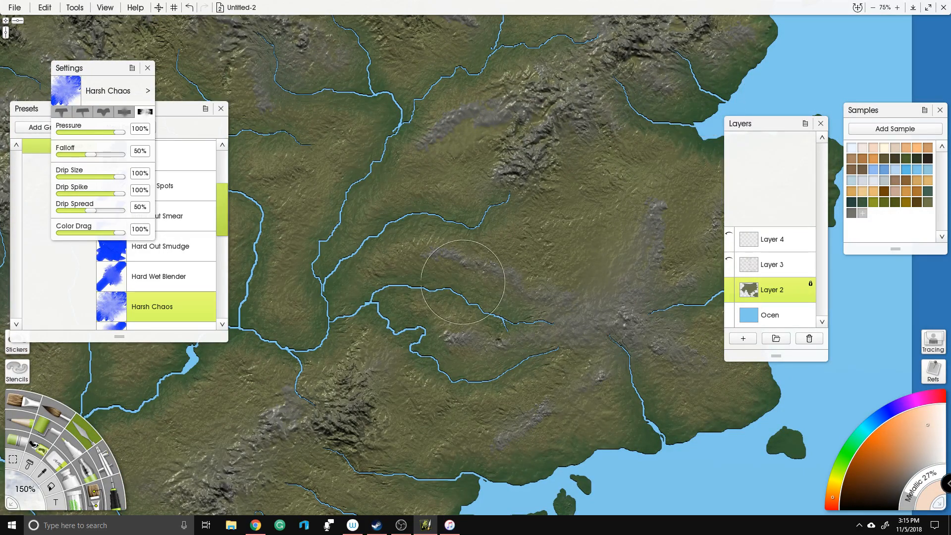
{"action": "mouse_move", "coordinate": [510, 366]}
{"action": "left_mouse_down"}
{"action": "mouse_move", "coordinate": [485, 410]}
{"action": "mouse_move", "coordinate": [466, 388]}
{"action": "left_mouse_up"}
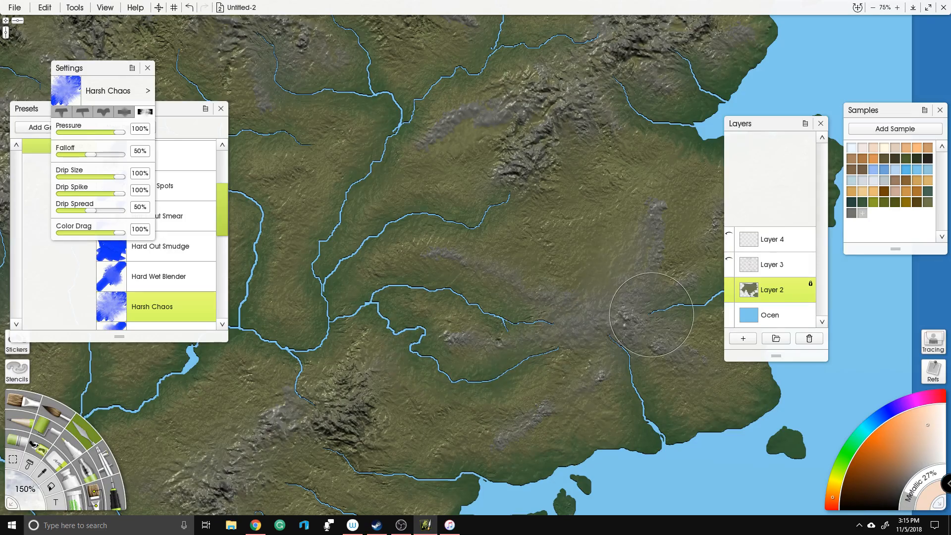
Step: Examine the green shading along the coasts and rivers, from the northwestern region to the whole map
{"action": "scroll", "coordinate": [208, 183], "scroll_direction": "down", "scroll_amount": 2}
{"action": "scroll", "coordinate": [209, 183], "scroll_direction": "down", "scroll_amount": 1}
{"action": "scroll", "coordinate": [471, 213], "scroll_direction": "down", "scroll_amount": 4}
{"action": "left_click_drag", "start_coordinate": [465, 218], "coordinate": [675, 268]}
{"action": "scroll", "coordinate": [541, 245], "scroll_direction": "up", "scroll_amount": 2}
{"action": "left_click_drag", "start_coordinate": [449, 188], "coordinate": [502, 268]}
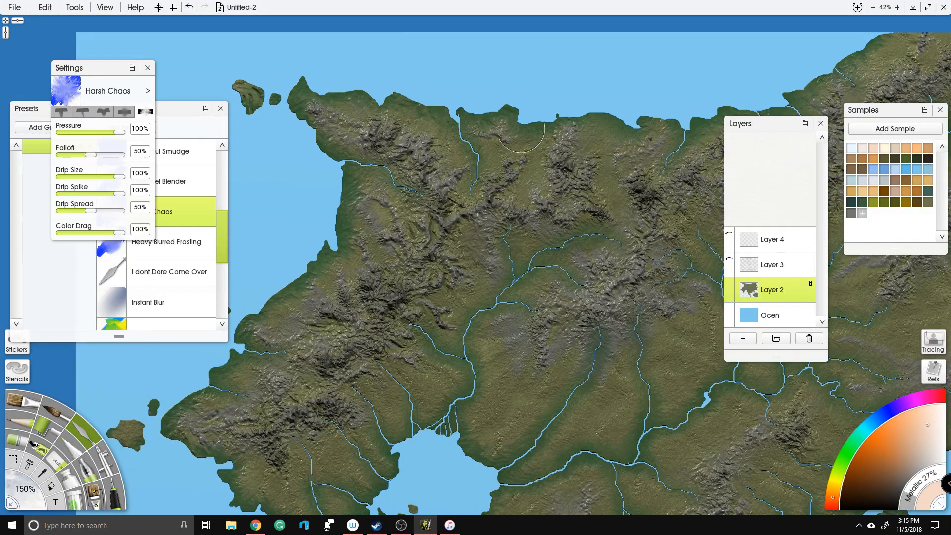
{"action": "scroll", "coordinate": [423, 64], "scroll_direction": "down", "scroll_amount": 2}
{"action": "left_click_drag", "start_coordinate": [510, 282], "coordinate": [428, 247]}
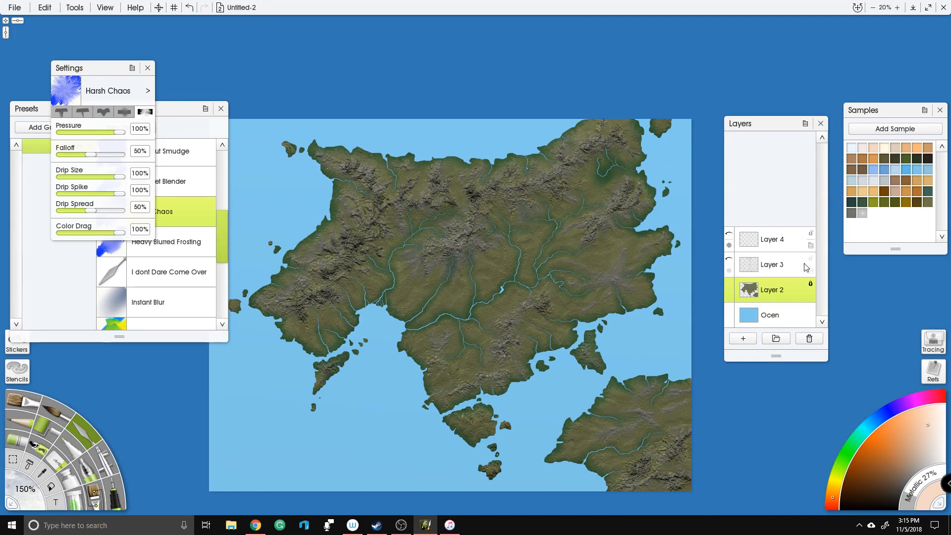
Step: Switch to the Airbrush with a tan colour sample and set its size to 250%
{"action": "left_click", "coordinate": [729, 259]}
{"action": "left_click", "coordinate": [929, 182]}
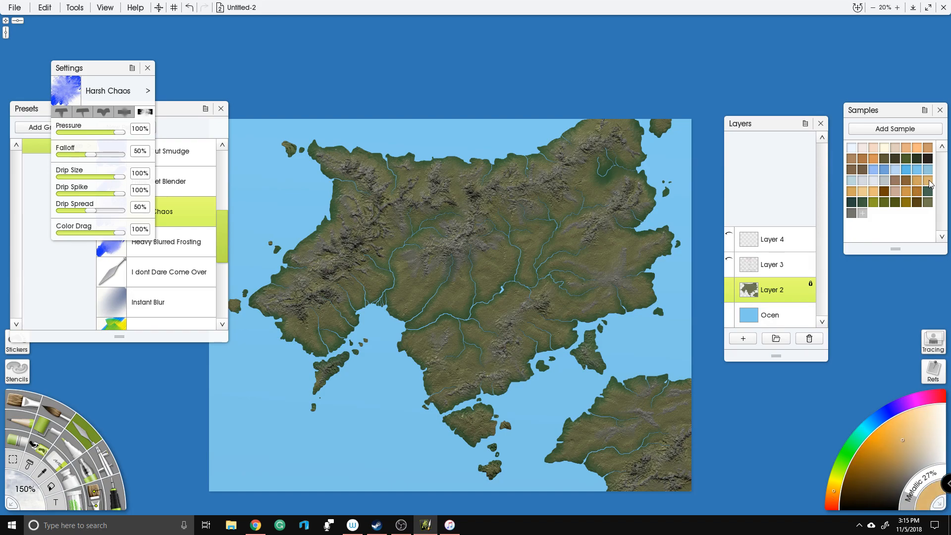
{"action": "left_click", "coordinate": [105, 455]}
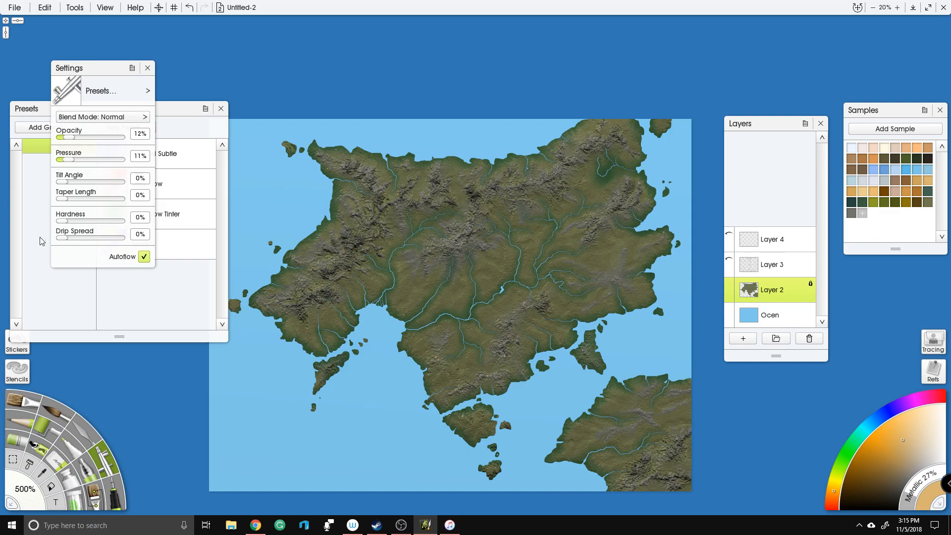
{"action": "left_click", "coordinate": [27, 496]}
{"action": "type", "text": "250"}
{"action": "key", "text": "Return"}
Step: Airbrush tan over the northern mountain valleys, the northeastern range and the northwestern peninsula
{"action": "scroll", "coordinate": [409, 136], "scroll_direction": "up", "scroll_amount": 5}
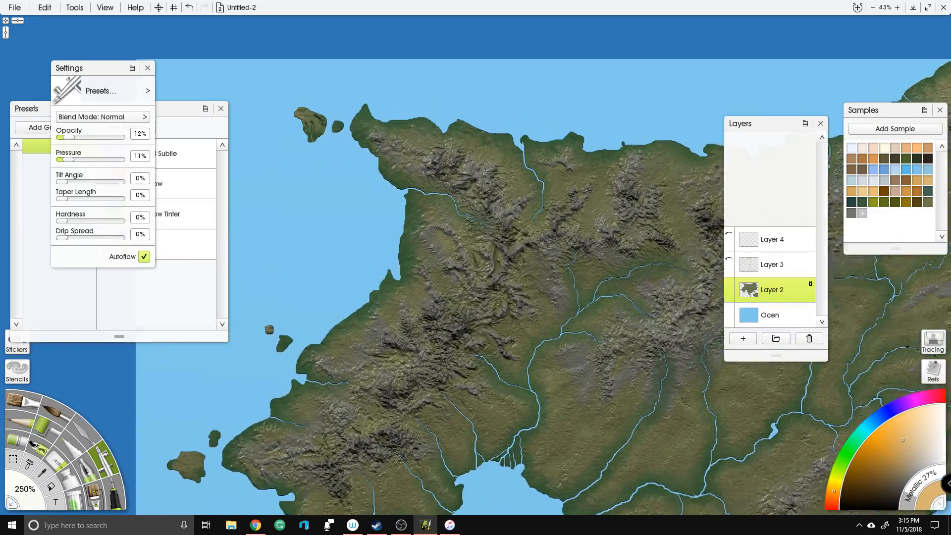
{"action": "left_click_drag", "start_coordinate": [527, 136], "coordinate": [338, 153]}
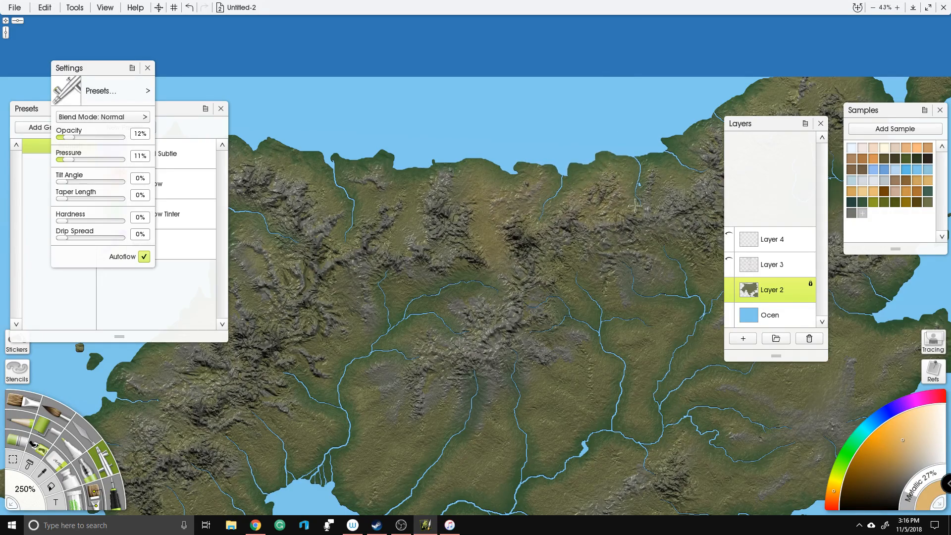
{"action": "left_click_drag", "start_coordinate": [696, 139], "coordinate": [737, 106]}
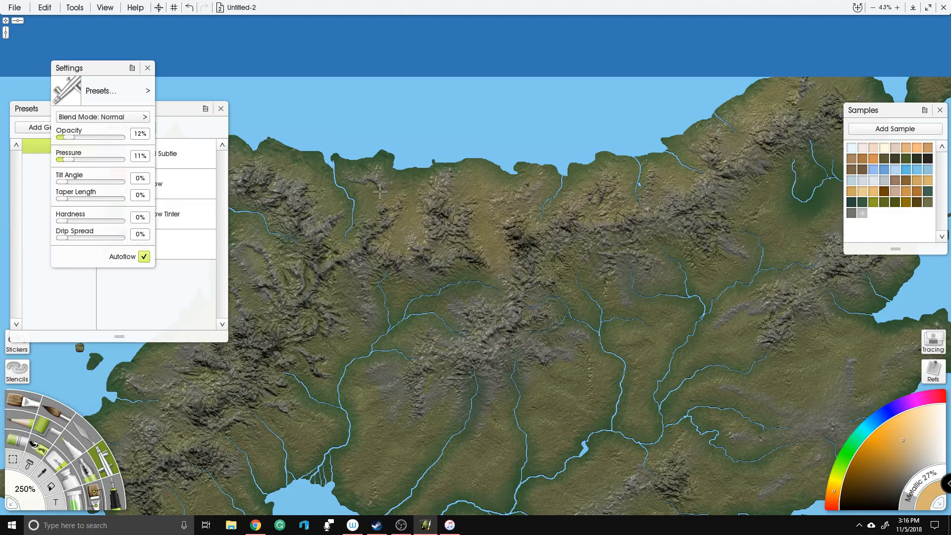
{"action": "left_click_drag", "start_coordinate": [279, 247], "coordinate": [459, 281]}
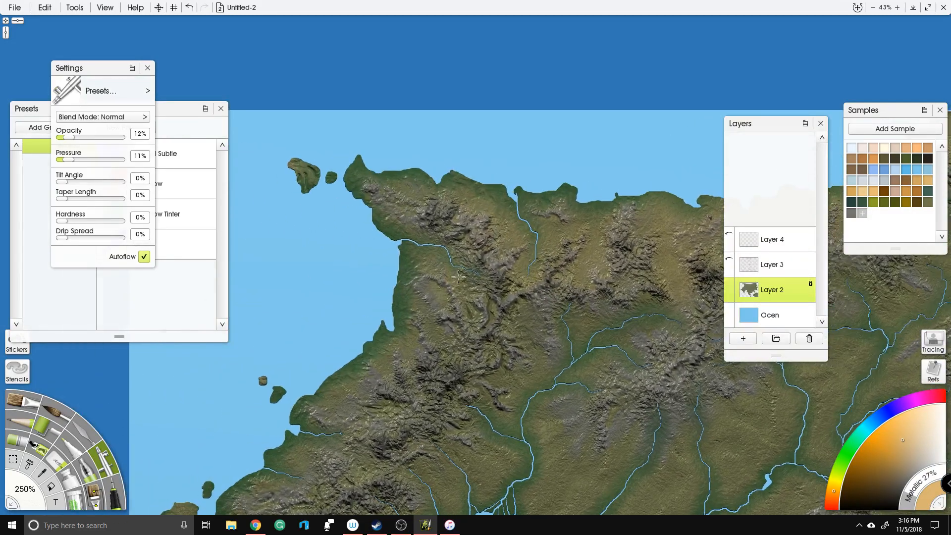
{"action": "left_click_drag", "start_coordinate": [337, 400], "coordinate": [326, 422]}
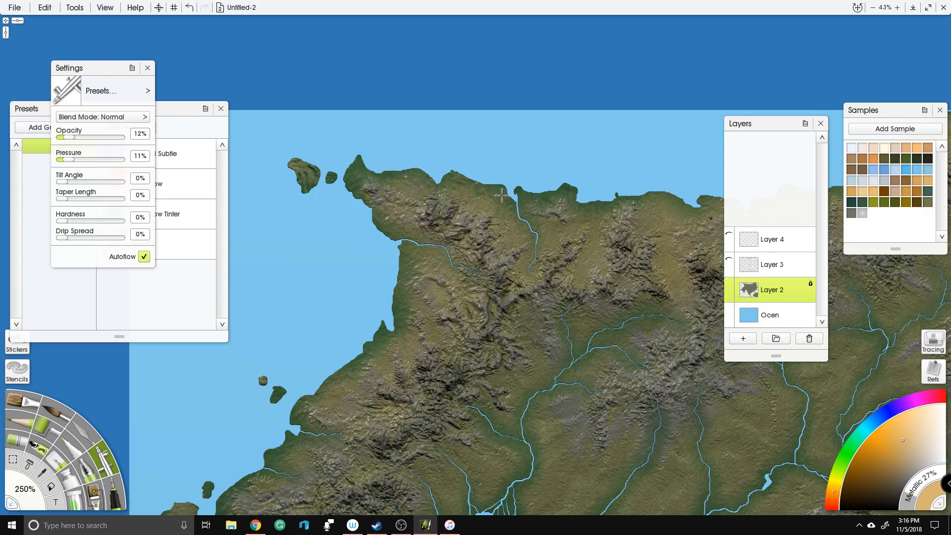
Step: Extend the tan airbrushing down the western coastal mountains and strengthen it along the northern range
{"action": "left_click_drag", "start_coordinate": [431, 350], "coordinate": [501, 223]}
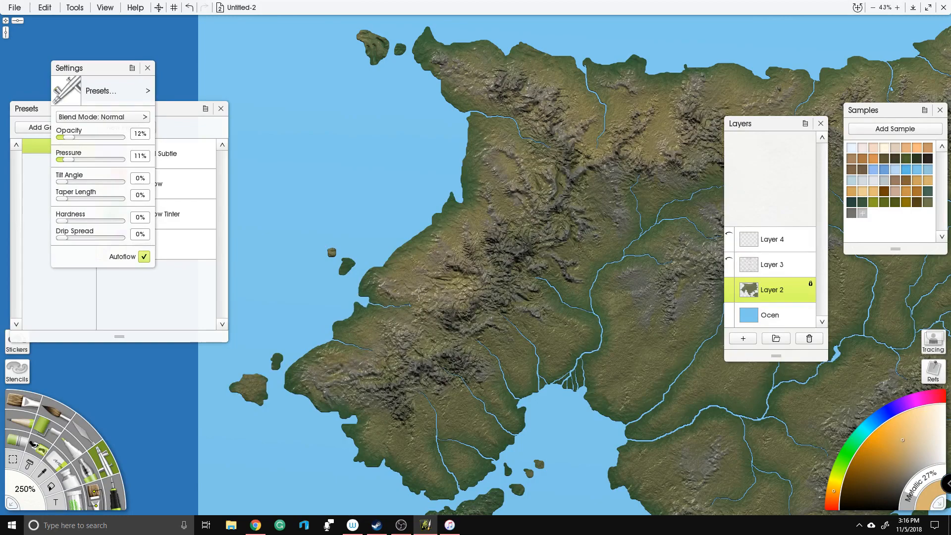
{"action": "left_click_drag", "start_coordinate": [556, 179], "coordinate": [434, 248]}
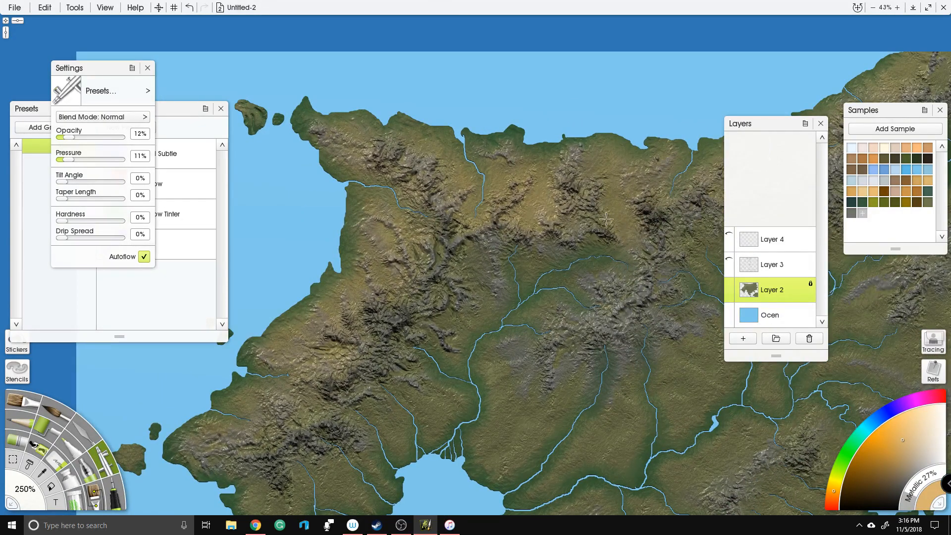
{"action": "left_click_drag", "start_coordinate": [650, 153], "coordinate": [408, 277]}
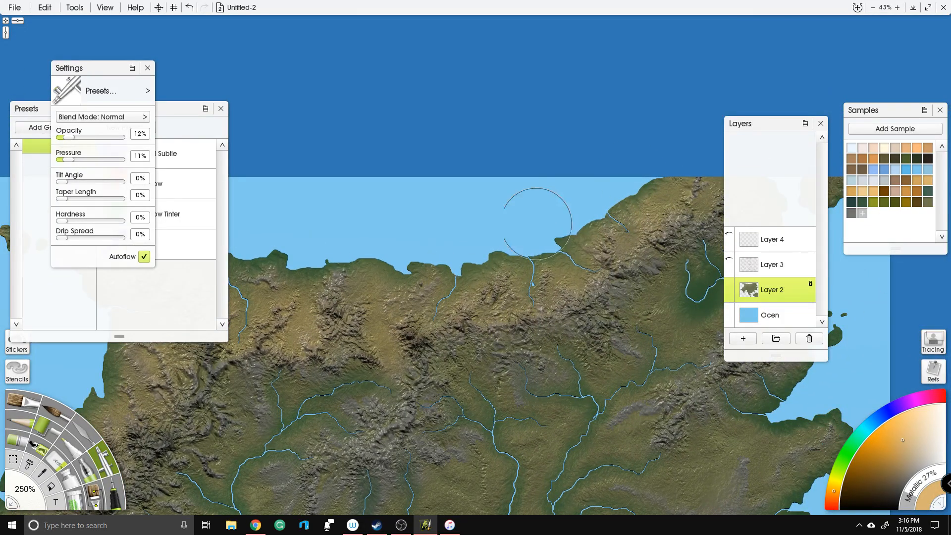
{"action": "left_click_drag", "start_coordinate": [305, 339], "coordinate": [423, 220]}
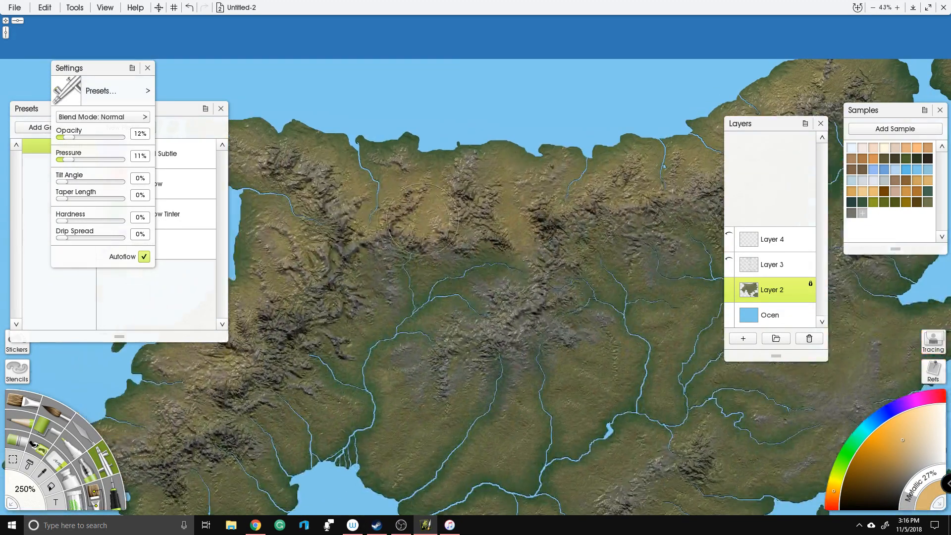
{"action": "left_click_drag", "start_coordinate": [243, 231], "coordinate": [418, 181]}
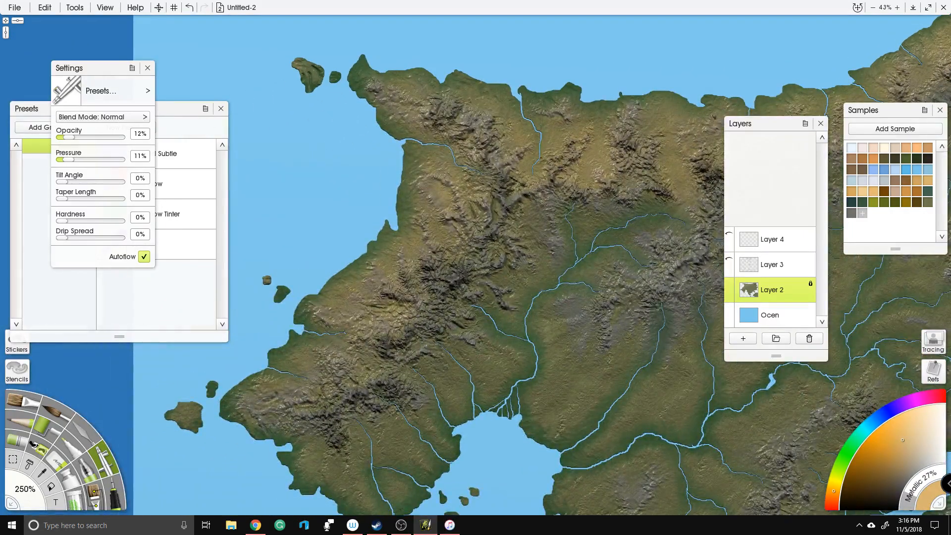
Step: Build up more tan between the northern coast and mountains and along the western highlands, checking the overall map
{"action": "left_click_drag", "start_coordinate": [746, 87], "coordinate": [454, 119]}
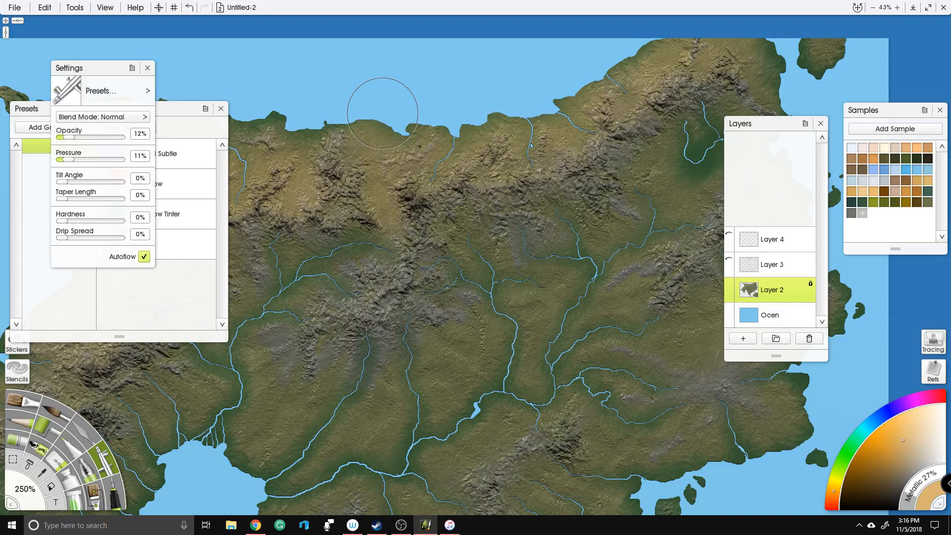
{"action": "left_click_drag", "start_coordinate": [425, 172], "coordinate": [611, 194]}
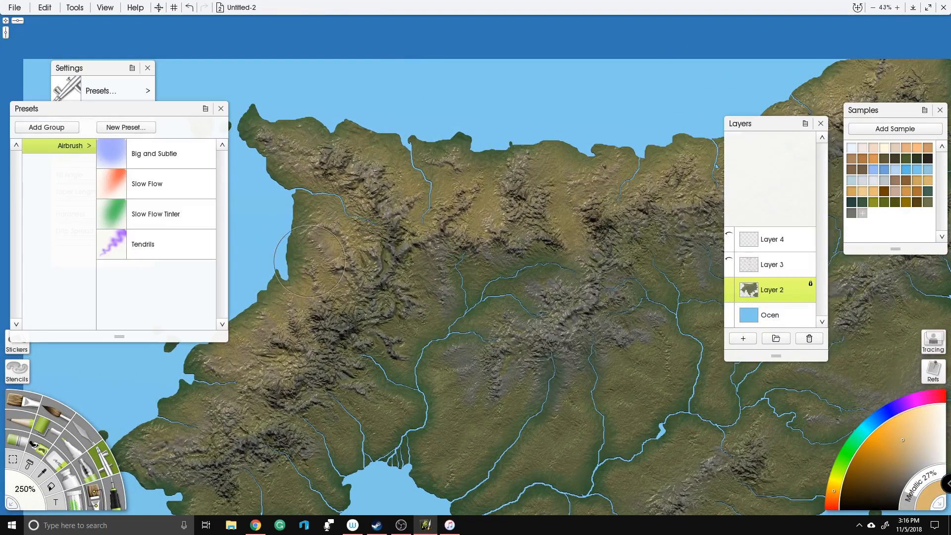
{"action": "left_click_drag", "start_coordinate": [185, 346], "coordinate": [423, 258]}
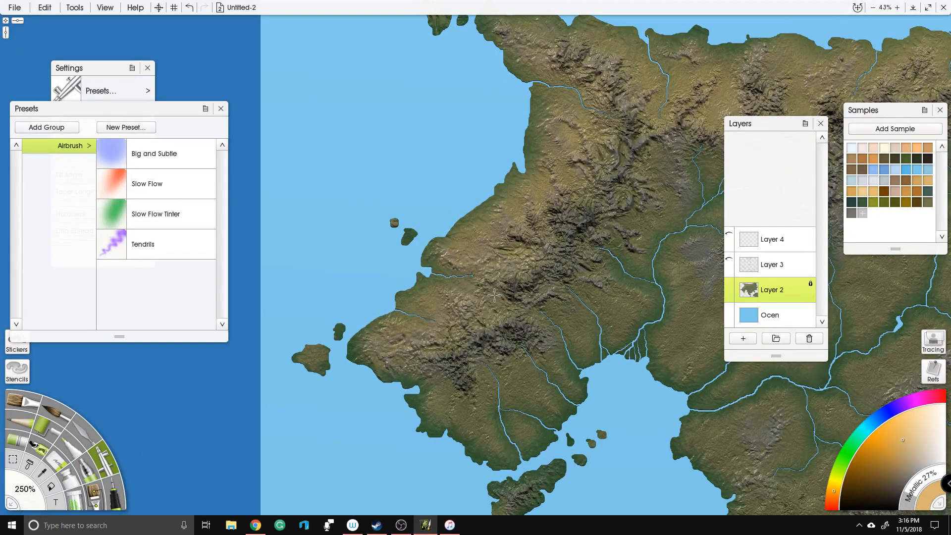
{"action": "left_click_drag", "start_coordinate": [611, 99], "coordinate": [415, 217]}
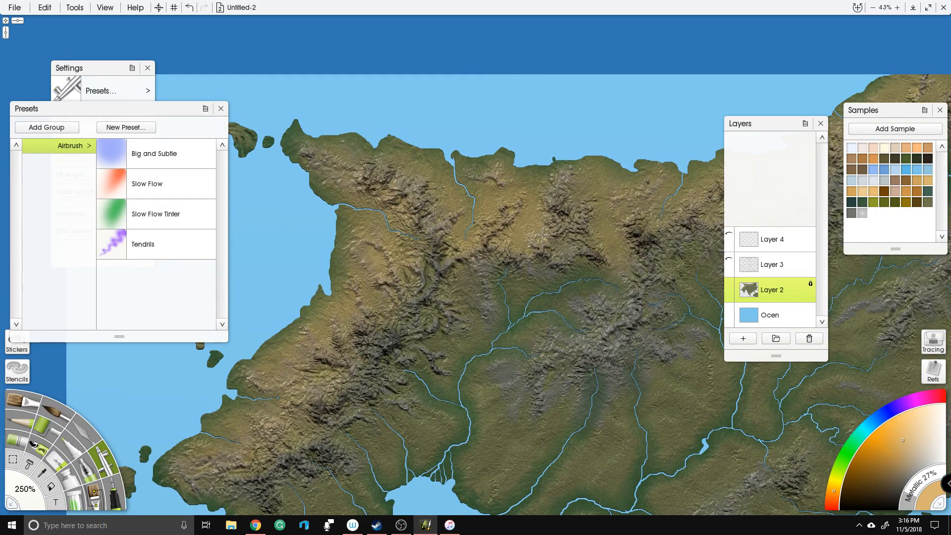
{"action": "scroll", "coordinate": [613, 72], "scroll_direction": "down", "scroll_amount": 3}
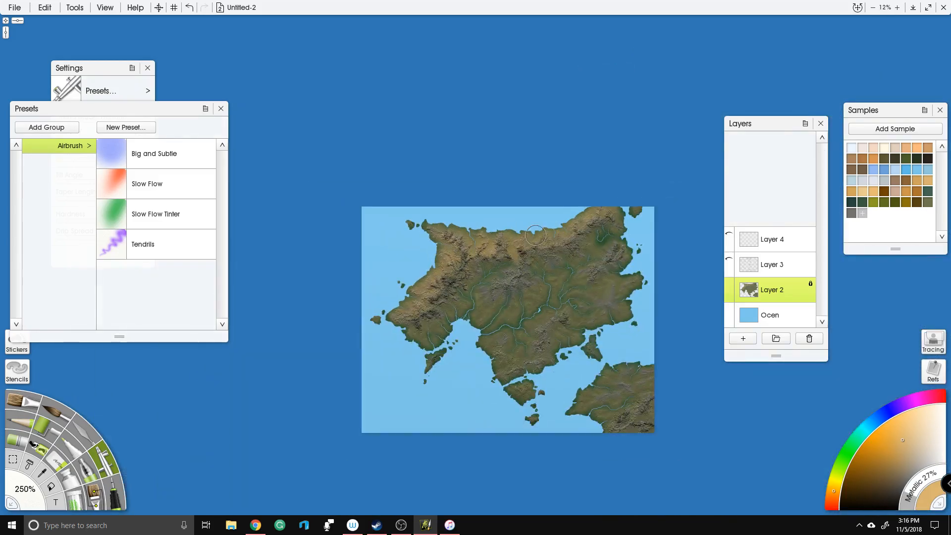
{"action": "scroll", "coordinate": [453, 133], "scroll_direction": "up", "scroll_amount": 2}
{"action": "scroll", "coordinate": [455, 134], "scroll_direction": "up", "scroll_amount": 1}
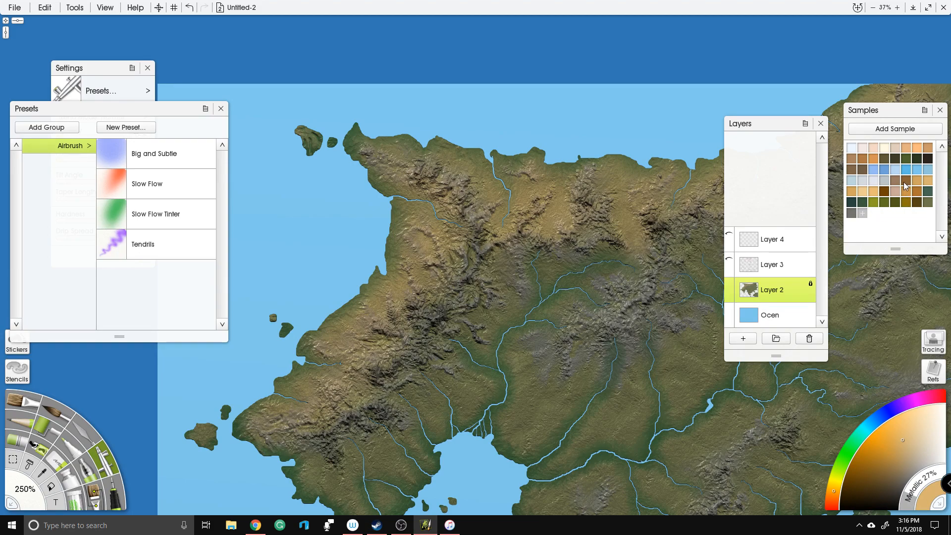
Step: Pick a brown colour sample and airbrush it over the northern peaks and the western mountain ridges
{"action": "left_click", "coordinate": [905, 183]}
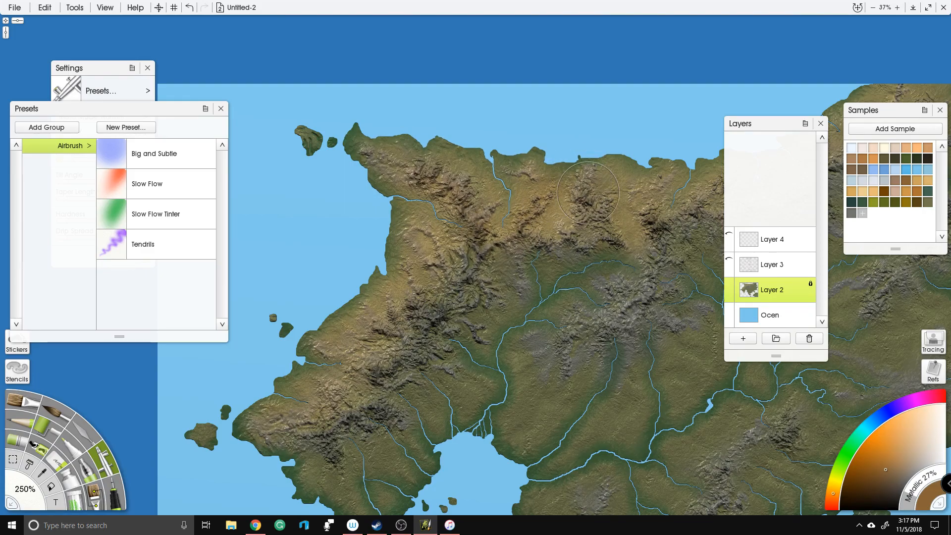
{"action": "left_click_drag", "start_coordinate": [585, 190], "coordinate": [602, 221]}
{"action": "left_click_drag", "start_coordinate": [443, 237], "coordinate": [527, 176]}
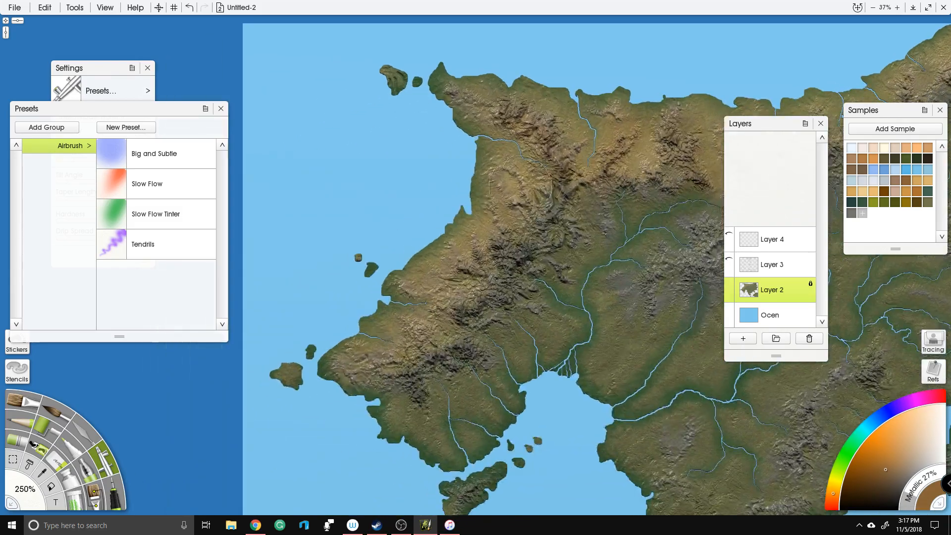
{"action": "mouse_move", "coordinate": [449, 276]}
{"action": "left_mouse_down"}
{"action": "mouse_move", "coordinate": [387, 313]}
{"action": "mouse_move", "coordinate": [432, 325]}
{"action": "mouse_move", "coordinate": [418, 319]}
{"action": "mouse_move", "coordinate": [420, 361]}
{"action": "mouse_move", "coordinate": [356, 327]}
{"action": "left_mouse_up"}
{"action": "mouse_move", "coordinate": [595, 218]}
{"action": "left_mouse_down"}
{"action": "mouse_move", "coordinate": [541, 251]}
{"action": "mouse_move", "coordinate": [374, 310]}
{"action": "left_mouse_up"}
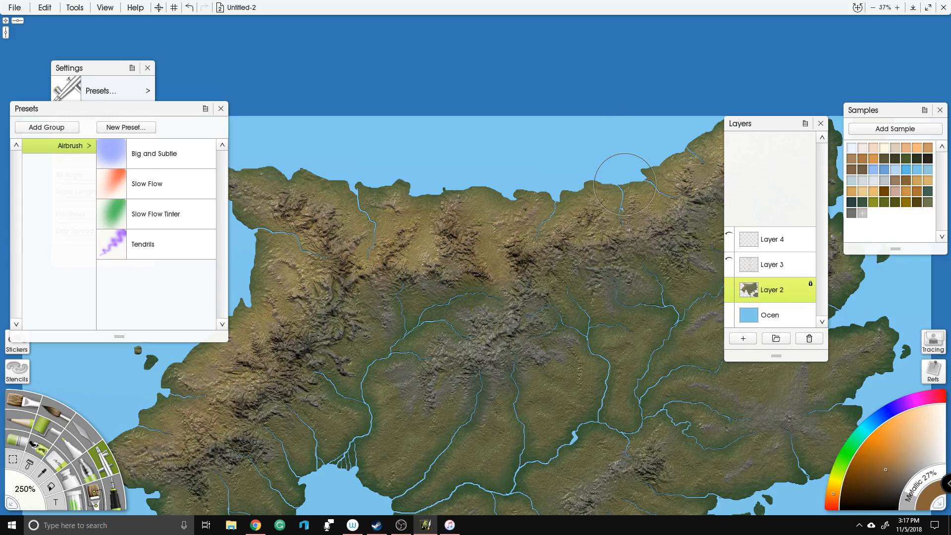
{"action": "left_click_drag", "start_coordinate": [623, 184], "coordinate": [515, 202]}
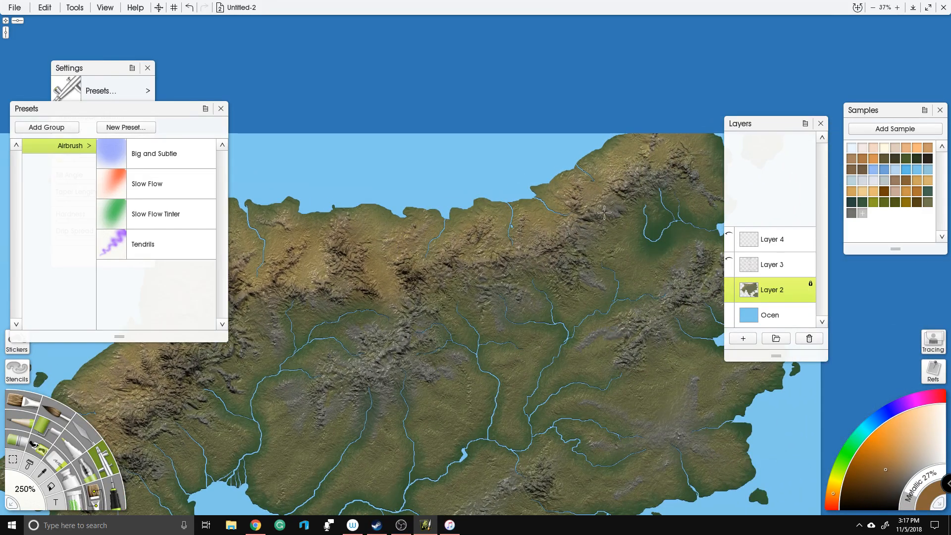
Step: Airbrush more brown over the central northern ridges and the northeastern mountains near the U-shaped river
{"action": "left_click_drag", "start_coordinate": [243, 320], "coordinate": [434, 295]}
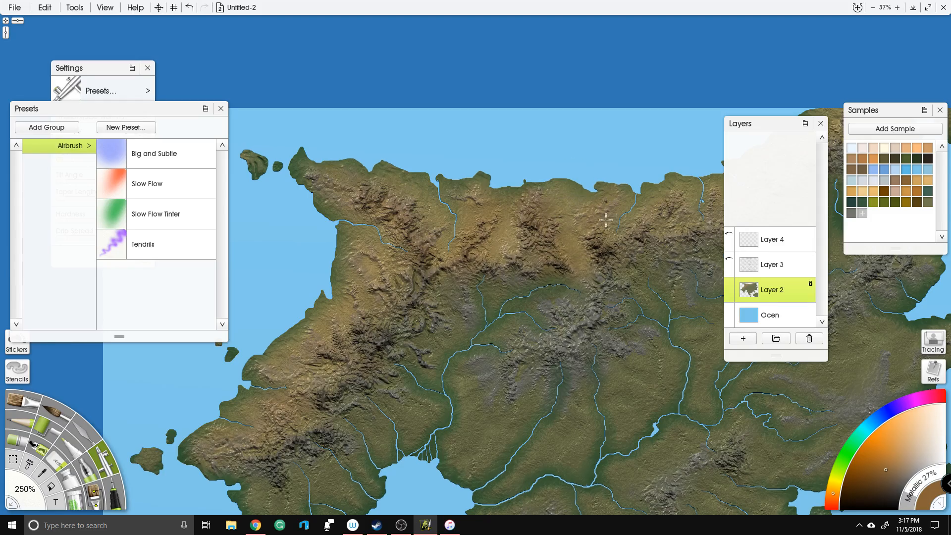
{"action": "left_click_drag", "start_coordinate": [701, 235], "coordinate": [562, 260]}
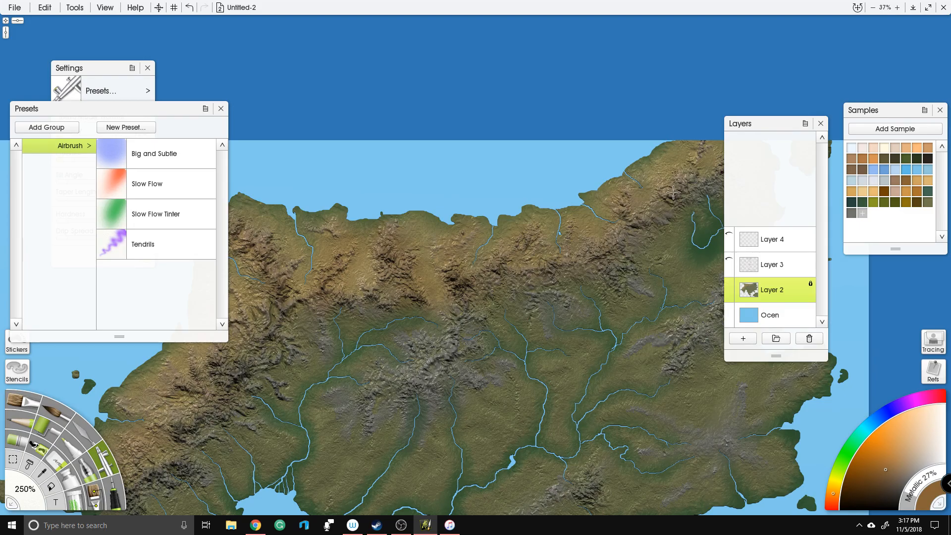
{"action": "left_click_drag", "start_coordinate": [711, 186], "coordinate": [698, 175]}
{"action": "left_click_drag", "start_coordinate": [469, 270], "coordinate": [606, 138]}
Step: Deepen the brown shading on the northwestern mountain ridges inland from the western coast
{"action": "scroll", "coordinate": [491, 187], "scroll_direction": "down", "scroll_amount": 5}
{"action": "scroll", "coordinate": [457, 199], "scroll_direction": "up", "scroll_amount": 6}
{"action": "left_click_drag", "start_coordinate": [457, 199], "coordinate": [500, 212]}
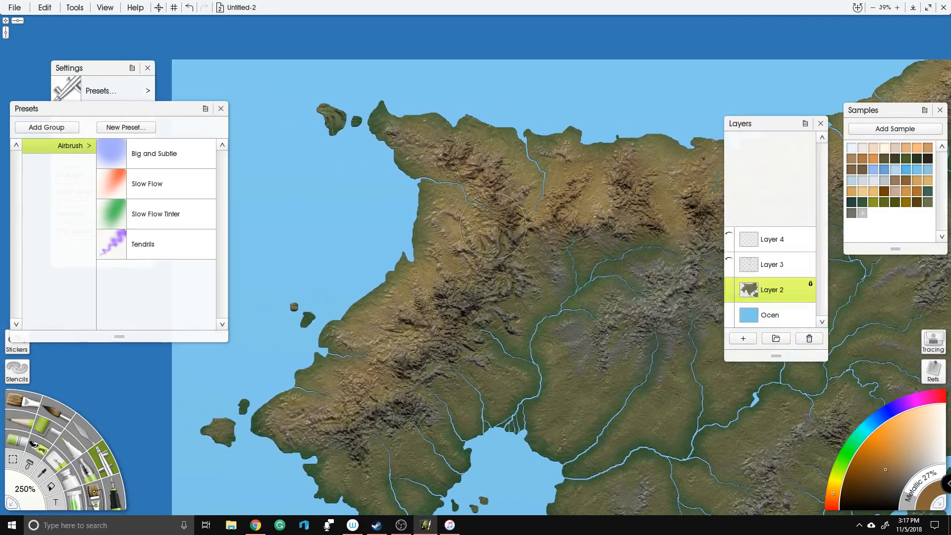
{"action": "scroll", "coordinate": [501, 212], "scroll_direction": "up", "scroll_amount": 5}
{"action": "left_click_drag", "start_coordinate": [434, 168], "coordinate": [489, 139]}
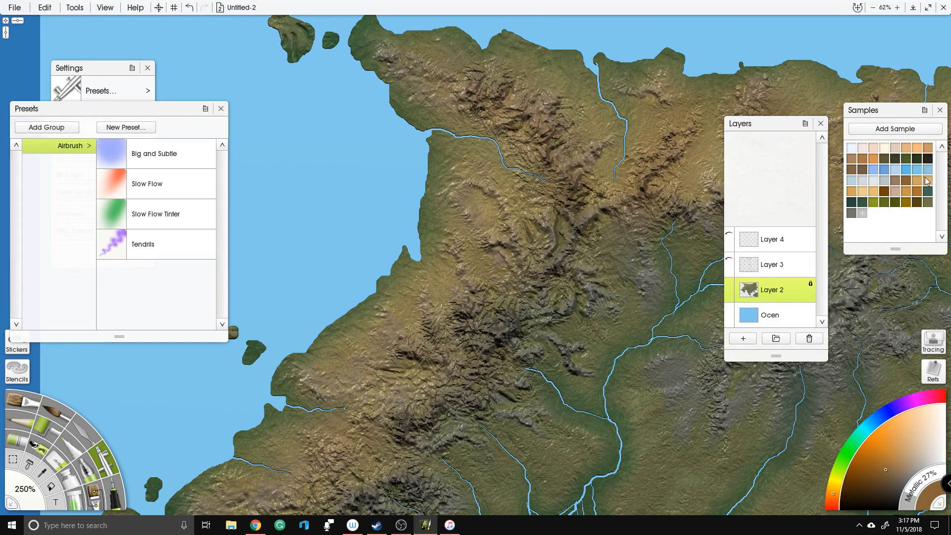
Step: Pick a light tan colour sample for the airbrush and set the brush size to 150%
{"action": "left_click", "coordinate": [865, 190]}
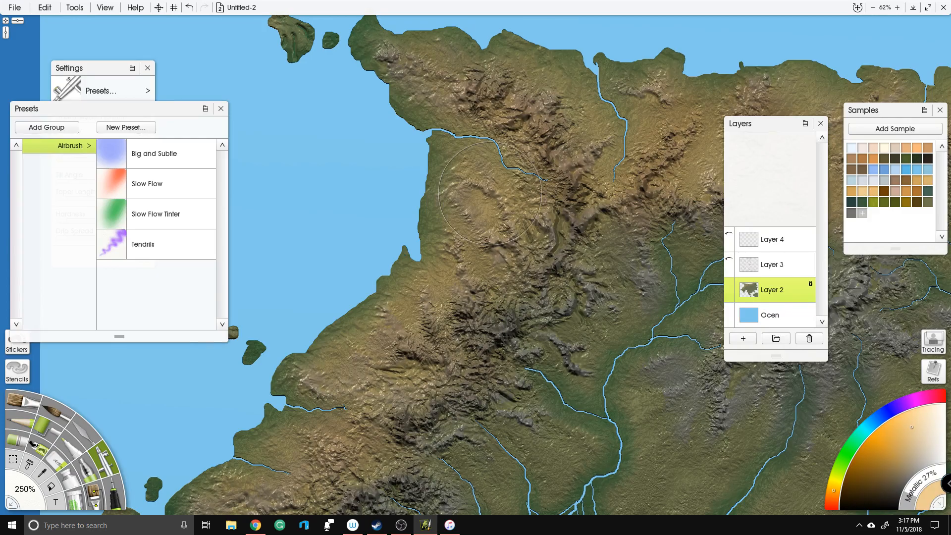
{"action": "scroll", "coordinate": [470, 183], "scroll_direction": "up", "scroll_amount": 3}
{"action": "left_click_drag", "start_coordinate": [250, 275], "coordinate": [488, 120]}
{"action": "scroll", "coordinate": [471, 141], "scroll_direction": "down", "scroll_amount": 2}
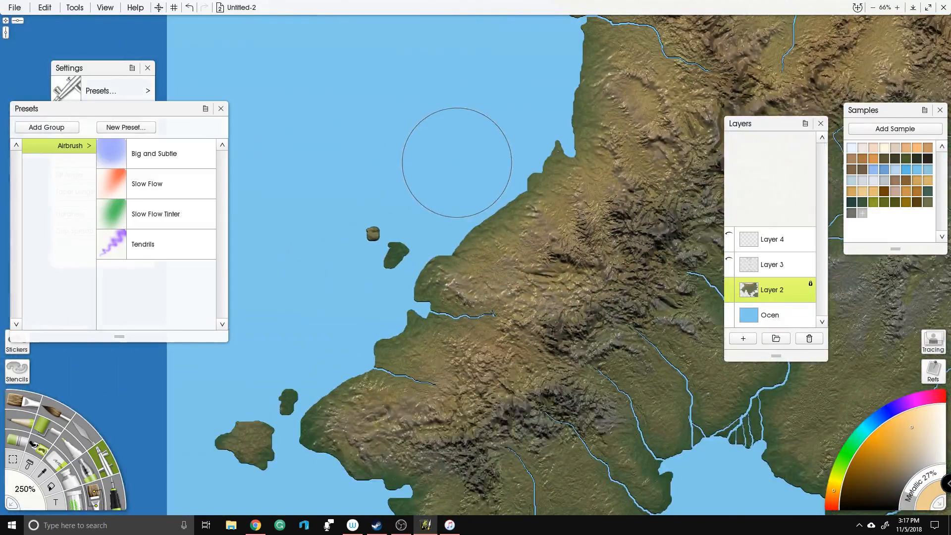
{"action": "left_click", "coordinate": [29, 503]}
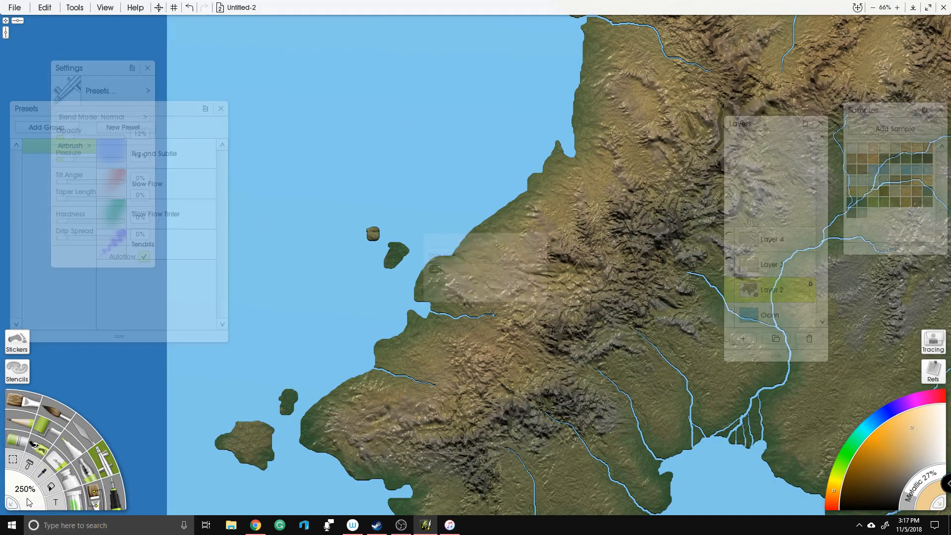
{"action": "key", "text": "Return"}
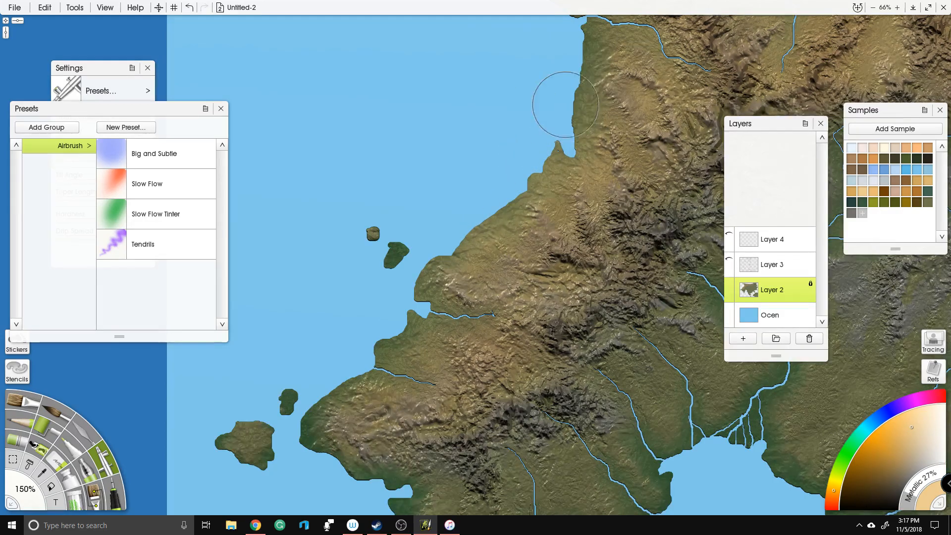
Step: Airbrush light tan over the small islands off the western coast and the northwestern cape
{"action": "left_click_drag", "start_coordinate": [566, 105], "coordinate": [507, 245]}
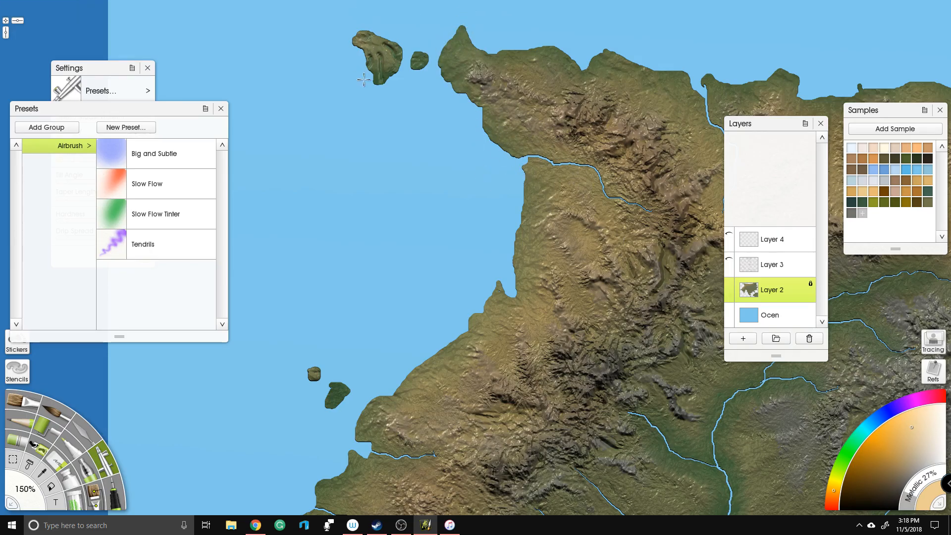
{"action": "left_click", "coordinate": [79, 429]}
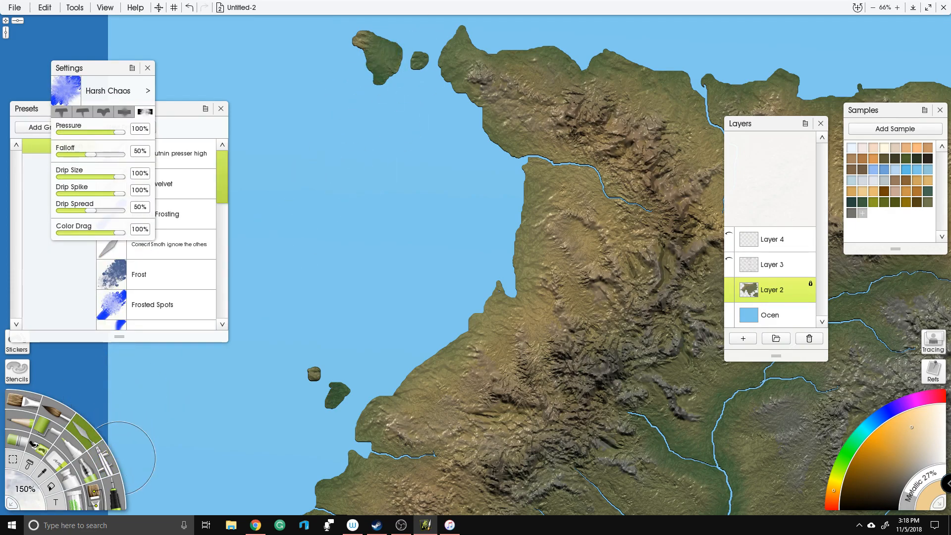
{"action": "left_click", "coordinate": [109, 461]}
{"action": "left_click_drag", "start_coordinate": [343, 375], "coordinate": [339, 395]}
{"action": "left_click", "coordinate": [309, 374]}
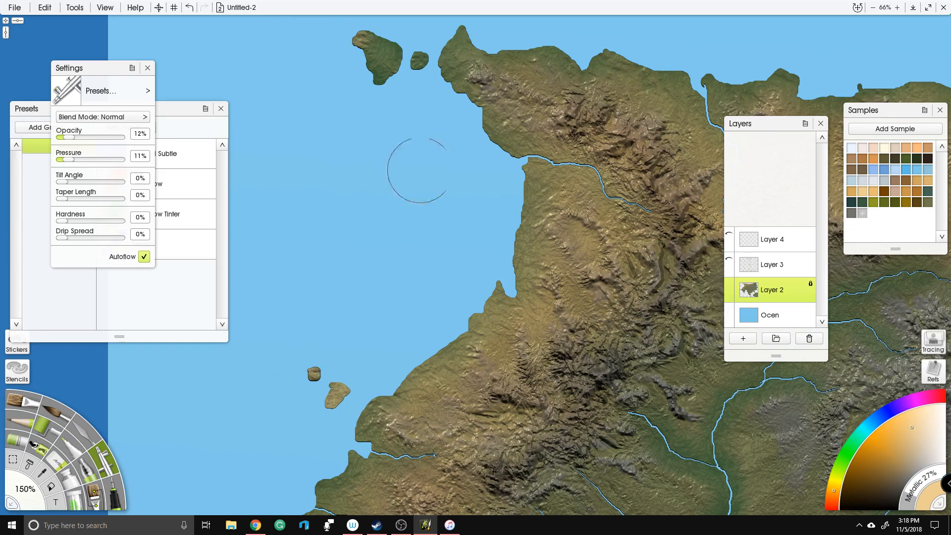
{"action": "mouse_move", "coordinate": [443, 194]}
{"action": "left_mouse_down"}
{"action": "mouse_move", "coordinate": [439, 204]}
{"action": "mouse_move", "coordinate": [389, 176]}
{"action": "left_mouse_up"}
{"action": "mouse_move", "coordinate": [344, 42]}
{"action": "left_mouse_down"}
{"action": "mouse_move", "coordinate": [326, 70]}
{"action": "mouse_move", "coordinate": [320, 30]}
{"action": "left_mouse_up"}
{"action": "left_click_drag", "start_coordinate": [322, 90], "coordinate": [350, 186]}
{"action": "mouse_move", "coordinate": [334, 137]}
{"action": "left_mouse_down"}
{"action": "mouse_move", "coordinate": [388, 131]}
{"action": "mouse_move", "coordinate": [443, 165]}
{"action": "left_mouse_up"}
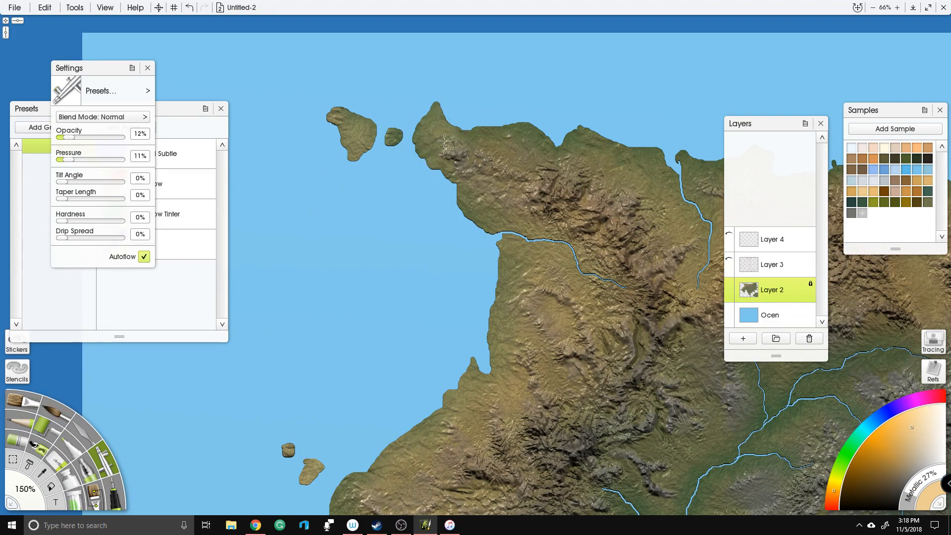
Step: Airbrush light tan along the northern coast, working east from the northwestern cape past the river mouths
{"action": "mouse_move", "coordinate": [504, 139]}
{"action": "left_mouse_down"}
{"action": "mouse_move", "coordinate": [493, 144]}
{"action": "mouse_move", "coordinate": [632, 168]}
{"action": "mouse_move", "coordinate": [650, 213]}
{"action": "mouse_move", "coordinate": [543, 215]}
{"action": "left_mouse_up"}
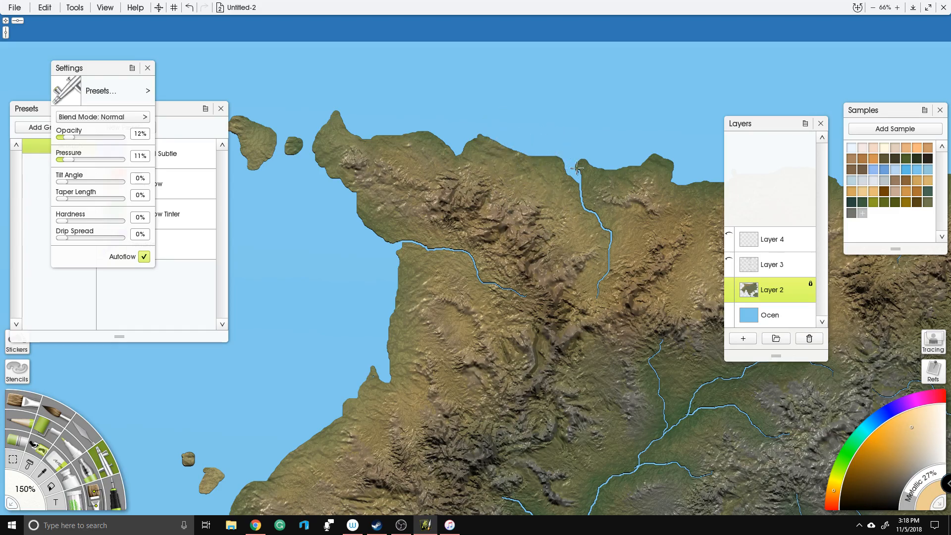
{"action": "left_click_drag", "start_coordinate": [657, 173], "coordinate": [451, 182]}
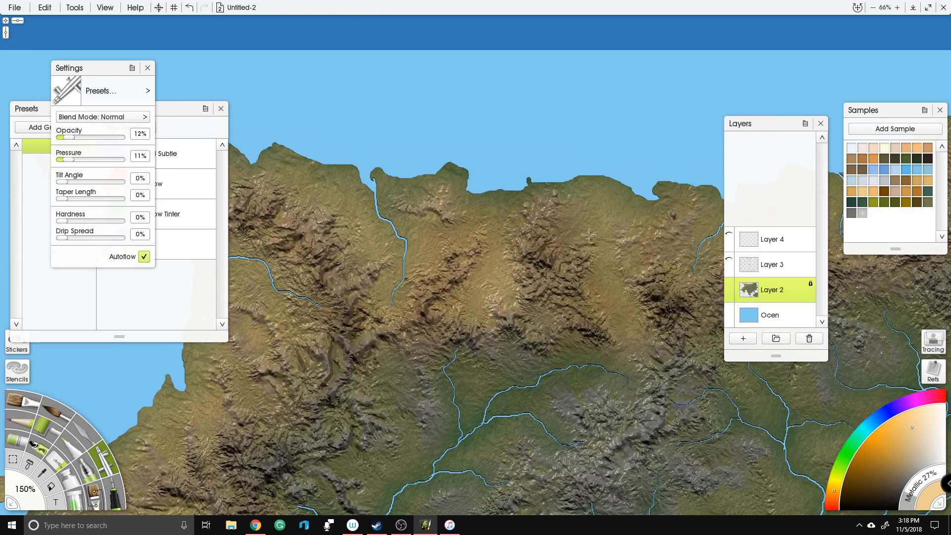
{"action": "left_click_drag", "start_coordinate": [510, 182], "coordinate": [454, 182]}
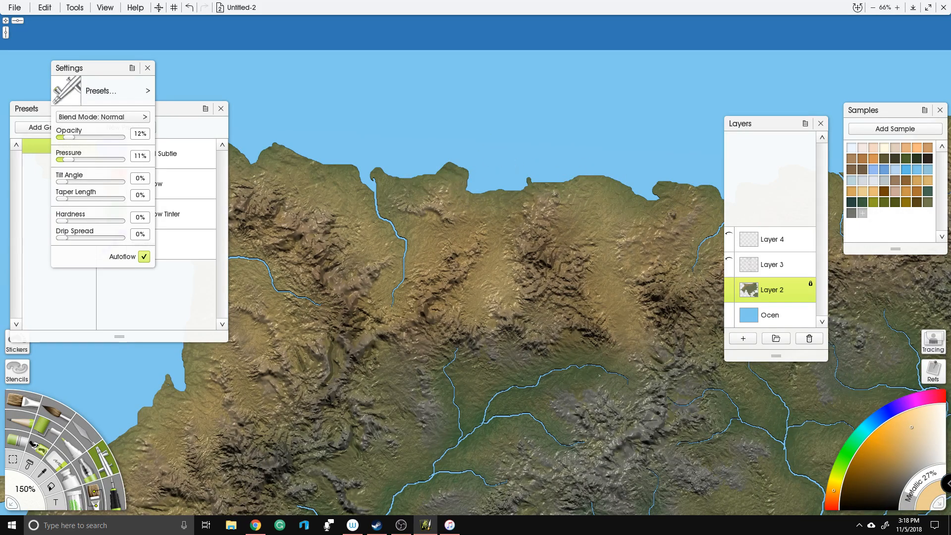
{"action": "left_click_drag", "start_coordinate": [634, 200], "coordinate": [463, 248]}
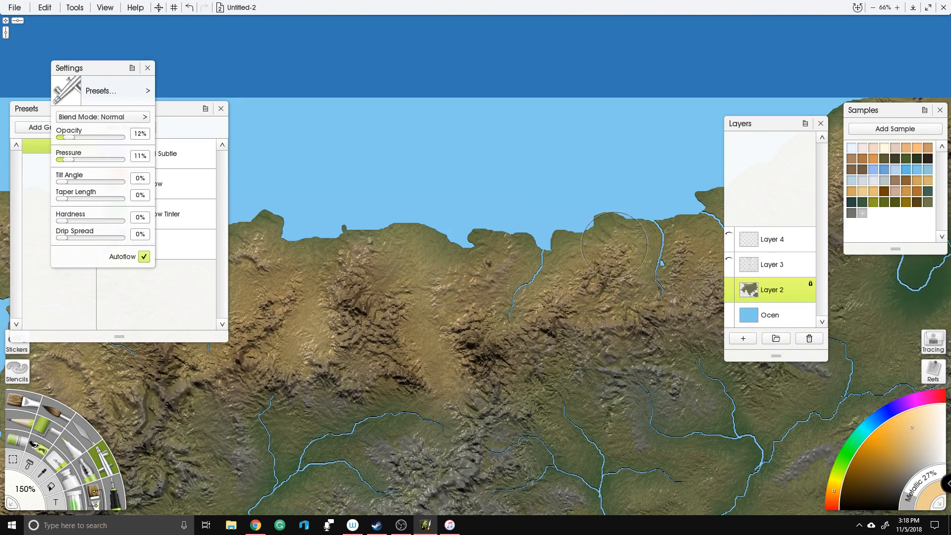
{"action": "left_click_drag", "start_coordinate": [625, 268], "coordinate": [513, 201]}
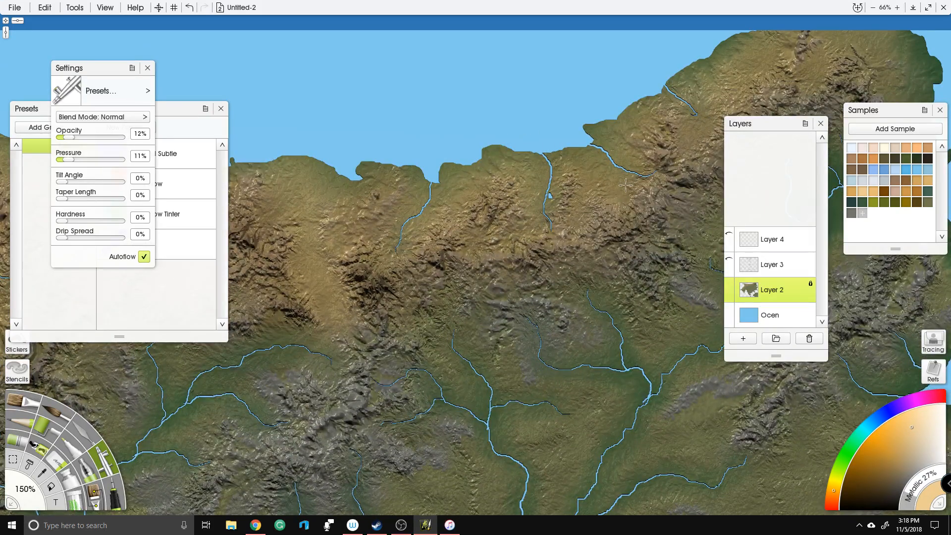
{"action": "left_click_drag", "start_coordinate": [677, 167], "coordinate": [549, 249]}
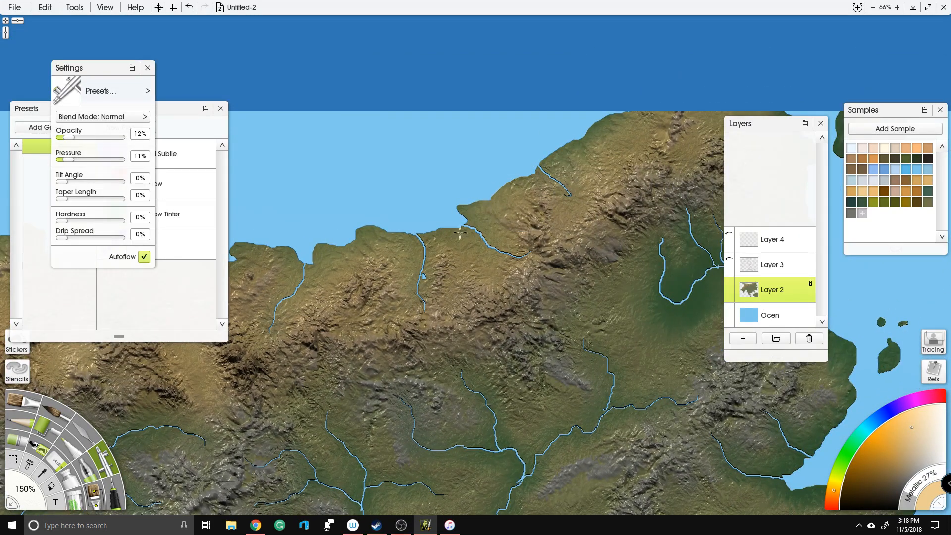
Step: Lighten the northeastern shoreline around the river mouths with light tan, then touch up the northern coast back towards the west
{"action": "left_click_drag", "start_coordinate": [460, 203], "coordinate": [477, 214]}
{"action": "left_click_drag", "start_coordinate": [535, 164], "coordinate": [570, 148]}
{"action": "left_click_drag", "start_coordinate": [619, 120], "coordinate": [575, 152]}
{"action": "left_click_drag", "start_coordinate": [387, 207], "coordinate": [531, 183]}
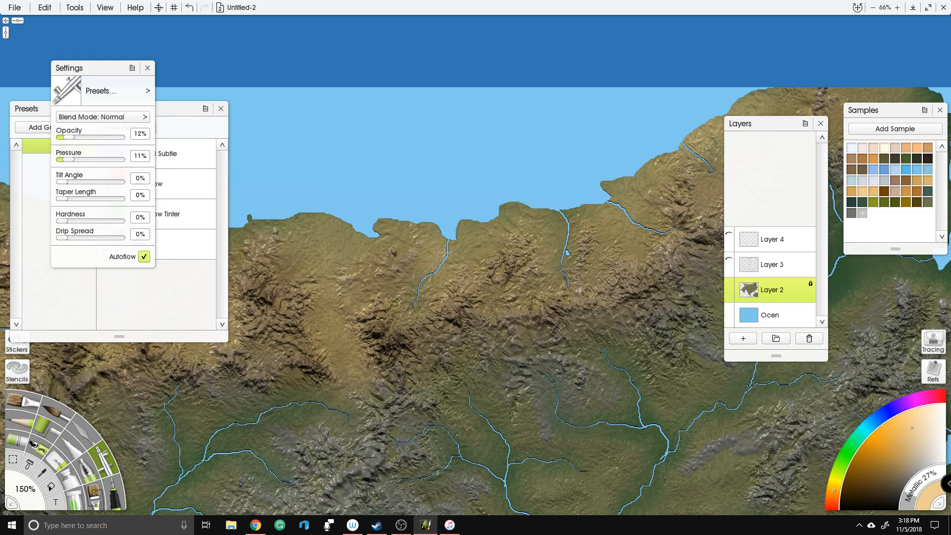
{"action": "left_click_drag", "start_coordinate": [422, 149], "coordinate": [561, 139]}
{"action": "left_click_drag", "start_coordinate": [344, 263], "coordinate": [363, 245]}
{"action": "left_click_drag", "start_coordinate": [308, 189], "coordinate": [464, 210]}
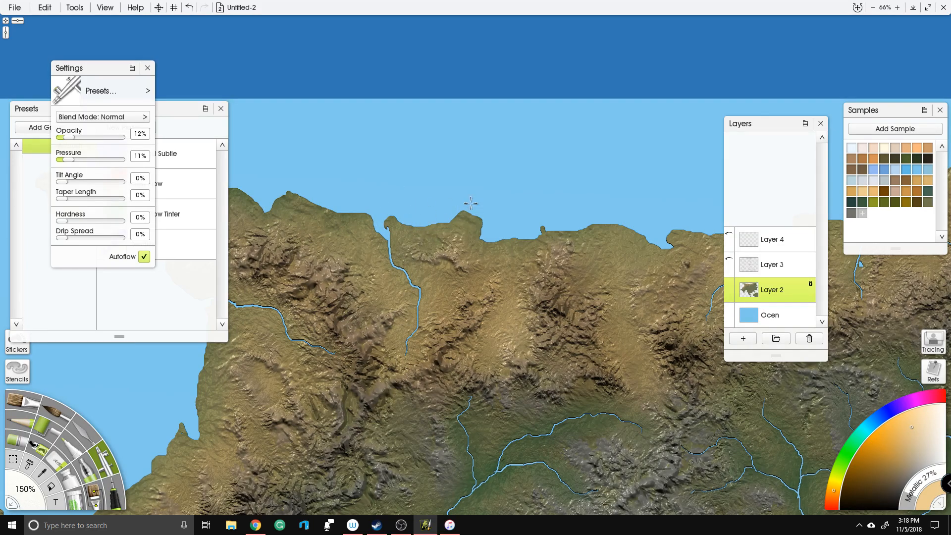
{"action": "mouse_move", "coordinate": [268, 188]}
{"action": "left_mouse_down"}
{"action": "mouse_move", "coordinate": [367, 215]}
{"action": "mouse_move", "coordinate": [397, 199]}
{"action": "left_mouse_up"}
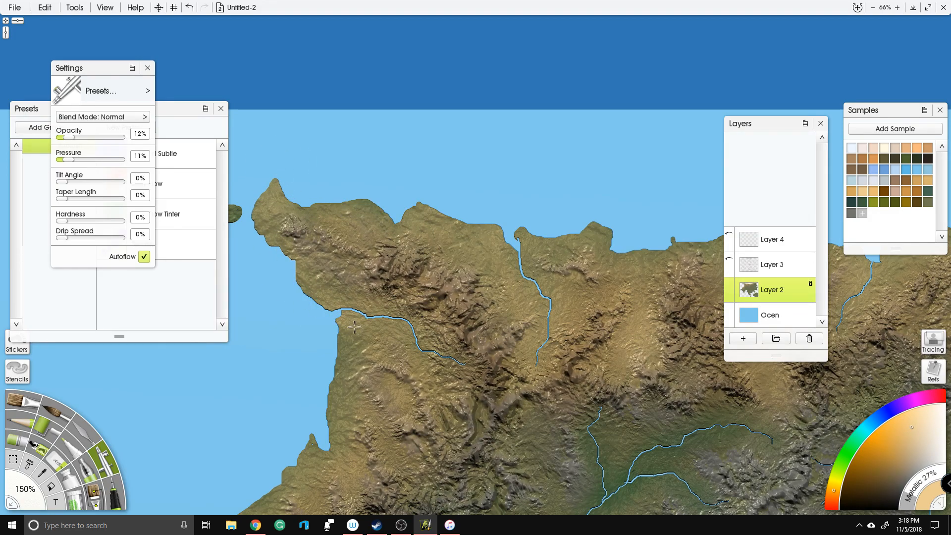
Step: Check the overall map colouring, pick a darker orange-tan sample and set the airbrush size to 50%
{"action": "scroll", "coordinate": [463, 299], "scroll_direction": "down", "scroll_amount": 4}
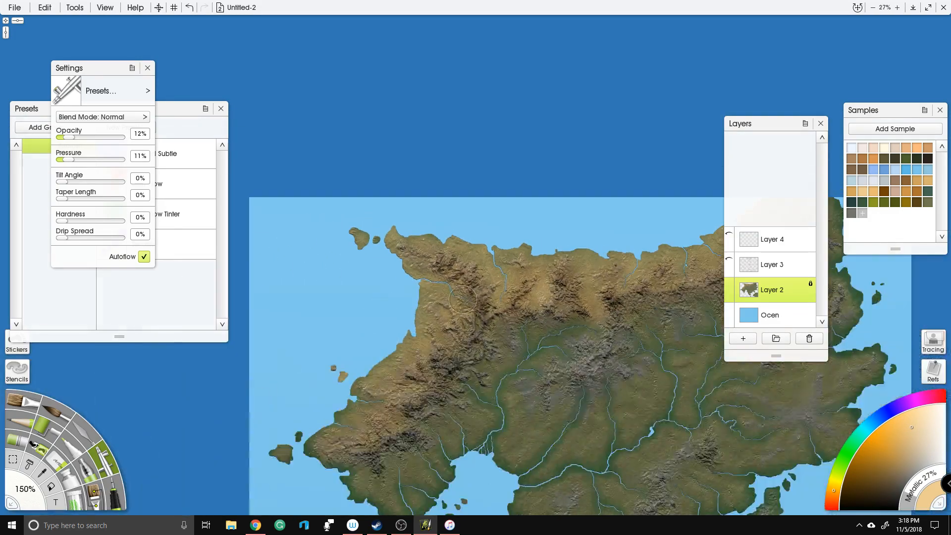
{"action": "scroll", "coordinate": [463, 300], "scroll_direction": "down", "scroll_amount": 3}
{"action": "left_click_drag", "start_coordinate": [491, 301], "coordinate": [458, 256]}
{"action": "scroll", "coordinate": [448, 203], "scroll_direction": "up", "scroll_amount": 5}
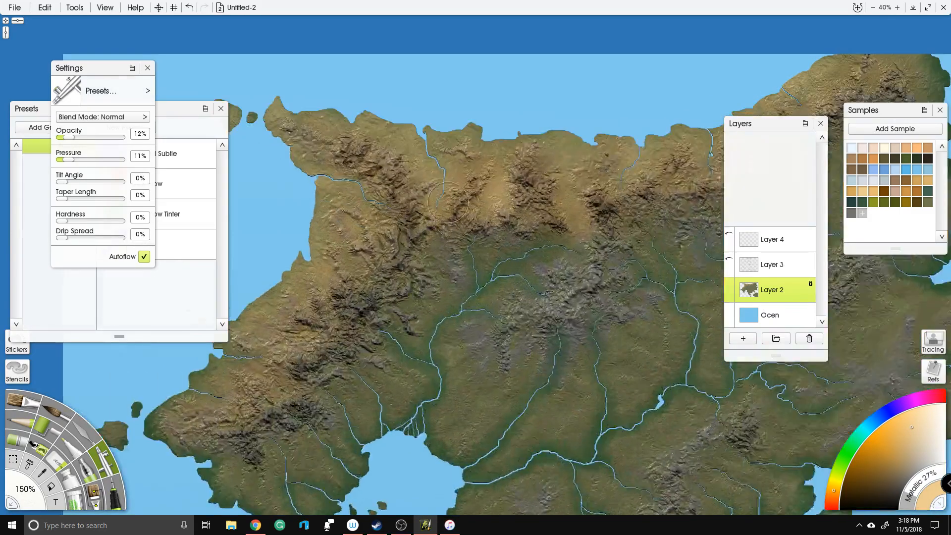
{"action": "scroll", "coordinate": [448, 203], "scroll_direction": "up", "scroll_amount": 4}
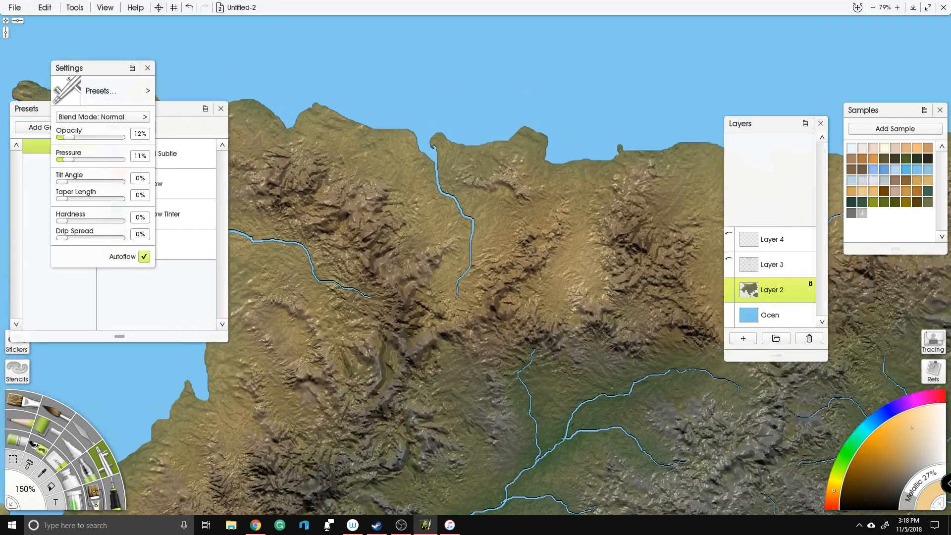
{"action": "left_click_drag", "start_coordinate": [824, 150], "coordinate": [821, 172]}
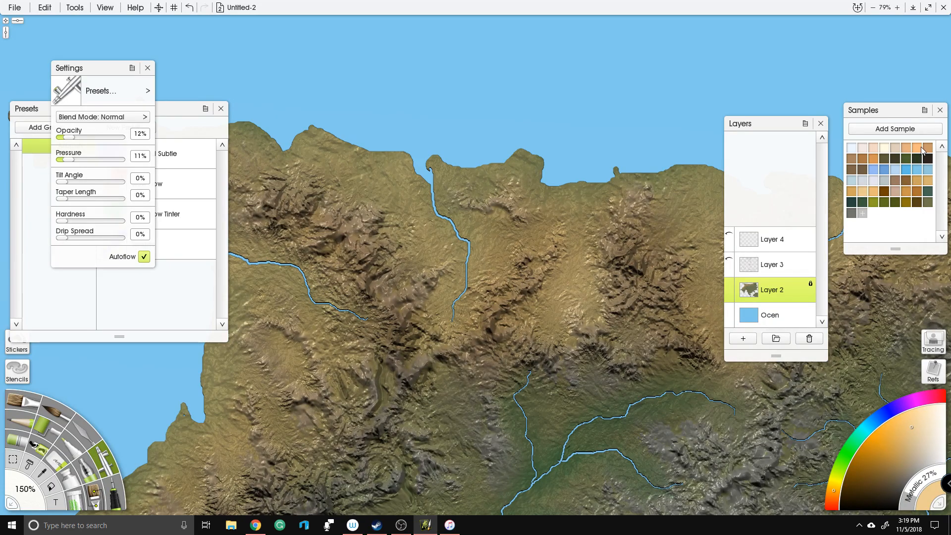
{"action": "left_click", "coordinate": [915, 179]}
{"action": "scroll", "coordinate": [445, 238], "scroll_direction": "up", "scroll_amount": 3}
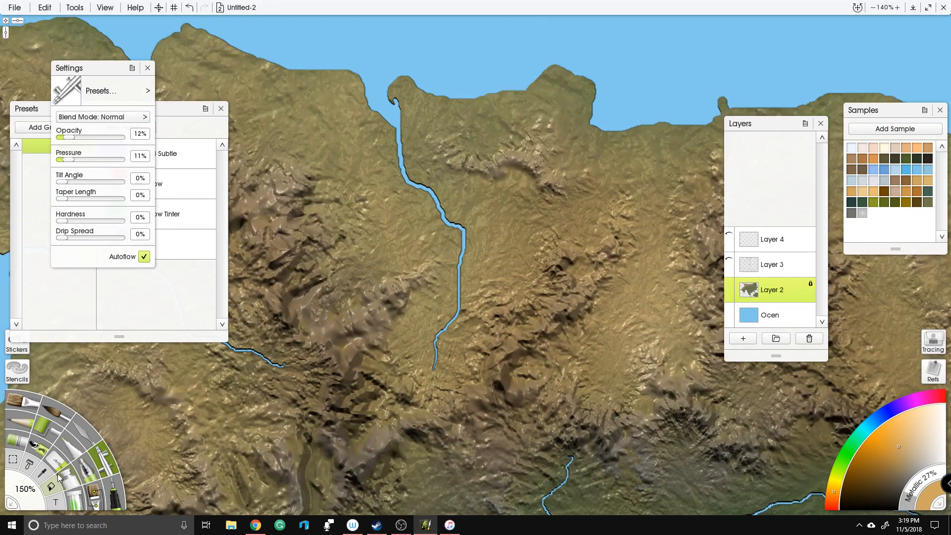
{"action": "left_click", "coordinate": [28, 496]}
{"action": "type", "text": "50"}
{"action": "key", "text": "Return"}
Step: Set the orange-tan paint's metallic value to 43% and raise the airbrush opacity to 43%
{"action": "mouse_move", "coordinate": [903, 485]}
{"action": "left_mouse_down"}
{"action": "mouse_move", "coordinate": [907, 495]}
{"action": "mouse_move", "coordinate": [914, 488]}
{"action": "left_mouse_up"}
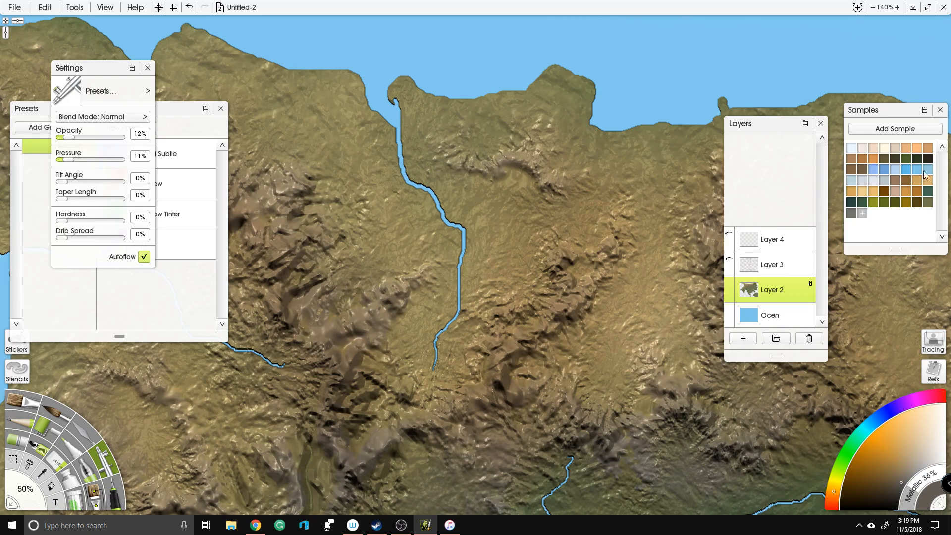
{"action": "left_click", "coordinate": [917, 181]}
{"action": "left_click_drag", "start_coordinate": [916, 497], "coordinate": [920, 493]}
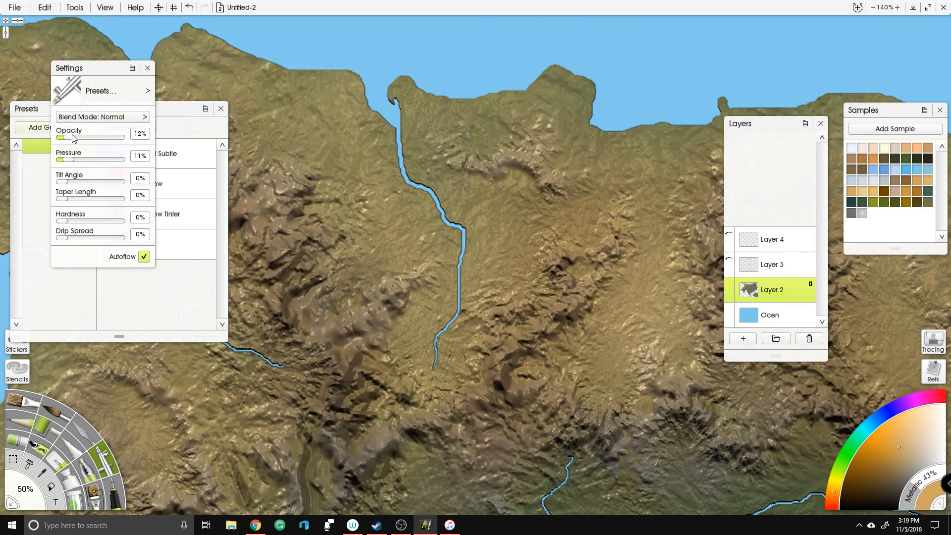
{"action": "left_click_drag", "start_coordinate": [72, 138], "coordinate": [84, 138]}
Step: Airbrush orange-tan over the northern mountain slopes beside the first river and around the central northern ridges
{"action": "mouse_move", "coordinate": [374, 198]}
{"action": "left_mouse_down"}
{"action": "mouse_move", "coordinate": [337, 246]}
{"action": "mouse_move", "coordinate": [341, 271]}
{"action": "mouse_move", "coordinate": [307, 278]}
{"action": "left_mouse_up"}
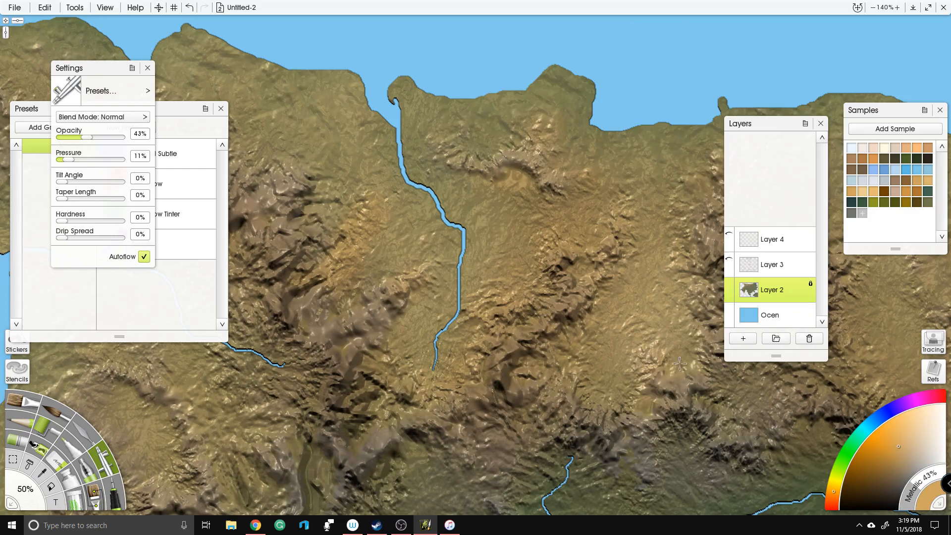
{"action": "left_click_drag", "start_coordinate": [680, 364], "coordinate": [703, 337]}
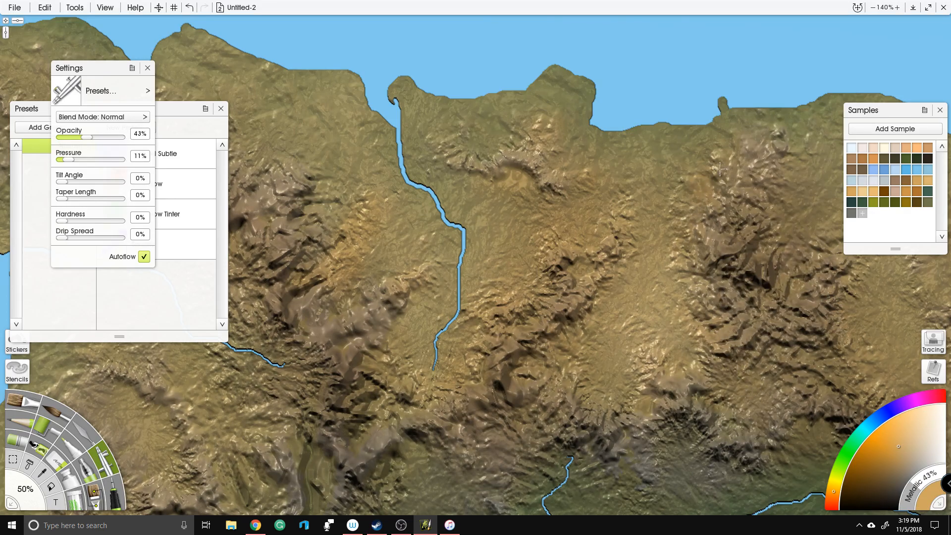
{"action": "left_click_drag", "start_coordinate": [571, 288], "coordinate": [301, 322]}
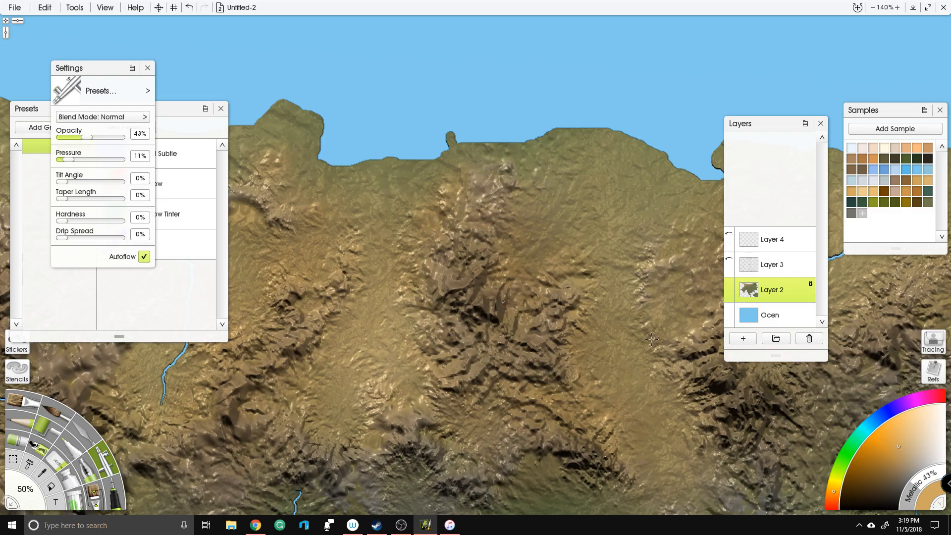
{"action": "left_click_drag", "start_coordinate": [620, 218], "coordinate": [501, 188]}
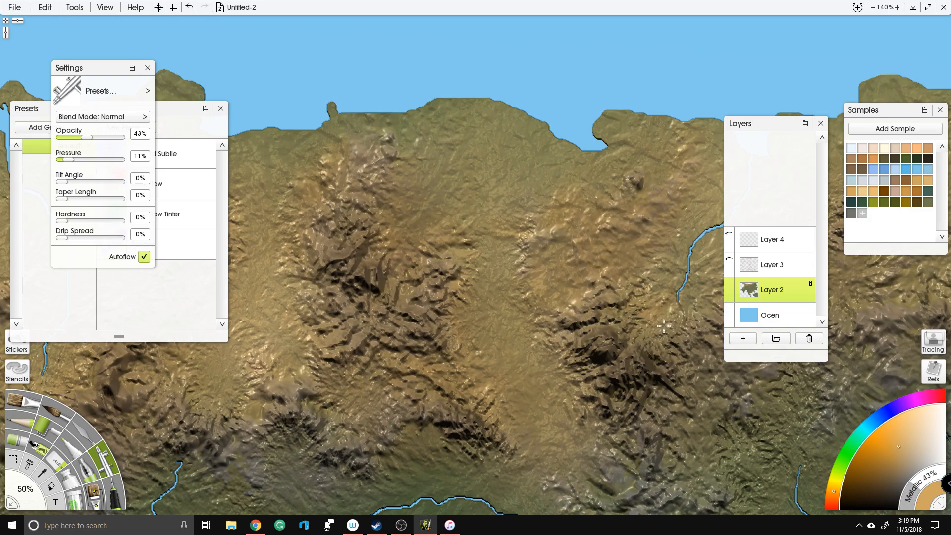
Step: Airbrush orange-tan along the ridges and foothills between the short rivers on the northern coast
{"action": "left_click_drag", "start_coordinate": [667, 298], "coordinate": [488, 285]}
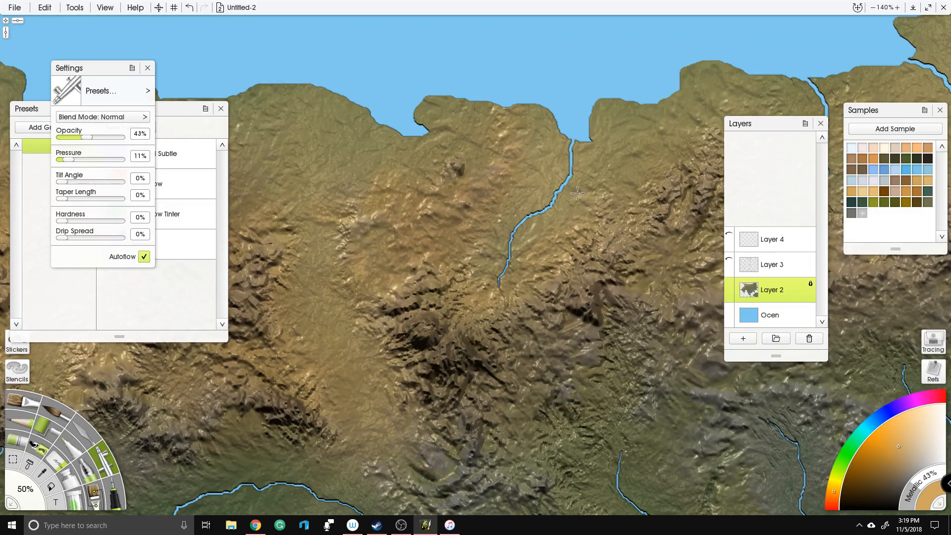
{"action": "mouse_move", "coordinate": [638, 267]}
{"action": "left_mouse_down"}
{"action": "mouse_move", "coordinate": [681, 290]}
{"action": "mouse_move", "coordinate": [720, 202]}
{"action": "left_mouse_up"}
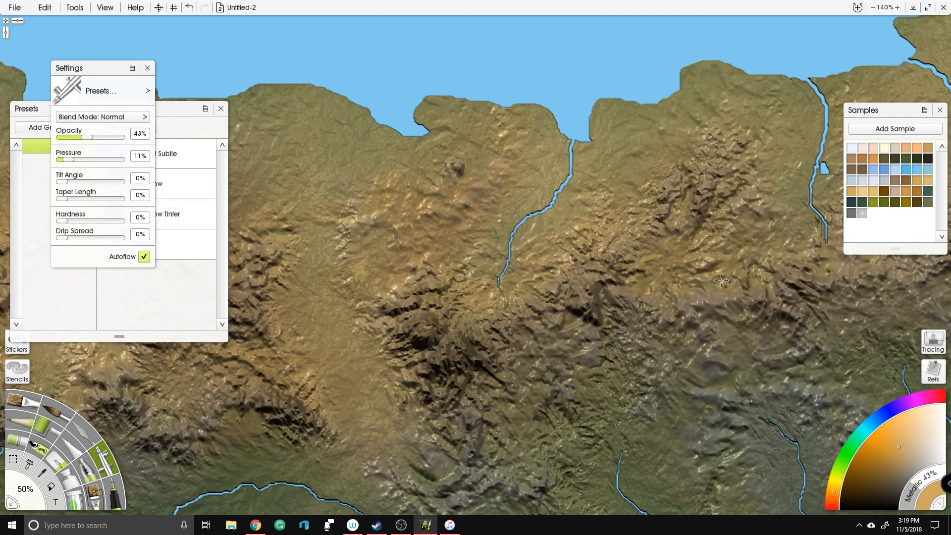
{"action": "left_click_drag", "start_coordinate": [580, 226], "coordinate": [329, 260]}
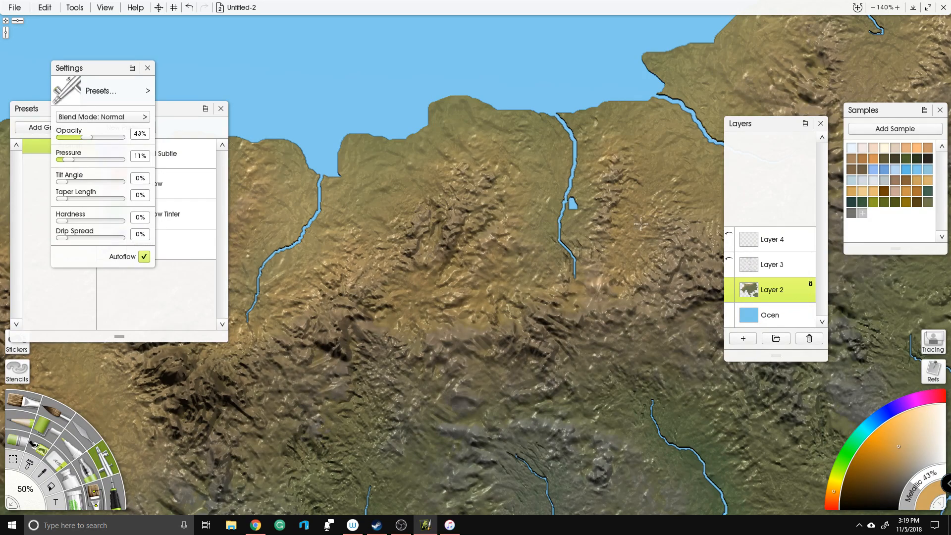
{"action": "left_click_drag", "start_coordinate": [640, 219], "coordinate": [462, 243]}
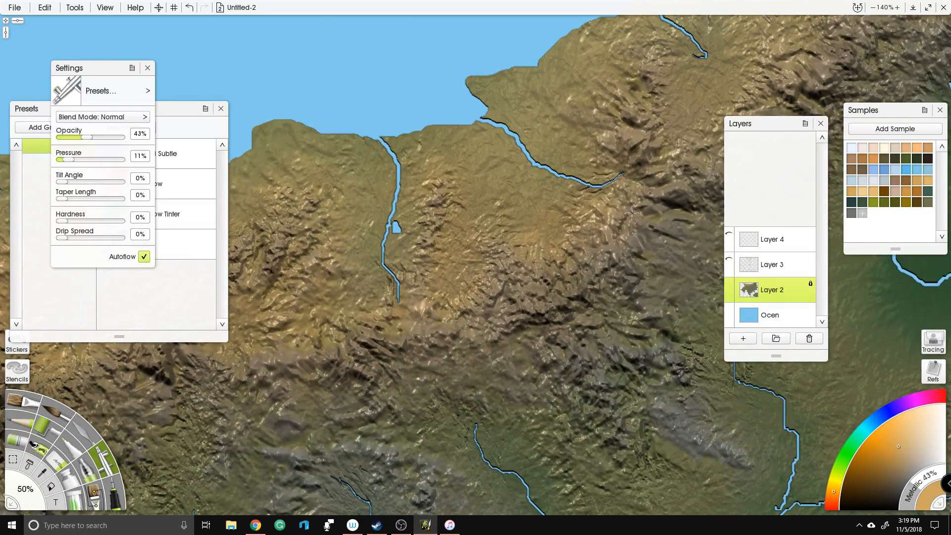
Step: Extend the orange-tan airbrushing over the northeastern mountain slopes up to the map's northern edge
{"action": "left_click_drag", "start_coordinate": [682, 148], "coordinate": [531, 286]}
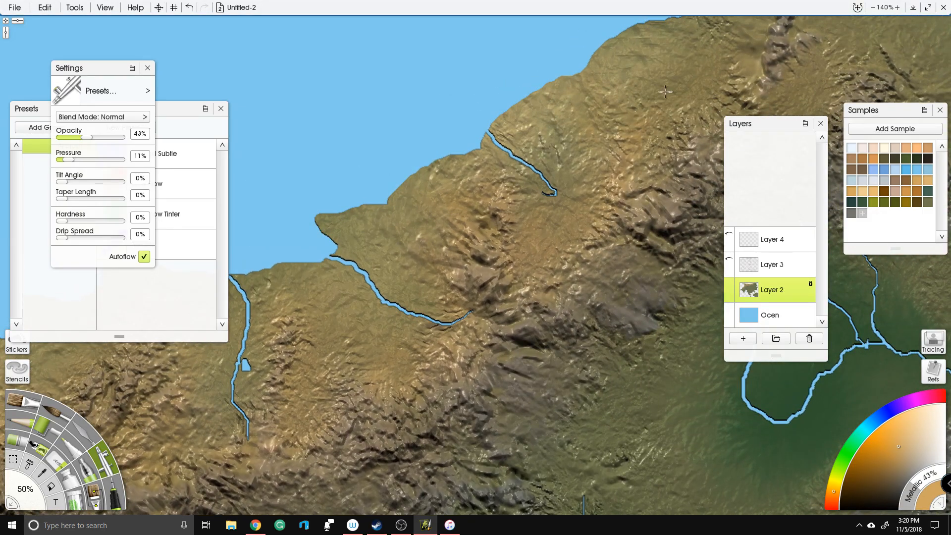
{"action": "left_click_drag", "start_coordinate": [708, 99], "coordinate": [507, 246]}
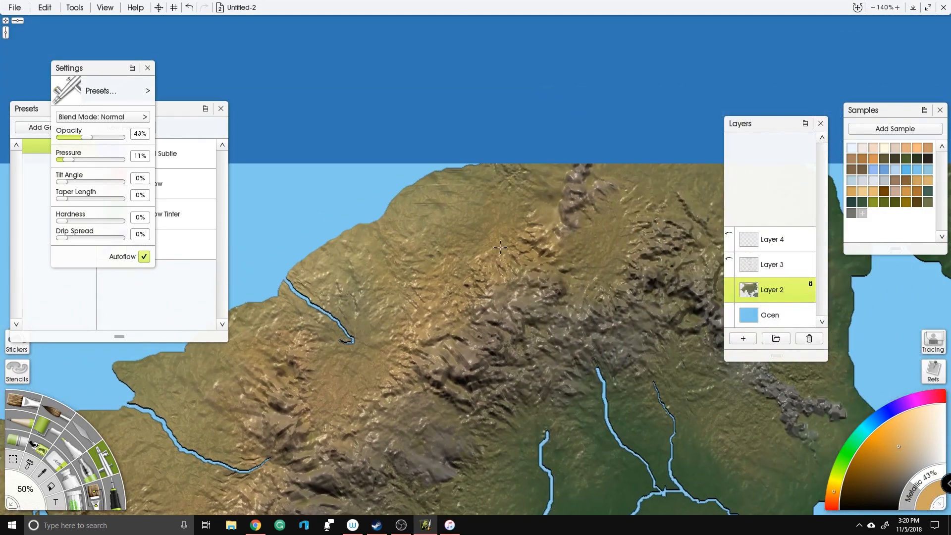
{"action": "mouse_move", "coordinate": [564, 175]}
{"action": "left_mouse_down"}
{"action": "mouse_move", "coordinate": [587, 226]}
{"action": "mouse_move", "coordinate": [590, 297]}
{"action": "mouse_move", "coordinate": [660, 263]}
{"action": "mouse_move", "coordinate": [695, 229]}
{"action": "mouse_move", "coordinate": [655, 173]}
{"action": "mouse_move", "coordinate": [693, 227]}
{"action": "mouse_move", "coordinate": [718, 242]}
{"action": "mouse_move", "coordinate": [757, 224]}
{"action": "mouse_move", "coordinate": [731, 226]}
{"action": "mouse_move", "coordinate": [781, 237]}
{"action": "mouse_move", "coordinate": [813, 266]}
{"action": "left_mouse_up"}
{"action": "left_click_drag", "start_coordinate": [779, 230], "coordinate": [566, 226]}
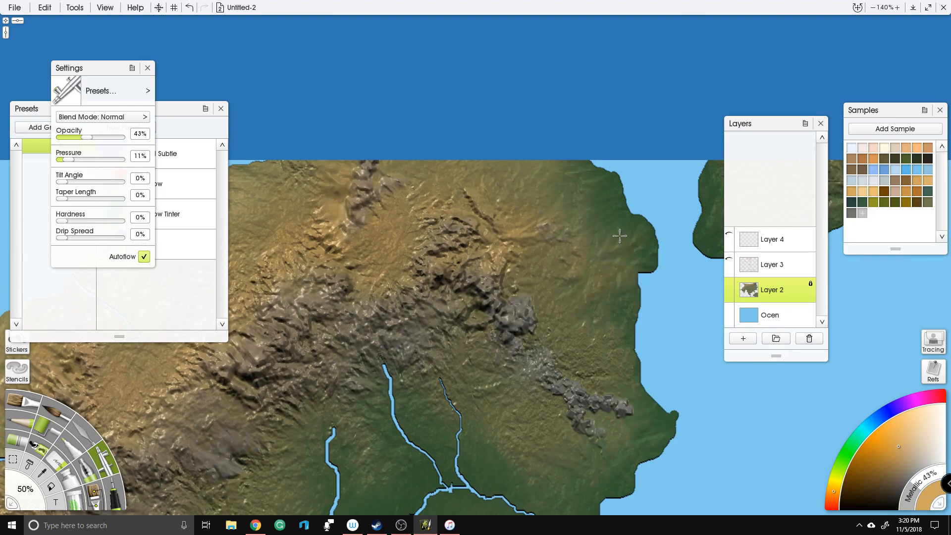
Step: Save the current orange-tan paint as a new colour sample
{"action": "scroll", "coordinate": [484, 258], "scroll_direction": "down", "scroll_amount": 4}
{"action": "left_click_drag", "start_coordinate": [483, 257], "coordinate": [864, 134]}
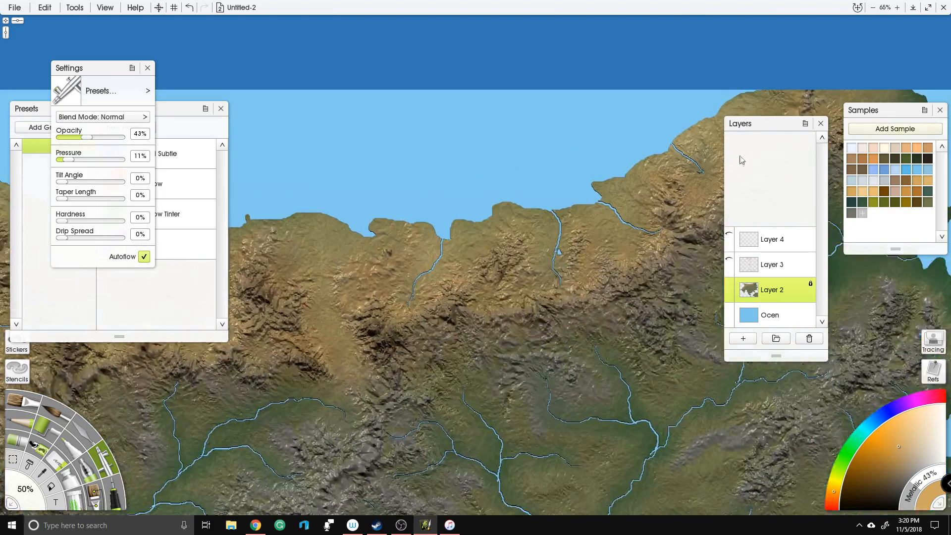
{"action": "left_click_drag", "start_coordinate": [488, 196], "coordinate": [601, 161]}
{"action": "left_click", "coordinate": [923, 129]}
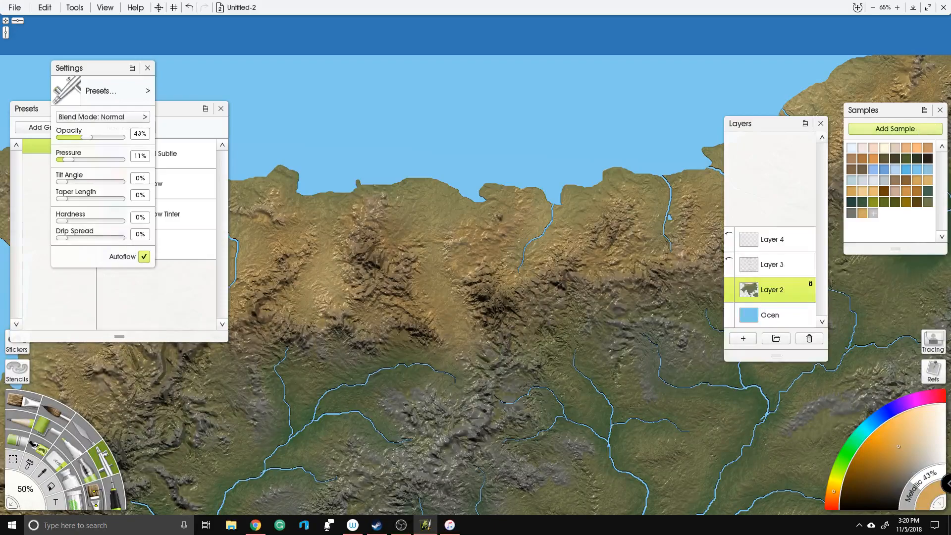
Step: Airbrush orange-tan over the western mountain slopes inland from the coast and its small bay
{"action": "scroll", "coordinate": [494, 170], "scroll_direction": "down", "scroll_amount": 3}
{"action": "scroll", "coordinate": [493, 170], "scroll_direction": "up", "scroll_amount": 5}
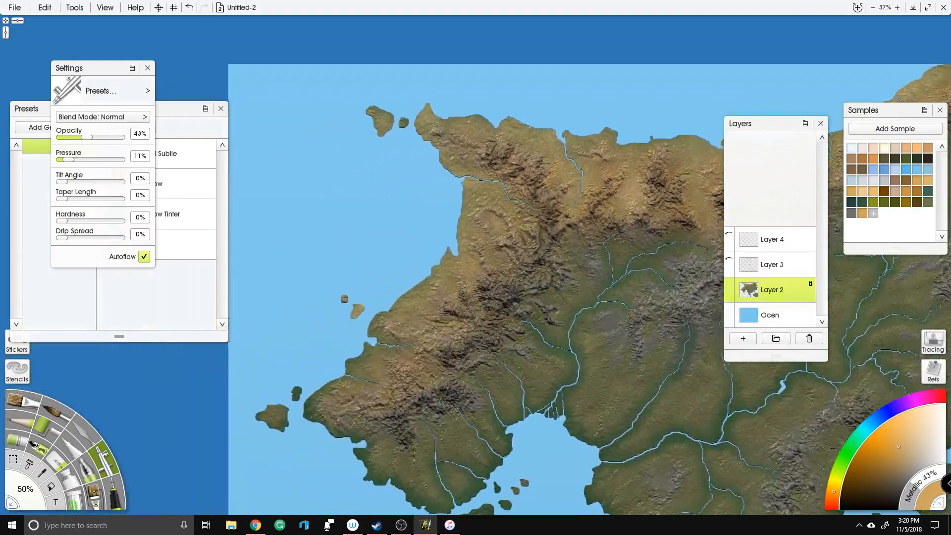
{"action": "scroll", "coordinate": [610, 217], "scroll_direction": "up", "scroll_amount": 4}
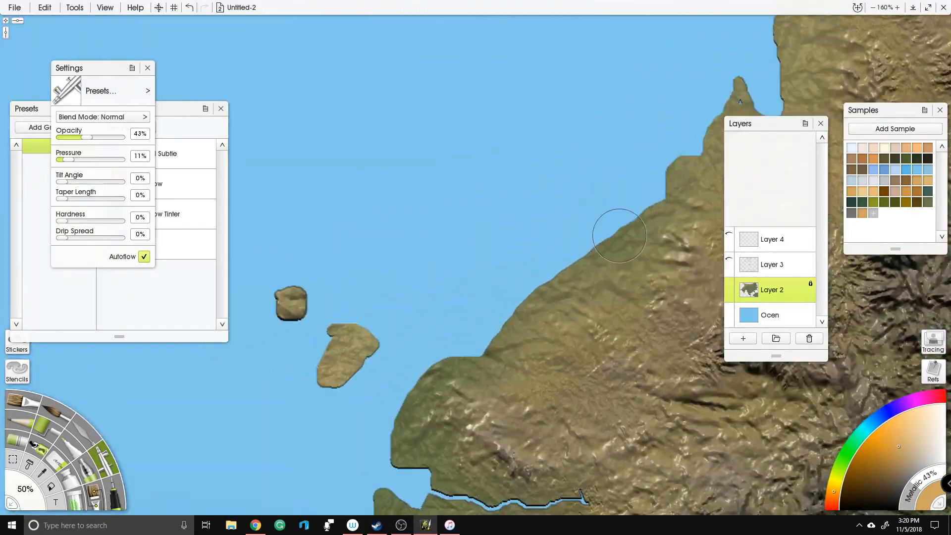
{"action": "mouse_move", "coordinate": [403, 187]}
{"action": "left_mouse_down"}
{"action": "mouse_move", "coordinate": [426, 202]}
{"action": "mouse_move", "coordinate": [433, 149]}
{"action": "mouse_move", "coordinate": [450, 161]}
{"action": "left_mouse_up"}
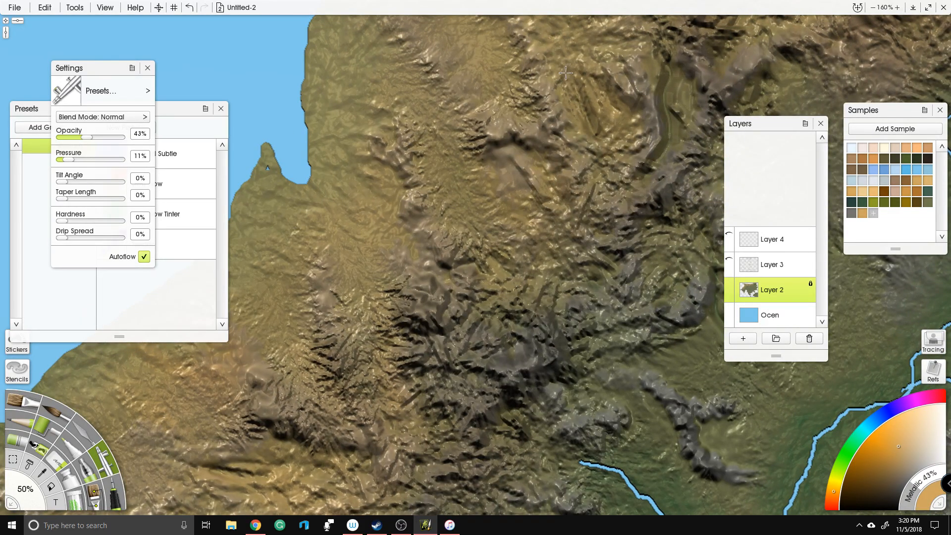
Step: Roughen the smooth patches in the western mountains with the Harsh Chaos palette knife and switch back to the airbrush
{"action": "left_click", "coordinate": [77, 427]}
{"action": "left_click_drag", "start_coordinate": [641, 149], "coordinate": [637, 135]}
{"action": "mouse_move", "coordinate": [551, 107]}
{"action": "left_mouse_down"}
{"action": "mouse_move", "coordinate": [522, 78]}
{"action": "mouse_move", "coordinate": [602, 143]}
{"action": "mouse_move", "coordinate": [488, 67]}
{"action": "left_mouse_up"}
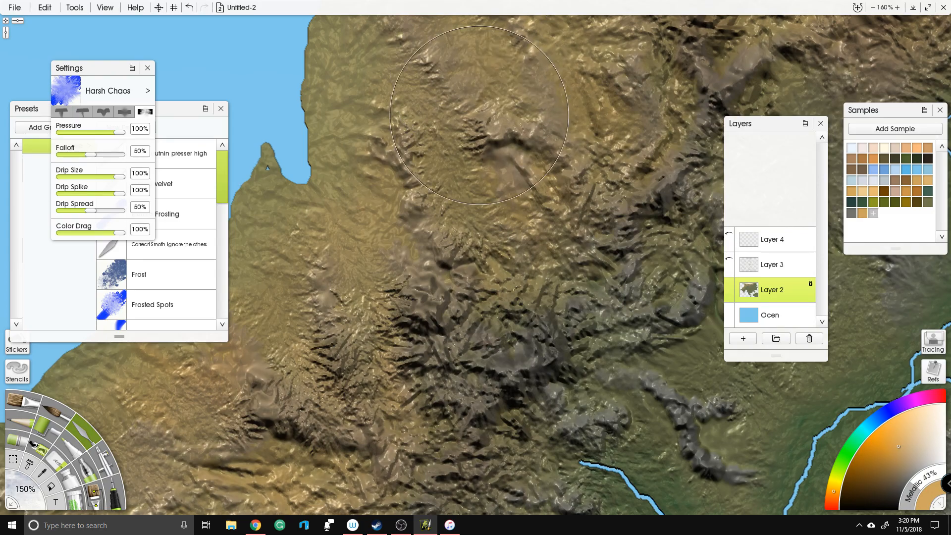
{"action": "left_click", "coordinate": [104, 460]}
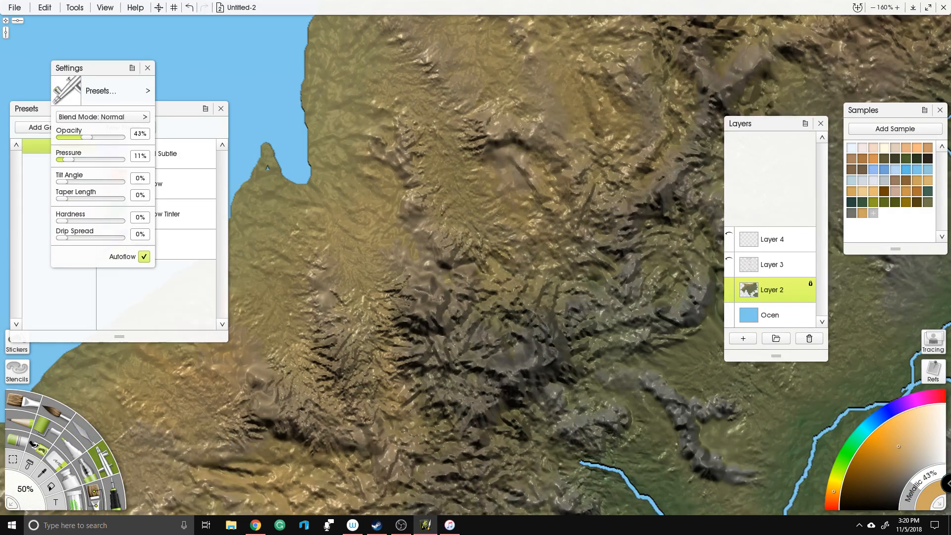
Step: Examine the orange-tan coverage across the northern and western mountains at several magnifications
{"action": "left_click_drag", "start_coordinate": [493, 173], "coordinate": [431, 367]}
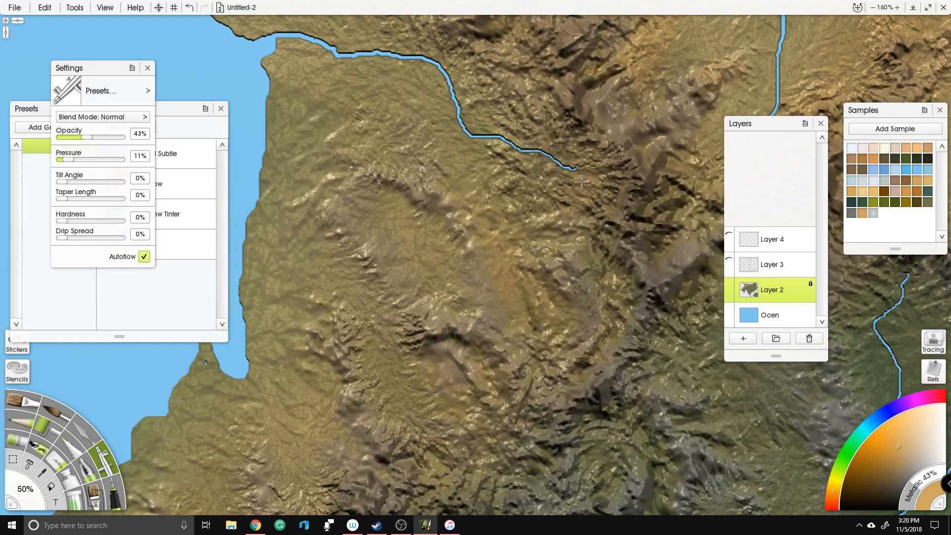
{"action": "scroll", "coordinate": [595, 198], "scroll_direction": "down", "scroll_amount": 5}
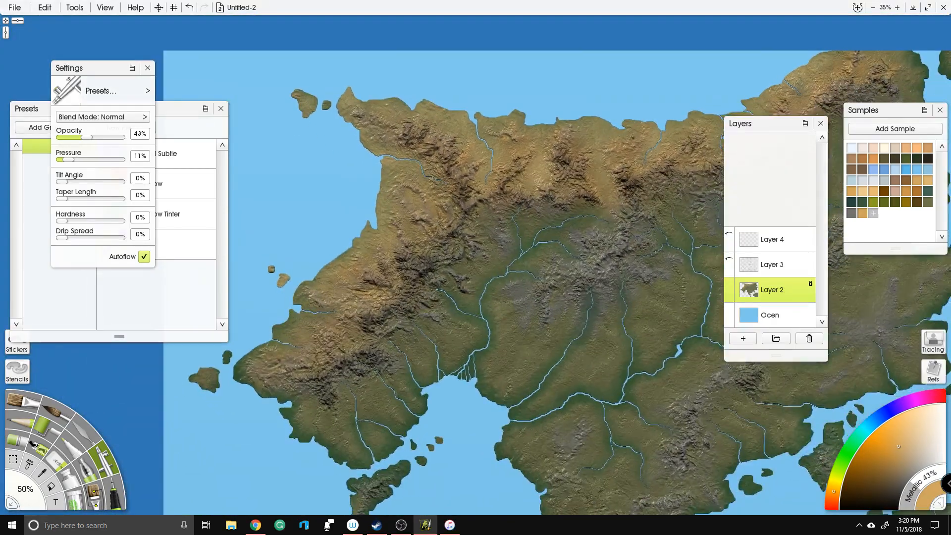
{"action": "scroll", "coordinate": [550, 197], "scroll_direction": "down", "scroll_amount": 2}
{"action": "scroll", "coordinate": [549, 196], "scroll_direction": "up", "scroll_amount": 4}
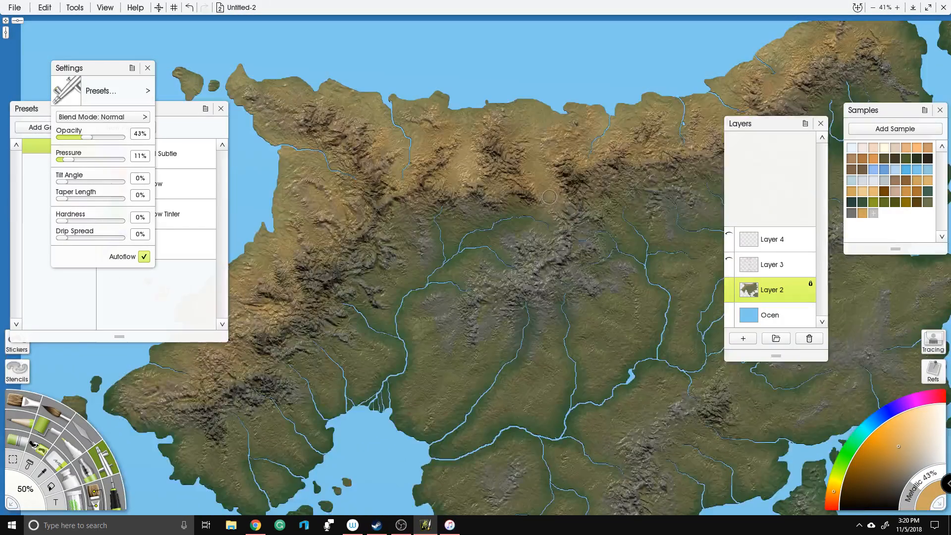
{"action": "scroll", "coordinate": [549, 197], "scroll_direction": "up", "scroll_amount": 2}
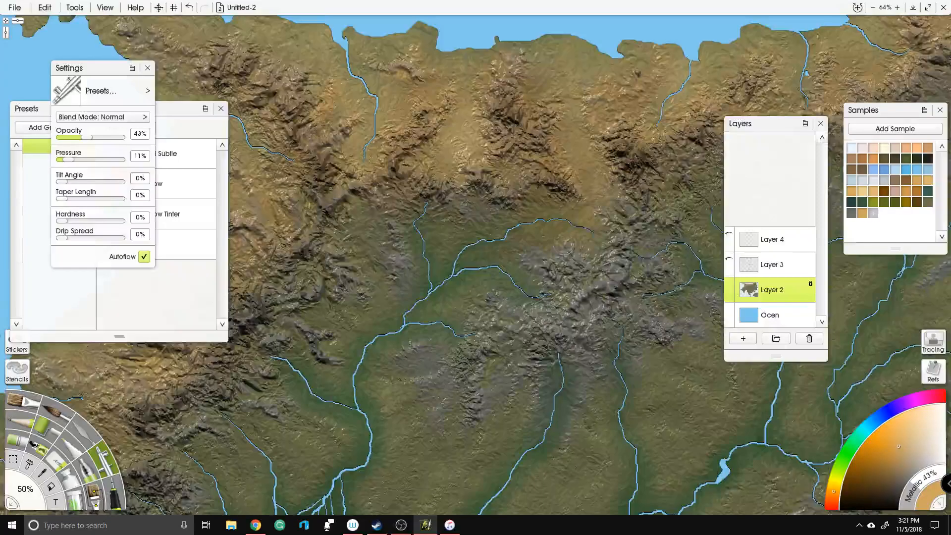
{"action": "scroll", "coordinate": [557, 255], "scroll_direction": "down", "scroll_amount": 5}
{"action": "scroll", "coordinate": [593, 356], "scroll_direction": "up", "scroll_amount": 5}
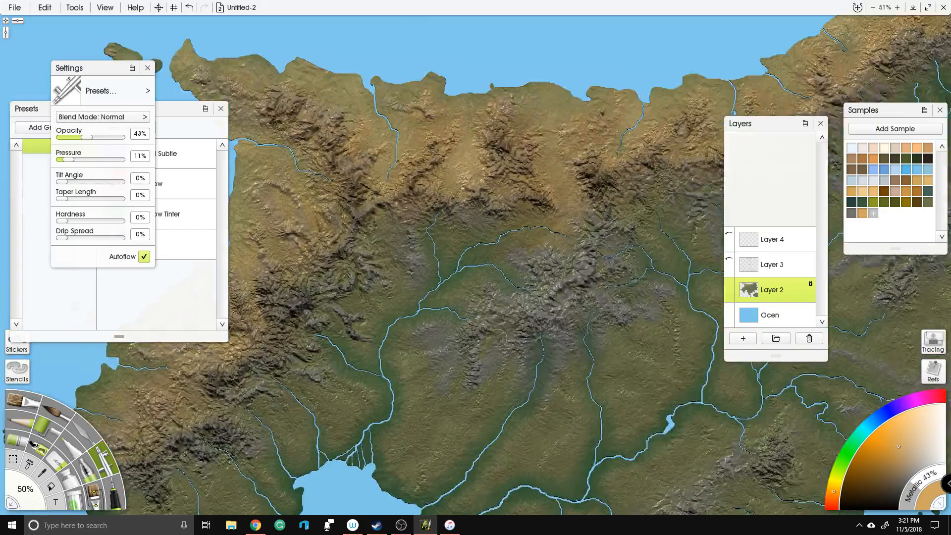
Step: Airbrush patches of orange-tan on the southwestern peninsula's lowlands, between the west coast and the river below the mountains
{"action": "scroll", "coordinate": [495, 258], "scroll_direction": "up", "scroll_amount": 3}
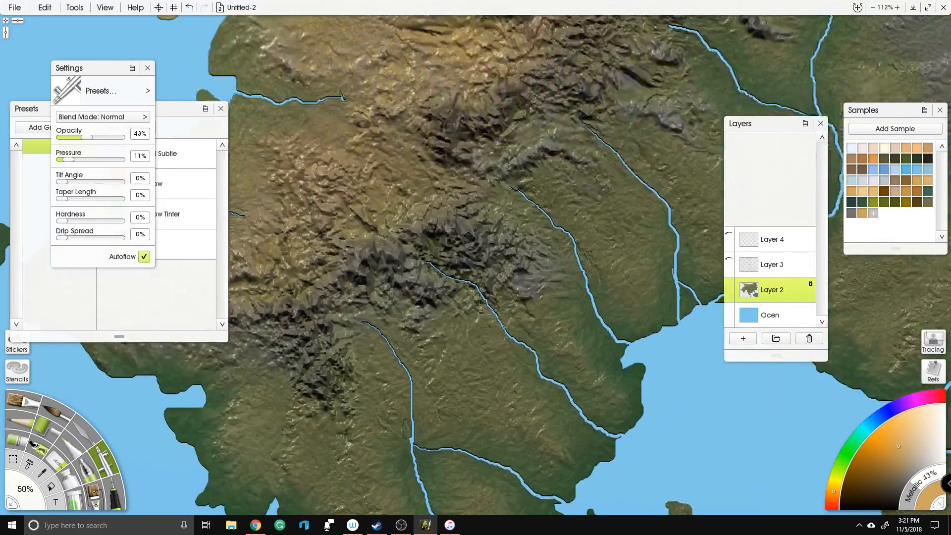
{"action": "left_click_drag", "start_coordinate": [399, 398], "coordinate": [629, 224]}
{"action": "scroll", "coordinate": [628, 224], "scroll_direction": "up", "scroll_amount": 3}
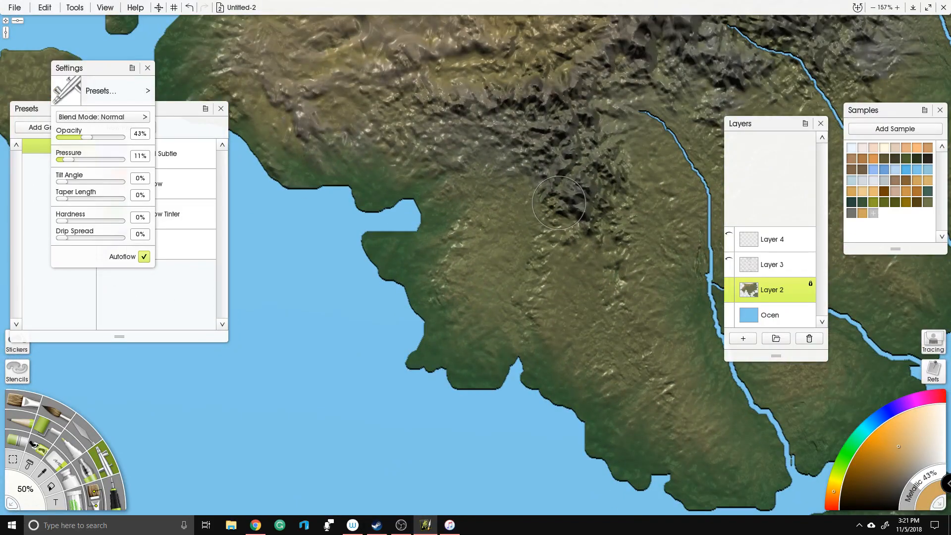
{"action": "mouse_move", "coordinate": [464, 272]}
{"action": "left_mouse_down"}
{"action": "mouse_move", "coordinate": [456, 293]}
{"action": "mouse_move", "coordinate": [483, 233]}
{"action": "left_mouse_up"}
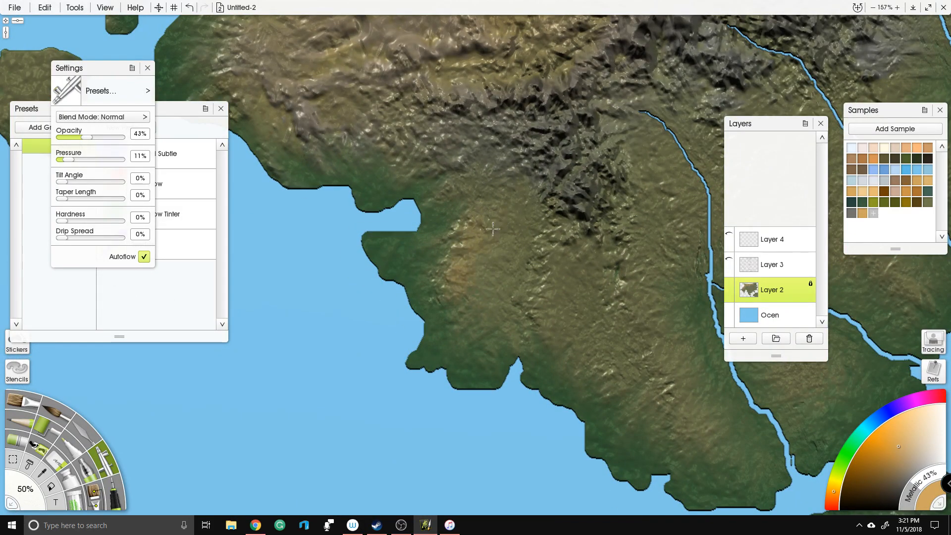
{"action": "mouse_move", "coordinate": [481, 338]}
{"action": "left_mouse_down"}
{"action": "mouse_move", "coordinate": [513, 281]}
{"action": "mouse_move", "coordinate": [599, 259]}
{"action": "mouse_move", "coordinate": [562, 331]}
{"action": "mouse_move", "coordinate": [580, 336]}
{"action": "left_mouse_up"}
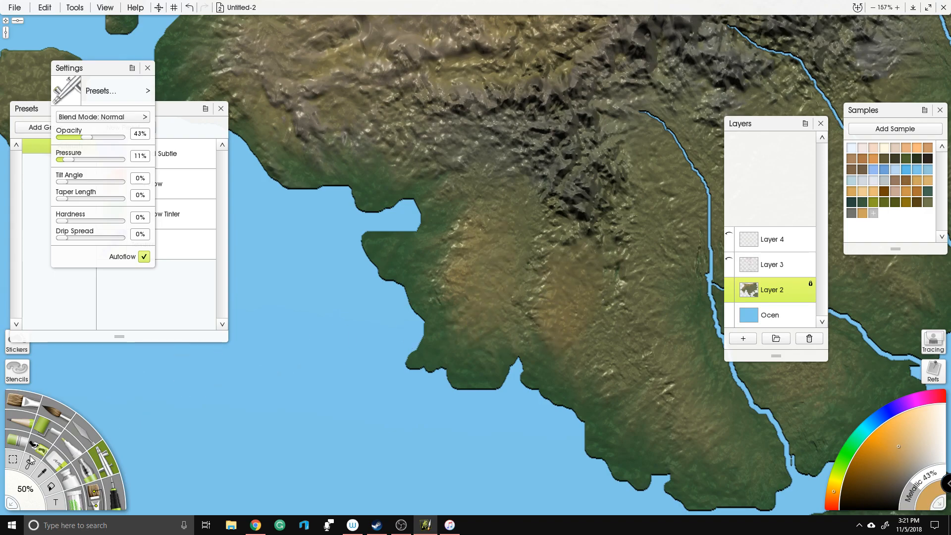
Step: Set the airbrush size to 100% and extend the orange-tan over the rest of the southwestern peninsula
{"action": "left_click_drag", "start_coordinate": [22, 488], "coordinate": [16, 494]}
{"action": "left_click", "coordinate": [28, 497]}
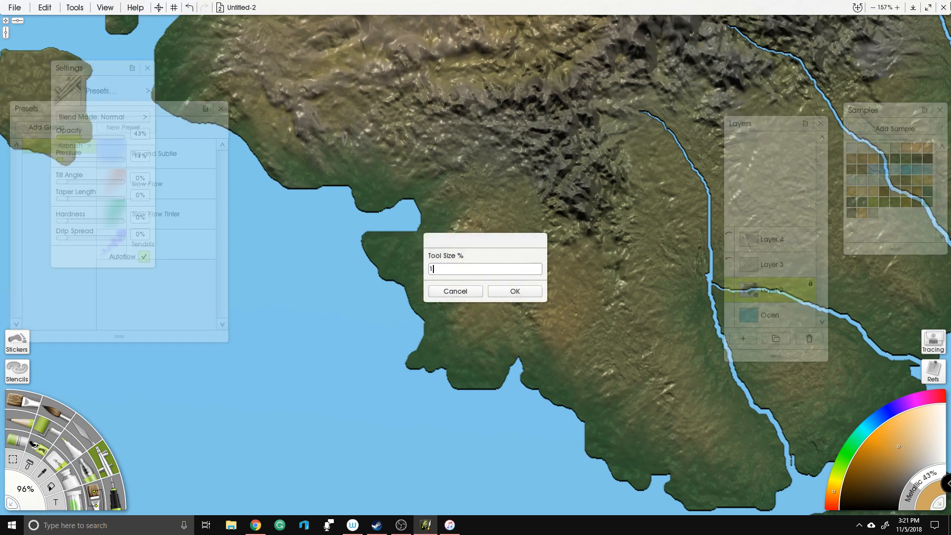
{"action": "type", "text": "100"}
{"action": "key", "text": "Return"}
{"action": "scroll", "coordinate": [804, 63], "scroll_direction": "down", "scroll_amount": 5}
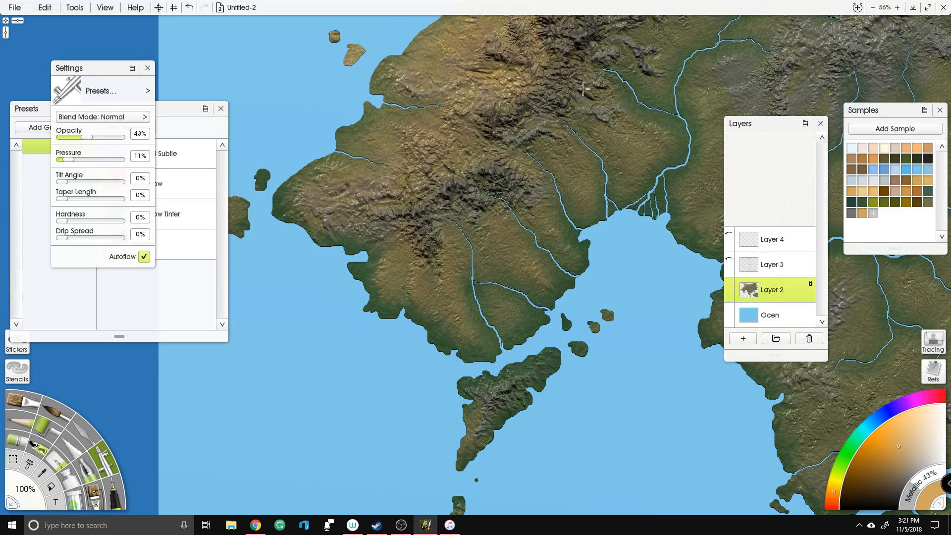
Step: Airbrush orange-tan over the central plains between the long rivers south of the grey mountains
{"action": "left_click_drag", "start_coordinate": [653, 79], "coordinate": [461, 258]}
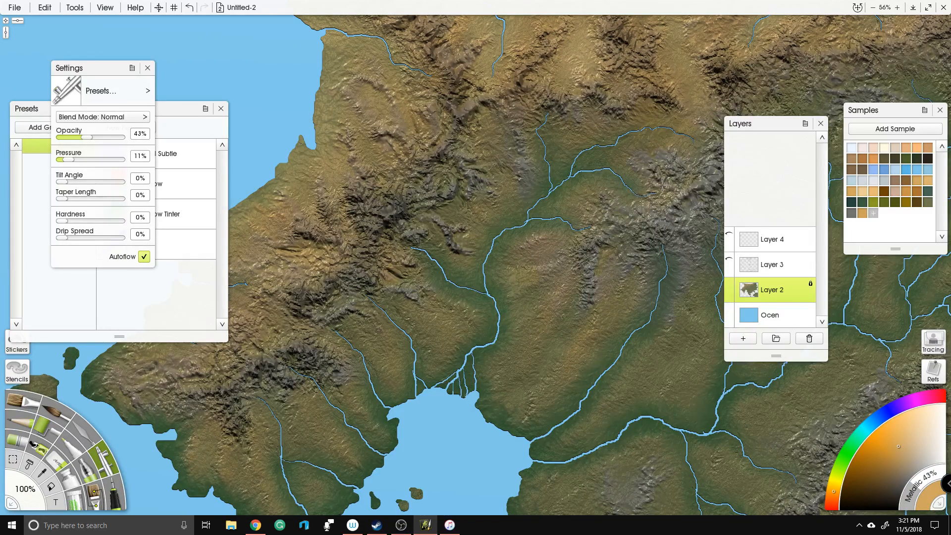
{"action": "left_click_drag", "start_coordinate": [506, 328], "coordinate": [297, 256]}
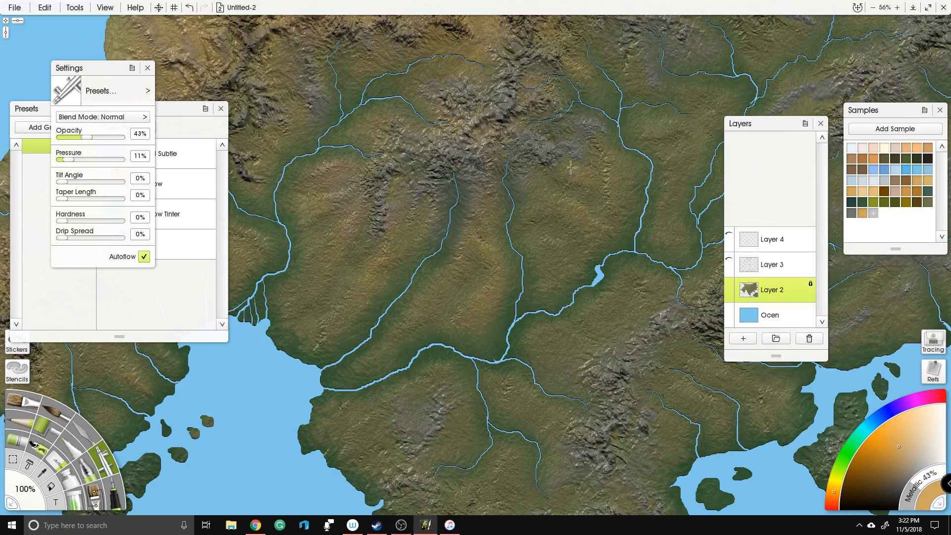
{"action": "left_click_drag", "start_coordinate": [619, 124], "coordinate": [519, 215]}
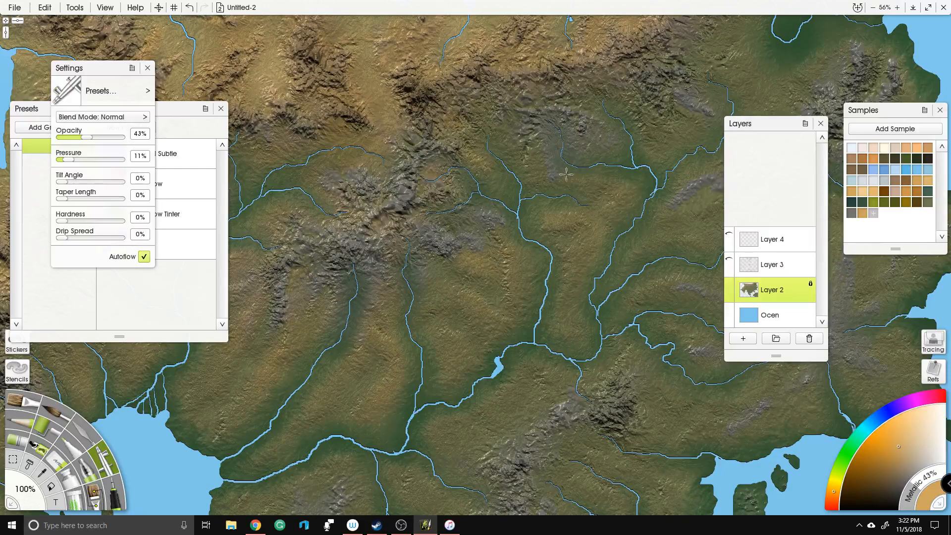
Step: Airbrush orange-tan over the northeastern and eastern lowlands, around the grey mountains and between the river branches
{"action": "scroll", "coordinate": [524, 147], "scroll_direction": "down", "scroll_amount": 3}
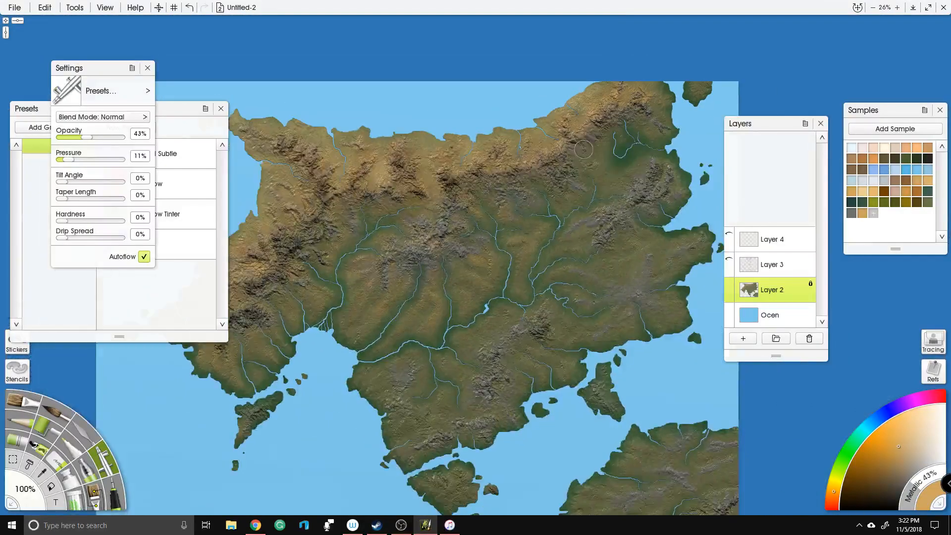
{"action": "scroll", "coordinate": [624, 97], "scroll_direction": "up", "scroll_amount": 2}
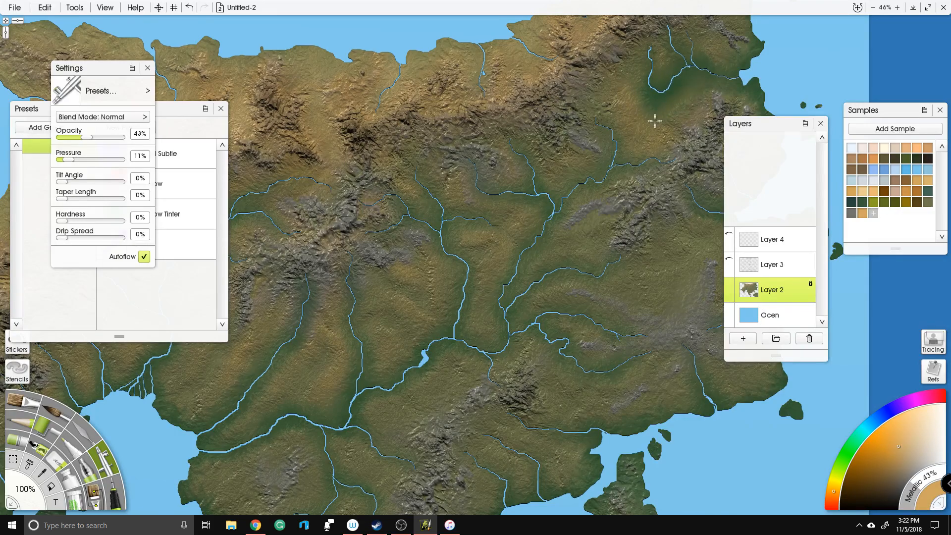
{"action": "left_click_drag", "start_coordinate": [407, 311], "coordinate": [429, 199]}
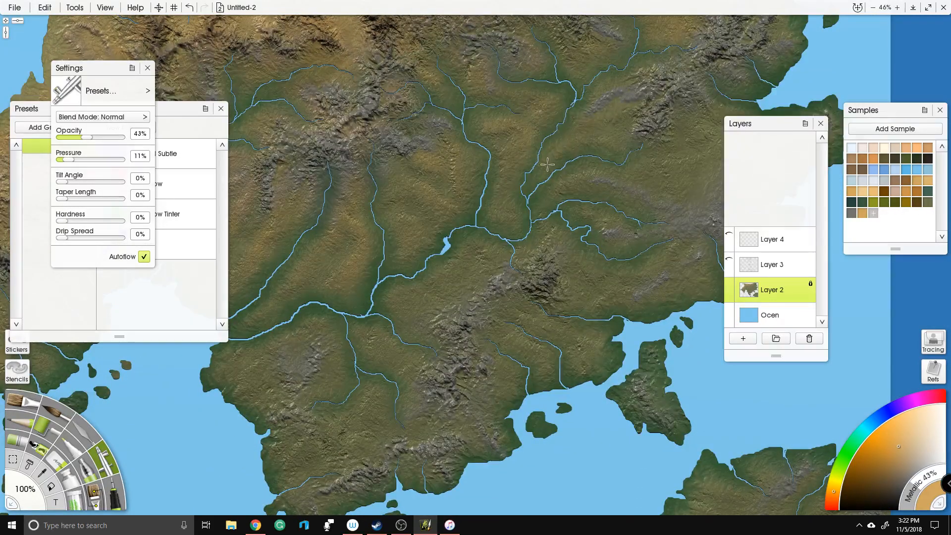
{"action": "left_click_drag", "start_coordinate": [575, 181], "coordinate": [381, 241]}
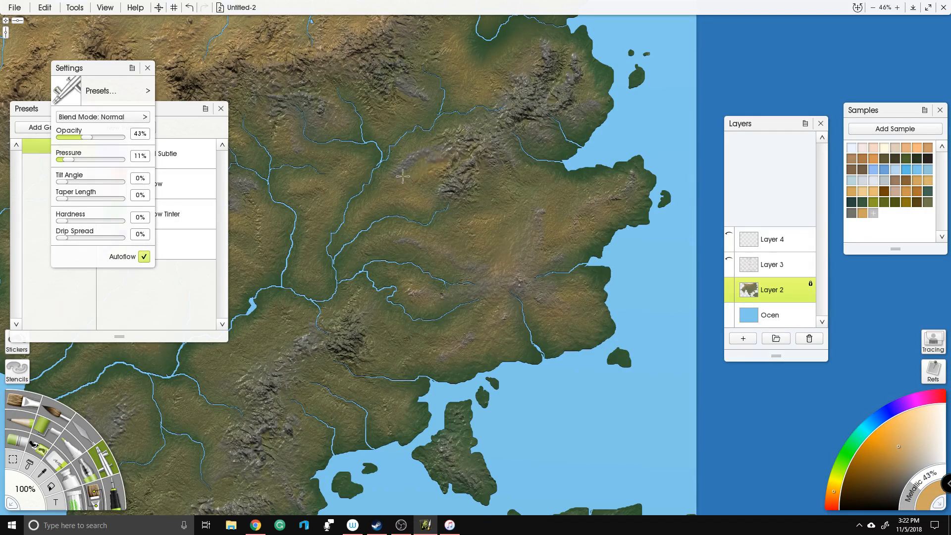
Step: Airbrush orange-tan over the southern peninsula around its central ridge and along the southern foothills
{"action": "scroll", "coordinate": [555, 144], "scroll_direction": "down", "scroll_amount": 5}
{"action": "left_click_drag", "start_coordinate": [518, 338], "coordinate": [603, 294]}
{"action": "scroll", "coordinate": [511, 242], "scroll_direction": "up", "scroll_amount": 6}
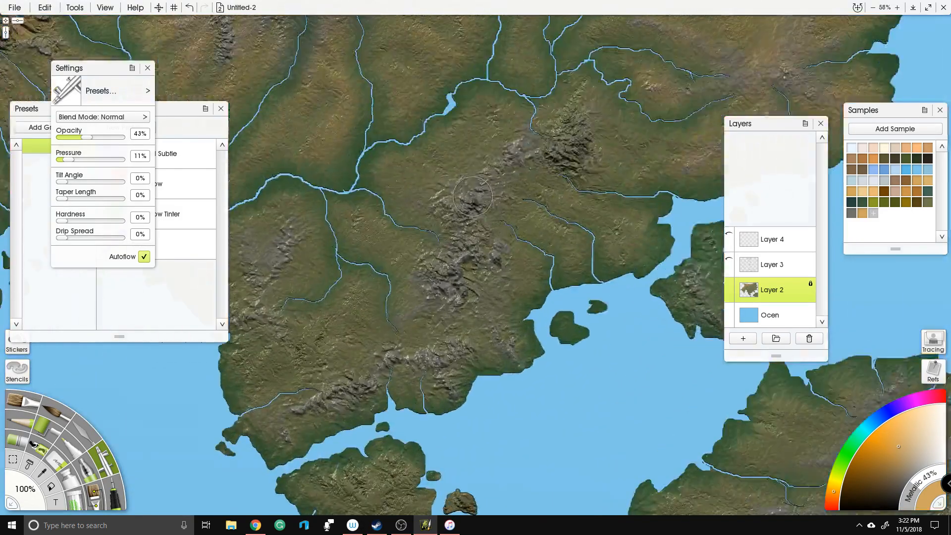
{"action": "left_click_drag", "start_coordinate": [472, 197], "coordinate": [545, 197]}
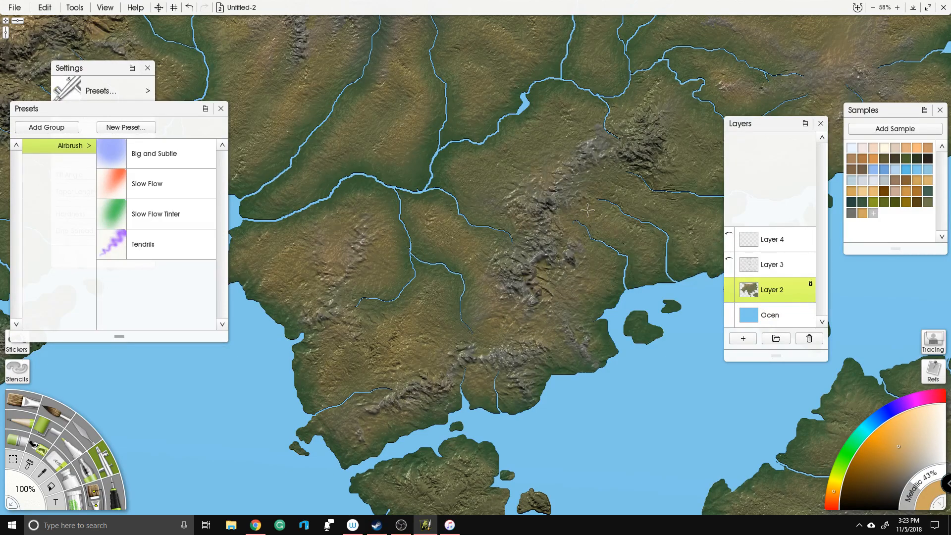
Step: Airbrush orange-tan over the land beside the southeastern coastal rivers and over the island off that coast
{"action": "left_click_drag", "start_coordinate": [686, 224], "coordinate": [703, 260]}
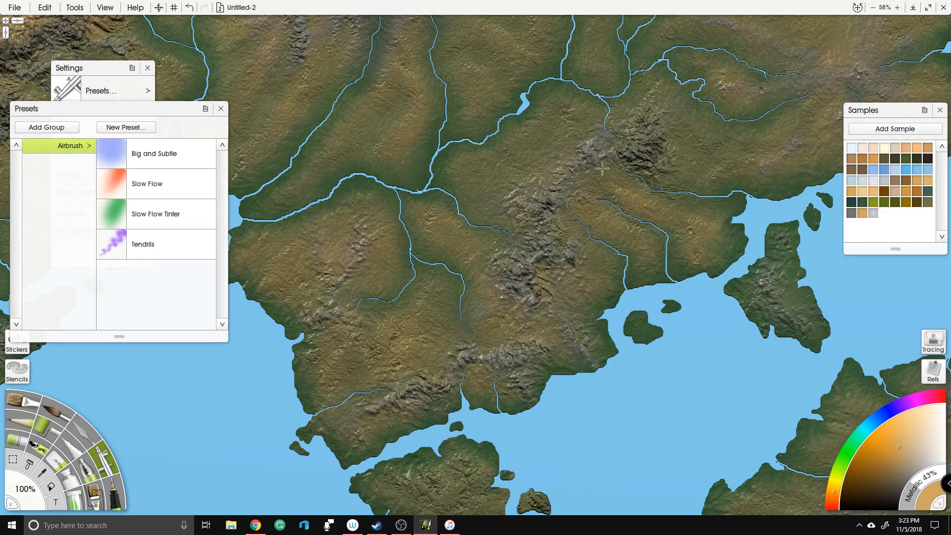
{"action": "left_click_drag", "start_coordinate": [710, 128], "coordinate": [472, 206]}
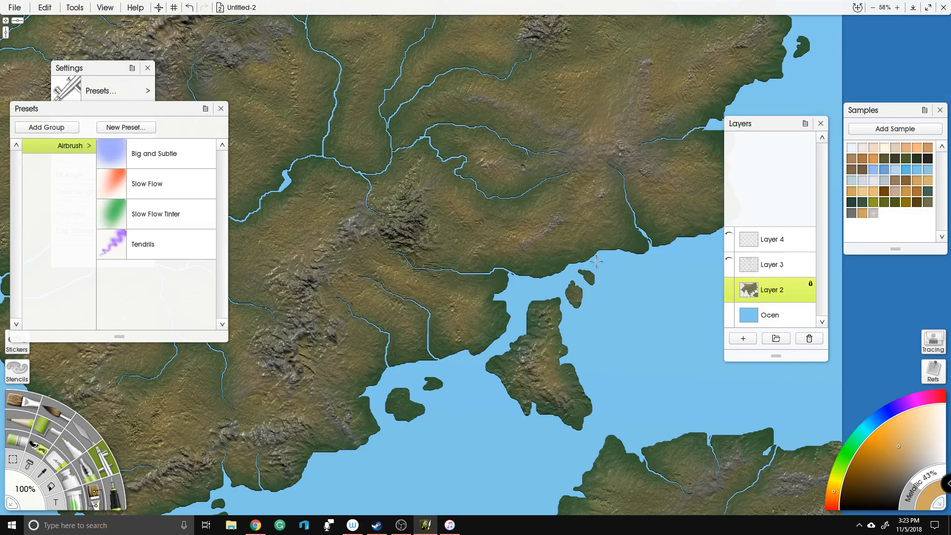
{"action": "left_click_drag", "start_coordinate": [590, 292], "coordinate": [534, 277]}
Step: Airbrush orange-tan over the separate southeastern landmass, between its rivers and around its mountains
{"action": "left_click_drag", "start_coordinate": [679, 354], "coordinate": [582, 211]}
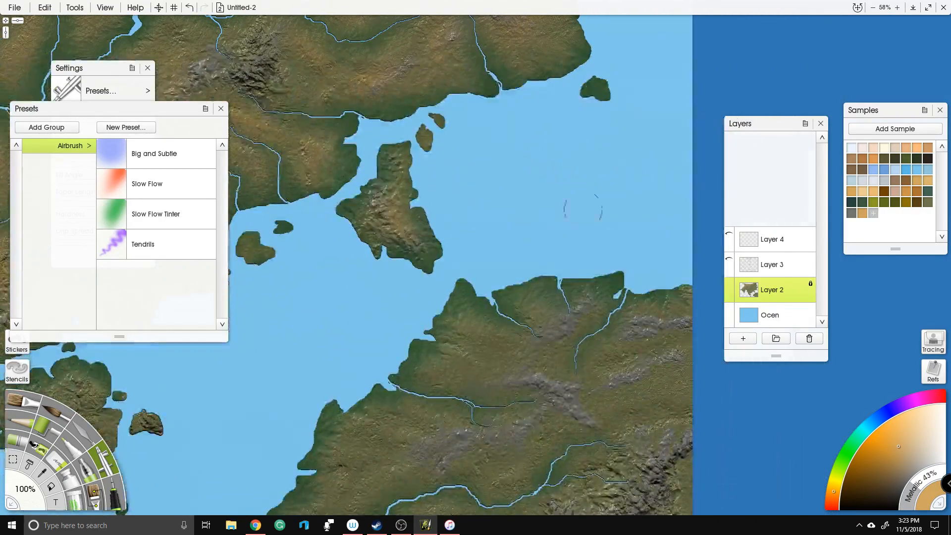
{"action": "left_click_drag", "start_coordinate": [547, 291], "coordinate": [551, 322]}
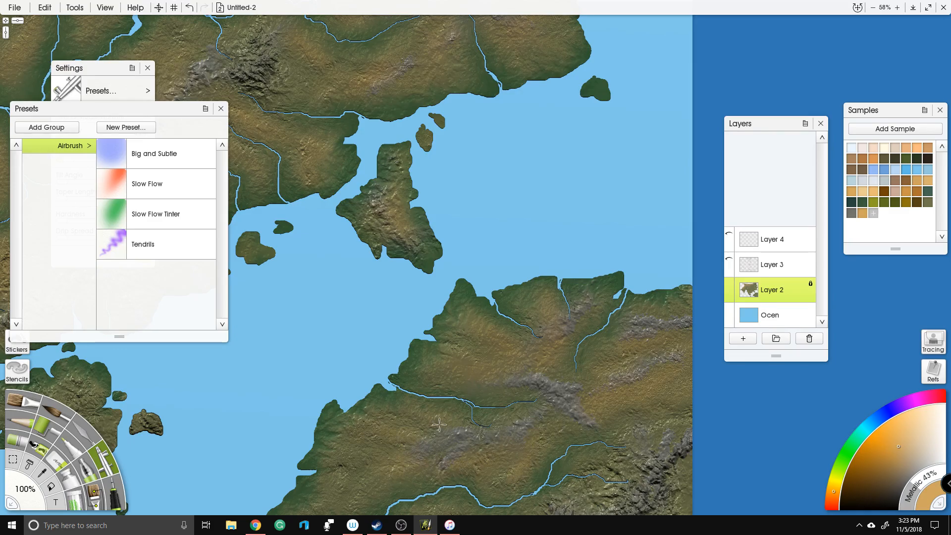
{"action": "left_click_drag", "start_coordinate": [335, 428], "coordinate": [434, 261]}
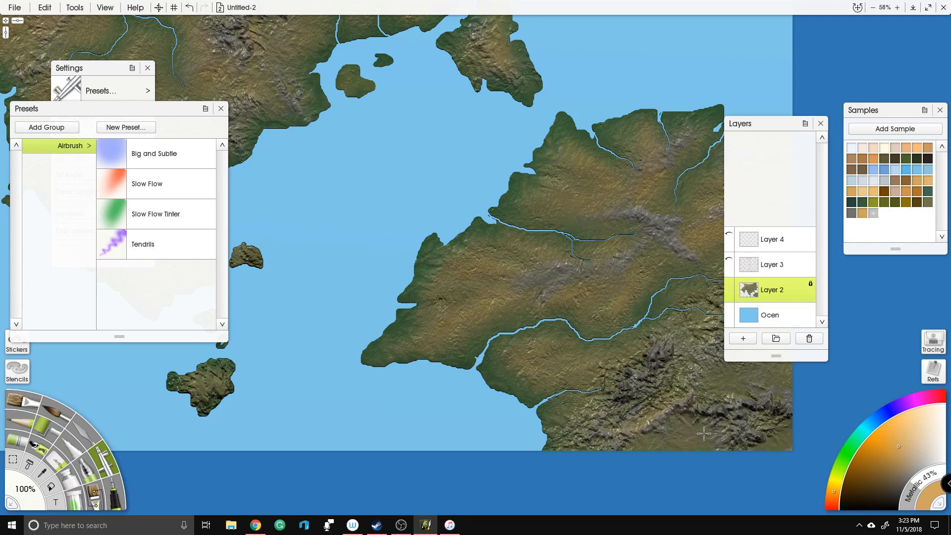
{"action": "mouse_move", "coordinate": [721, 382]}
{"action": "left_mouse_down"}
{"action": "mouse_move", "coordinate": [731, 356]}
{"action": "mouse_move", "coordinate": [676, 354]}
{"action": "left_mouse_up"}
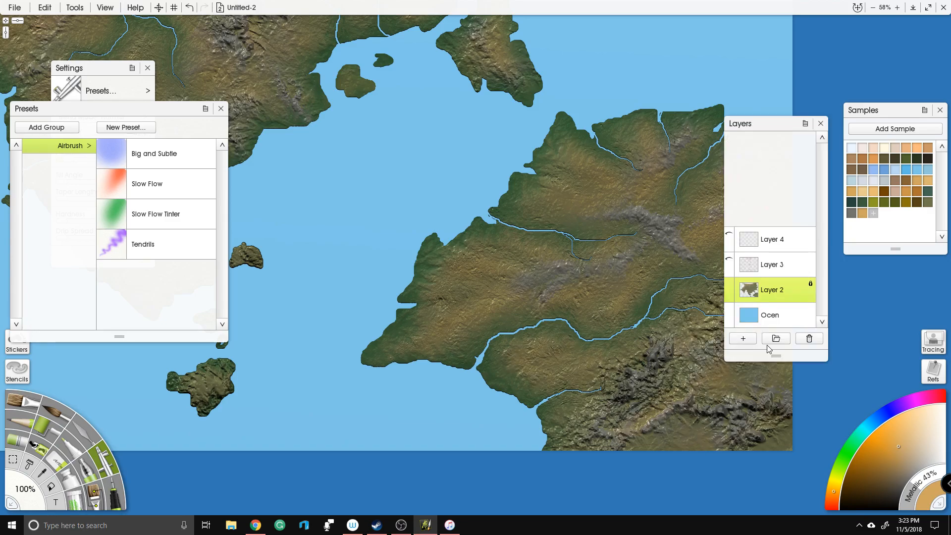
Step: Choose the pale cream swatch from the colour samples as the airbrush paint
{"action": "scroll", "coordinate": [494, 186], "scroll_direction": "down", "scroll_amount": 4}
{"action": "left_click_drag", "start_coordinate": [427, 168], "coordinate": [538, 361]}
{"action": "scroll", "coordinate": [506, 211], "scroll_direction": "up", "scroll_amount": 1}
{"action": "scroll", "coordinate": [506, 210], "scroll_direction": "up", "scroll_amount": 1}
{"action": "left_click_drag", "start_coordinate": [501, 235], "coordinate": [516, 193]}
{"action": "left_click", "coordinate": [873, 203]}
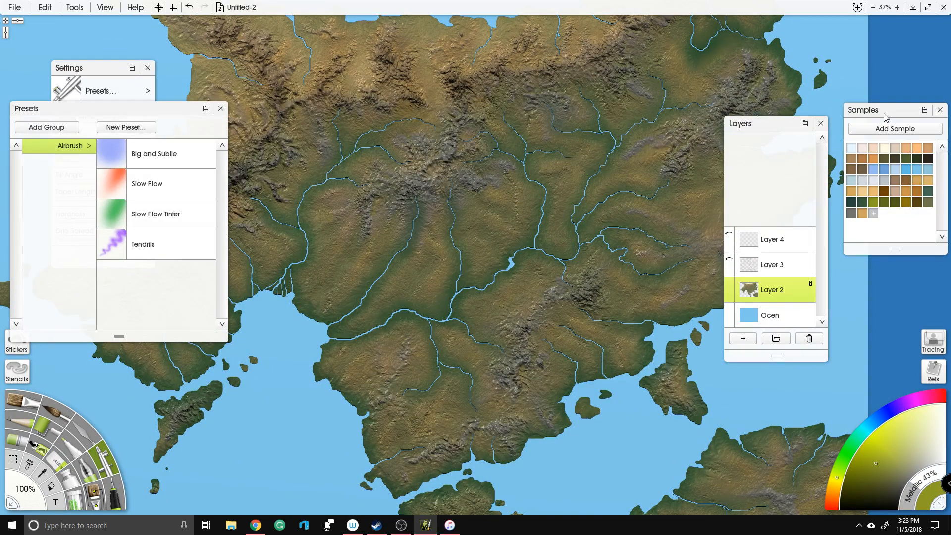
{"action": "left_click", "coordinate": [883, 148]}
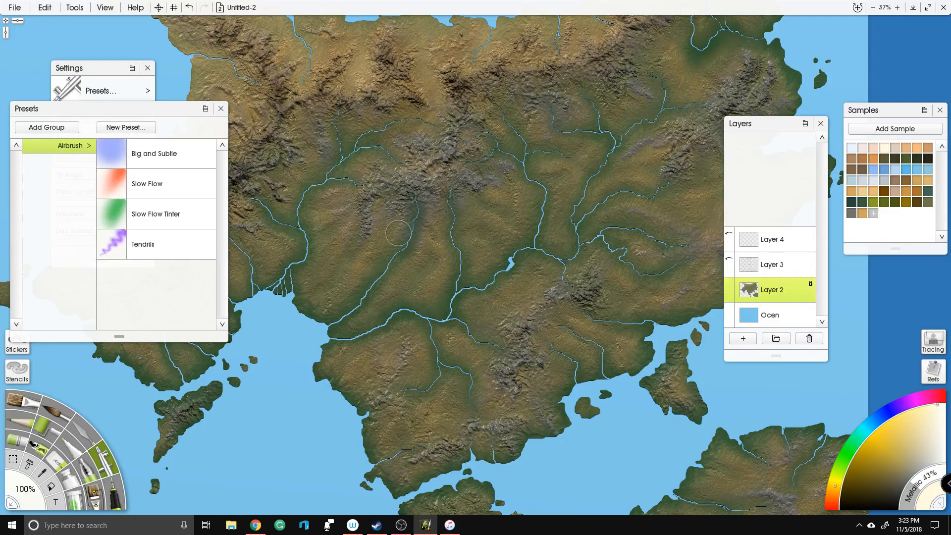
Step: Set the airbrush opacity to 30% and the cream paint's metallic level to 49%
{"action": "scroll", "coordinate": [398, 233], "scroll_direction": "up", "scroll_amount": 1}
{"action": "left_click_drag", "start_coordinate": [445, 199], "coordinate": [648, 207]}
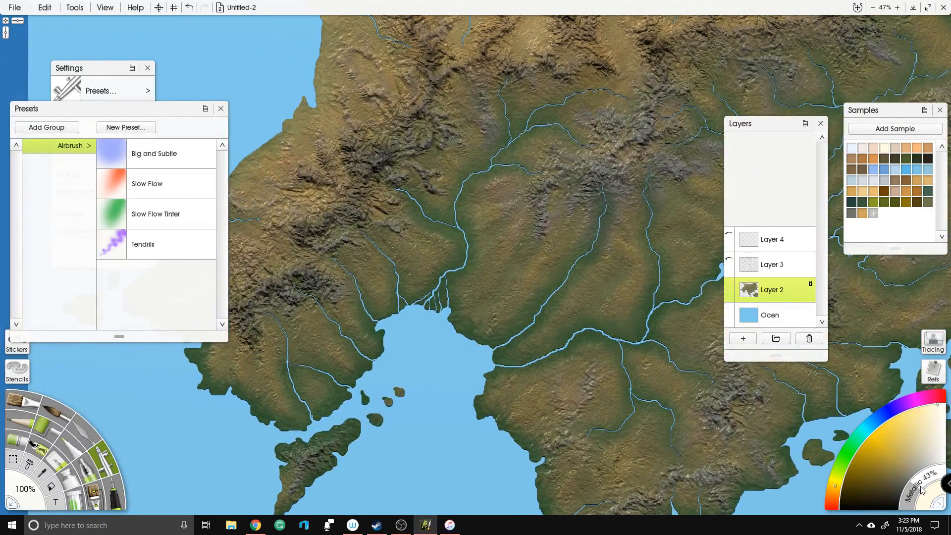
{"action": "left_click", "coordinate": [105, 70]}
{"action": "left_click_drag", "start_coordinate": [90, 136], "coordinate": [82, 137]}
{"action": "scroll", "coordinate": [480, 184], "scroll_direction": "up", "scroll_amount": 3}
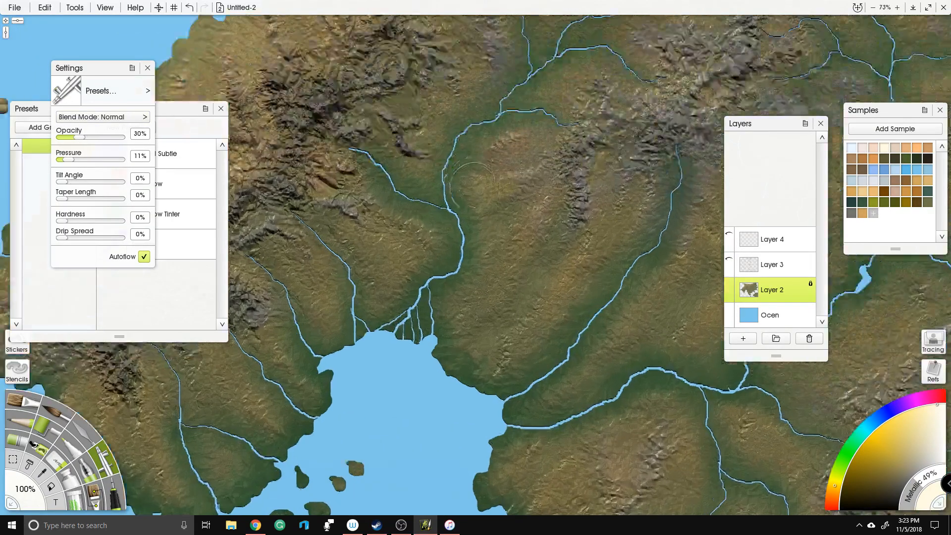
Step: Airbrush pale cream lightly over the central lowlands between the rivers north and east of the large bay
{"action": "left_click_drag", "start_coordinate": [540, 184], "coordinate": [602, 197]}
{"action": "scroll", "coordinate": [476, 272], "scroll_direction": "up", "scroll_amount": 1}
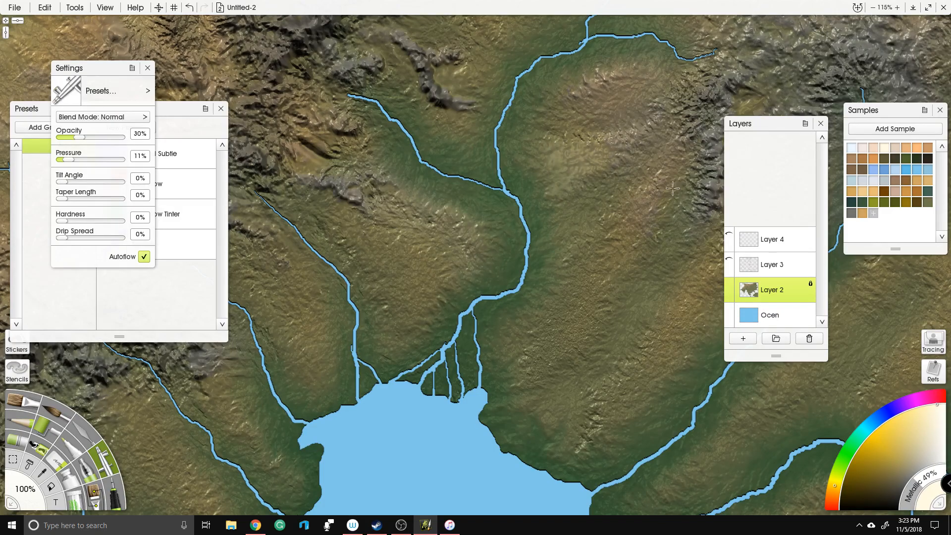
{"action": "scroll", "coordinate": [572, 228], "scroll_direction": "down", "scroll_amount": 3}
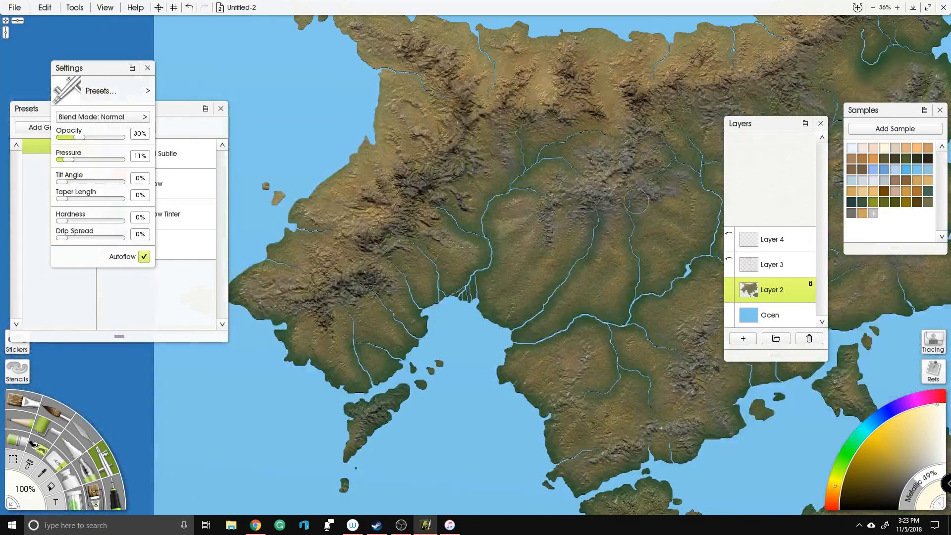
{"action": "scroll", "coordinate": [535, 129], "scroll_direction": "up", "scroll_amount": 1}
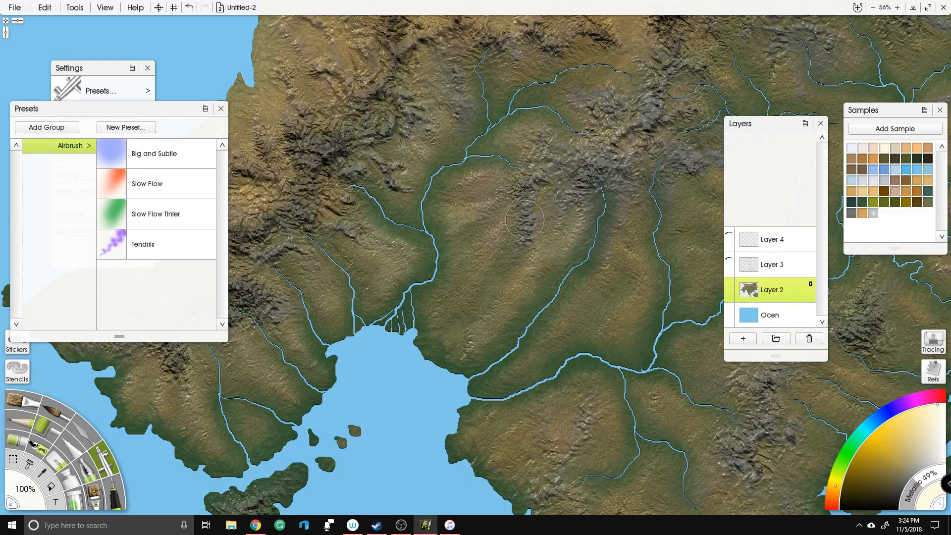
{"action": "scroll", "coordinate": [545, 213], "scroll_direction": "down", "scroll_amount": 3}
Step: Airbrush pale cream over the eastern river basins and the foothills around the northeastern mountains
{"action": "scroll", "coordinate": [567, 197], "scroll_direction": "up", "scroll_amount": 4}
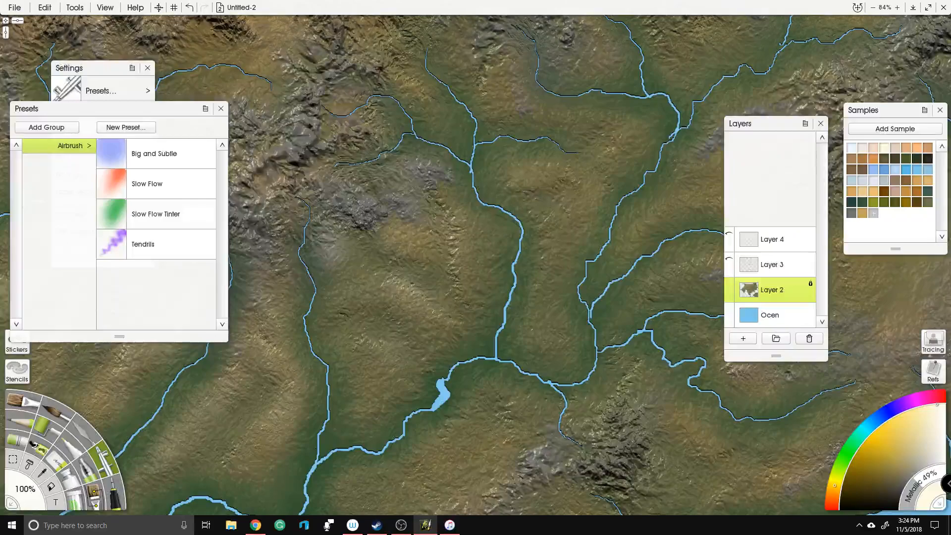
{"action": "left_click_drag", "start_coordinate": [537, 144], "coordinate": [516, 272]}
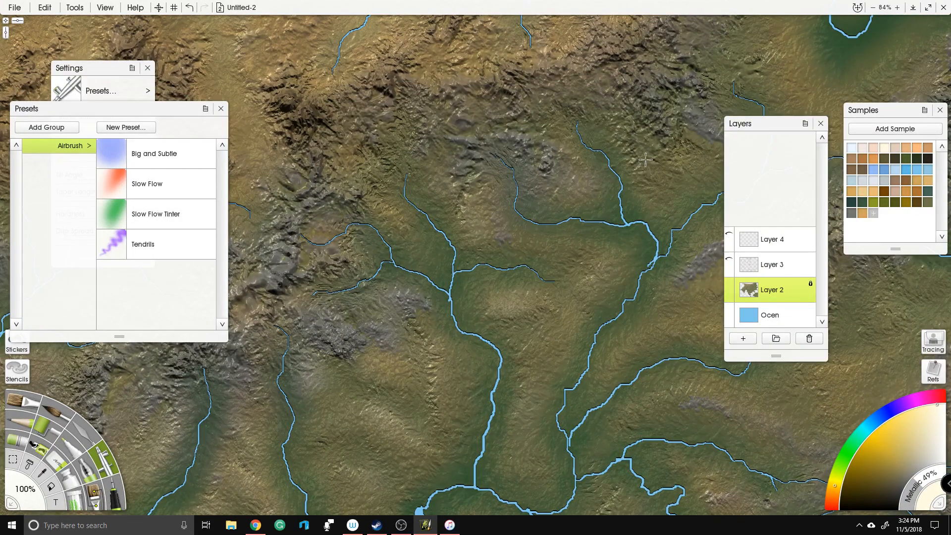
{"action": "left_click_drag", "start_coordinate": [643, 70], "coordinate": [619, 107]}
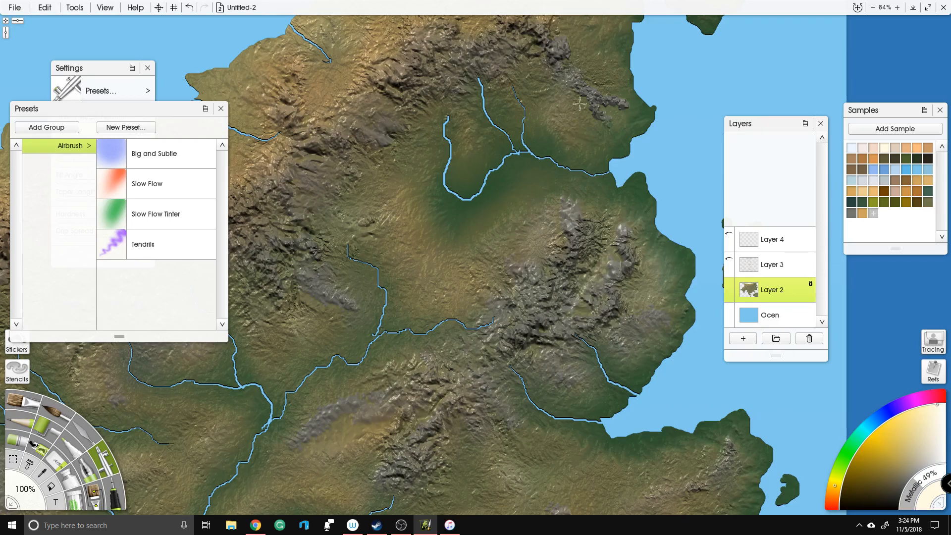
{"action": "left_click_drag", "start_coordinate": [583, 58], "coordinate": [655, 161]}
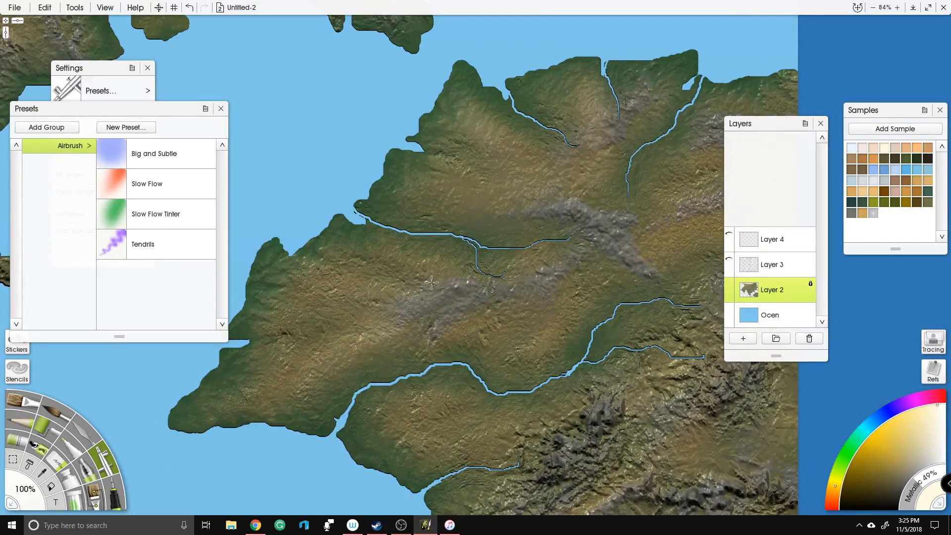
Step: Airbrush pale cream over the separate southeastern landmass, on the raised ground between its rivers and coasts
{"action": "left_click_drag", "start_coordinate": [685, 225], "coordinate": [797, 158]}
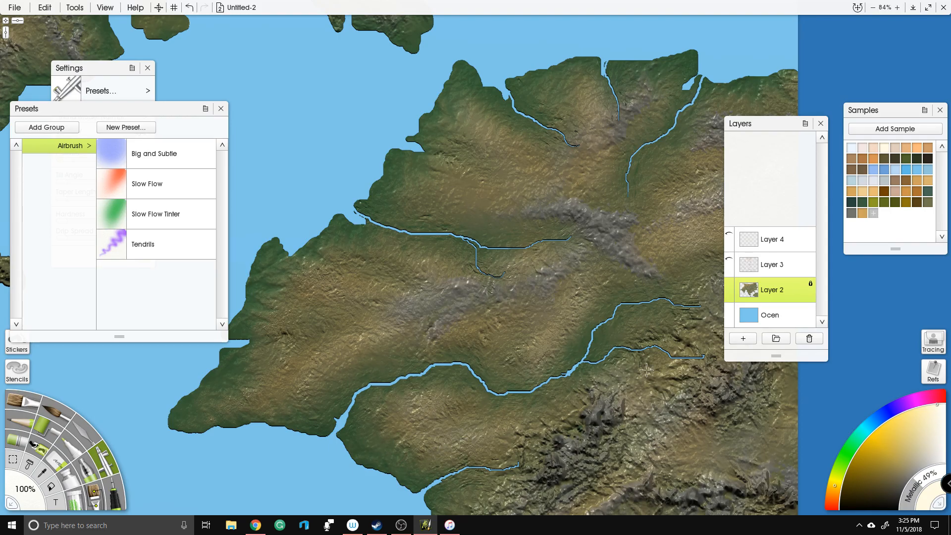
{"action": "left_click_drag", "start_coordinate": [297, 314], "coordinate": [362, 286]}
{"action": "mouse_move", "coordinate": [381, 234]}
{"action": "left_mouse_down"}
{"action": "mouse_move", "coordinate": [437, 254]}
{"action": "mouse_move", "coordinate": [443, 272]}
{"action": "left_mouse_up"}
{"action": "left_click_drag", "start_coordinate": [472, 191], "coordinate": [493, 202]}
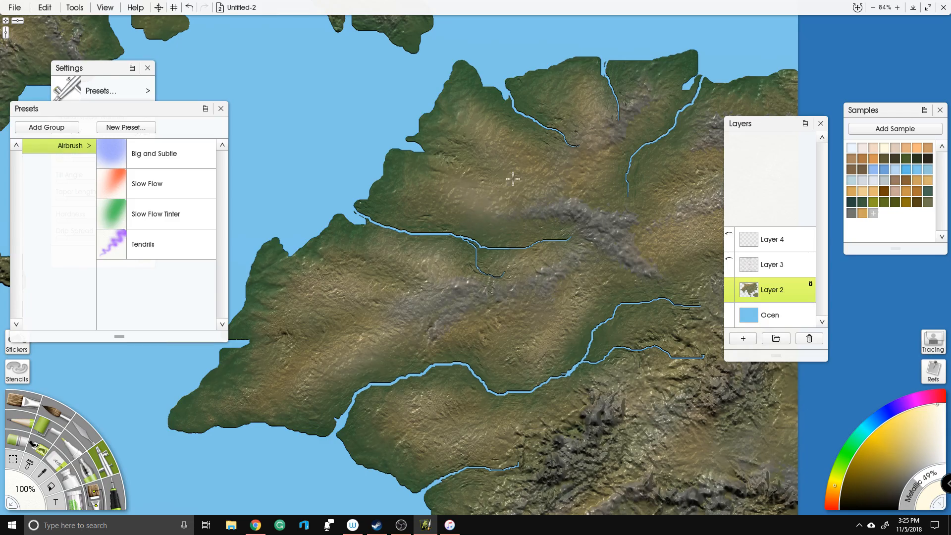
Step: Examine the cream highlights and overall land colouring across the whole map, close up and from a distance
{"action": "scroll", "coordinate": [609, 166], "scroll_direction": "down", "scroll_amount": 5}
{"action": "left_click_drag", "start_coordinate": [347, 149], "coordinate": [568, 336]}
{"action": "scroll", "coordinate": [564, 307], "scroll_direction": "up", "scroll_amount": 3}
{"action": "scroll", "coordinate": [565, 307], "scroll_direction": "down", "scroll_amount": 3}
{"action": "left_click_drag", "start_coordinate": [510, 208], "coordinate": [496, 233]}
{"action": "scroll", "coordinate": [523, 280], "scroll_direction": "up", "scroll_amount": 3}
{"action": "scroll", "coordinate": [693, 265], "scroll_direction": "up", "scroll_amount": 3}
{"action": "scroll", "coordinate": [694, 265], "scroll_direction": "down", "scroll_amount": 5}
{"action": "scroll", "coordinate": [496, 233], "scroll_direction": "up", "scroll_amount": 3}
{"action": "left_click_drag", "start_coordinate": [377, 324], "coordinate": [480, 208]}
{"action": "scroll", "coordinate": [480, 209], "scroll_direction": "down", "scroll_amount": 4}
{"action": "scroll", "coordinate": [470, 180], "scroll_direction": "down", "scroll_amount": 4}
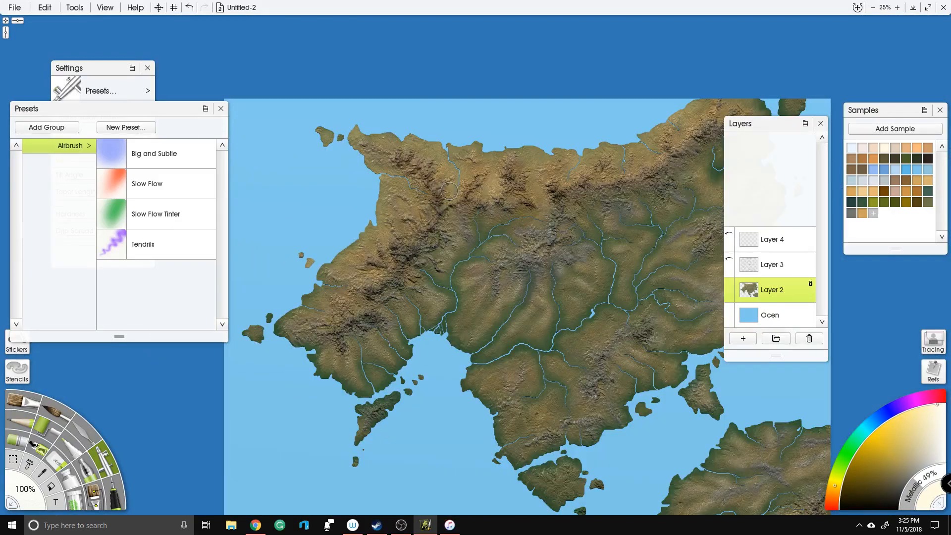
{"action": "scroll", "coordinate": [525, 233], "scroll_direction": "up", "scroll_amount": 2}
{"action": "scroll", "coordinate": [528, 229], "scroll_direction": "up", "scroll_amount": 1}
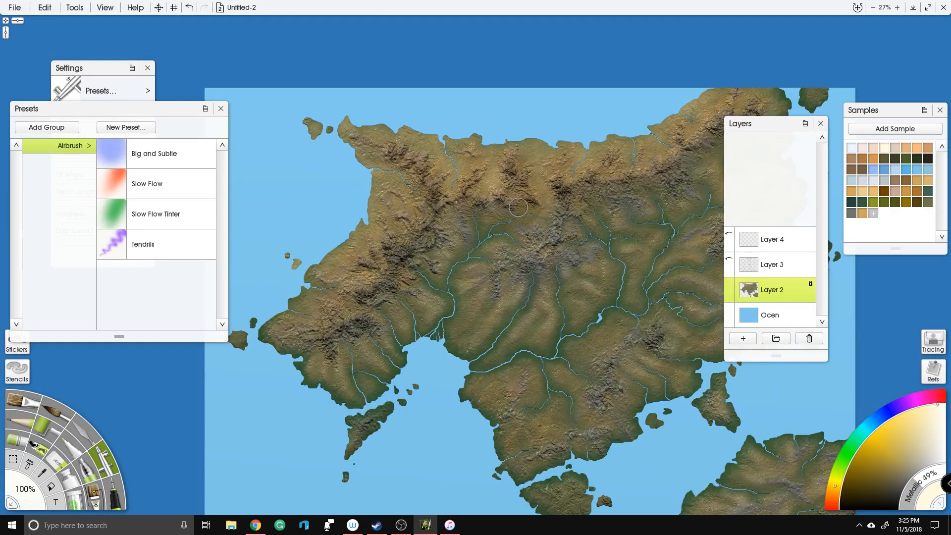
{"action": "scroll", "coordinate": [515, 220], "scroll_direction": "down", "scroll_amount": 2}
{"action": "left_click_drag", "start_coordinate": [439, 218], "coordinate": [403, 243]}
{"action": "scroll", "coordinate": [397, 252], "scroll_direction": "up", "scroll_amount": 3}
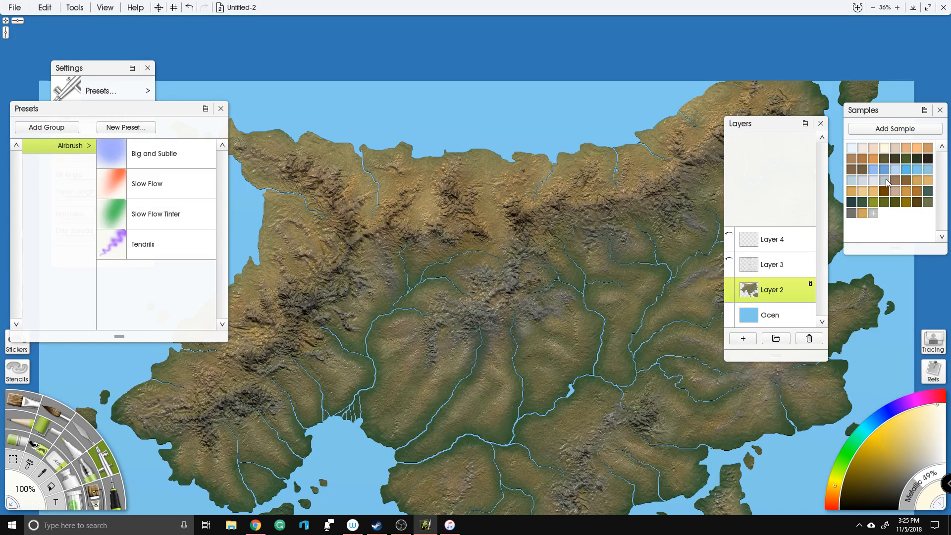
Step: Choose the olive green colour sample and airbrush it over the northern coast and the central and eastern lowlands
{"action": "left_click", "coordinate": [875, 203]}
{"action": "scroll", "coordinate": [541, 158], "scroll_direction": "up", "scroll_amount": 2}
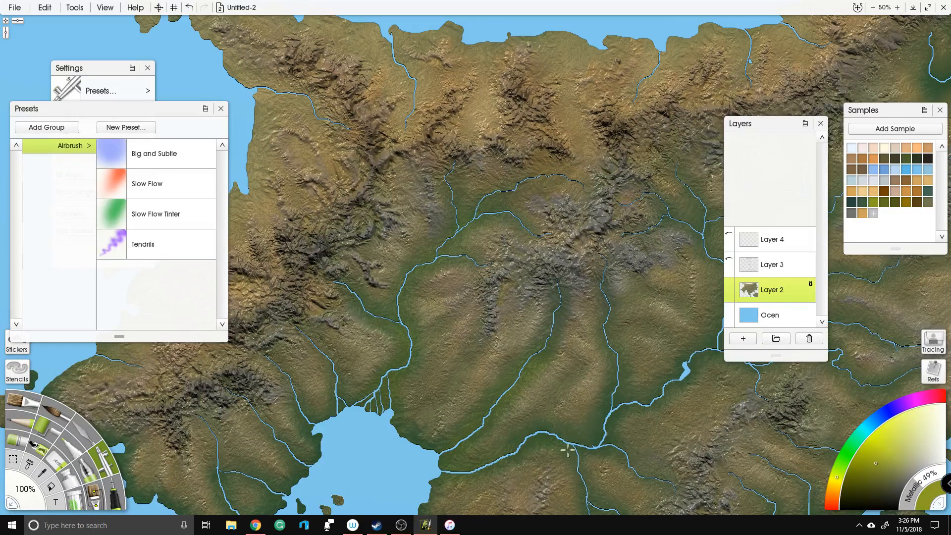
{"action": "left_click_drag", "start_coordinate": [625, 395], "coordinate": [529, 338]}
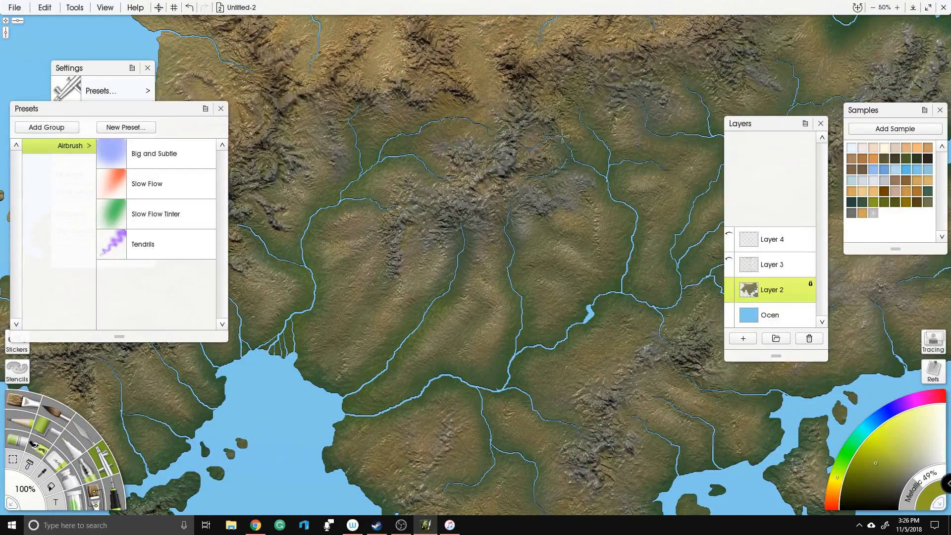
{"action": "left_click_drag", "start_coordinate": [682, 250], "coordinate": [731, 151]}
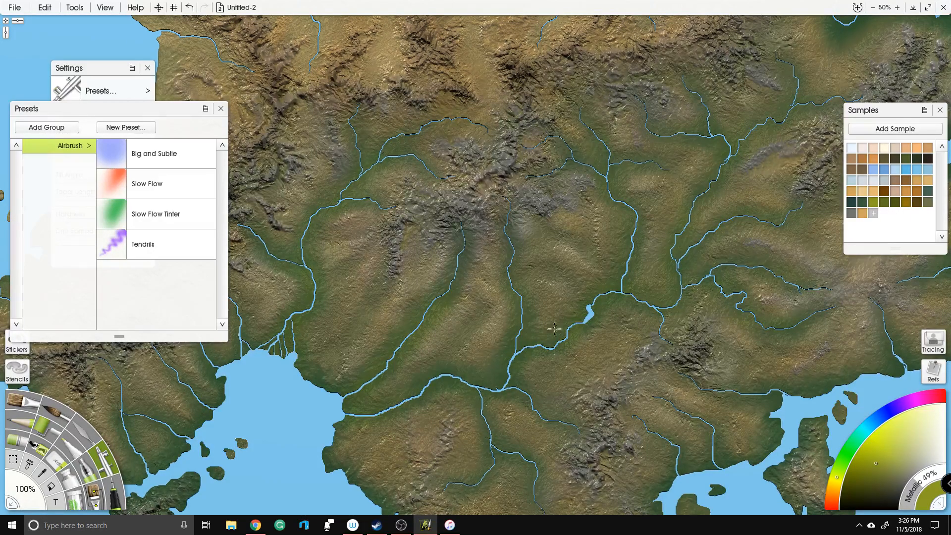
{"action": "left_click_drag", "start_coordinate": [659, 385], "coordinate": [430, 267]}
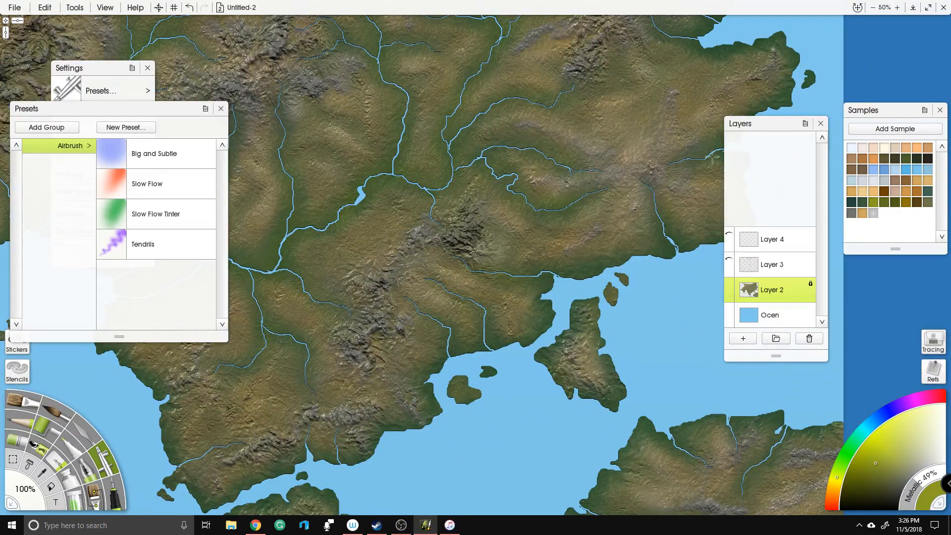
Step: Airbrush olive green over the northeastern river basin and the lowlands of the western peninsula
{"action": "left_click_drag", "start_coordinate": [665, 18], "coordinate": [590, 219]}
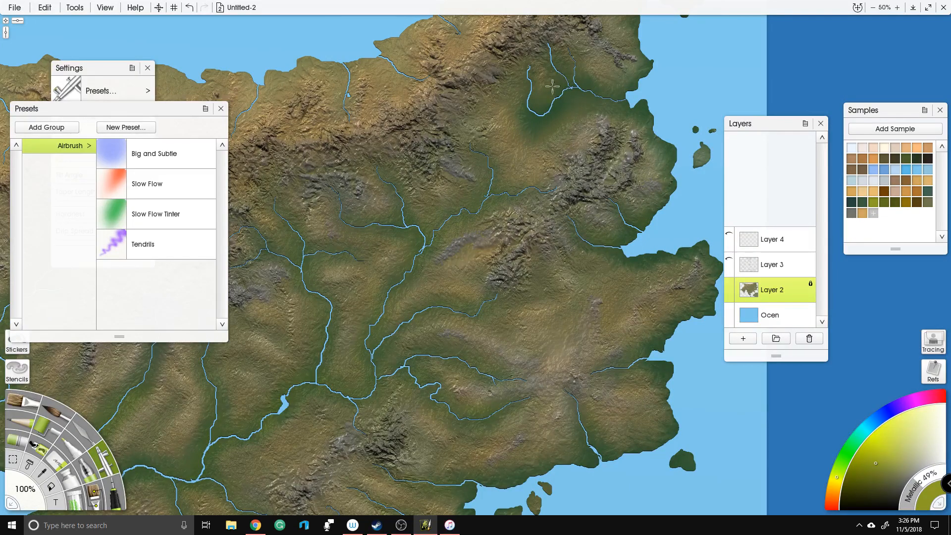
{"action": "left_click_drag", "start_coordinate": [288, 319], "coordinate": [577, 174]}
{"action": "left_click_drag", "start_coordinate": [238, 382], "coordinate": [423, 278]}
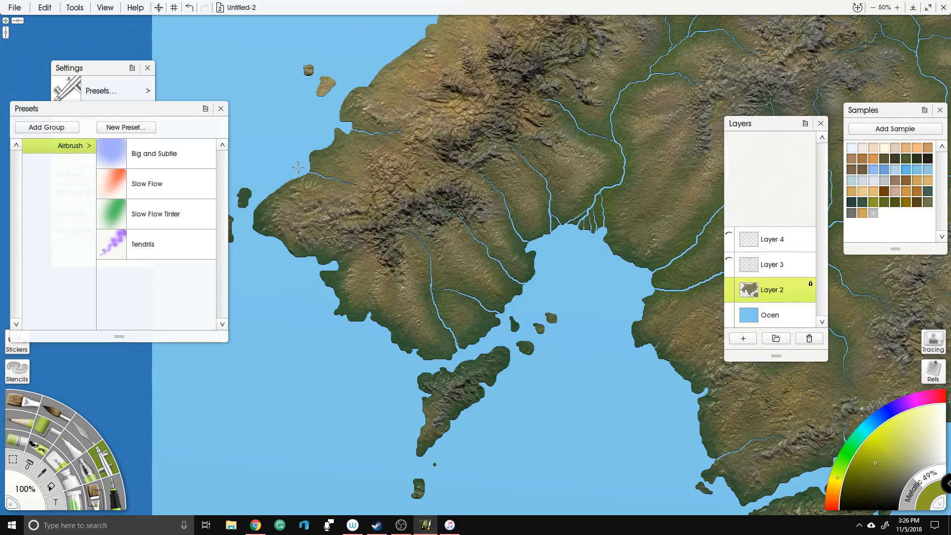
{"action": "left_click_drag", "start_coordinate": [531, 256], "coordinate": [523, 301]}
{"action": "left_click_drag", "start_coordinate": [556, 196], "coordinate": [394, 118]}
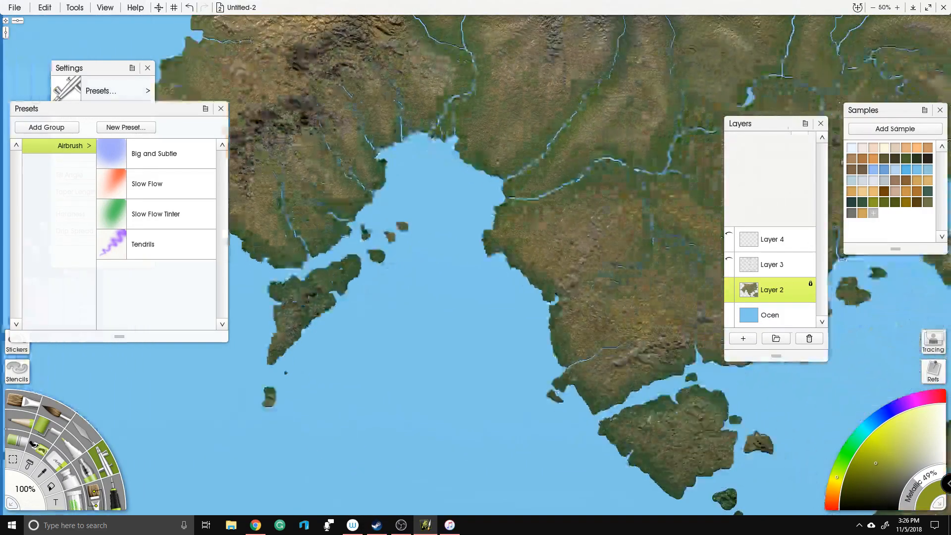
Step: Airbrush olive green over the southern islands, the southeastern landmass and the nearby mainland coast
{"action": "left_click_drag", "start_coordinate": [461, 333], "coordinate": [334, 279]}
{"action": "left_click_drag", "start_coordinate": [710, 309], "coordinate": [446, 260]}
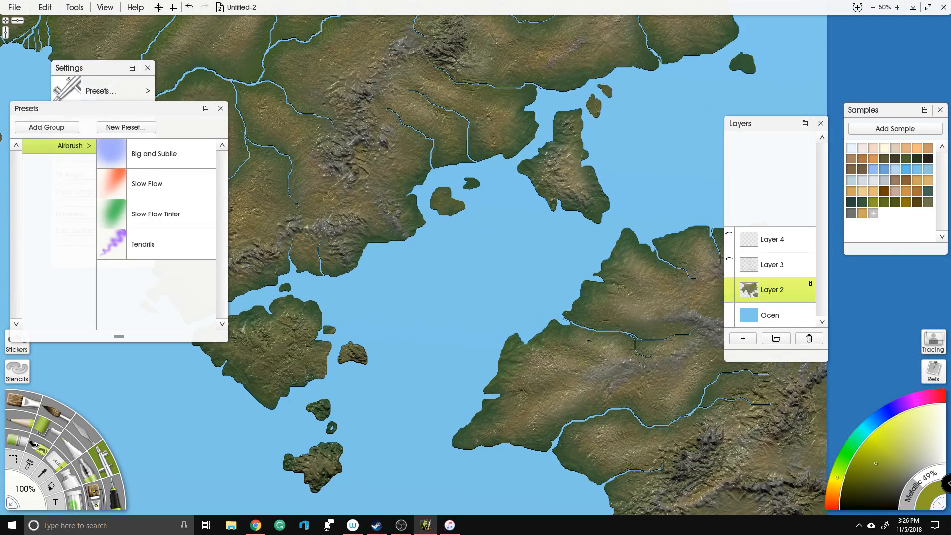
{"action": "left_click_drag", "start_coordinate": [694, 270], "coordinate": [752, 218]}
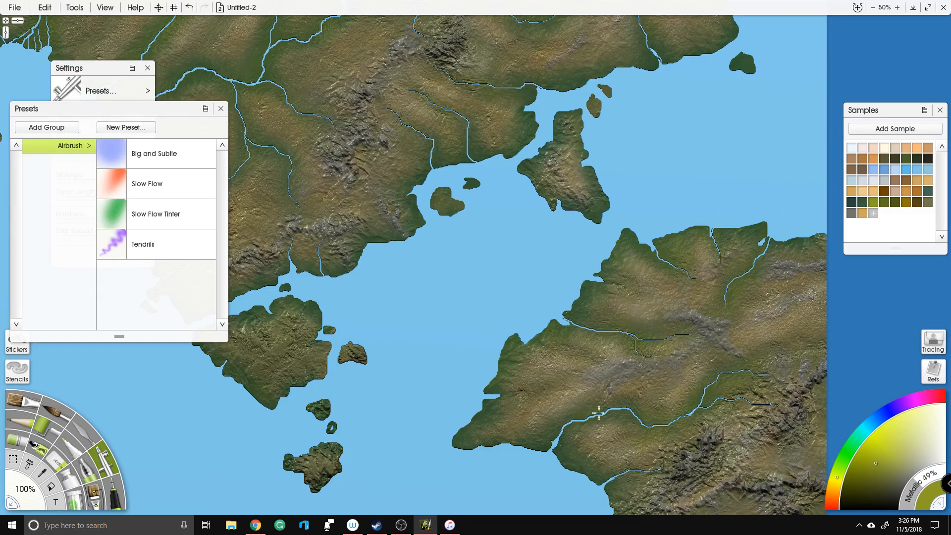
{"action": "left_click_drag", "start_coordinate": [348, 311], "coordinate": [506, 306]}
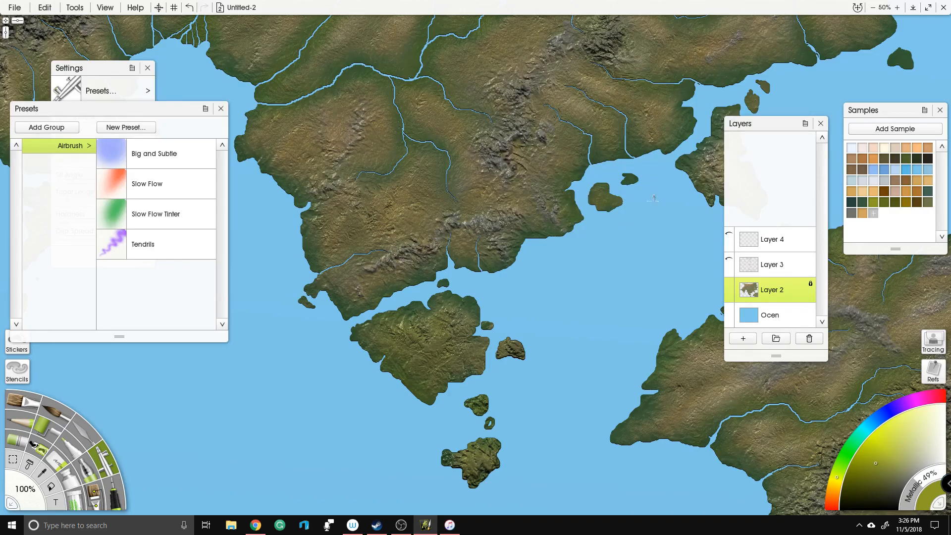
{"action": "left_click_drag", "start_coordinate": [622, 178], "coordinate": [528, 278]}
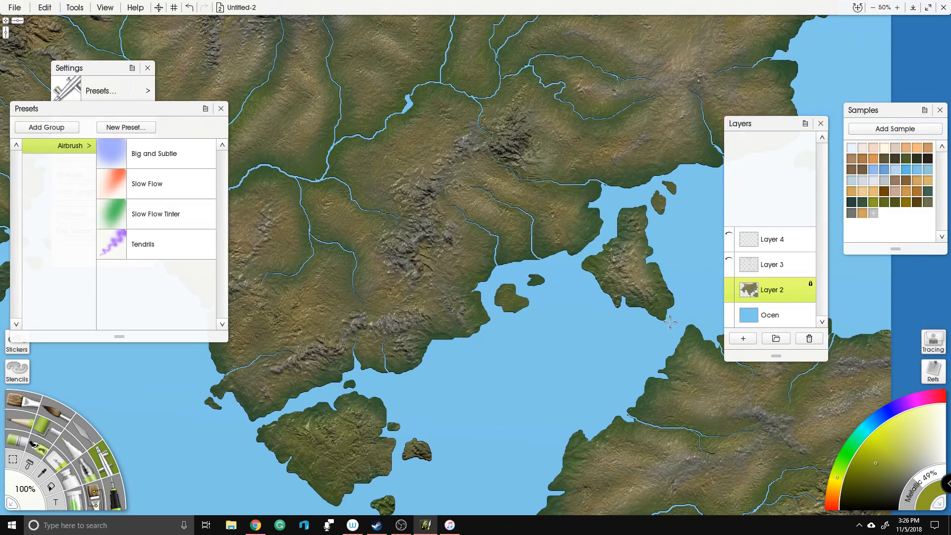
{"action": "left_click_drag", "start_coordinate": [604, 214], "coordinate": [516, 240]}
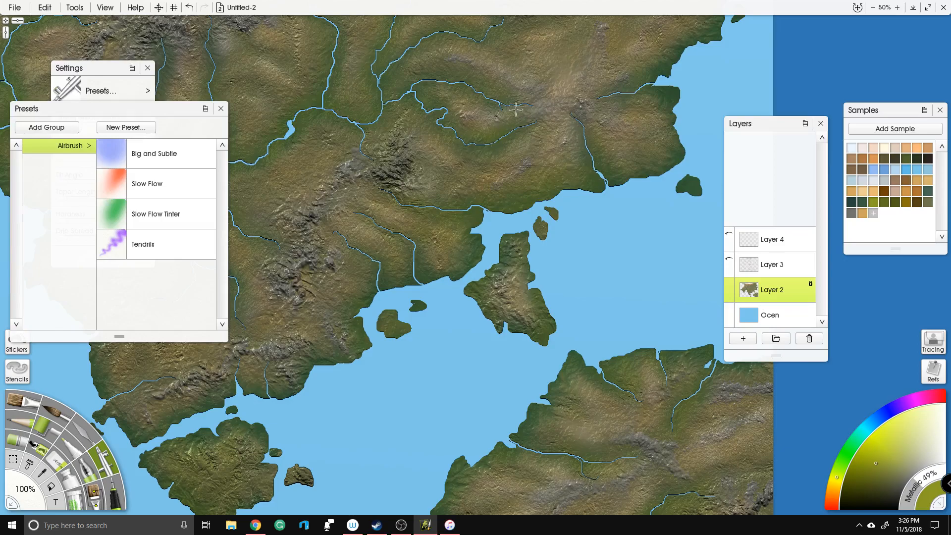
Step: Change the airbrush paint to grey and start tinting the western peninsula's mountains with it
{"action": "scroll", "coordinate": [614, 202], "scroll_direction": "down", "scroll_amount": 5}
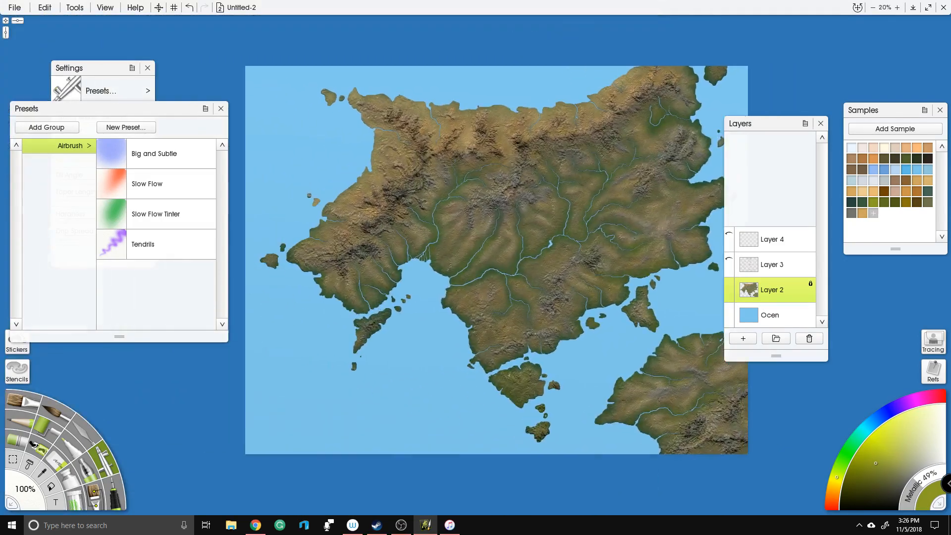
{"action": "scroll", "coordinate": [548, 220], "scroll_direction": "up", "scroll_amount": 2}
{"action": "left_click_drag", "start_coordinate": [500, 193], "coordinate": [574, 235]}
{"action": "scroll", "coordinate": [414, 347], "scroll_direction": "up", "scroll_amount": 3}
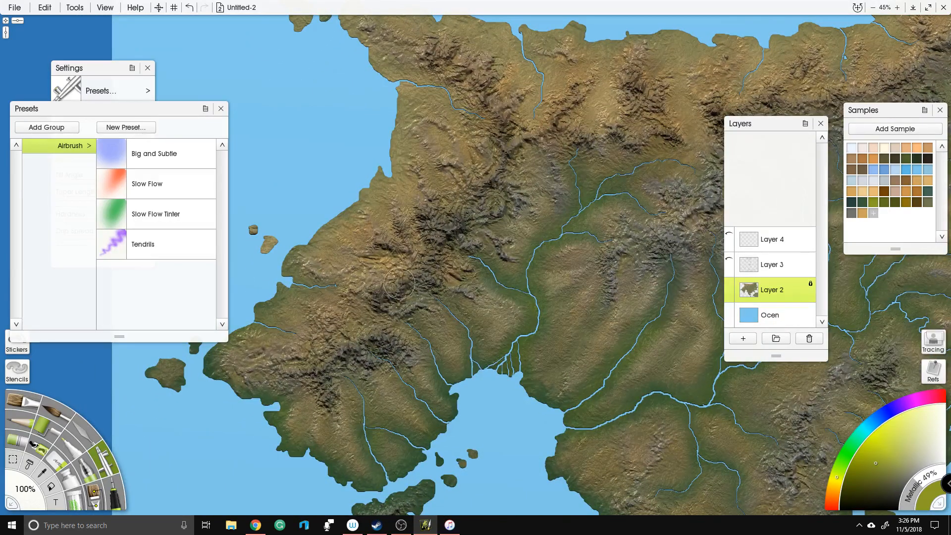
{"action": "left_click_drag", "start_coordinate": [470, 237], "coordinate": [446, 228]}
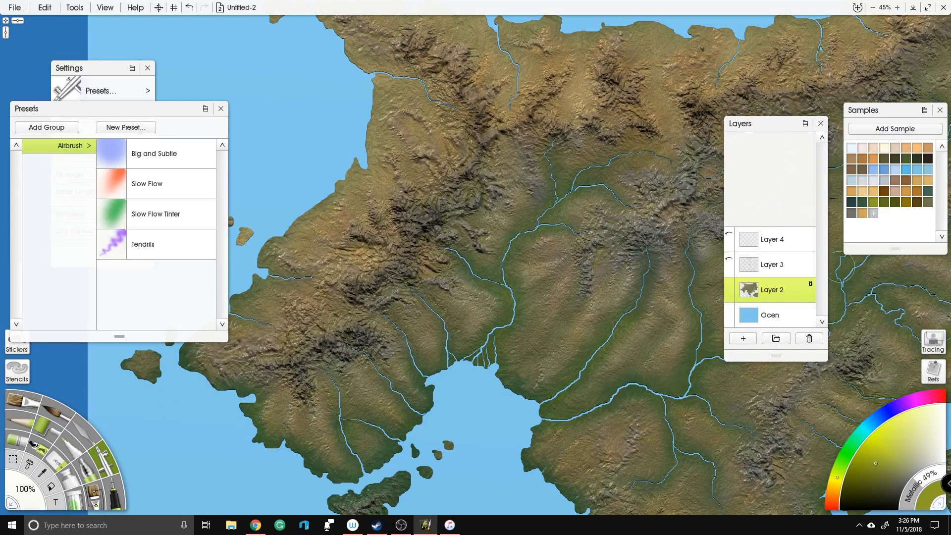
{"action": "left_click_drag", "start_coordinate": [576, 249], "coordinate": [423, 254]}
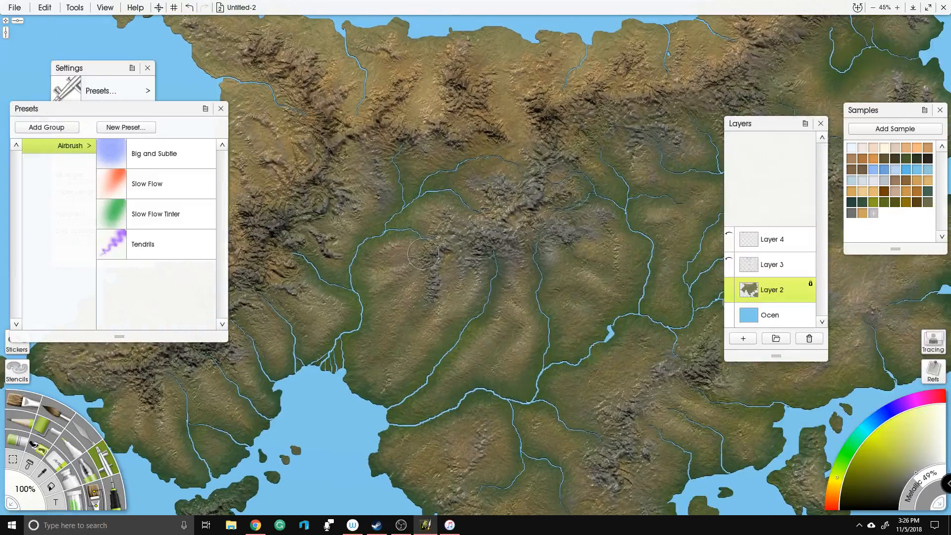
{"action": "scroll", "coordinate": [427, 247], "scroll_direction": "down", "scroll_amount": 5}
{"action": "scroll", "coordinate": [352, 226], "scroll_direction": "up", "scroll_amount": 4}
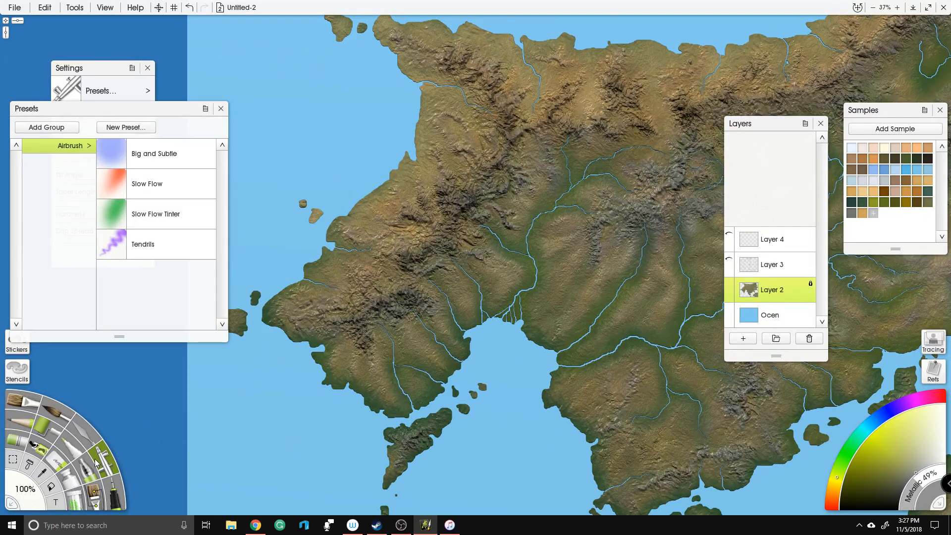
{"action": "scroll", "coordinate": [307, 250], "scroll_direction": "up", "scroll_amount": 4}
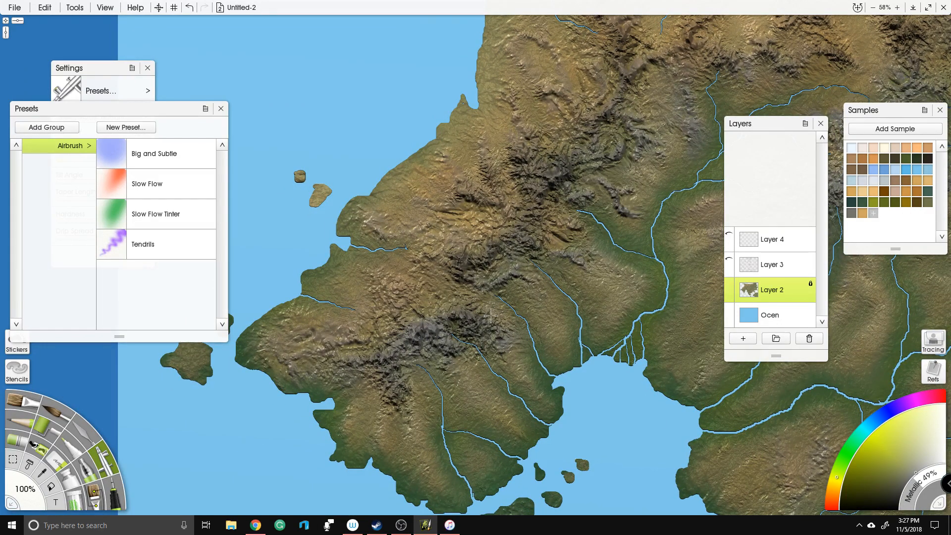
Step: Set the airbrush opacity to 45% and airbrush grey along the western and northwestern mountain ridges
{"action": "left_click", "coordinate": [98, 79]}
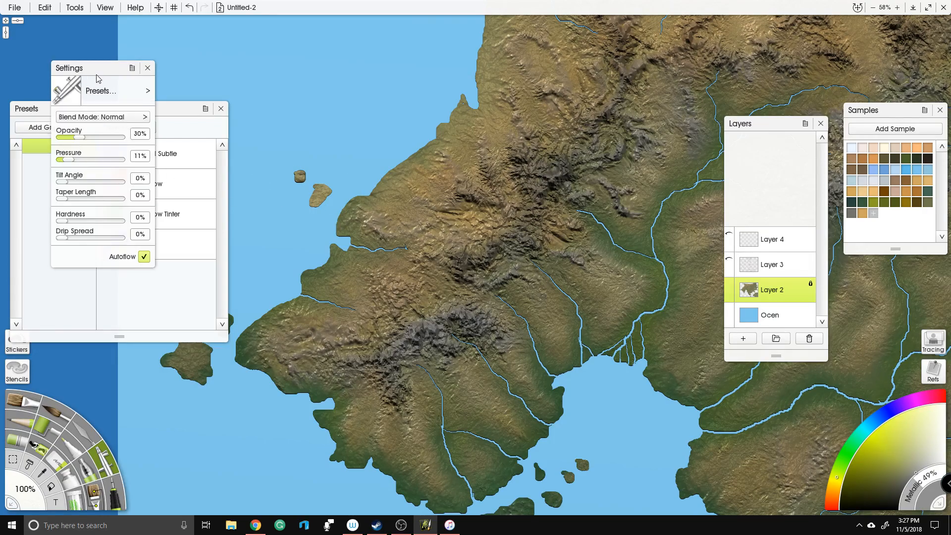
{"action": "left_click_drag", "start_coordinate": [85, 136], "coordinate": [88, 137]}
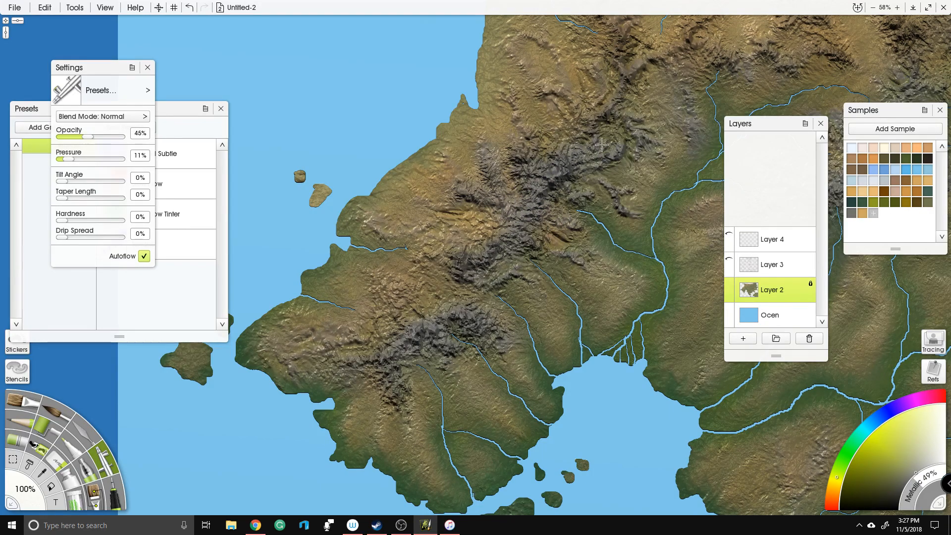
{"action": "scroll", "coordinate": [475, 272], "scroll_direction": "up", "scroll_amount": 2}
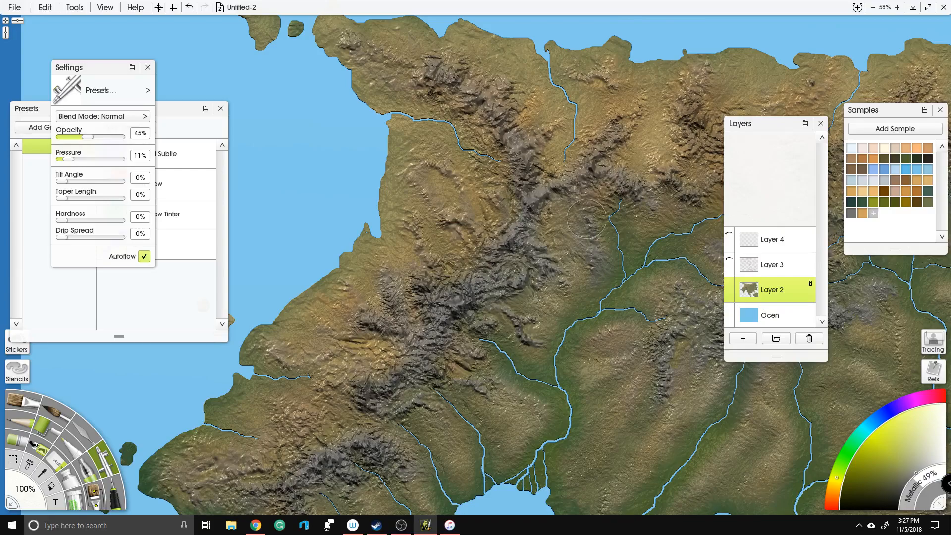
Step: Examine the grey mountain shading across the northern, northeastern, eastern and southern parts of the map
{"action": "left_click_drag", "start_coordinate": [570, 198], "coordinate": [427, 206]}
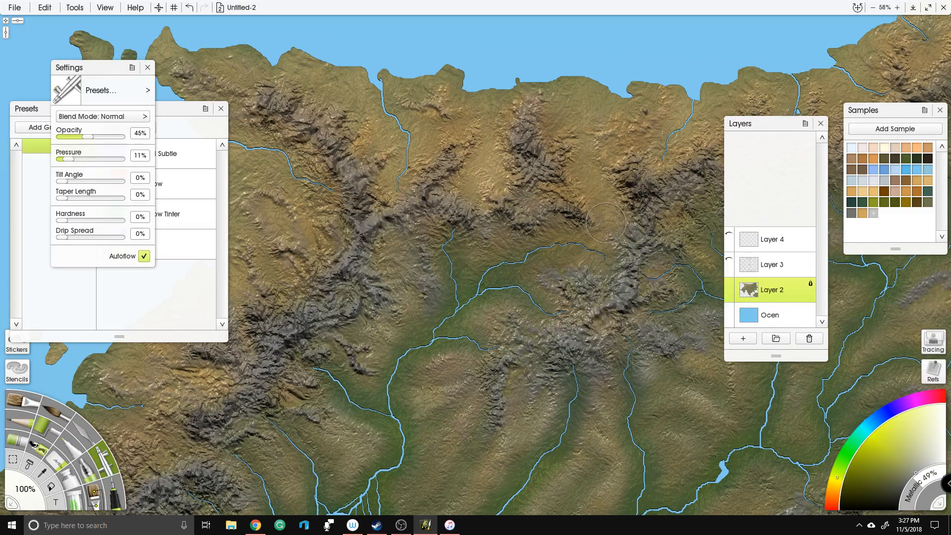
{"action": "left_click_drag", "start_coordinate": [606, 223], "coordinate": [345, 293]}
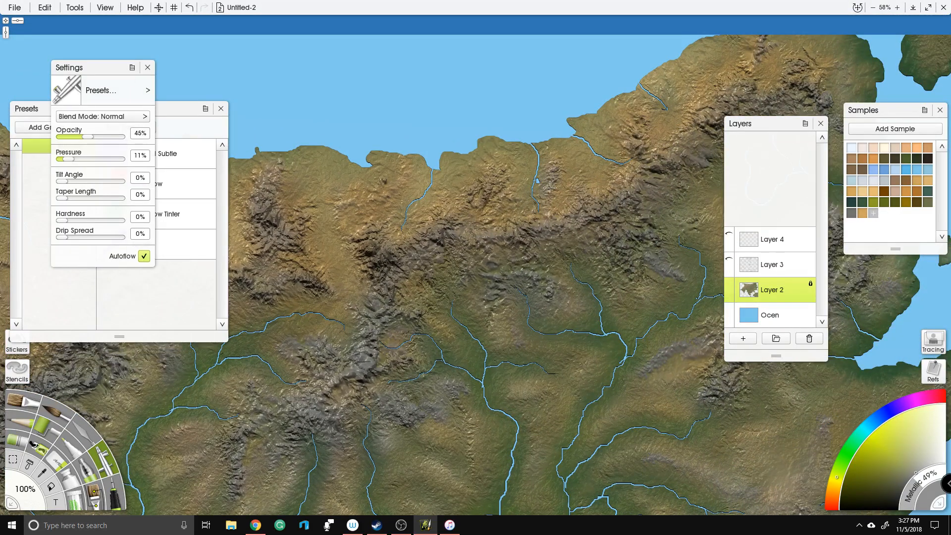
{"action": "left_click_drag", "start_coordinate": [655, 157], "coordinate": [572, 177]}
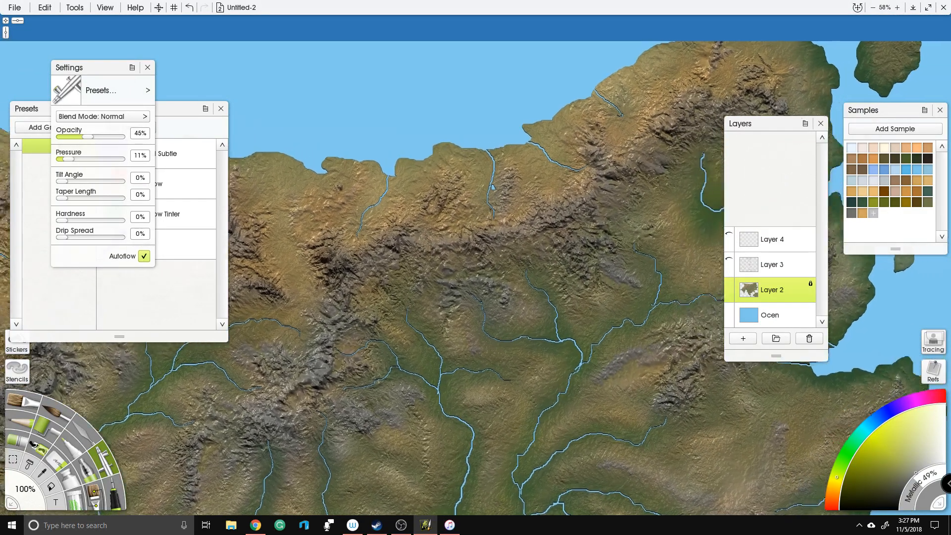
{"action": "left_click_drag", "start_coordinate": [689, 161], "coordinate": [626, 154]}
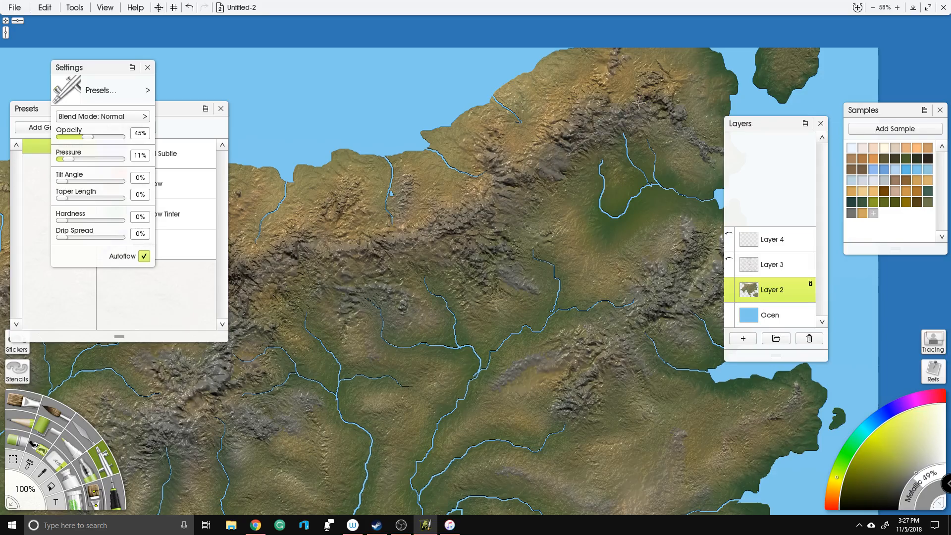
{"action": "left_click_drag", "start_coordinate": [617, 273], "coordinate": [582, 126]}
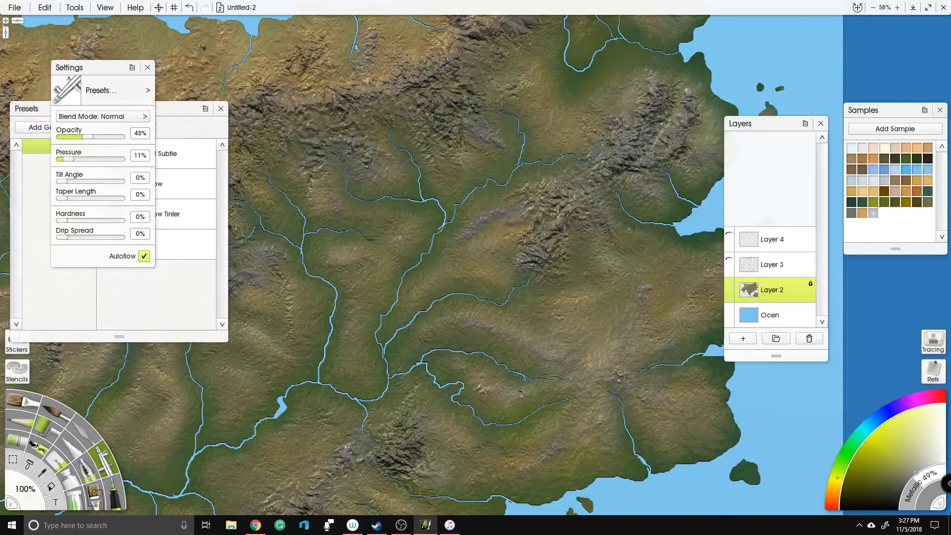
{"action": "left_click_drag", "start_coordinate": [526, 270], "coordinate": [681, 28]}
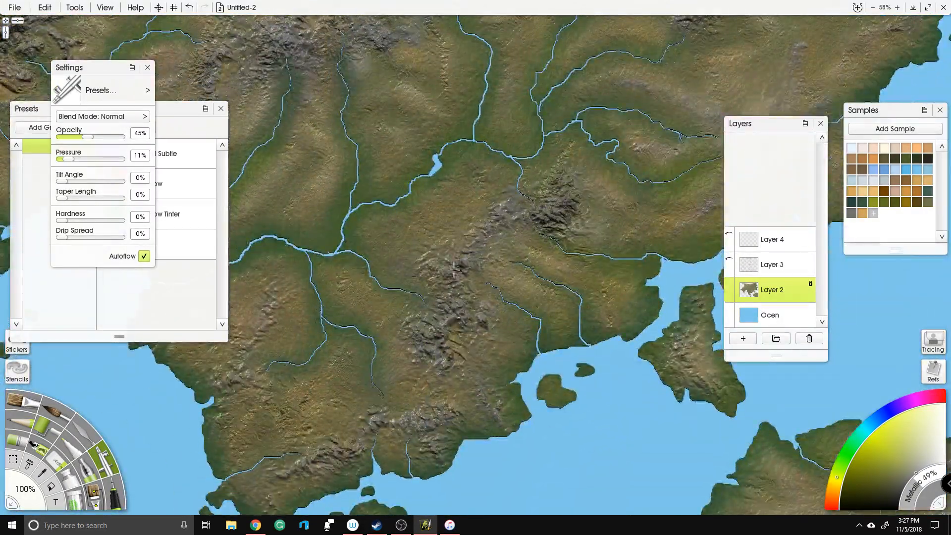
{"action": "left_click_drag", "start_coordinate": [323, 450], "coordinate": [400, 342]}
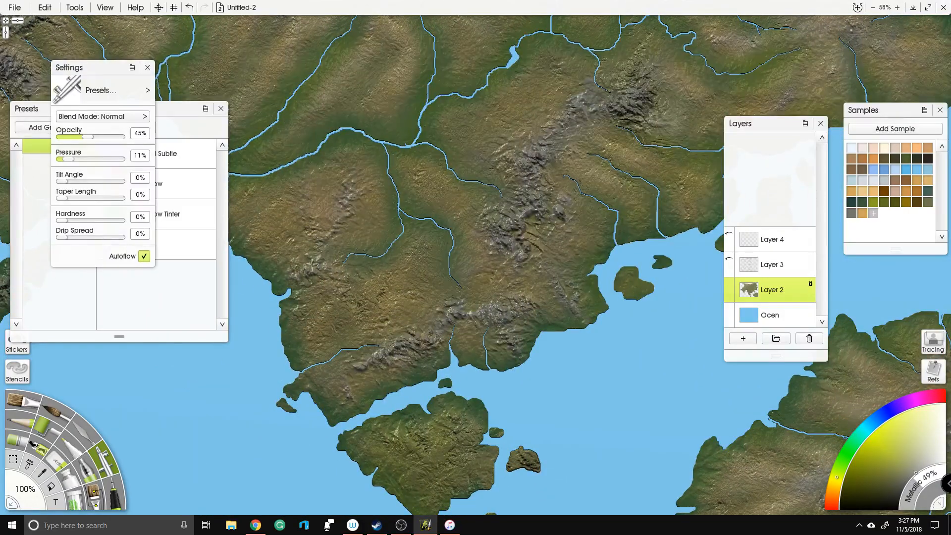
{"action": "scroll", "coordinate": [558, 212], "scroll_direction": "down", "scroll_amount": 3}
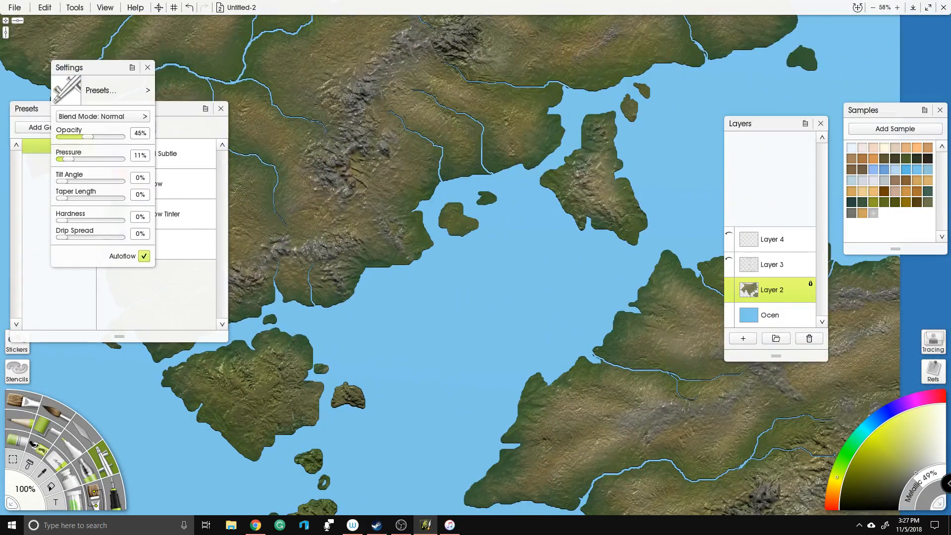
{"action": "scroll", "coordinate": [558, 212], "scroll_direction": "up", "scroll_amount": 4}
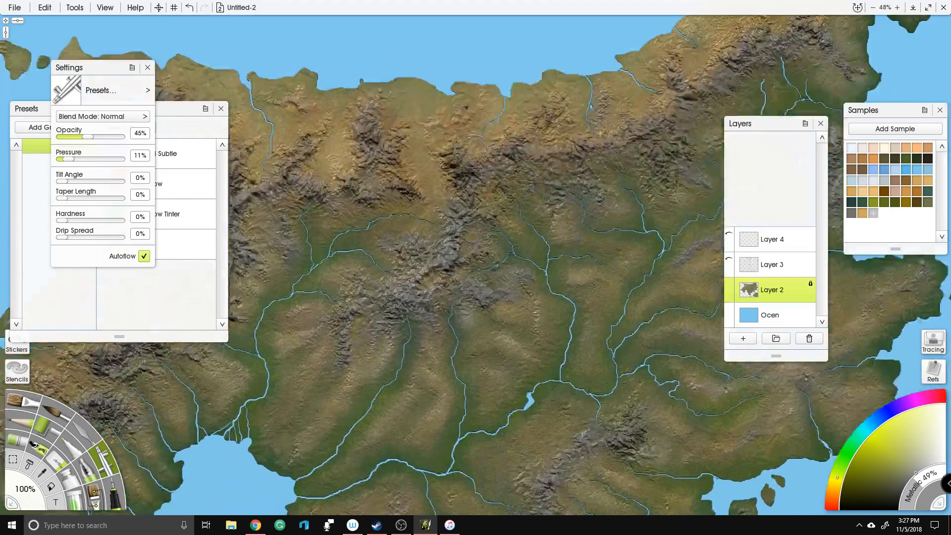
Step: Airbrush grey over the small hills beside the northern coast, east of the northwestern river
{"action": "left_click_drag", "start_coordinate": [500, 149], "coordinate": [530, 195]}
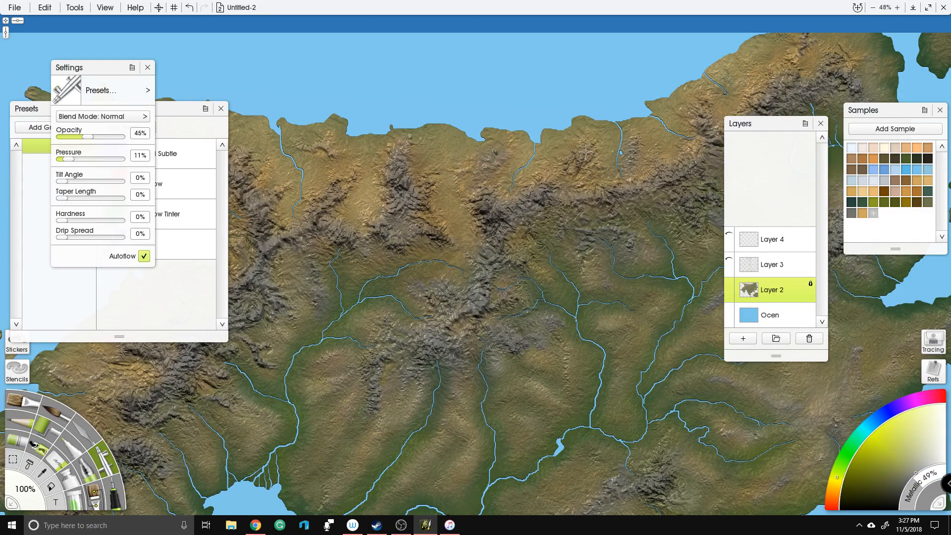
{"action": "left_click_drag", "start_coordinate": [342, 139], "coordinate": [466, 127]}
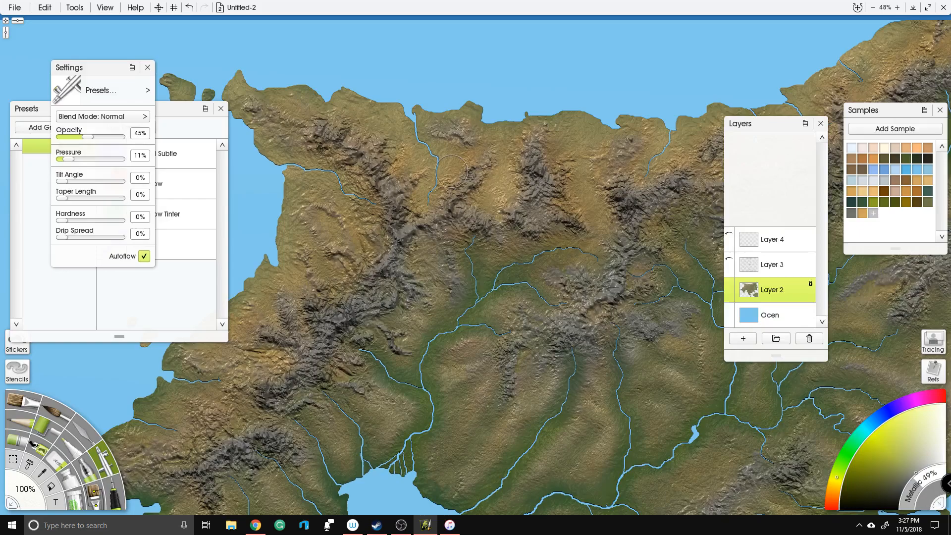
{"action": "scroll", "coordinate": [495, 131], "scroll_direction": "down", "scroll_amount": 3}
{"action": "scroll", "coordinate": [519, 145], "scroll_direction": "up", "scroll_amount": 3}
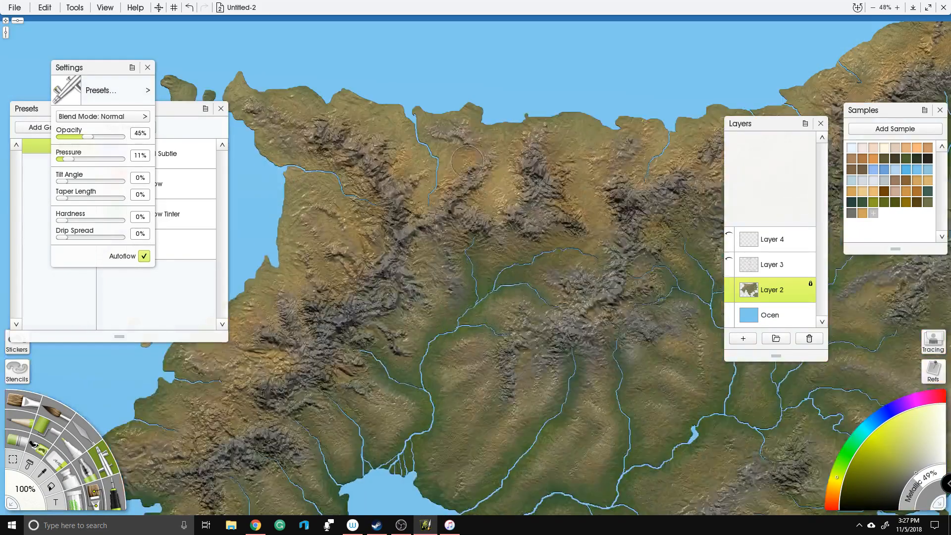
{"action": "left_click_drag", "start_coordinate": [467, 161], "coordinate": [586, 123]}
Step: Set the paint's metallic amount to 26% and the airbrush size to 50%
{"action": "mouse_move", "coordinate": [922, 480]}
{"action": "left_mouse_down"}
{"action": "mouse_move", "coordinate": [942, 471]}
{"action": "mouse_move", "coordinate": [915, 503]}
{"action": "mouse_move", "coordinate": [936, 470]}
{"action": "left_mouse_up"}
{"action": "scroll", "coordinate": [420, 308], "scroll_direction": "up", "scroll_amount": 4}
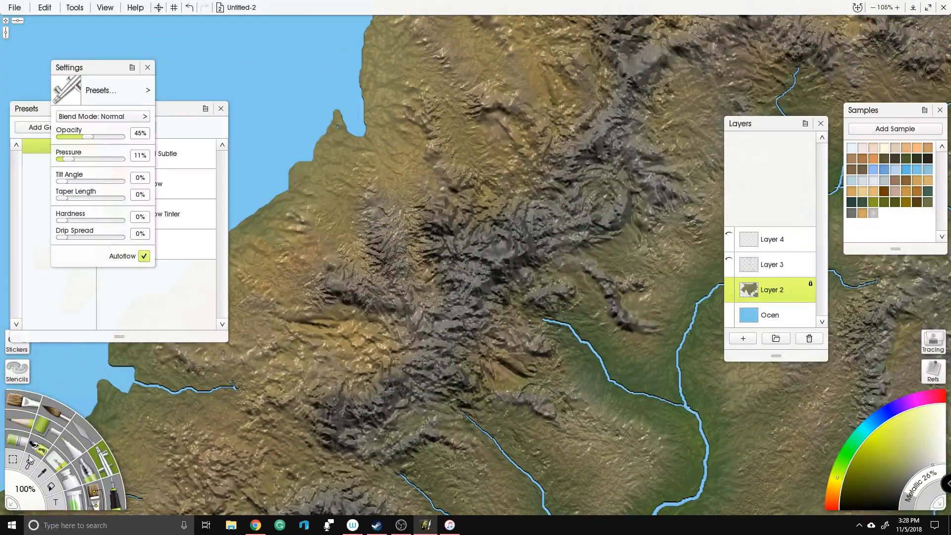
{"action": "left_click", "coordinate": [26, 490]}
{"action": "type", "text": "50"}
{"action": "key", "text": "Return"}
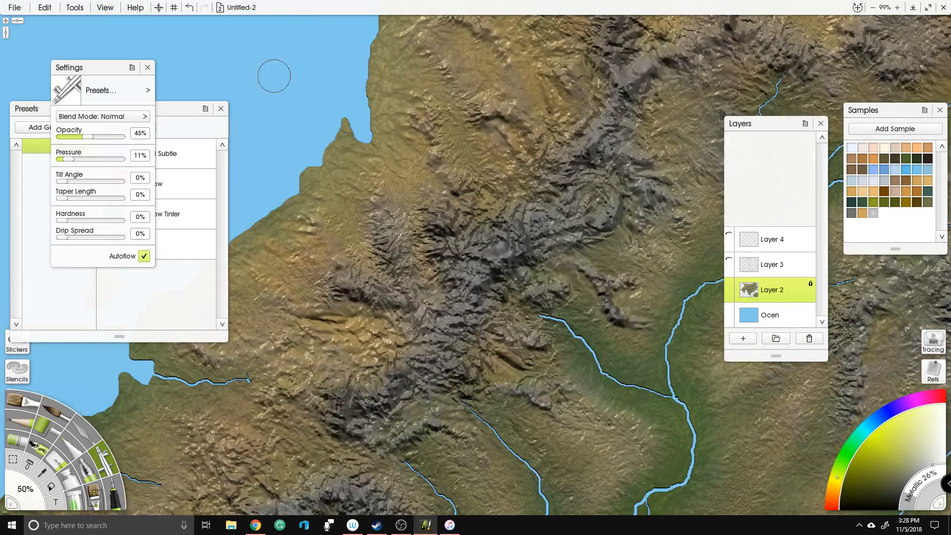
Step: Airbrush lighter grey highlights along the mountain crests of the western peninsula and the southern end of the western range
{"action": "scroll", "coordinate": [375, 258], "scroll_direction": "down", "scroll_amount": 1}
{"action": "left_click_drag", "start_coordinate": [376, 258], "coordinate": [515, 98]}
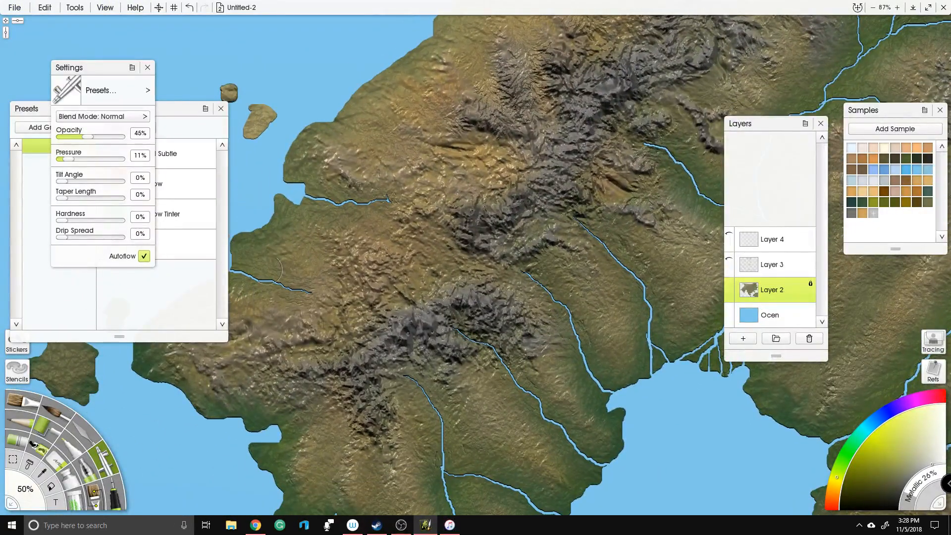
{"action": "mouse_move", "coordinate": [308, 371]}
{"action": "left_mouse_down"}
{"action": "mouse_move", "coordinate": [368, 374]}
{"action": "mouse_move", "coordinate": [407, 320]}
{"action": "mouse_move", "coordinate": [441, 344]}
{"action": "mouse_move", "coordinate": [467, 323]}
{"action": "mouse_move", "coordinate": [440, 289]}
{"action": "mouse_move", "coordinate": [442, 299]}
{"action": "mouse_move", "coordinate": [494, 310]}
{"action": "left_mouse_up"}
{"action": "left_click_drag", "start_coordinate": [476, 222], "coordinate": [455, 256]}
{"action": "mouse_move", "coordinate": [521, 224]}
{"action": "left_mouse_down"}
{"action": "mouse_move", "coordinate": [514, 177]}
{"action": "mouse_move", "coordinate": [476, 162]}
{"action": "mouse_move", "coordinate": [509, 162]}
{"action": "mouse_move", "coordinate": [496, 112]}
{"action": "left_mouse_up"}
{"action": "mouse_move", "coordinate": [556, 166]}
{"action": "left_mouse_down"}
{"action": "mouse_move", "coordinate": [576, 132]}
{"action": "mouse_move", "coordinate": [546, 119]}
{"action": "mouse_move", "coordinate": [601, 119]}
{"action": "left_mouse_up"}
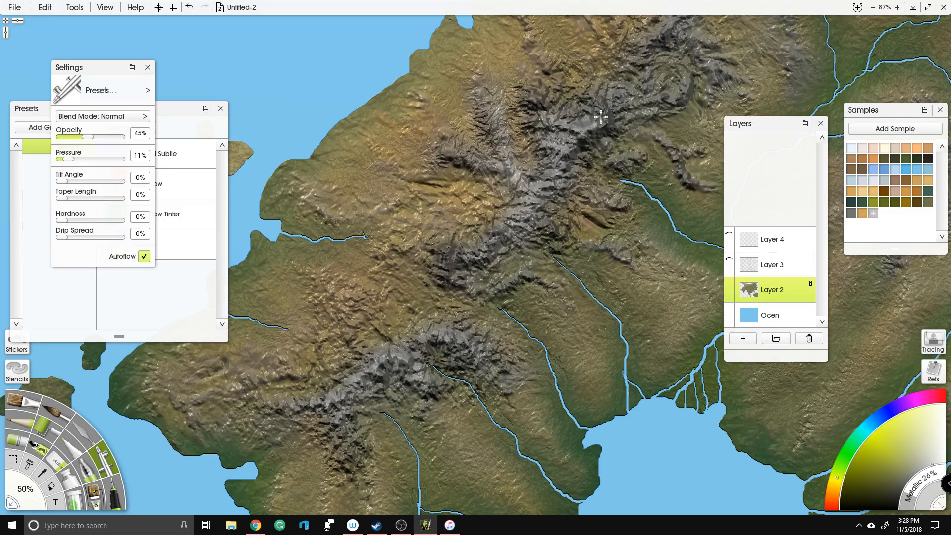
Step: Airbrush lighter grey highlights up the northwestern range and along its branches toward the northern coast
{"action": "left_click_drag", "start_coordinate": [594, 86], "coordinate": [421, 260]}
{"action": "mouse_move", "coordinate": [475, 226]}
{"action": "left_mouse_down"}
{"action": "mouse_move", "coordinate": [494, 203]}
{"action": "mouse_move", "coordinate": [522, 214]}
{"action": "mouse_move", "coordinate": [494, 198]}
{"action": "mouse_move", "coordinate": [512, 164]}
{"action": "mouse_move", "coordinate": [512, 140]}
{"action": "mouse_move", "coordinate": [529, 147]}
{"action": "mouse_move", "coordinate": [557, 119]}
{"action": "left_mouse_up"}
{"action": "mouse_move", "coordinate": [505, 140]}
{"action": "left_mouse_down"}
{"action": "mouse_move", "coordinate": [446, 289]}
{"action": "mouse_move", "coordinate": [454, 240]}
{"action": "mouse_move", "coordinate": [417, 187]}
{"action": "left_mouse_up"}
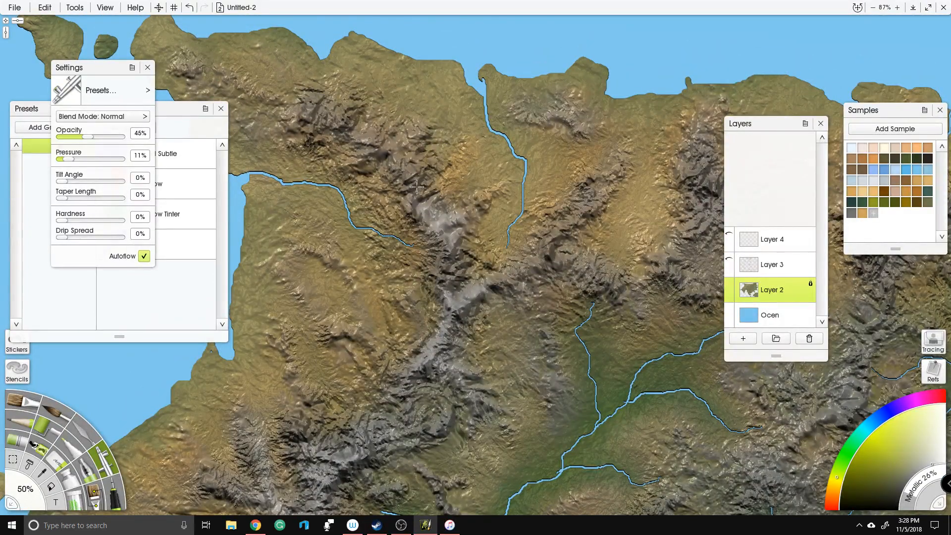
{"action": "mouse_move", "coordinate": [411, 167]}
{"action": "left_mouse_down"}
{"action": "mouse_move", "coordinate": [402, 167]}
{"action": "mouse_move", "coordinate": [424, 169]}
{"action": "left_mouse_up"}
{"action": "mouse_move", "coordinate": [534, 282]}
{"action": "left_mouse_down"}
{"action": "mouse_move", "coordinate": [421, 259]}
{"action": "mouse_move", "coordinate": [416, 222]}
{"action": "mouse_move", "coordinate": [471, 135]}
{"action": "left_mouse_up"}
{"action": "left_click_drag", "start_coordinate": [431, 200], "coordinate": [507, 228]}
{"action": "mouse_move", "coordinate": [537, 200]}
{"action": "left_mouse_down"}
{"action": "mouse_move", "coordinate": [583, 156]}
{"action": "mouse_move", "coordinate": [578, 108]}
{"action": "mouse_move", "coordinate": [584, 131]}
{"action": "left_mouse_up"}
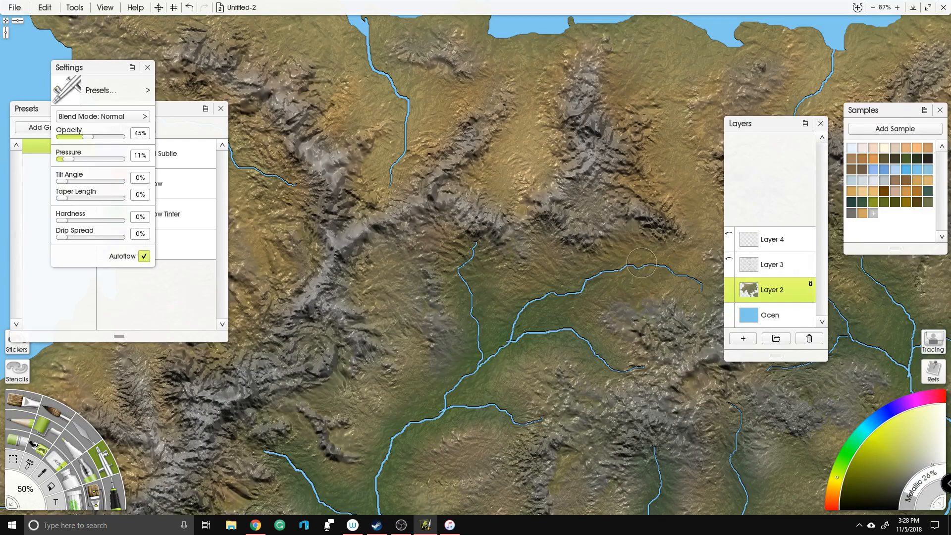
Step: Airbrush lighter grey highlights along the central mountain spine and the long northern ridge running to the northeast
{"action": "scroll", "coordinate": [625, 233], "scroll_direction": "down", "scroll_amount": 3}
{"action": "scroll", "coordinate": [608, 173], "scroll_direction": "down", "scroll_amount": 3}
{"action": "scroll", "coordinate": [588, 130], "scroll_direction": "up", "scroll_amount": 3}
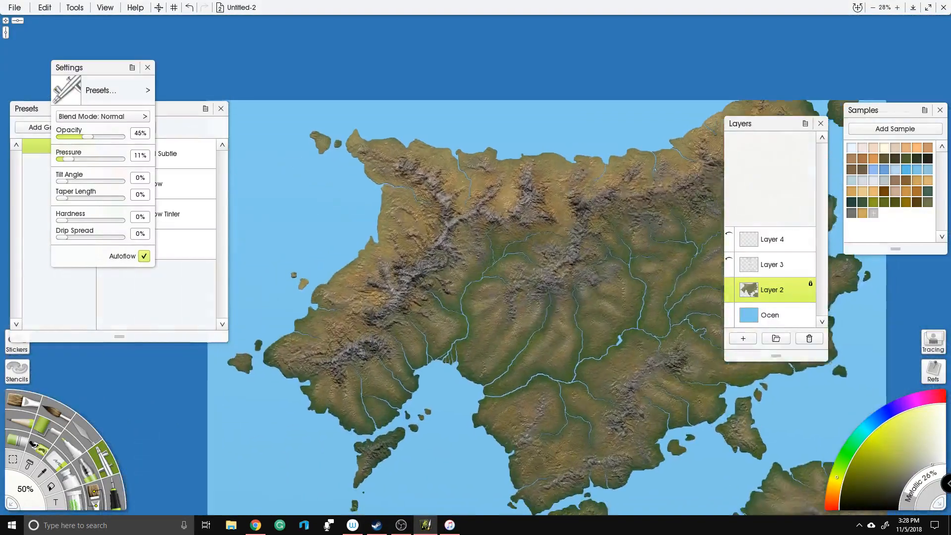
{"action": "scroll", "coordinate": [419, 233], "scroll_direction": "up", "scroll_amount": 2}
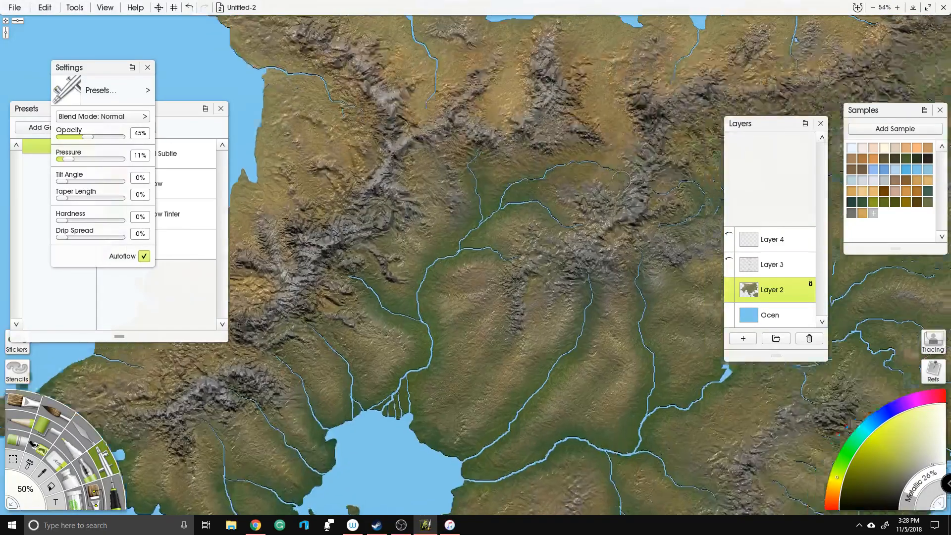
{"action": "mouse_move", "coordinate": [326, 325]}
{"action": "left_mouse_down"}
{"action": "mouse_move", "coordinate": [316, 352]}
{"action": "mouse_move", "coordinate": [316, 344]}
{"action": "left_mouse_up"}
{"action": "left_click_drag", "start_coordinate": [375, 304], "coordinate": [397, 311]}
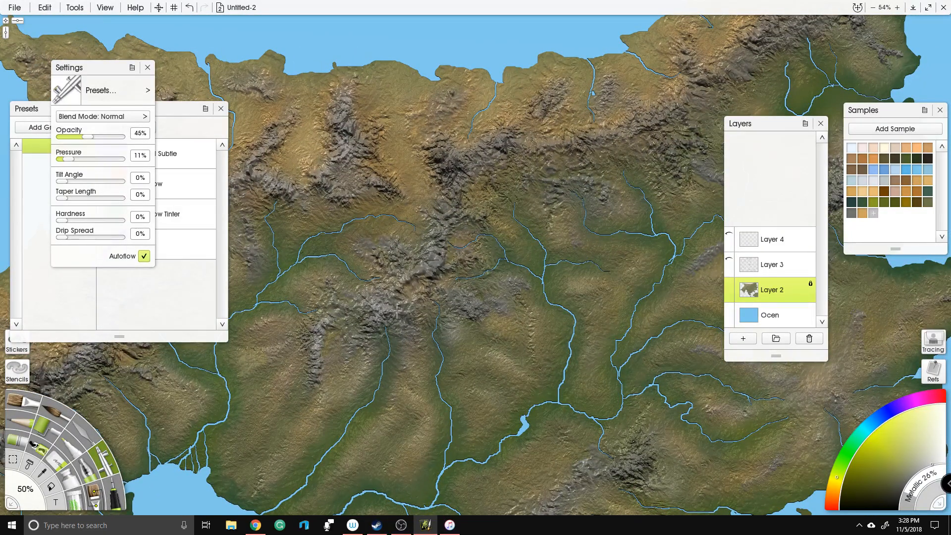
{"action": "mouse_move", "coordinate": [403, 276]}
{"action": "left_mouse_down"}
{"action": "mouse_move", "coordinate": [425, 273]}
{"action": "mouse_move", "coordinate": [436, 251]}
{"action": "left_mouse_up"}
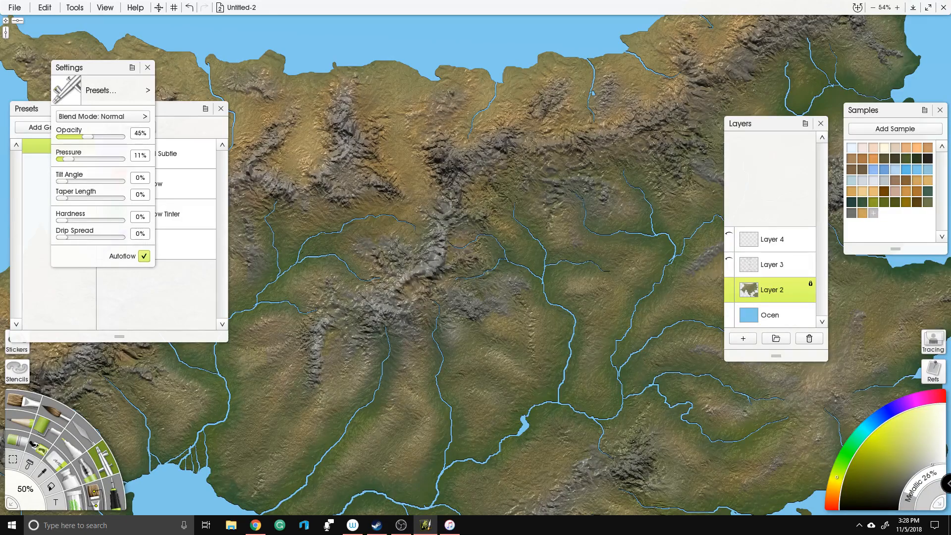
{"action": "mouse_move", "coordinate": [436, 156]}
{"action": "left_mouse_down"}
{"action": "mouse_move", "coordinate": [451, 170]}
{"action": "mouse_move", "coordinate": [497, 140]}
{"action": "mouse_move", "coordinate": [547, 146]}
{"action": "mouse_move", "coordinate": [570, 117]}
{"action": "mouse_move", "coordinate": [566, 148]}
{"action": "mouse_move", "coordinate": [677, 106]}
{"action": "mouse_move", "coordinate": [663, 120]}
{"action": "mouse_move", "coordinate": [674, 119]}
{"action": "mouse_move", "coordinate": [679, 146]}
{"action": "mouse_move", "coordinate": [710, 171]}
{"action": "mouse_move", "coordinate": [673, 141]}
{"action": "mouse_move", "coordinate": [663, 155]}
{"action": "mouse_move", "coordinate": [667, 144]}
{"action": "mouse_move", "coordinate": [675, 160]}
{"action": "mouse_move", "coordinate": [698, 126]}
{"action": "left_mouse_up"}
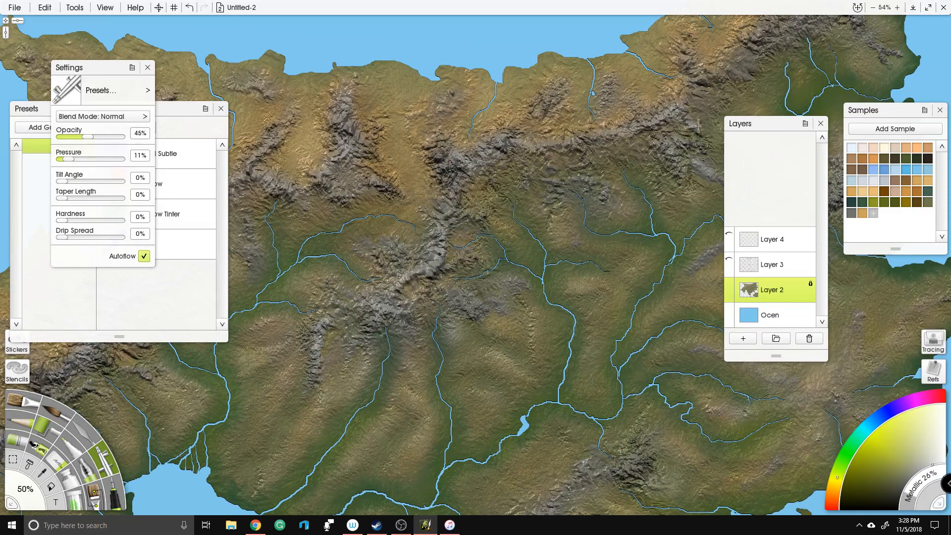
{"action": "left_click_drag", "start_coordinate": [709, 84], "coordinate": [686, 47]}
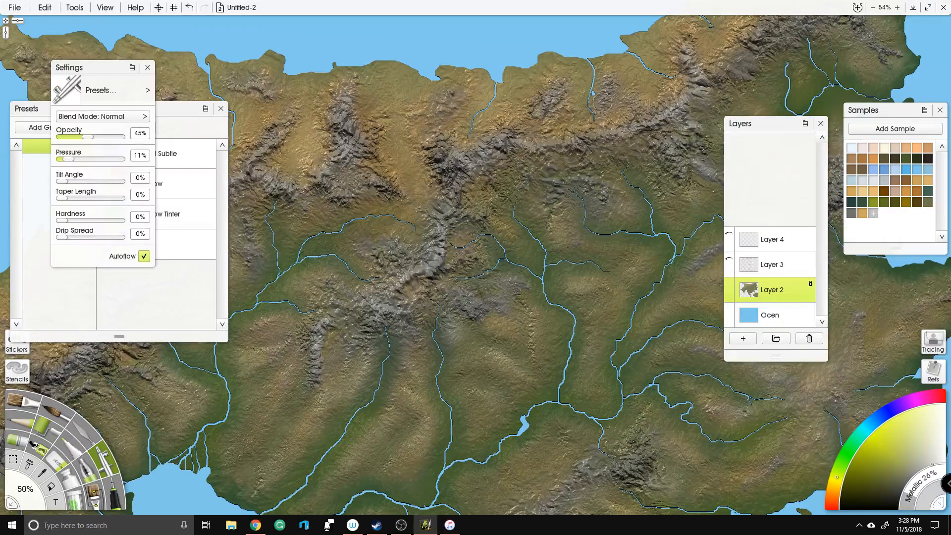
Step: Airbrush lighter grey highlights on the northeastern, eastern and south-central ranges and the southeastern landmass's mountains
{"action": "left_click_drag", "start_coordinate": [661, 60], "coordinate": [498, 192]}
{"action": "left_click_drag", "start_coordinate": [553, 205], "coordinate": [558, 192]}
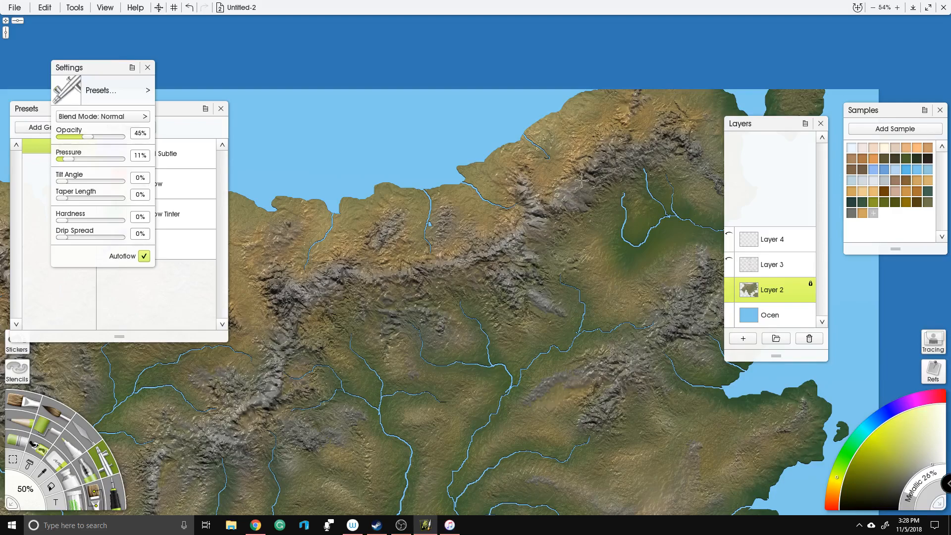
{"action": "mouse_move", "coordinate": [593, 163]}
{"action": "left_mouse_down"}
{"action": "mouse_move", "coordinate": [612, 146]}
{"action": "mouse_move", "coordinate": [602, 163]}
{"action": "mouse_move", "coordinate": [623, 169]}
{"action": "mouse_move", "coordinate": [664, 131]}
{"action": "mouse_move", "coordinate": [699, 151]}
{"action": "mouse_move", "coordinate": [644, 151]}
{"action": "mouse_move", "coordinate": [624, 81]}
{"action": "left_mouse_up"}
{"action": "mouse_move", "coordinate": [605, 371]}
{"action": "left_mouse_down"}
{"action": "mouse_move", "coordinate": [549, 173]}
{"action": "mouse_move", "coordinate": [576, 174]}
{"action": "mouse_move", "coordinate": [582, 153]}
{"action": "mouse_move", "coordinate": [634, 124]}
{"action": "mouse_move", "coordinate": [646, 89]}
{"action": "mouse_move", "coordinate": [669, 87]}
{"action": "left_mouse_up"}
{"action": "mouse_move", "coordinate": [404, 385]}
{"action": "left_mouse_down"}
{"action": "mouse_move", "coordinate": [540, 168]}
{"action": "mouse_move", "coordinate": [551, 177]}
{"action": "mouse_move", "coordinate": [474, 218]}
{"action": "mouse_move", "coordinate": [430, 302]}
{"action": "mouse_move", "coordinate": [374, 258]}
{"action": "mouse_move", "coordinate": [163, 148]}
{"action": "mouse_move", "coordinate": [135, 61]}
{"action": "left_mouse_up"}
{"action": "mouse_move", "coordinate": [528, 347]}
{"action": "left_mouse_down"}
{"action": "mouse_move", "coordinate": [545, 356]}
{"action": "mouse_move", "coordinate": [502, 397]}
{"action": "mouse_move", "coordinate": [539, 377]}
{"action": "left_mouse_up"}
{"action": "mouse_move", "coordinate": [620, 340]}
{"action": "left_mouse_down"}
{"action": "mouse_move", "coordinate": [642, 305]}
{"action": "mouse_move", "coordinate": [585, 401]}
{"action": "mouse_move", "coordinate": [647, 403]}
{"action": "left_mouse_up"}
Step: Roughen the southeastern landmass's mountains with the Harsh Chaos palette knife at 150% size
{"action": "left_click", "coordinate": [82, 439]}
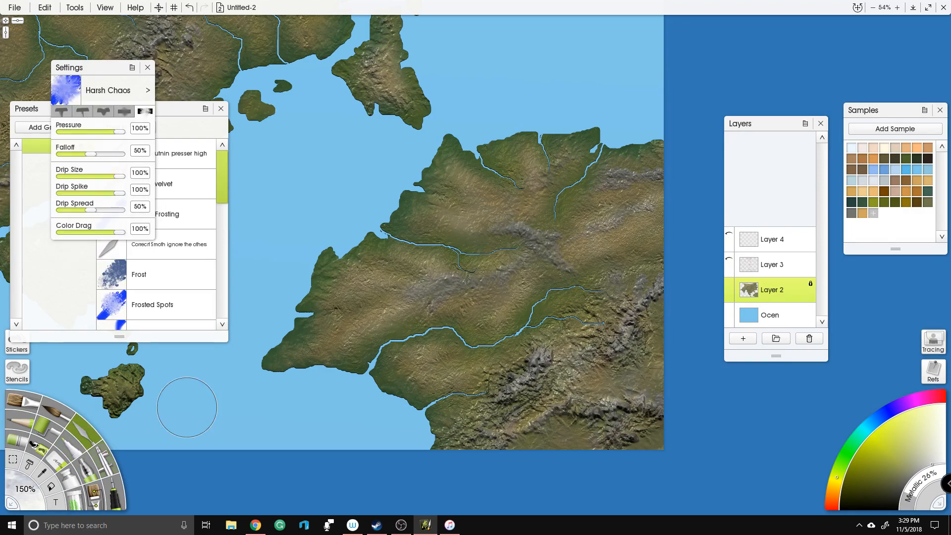
{"action": "mouse_move", "coordinate": [597, 327]}
{"action": "left_mouse_down"}
{"action": "mouse_move", "coordinate": [560, 347]}
{"action": "mouse_move", "coordinate": [584, 329]}
{"action": "mouse_move", "coordinate": [624, 376]}
{"action": "mouse_move", "coordinate": [648, 341]}
{"action": "mouse_move", "coordinate": [640, 360]}
{"action": "mouse_move", "coordinate": [665, 358]}
{"action": "left_mouse_up"}
{"action": "left_click_drag", "start_coordinate": [630, 284], "coordinate": [646, 268]}
{"action": "left_click_drag", "start_coordinate": [537, 347], "coordinate": [485, 386]}
{"action": "mouse_move", "coordinate": [507, 416]}
{"action": "left_mouse_down"}
{"action": "mouse_move", "coordinate": [539, 403]}
{"action": "mouse_move", "coordinate": [480, 459]}
{"action": "mouse_move", "coordinate": [458, 444]}
{"action": "left_mouse_up"}
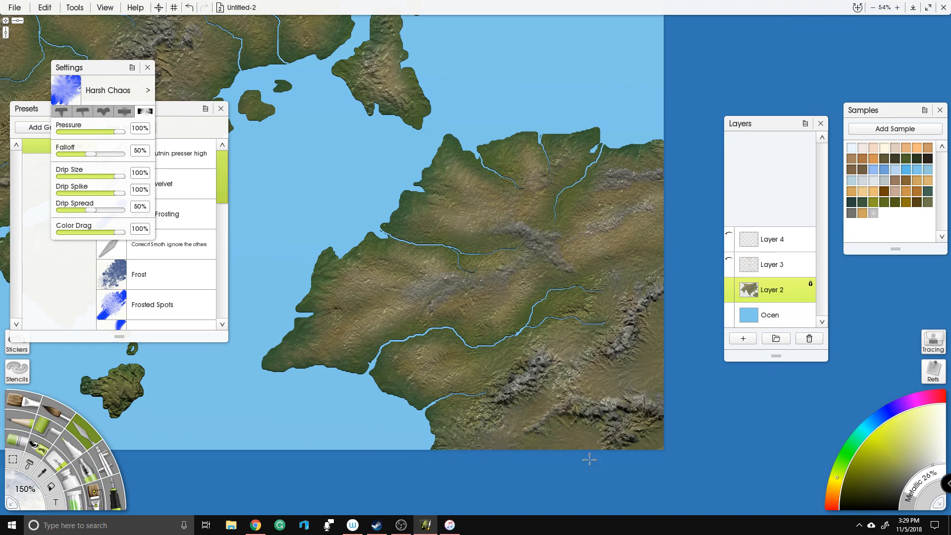
{"action": "left_click_drag", "start_coordinate": [397, 364], "coordinate": [514, 418]}
{"action": "scroll", "coordinate": [665, 449], "scroll_direction": "down", "scroll_amount": 1}
{"action": "scroll", "coordinate": [664, 449], "scroll_direction": "down", "scroll_amount": 5}
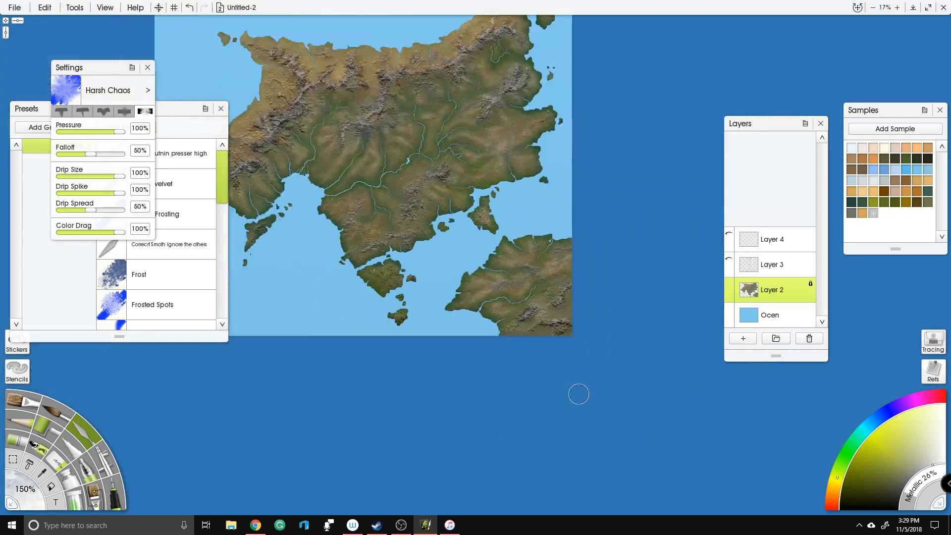
Step: Switch back to the airbrush, set its size to 25% and the paint's metallic amount to 42%
{"action": "left_click", "coordinate": [114, 467]}
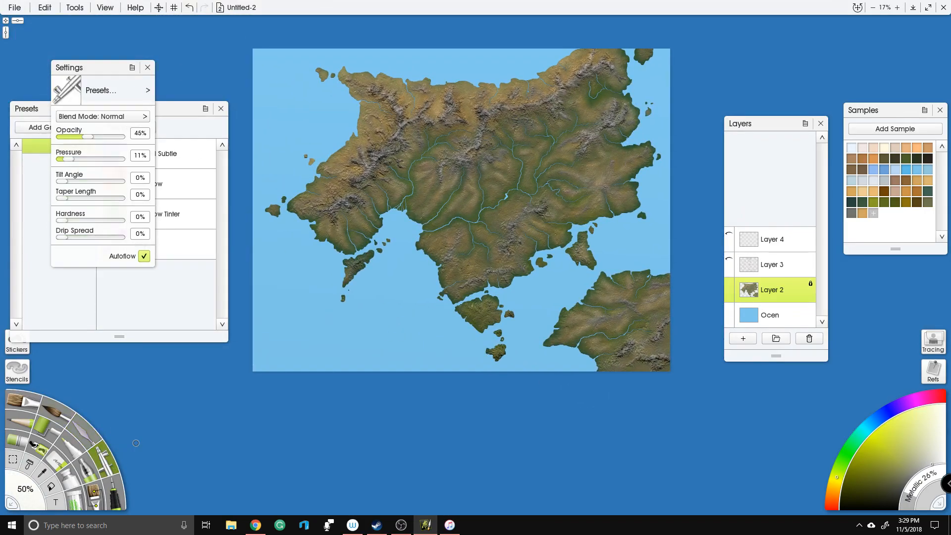
{"action": "left_click", "coordinate": [16, 498]}
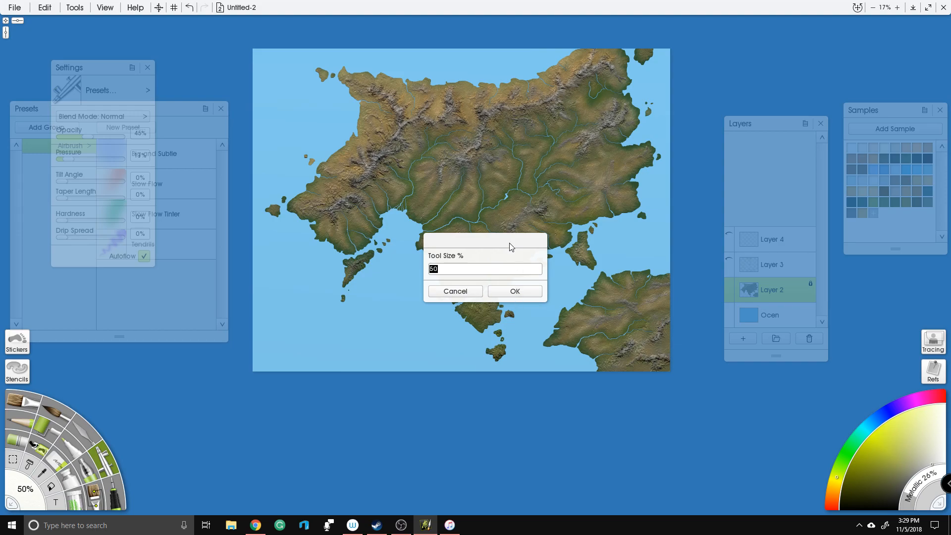
{"action": "type", "text": "25"}
{"action": "key", "text": "Return"}
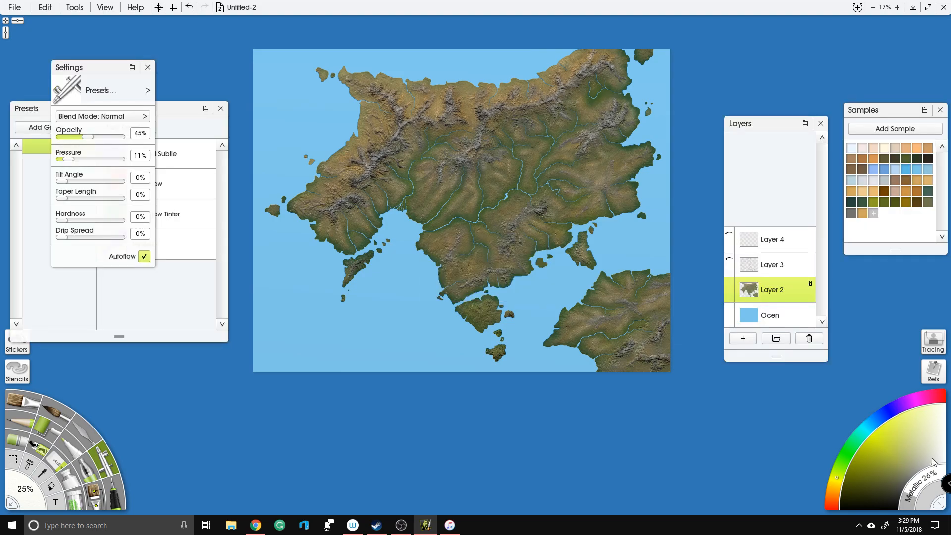
{"action": "left_click_drag", "start_coordinate": [930, 480], "coordinate": [916, 488]}
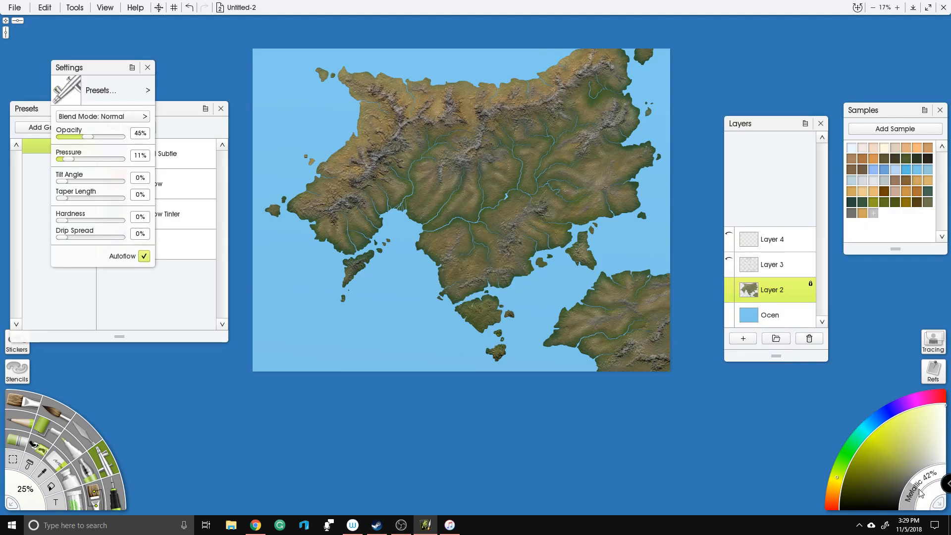
Step: Set the paint's metallic amount to 17% and airbrush thin near-white highlights along the western mountain peaks
{"action": "scroll", "coordinate": [462, 242], "scroll_direction": "up", "scroll_amount": 5}
{"action": "scroll", "coordinate": [461, 242], "scroll_direction": "up", "scroll_amount": 4}
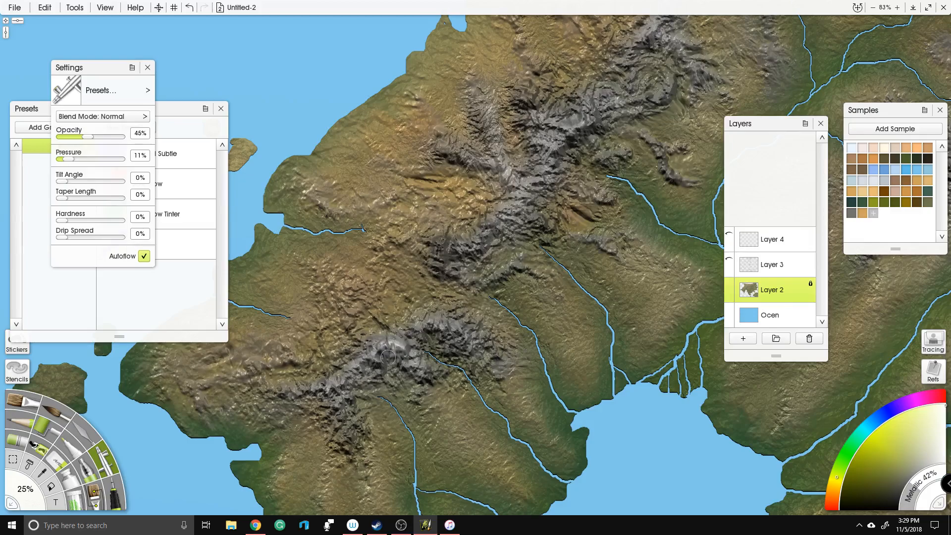
{"action": "left_click_drag", "start_coordinate": [918, 485], "coordinate": [908, 501]}
{"action": "mouse_move", "coordinate": [360, 375]}
{"action": "left_mouse_down"}
{"action": "mouse_move", "coordinate": [397, 347]}
{"action": "mouse_move", "coordinate": [404, 353]}
{"action": "mouse_move", "coordinate": [382, 353]}
{"action": "mouse_move", "coordinate": [424, 327]}
{"action": "mouse_move", "coordinate": [451, 326]}
{"action": "mouse_move", "coordinate": [462, 342]}
{"action": "left_mouse_up"}
{"action": "mouse_move", "coordinate": [517, 268]}
{"action": "left_mouse_down"}
{"action": "mouse_move", "coordinate": [502, 263]}
{"action": "mouse_move", "coordinate": [503, 223]}
{"action": "mouse_move", "coordinate": [533, 211]}
{"action": "mouse_move", "coordinate": [529, 195]}
{"action": "mouse_move", "coordinate": [550, 184]}
{"action": "mouse_move", "coordinate": [547, 145]}
{"action": "mouse_move", "coordinate": [600, 124]}
{"action": "mouse_move", "coordinate": [594, 107]}
{"action": "mouse_move", "coordinate": [607, 119]}
{"action": "mouse_move", "coordinate": [660, 92]}
{"action": "mouse_move", "coordinate": [563, 213]}
{"action": "left_mouse_up"}
{"action": "mouse_move", "coordinate": [544, 155]}
{"action": "left_mouse_down"}
{"action": "mouse_move", "coordinate": [598, 163]}
{"action": "mouse_move", "coordinate": [606, 184]}
{"action": "mouse_move", "coordinate": [563, 136]}
{"action": "mouse_move", "coordinate": [583, 102]}
{"action": "mouse_move", "coordinate": [617, 78]}
{"action": "mouse_move", "coordinate": [684, 60]}
{"action": "mouse_move", "coordinate": [726, 68]}
{"action": "mouse_move", "coordinate": [734, 81]}
{"action": "mouse_move", "coordinate": [670, 61]}
{"action": "left_mouse_up"}
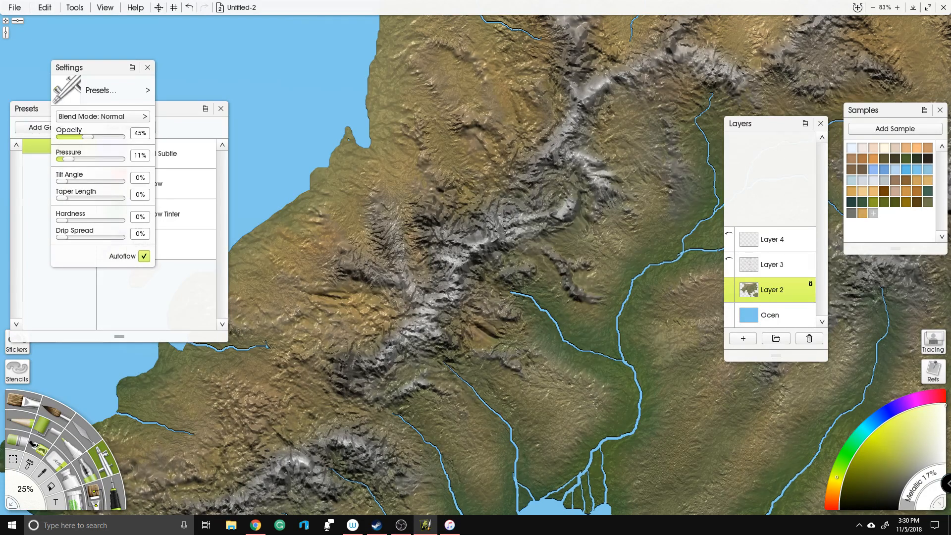
Step: Airbrush thin near-white highlights along the peaks of the northwestern, northern and central mountain ranges
{"action": "left_click_drag", "start_coordinate": [668, 115], "coordinate": [360, 251]}
{"action": "mouse_move", "coordinate": [471, 200]}
{"action": "left_mouse_down"}
{"action": "mouse_move", "coordinate": [488, 183]}
{"action": "mouse_move", "coordinate": [514, 151]}
{"action": "mouse_move", "coordinate": [506, 113]}
{"action": "left_mouse_up"}
{"action": "left_click_drag", "start_coordinate": [558, 198], "coordinate": [577, 209]}
{"action": "mouse_move", "coordinate": [512, 221]}
{"action": "left_mouse_down"}
{"action": "mouse_move", "coordinate": [501, 216]}
{"action": "mouse_move", "coordinate": [517, 218]}
{"action": "left_mouse_up"}
{"action": "left_click_drag", "start_coordinate": [558, 124], "coordinate": [541, 131]}
{"action": "mouse_move", "coordinate": [638, 162]}
{"action": "left_mouse_down"}
{"action": "mouse_move", "coordinate": [549, 147]}
{"action": "mouse_move", "coordinate": [589, 168]}
{"action": "mouse_move", "coordinate": [575, 173]}
{"action": "mouse_move", "coordinate": [580, 221]}
{"action": "mouse_move", "coordinate": [560, 244]}
{"action": "mouse_move", "coordinate": [563, 293]}
{"action": "mouse_move", "coordinate": [550, 323]}
{"action": "mouse_move", "coordinate": [526, 337]}
{"action": "mouse_move", "coordinate": [509, 335]}
{"action": "mouse_move", "coordinate": [483, 214]}
{"action": "left_mouse_up"}
{"action": "mouse_move", "coordinate": [498, 247]}
{"action": "left_mouse_down"}
{"action": "mouse_move", "coordinate": [468, 282]}
{"action": "mouse_move", "coordinate": [509, 286]}
{"action": "mouse_move", "coordinate": [461, 312]}
{"action": "mouse_move", "coordinate": [382, 313]}
{"action": "mouse_move", "coordinate": [414, 317]}
{"action": "left_mouse_up"}
{"action": "scroll", "coordinate": [414, 317], "scroll_direction": "down", "scroll_amount": 5}
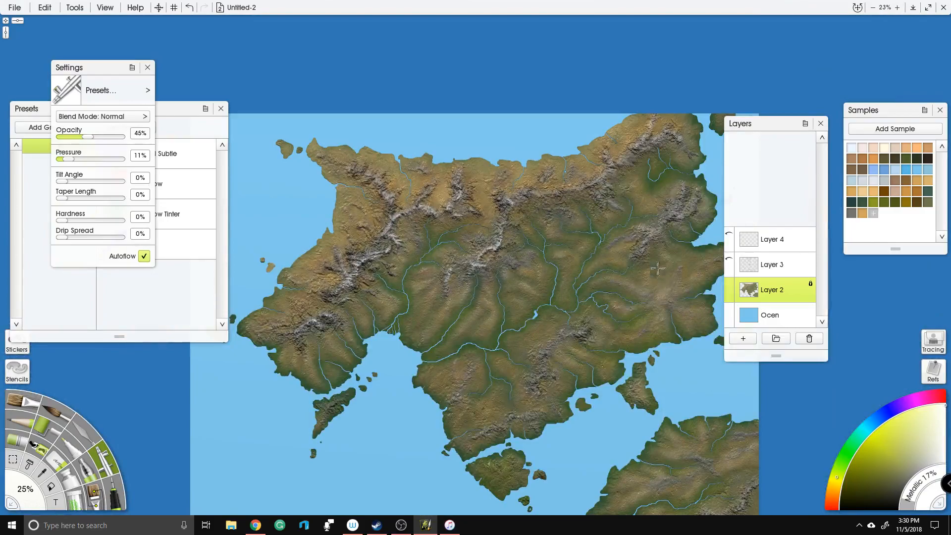
Step: Airbrush thin near-white highlights along the peaks of the north-central and northeastern mountain ranges
{"action": "scroll", "coordinate": [658, 273], "scroll_direction": "up", "scroll_amount": 2}
{"action": "scroll", "coordinate": [506, 186], "scroll_direction": "up", "scroll_amount": 1}
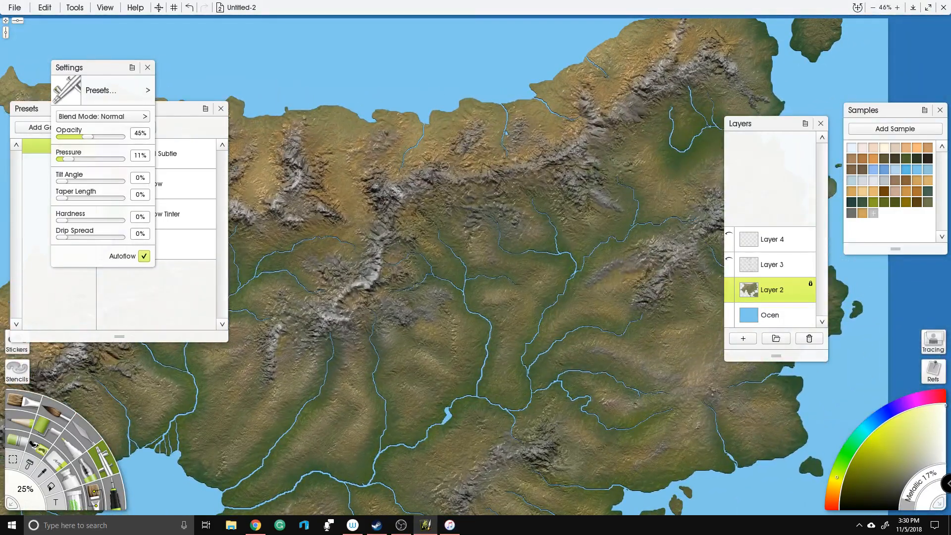
{"action": "left_click_drag", "start_coordinate": [430, 170], "coordinate": [453, 179]}
{"action": "mouse_move", "coordinate": [570, 152]}
{"action": "left_mouse_down"}
{"action": "mouse_move", "coordinate": [650, 84]}
{"action": "mouse_move", "coordinate": [666, 91]}
{"action": "left_mouse_up"}
{"action": "left_click_drag", "start_coordinate": [603, 241], "coordinate": [490, 197]}
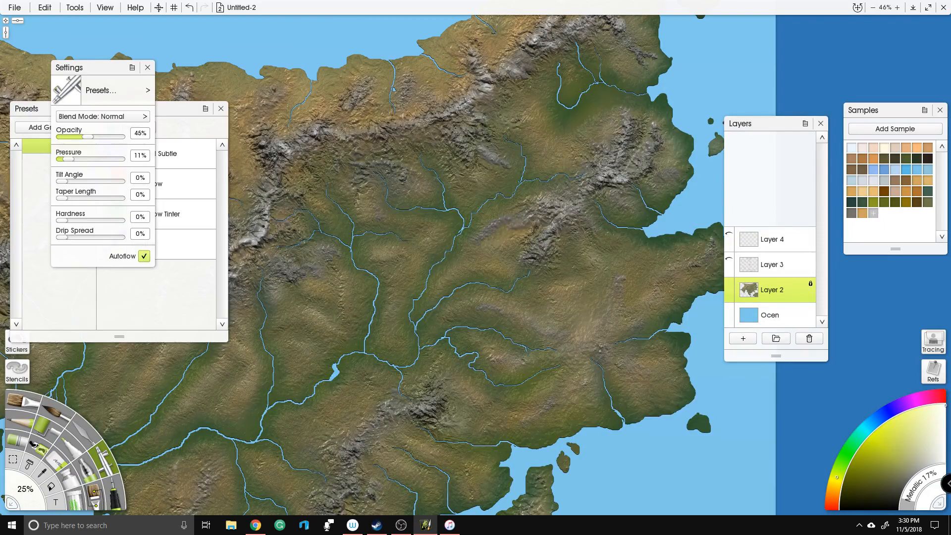
{"action": "left_click_drag", "start_coordinate": [371, 447], "coordinate": [511, 241]}
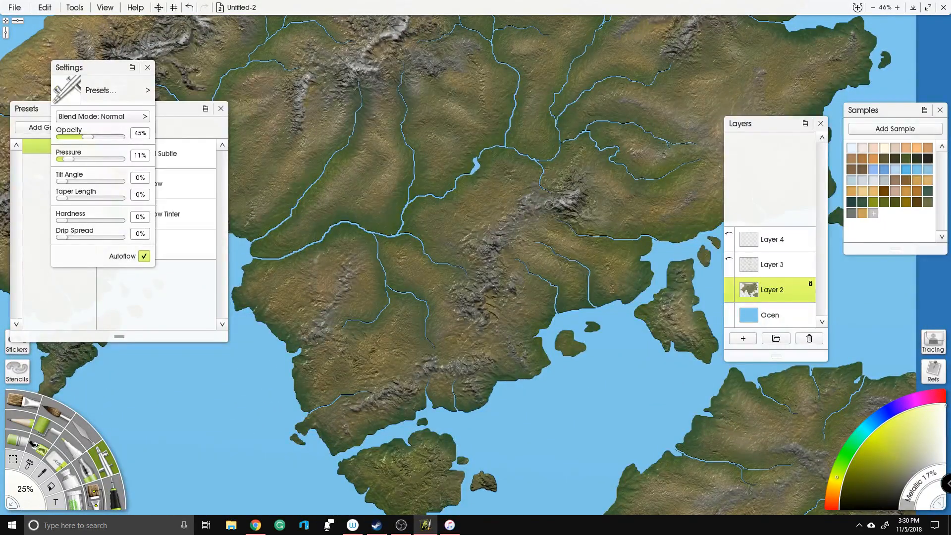
Step: Airbrush thin near-white highlights along the mountain peaks of the southeastern landmass
{"action": "left_click_drag", "start_coordinate": [656, 408], "coordinate": [399, 144]}
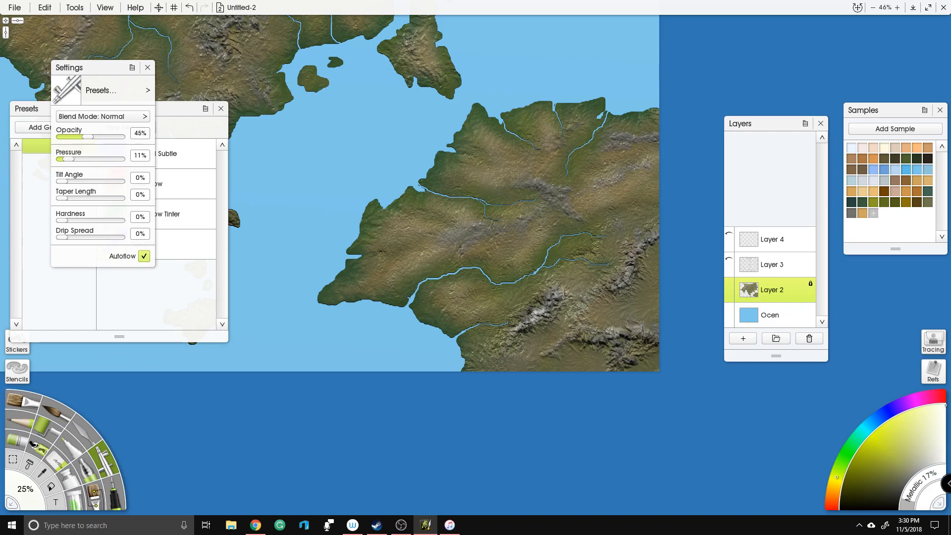
{"action": "mouse_move", "coordinate": [566, 310]}
{"action": "left_mouse_down"}
{"action": "mouse_move", "coordinate": [571, 336]}
{"action": "mouse_move", "coordinate": [660, 339]}
{"action": "mouse_move", "coordinate": [630, 331]}
{"action": "mouse_move", "coordinate": [610, 344]}
{"action": "mouse_move", "coordinate": [625, 359]}
{"action": "left_mouse_up"}
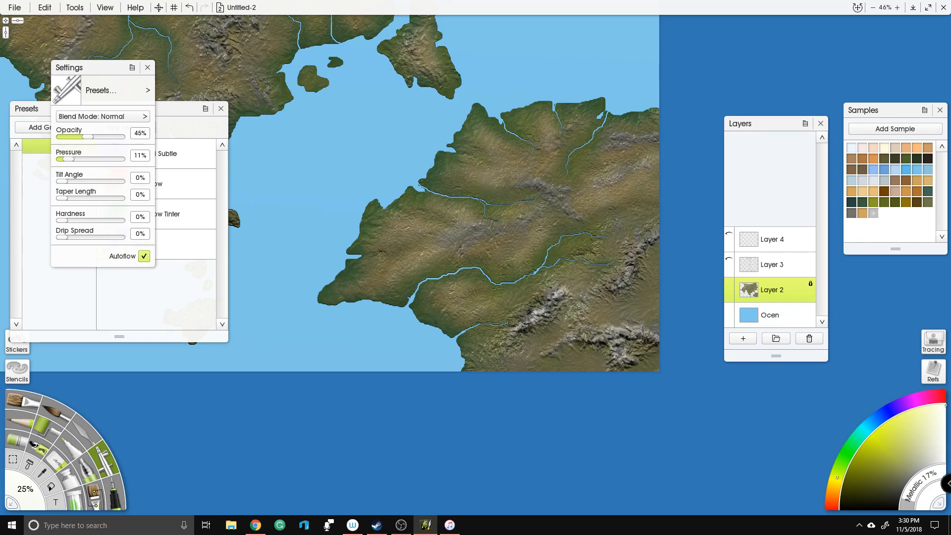
{"action": "mouse_move", "coordinate": [641, 267]}
{"action": "left_mouse_down"}
{"action": "mouse_move", "coordinate": [629, 270]}
{"action": "mouse_move", "coordinate": [623, 243]}
{"action": "left_mouse_up"}
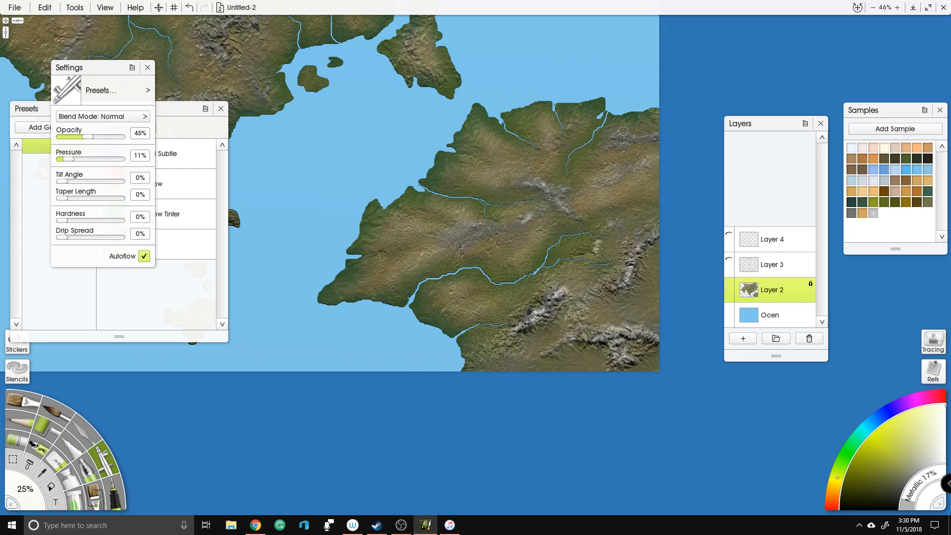
{"action": "left_click_drag", "start_coordinate": [627, 147], "coordinate": [658, 138]}
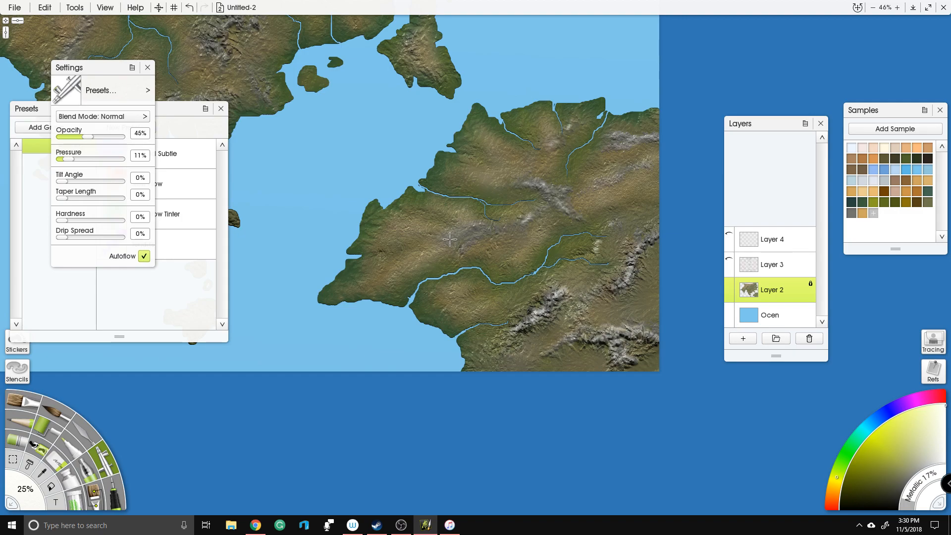
{"action": "left_click_drag", "start_coordinate": [476, 228], "coordinate": [485, 226]}
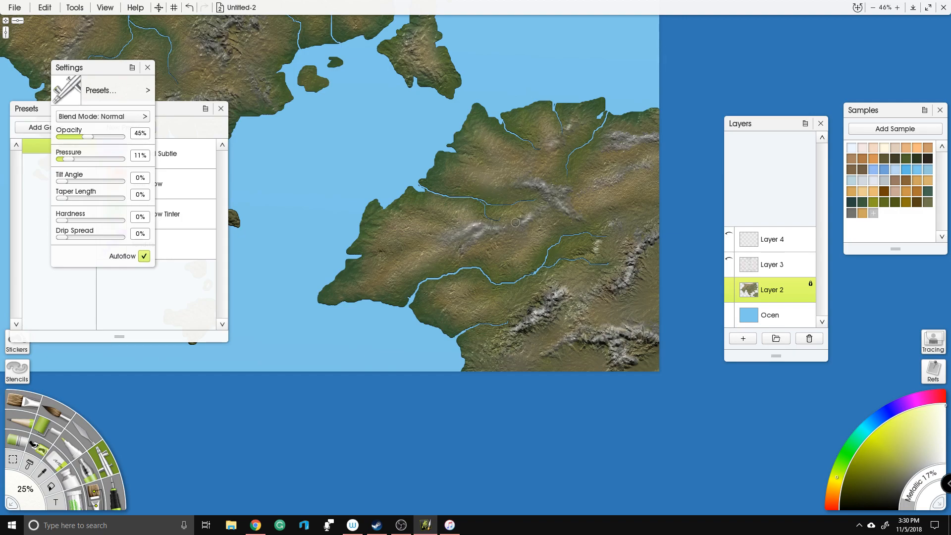
{"action": "mouse_move", "coordinate": [505, 343]}
{"action": "left_mouse_down"}
{"action": "mouse_move", "coordinate": [552, 290]}
{"action": "mouse_move", "coordinate": [578, 308]}
{"action": "mouse_move", "coordinate": [589, 302]}
{"action": "mouse_move", "coordinate": [604, 276]}
{"action": "mouse_move", "coordinate": [620, 279]}
{"action": "mouse_move", "coordinate": [638, 245]}
{"action": "left_mouse_up"}
Step: Pick the dark brown sample, set the airbrush size to 100% and airbrush between the northern mountain ridges
{"action": "scroll", "coordinate": [499, 408], "scroll_direction": "down", "scroll_amount": 5}
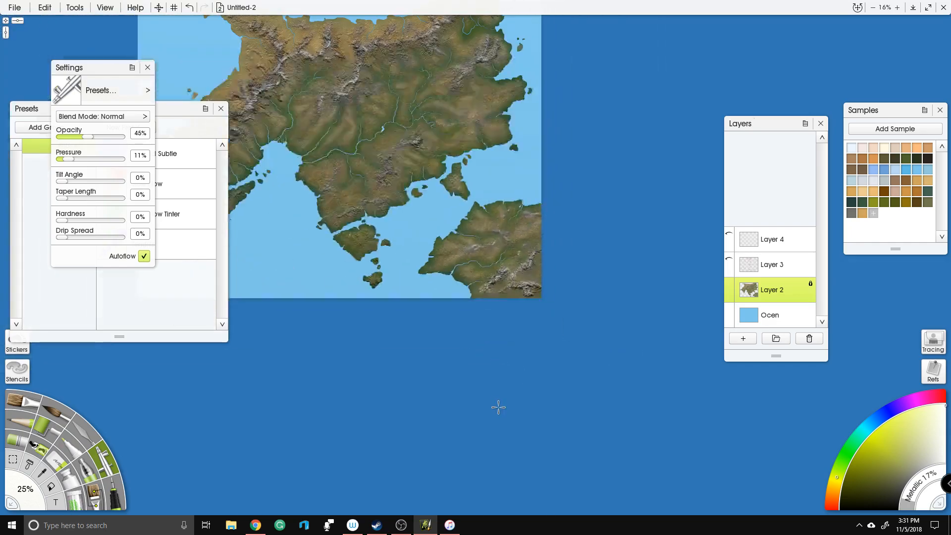
{"action": "scroll", "coordinate": [426, 169], "scroll_direction": "up", "scroll_amount": 5}
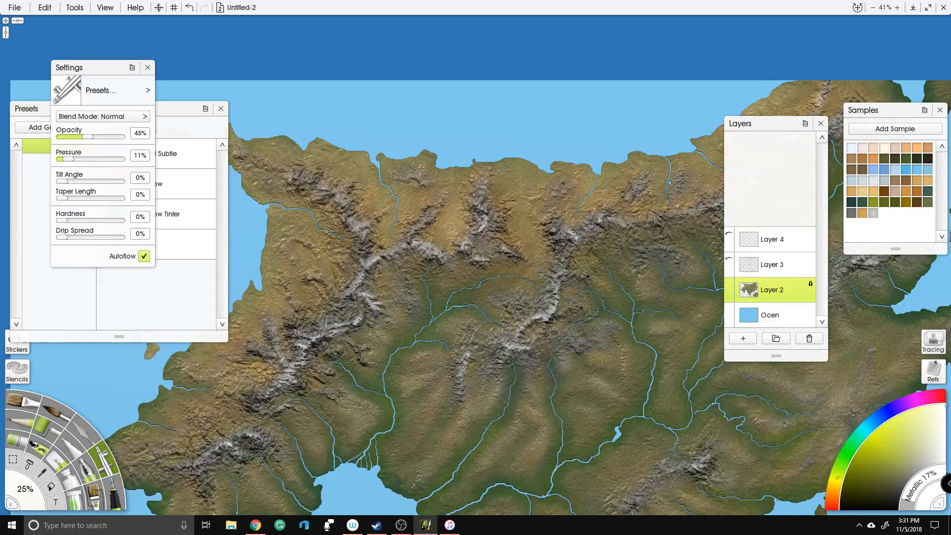
{"action": "left_click_drag", "start_coordinate": [395, 175], "coordinate": [411, 182]}
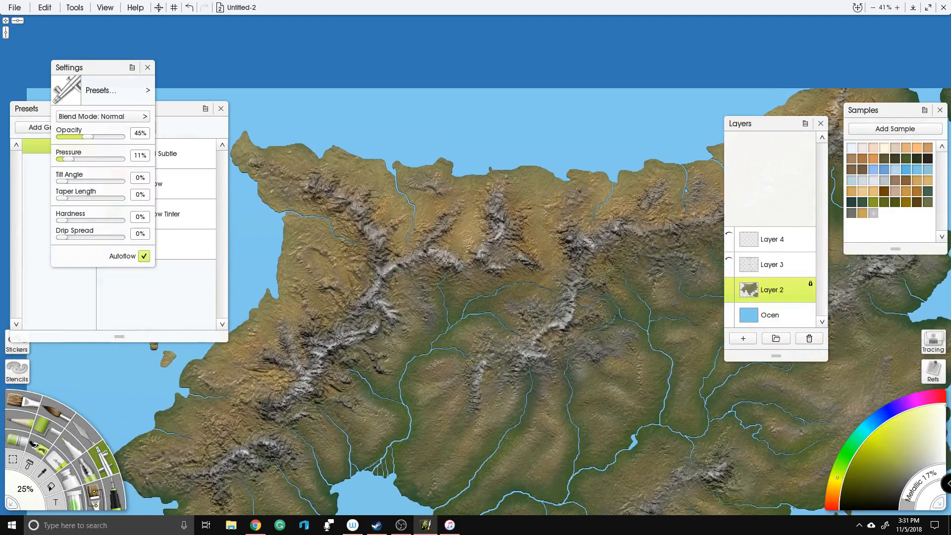
{"action": "left_click", "coordinate": [906, 184]}
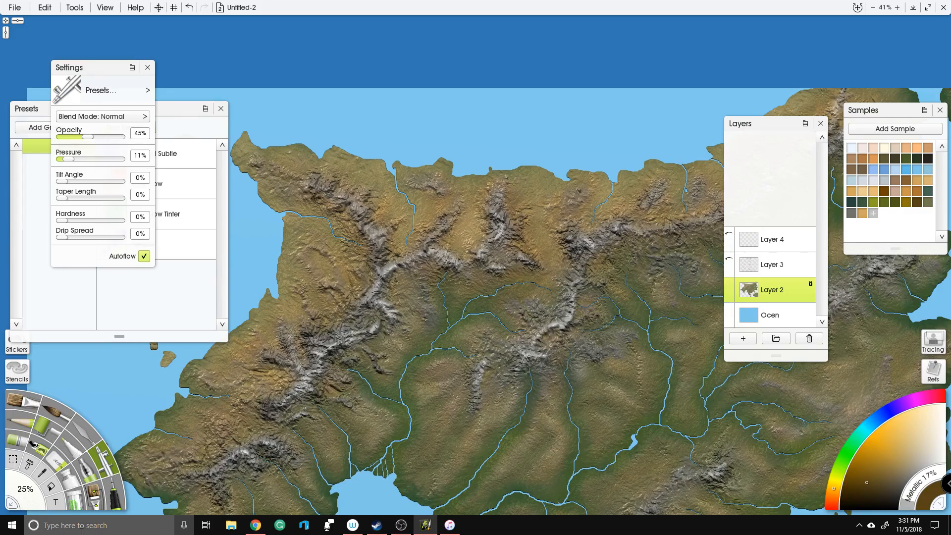
{"action": "left_click", "coordinate": [39, 505]}
{"action": "type", "text": "100"}
{"action": "key", "text": "Return"}
{"action": "mouse_move", "coordinate": [464, 218]}
{"action": "left_mouse_down"}
{"action": "mouse_move", "coordinate": [460, 246]}
{"action": "mouse_move", "coordinate": [479, 217]}
{"action": "left_mouse_up"}
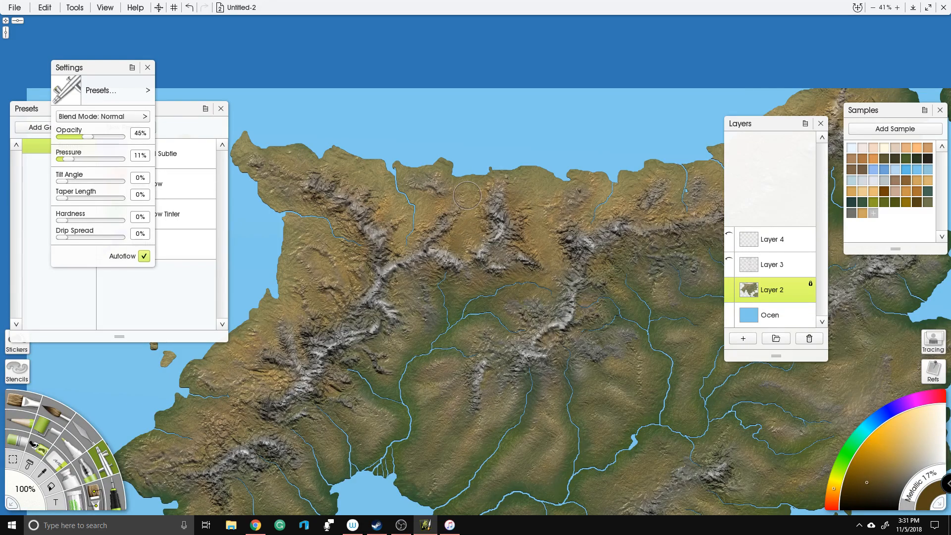
Step: Pick the orange-brown sample and airbrush the lowlands between and beside the northern and western mountain ranges
{"action": "left_click", "coordinate": [865, 171]}
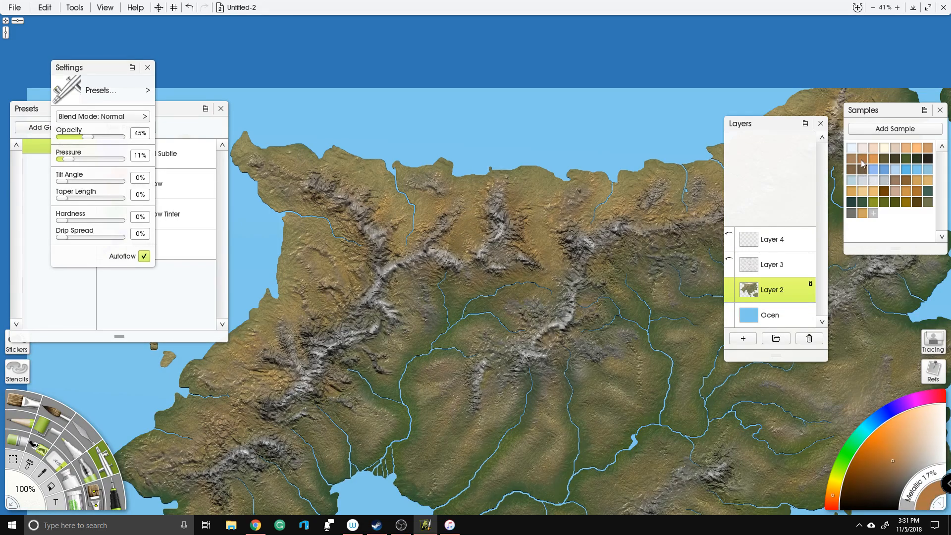
{"action": "left_click_drag", "start_coordinate": [474, 233], "coordinate": [474, 215]}
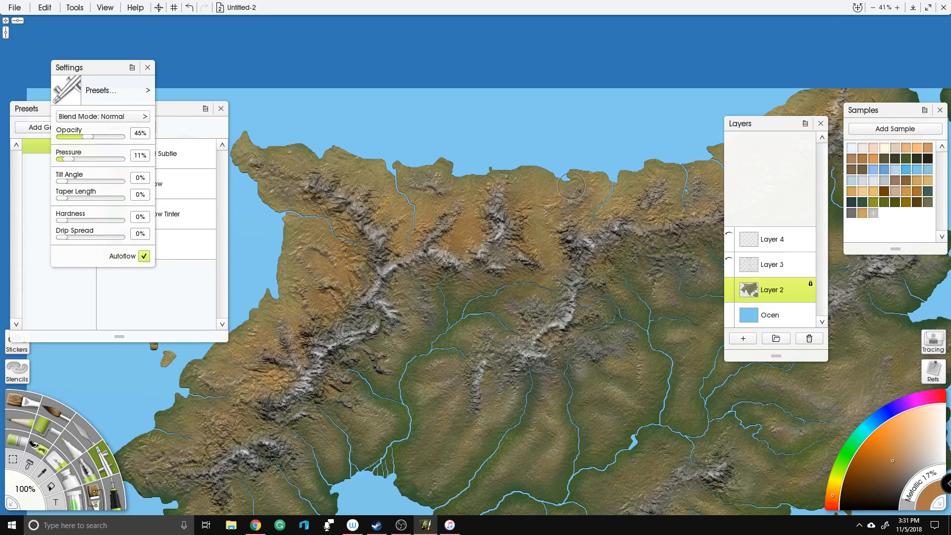
{"action": "left_click_drag", "start_coordinate": [636, 158], "coordinate": [487, 165]}
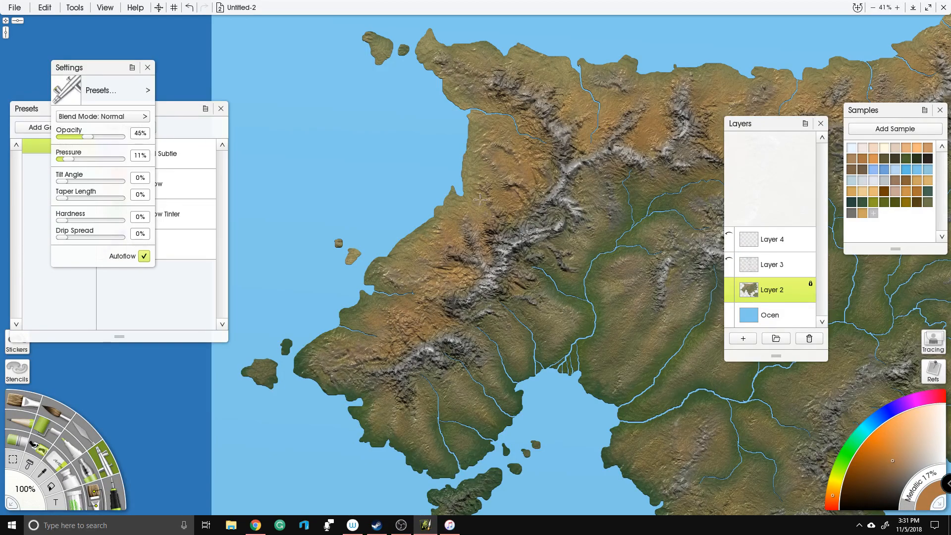
{"action": "scroll", "coordinate": [524, 148], "scroll_direction": "down", "scroll_amount": 5}
{"action": "left_click_drag", "start_coordinate": [599, 250], "coordinate": [557, 258]}
{"action": "scroll", "coordinate": [528, 201], "scroll_direction": "up", "scroll_amount": 4}
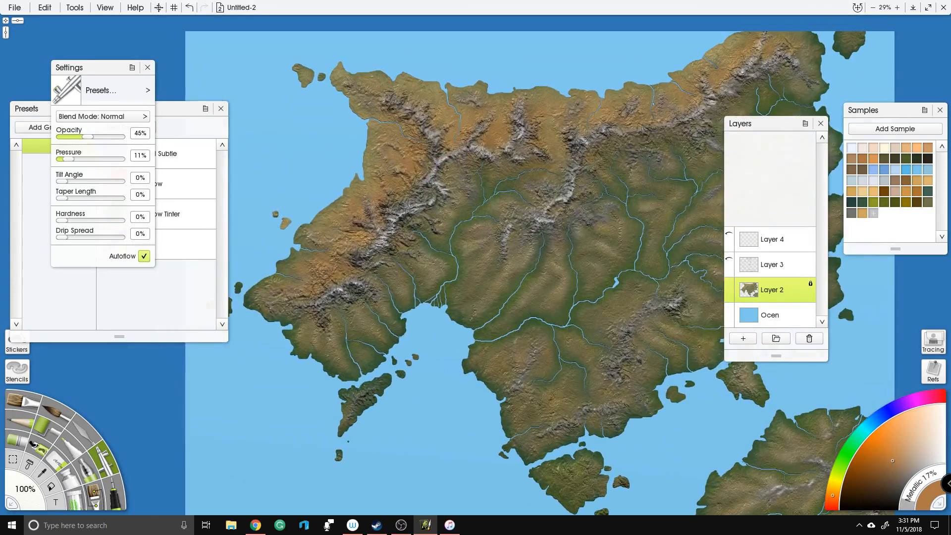
Step: Pick the light tan sample and airbrush the land along the northwestern coast
{"action": "left_click", "coordinate": [863, 192]}
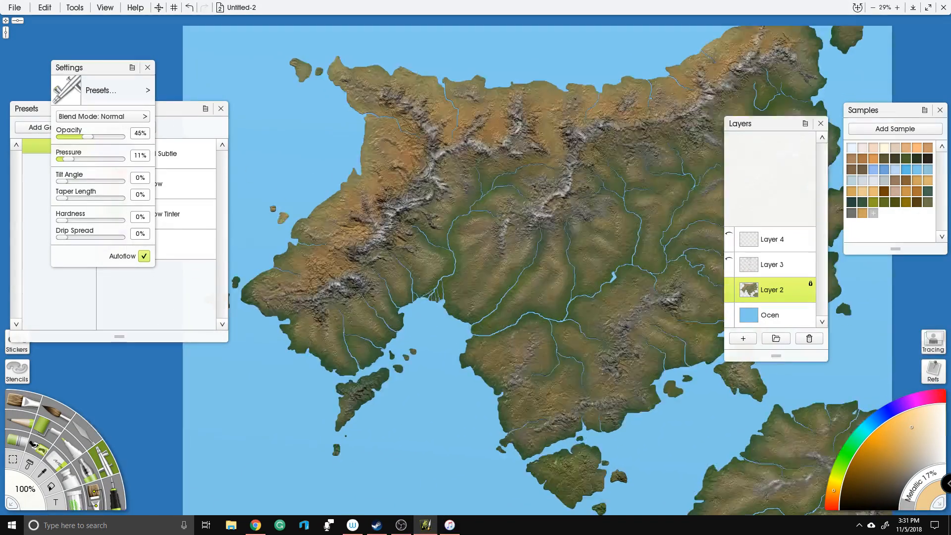
{"action": "scroll", "coordinate": [522, 181], "scroll_direction": "up", "scroll_amount": 3}
{"action": "mouse_move", "coordinate": [466, 184]}
{"action": "left_mouse_down"}
{"action": "mouse_move", "coordinate": [465, 134]}
{"action": "mouse_move", "coordinate": [494, 148]}
{"action": "mouse_move", "coordinate": [494, 119]}
{"action": "mouse_move", "coordinate": [475, 95]}
{"action": "mouse_move", "coordinate": [506, 92]}
{"action": "mouse_move", "coordinate": [498, 86]}
{"action": "mouse_move", "coordinate": [523, 112]}
{"action": "left_mouse_up"}
{"action": "mouse_move", "coordinate": [446, 190]}
{"action": "left_mouse_down"}
{"action": "mouse_move", "coordinate": [409, 191]}
{"action": "mouse_move", "coordinate": [427, 229]}
{"action": "mouse_move", "coordinate": [377, 229]}
{"action": "mouse_move", "coordinate": [395, 283]}
{"action": "mouse_move", "coordinate": [347, 327]}
{"action": "mouse_move", "coordinate": [292, 349]}
{"action": "mouse_move", "coordinate": [293, 365]}
{"action": "mouse_move", "coordinate": [365, 282]}
{"action": "mouse_move", "coordinate": [402, 293]}
{"action": "left_mouse_up"}
{"action": "left_click_drag", "start_coordinate": [444, 113], "coordinate": [415, 259]}
{"action": "mouse_move", "coordinate": [493, 159]}
{"action": "left_mouse_down"}
{"action": "mouse_move", "coordinate": [498, 166]}
{"action": "mouse_move", "coordinate": [461, 170]}
{"action": "mouse_move", "coordinate": [393, 164]}
{"action": "mouse_move", "coordinate": [431, 226]}
{"action": "mouse_move", "coordinate": [480, 171]}
{"action": "left_mouse_up"}
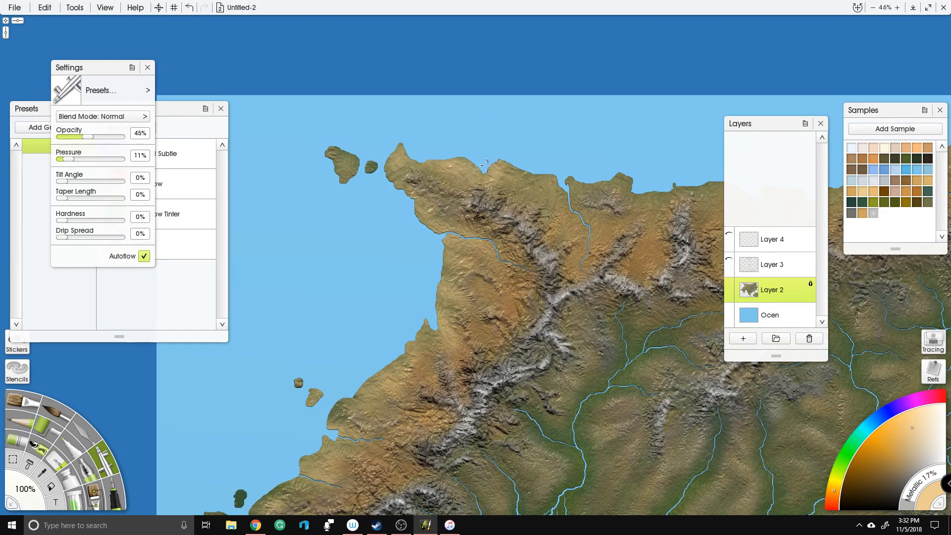
Step: Airbrush light tan along the northern coast and lighten the lowlands between the northern and western ridges
{"action": "mouse_move", "coordinate": [541, 167]}
{"action": "left_mouse_down"}
{"action": "mouse_move", "coordinate": [552, 204]}
{"action": "mouse_move", "coordinate": [577, 221]}
{"action": "mouse_move", "coordinate": [599, 184]}
{"action": "mouse_move", "coordinate": [624, 175]}
{"action": "mouse_move", "coordinate": [658, 214]}
{"action": "mouse_move", "coordinate": [688, 174]}
{"action": "left_mouse_up"}
{"action": "left_click_drag", "start_coordinate": [609, 163], "coordinate": [474, 173]}
{"action": "mouse_move", "coordinate": [537, 182]}
{"action": "left_mouse_down"}
{"action": "mouse_move", "coordinate": [563, 206]}
{"action": "mouse_move", "coordinate": [582, 184]}
{"action": "mouse_move", "coordinate": [559, 220]}
{"action": "mouse_move", "coordinate": [568, 233]}
{"action": "mouse_move", "coordinate": [591, 197]}
{"action": "mouse_move", "coordinate": [614, 186]}
{"action": "mouse_move", "coordinate": [657, 220]}
{"action": "mouse_move", "coordinate": [707, 197]}
{"action": "left_mouse_up"}
{"action": "left_click_drag", "start_coordinate": [577, 166], "coordinate": [429, 197]}
{"action": "mouse_move", "coordinate": [431, 230]}
{"action": "left_mouse_down"}
{"action": "mouse_move", "coordinate": [554, 208]}
{"action": "mouse_move", "coordinate": [549, 232]}
{"action": "mouse_move", "coordinate": [601, 219]}
{"action": "mouse_move", "coordinate": [609, 229]}
{"action": "mouse_move", "coordinate": [620, 217]}
{"action": "mouse_move", "coordinate": [645, 226]}
{"action": "mouse_move", "coordinate": [652, 184]}
{"action": "mouse_move", "coordinate": [676, 179]}
{"action": "mouse_move", "coordinate": [707, 207]}
{"action": "mouse_move", "coordinate": [705, 163]}
{"action": "mouse_move", "coordinate": [748, 139]}
{"action": "mouse_move", "coordinate": [798, 146]}
{"action": "left_mouse_up"}
{"action": "left_click_drag", "start_coordinate": [550, 216], "coordinate": [437, 306]}
{"action": "left_click_drag", "start_coordinate": [588, 216], "coordinate": [552, 297]}
{"action": "scroll", "coordinate": [536, 233], "scroll_direction": "down", "scroll_amount": 3}
{"action": "left_click_drag", "start_coordinate": [540, 228], "coordinate": [575, 152]}
{"action": "scroll", "coordinate": [410, 291], "scroll_direction": "up", "scroll_amount": 2}
{"action": "scroll", "coordinate": [410, 292], "scroll_direction": "down", "scroll_amount": 2}
{"action": "left_click_drag", "start_coordinate": [460, 288], "coordinate": [531, 220]}
{"action": "scroll", "coordinate": [552, 250], "scroll_direction": "up", "scroll_amount": 3}
{"action": "scroll", "coordinate": [500, 229], "scroll_direction": "down", "scroll_amount": 3}
{"action": "scroll", "coordinate": [587, 170], "scroll_direction": "up", "scroll_amount": 2}
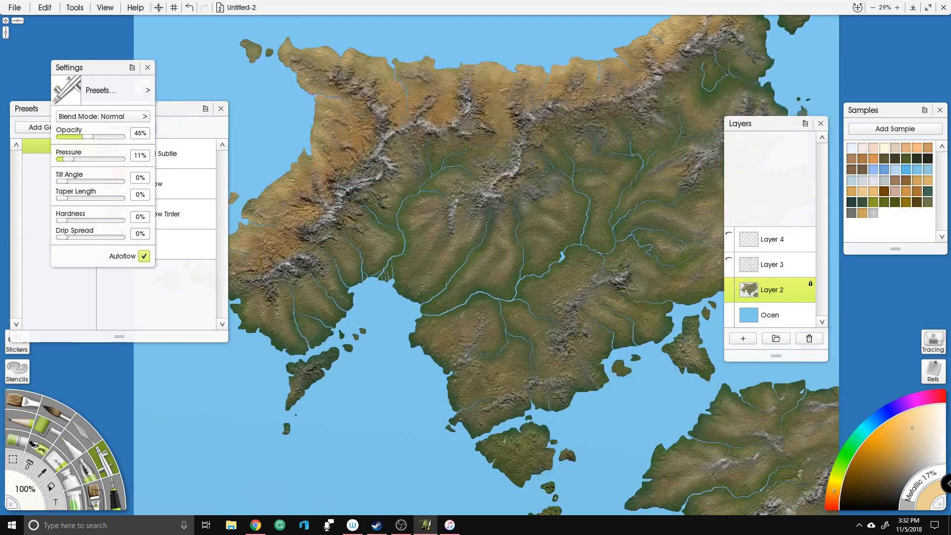
{"action": "left_click_drag", "start_coordinate": [673, 238], "coordinate": [630, 261]}
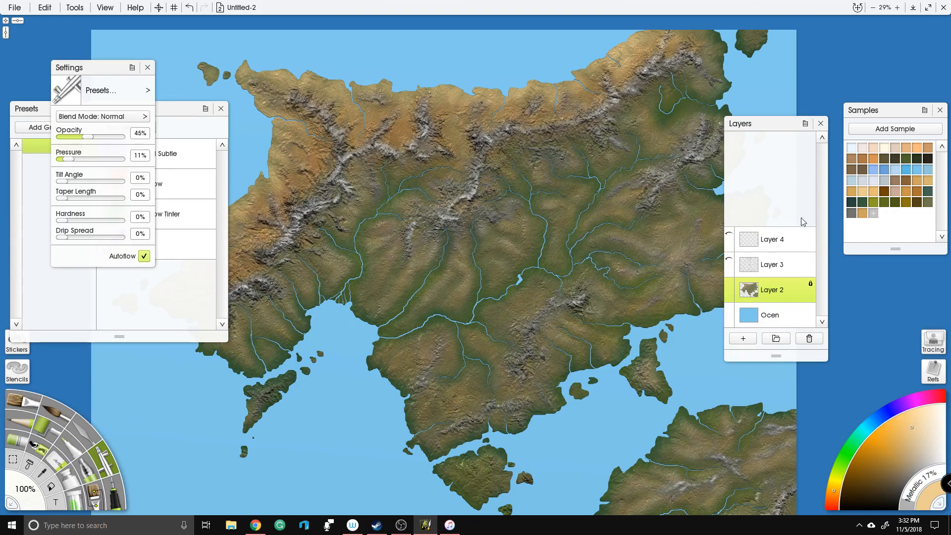
Step: Add a new layer above Layer 4, switch to the sticker spray tool and move the presets clear of the settings
{"action": "left_click", "coordinate": [783, 240]}
{"action": "left_click", "coordinate": [743, 338]}
{"action": "scroll", "coordinate": [446, 346], "scroll_direction": "down", "scroll_amount": 3}
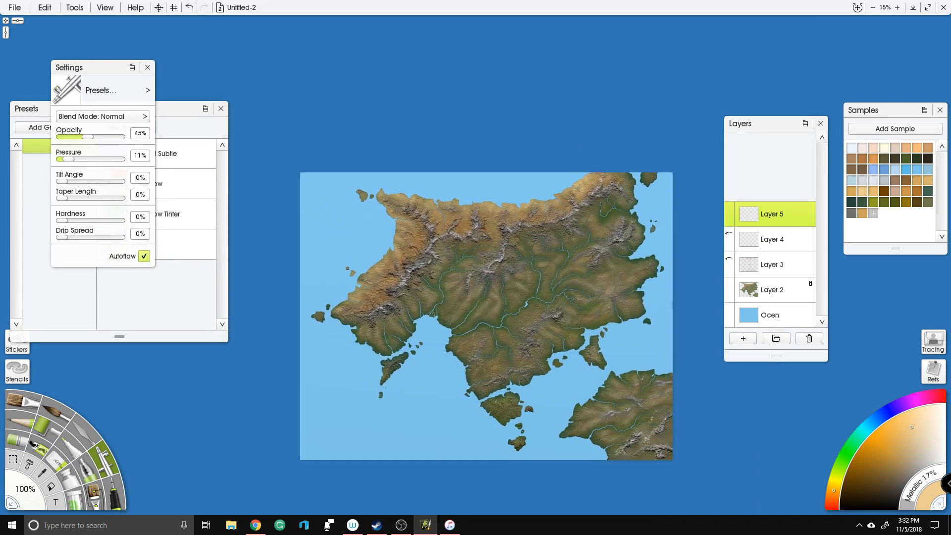
{"action": "scroll", "coordinate": [452, 256], "scroll_direction": "up", "scroll_amount": 4}
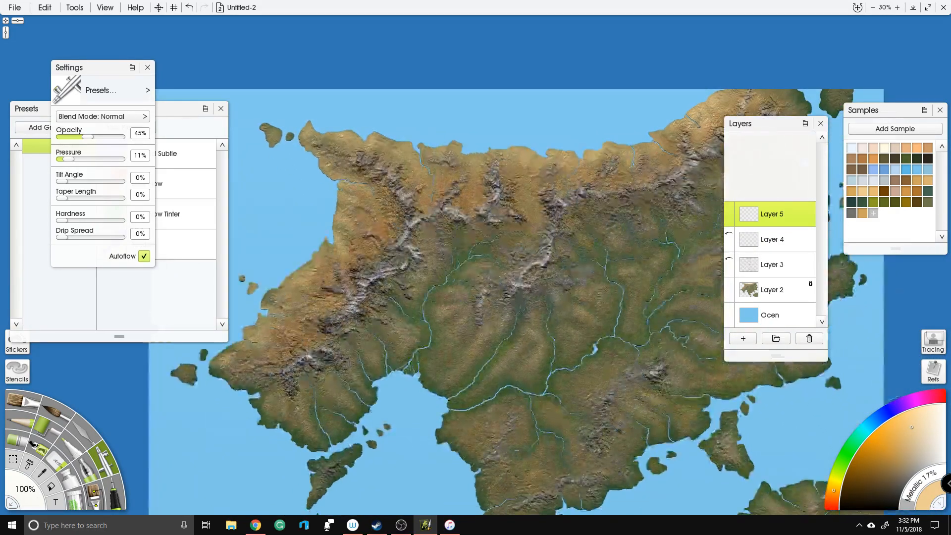
{"action": "scroll", "coordinate": [449, 253], "scroll_direction": "up", "scroll_amount": 3}
{"action": "left_click_drag", "start_coordinate": [331, 331], "coordinate": [509, 179]}
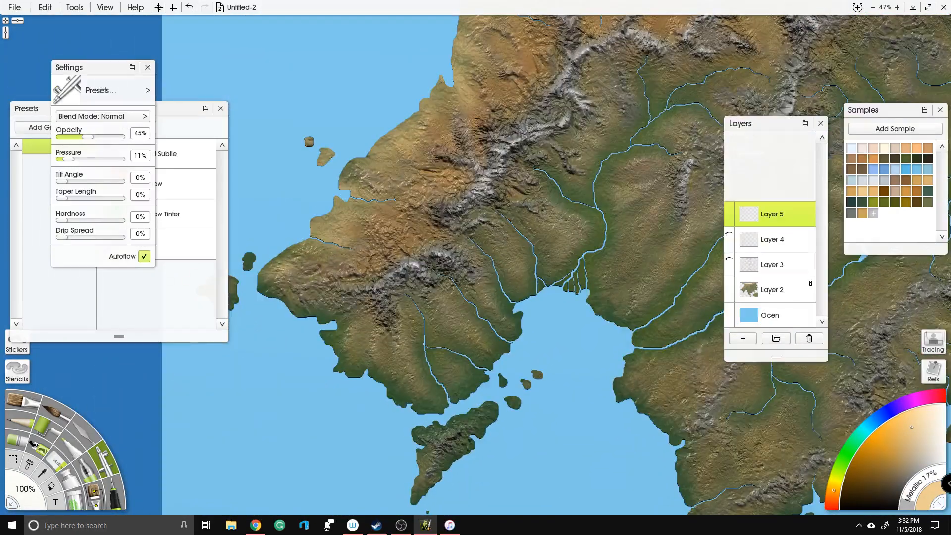
{"action": "left_click", "coordinate": [34, 445]}
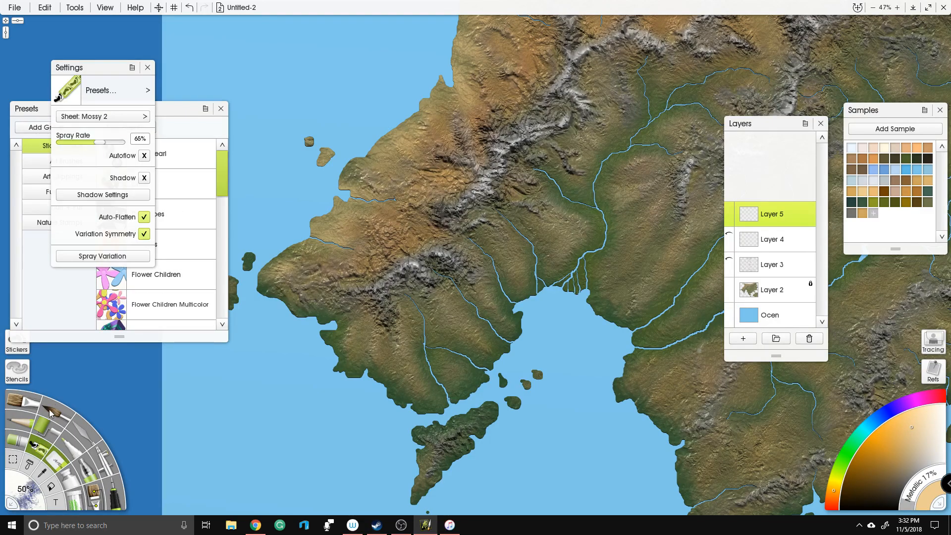
{"action": "left_click_drag", "start_coordinate": [169, 108], "coordinate": [376, 108]}
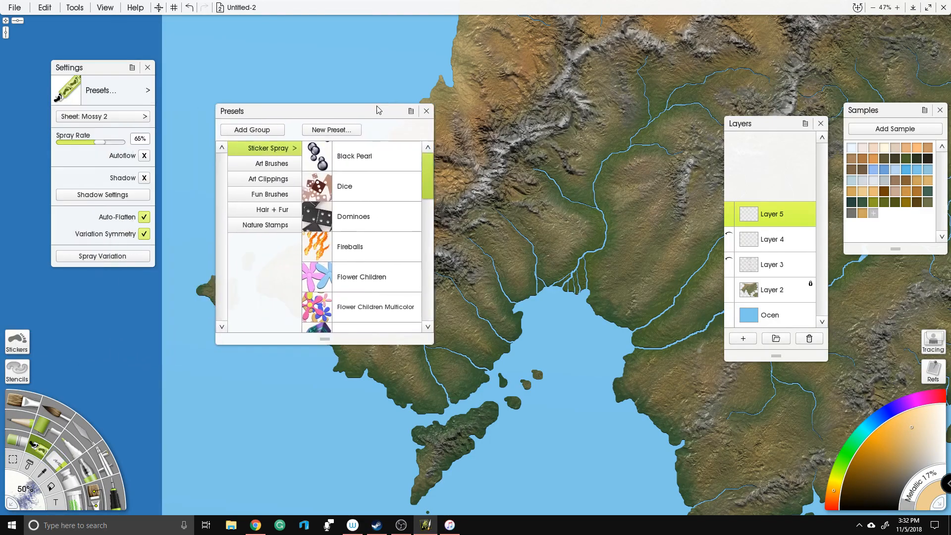
Step: Try test strokes with the flower and Fireballs sticker sprays across the central land, and undo both
{"action": "left_click", "coordinate": [368, 233]}
{"action": "scroll", "coordinate": [379, 248], "scroll_direction": "down", "scroll_amount": 1}
{"action": "left_click", "coordinate": [378, 238]}
{"action": "mouse_move", "coordinate": [592, 231]}
{"action": "left_mouse_down"}
{"action": "mouse_move", "coordinate": [663, 417]}
{"action": "mouse_move", "coordinate": [627, 448]}
{"action": "left_mouse_up"}
{"action": "left_click", "coordinate": [378, 171]}
{"action": "mouse_move", "coordinate": [696, 218]}
{"action": "left_mouse_down"}
{"action": "mouse_move", "coordinate": [544, 159]}
{"action": "mouse_move", "coordinate": [505, 187]}
{"action": "mouse_move", "coordinate": [595, 278]}
{"action": "mouse_move", "coordinate": [638, 347]}
{"action": "left_mouse_up"}
{"action": "key", "text": "ctrl+z"}
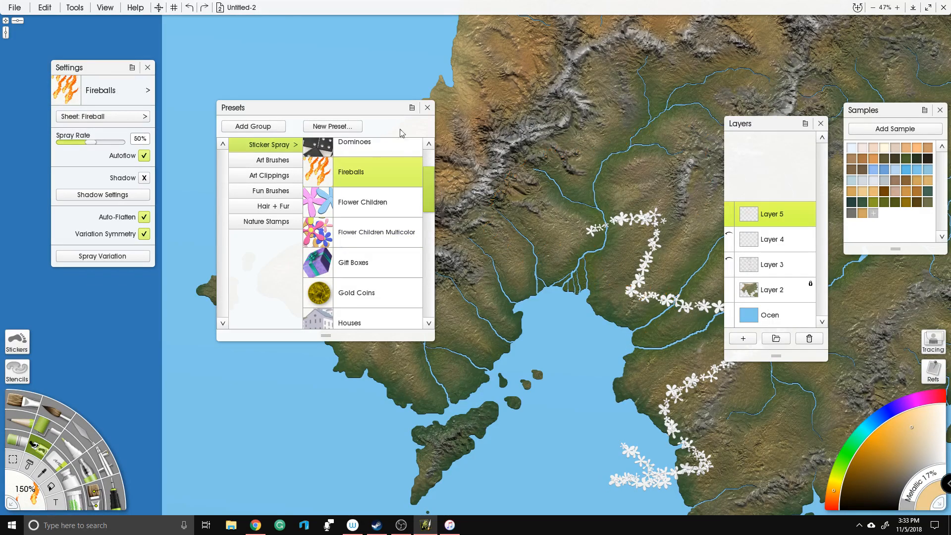
{"action": "key", "text": "ctrl+z"}
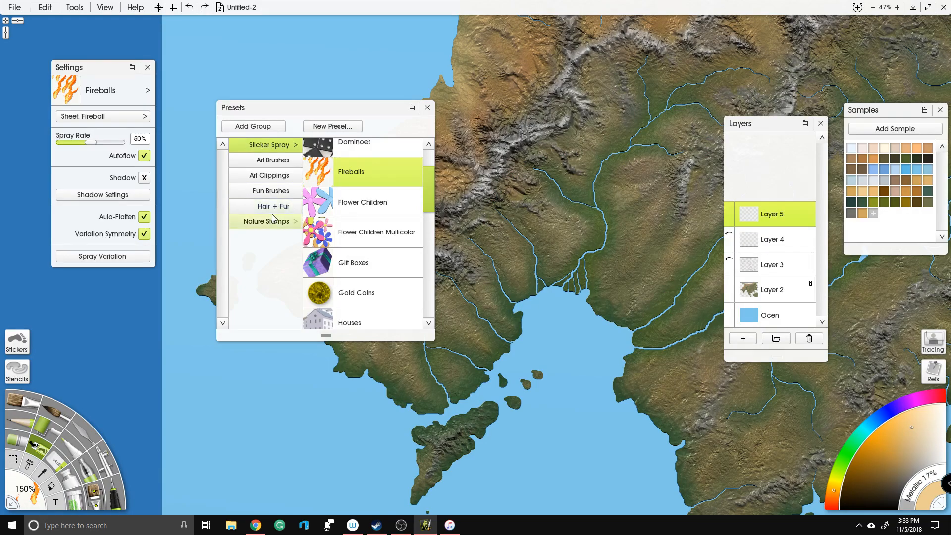
Step: Look through the Hair + Fur, Fun Brushes, Art Clippings and Art Brushes preset groups for a suitable spray
{"action": "left_click", "coordinate": [273, 207]}
{"action": "left_click", "coordinate": [268, 222]}
{"action": "left_click", "coordinate": [273, 207]}
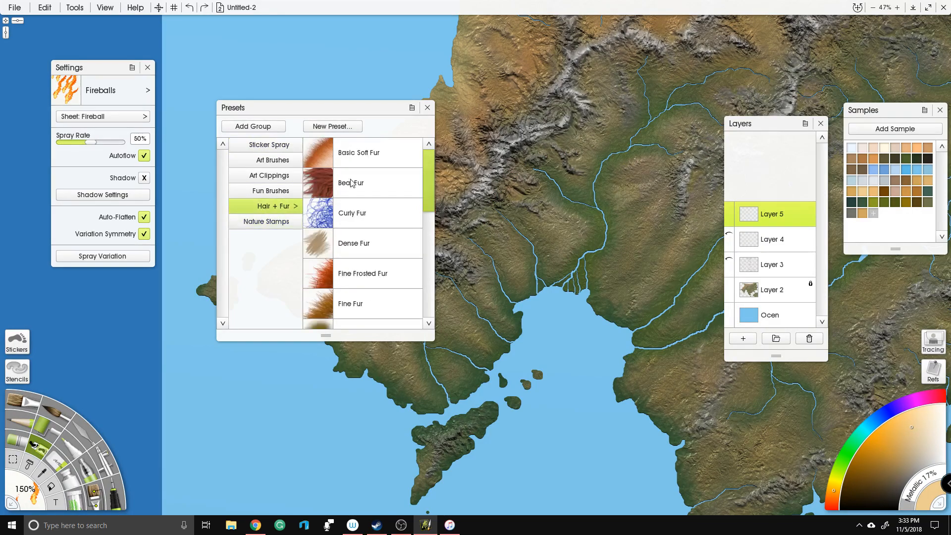
{"action": "scroll", "coordinate": [374, 219], "scroll_direction": "down", "scroll_amount": 10}
{"action": "left_click", "coordinate": [273, 192]}
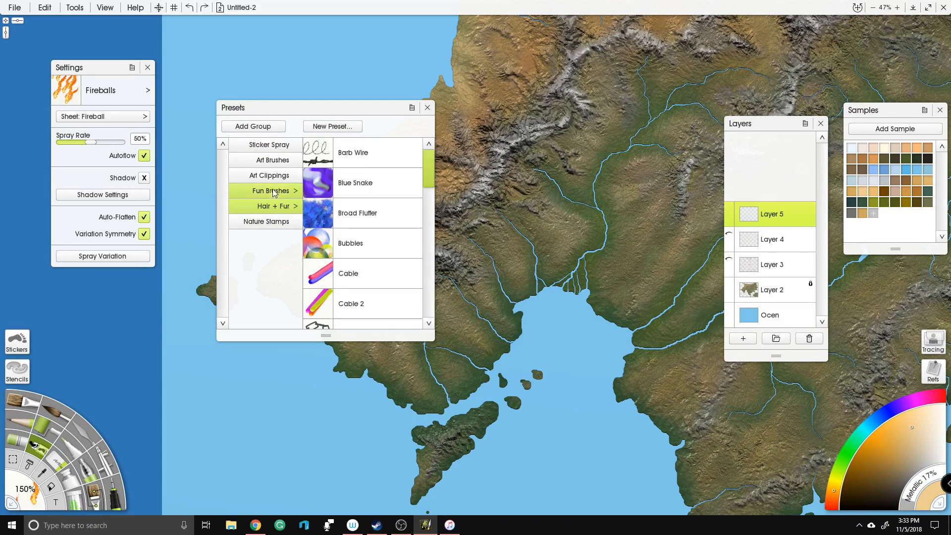
{"action": "left_click", "coordinate": [279, 176]}
{"action": "left_click", "coordinate": [283, 159]}
{"action": "left_click", "coordinate": [282, 149]}
{"action": "left_click", "coordinate": [282, 160]}
{"action": "scroll", "coordinate": [381, 207], "scroll_direction": "down", "scroll_amount": 5}
{"action": "scroll", "coordinate": [386, 208], "scroll_direction": "down", "scroll_amount": 3}
{"action": "scroll", "coordinate": [381, 208], "scroll_direction": "up", "scroll_amount": 5}
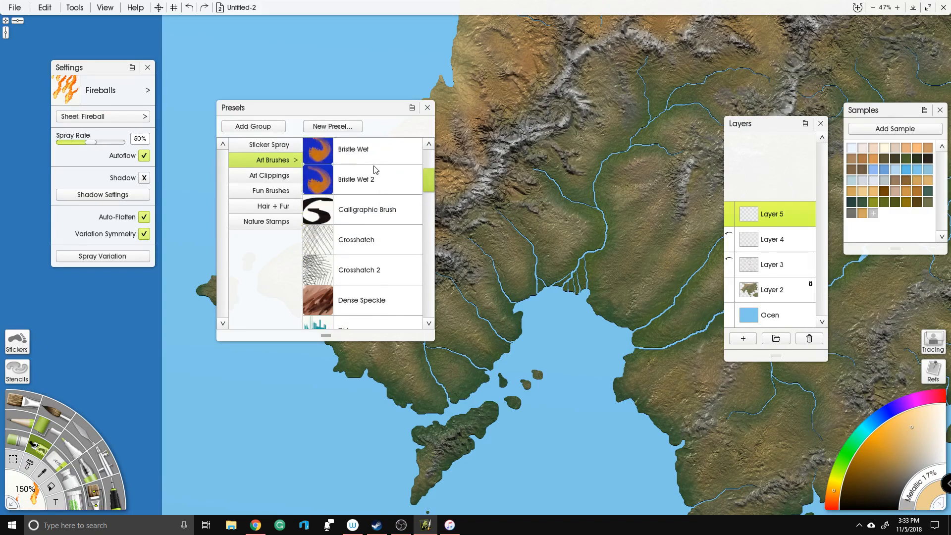
Step: Choose the Mossy 2 preset from the Nature Stamps group, spray a tan test patch over a river and examine it closely
{"action": "left_click", "coordinate": [270, 223]}
{"action": "scroll", "coordinate": [353, 217], "scroll_direction": "down", "scroll_amount": 10}
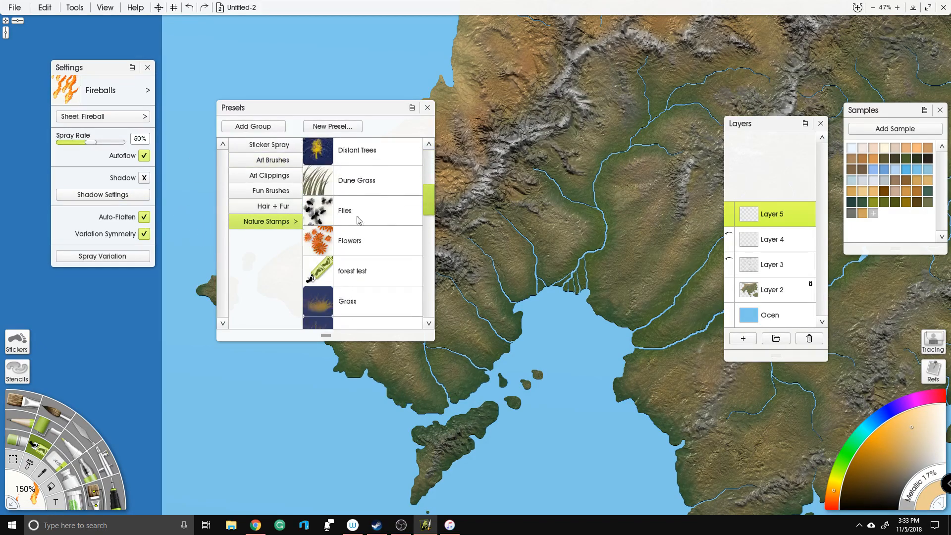
{"action": "scroll", "coordinate": [382, 207], "scroll_direction": "down", "scroll_amount": 3}
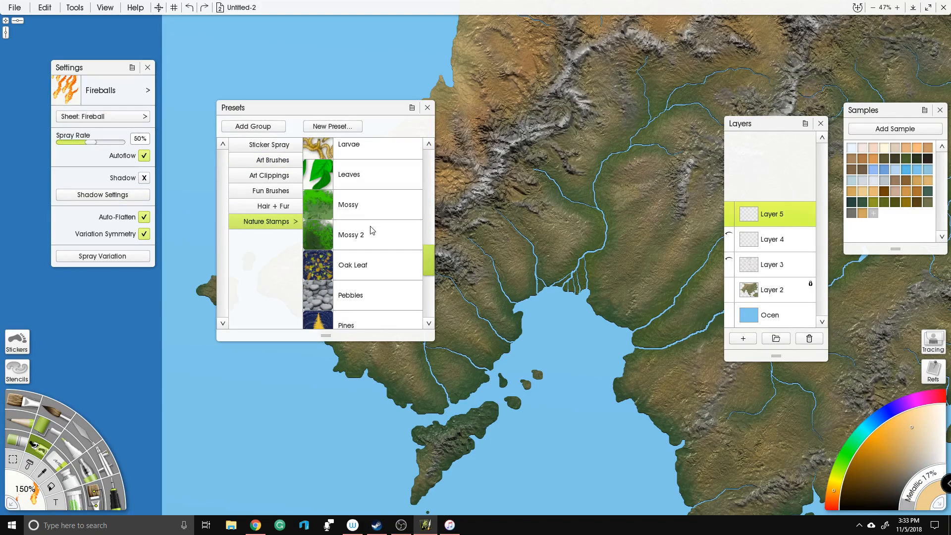
{"action": "left_click", "coordinate": [373, 228]}
{"action": "scroll", "coordinate": [589, 282], "scroll_direction": "up", "scroll_amount": 10}
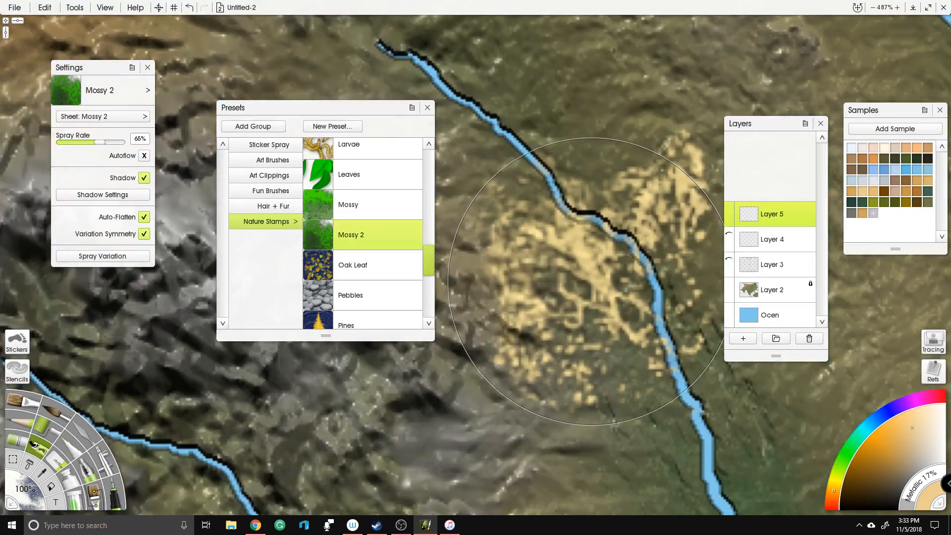
{"action": "scroll", "coordinate": [594, 277], "scroll_direction": "down", "scroll_amount": 5}
{"action": "scroll", "coordinate": [639, 256], "scroll_direction": "up", "scroll_amount": 4}
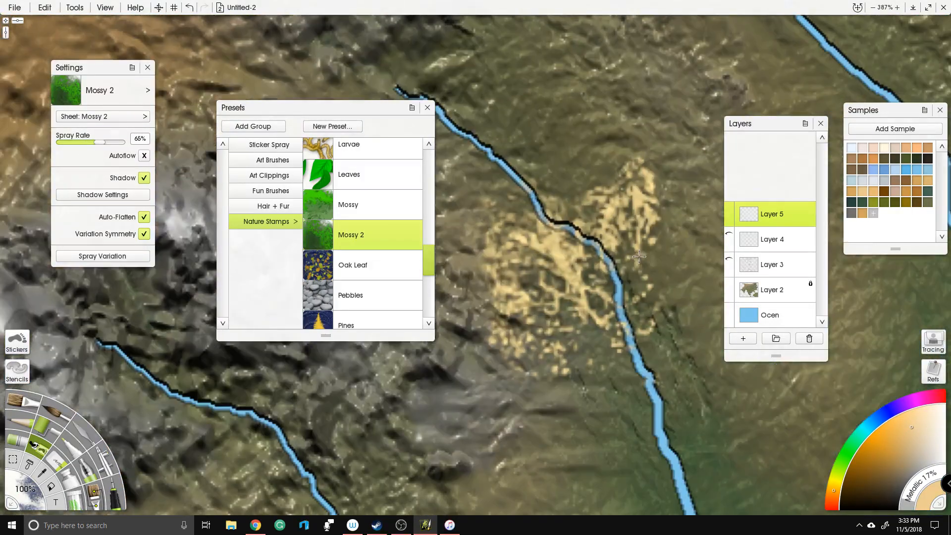
Step: Spray a broader tan Mossy 2 test patch around the river's upper end, and undo all the tan sprays
{"action": "scroll", "coordinate": [377, 233], "scroll_direction": "down", "scroll_amount": 2}
{"action": "scroll", "coordinate": [576, 229], "scroll_direction": "down", "scroll_amount": 4}
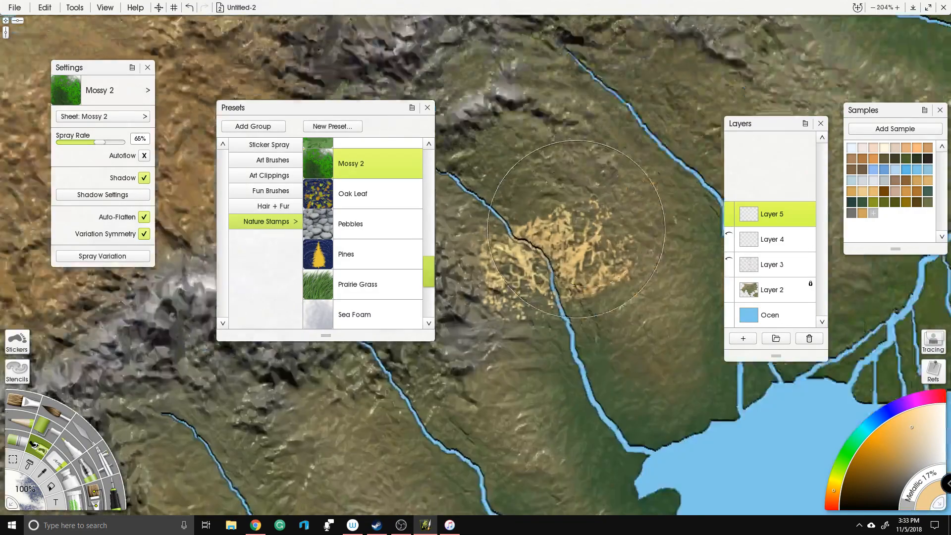
{"action": "scroll", "coordinate": [576, 229], "scroll_direction": "down", "scroll_amount": 2}
{"action": "mouse_move", "coordinate": [575, 220]}
{"action": "left_mouse_down"}
{"action": "mouse_move", "coordinate": [538, 161]}
{"action": "mouse_move", "coordinate": [491, 169]}
{"action": "mouse_move", "coordinate": [483, 149]}
{"action": "left_mouse_up"}
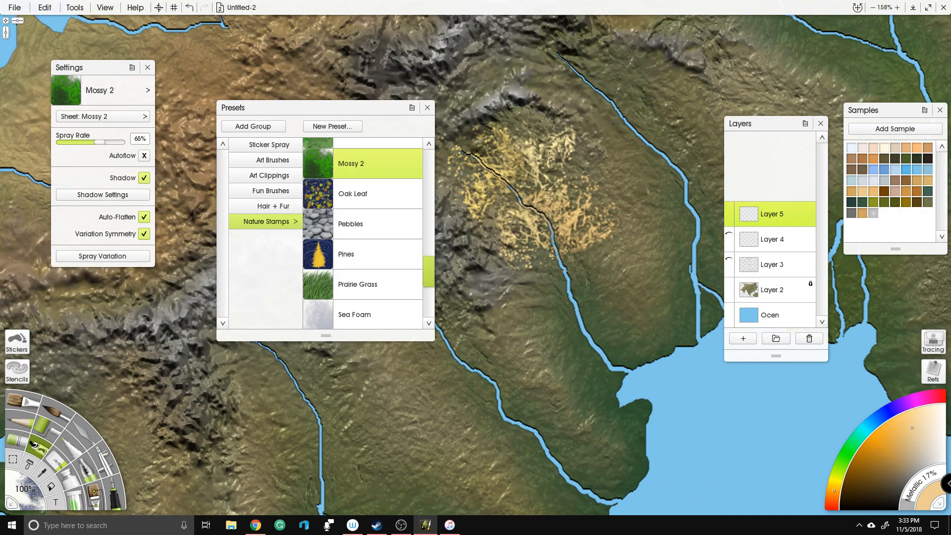
{"action": "key", "text": "ctrl+z"}
{"action": "key", "text": "ctrl+z"}
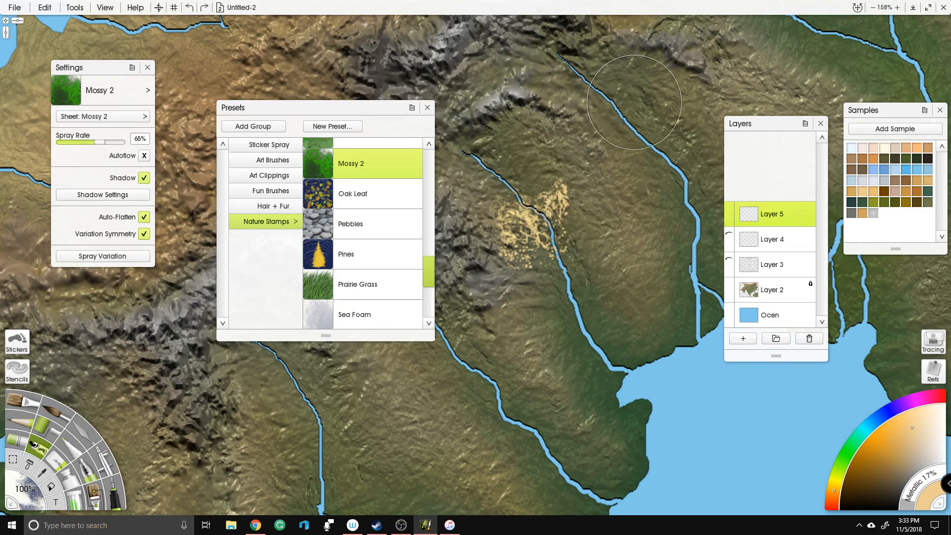
{"action": "key", "text": "ctrl+z"}
Step: Move the presets away from the central map area and choose a saturated bright red as the spray colour
{"action": "left_click_drag", "start_coordinate": [328, 113], "coordinate": [159, 115]}
{"action": "left_click", "coordinate": [832, 509]}
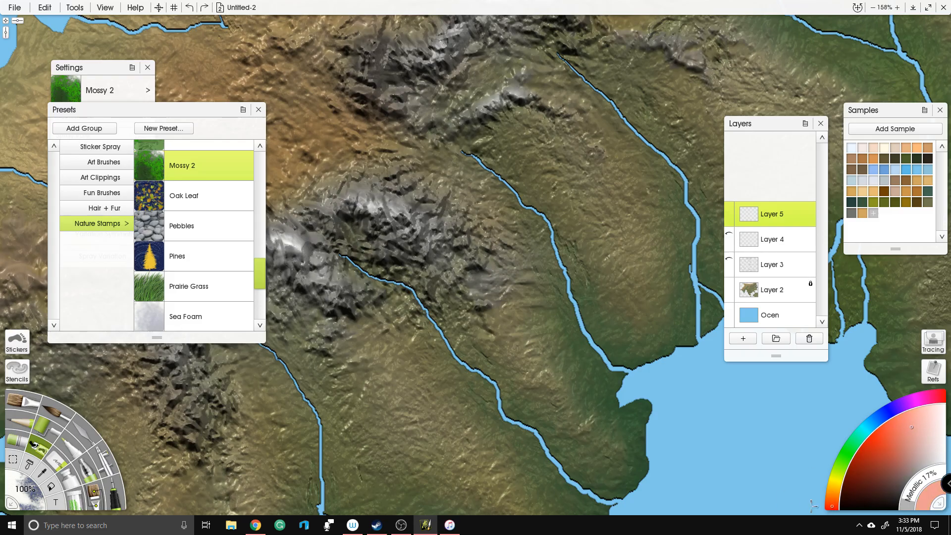
{"action": "left_click", "coordinate": [870, 437]}
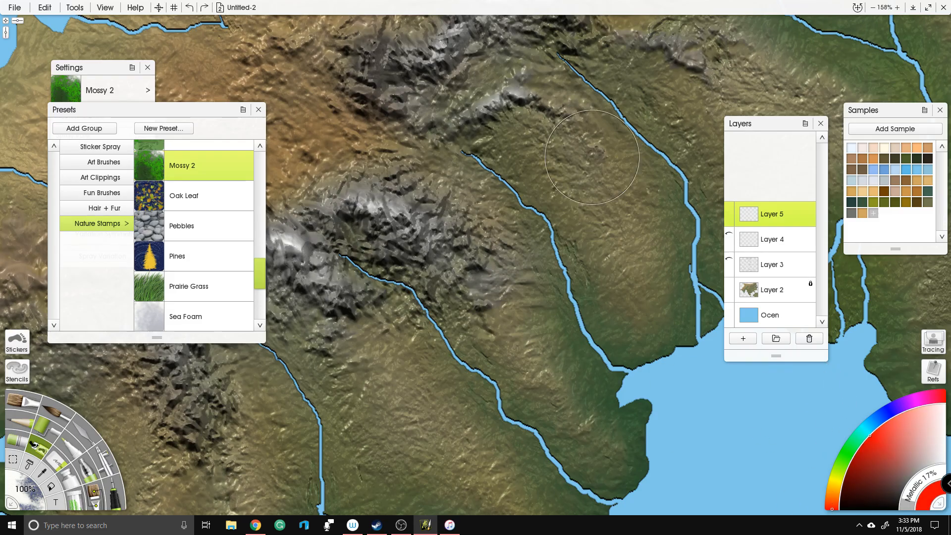
Step: Spray red Mossy 2 patches along the inland foot of the western mountain range and across the neighbouring central river valley
{"action": "scroll", "coordinate": [570, 226], "scroll_direction": "down", "scroll_amount": 6}
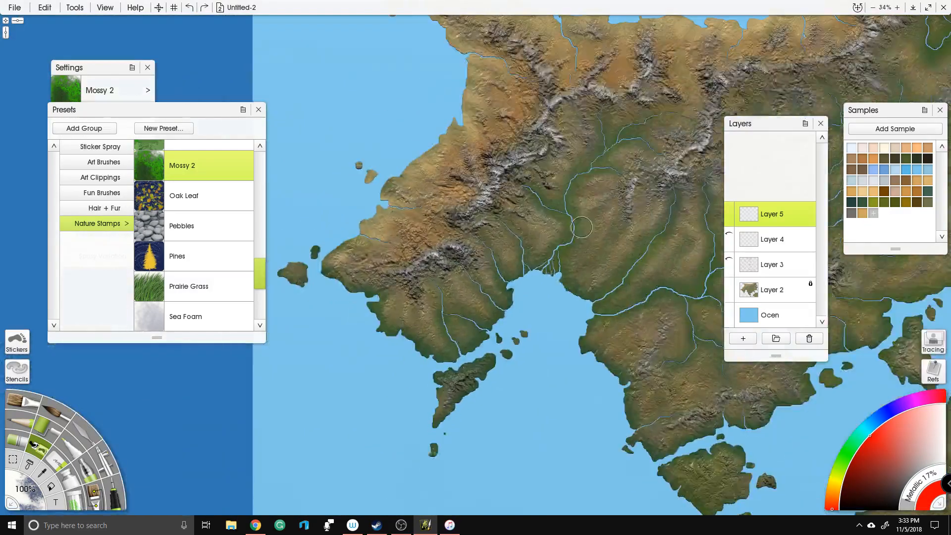
{"action": "scroll", "coordinate": [580, 208], "scroll_direction": "up", "scroll_amount": 2}
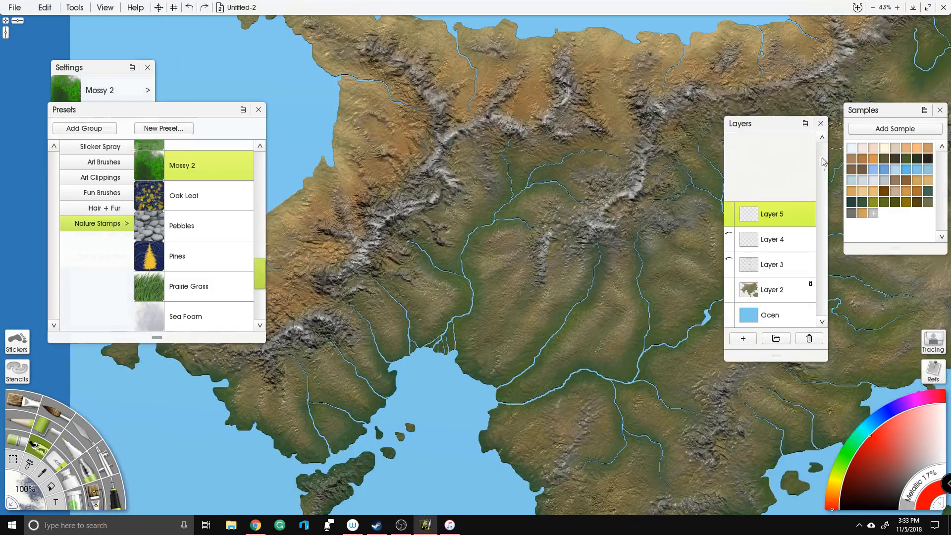
{"action": "scroll", "coordinate": [511, 243], "scroll_direction": "up", "scroll_amount": 4}
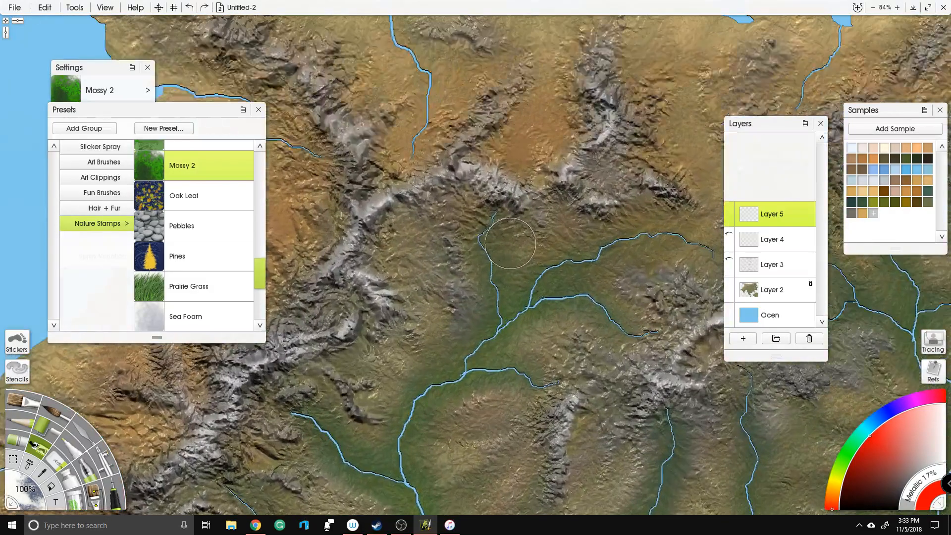
{"action": "left_click_drag", "start_coordinate": [500, 246], "coordinate": [488, 226]}
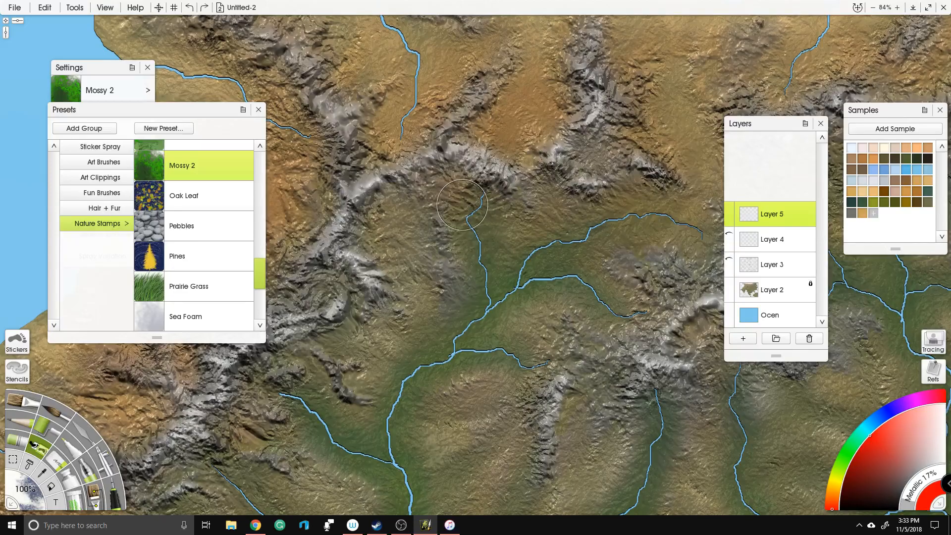
{"action": "scroll", "coordinate": [463, 205], "scroll_direction": "down", "scroll_amount": 3}
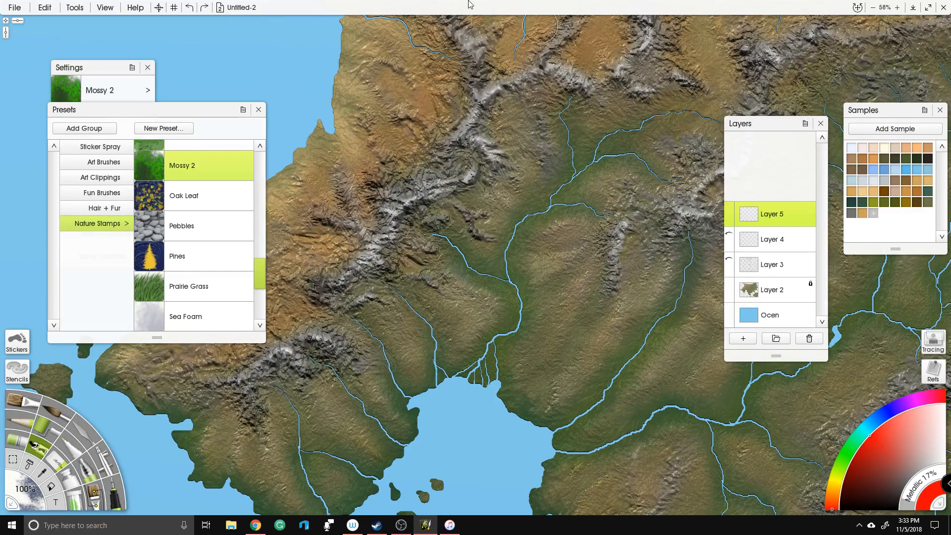
{"action": "mouse_move", "coordinate": [452, 236]}
{"action": "left_mouse_down"}
{"action": "mouse_move", "coordinate": [492, 255]}
{"action": "mouse_move", "coordinate": [478, 193]}
{"action": "mouse_move", "coordinate": [529, 195]}
{"action": "mouse_move", "coordinate": [508, 140]}
{"action": "mouse_move", "coordinate": [510, 113]}
{"action": "mouse_move", "coordinate": [539, 175]}
{"action": "left_mouse_up"}
{"action": "mouse_move", "coordinate": [556, 116]}
{"action": "left_mouse_down"}
{"action": "mouse_move", "coordinate": [577, 144]}
{"action": "mouse_move", "coordinate": [606, 128]}
{"action": "mouse_move", "coordinate": [614, 103]}
{"action": "mouse_move", "coordinate": [613, 127]}
{"action": "mouse_move", "coordinate": [565, 159]}
{"action": "left_mouse_up"}
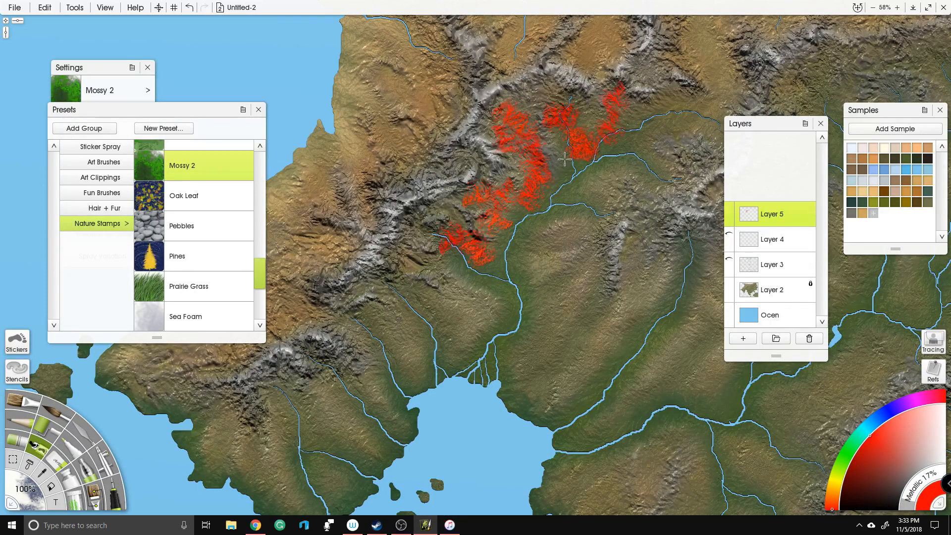
{"action": "mouse_move", "coordinate": [584, 199]}
{"action": "left_mouse_down"}
{"action": "mouse_move", "coordinate": [544, 213]}
{"action": "mouse_move", "coordinate": [568, 238]}
{"action": "mouse_move", "coordinate": [536, 254]}
{"action": "mouse_move", "coordinate": [586, 267]}
{"action": "mouse_move", "coordinate": [530, 308]}
{"action": "mouse_move", "coordinate": [590, 305]}
{"action": "mouse_move", "coordinate": [555, 365]}
{"action": "left_mouse_up"}
{"action": "mouse_move", "coordinate": [584, 287]}
{"action": "left_mouse_down"}
{"action": "mouse_move", "coordinate": [618, 306]}
{"action": "mouse_move", "coordinate": [632, 261]}
{"action": "left_mouse_up"}
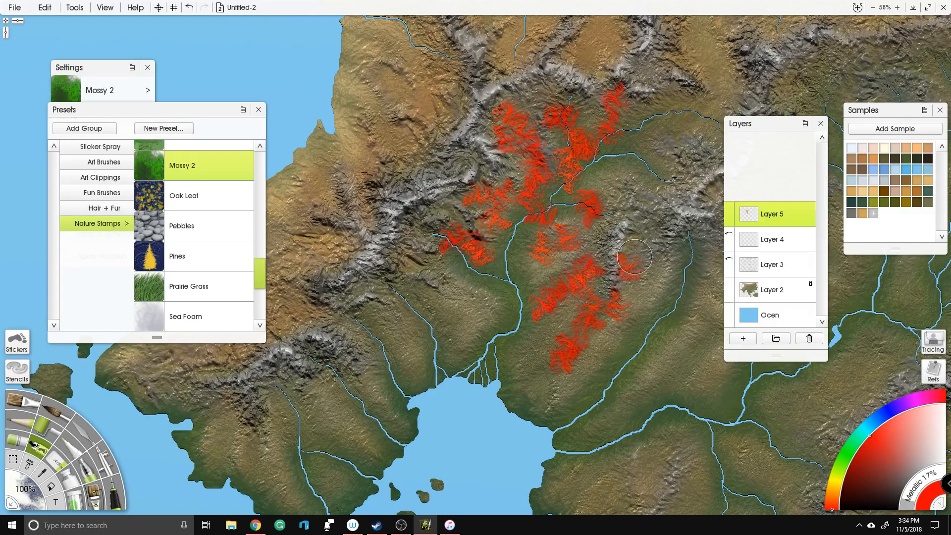
Step: Continue the red Mossy 2 patches down the southwestern foothills and onto the peninsula west of the central bay
{"action": "mouse_move", "coordinate": [447, 261]}
{"action": "left_mouse_down"}
{"action": "mouse_move", "coordinate": [415, 263]}
{"action": "mouse_move", "coordinate": [458, 267]}
{"action": "mouse_move", "coordinate": [462, 260]}
{"action": "mouse_move", "coordinate": [428, 231]}
{"action": "mouse_move", "coordinate": [458, 224]}
{"action": "mouse_move", "coordinate": [458, 203]}
{"action": "left_mouse_up"}
{"action": "left_click_drag", "start_coordinate": [480, 259], "coordinate": [528, 200]}
{"action": "mouse_move", "coordinate": [430, 228]}
{"action": "left_mouse_down"}
{"action": "mouse_move", "coordinate": [438, 223]}
{"action": "mouse_move", "coordinate": [463, 245]}
{"action": "mouse_move", "coordinate": [473, 275]}
{"action": "left_mouse_up"}
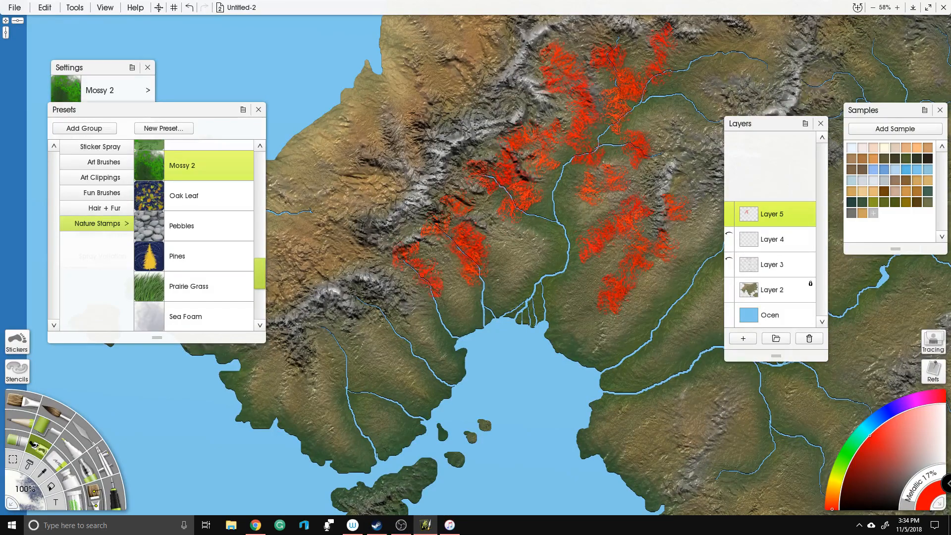
{"action": "mouse_move", "coordinate": [389, 310]}
{"action": "left_mouse_down"}
{"action": "mouse_move", "coordinate": [386, 319]}
{"action": "mouse_move", "coordinate": [411, 270]}
{"action": "mouse_move", "coordinate": [448, 254]}
{"action": "mouse_move", "coordinate": [477, 208]}
{"action": "left_mouse_up"}
{"action": "mouse_move", "coordinate": [372, 277]}
{"action": "left_mouse_down"}
{"action": "mouse_move", "coordinate": [363, 305]}
{"action": "mouse_move", "coordinate": [378, 331]}
{"action": "mouse_move", "coordinate": [398, 338]}
{"action": "mouse_move", "coordinate": [398, 363]}
{"action": "mouse_move", "coordinate": [416, 388]}
{"action": "mouse_move", "coordinate": [432, 373]}
{"action": "mouse_move", "coordinate": [373, 345]}
{"action": "mouse_move", "coordinate": [337, 354]}
{"action": "mouse_move", "coordinate": [318, 324]}
{"action": "left_mouse_up"}
Step: Replace a first spray by the central mountain spur with red Mossy 2 patches on both sides of the river below it
{"action": "left_click_drag", "start_coordinate": [555, 371], "coordinate": [168, 356]}
{"action": "scroll", "coordinate": [475, 267], "scroll_direction": "down", "scroll_amount": 3}
{"action": "mouse_move", "coordinate": [476, 268]}
{"action": "left_mouse_down"}
{"action": "mouse_move", "coordinate": [436, 347]}
{"action": "mouse_move", "coordinate": [411, 362]}
{"action": "left_mouse_up"}
{"action": "left_click_drag", "start_coordinate": [371, 258], "coordinate": [390, 251]}
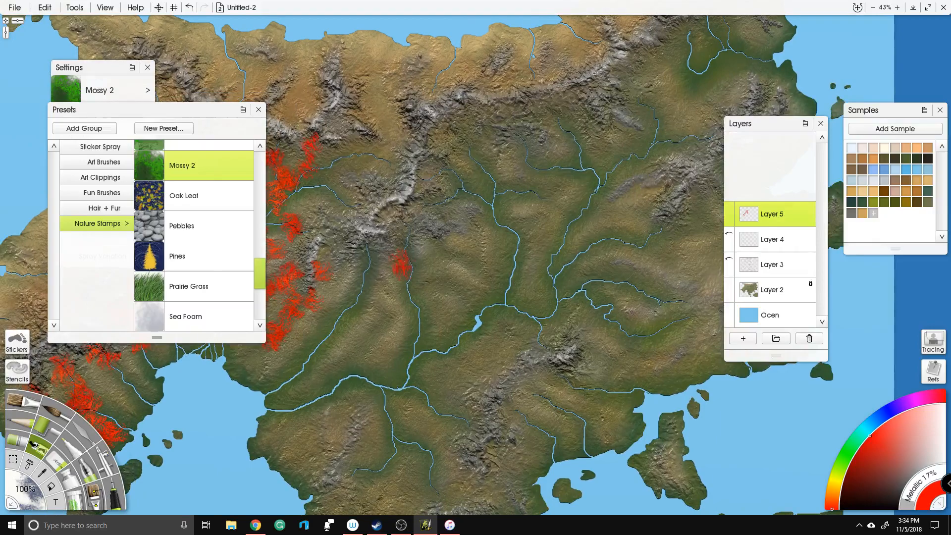
{"action": "key", "text": "ctrl+z"}
{"action": "left_click_drag", "start_coordinate": [377, 270], "coordinate": [380, 288]}
{"action": "mouse_move", "coordinate": [437, 256]}
{"action": "left_mouse_down"}
{"action": "mouse_move", "coordinate": [454, 289]}
{"action": "mouse_move", "coordinate": [471, 267]}
{"action": "mouse_move", "coordinate": [430, 261]}
{"action": "left_mouse_up"}
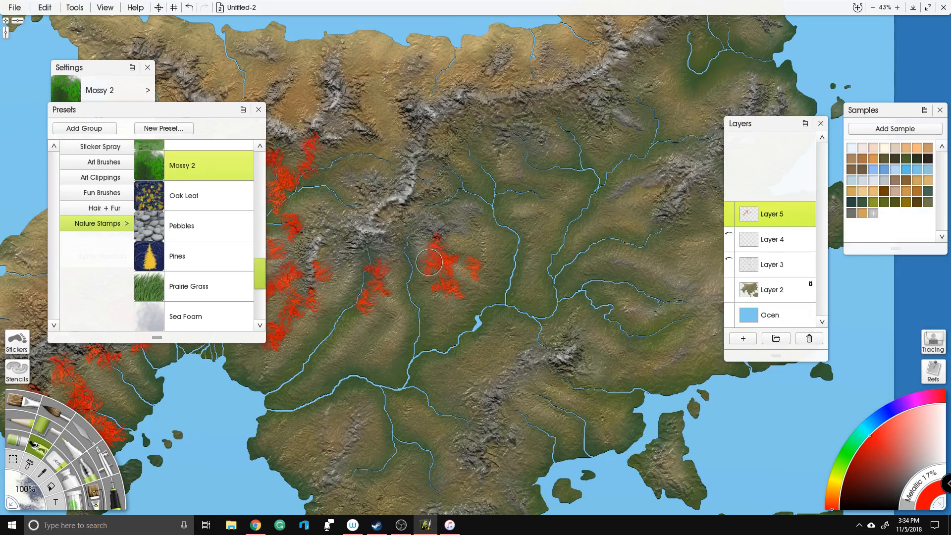
Step: Spray red Mossy 2 patches between the northeastern river branches, from the central tributaries to the eastern hills
{"action": "mouse_move", "coordinate": [528, 202]}
{"action": "left_mouse_down"}
{"action": "mouse_move", "coordinate": [509, 212]}
{"action": "mouse_move", "coordinate": [531, 225]}
{"action": "mouse_move", "coordinate": [535, 273]}
{"action": "left_mouse_up"}
{"action": "mouse_move", "coordinate": [467, 141]}
{"action": "left_mouse_down"}
{"action": "mouse_move", "coordinate": [517, 178]}
{"action": "mouse_move", "coordinate": [493, 124]}
{"action": "left_mouse_up"}
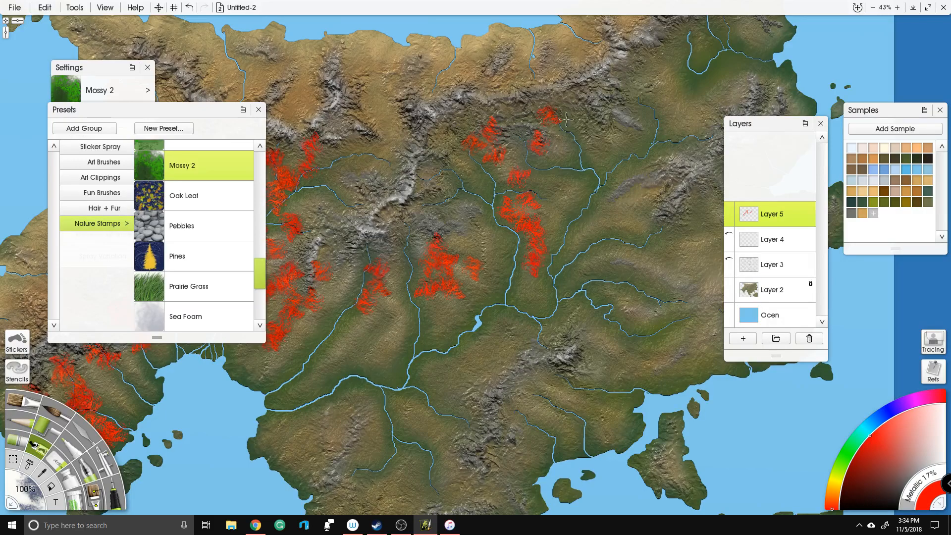
{"action": "left_click_drag", "start_coordinate": [595, 146], "coordinate": [616, 139]}
{"action": "left_click_drag", "start_coordinate": [615, 198], "coordinate": [594, 153]}
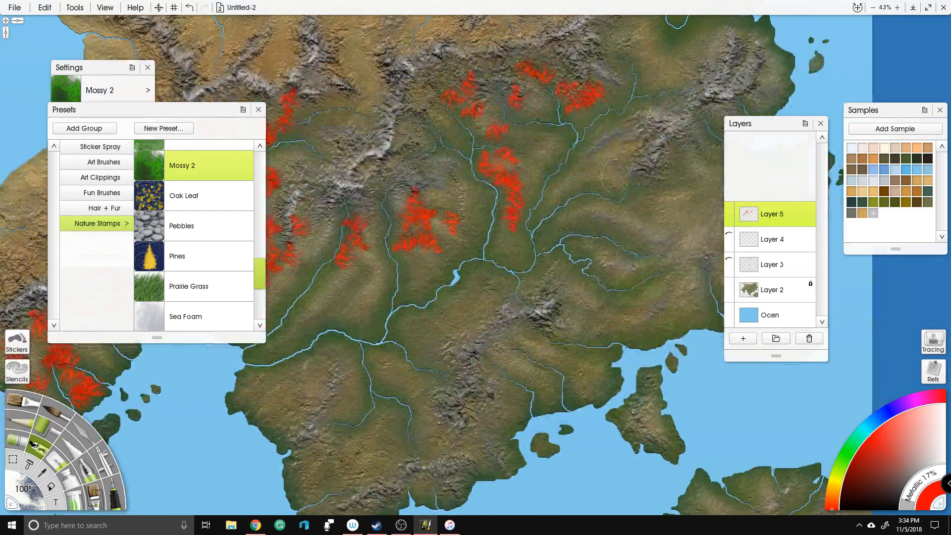
{"action": "mouse_move", "coordinate": [611, 187]}
{"action": "left_mouse_down"}
{"action": "mouse_move", "coordinate": [592, 180]}
{"action": "mouse_move", "coordinate": [559, 193]}
{"action": "left_mouse_up"}
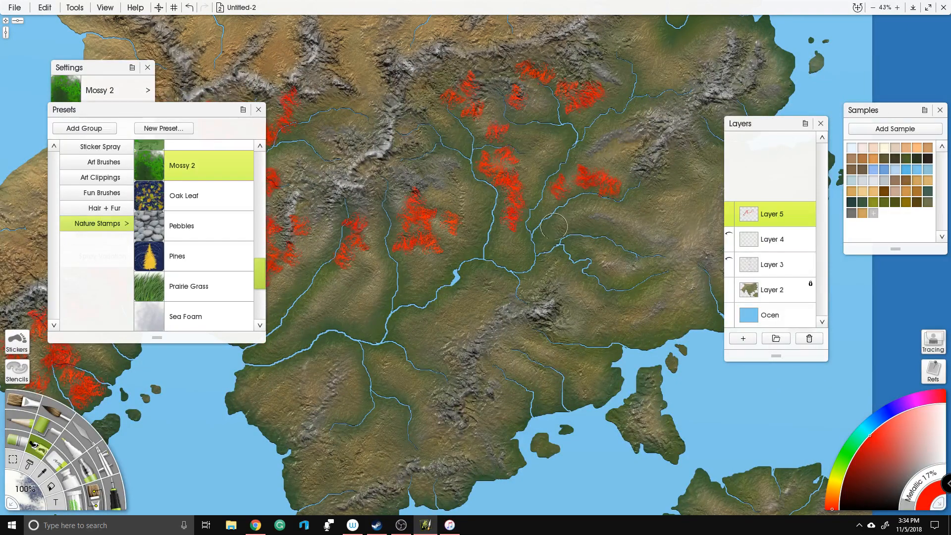
{"action": "left_click_drag", "start_coordinate": [613, 225], "coordinate": [633, 204]}
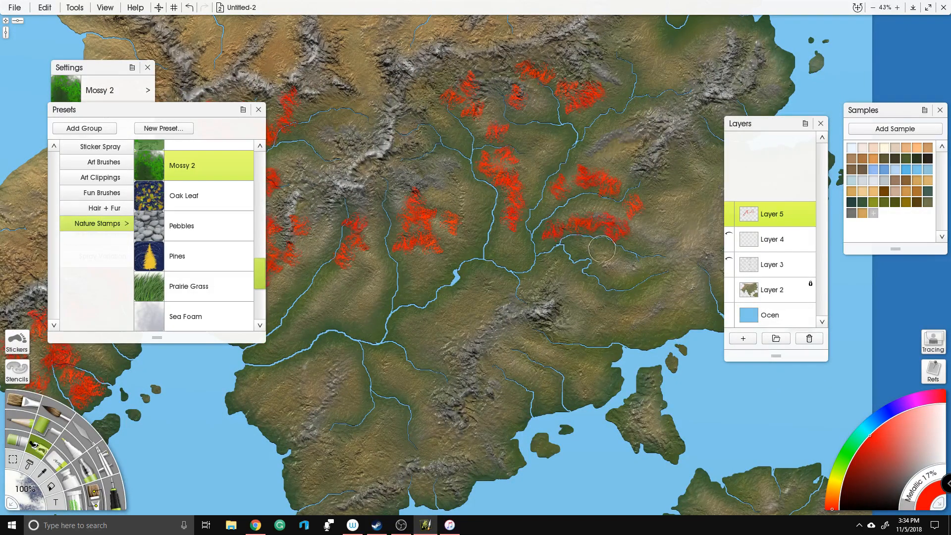
Step: Spray red Mossy 2 patches beside the eastern tributary and along the south side of the main river near the small lake
{"action": "left_click_drag", "start_coordinate": [592, 263], "coordinate": [616, 277]}
{"action": "left_click_drag", "start_coordinate": [538, 264], "coordinate": [519, 294]}
{"action": "mouse_move", "coordinate": [456, 328]}
{"action": "left_mouse_down"}
{"action": "mouse_move", "coordinate": [468, 312]}
{"action": "mouse_move", "coordinate": [457, 307]}
{"action": "mouse_move", "coordinate": [442, 326]}
{"action": "mouse_move", "coordinate": [417, 325]}
{"action": "mouse_move", "coordinate": [411, 338]}
{"action": "mouse_move", "coordinate": [465, 297]}
{"action": "mouse_move", "coordinate": [486, 302]}
{"action": "left_mouse_up"}
{"action": "left_click_drag", "start_coordinate": [403, 300], "coordinate": [448, 269]}
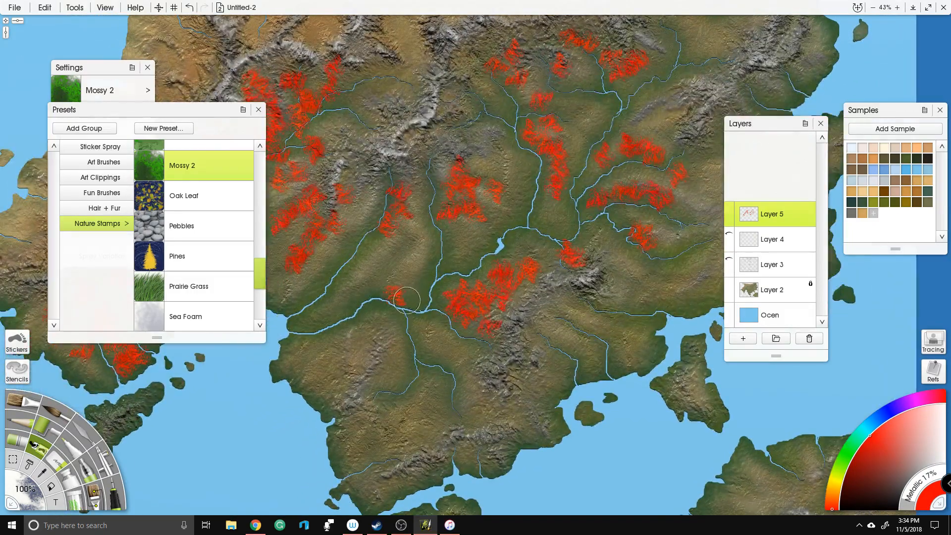
Step: Toggle Layer 4 briefly, then show Layer 3 to check the guide markings over the whole map and hide it again
{"action": "left_click", "coordinate": [731, 238]}
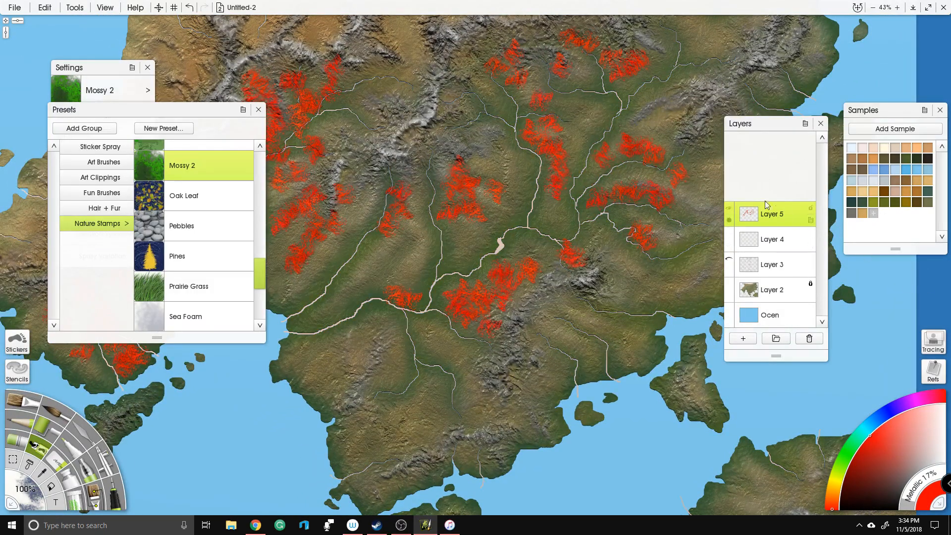
{"action": "left_click", "coordinate": [733, 235]}
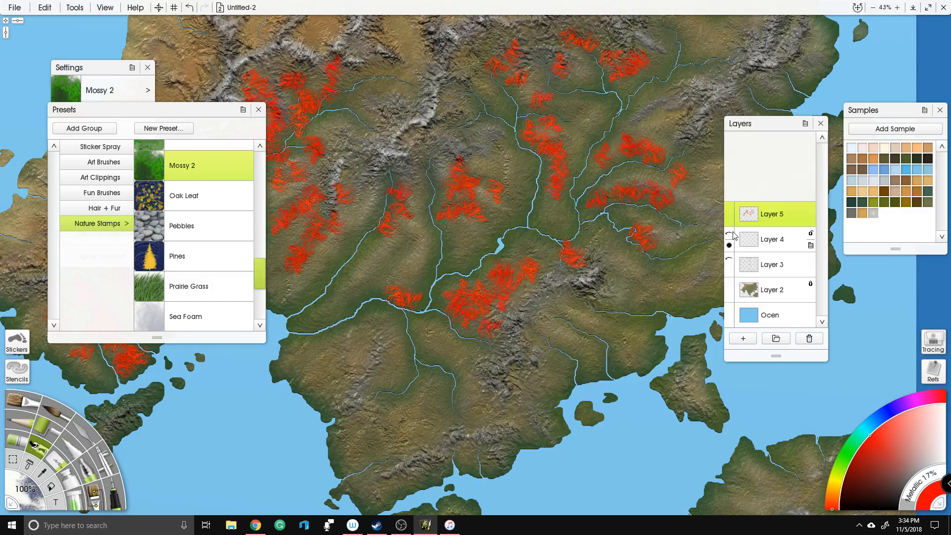
{"action": "left_click", "coordinate": [730, 259]}
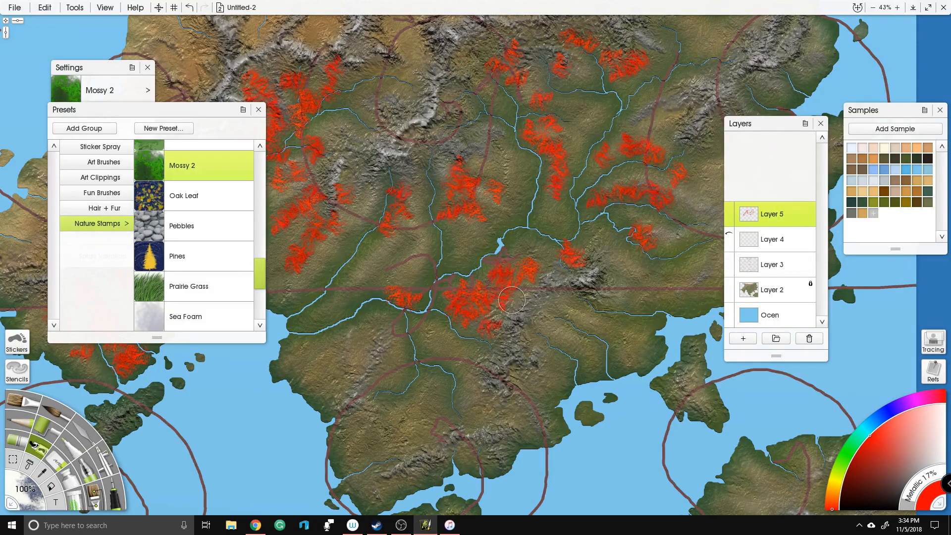
{"action": "scroll", "coordinate": [512, 300], "scroll_direction": "down", "scroll_amount": 4}
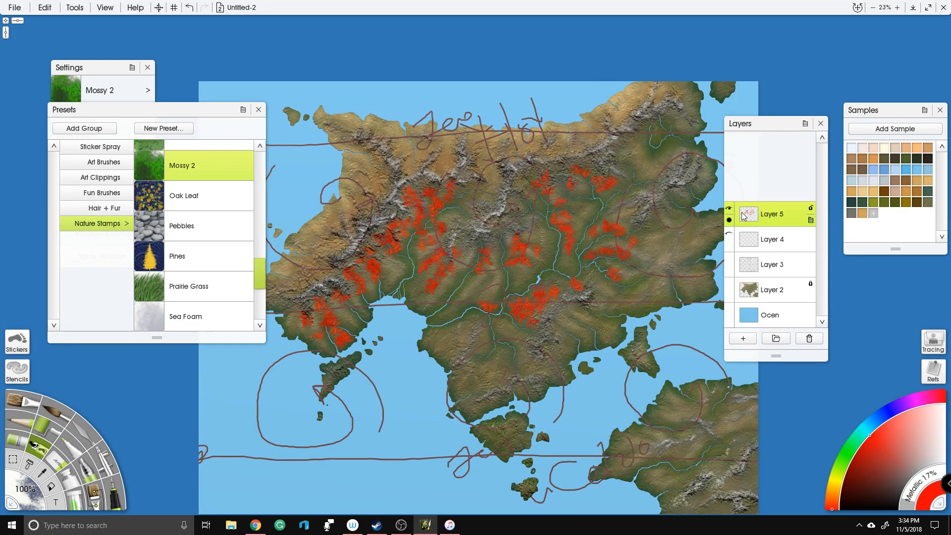
{"action": "left_click", "coordinate": [729, 259]}
Step: Spray red Mossy 2 patches over the northwest of the southern peninsula and along its southeastern coast
{"action": "scroll", "coordinate": [476, 308], "scroll_direction": "up", "scroll_amount": 3}
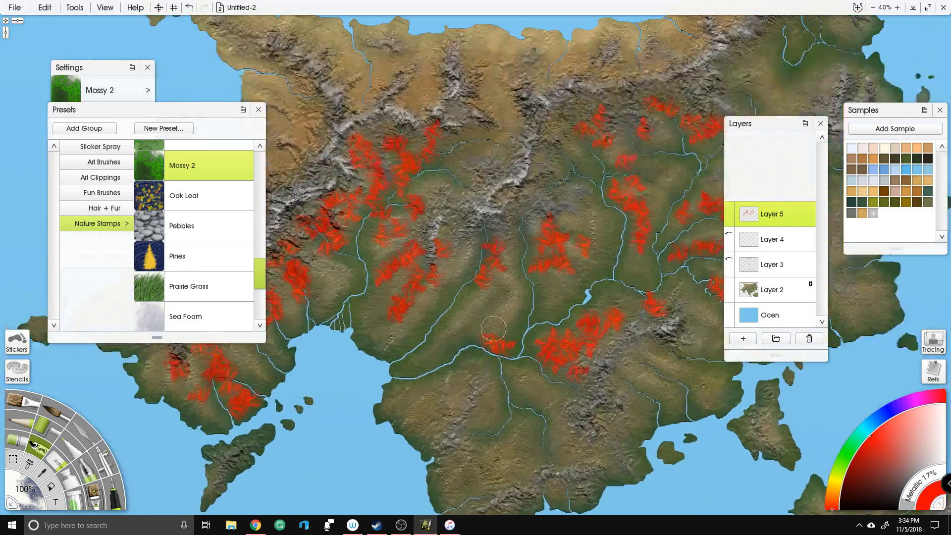
{"action": "left_click_drag", "start_coordinate": [476, 309], "coordinate": [493, 311]}
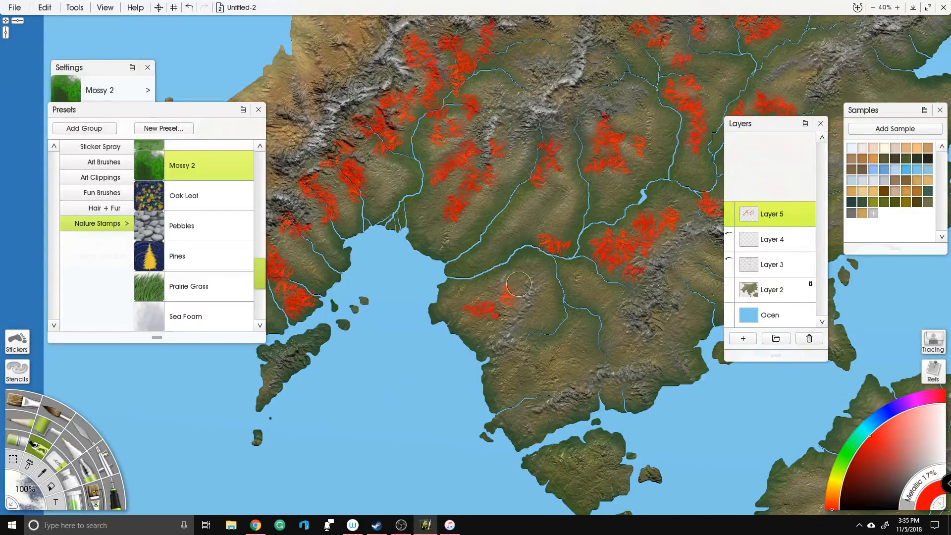
{"action": "left_click_drag", "start_coordinate": [567, 273], "coordinate": [579, 288]}
{"action": "mouse_move", "coordinate": [637, 367]}
{"action": "left_mouse_down"}
{"action": "mouse_move", "coordinate": [515, 272]}
{"action": "mouse_move", "coordinate": [507, 302]}
{"action": "left_mouse_up"}
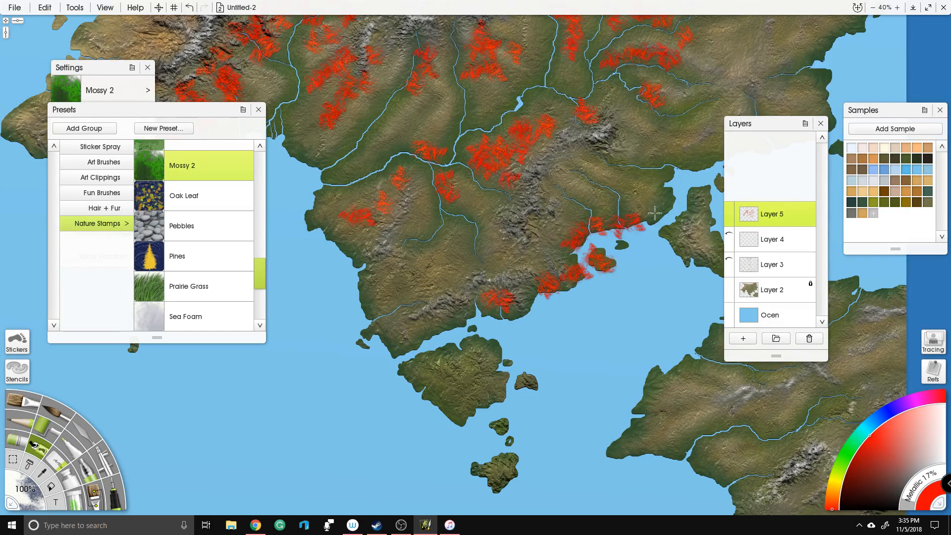
Step: Add red Mossy 2 patches inland of the southeastern bay and along the coast running east from it
{"action": "left_click", "coordinate": [589, 191]}
{"action": "left_click_drag", "start_coordinate": [645, 169], "coordinate": [514, 197]}
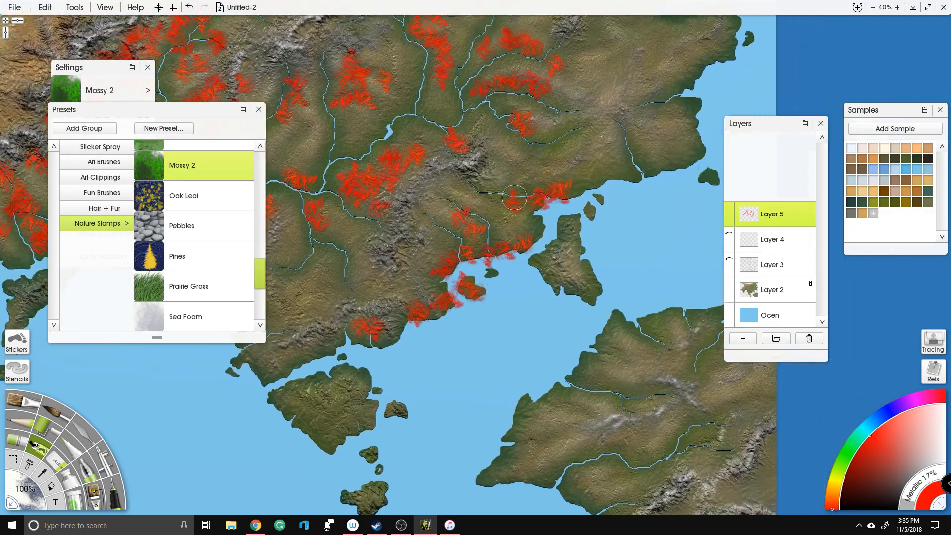
{"action": "left_click_drag", "start_coordinate": [588, 185], "coordinate": [640, 178]}
{"action": "left_click_drag", "start_coordinate": [614, 132], "coordinate": [520, 276]}
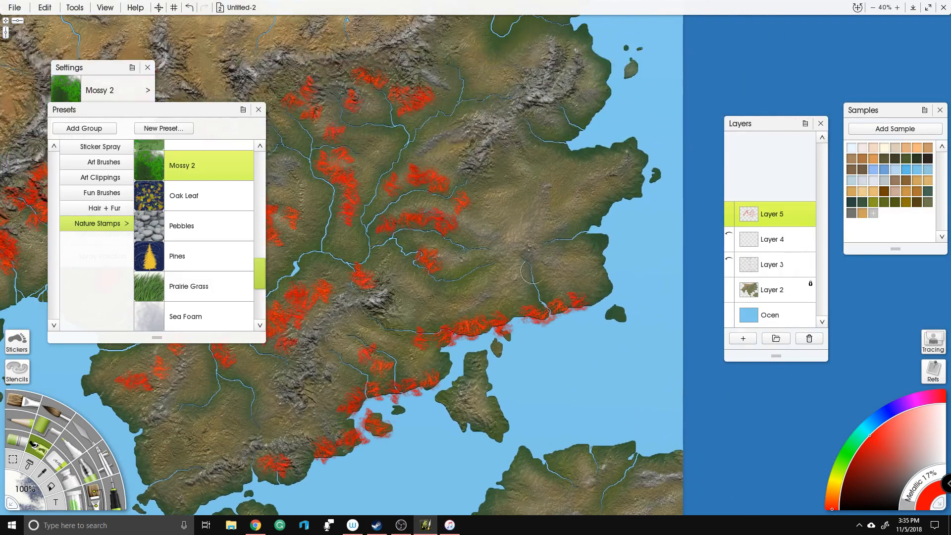
Step: Extend the red Mossy 2 patches across the eastern lands, the southeastern island and the large island off the southern peninsula
{"action": "mouse_move", "coordinate": [573, 166]}
{"action": "left_mouse_down"}
{"action": "mouse_move", "coordinate": [565, 200]}
{"action": "mouse_move", "coordinate": [573, 154]}
{"action": "mouse_move", "coordinate": [635, 138]}
{"action": "left_mouse_up"}
{"action": "mouse_move", "coordinate": [302, 348]}
{"action": "left_mouse_down"}
{"action": "mouse_move", "coordinate": [404, 207]}
{"action": "mouse_move", "coordinate": [419, 84]}
{"action": "left_mouse_up"}
{"action": "mouse_move", "coordinate": [377, 238]}
{"action": "left_mouse_down"}
{"action": "mouse_move", "coordinate": [312, 272]}
{"action": "mouse_move", "coordinate": [351, 298]}
{"action": "mouse_move", "coordinate": [373, 291]}
{"action": "left_mouse_up"}
{"action": "left_click_drag", "start_coordinate": [384, 361], "coordinate": [393, 372]}
{"action": "mouse_move", "coordinate": [404, 325]}
{"action": "left_mouse_down"}
{"action": "mouse_move", "coordinate": [407, 298]}
{"action": "mouse_move", "coordinate": [424, 273]}
{"action": "left_mouse_up"}
{"action": "left_click_drag", "start_coordinate": [553, 153], "coordinate": [481, 313]}
{"action": "mouse_move", "coordinate": [545, 287]}
{"action": "left_mouse_down"}
{"action": "mouse_move", "coordinate": [518, 286]}
{"action": "mouse_move", "coordinate": [550, 320]}
{"action": "mouse_move", "coordinate": [500, 355]}
{"action": "left_mouse_up"}
{"action": "left_click_drag", "start_coordinate": [629, 244], "coordinate": [618, 260]}
{"action": "left_click_drag", "start_coordinate": [618, 260], "coordinate": [607, 292]}
{"action": "mouse_move", "coordinate": [646, 180]}
{"action": "left_mouse_down"}
{"action": "mouse_move", "coordinate": [638, 121]}
{"action": "mouse_move", "coordinate": [635, 238]}
{"action": "left_mouse_up"}
{"action": "mouse_move", "coordinate": [633, 171]}
{"action": "left_mouse_down"}
{"action": "mouse_move", "coordinate": [638, 116]}
{"action": "mouse_move", "coordinate": [588, 100]}
{"action": "left_mouse_up"}
{"action": "left_click_drag", "start_coordinate": [588, 100], "coordinate": [598, 246]}
{"action": "left_click_drag", "start_coordinate": [610, 196], "coordinate": [934, 154]}
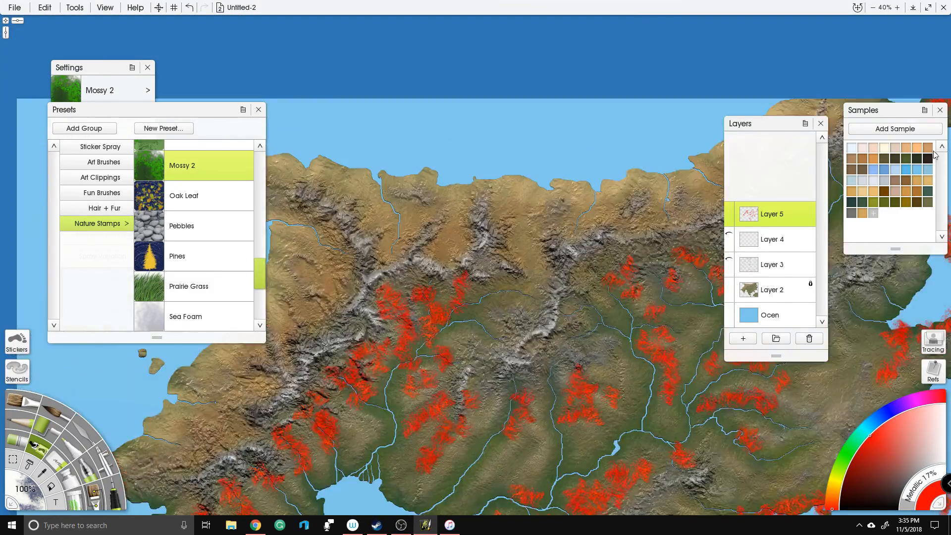
Step: Spray red Mossy 2 patches over the small western island and the long island off the southwestern peninsula
{"action": "scroll", "coordinate": [380, 248], "scroll_direction": "down", "scroll_amount": 2}
{"action": "mouse_move", "coordinate": [191, 431]}
{"action": "left_mouse_down"}
{"action": "mouse_move", "coordinate": [387, 315]}
{"action": "mouse_move", "coordinate": [364, 306]}
{"action": "left_mouse_up"}
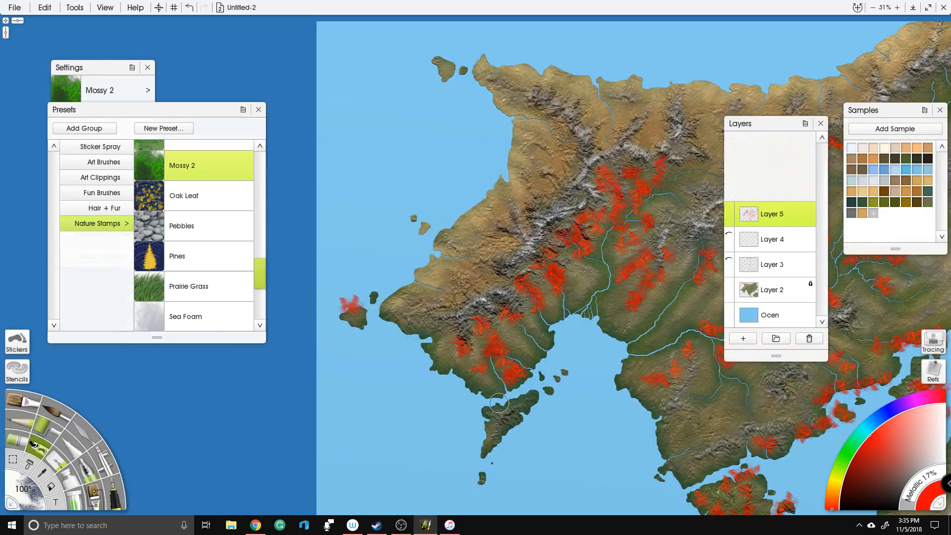
{"action": "left_click_drag", "start_coordinate": [512, 405], "coordinate": [557, 391]}
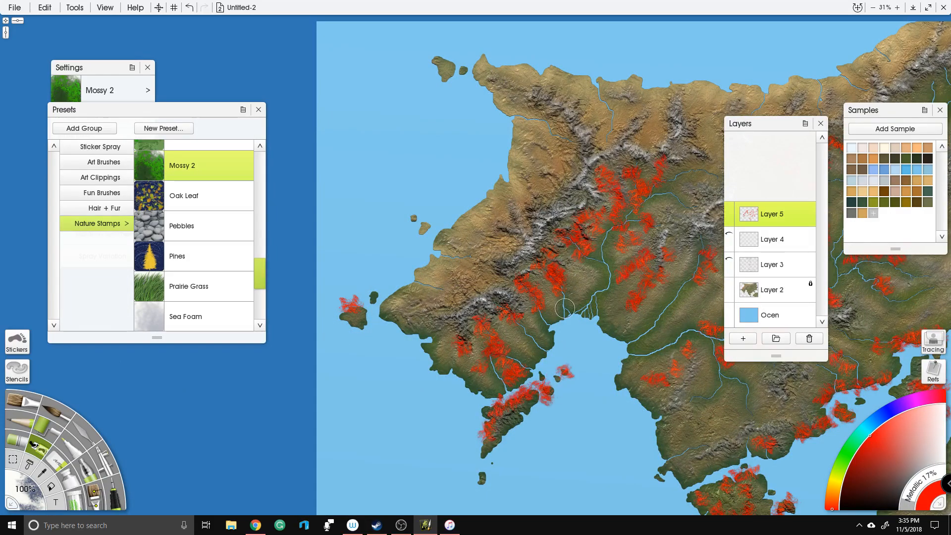
{"action": "mouse_move", "coordinate": [426, 207]}
{"action": "left_mouse_down"}
{"action": "mouse_move", "coordinate": [421, 227]}
{"action": "mouse_move", "coordinate": [352, 145]}
{"action": "left_mouse_up"}
Step: Set the sticker spray's tool size to 50%
{"action": "scroll", "coordinate": [320, 200], "scroll_direction": "down", "scroll_amount": 5}
{"action": "left_click_drag", "start_coordinate": [441, 252], "coordinate": [461, 277]}
{"action": "scroll", "coordinate": [495, 228], "scroll_direction": "up", "scroll_amount": 5}
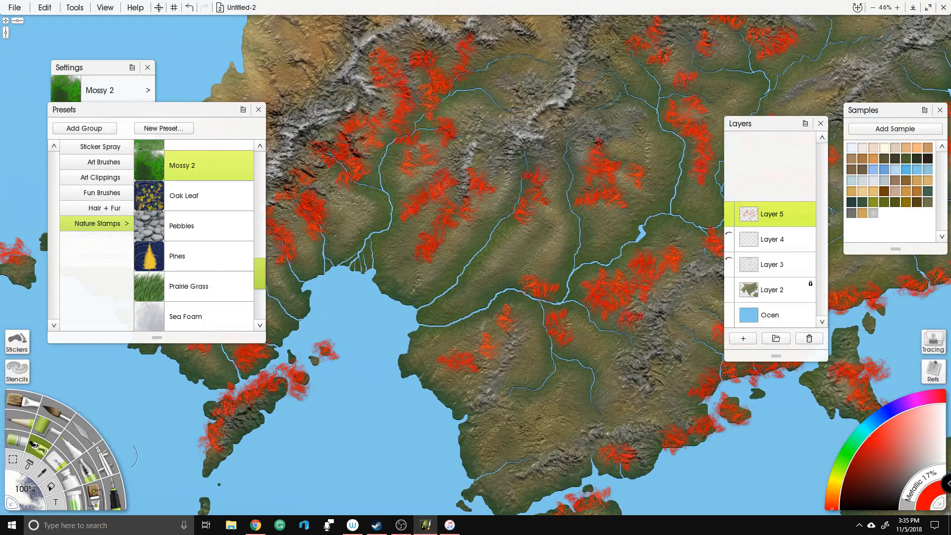
{"action": "left_click", "coordinate": [32, 490]}
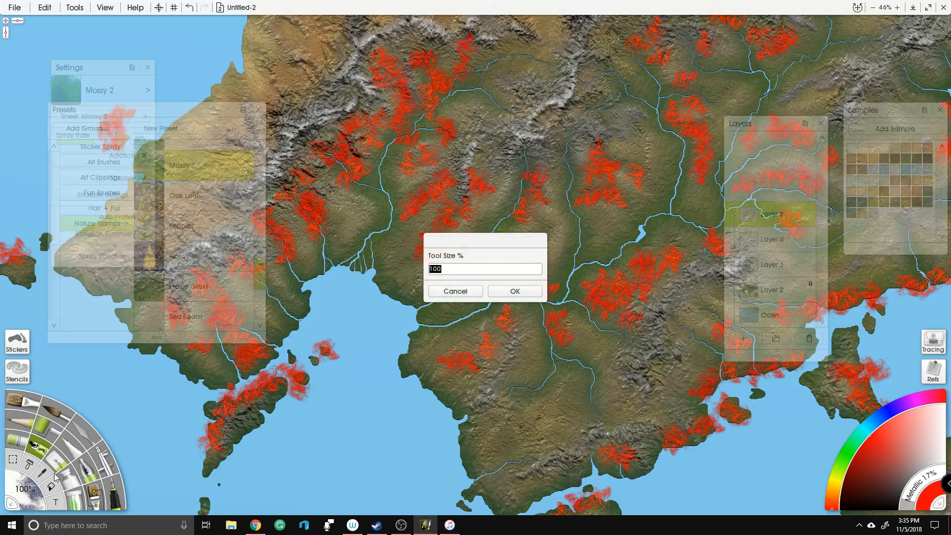
{"action": "key", "text": "Return"}
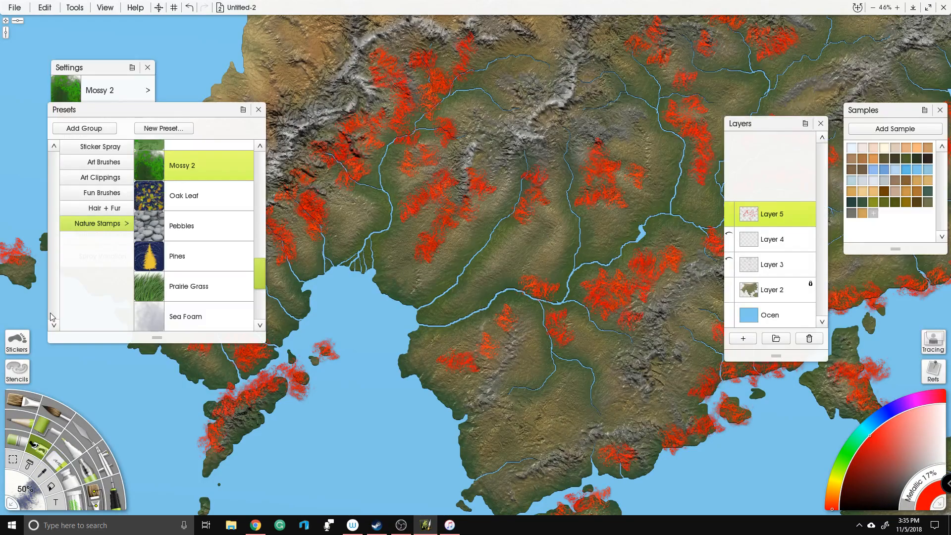
Step: Extend the red Mossy 2 patches along the central mountain foothills and the river valley east of them
{"action": "scroll", "coordinate": [478, 243], "scroll_direction": "up", "scroll_amount": 4}
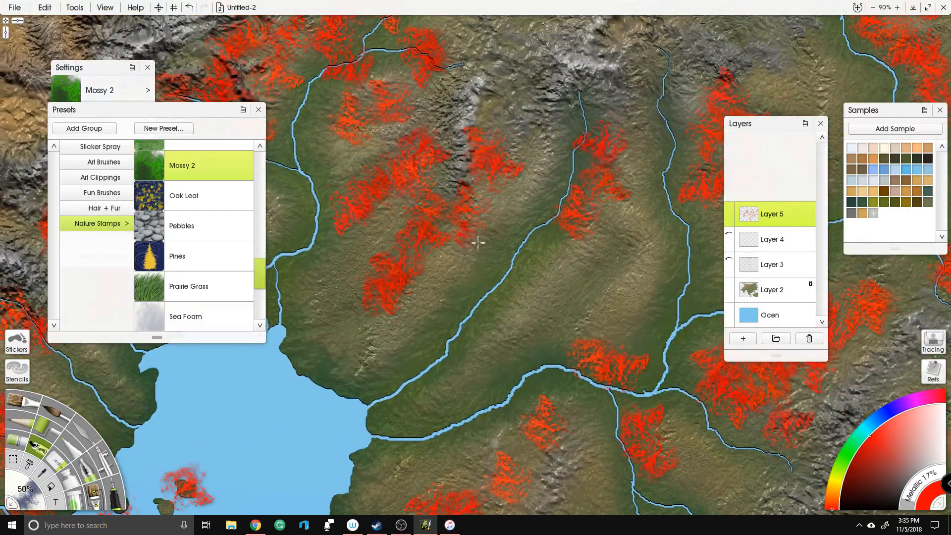
{"action": "left_click", "coordinate": [478, 243]}
{"action": "left_click", "coordinate": [489, 225]}
{"action": "left_click", "coordinate": [507, 206]}
{"action": "left_click", "coordinate": [574, 241]}
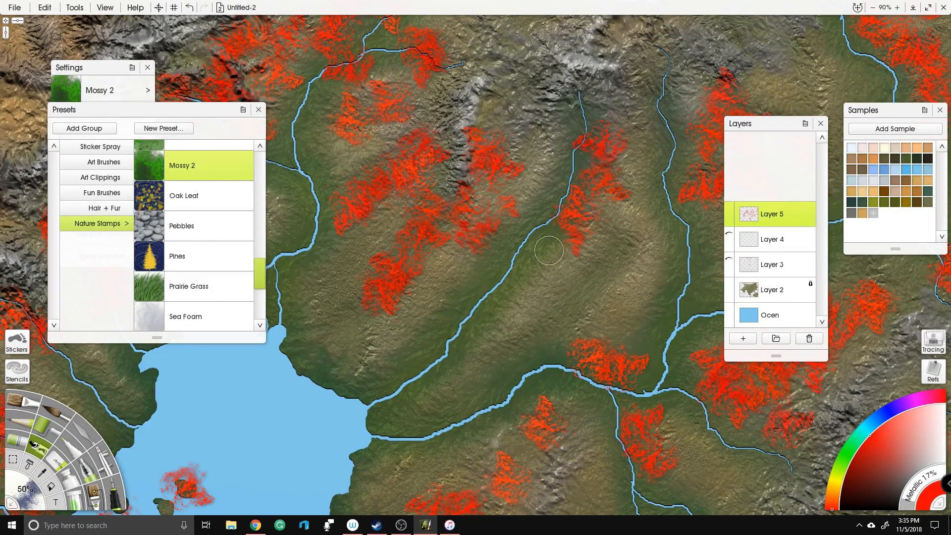
{"action": "left_click", "coordinate": [547, 263]}
{"action": "left_click", "coordinate": [578, 343]}
{"action": "left_click", "coordinate": [694, 367]}
Step: Spray red Mossy 2 patches in the hills northwest of the central lake and along the tributaries south of the main river
{"action": "left_click_drag", "start_coordinate": [675, 193], "coordinate": [553, 240]}
{"action": "left_click", "coordinate": [586, 277]}
{"action": "left_click_drag", "start_coordinate": [702, 230], "coordinate": [541, 254]}
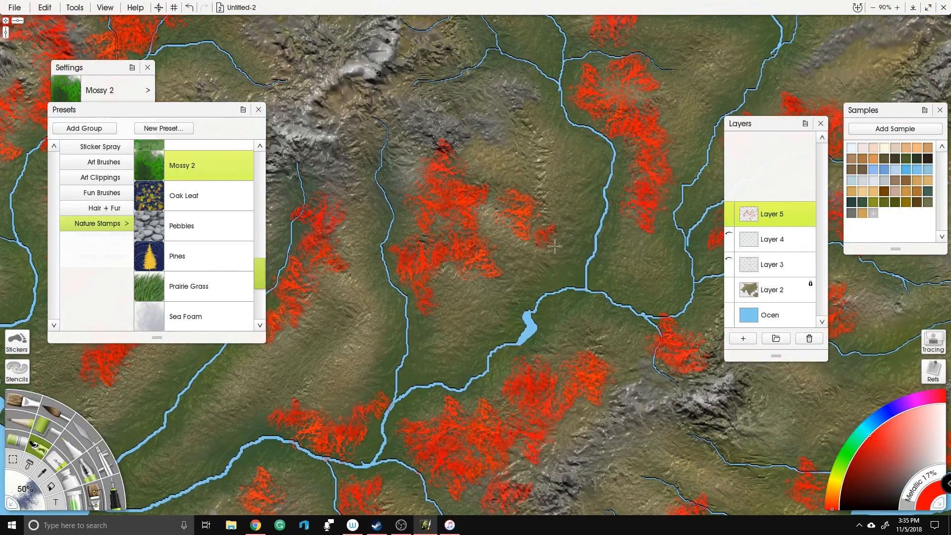
{"action": "left_click_drag", "start_coordinate": [616, 237], "coordinate": [554, 152]}
{"action": "left_click_drag", "start_coordinate": [586, 250], "coordinate": [547, 291]}
{"action": "left_click_drag", "start_coordinate": [417, 338], "coordinate": [551, 248]}
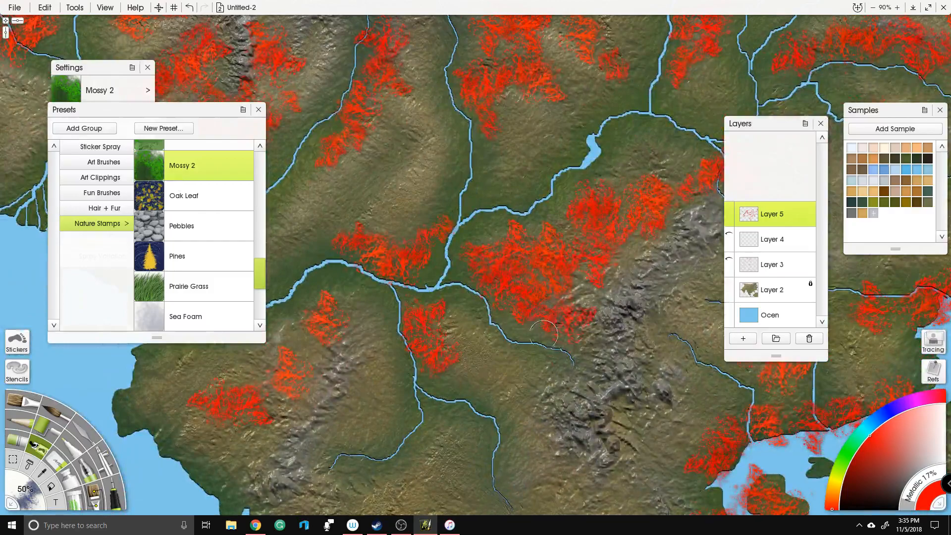
{"action": "mouse_move", "coordinate": [436, 382]}
{"action": "left_mouse_down"}
{"action": "mouse_move", "coordinate": [488, 403]}
{"action": "mouse_move", "coordinate": [476, 391]}
{"action": "left_mouse_up"}
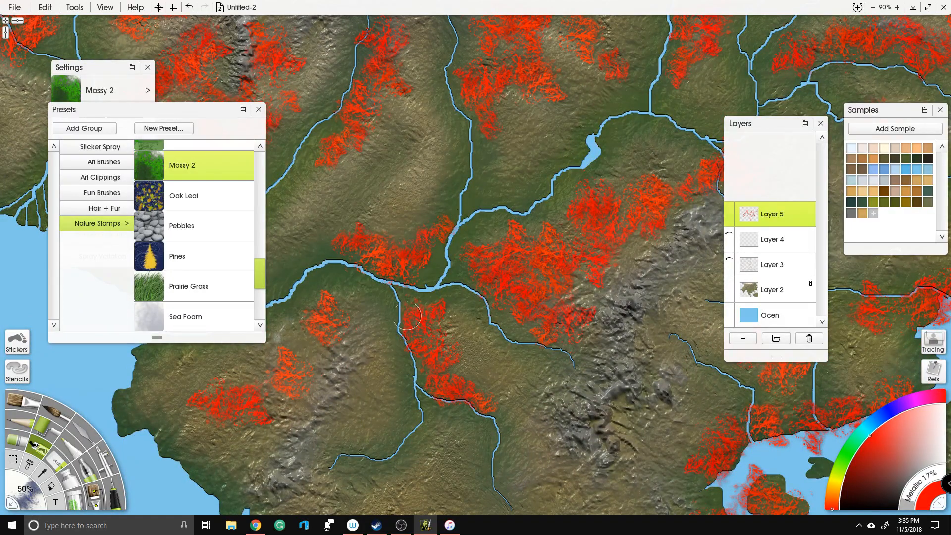
Step: Extend the red Mossy 2 patches on the southern peninsula's northwestern hills and down the hills northeast of the bay
{"action": "left_click_drag", "start_coordinate": [298, 333], "coordinate": [630, 285]}
{"action": "mouse_move", "coordinate": [493, 318]}
{"action": "left_mouse_down"}
{"action": "mouse_move", "coordinate": [473, 342]}
{"action": "mouse_move", "coordinate": [432, 362]}
{"action": "left_mouse_up"}
{"action": "scroll", "coordinate": [474, 342], "scroll_direction": "up", "scroll_amount": 3}
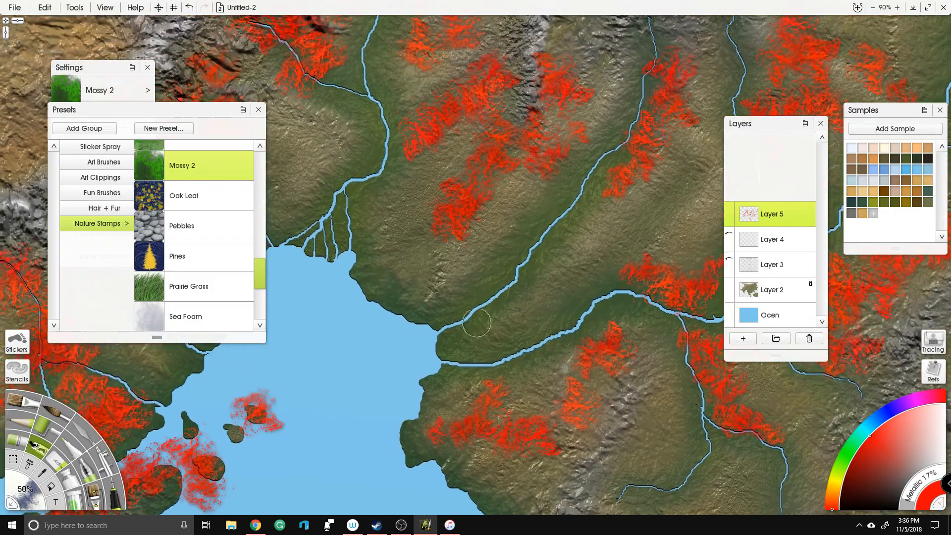
{"action": "mouse_move", "coordinate": [422, 236]}
{"action": "left_mouse_down"}
{"action": "mouse_move", "coordinate": [409, 252]}
{"action": "mouse_move", "coordinate": [418, 270]}
{"action": "mouse_move", "coordinate": [441, 233]}
{"action": "left_mouse_up"}
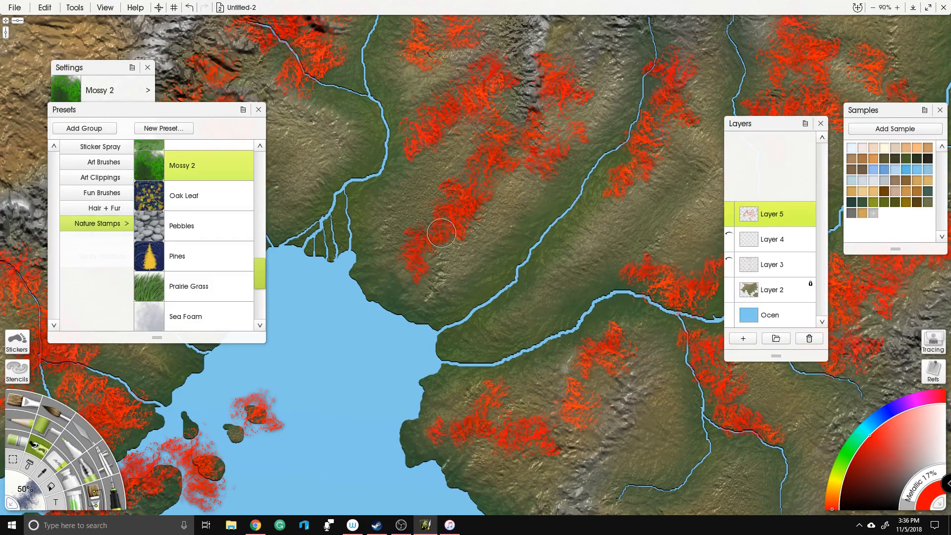
{"action": "scroll", "coordinate": [392, 268], "scroll_direction": "up", "scroll_amount": 3}
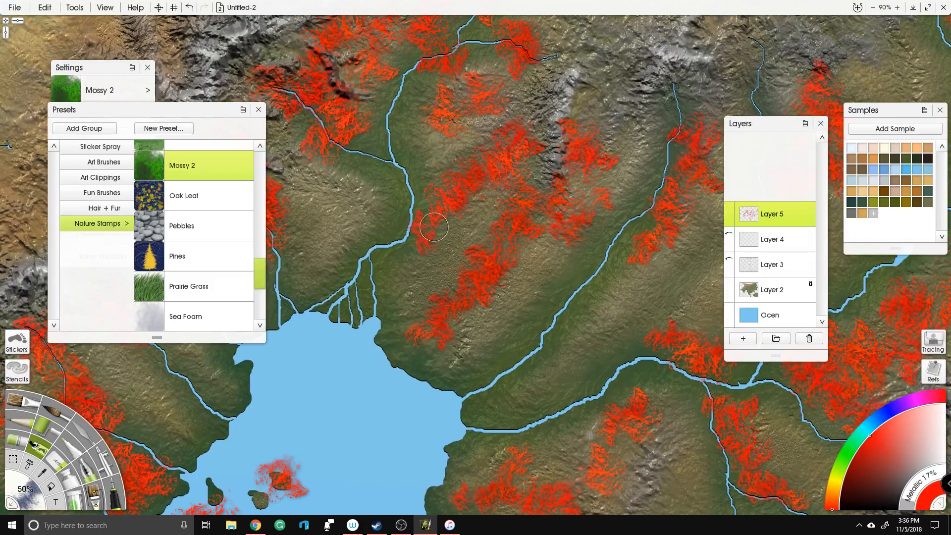
Step: Enlarge the red Mossy 2 patches on the western side of the southwestern peninsula
{"action": "scroll", "coordinate": [524, 211], "scroll_direction": "left", "scroll_amount": 5}
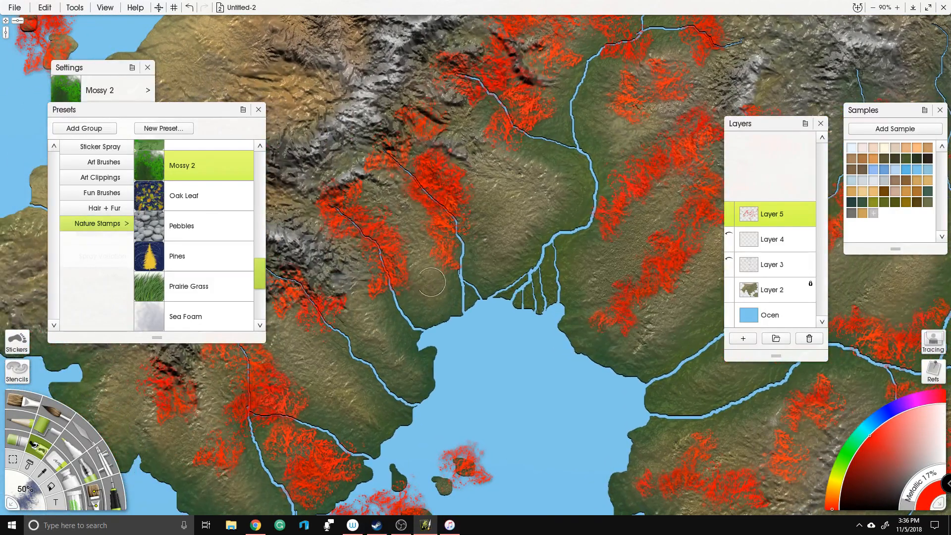
{"action": "scroll", "coordinate": [444, 245], "scroll_direction": "down", "scroll_amount": 4}
{"action": "scroll", "coordinate": [445, 245], "scroll_direction": "left", "scroll_amount": 5}
{"action": "scroll", "coordinate": [444, 244], "scroll_direction": "left", "scroll_amount": 2}
{"action": "left_click_drag", "start_coordinate": [387, 306], "coordinate": [409, 295]}
{"action": "mouse_move", "coordinate": [337, 312]}
{"action": "left_mouse_down"}
{"action": "mouse_move", "coordinate": [339, 335]}
{"action": "mouse_move", "coordinate": [347, 313]}
{"action": "left_mouse_up"}
{"action": "mouse_move", "coordinate": [369, 362]}
{"action": "left_mouse_down"}
{"action": "mouse_move", "coordinate": [381, 375]}
{"action": "mouse_move", "coordinate": [413, 377]}
{"action": "mouse_move", "coordinate": [410, 359]}
{"action": "left_mouse_up"}
{"action": "mouse_move", "coordinate": [382, 328]}
{"action": "left_mouse_down"}
{"action": "mouse_move", "coordinate": [494, 334]}
{"action": "mouse_move", "coordinate": [450, 330]}
{"action": "left_mouse_up"}
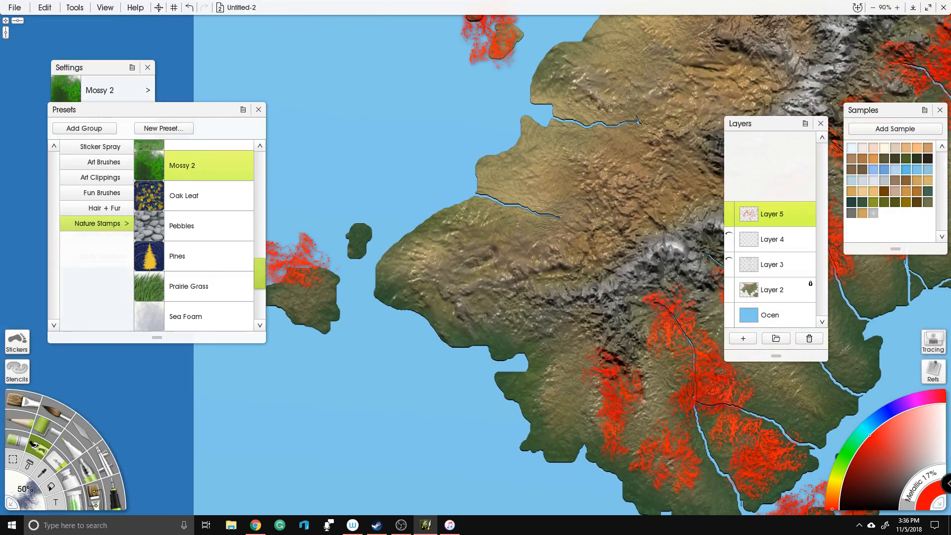
Step: Spray red Mossy 2 patches over the western hills of the southeastern landmass and along its main river
{"action": "scroll", "coordinate": [378, 287], "scroll_direction": "down", "scroll_amount": 6}
{"action": "left_click_drag", "start_coordinate": [703, 424], "coordinate": [385, 272]}
{"action": "scroll", "coordinate": [385, 271], "scroll_direction": "up", "scroll_amount": 4}
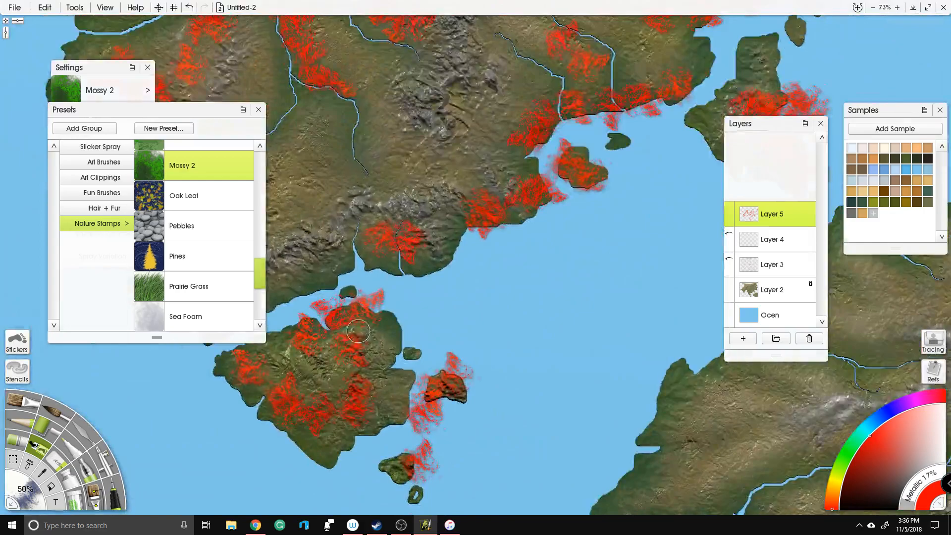
{"action": "mouse_move", "coordinate": [787, 376]}
{"action": "left_mouse_down"}
{"action": "mouse_move", "coordinate": [617, 290]}
{"action": "mouse_move", "coordinate": [432, 356]}
{"action": "mouse_move", "coordinate": [500, 275]}
{"action": "mouse_move", "coordinate": [526, 284]}
{"action": "mouse_move", "coordinate": [459, 324]}
{"action": "mouse_move", "coordinate": [409, 374]}
{"action": "left_mouse_up"}
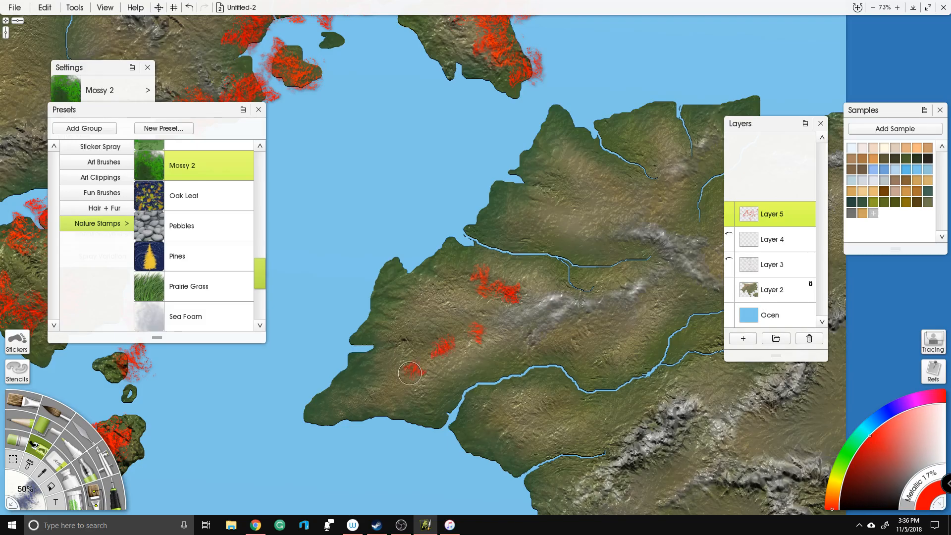
{"action": "left_click_drag", "start_coordinate": [458, 332], "coordinate": [488, 321]}
{"action": "mouse_move", "coordinate": [597, 341]}
{"action": "left_mouse_down"}
{"action": "mouse_move", "coordinate": [593, 333]}
{"action": "mouse_move", "coordinate": [583, 344]}
{"action": "mouse_move", "coordinate": [614, 329]}
{"action": "left_mouse_up"}
{"action": "mouse_move", "coordinate": [711, 319]}
{"action": "left_mouse_down"}
{"action": "mouse_move", "coordinate": [676, 343]}
{"action": "mouse_move", "coordinate": [659, 286]}
{"action": "left_mouse_up"}
{"action": "mouse_move", "coordinate": [590, 379]}
{"action": "left_mouse_down"}
{"action": "mouse_move", "coordinate": [562, 370]}
{"action": "mouse_move", "coordinate": [508, 379]}
{"action": "mouse_move", "coordinate": [521, 372]}
{"action": "mouse_move", "coordinate": [488, 344]}
{"action": "left_mouse_up"}
{"action": "mouse_move", "coordinate": [438, 367]}
{"action": "left_mouse_down"}
{"action": "mouse_move", "coordinate": [564, 342]}
{"action": "mouse_move", "coordinate": [644, 297]}
{"action": "mouse_move", "coordinate": [550, 374]}
{"action": "left_mouse_up"}
{"action": "left_click_drag", "start_coordinate": [592, 315], "coordinate": [596, 318]}
Step: Add red Mossy 2 patches around the upper main river, the northern river and the northeastern coast of the southeastern landmass
{"action": "left_click_drag", "start_coordinate": [669, 279], "coordinate": [681, 287]}
{"action": "left_click_drag", "start_coordinate": [682, 287], "coordinate": [643, 235]}
{"action": "left_click_drag", "start_coordinate": [605, 356], "coordinate": [571, 384]}
{"action": "left_click_drag", "start_coordinate": [649, 281], "coordinate": [655, 278]}
{"action": "mouse_move", "coordinate": [571, 128]}
{"action": "left_mouse_down"}
{"action": "mouse_move", "coordinate": [523, 263]}
{"action": "mouse_move", "coordinate": [567, 269]}
{"action": "left_mouse_up"}
{"action": "mouse_move", "coordinate": [586, 234]}
{"action": "left_mouse_down"}
{"action": "mouse_move", "coordinate": [618, 243]}
{"action": "mouse_move", "coordinate": [620, 217]}
{"action": "left_mouse_up"}
{"action": "left_click_drag", "start_coordinate": [694, 184], "coordinate": [706, 182]}
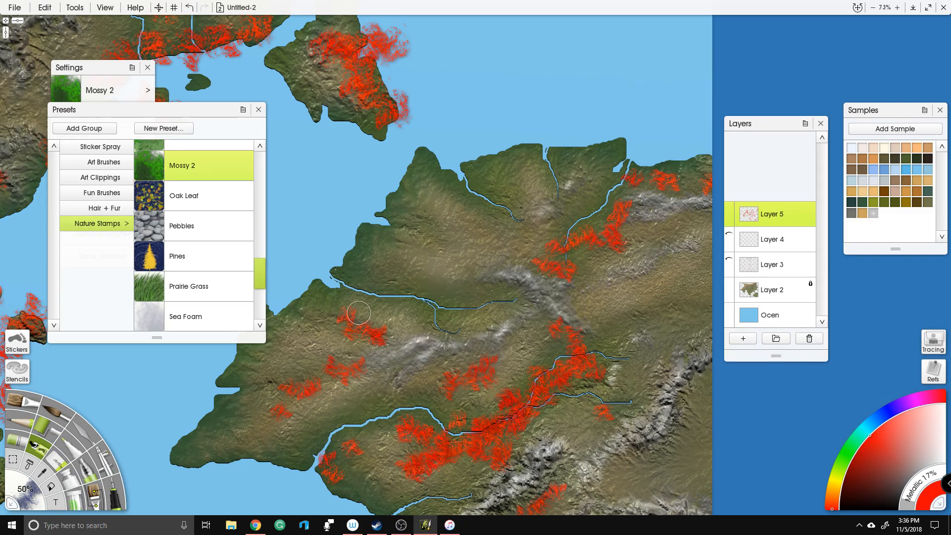
Step: Fill the area between the southeastern landmass's northern rivers and its western river valley and foothills with red Mossy 2 patches
{"action": "left_click_drag", "start_coordinate": [406, 217], "coordinate": [639, 50]}
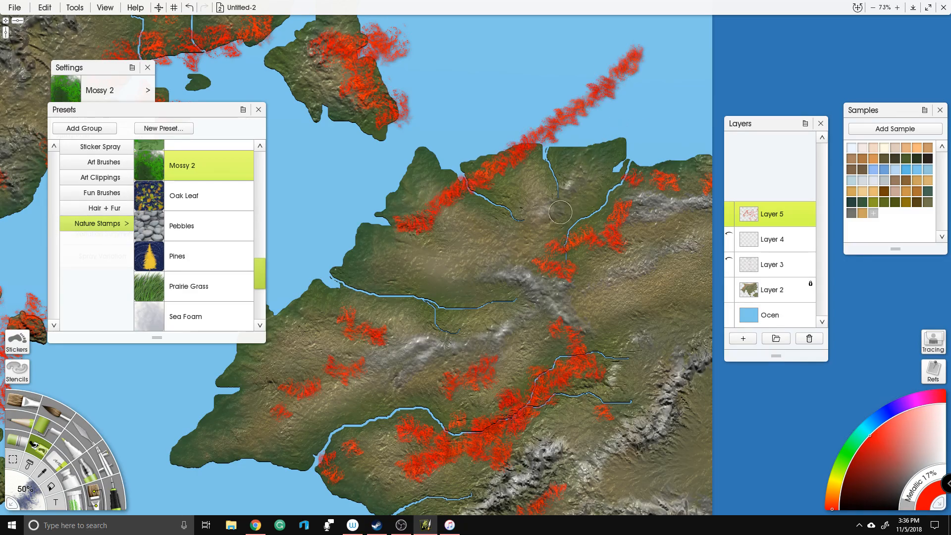
{"action": "key", "text": "ctrl+z"}
{"action": "mouse_move", "coordinate": [512, 241]}
{"action": "left_mouse_down"}
{"action": "mouse_move", "coordinate": [496, 227]}
{"action": "mouse_move", "coordinate": [511, 202]}
{"action": "mouse_move", "coordinate": [526, 230]}
{"action": "mouse_move", "coordinate": [564, 216]}
{"action": "mouse_move", "coordinate": [559, 251]}
{"action": "mouse_move", "coordinate": [530, 260]}
{"action": "left_mouse_up"}
{"action": "left_click_drag", "start_coordinate": [491, 290], "coordinate": [452, 296]}
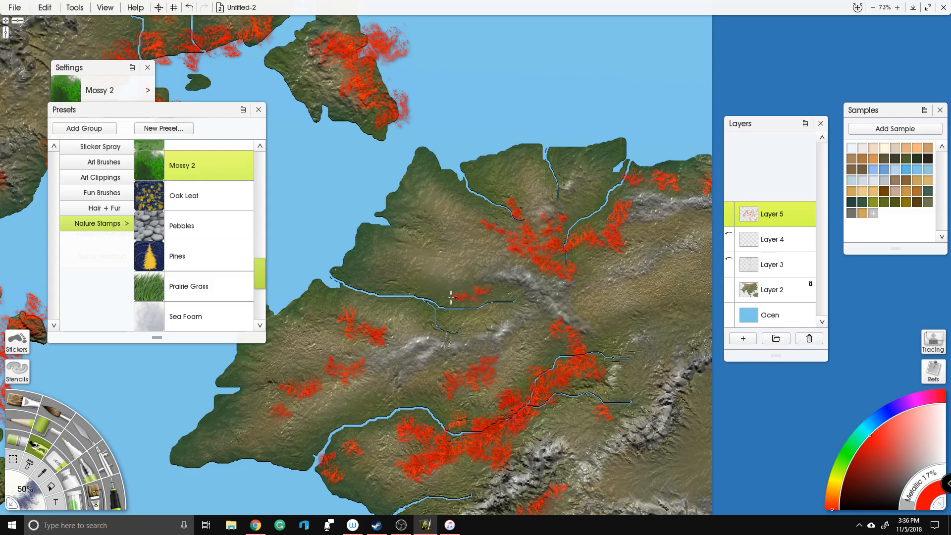
{"action": "mouse_move", "coordinate": [514, 293]}
{"action": "left_mouse_down"}
{"action": "mouse_move", "coordinate": [451, 327]}
{"action": "mouse_move", "coordinate": [523, 308]}
{"action": "mouse_move", "coordinate": [543, 331]}
{"action": "mouse_move", "coordinate": [521, 346]}
{"action": "mouse_move", "coordinate": [448, 320]}
{"action": "mouse_move", "coordinate": [383, 329]}
{"action": "mouse_move", "coordinate": [395, 335]}
{"action": "mouse_move", "coordinate": [434, 321]}
{"action": "mouse_move", "coordinate": [375, 312]}
{"action": "mouse_move", "coordinate": [359, 351]}
{"action": "mouse_move", "coordinate": [343, 360]}
{"action": "mouse_move", "coordinate": [359, 374]}
{"action": "mouse_move", "coordinate": [295, 382]}
{"action": "left_mouse_up"}
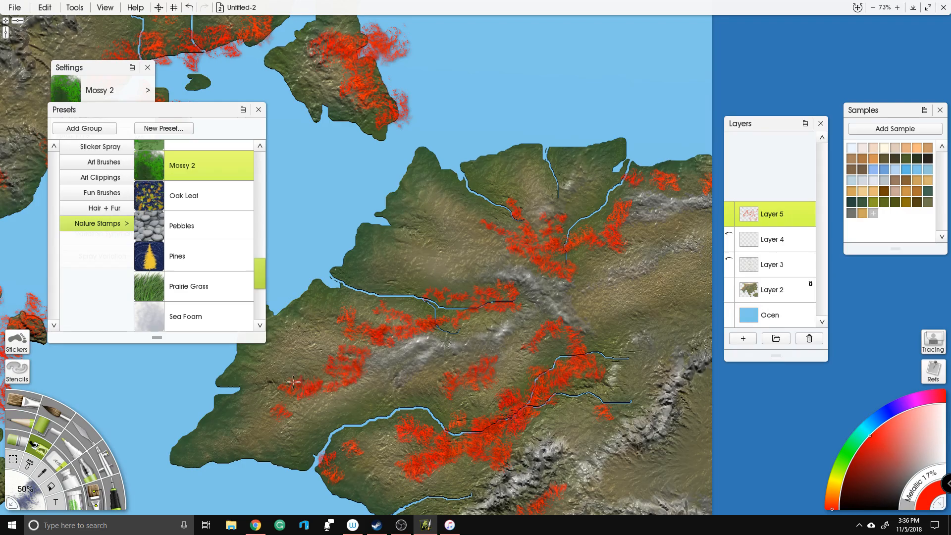
Step: Examine the red vegetation coverage across the mainland and the southeastern landmass
{"action": "scroll", "coordinate": [464, 193], "scroll_direction": "down", "scroll_amount": 2}
{"action": "left_click_drag", "start_coordinate": [498, 303], "coordinate": [694, 468]}
{"action": "scroll", "coordinate": [458, 245], "scroll_direction": "down", "scroll_amount": 3}
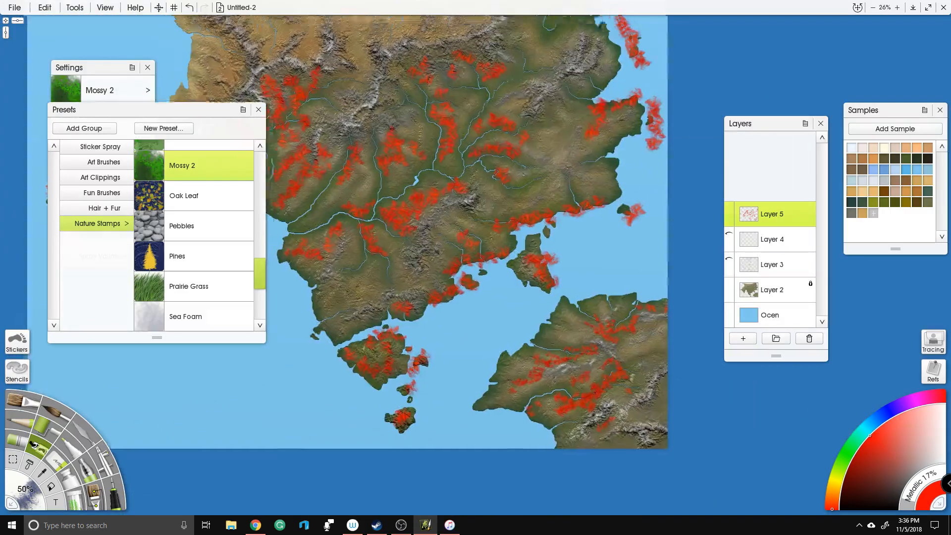
{"action": "scroll", "coordinate": [475, 267], "scroll_direction": "up", "scroll_amount": 2}
{"action": "left_click_drag", "start_coordinate": [479, 58], "coordinate": [543, 196]}
{"action": "scroll", "coordinate": [543, 196], "scroll_direction": "up", "scroll_amount": 1}
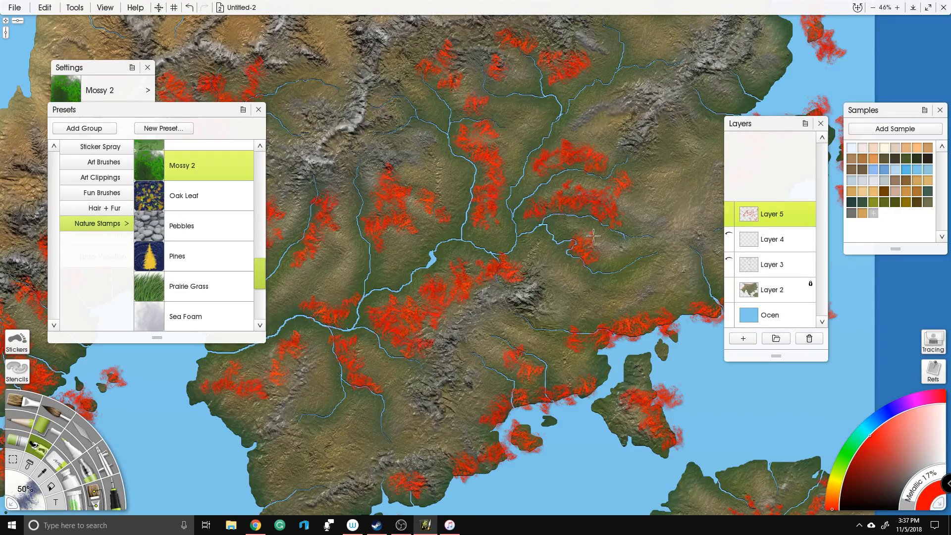
{"action": "scroll", "coordinate": [582, 256], "scroll_direction": "down", "scroll_amount": 6}
{"action": "left_click_drag", "start_coordinate": [581, 256], "coordinate": [629, 252]}
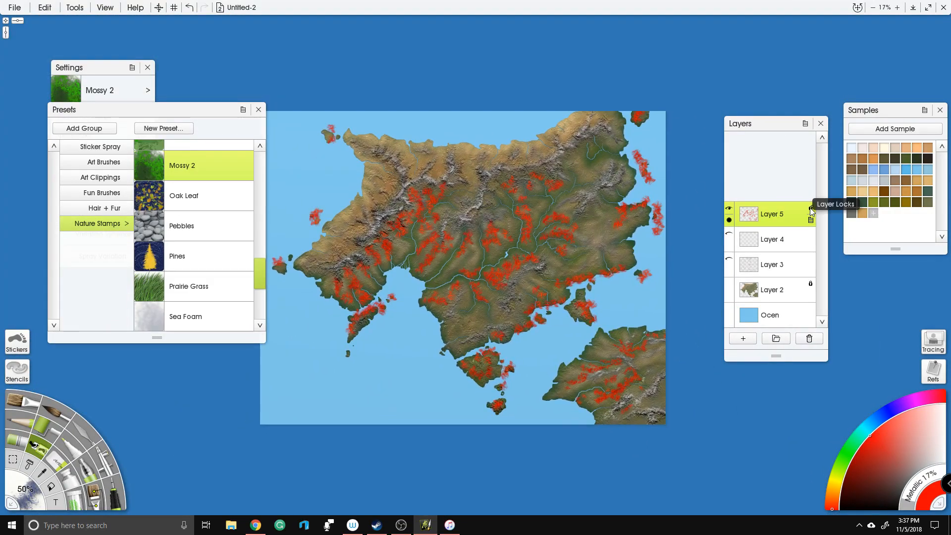
Step: Select the empty sea and river area around the land on Layer 2 with the magic wand selection
{"action": "left_click", "coordinate": [803, 293]}
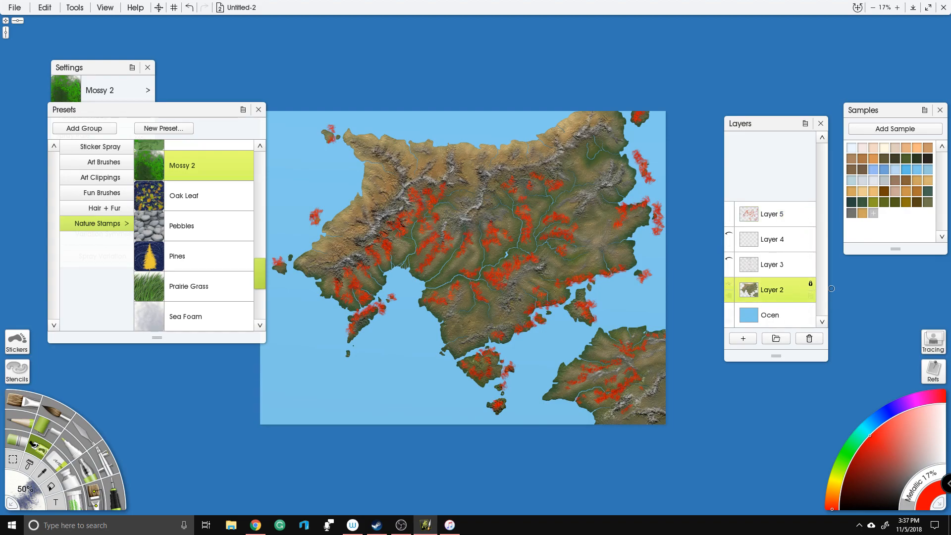
{"action": "scroll", "coordinate": [345, 267], "scroll_direction": "up", "scroll_amount": 2}
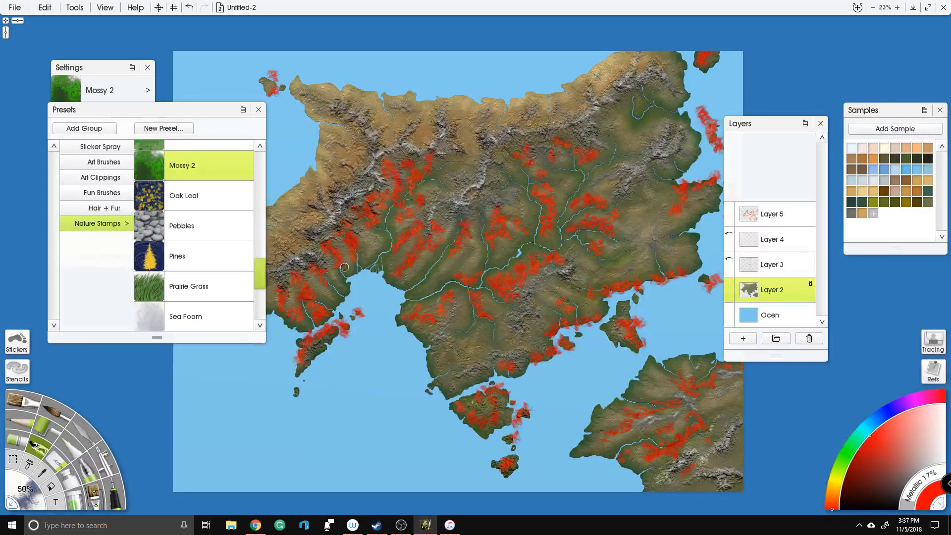
{"action": "left_click", "coordinate": [13, 460]}
{"action": "left_click_drag", "start_coordinate": [441, 298], "coordinate": [492, 254]}
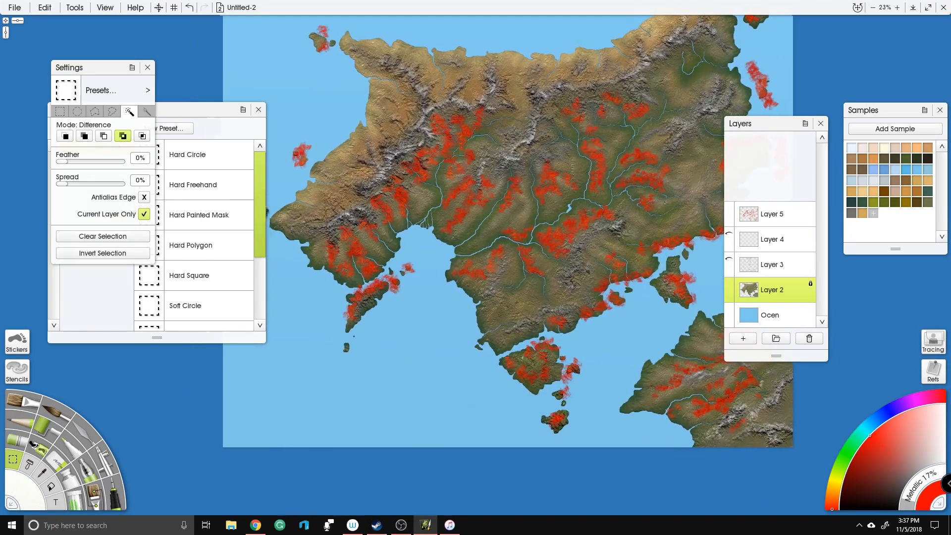
{"action": "left_click", "coordinate": [449, 328]}
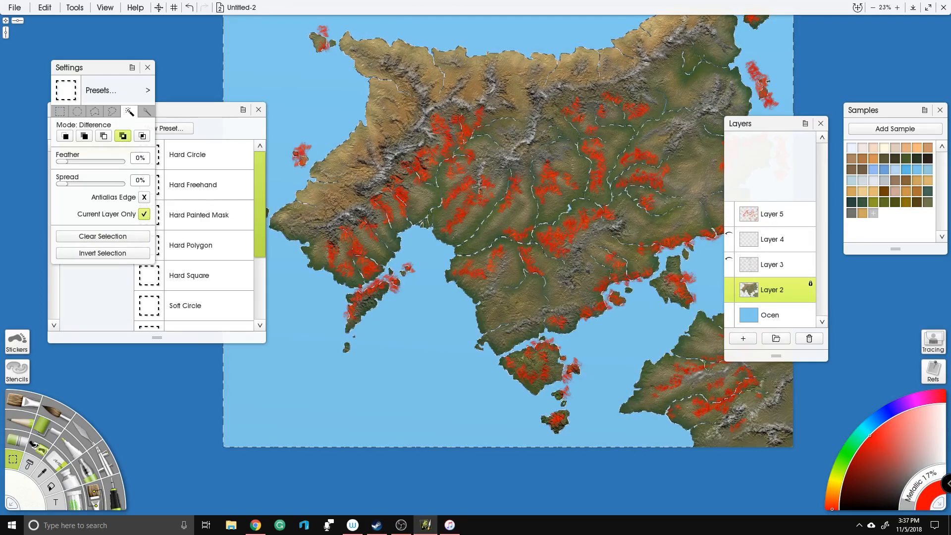
Step: Delete the red overspray inside the selected sea and river area from Layer 5, and clear the selection
{"action": "scroll", "coordinate": [481, 263], "scroll_direction": "up", "scroll_amount": 3}
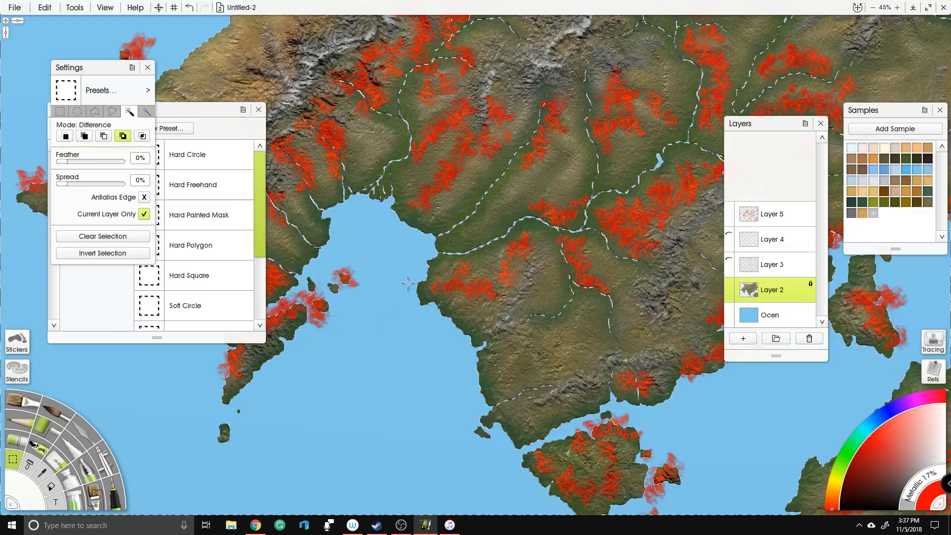
{"action": "left_click_drag", "start_coordinate": [589, 331], "coordinate": [518, 413]}
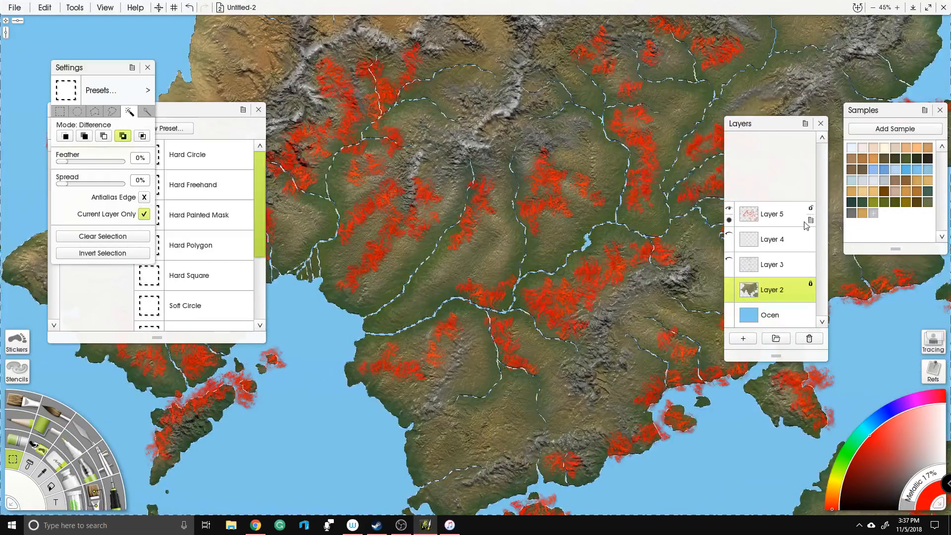
{"action": "left_click", "coordinate": [793, 218]}
{"action": "scroll", "coordinate": [544, 253], "scroll_direction": "down", "scroll_amount": 2}
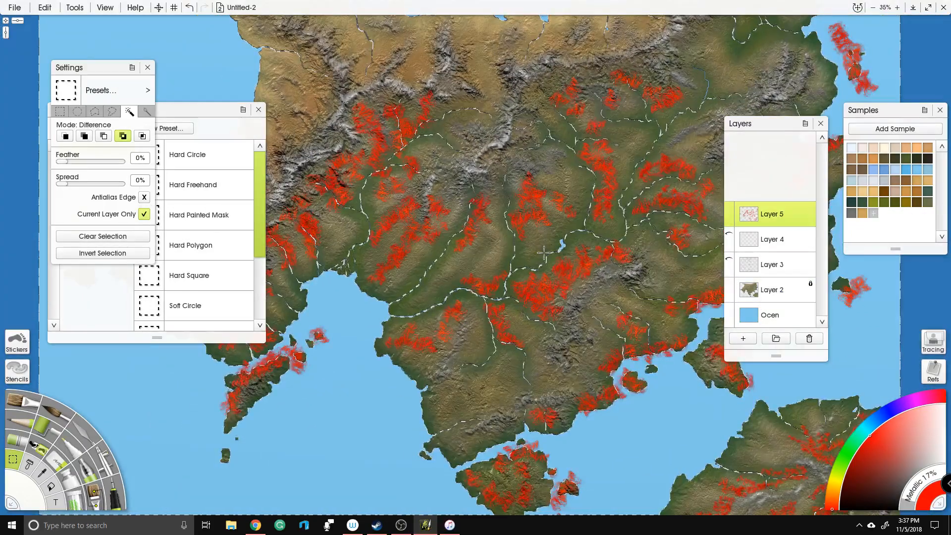
{"action": "scroll", "coordinate": [545, 254], "scroll_direction": "up", "scroll_amount": 2}
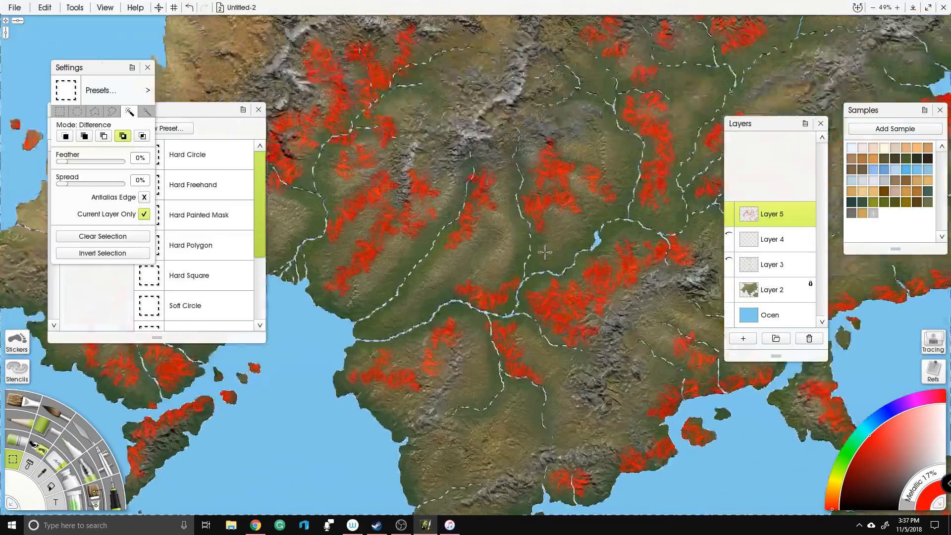
{"action": "scroll", "coordinate": [544, 253], "scroll_direction": "up", "scroll_amount": 4}
{"action": "scroll", "coordinate": [583, 246], "scroll_direction": "down", "scroll_amount": 5}
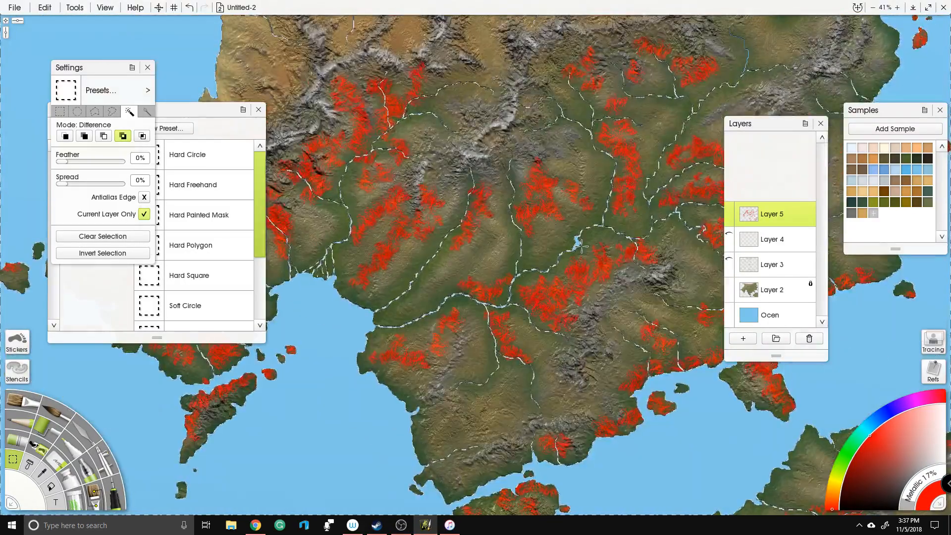
{"action": "scroll", "coordinate": [583, 246], "scroll_direction": "down", "scroll_amount": 4}
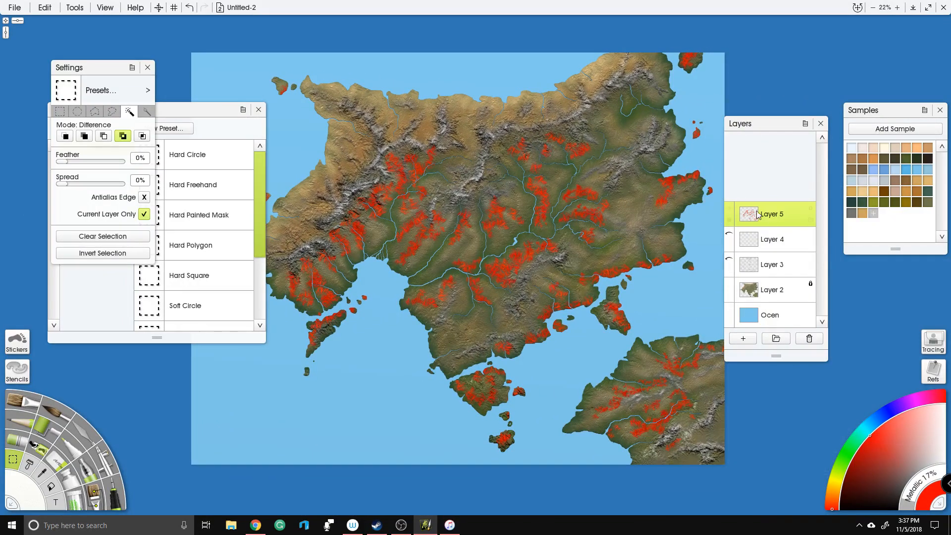
Step: Lock the transparency of Layer 5
{"action": "left_click", "coordinate": [811, 209]}
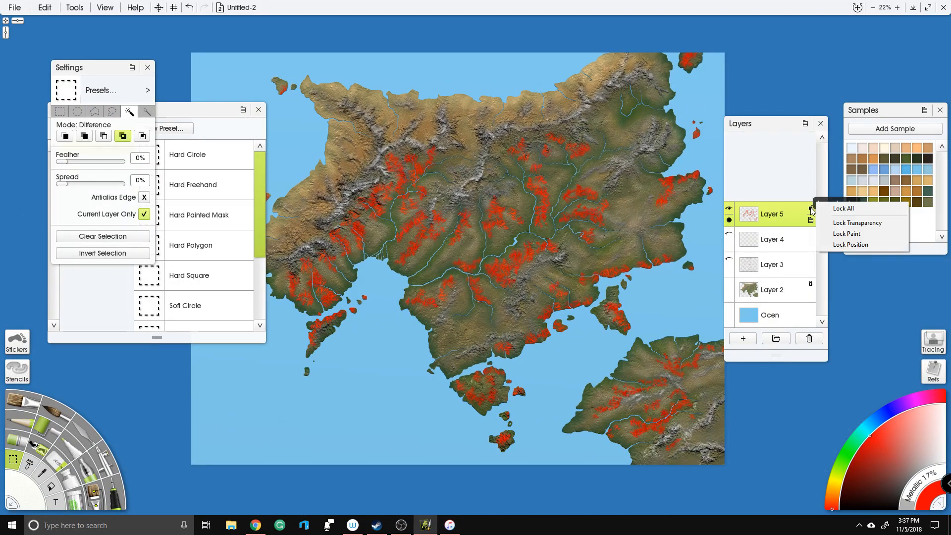
{"action": "left_click", "coordinate": [843, 218]}
{"action": "left_click_drag", "start_coordinate": [478, 250], "coordinate": [517, 228]}
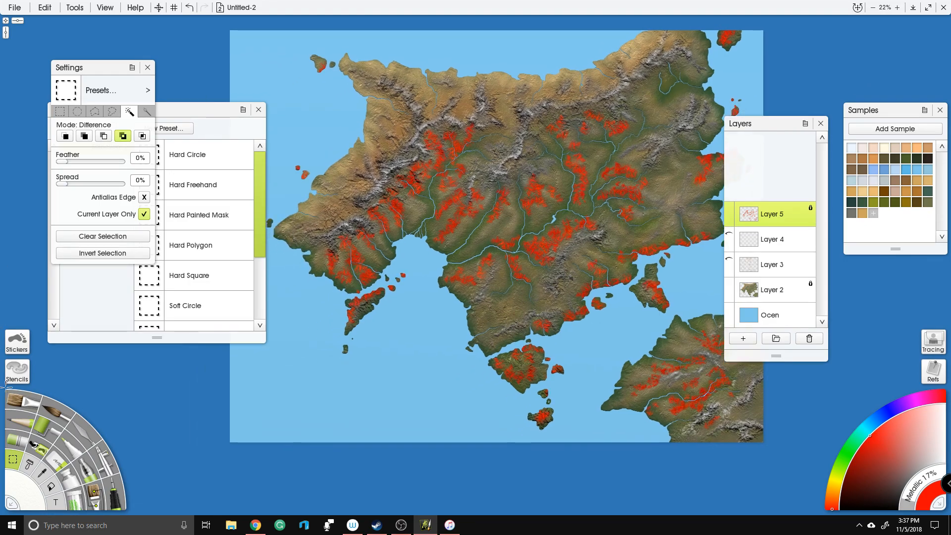
Step: Set up the Glitter Tube with a tool size of 250% and a dark grey-green colour
{"action": "left_click", "coordinate": [83, 502]}
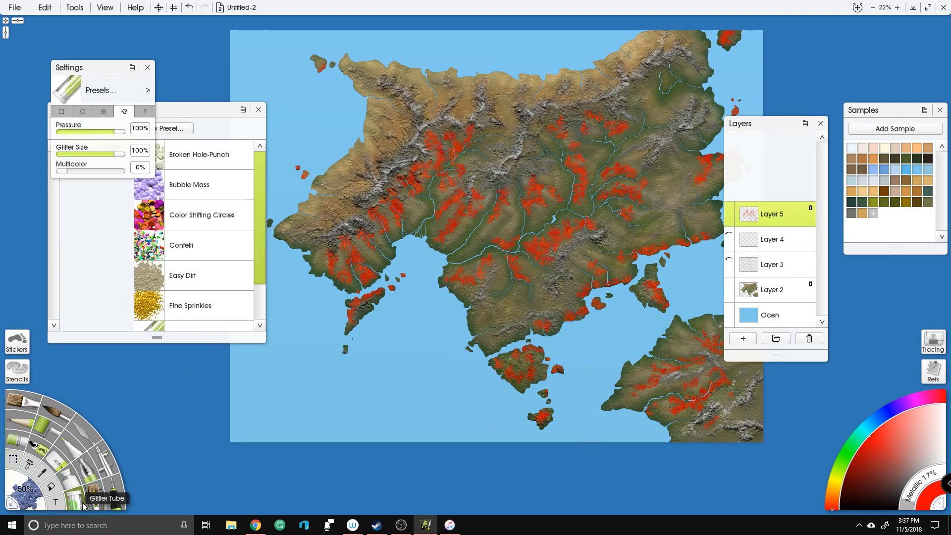
{"action": "left_click", "coordinate": [24, 490]}
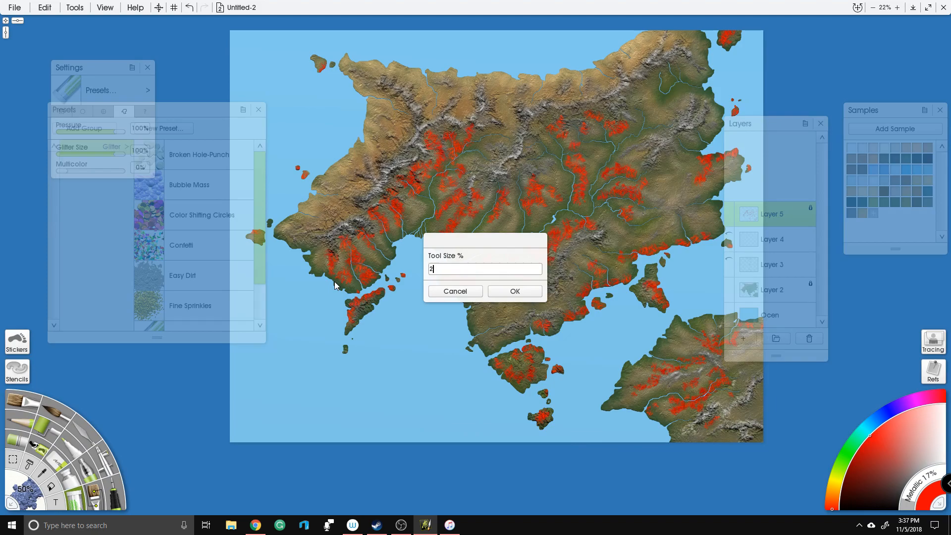
{"action": "type", "text": "250"}
{"action": "key", "text": "Return"}
{"action": "left_click", "coordinate": [842, 454]}
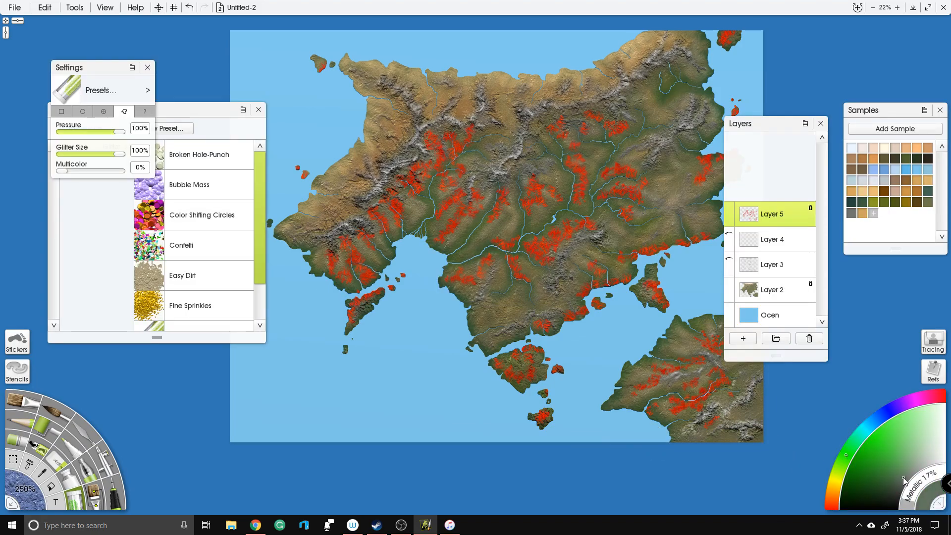
{"action": "scroll", "coordinate": [418, 244], "scroll_direction": "up", "scroll_amount": 3}
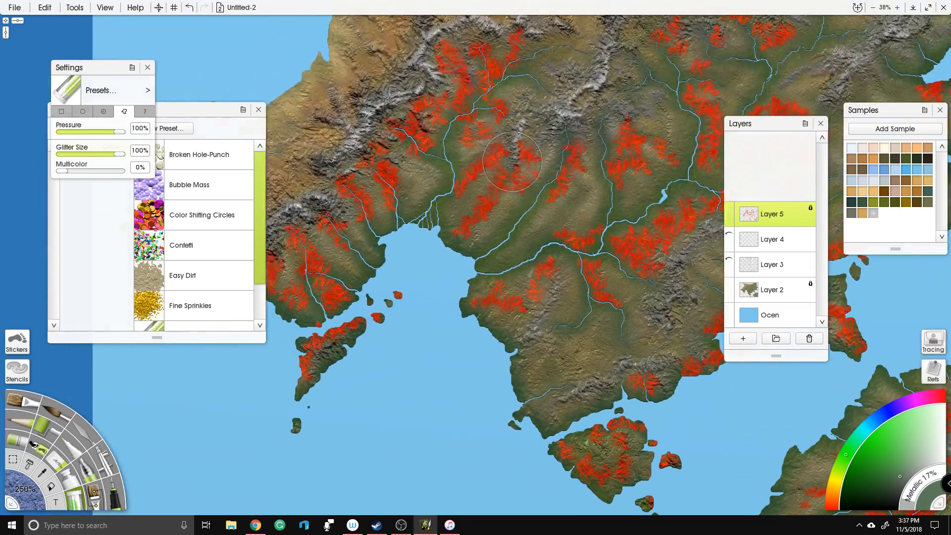
Step: Recolour the red patches south-east of the central lake dark grey-green and change the bump blend mode of Layer 5
{"action": "scroll", "coordinate": [553, 184], "scroll_direction": "up", "scroll_amount": 3}
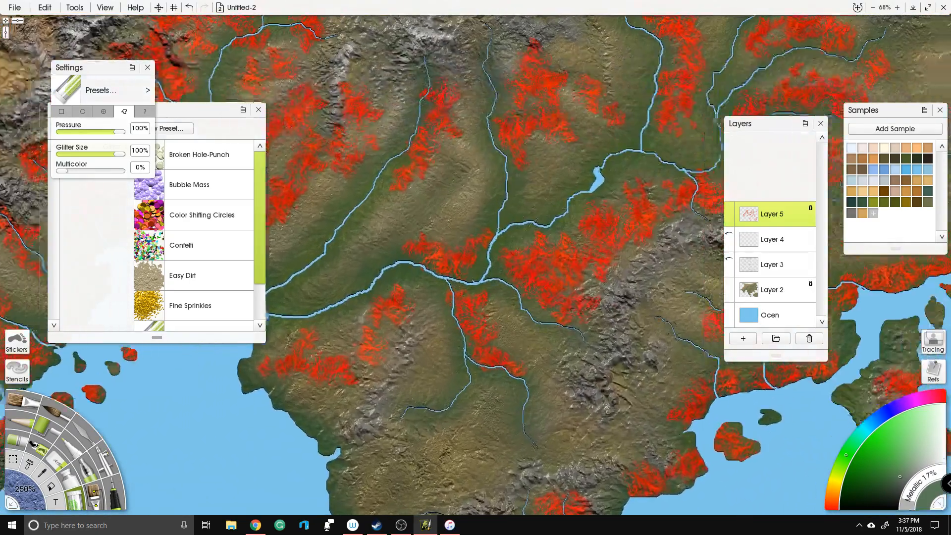
{"action": "mouse_move", "coordinate": [581, 260]}
{"action": "left_mouse_down"}
{"action": "mouse_move", "coordinate": [537, 264]}
{"action": "mouse_move", "coordinate": [517, 252]}
{"action": "mouse_move", "coordinate": [537, 264]}
{"action": "mouse_move", "coordinate": [528, 265]}
{"action": "mouse_move", "coordinate": [487, 253]}
{"action": "mouse_move", "coordinate": [463, 287]}
{"action": "mouse_move", "coordinate": [543, 339]}
{"action": "mouse_move", "coordinate": [537, 300]}
{"action": "mouse_move", "coordinate": [599, 208]}
{"action": "mouse_move", "coordinate": [642, 196]}
{"action": "mouse_move", "coordinate": [669, 208]}
{"action": "mouse_move", "coordinate": [595, 235]}
{"action": "mouse_move", "coordinate": [545, 225]}
{"action": "mouse_move", "coordinate": [579, 185]}
{"action": "mouse_move", "coordinate": [697, 207]}
{"action": "left_mouse_up"}
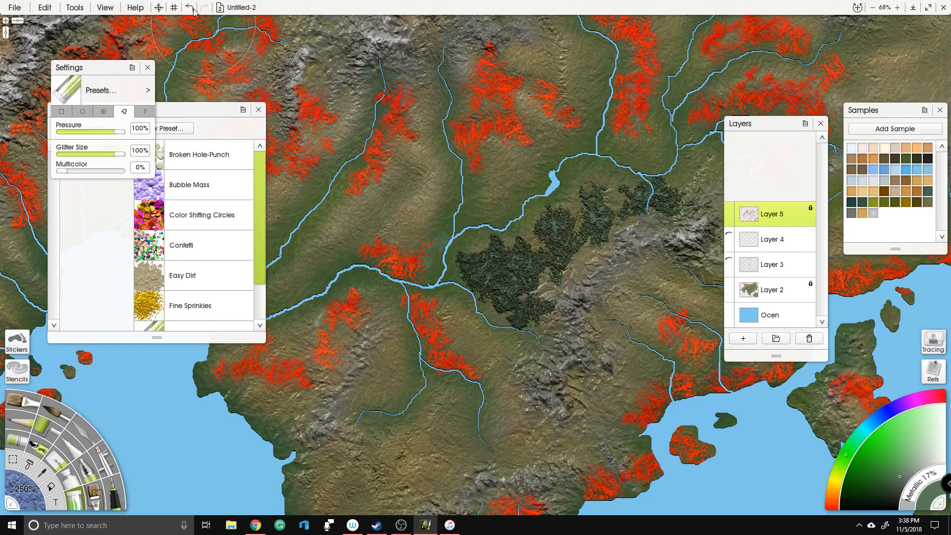
{"action": "left_click", "coordinate": [58, 5]}
{"action": "left_click", "coordinate": [72, 3]}
{"action": "left_click", "coordinate": [72, 6]}
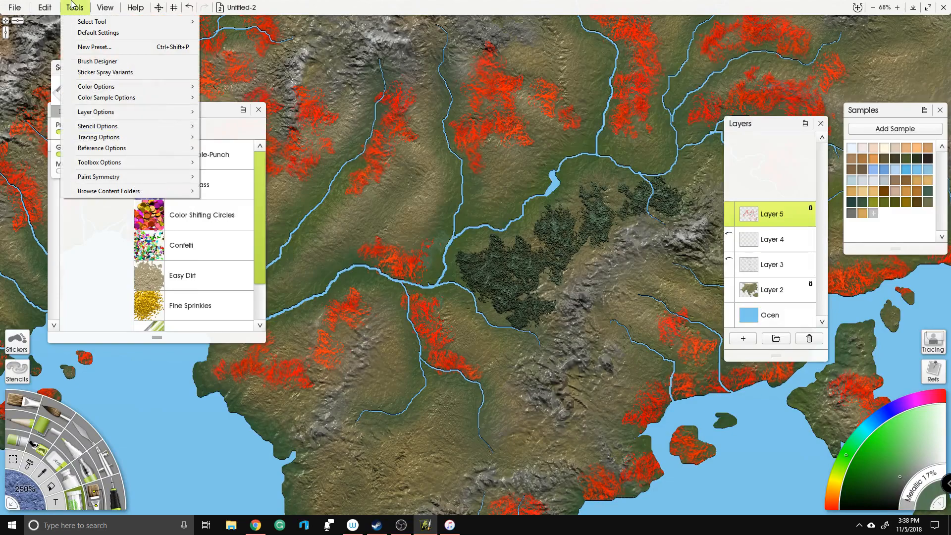
{"action": "mouse_move", "coordinate": [97, 113]}
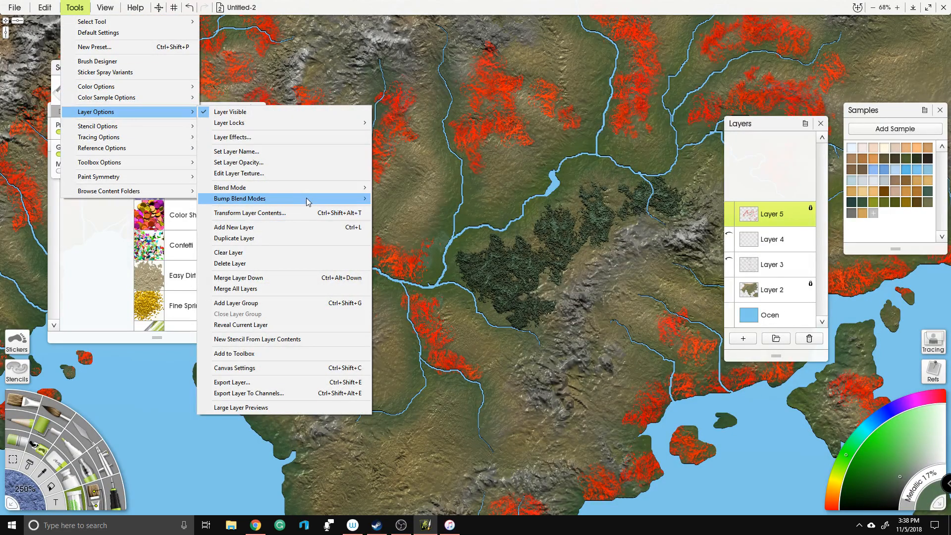
{"action": "mouse_move", "coordinate": [307, 202]}
{"action": "left_click", "coordinate": [395, 223]}
Step: Recolour the red patches along the southern peninsula's rivers and the nearest ones north of the main river dark grey-green
{"action": "mouse_move", "coordinate": [461, 362]}
{"action": "left_mouse_down"}
{"action": "mouse_move", "coordinate": [436, 322]}
{"action": "mouse_move", "coordinate": [446, 357]}
{"action": "mouse_move", "coordinate": [403, 272]}
{"action": "mouse_move", "coordinate": [366, 252]}
{"action": "mouse_move", "coordinate": [436, 242]}
{"action": "mouse_move", "coordinate": [394, 266]}
{"action": "left_mouse_up"}
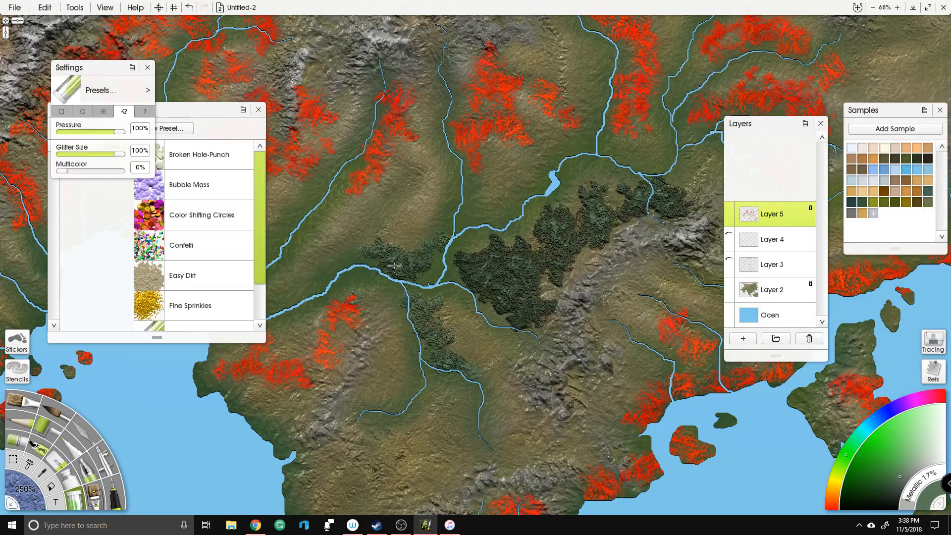
{"action": "mouse_move", "coordinate": [283, 337]}
{"action": "left_mouse_down"}
{"action": "mouse_move", "coordinate": [347, 310]}
{"action": "mouse_move", "coordinate": [317, 364]}
{"action": "mouse_move", "coordinate": [232, 369]}
{"action": "mouse_move", "coordinate": [267, 387]}
{"action": "mouse_move", "coordinate": [317, 355]}
{"action": "mouse_move", "coordinate": [293, 377]}
{"action": "left_mouse_up"}
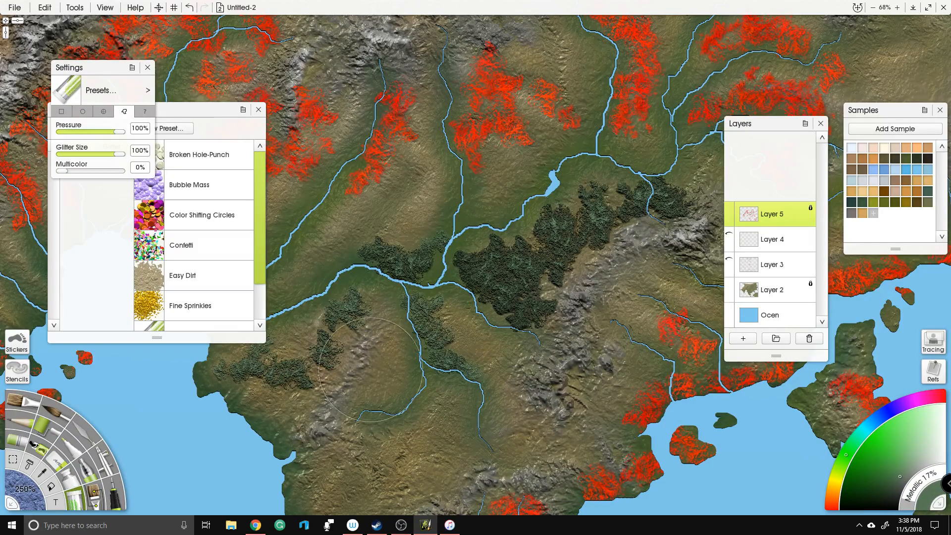
{"action": "scroll", "coordinate": [518, 288], "scroll_direction": "down", "scroll_amount": 4}
{"action": "mouse_move", "coordinate": [524, 204]}
{"action": "left_mouse_down"}
{"action": "mouse_move", "coordinate": [551, 224]}
{"action": "mouse_move", "coordinate": [536, 243]}
{"action": "mouse_move", "coordinate": [501, 224]}
{"action": "left_mouse_up"}
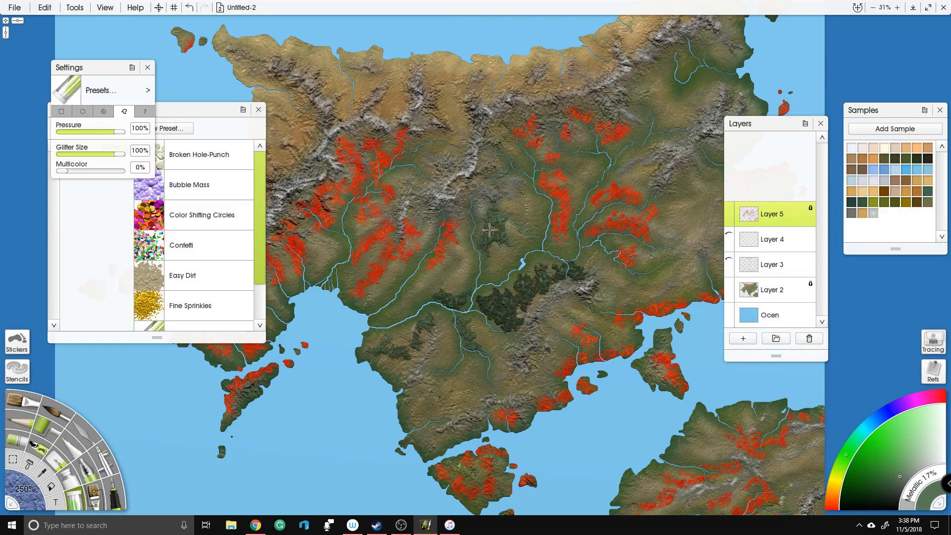
{"action": "mouse_move", "coordinate": [527, 223]}
{"action": "left_mouse_down"}
{"action": "mouse_move", "coordinate": [548, 232]}
{"action": "mouse_move", "coordinate": [573, 213]}
{"action": "mouse_move", "coordinate": [563, 227]}
{"action": "mouse_move", "coordinate": [565, 210]}
{"action": "mouse_move", "coordinate": [554, 238]}
{"action": "mouse_move", "coordinate": [559, 169]}
{"action": "left_mouse_up"}
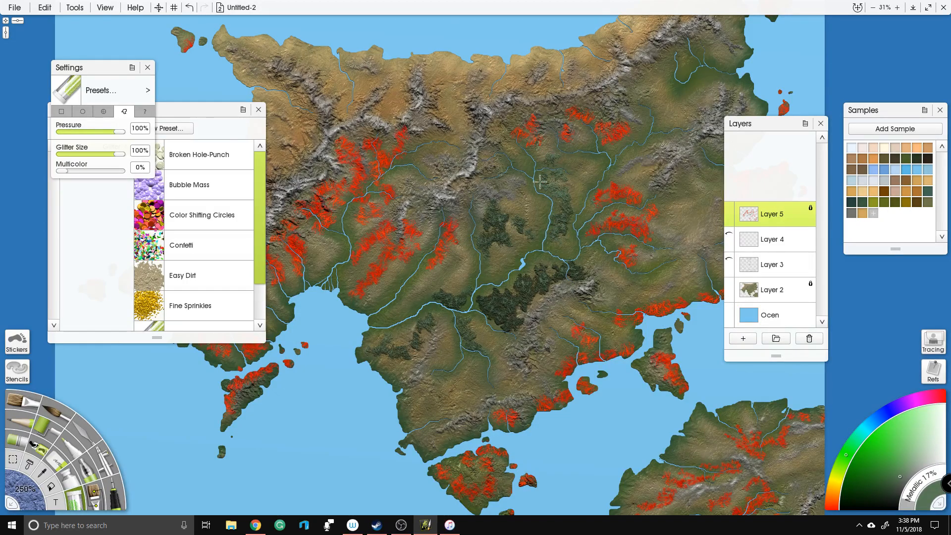
Step: Choose a slightly darker green and recolour the vegetation patches along the central and north-western inland rivers
{"action": "left_click_drag", "start_coordinate": [901, 479], "coordinate": [891, 484]}
{"action": "left_click_drag", "start_coordinate": [562, 228], "coordinate": [528, 133]}
{"action": "mouse_move", "coordinate": [494, 218]}
{"action": "left_mouse_down"}
{"action": "mouse_move", "coordinate": [522, 212]}
{"action": "mouse_move", "coordinate": [533, 230]}
{"action": "mouse_move", "coordinate": [480, 265]}
{"action": "mouse_move", "coordinate": [438, 228]}
{"action": "left_mouse_up"}
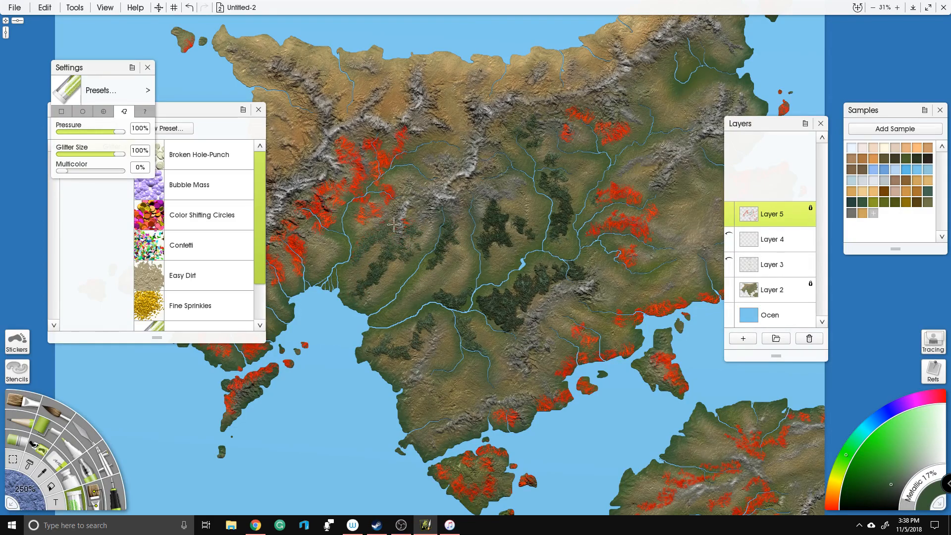
{"action": "mouse_move", "coordinate": [363, 205]}
{"action": "left_mouse_down"}
{"action": "mouse_move", "coordinate": [354, 176]}
{"action": "mouse_move", "coordinate": [362, 159]}
{"action": "left_mouse_up"}
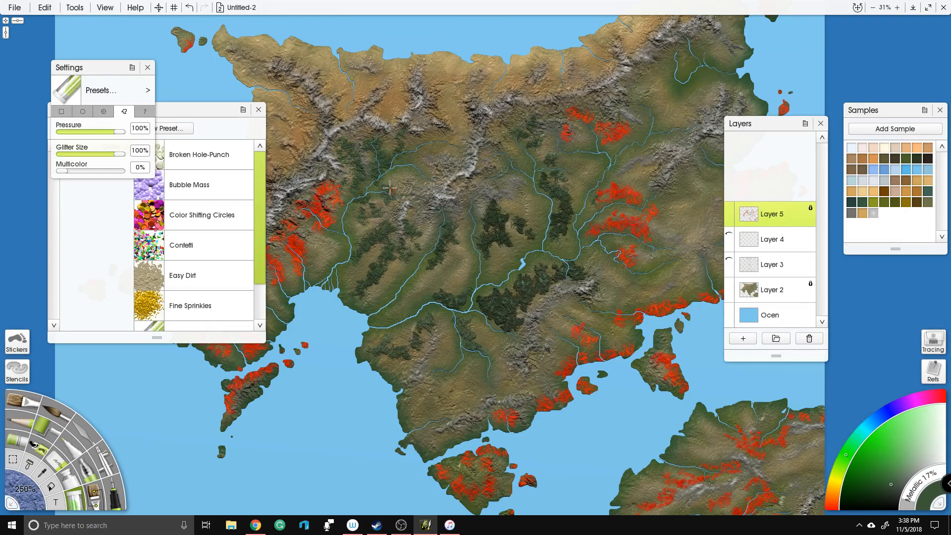
Step: Recolour the red patches along the western coast, on the long south-western island and on the small north-western islets dark green
{"action": "scroll", "coordinate": [409, 202], "scroll_direction": "up", "scroll_amount": 8}
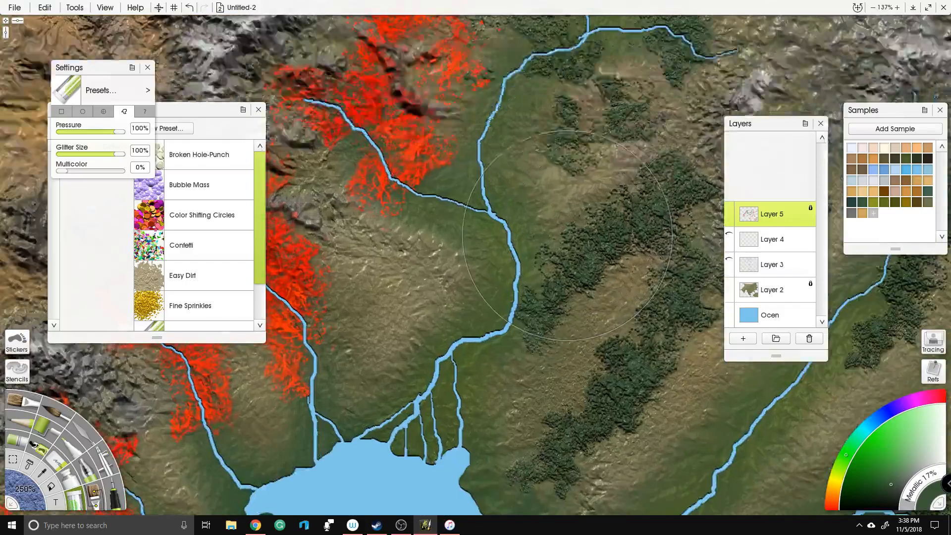
{"action": "mouse_move", "coordinate": [431, 112]}
{"action": "left_mouse_down"}
{"action": "mouse_move", "coordinate": [546, 206]}
{"action": "mouse_move", "coordinate": [495, 218]}
{"action": "mouse_move", "coordinate": [441, 201]}
{"action": "mouse_move", "coordinate": [490, 249]}
{"action": "mouse_move", "coordinate": [550, 238]}
{"action": "mouse_move", "coordinate": [495, 129]}
{"action": "mouse_move", "coordinate": [579, 104]}
{"action": "mouse_move", "coordinate": [589, 156]}
{"action": "mouse_move", "coordinate": [540, 183]}
{"action": "mouse_move", "coordinate": [387, 426]}
{"action": "mouse_move", "coordinate": [406, 491]}
{"action": "mouse_move", "coordinate": [278, 414]}
{"action": "mouse_move", "coordinate": [248, 411]}
{"action": "mouse_move", "coordinate": [238, 431]}
{"action": "left_mouse_up"}
{"action": "left_click_drag", "start_coordinate": [238, 431], "coordinate": [357, 248]}
{"action": "scroll", "coordinate": [377, 297], "scroll_direction": "down", "scroll_amount": 4}
{"action": "mouse_move", "coordinate": [322, 376]}
{"action": "left_mouse_down"}
{"action": "mouse_move", "coordinate": [379, 332]}
{"action": "mouse_move", "coordinate": [397, 367]}
{"action": "mouse_move", "coordinate": [322, 397]}
{"action": "mouse_move", "coordinate": [376, 476]}
{"action": "mouse_move", "coordinate": [332, 377]}
{"action": "mouse_move", "coordinate": [268, 473]}
{"action": "mouse_move", "coordinate": [290, 463]}
{"action": "mouse_move", "coordinate": [243, 389]}
{"action": "left_mouse_up"}
{"action": "scroll", "coordinate": [473, 505], "scroll_direction": "down", "scroll_amount": 5}
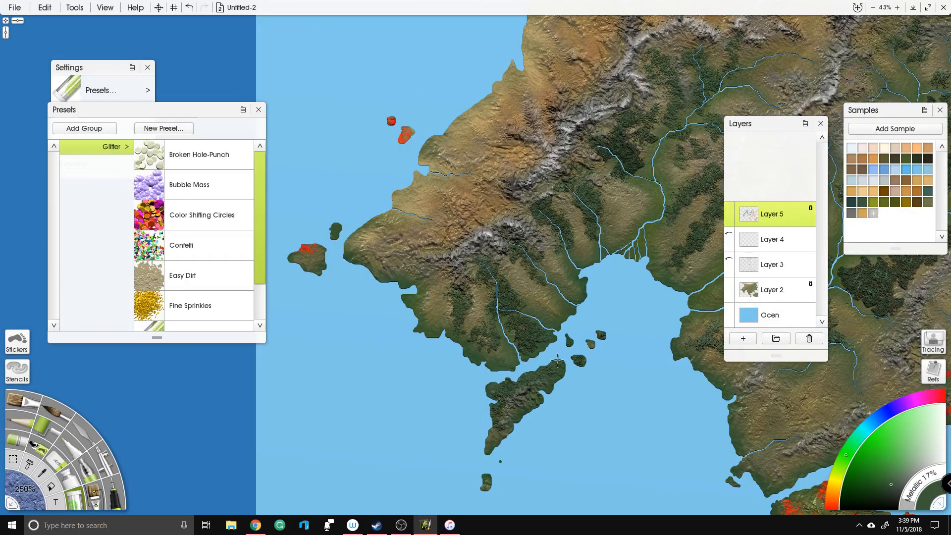
{"action": "left_click_drag", "start_coordinate": [391, 120], "coordinate": [405, 130]}
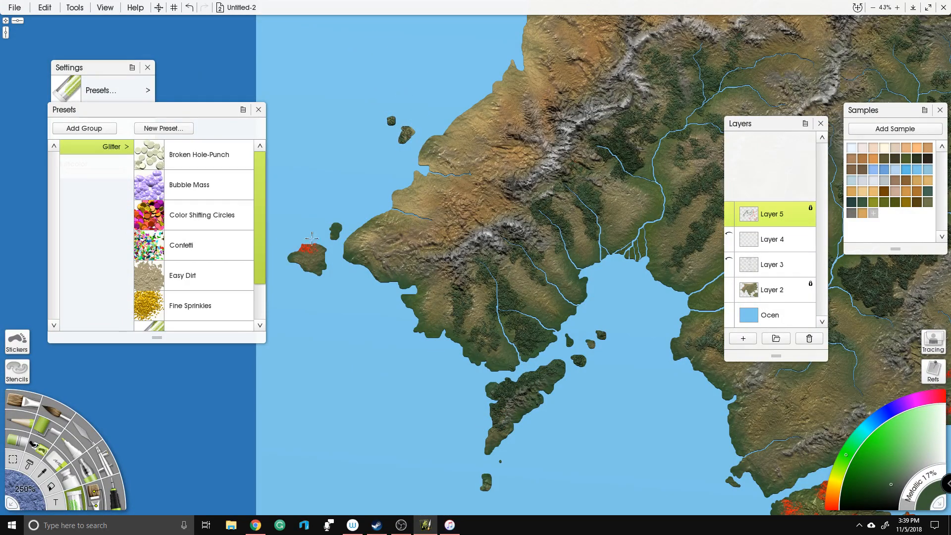
Step: Recolour the red patches along the mainland's south-eastern coast and on its nearby eastern islands dark green
{"action": "mouse_move", "coordinate": [693, 308]}
{"action": "left_mouse_down"}
{"action": "mouse_move", "coordinate": [563, 263]}
{"action": "mouse_move", "coordinate": [269, 255]}
{"action": "left_mouse_up"}
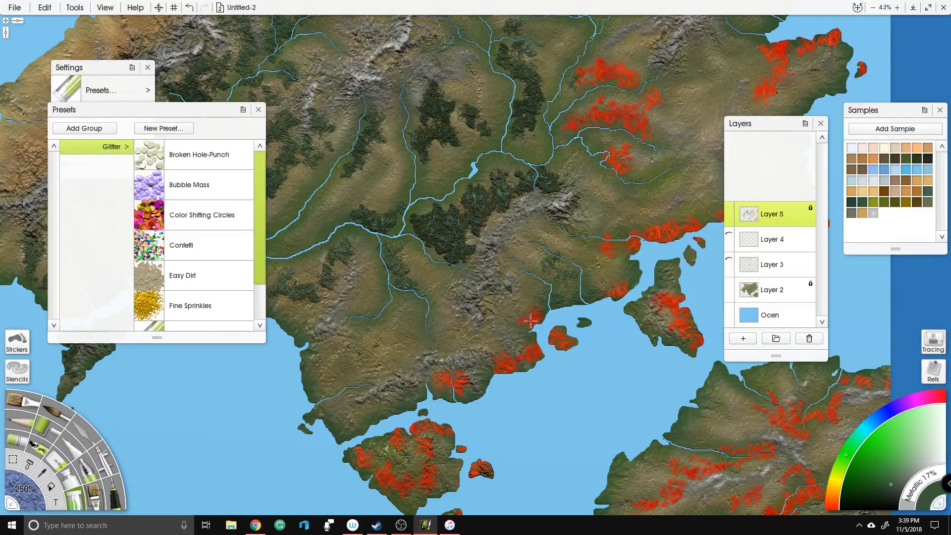
{"action": "mouse_move", "coordinate": [599, 300]}
{"action": "left_mouse_down"}
{"action": "mouse_move", "coordinate": [668, 224]}
{"action": "mouse_move", "coordinate": [727, 218]}
{"action": "left_mouse_up"}
{"action": "left_click_drag", "start_coordinate": [782, 200], "coordinate": [821, 217]}
{"action": "mouse_move", "coordinate": [677, 333]}
{"action": "left_mouse_down"}
{"action": "mouse_move", "coordinate": [670, 310]}
{"action": "mouse_move", "coordinate": [680, 303]}
{"action": "left_mouse_up"}
{"action": "left_click_drag", "start_coordinate": [483, 365], "coordinate": [509, 371]}
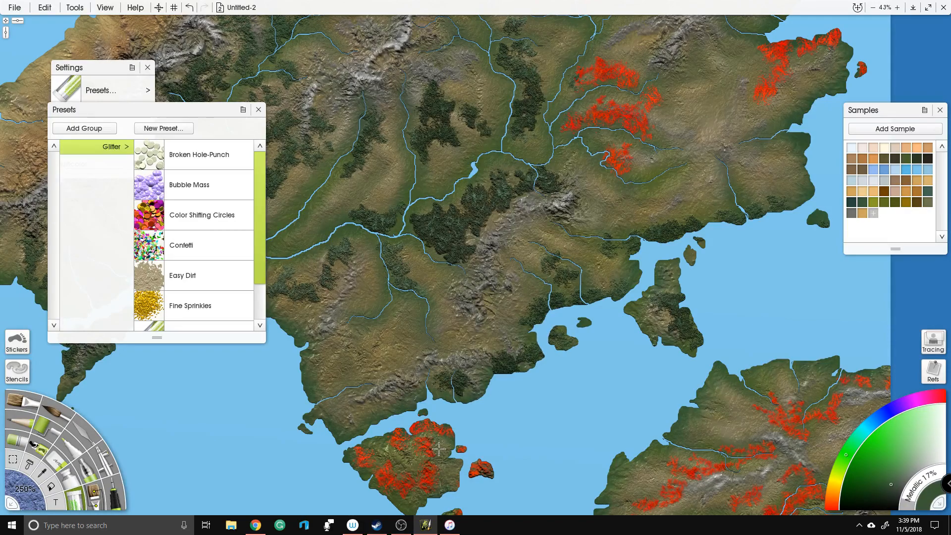
Step: Recolour the red patches on the islands south of the mainland's southern tip dark green
{"action": "left_click_drag", "start_coordinate": [439, 449], "coordinate": [415, 445]}
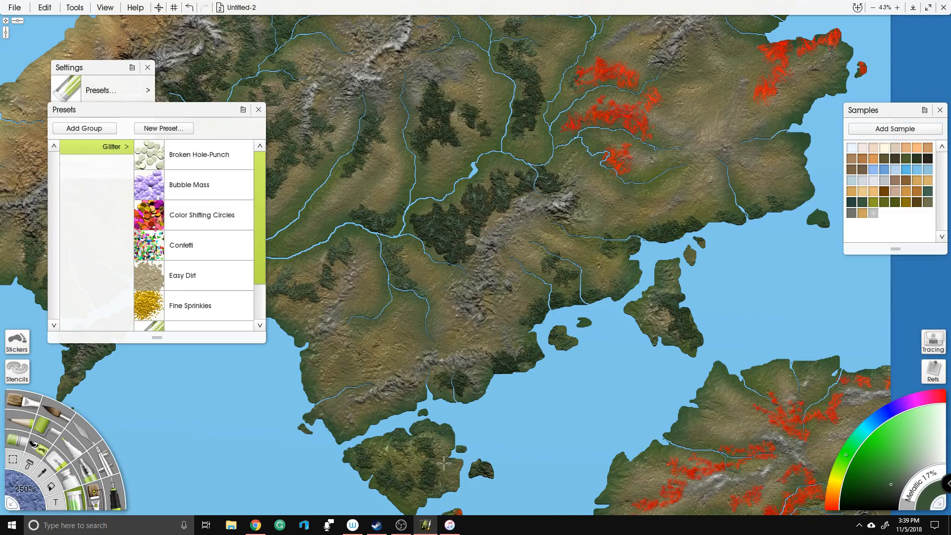
{"action": "left_click_drag", "start_coordinate": [495, 482], "coordinate": [507, 378]}
{"action": "left_click_drag", "start_coordinate": [476, 443], "coordinate": [456, 454]}
Step: Recolour the red patches across the separate south-eastern landmass dark green
{"action": "left_click_drag", "start_coordinate": [664, 383], "coordinate": [508, 406]}
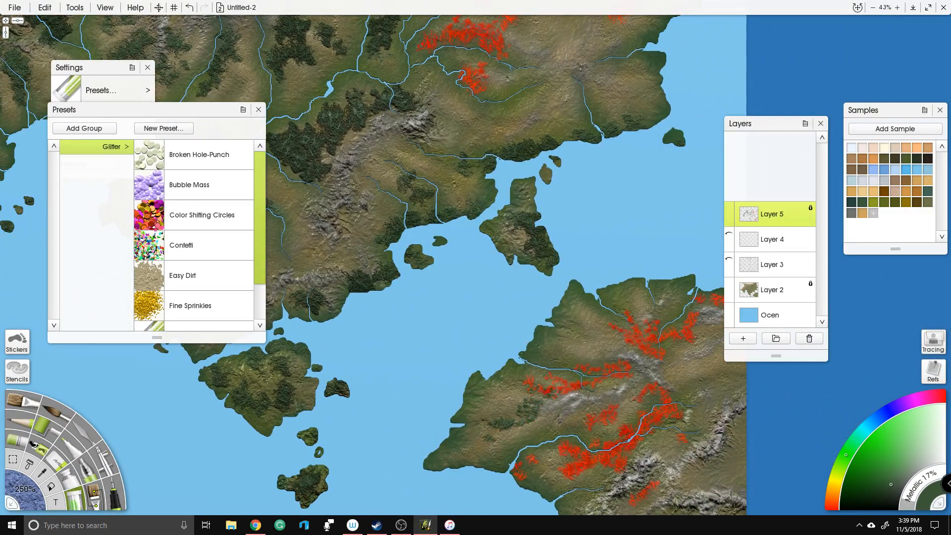
{"action": "left_click_drag", "start_coordinate": [658, 342], "coordinate": [626, 323]}
{"action": "mouse_move", "coordinate": [646, 415]}
{"action": "left_mouse_down"}
{"action": "mouse_move", "coordinate": [699, 434]}
{"action": "mouse_move", "coordinate": [657, 408]}
{"action": "mouse_move", "coordinate": [624, 437]}
{"action": "mouse_move", "coordinate": [575, 437]}
{"action": "mouse_move", "coordinate": [505, 473]}
{"action": "mouse_move", "coordinate": [558, 467]}
{"action": "mouse_move", "coordinate": [636, 498]}
{"action": "mouse_move", "coordinate": [576, 419]}
{"action": "mouse_move", "coordinate": [632, 406]}
{"action": "left_mouse_up"}
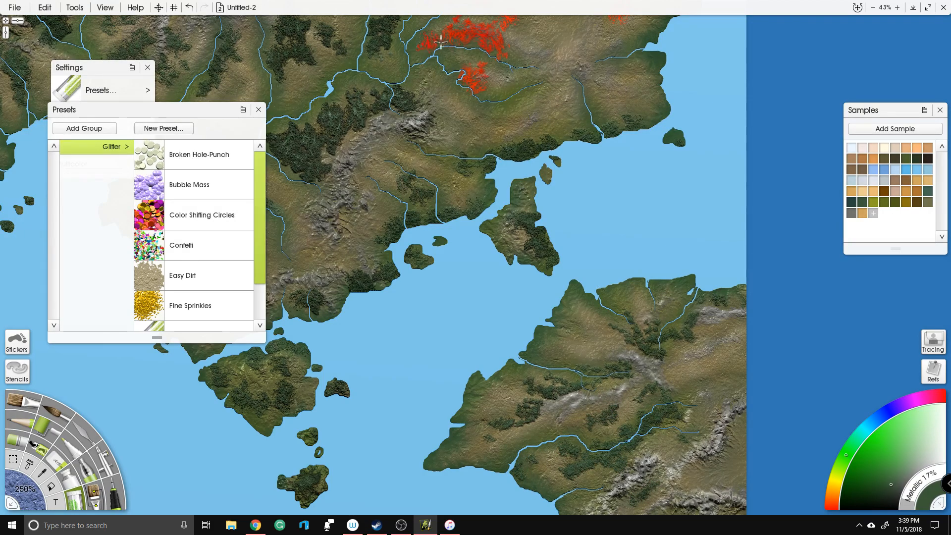
Step: Recolour the remaining red patches around the north-eastern rivers, the eastern peninsula and the islets off its coast dark green
{"action": "mouse_move", "coordinate": [497, 40]}
{"action": "left_mouse_down"}
{"action": "mouse_move", "coordinate": [436, 42]}
{"action": "mouse_move", "coordinate": [501, 40]}
{"action": "left_mouse_up"}
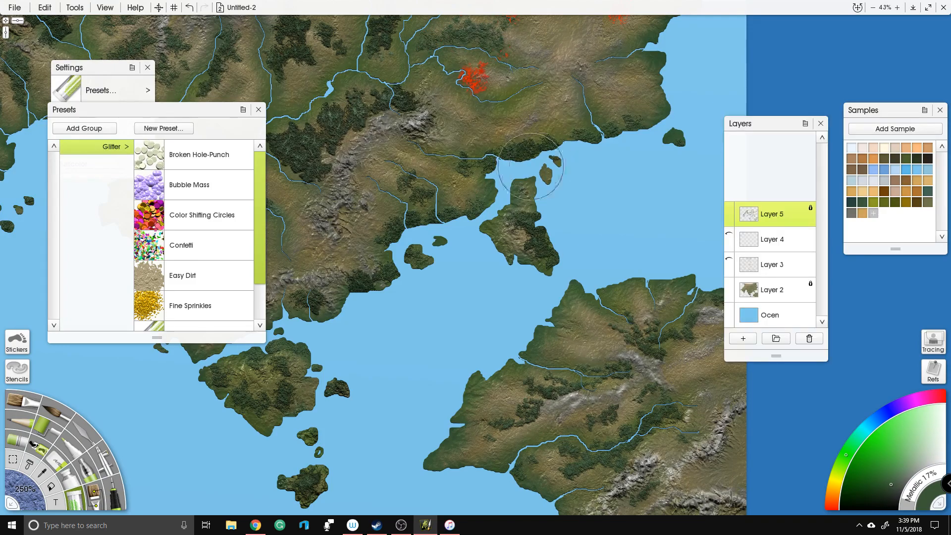
{"action": "left_click_drag", "start_coordinate": [468, 144], "coordinate": [452, 340]}
{"action": "mouse_move", "coordinate": [466, 280]}
{"action": "left_mouse_down"}
{"action": "mouse_move", "coordinate": [445, 258]}
{"action": "mouse_move", "coordinate": [492, 216]}
{"action": "mouse_move", "coordinate": [450, 182]}
{"action": "mouse_move", "coordinate": [419, 196]}
{"action": "mouse_move", "coordinate": [530, 215]}
{"action": "mouse_move", "coordinate": [609, 193]}
{"action": "mouse_move", "coordinate": [664, 154]}
{"action": "mouse_move", "coordinate": [612, 162]}
{"action": "left_mouse_up"}
{"action": "left_click_drag", "start_coordinate": [702, 172], "coordinate": [673, 37]}
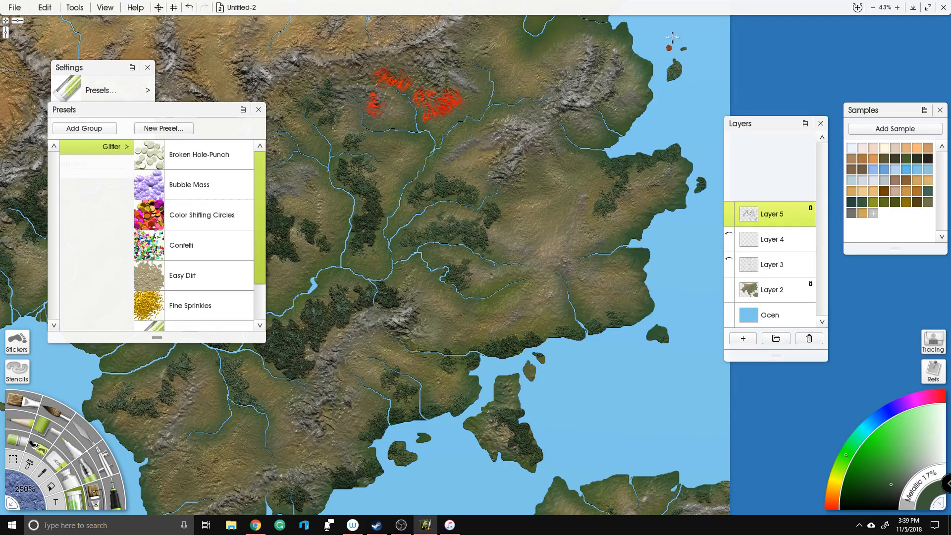
{"action": "mouse_move", "coordinate": [459, 104]}
{"action": "left_mouse_down"}
{"action": "mouse_move", "coordinate": [428, 104]}
{"action": "mouse_move", "coordinate": [373, 74]}
{"action": "mouse_move", "coordinate": [363, 109]}
{"action": "mouse_move", "coordinate": [406, 82]}
{"action": "left_mouse_up"}
Step: Paint a second, denser coat of dark green glitter over the forest patches around the north-eastern rivers
{"action": "scroll", "coordinate": [598, 200], "scroll_direction": "down", "scroll_amount": 5}
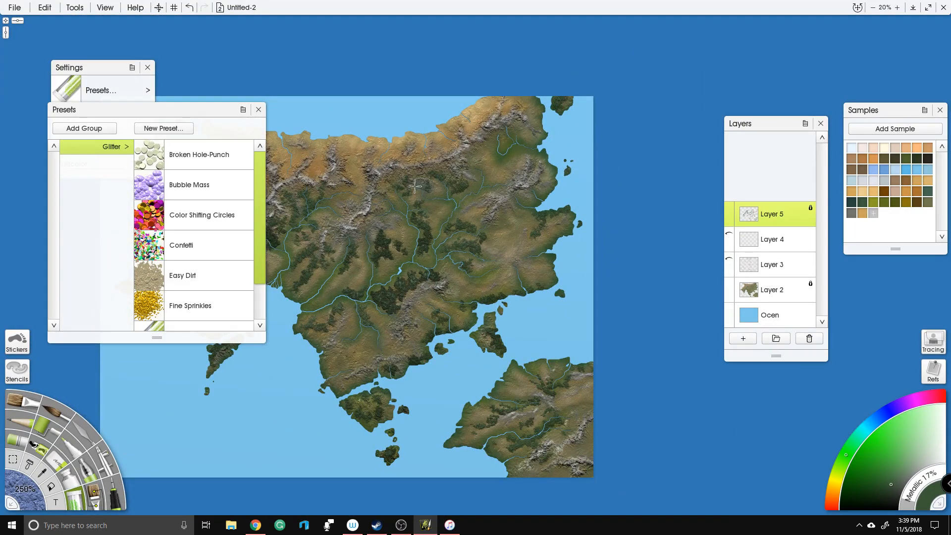
{"action": "left_click_drag", "start_coordinate": [486, 193], "coordinate": [588, 191]}
{"action": "scroll", "coordinate": [475, 171], "scroll_direction": "up", "scroll_amount": 2}
{"action": "left_click_drag", "start_coordinate": [475, 171], "coordinate": [503, 186]}
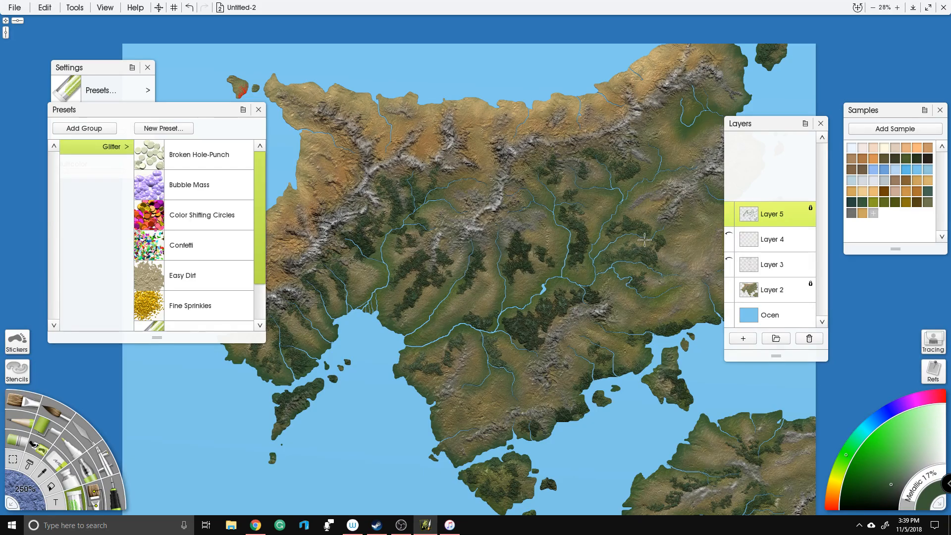
{"action": "scroll", "coordinate": [591, 255], "scroll_direction": "up", "scroll_amount": 5}
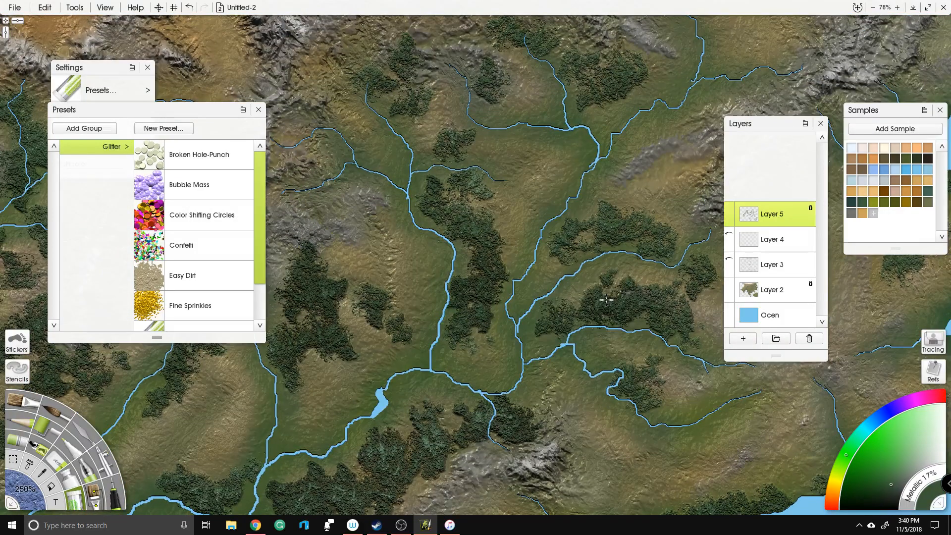
{"action": "mouse_move", "coordinate": [606, 300]}
{"action": "left_mouse_down"}
{"action": "mouse_move", "coordinate": [562, 320]}
{"action": "mouse_move", "coordinate": [652, 303]}
{"action": "mouse_move", "coordinate": [661, 263]}
{"action": "mouse_move", "coordinate": [649, 233]}
{"action": "mouse_move", "coordinate": [624, 221]}
{"action": "mouse_move", "coordinate": [593, 225]}
{"action": "mouse_move", "coordinate": [552, 247]}
{"action": "mouse_move", "coordinate": [704, 271]}
{"action": "left_mouse_up"}
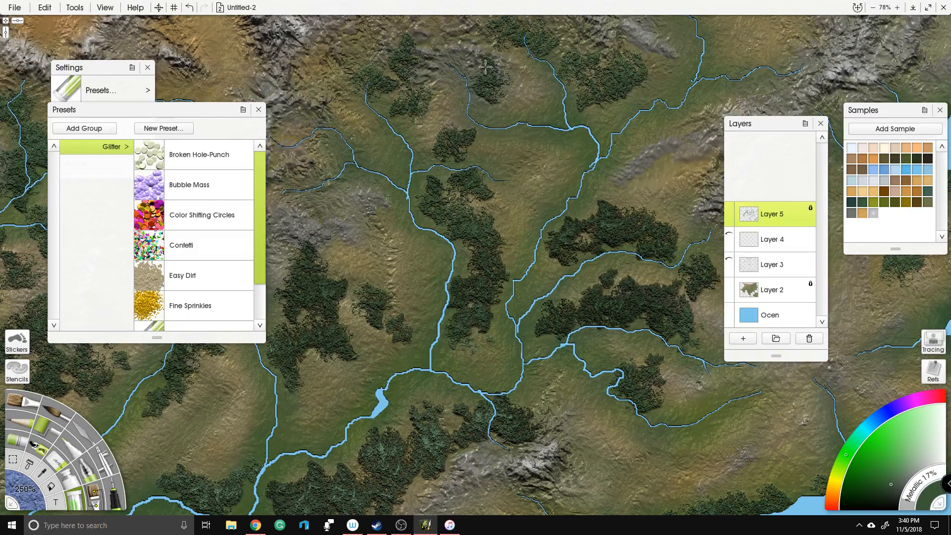
{"action": "left_click_drag", "start_coordinate": [362, 78], "coordinate": [366, 96]}
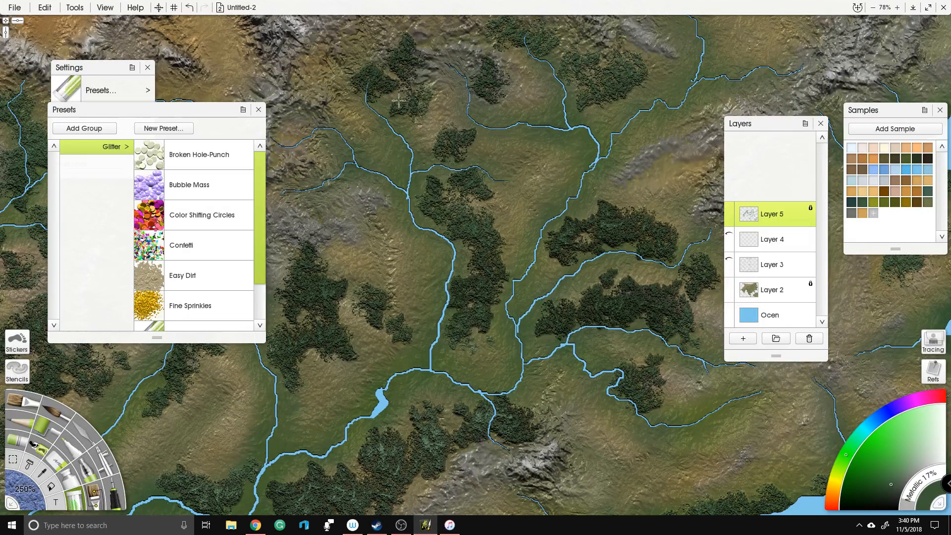
{"action": "mouse_move", "coordinate": [583, 65]}
{"action": "left_mouse_down"}
{"action": "mouse_move", "coordinate": [607, 80]}
{"action": "mouse_move", "coordinate": [626, 52]}
{"action": "mouse_move", "coordinate": [618, 52]}
{"action": "left_mouse_up"}
Step: Pick the very pale blue colour sample and make the Ocen layer active
{"action": "scroll", "coordinate": [625, 167], "scroll_direction": "down", "scroll_amount": 8}
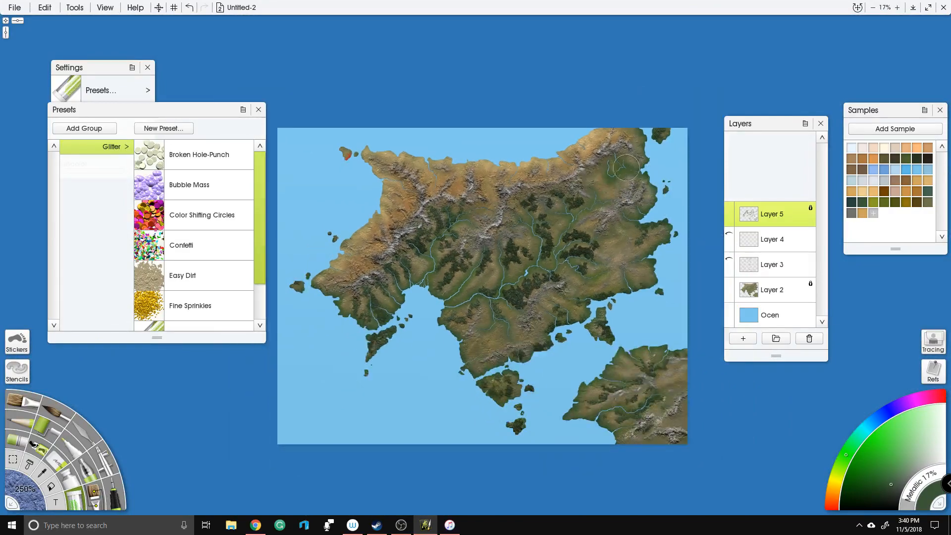
{"action": "left_click_drag", "start_coordinate": [627, 168], "coordinate": [612, 162]}
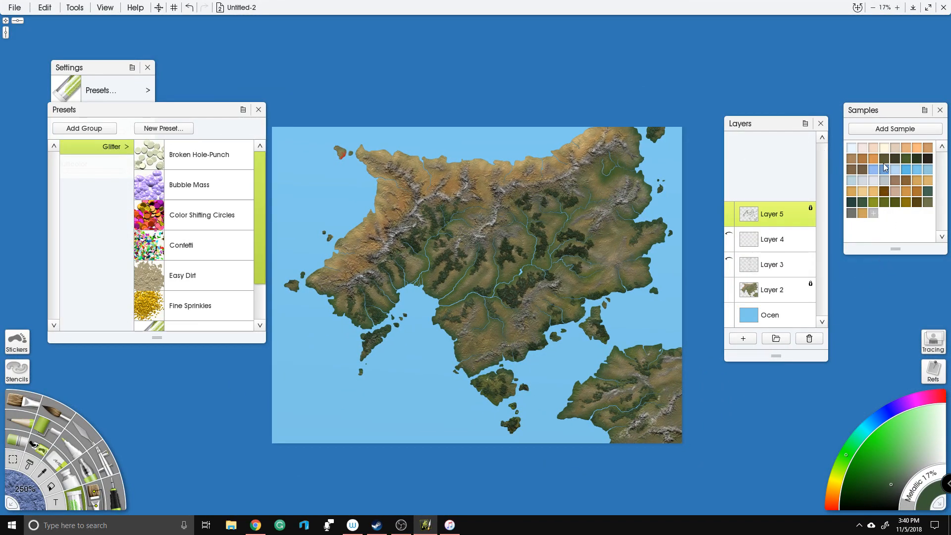
{"action": "left_click", "coordinate": [851, 150]}
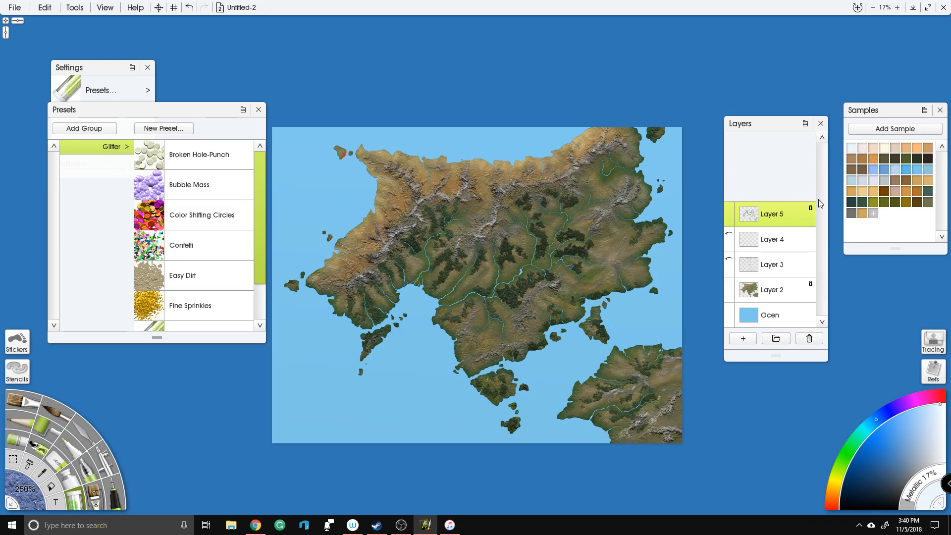
{"action": "left_click", "coordinate": [788, 295]}
{"action": "left_click", "coordinate": [787, 319]}
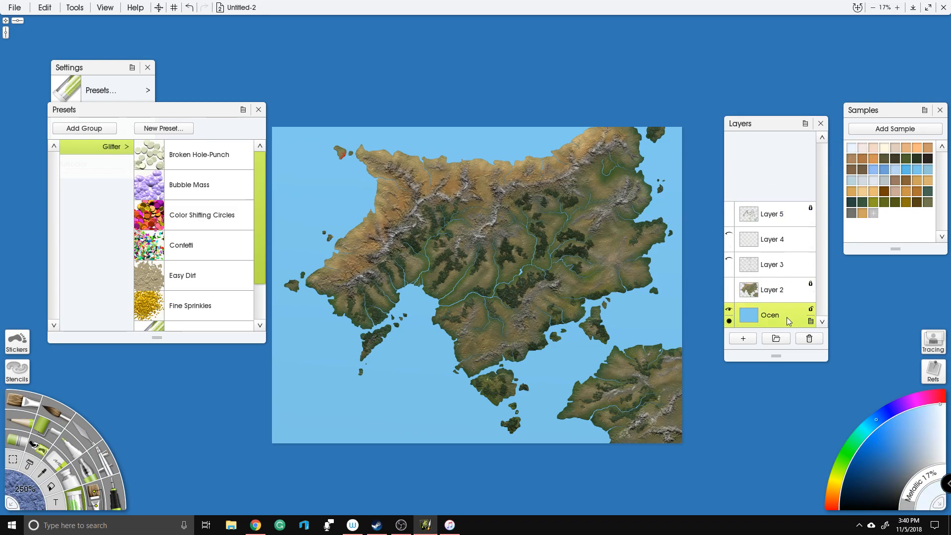
Step: Set the Airbrush to a tool size of 250% and spray a pale haze around the long south-western island
{"action": "left_click", "coordinate": [98, 460]}
{"action": "left_click", "coordinate": [36, 493]}
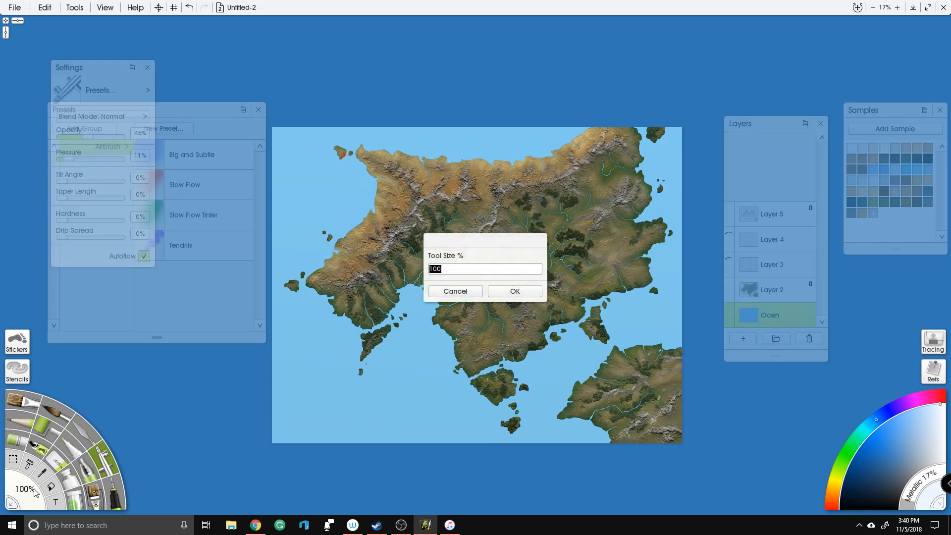
{"action": "key", "text": "Return"}
{"action": "left_click_drag", "start_coordinate": [389, 316], "coordinate": [364, 352]}
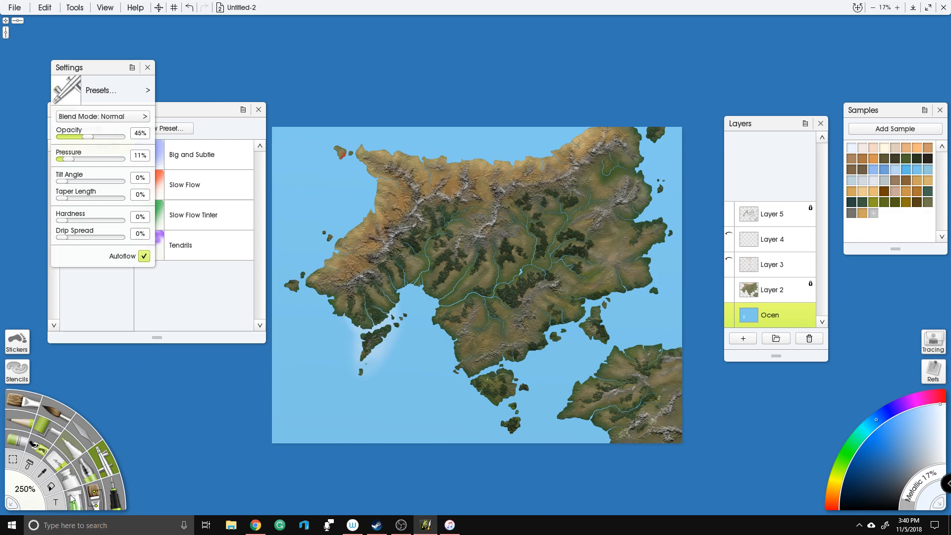
Step: Set the Airbrush tool size to 450% and its pressure to 32%
{"action": "left_click", "coordinate": [30, 490]}
{"action": "type", "text": "450"}
{"action": "key", "text": "Return"}
{"action": "left_click_drag", "start_coordinate": [68, 159], "coordinate": [81, 159]}
Step: Spray pale shallow water on the Ocen layer around the coasts of the mainland and the south-eastern landmass
{"action": "mouse_move", "coordinate": [367, 225]}
{"action": "left_mouse_down"}
{"action": "mouse_move", "coordinate": [341, 150]}
{"action": "mouse_move", "coordinate": [357, 193]}
{"action": "mouse_move", "coordinate": [302, 297]}
{"action": "mouse_move", "coordinate": [347, 332]}
{"action": "left_mouse_up"}
{"action": "mouse_move", "coordinate": [411, 263]}
{"action": "left_mouse_down"}
{"action": "mouse_move", "coordinate": [451, 350]}
{"action": "mouse_move", "coordinate": [490, 387]}
{"action": "mouse_move", "coordinate": [507, 378]}
{"action": "mouse_move", "coordinate": [505, 436]}
{"action": "mouse_move", "coordinate": [494, 383]}
{"action": "mouse_move", "coordinate": [532, 367]}
{"action": "mouse_move", "coordinate": [557, 314]}
{"action": "mouse_move", "coordinate": [647, 405]}
{"action": "left_mouse_up"}
{"action": "mouse_move", "coordinate": [639, 338]}
{"action": "left_mouse_down"}
{"action": "mouse_move", "coordinate": [585, 331]}
{"action": "mouse_move", "coordinate": [604, 322]}
{"action": "mouse_move", "coordinate": [632, 274]}
{"action": "mouse_move", "coordinate": [645, 286]}
{"action": "mouse_move", "coordinate": [628, 264]}
{"action": "mouse_move", "coordinate": [663, 255]}
{"action": "mouse_move", "coordinate": [647, 211]}
{"action": "mouse_move", "coordinate": [645, 122]}
{"action": "mouse_move", "coordinate": [651, 191]}
{"action": "mouse_move", "coordinate": [678, 226]}
{"action": "left_mouse_up"}
{"action": "mouse_move", "coordinate": [578, 154]}
{"action": "left_mouse_down"}
{"action": "mouse_move", "coordinate": [377, 161]}
{"action": "mouse_move", "coordinate": [378, 221]}
{"action": "left_mouse_up"}
{"action": "left_click_drag", "start_coordinate": [300, 262], "coordinate": [369, 306]}
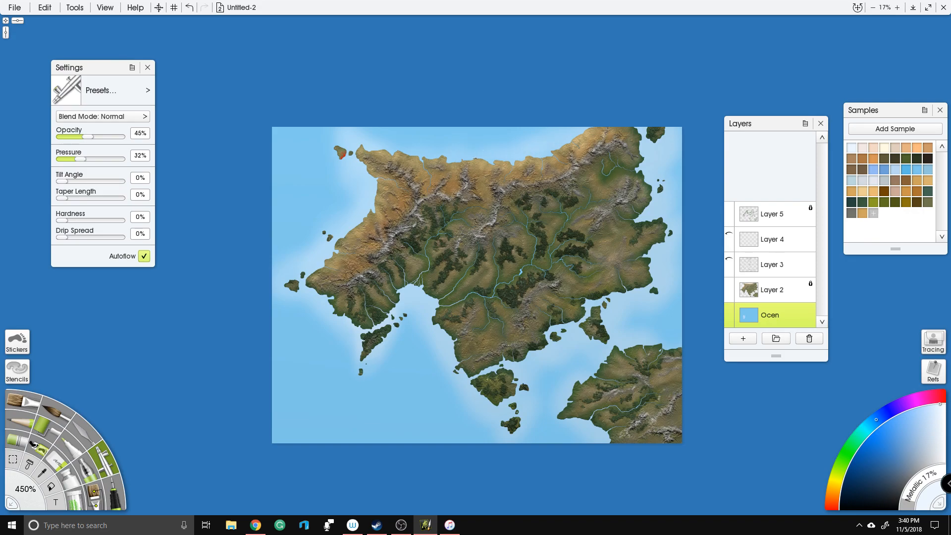
Step: Build up the pale shallows around the south-western island, the southern bays and the western coast
{"action": "left_click_drag", "start_coordinate": [363, 337], "coordinate": [355, 378]}
{"action": "left_click_drag", "start_coordinate": [441, 332], "coordinate": [401, 318]}
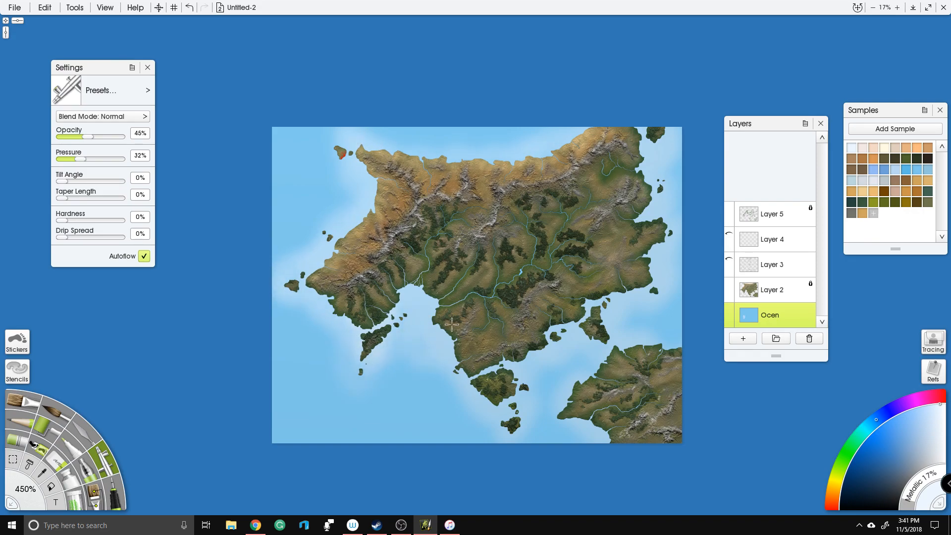
{"action": "mouse_move", "coordinate": [535, 358]}
{"action": "left_mouse_down"}
{"action": "mouse_move", "coordinate": [554, 338]}
{"action": "mouse_move", "coordinate": [589, 328]}
{"action": "left_mouse_up"}
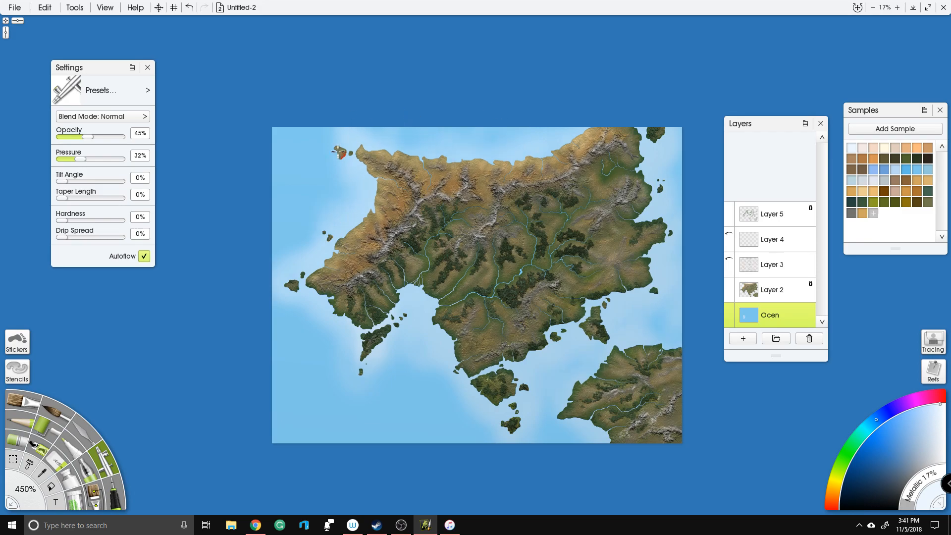
{"action": "mouse_move", "coordinate": [284, 278]}
{"action": "left_mouse_down"}
{"action": "mouse_move", "coordinate": [296, 319]}
{"action": "mouse_move", "coordinate": [358, 325]}
{"action": "left_mouse_up"}
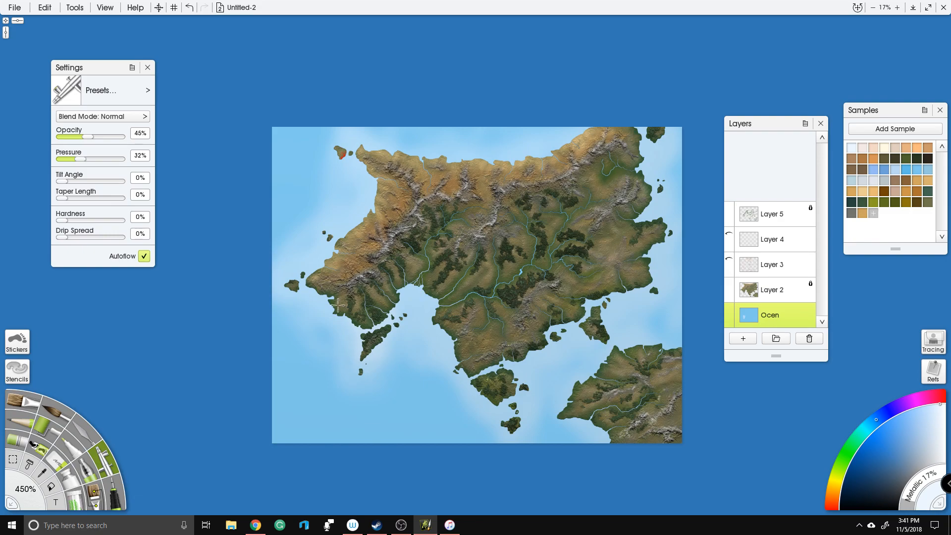
Step: Pick a deeper blue for the Airbrush and spray deep water over the sea in the map's south-western corner
{"action": "left_click_drag", "start_coordinate": [490, 435], "coordinate": [488, 411]}
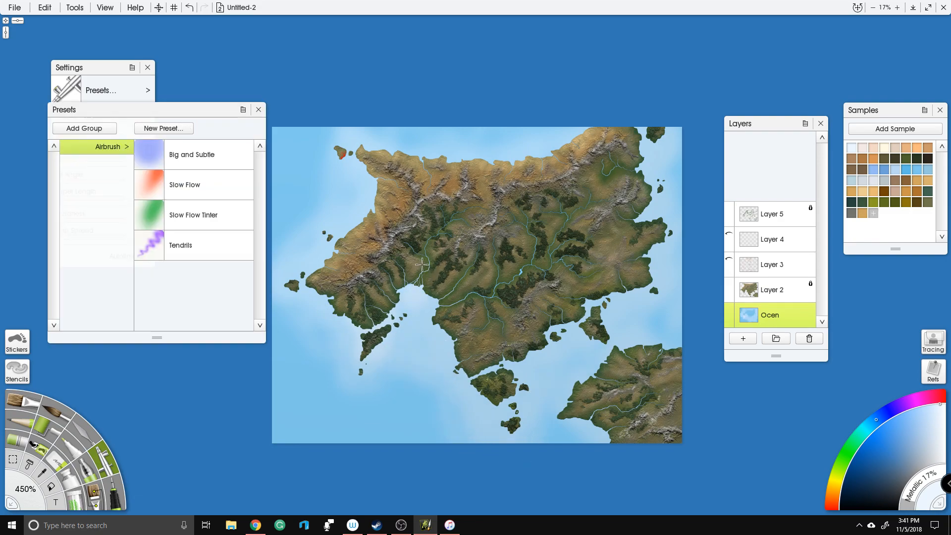
{"action": "left_click", "coordinate": [896, 441]}
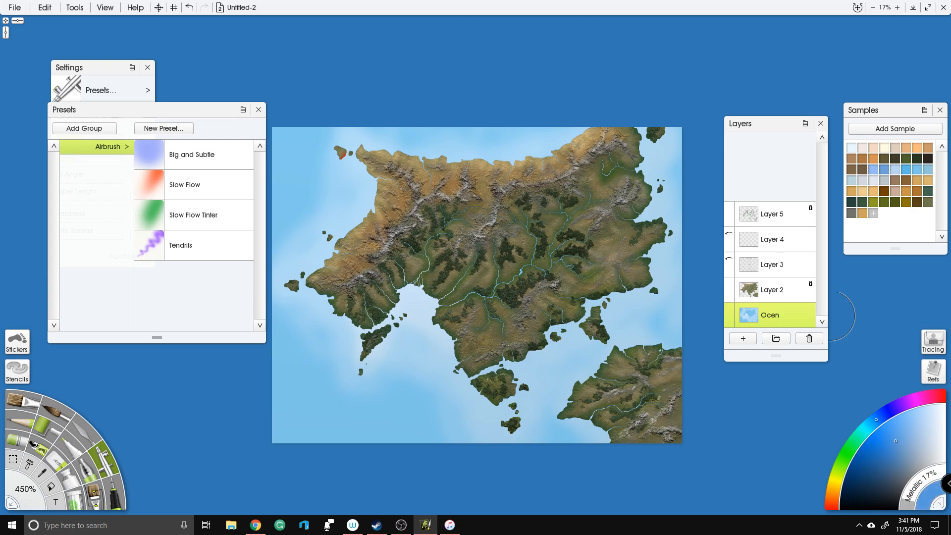
{"action": "mouse_move", "coordinate": [329, 402]}
{"action": "left_mouse_down"}
{"action": "mouse_move", "coordinate": [309, 391]}
{"action": "mouse_move", "coordinate": [278, 384]}
{"action": "mouse_move", "coordinate": [308, 411]}
{"action": "left_mouse_up"}
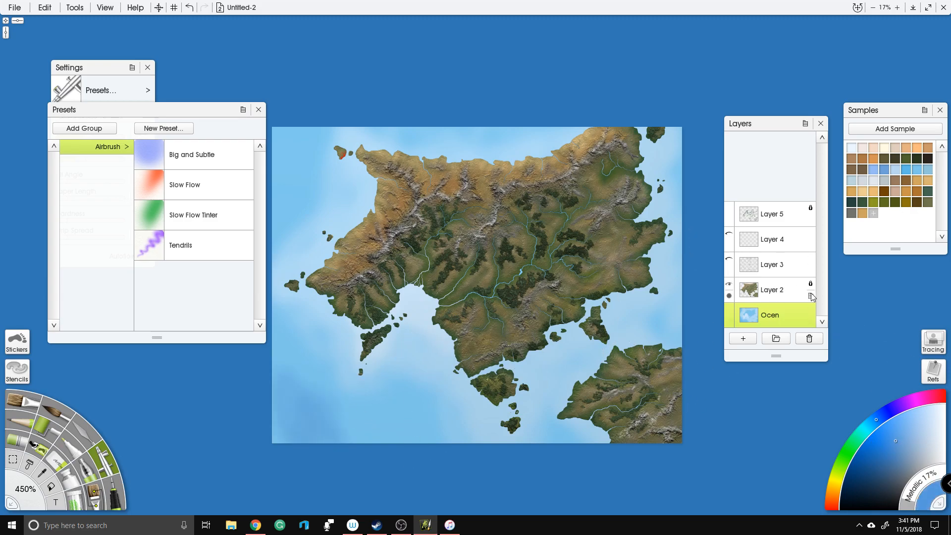
{"action": "left_click", "coordinate": [887, 170]}
{"action": "left_click_drag", "start_coordinate": [350, 397], "coordinate": [296, 410]}
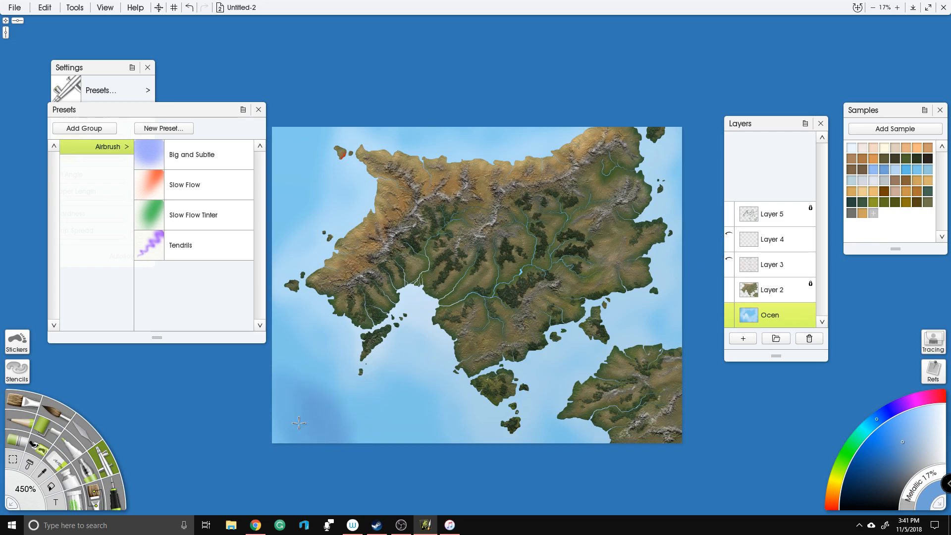
{"action": "left_click_drag", "start_coordinate": [359, 416], "coordinate": [420, 430]}
{"action": "left_click_drag", "start_coordinate": [287, 427], "coordinate": [281, 403]}
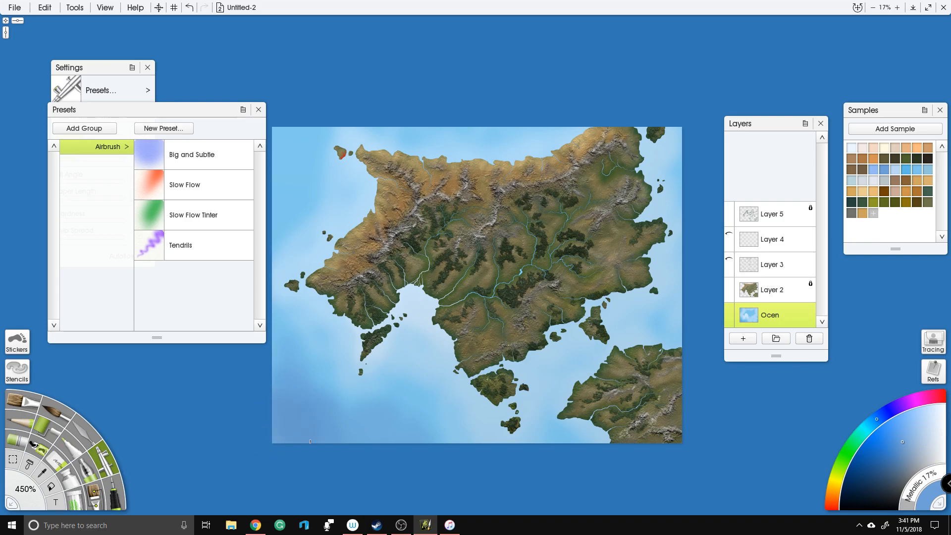
Step: Spray the deeper blue over the open sea in the north-western corner and along the eastern and southern map edges
{"action": "left_click_drag", "start_coordinate": [295, 130], "coordinate": [278, 156]}
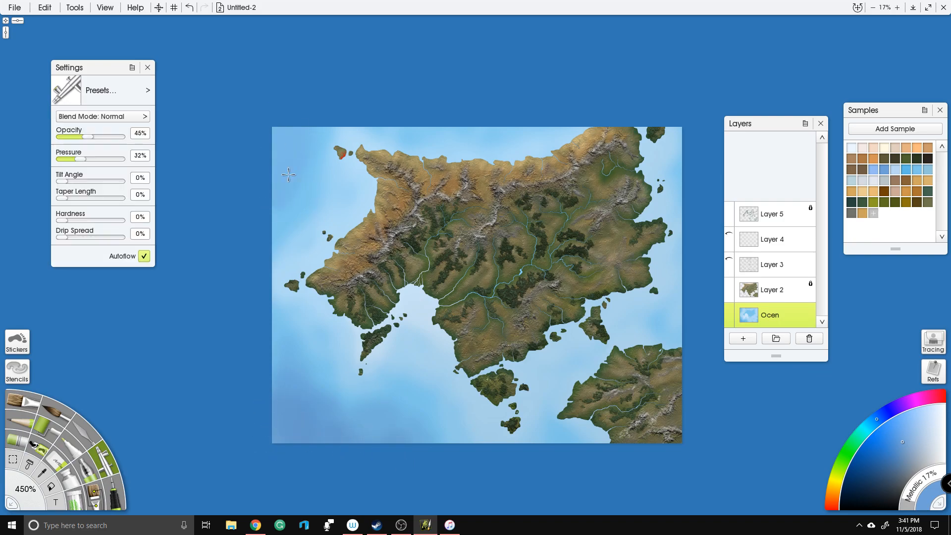
{"action": "mouse_move", "coordinate": [688, 141]}
{"action": "left_mouse_down"}
{"action": "mouse_move", "coordinate": [674, 161]}
{"action": "mouse_move", "coordinate": [702, 231]}
{"action": "mouse_move", "coordinate": [687, 289]}
{"action": "mouse_move", "coordinate": [655, 324]}
{"action": "left_mouse_up"}
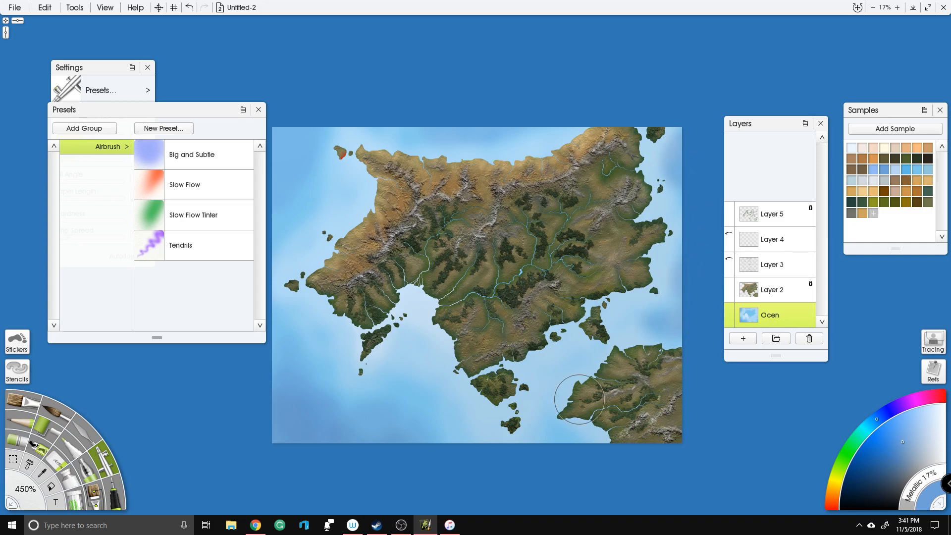
{"action": "left_click_drag", "start_coordinate": [564, 440], "coordinate": [555, 448]}
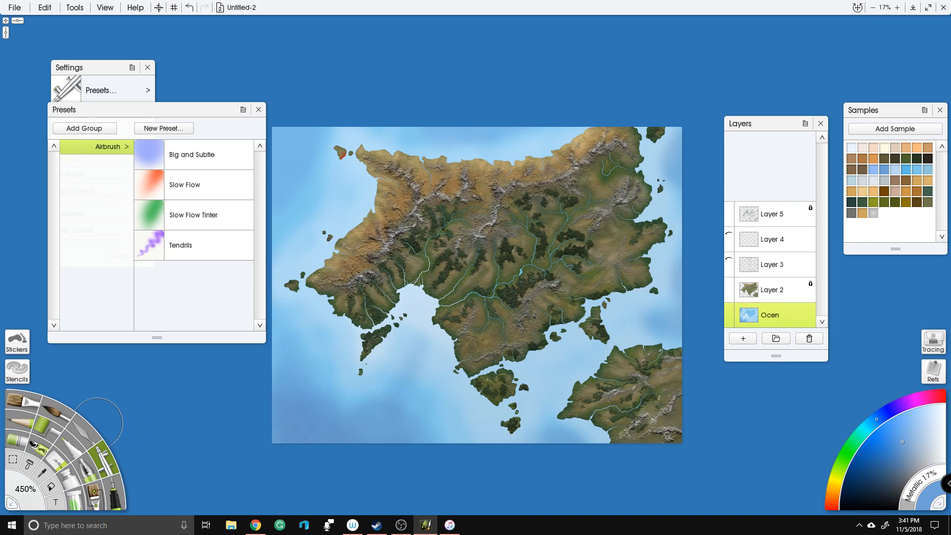
Step: Switch to the Knife with the Hard Wet Blender preset and set its tool size to 250%
{"action": "left_click", "coordinate": [83, 427]}
{"action": "left_click_drag", "start_coordinate": [261, 164], "coordinate": [258, 223]}
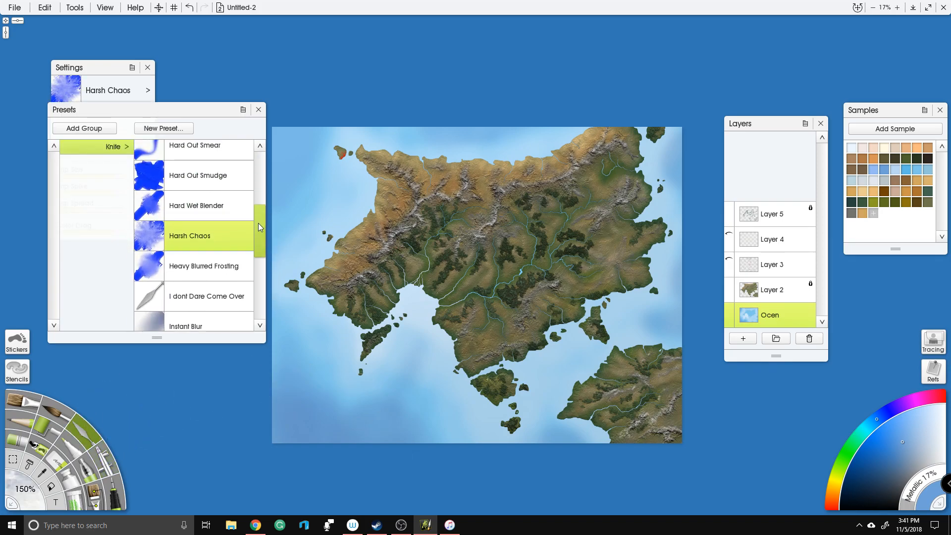
{"action": "left_click", "coordinate": [221, 268]}
{"action": "left_click", "coordinate": [225, 206]}
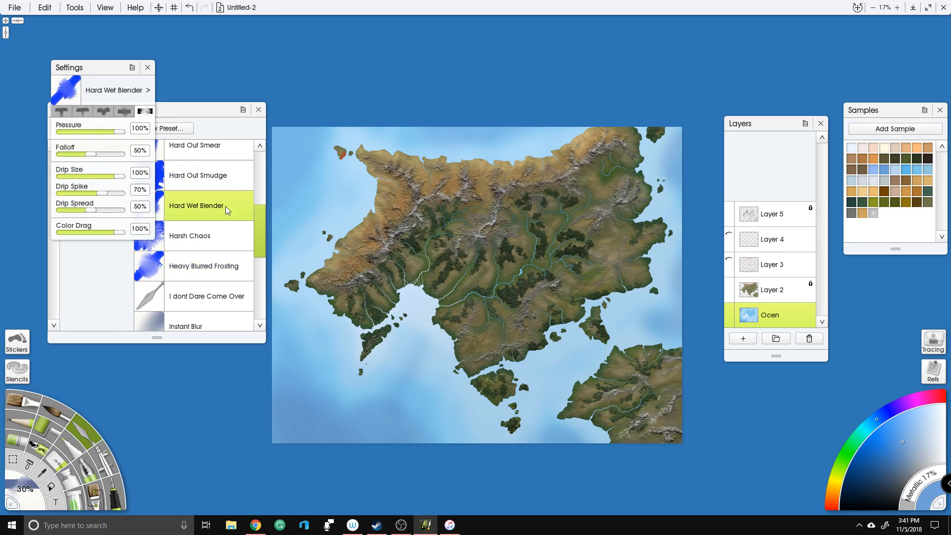
{"action": "left_click", "coordinate": [29, 487]}
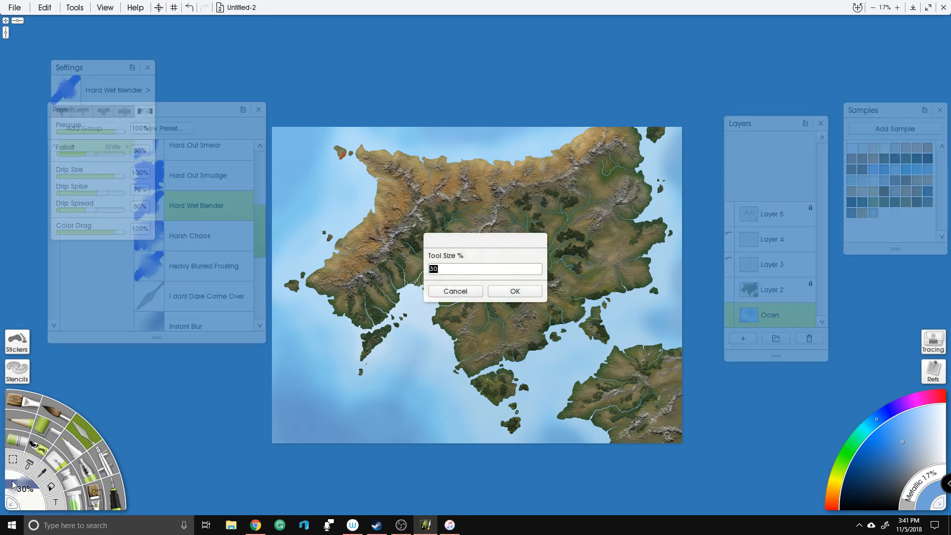
{"action": "key", "text": "Return"}
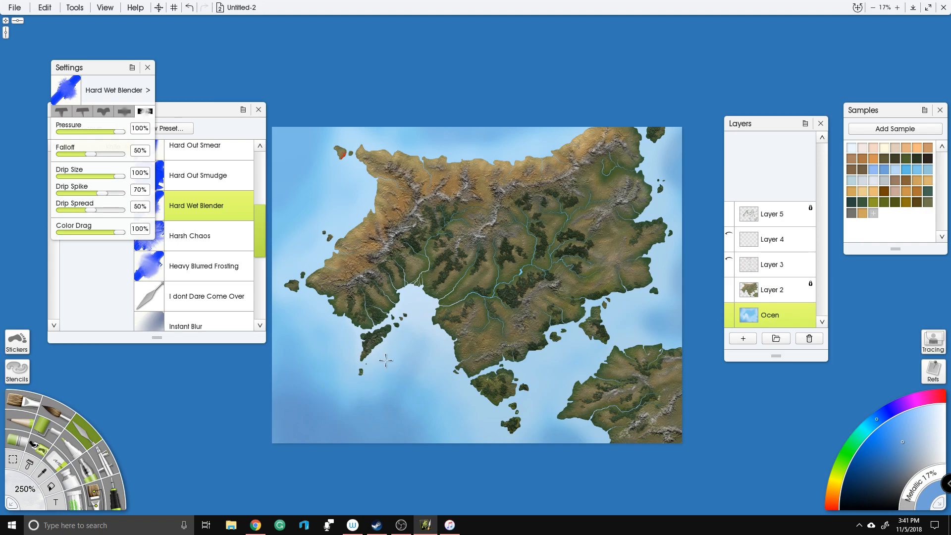
Step: Blend the deep and pale water tones on the Ocen layer around all the coasts and map edges
{"action": "scroll", "coordinate": [350, 363], "scroll_direction": "up", "scroll_amount": 4}
{"action": "left_click_drag", "start_coordinate": [350, 358], "coordinate": [604, 59]}
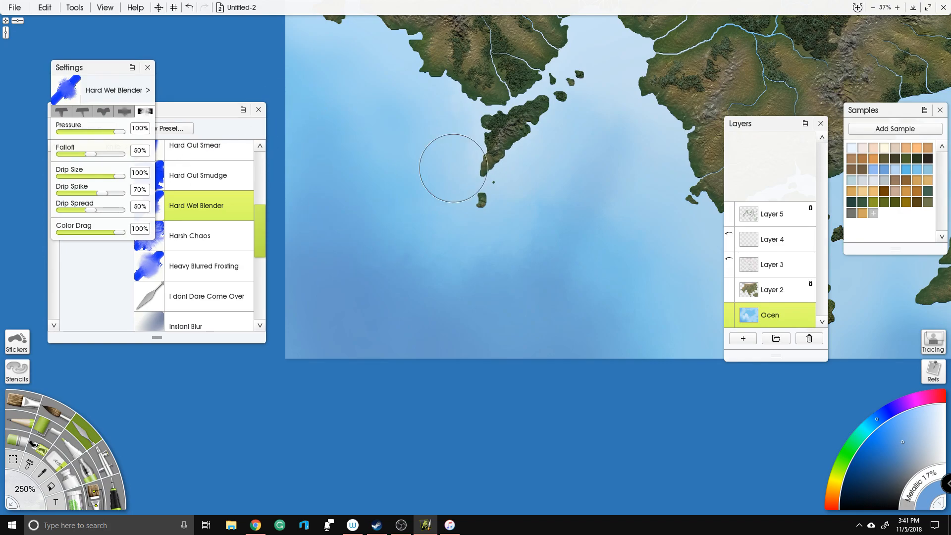
{"action": "scroll", "coordinate": [500, 113], "scroll_direction": "up", "scroll_amount": 5}
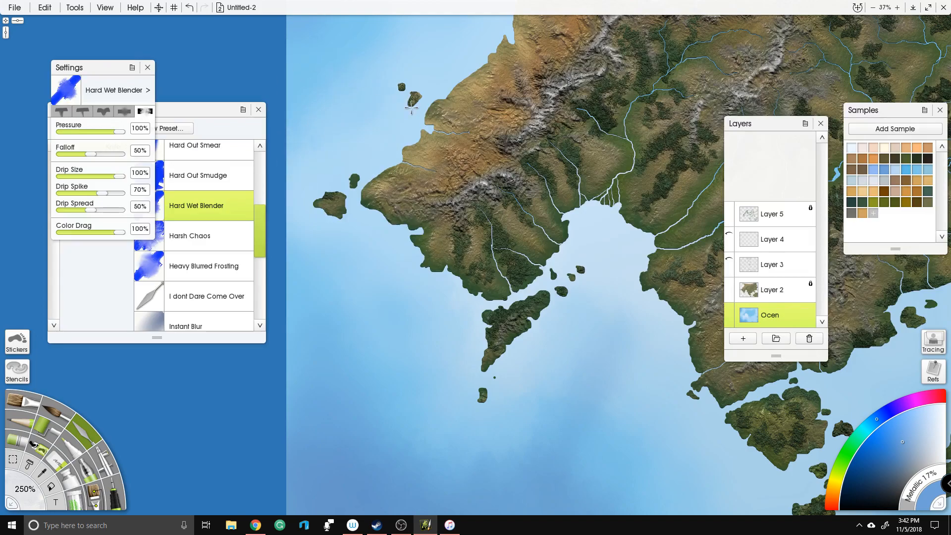
{"action": "left_click_drag", "start_coordinate": [448, 109], "coordinate": [501, 350]}
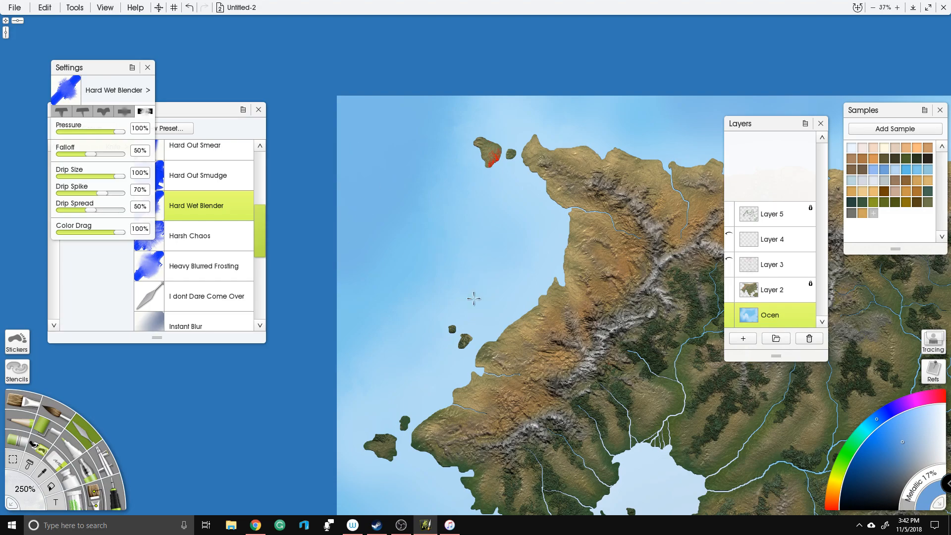
{"action": "left_click_drag", "start_coordinate": [569, 149], "coordinate": [382, 213]}
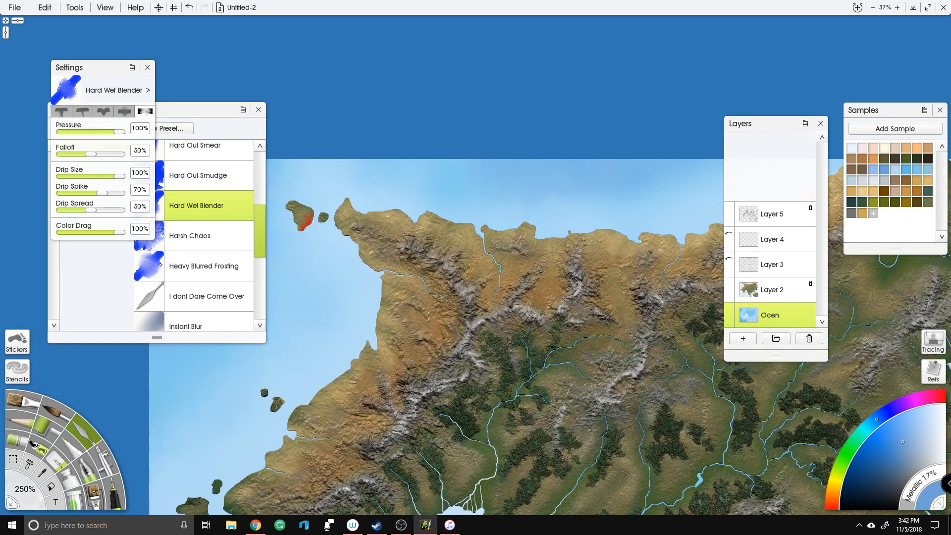
{"action": "left_click_drag", "start_coordinate": [575, 229], "coordinate": [242, 164]}
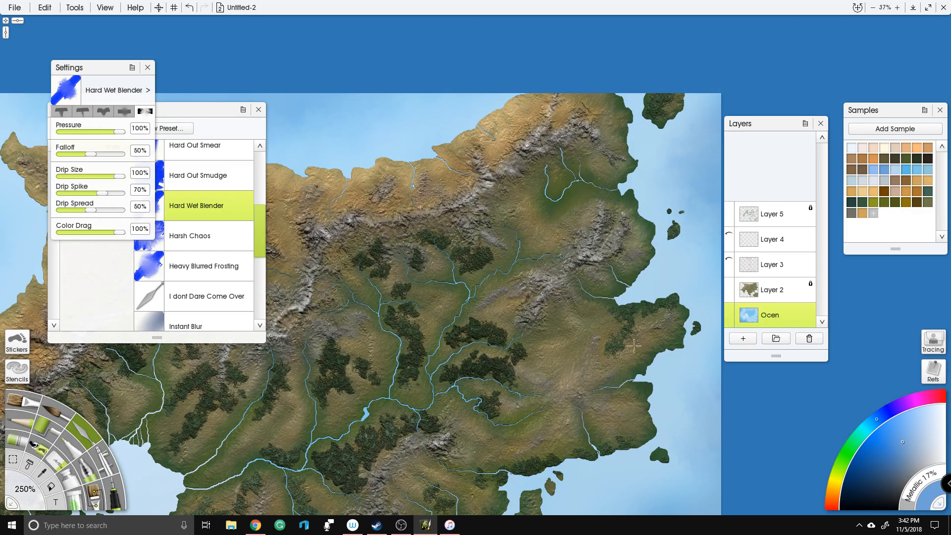
{"action": "left_click_drag", "start_coordinate": [498, 419], "coordinate": [409, 137]}
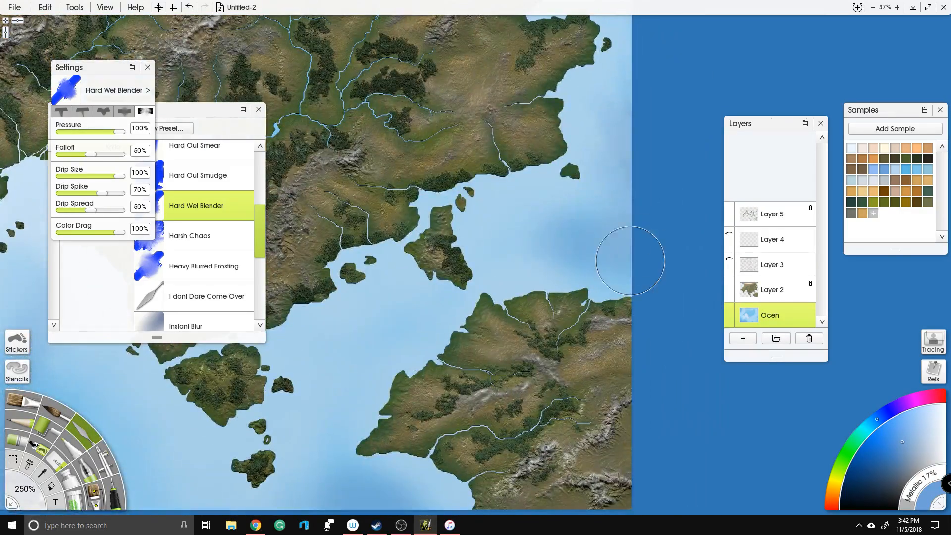
{"action": "left_click_drag", "start_coordinate": [510, 282], "coordinate": [696, 89]}
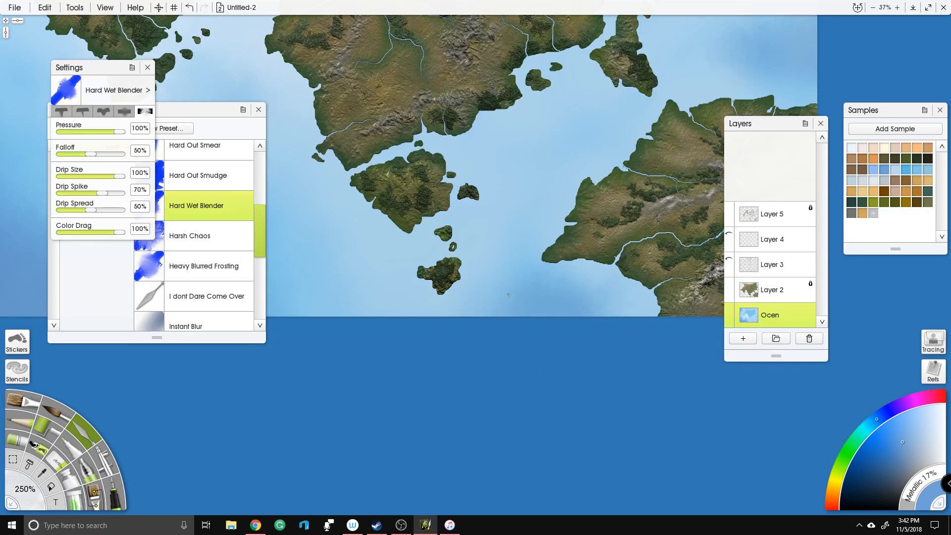
{"action": "left_click_drag", "start_coordinate": [415, 296], "coordinate": [579, 337]}
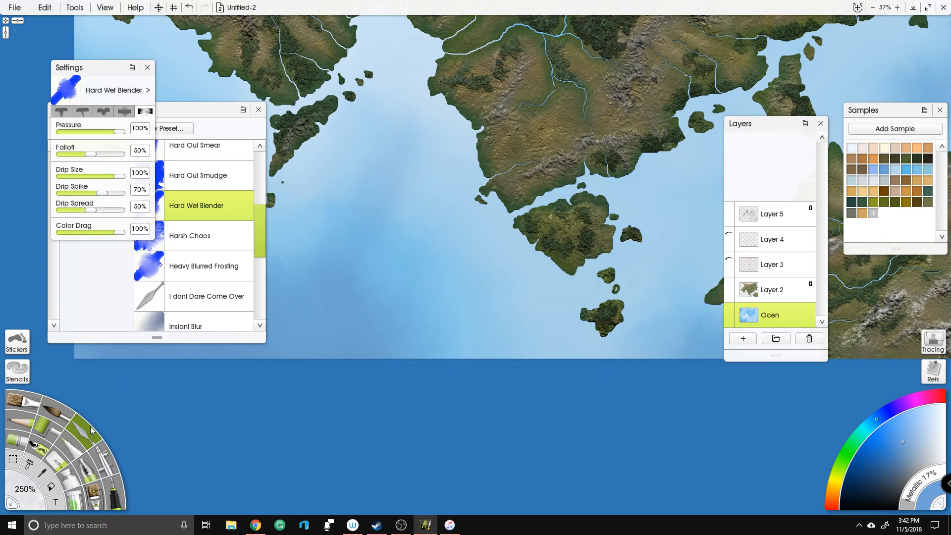
Step: Switch back to the Airbrush, undo the trial spray, and spray the medium sky-blue sample over the southern sea
{"action": "left_click", "coordinate": [107, 459]}
{"action": "left_click", "coordinate": [918, 171]}
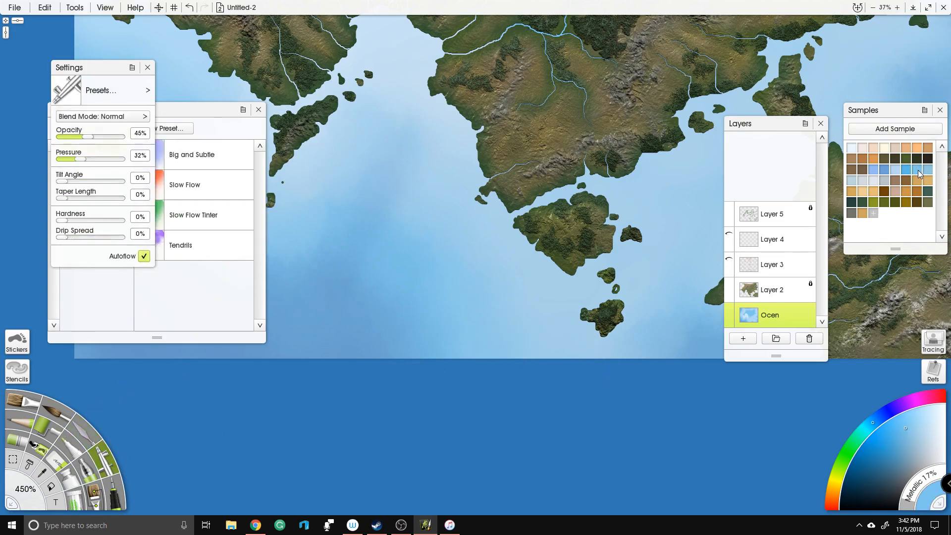
{"action": "left_click", "coordinate": [894, 171]}
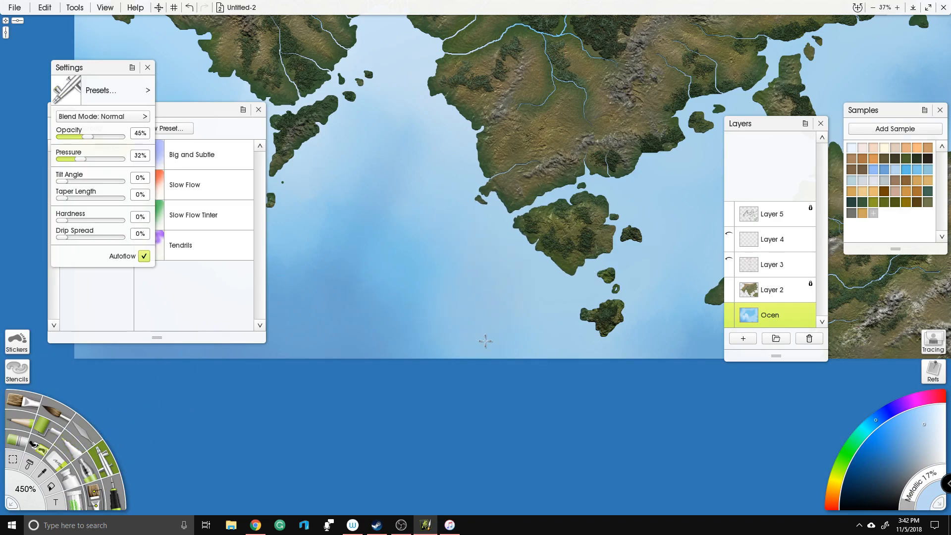
{"action": "left_click", "coordinate": [922, 171]}
{"action": "key", "text": "ctrl+z"}
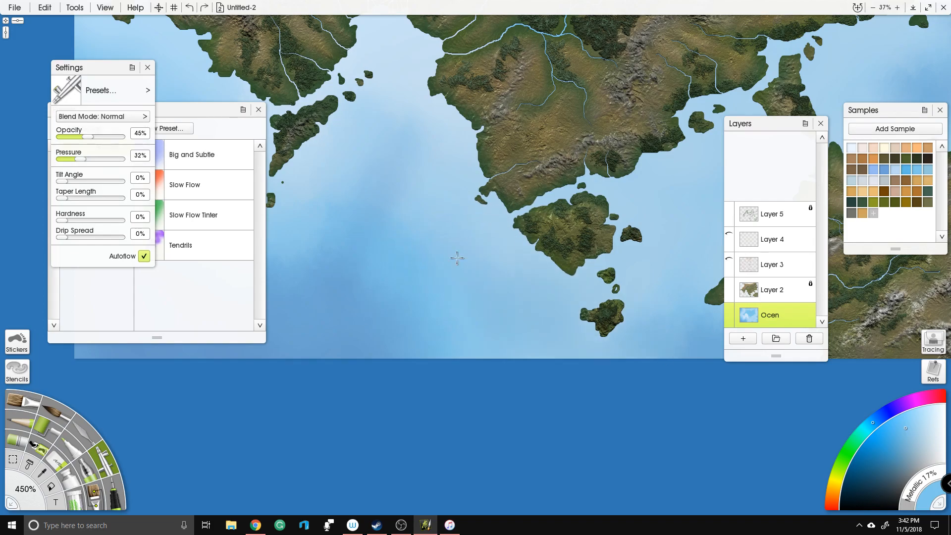
{"action": "mouse_move", "coordinate": [708, 215]}
{"action": "left_mouse_down"}
{"action": "mouse_move", "coordinate": [636, 310]}
{"action": "mouse_move", "coordinate": [694, 202]}
{"action": "left_mouse_up"}
Step: Spray the sky blue lightly over the open water off the eastern, northern and western coasts and the south-western bay
{"action": "left_click_drag", "start_coordinate": [534, 231], "coordinate": [410, 407]}
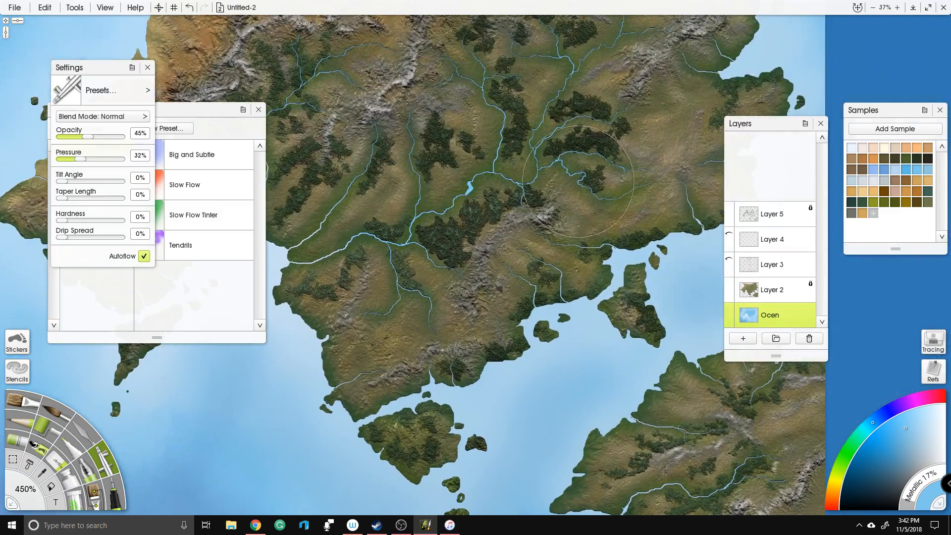
{"action": "left_click_drag", "start_coordinate": [520, 159], "coordinate": [316, 437]}
{"action": "mouse_move", "coordinate": [595, 181]}
{"action": "left_mouse_down"}
{"action": "mouse_move", "coordinate": [580, 223]}
{"action": "mouse_move", "coordinate": [638, 361]}
{"action": "mouse_move", "coordinate": [597, 427]}
{"action": "left_mouse_up"}
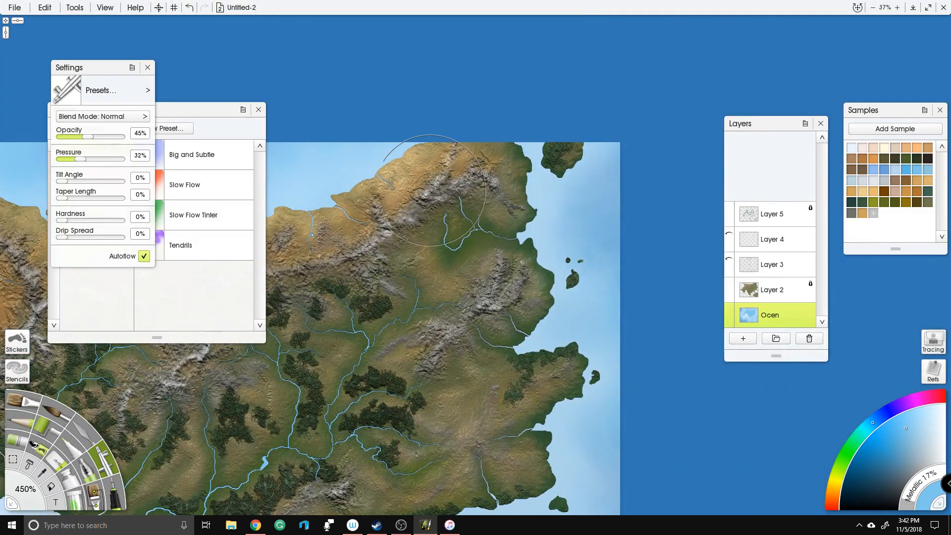
{"action": "left_click_drag", "start_coordinate": [360, 165], "coordinate": [609, 168]}
{"action": "left_click_drag", "start_coordinate": [376, 313], "coordinate": [403, 212]}
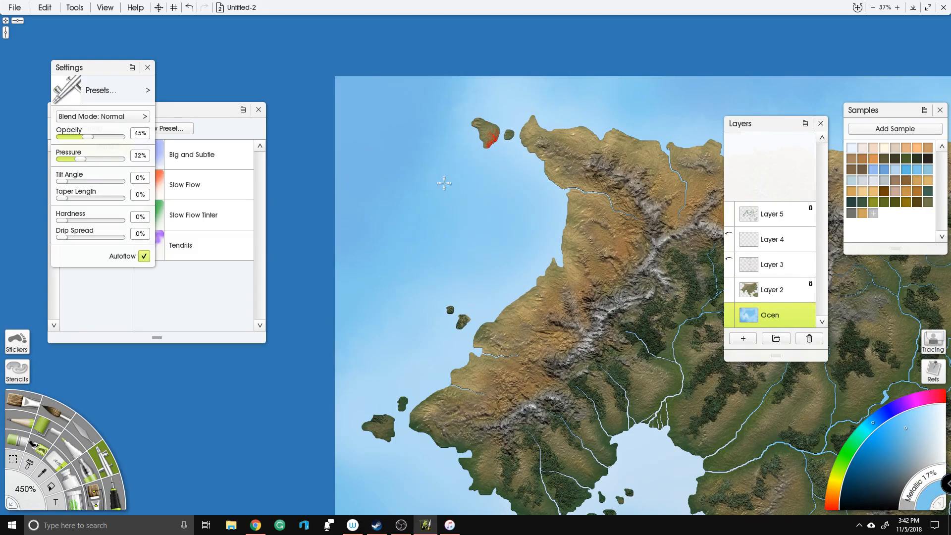
{"action": "mouse_move", "coordinate": [389, 290]}
{"action": "left_mouse_down"}
{"action": "mouse_move", "coordinate": [421, 352]}
{"action": "mouse_move", "coordinate": [402, 345]}
{"action": "left_mouse_up"}
{"action": "left_click_drag", "start_coordinate": [460, 340], "coordinate": [431, 125]}
{"action": "left_click_drag", "start_coordinate": [396, 264], "coordinate": [438, 344]}
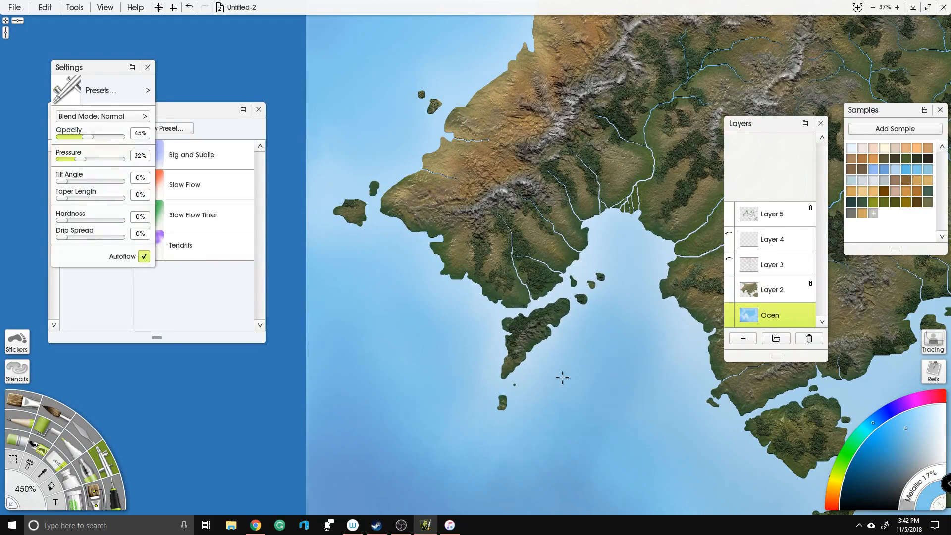
{"action": "scroll", "coordinate": [689, 393], "scroll_direction": "down", "scroll_amount": 1}
{"action": "scroll", "coordinate": [689, 393], "scroll_direction": "down", "scroll_amount": 3}
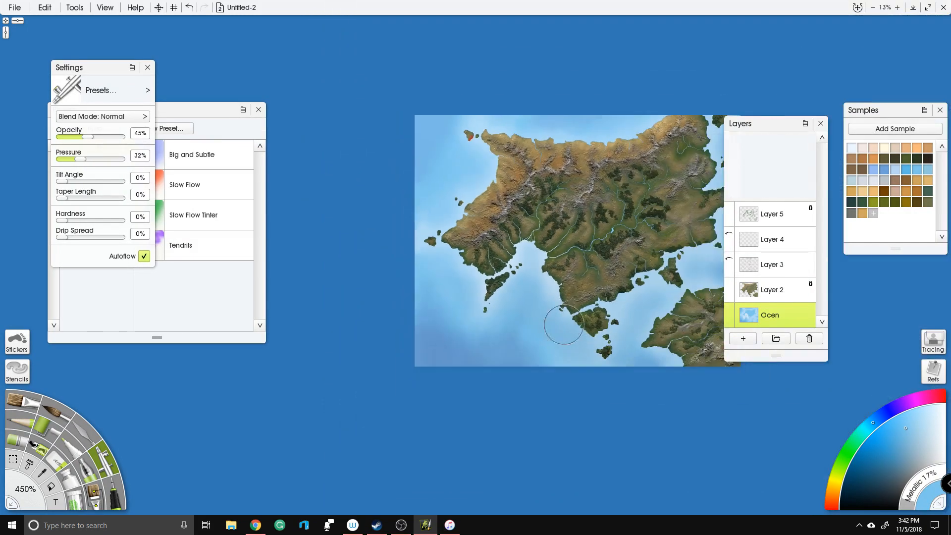